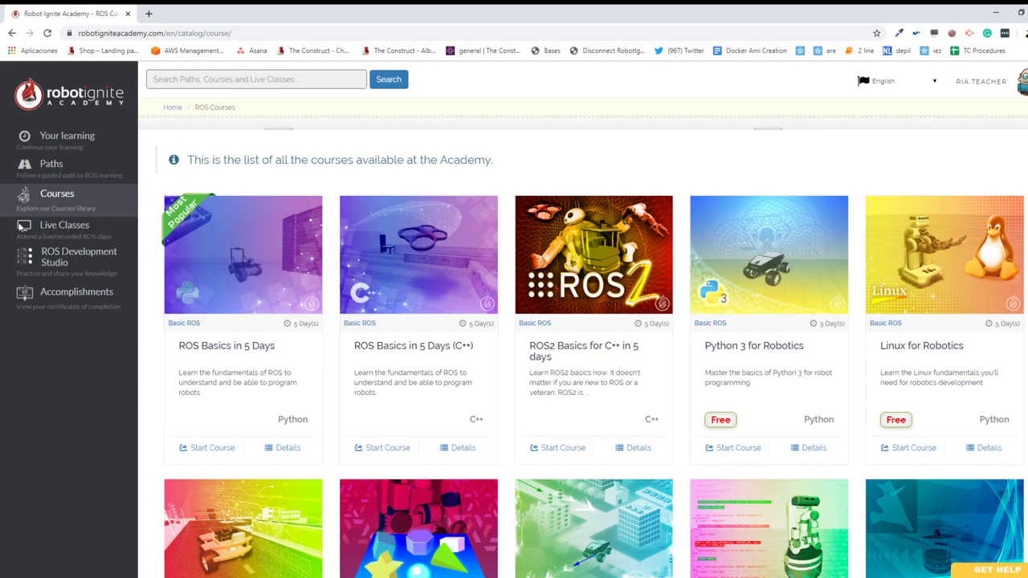
- Open Team Management from the RIA TEACHER account menu
left_click(982, 81)
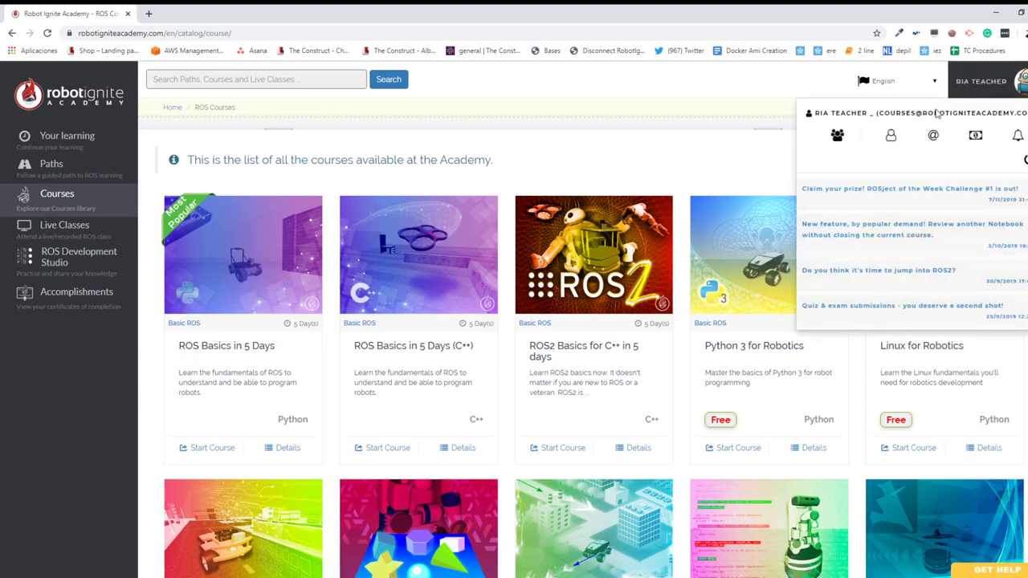
left_click(838, 136)
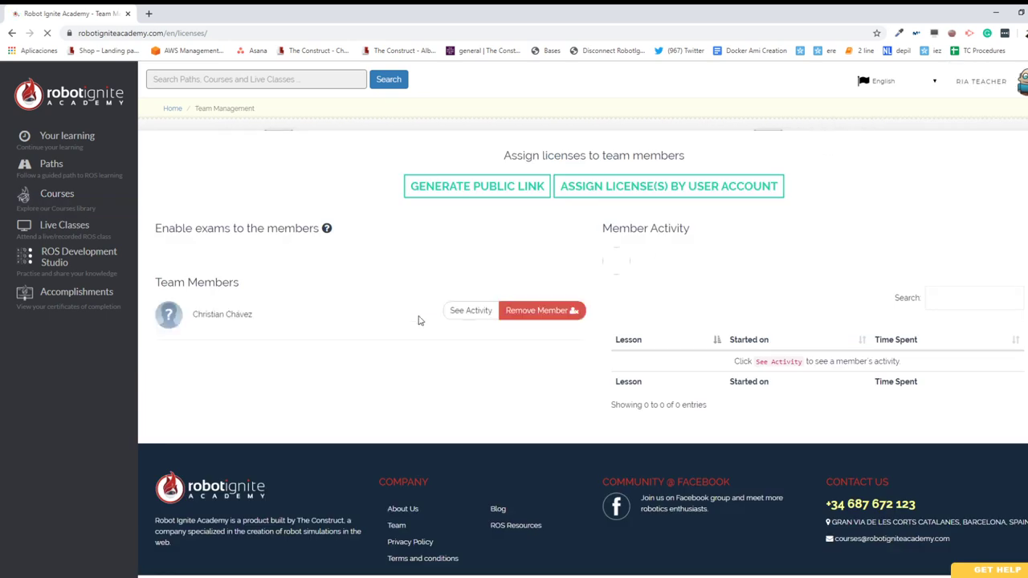
- Generate the license pack's public link, test it in a new tab, and copy it
left_click(478, 192)
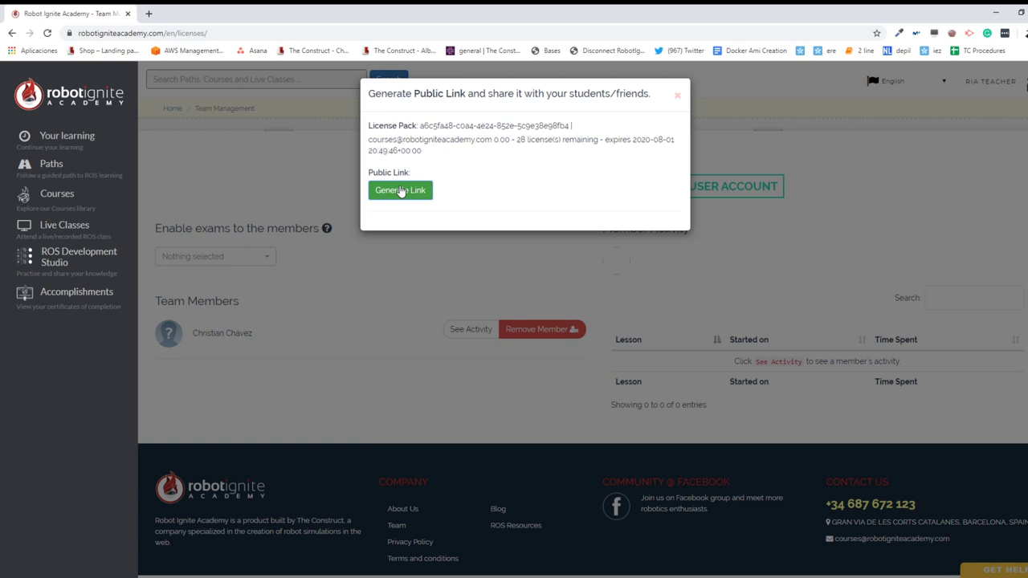
left_click(401, 191)
left_click(401, 191)
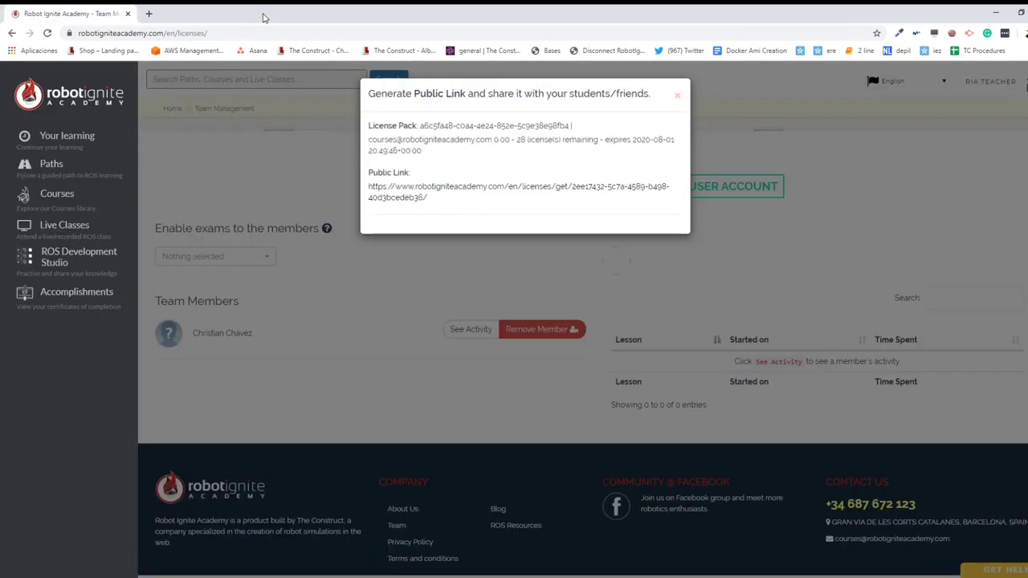
left_click(259, 13)
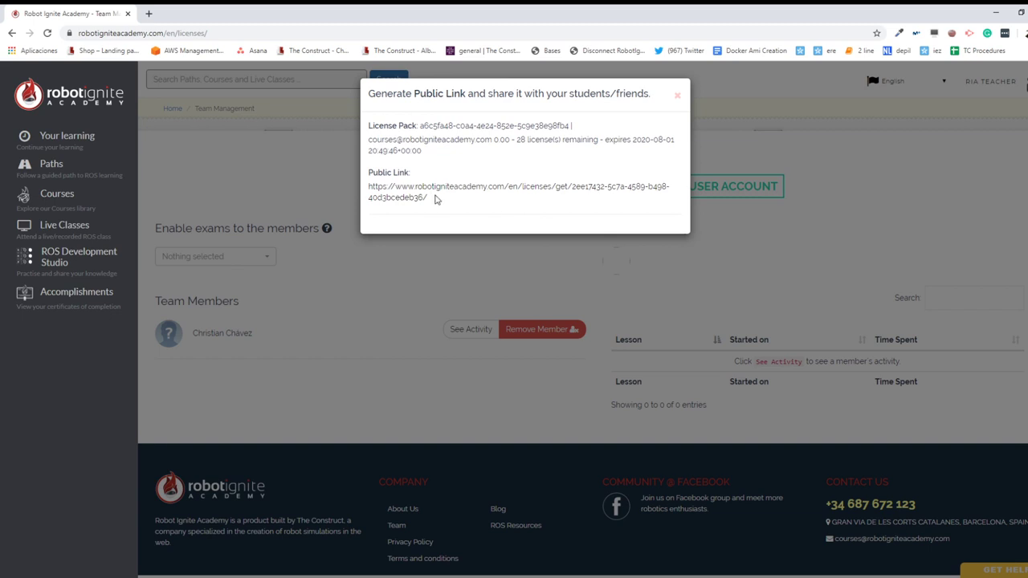
left_click_drag(436, 200, 356, 193)
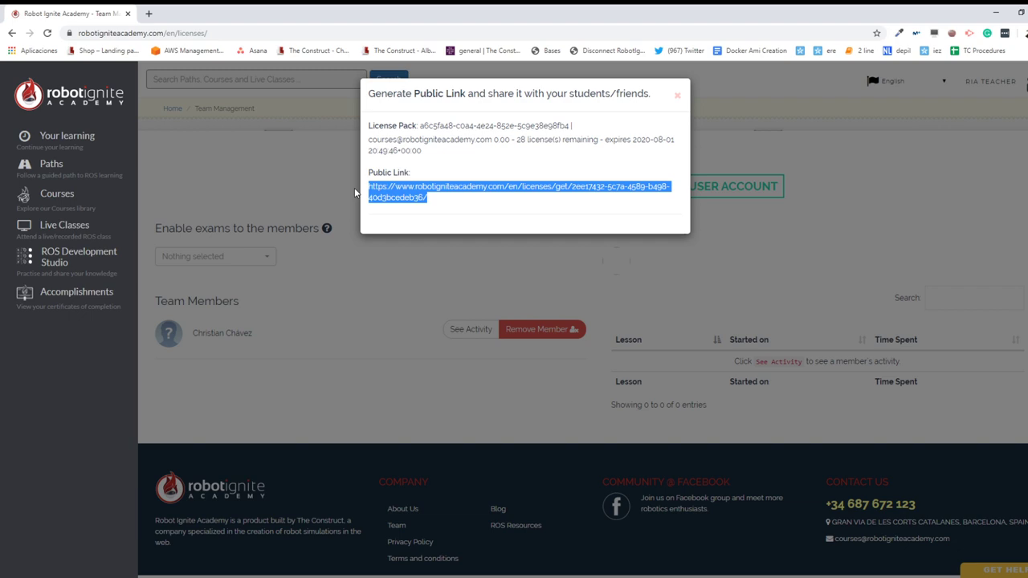
left_click(276, 147)
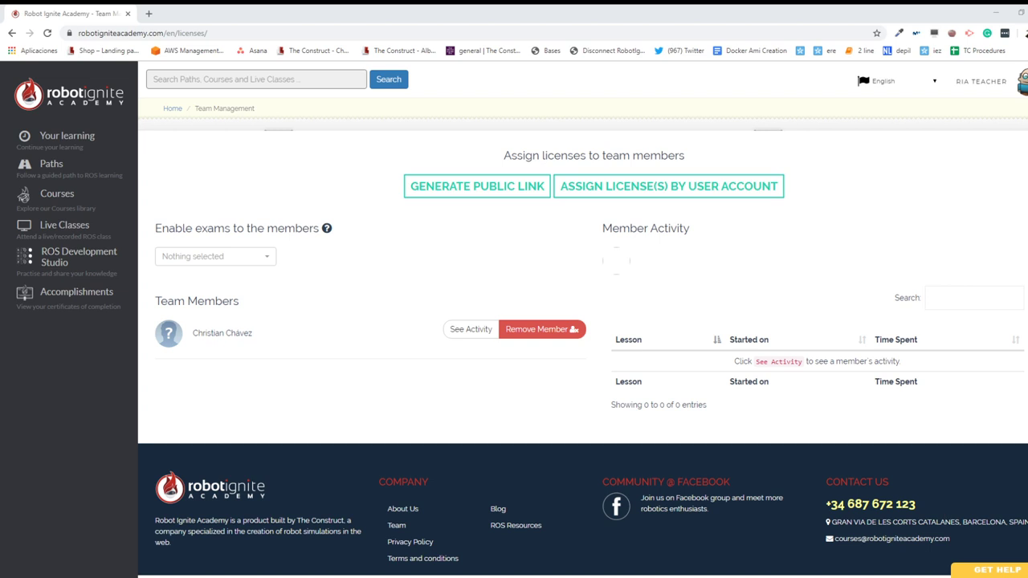
- Find ROS Manipulation in 5 Days in the full course catalog and start it
left_click(57, 203)
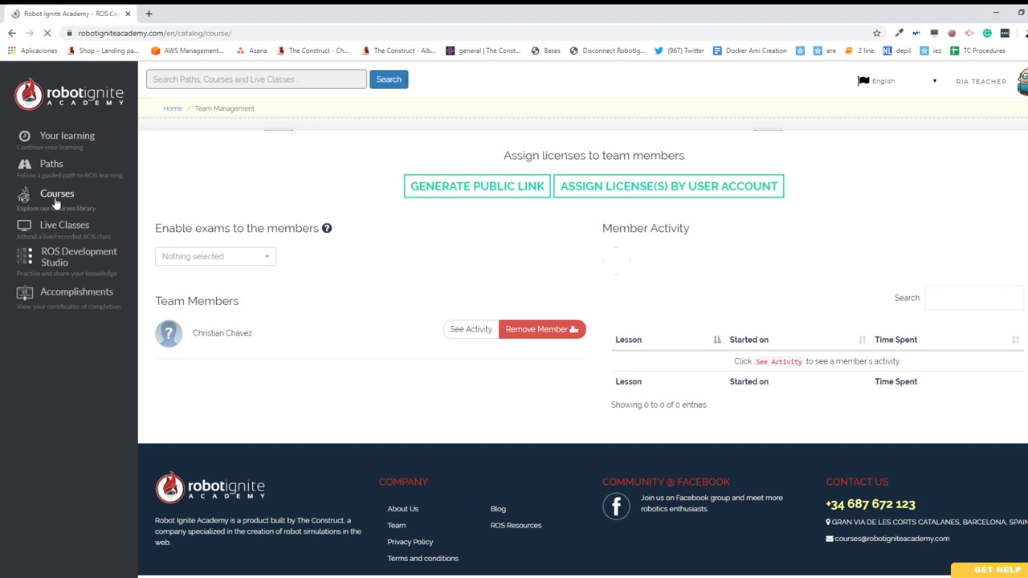
scroll(575, 396, "down", 3)
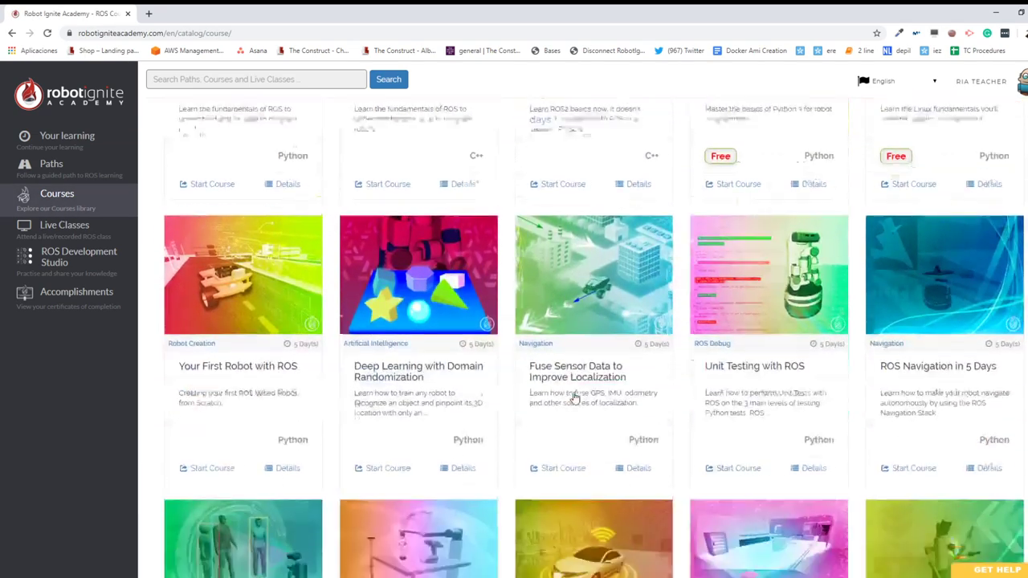
scroll(574, 396, "down", 3)
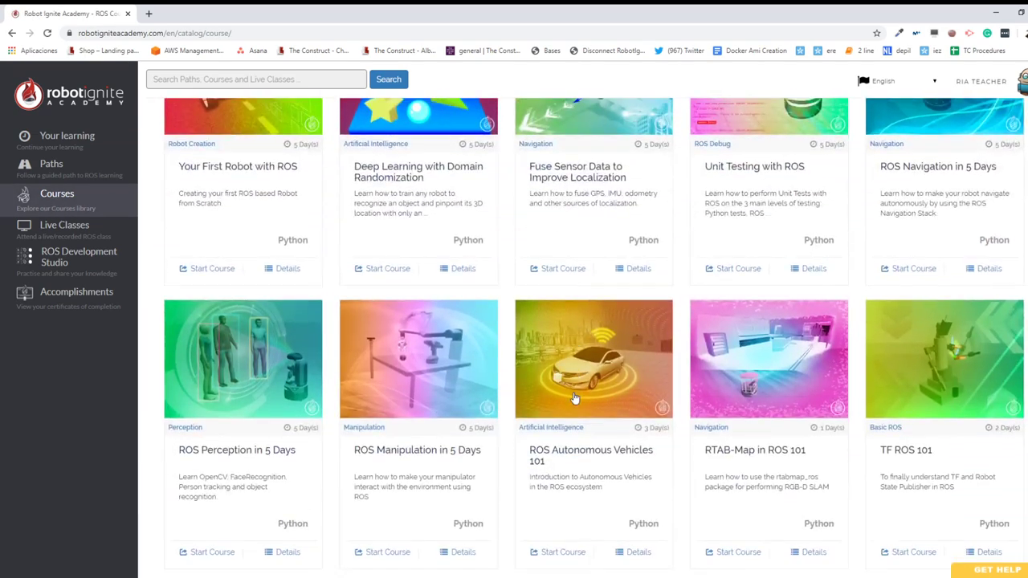
scroll(574, 396, "up", 1)
scroll(575, 396, "down", 2)
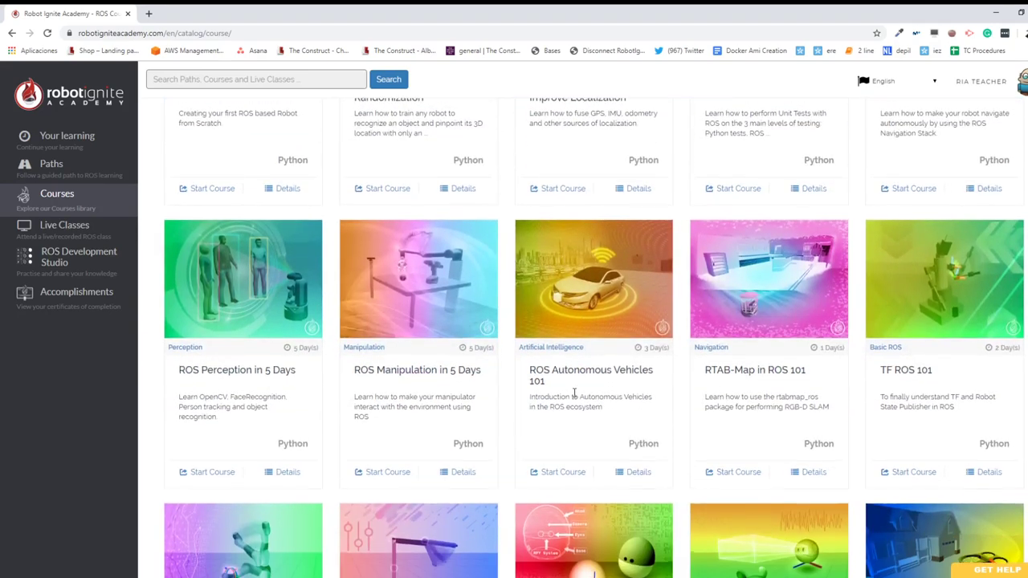
left_click_drag(383, 423, 371, 374)
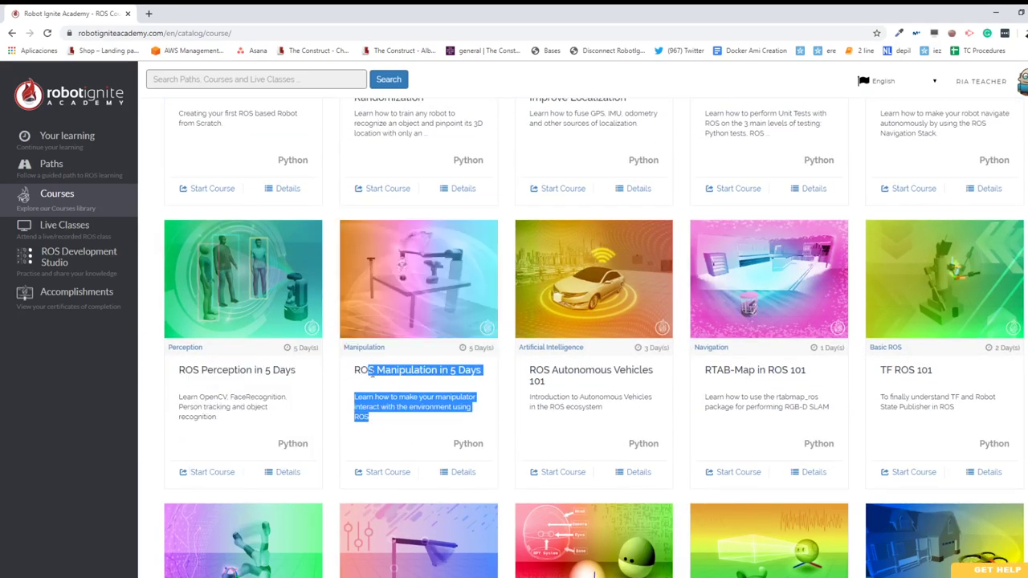
left_click(388, 383)
scroll(388, 383, "down", 1)
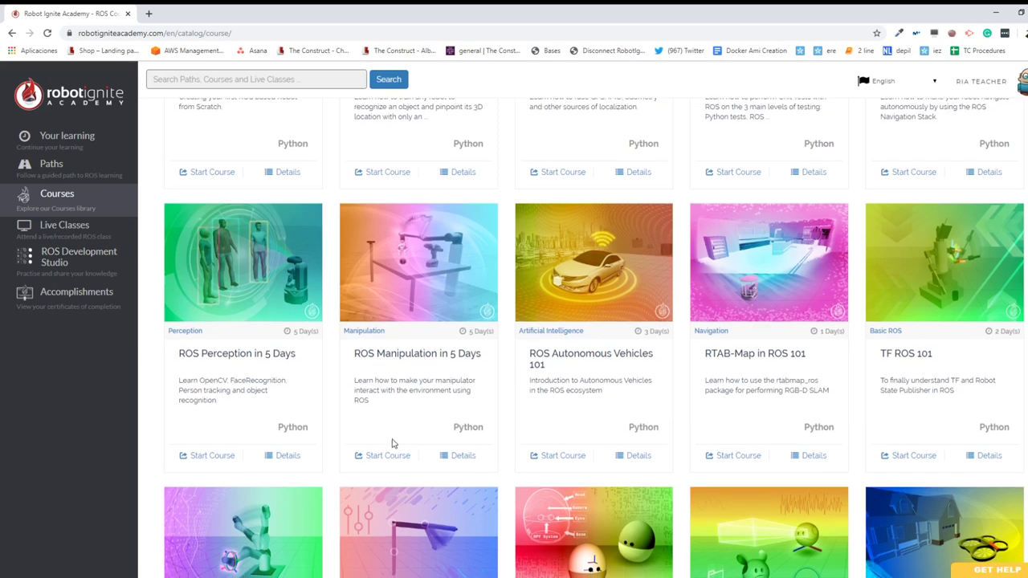
left_click(390, 458)
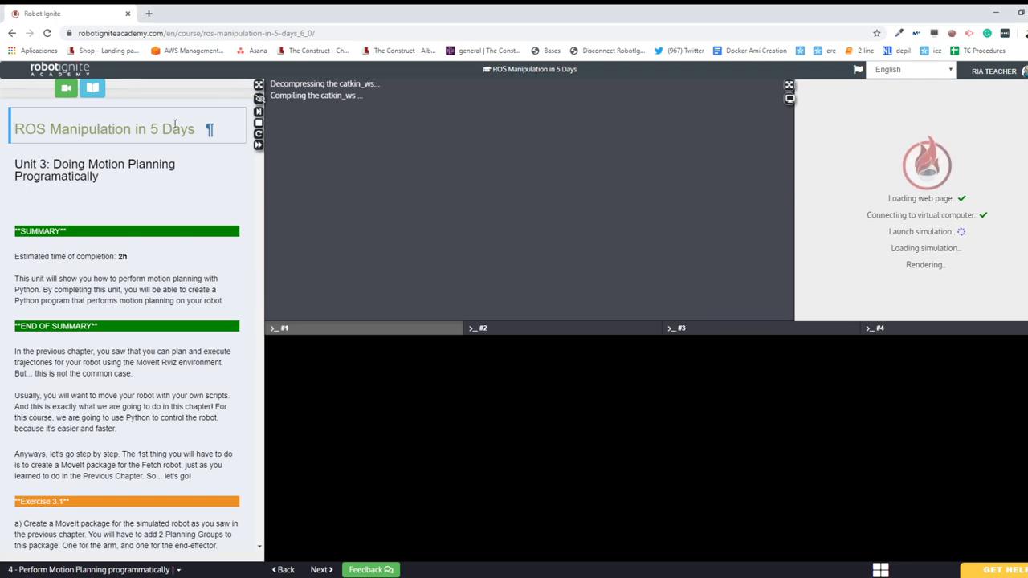
- Scroll the Unit 3 lesson panel briefly while the environment finishes loading
left_click_drag(50, 127, 196, 129)
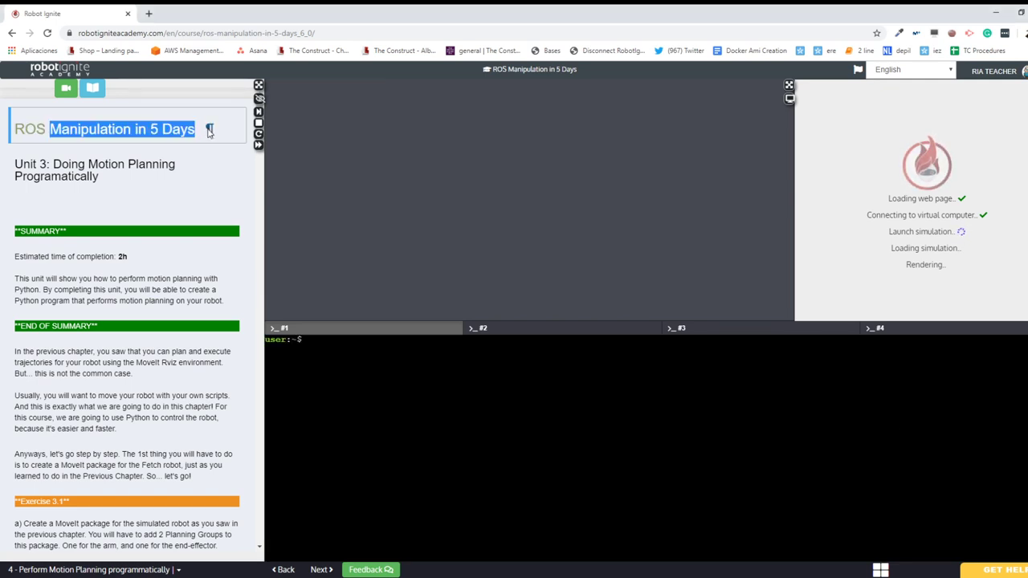
scroll(80, 130, "down", 1)
scroll(80, 131, "up", 1)
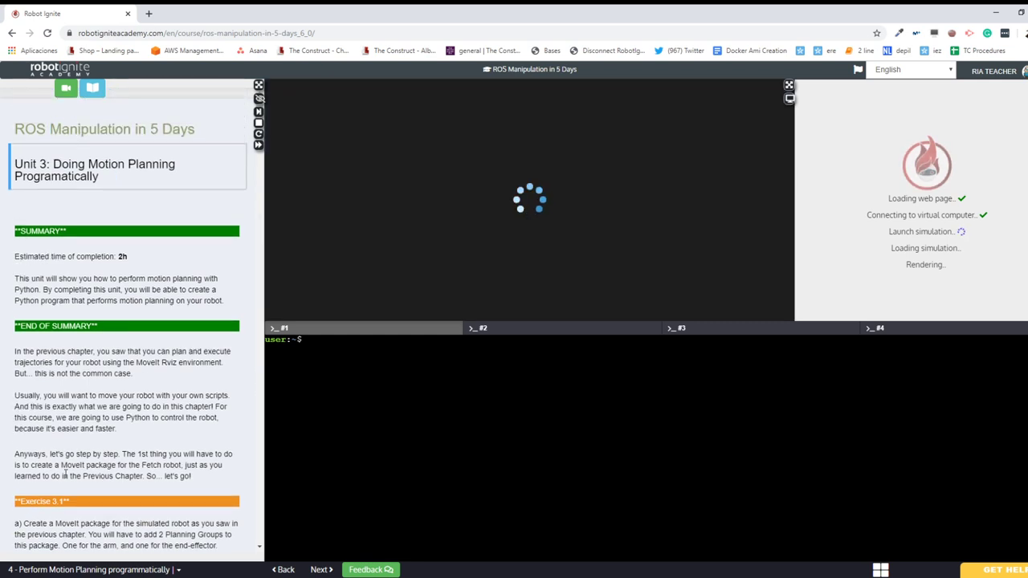
- Switch the course notes to unit '3 - Creating a MoveIt package'
left_click(68, 571)
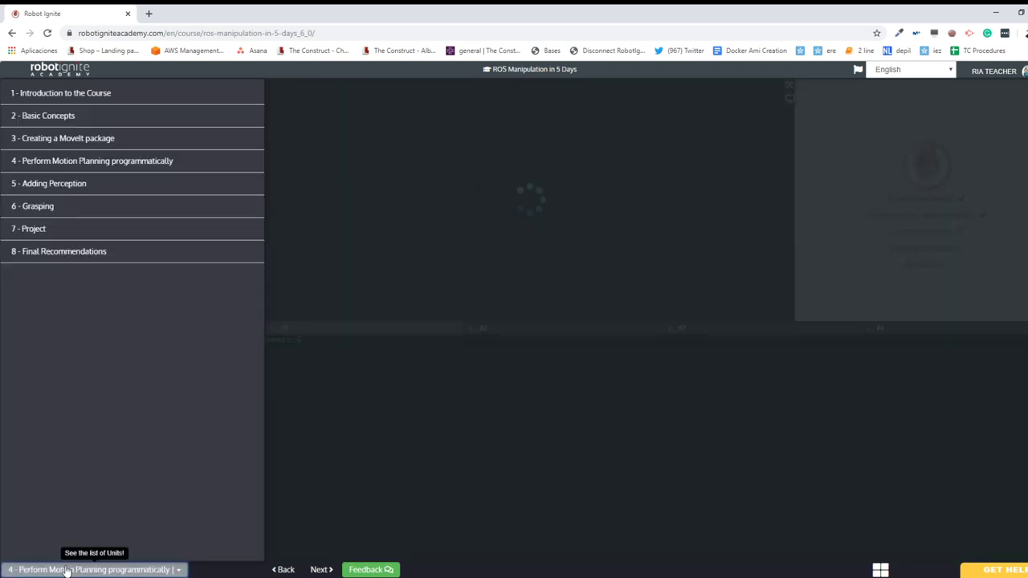
left_click(70, 140)
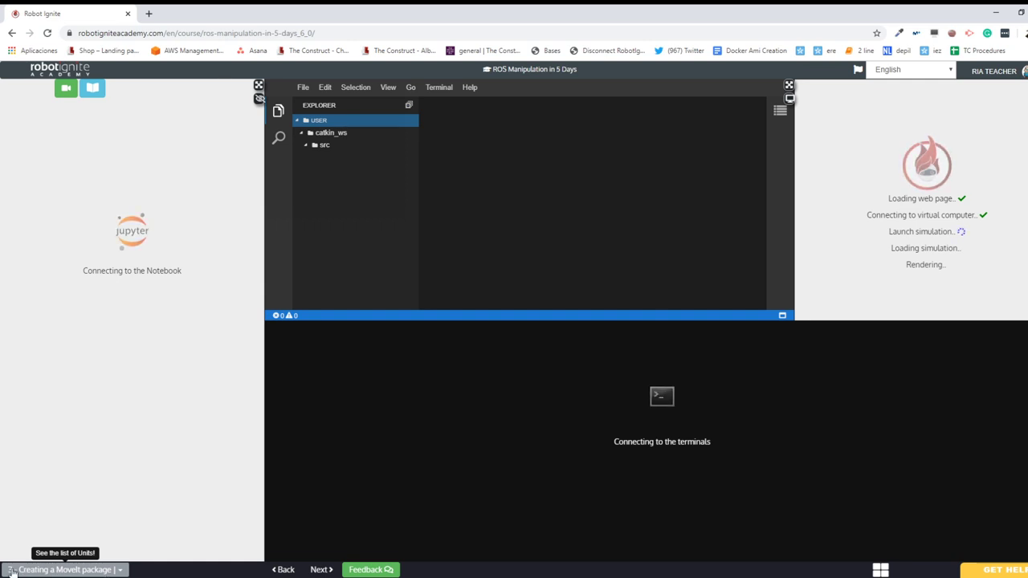
left_click(514, 444)
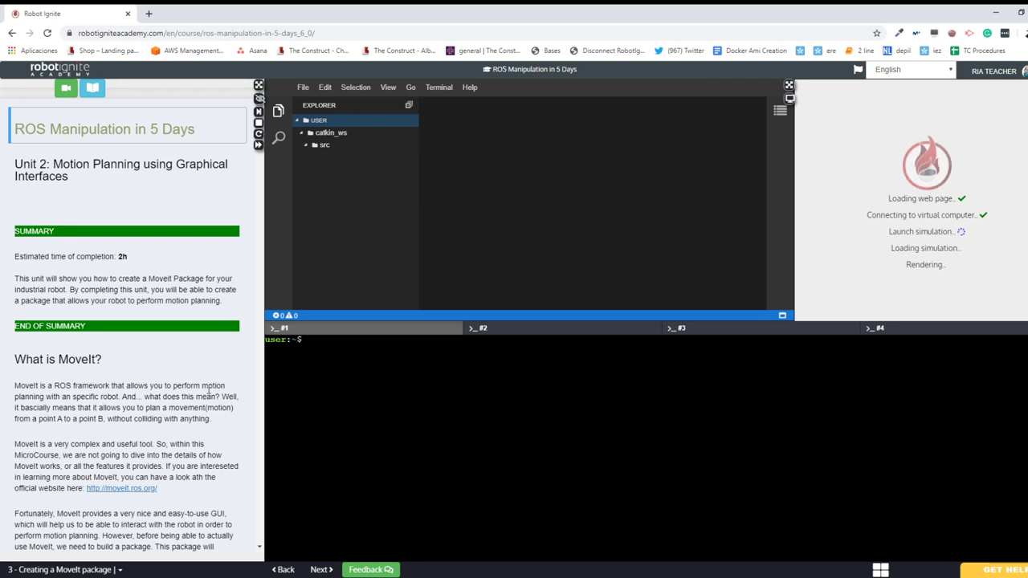
scroll(51, 346, "down", 4)
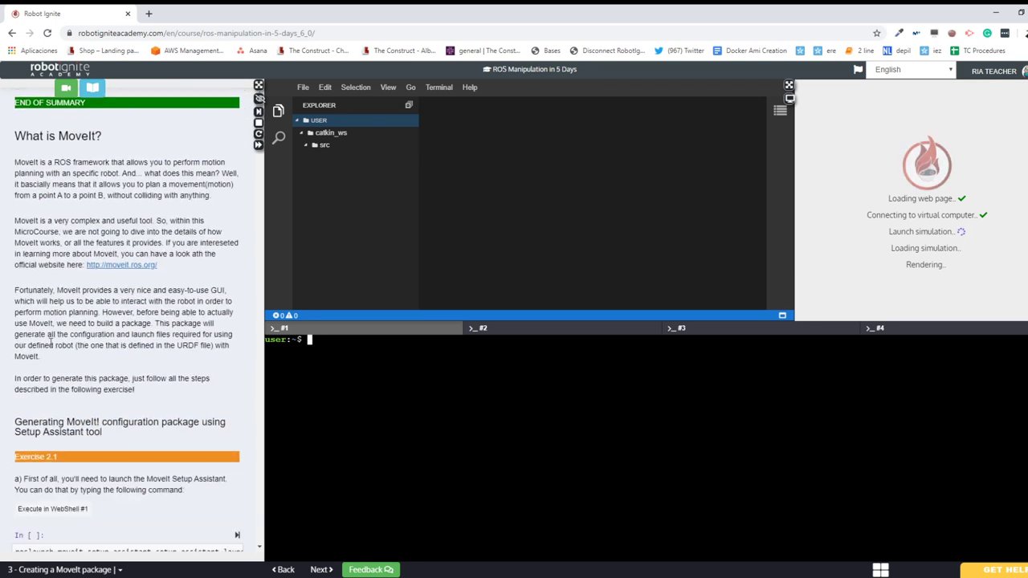
scroll(52, 343, "up", 4)
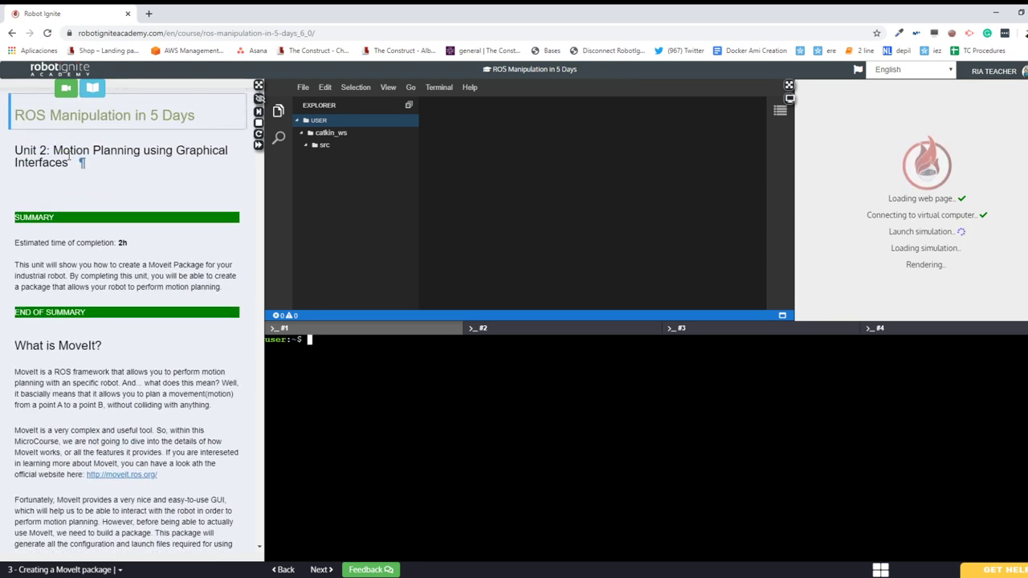
- Open the academy home catalog in a second browser tab and switch to it
mouse_move(70, 157)
left_mouse_down()
mouse_move(42, 156)
mouse_move(74, 164)
left_mouse_up()
triple_click(74, 163)
left_click(74, 163)
left_click(409, 424)
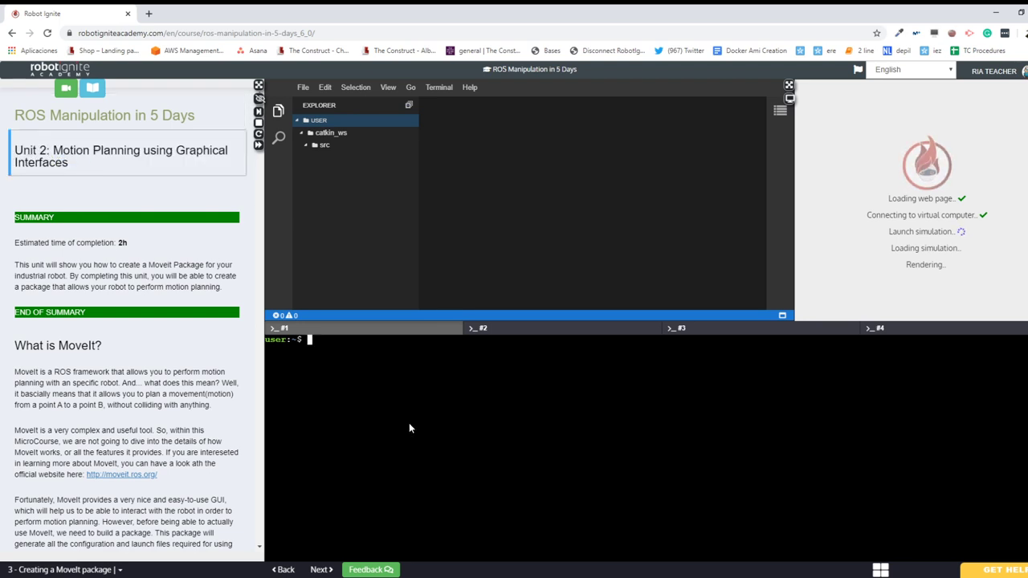
middle_click(60, 69)
left_click(204, 14)
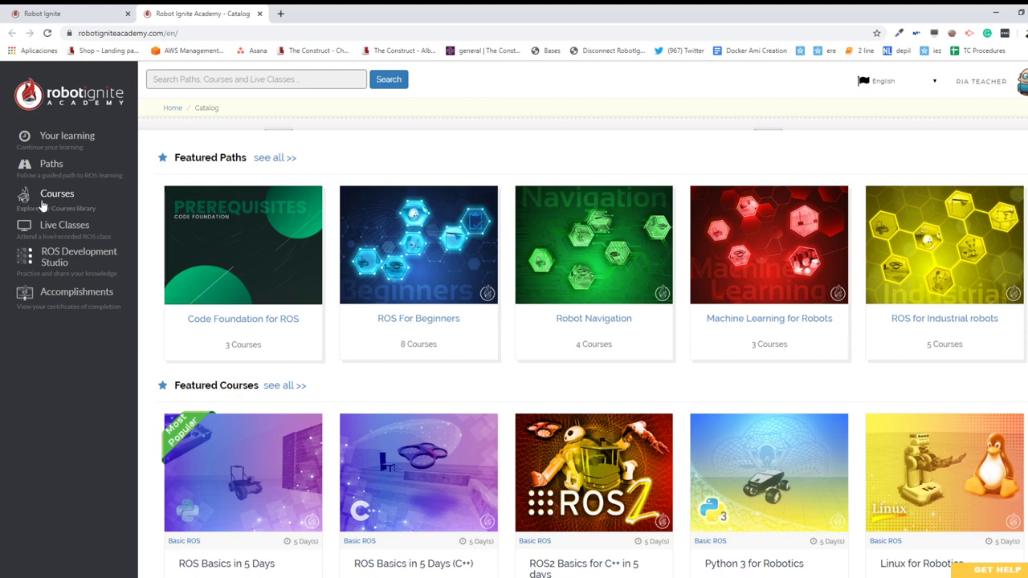
- In the second tab, list all courses and start ROS Manipulation in 5 Days
scroll(48, 214, "down", 2)
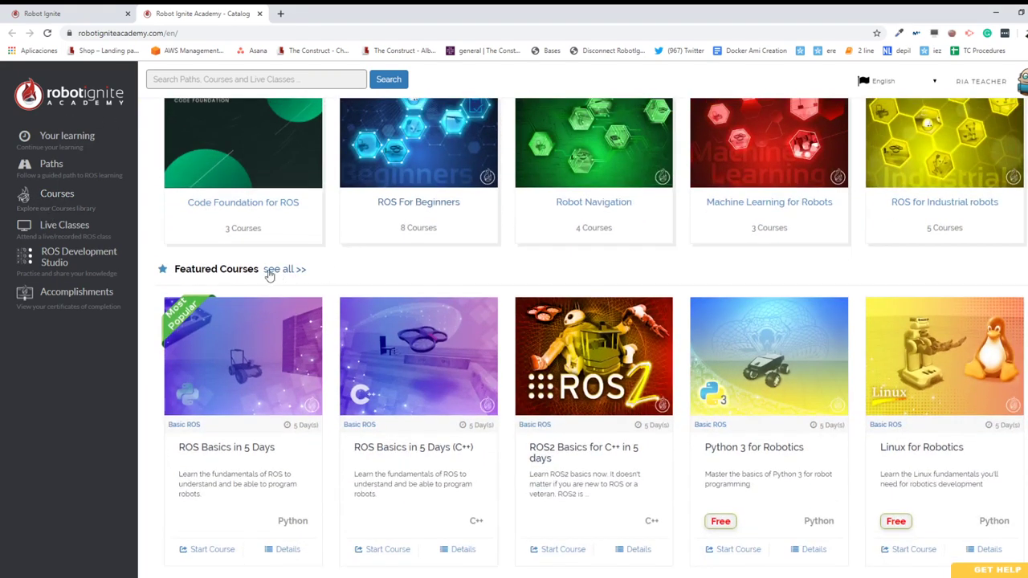
left_click(60, 201)
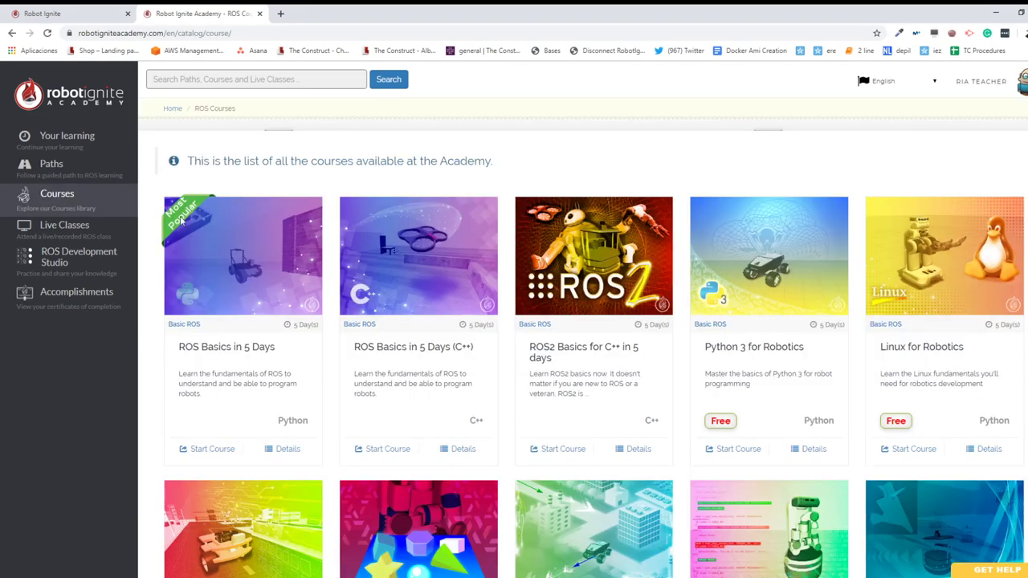
scroll(367, 408, "down", 10)
scroll(367, 408, "up", 10)
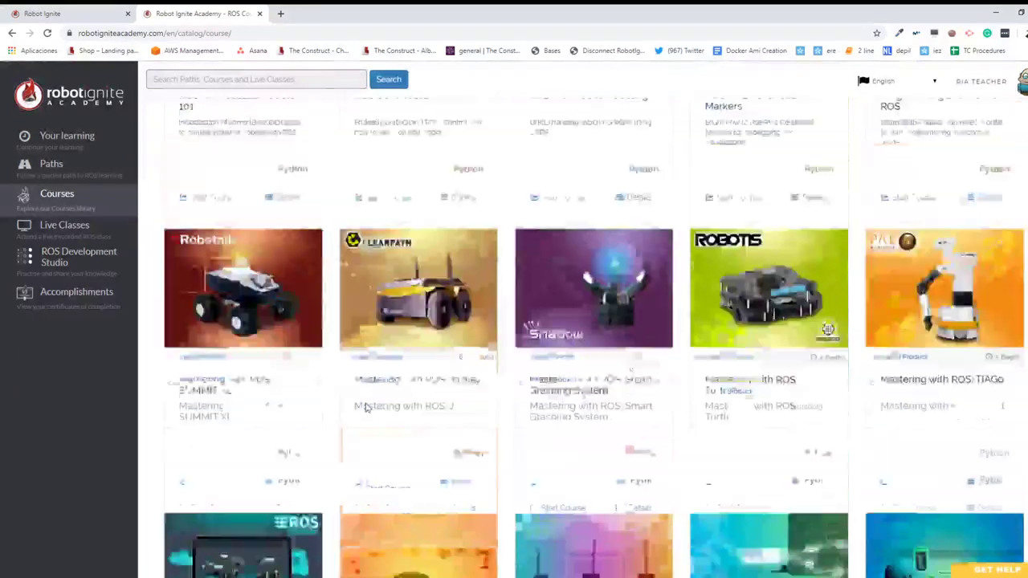
scroll(365, 408, "down", 6)
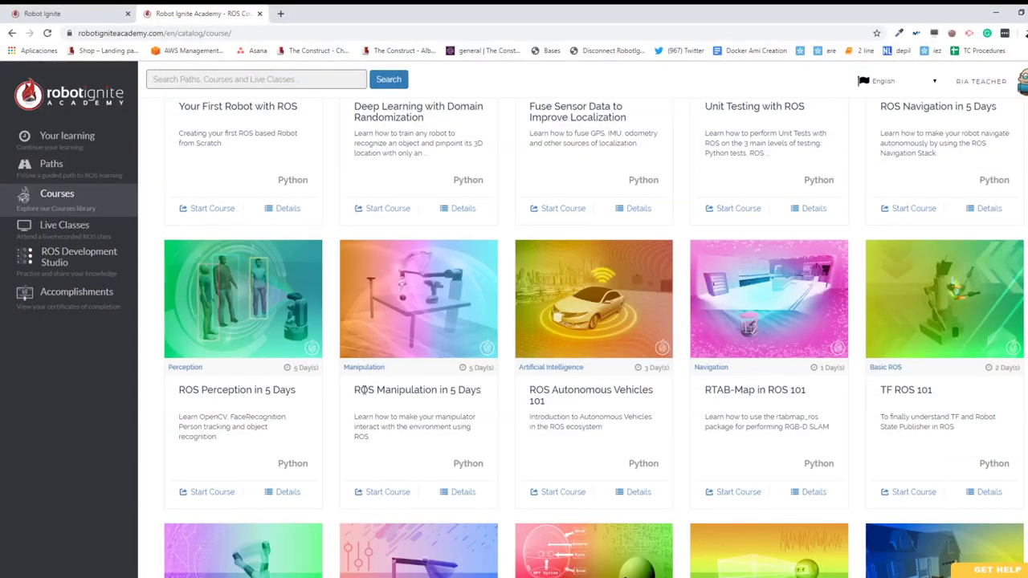
scroll(382, 310, "down", 1)
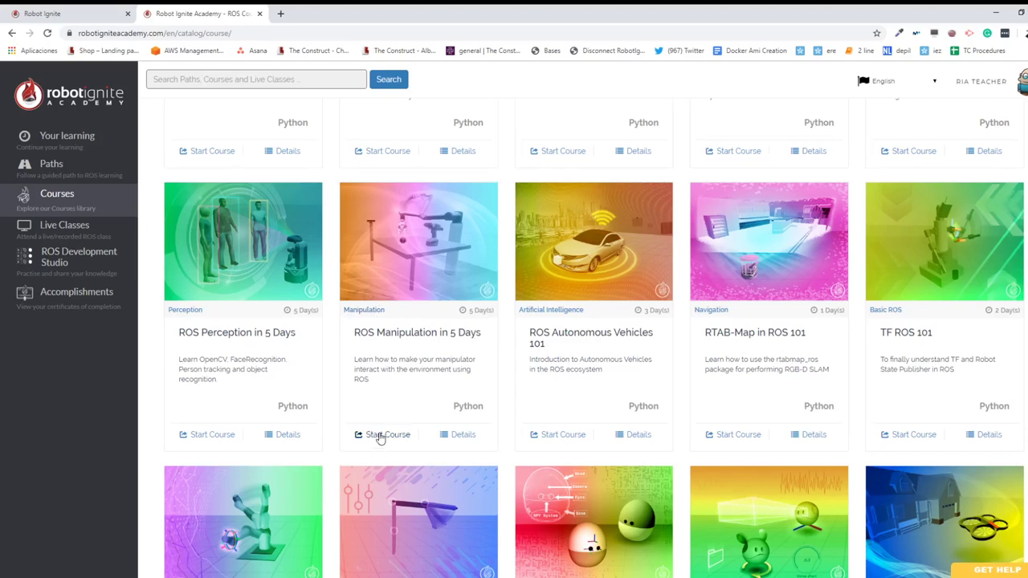
left_click(381, 435)
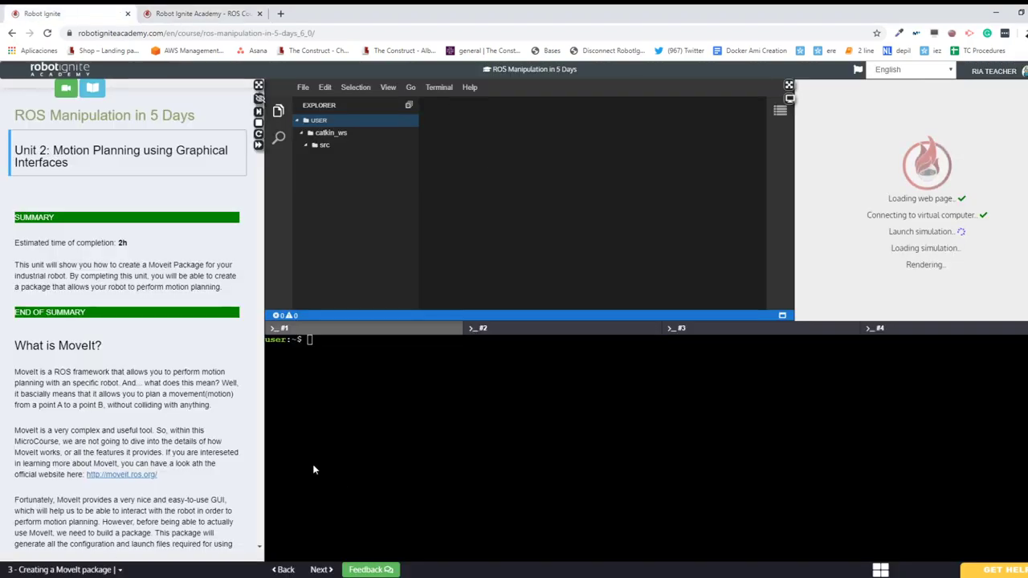
- Dismiss the course units list and get a fresh prompt in WebShell #1
left_click(448, 384)
left_click(43, 572)
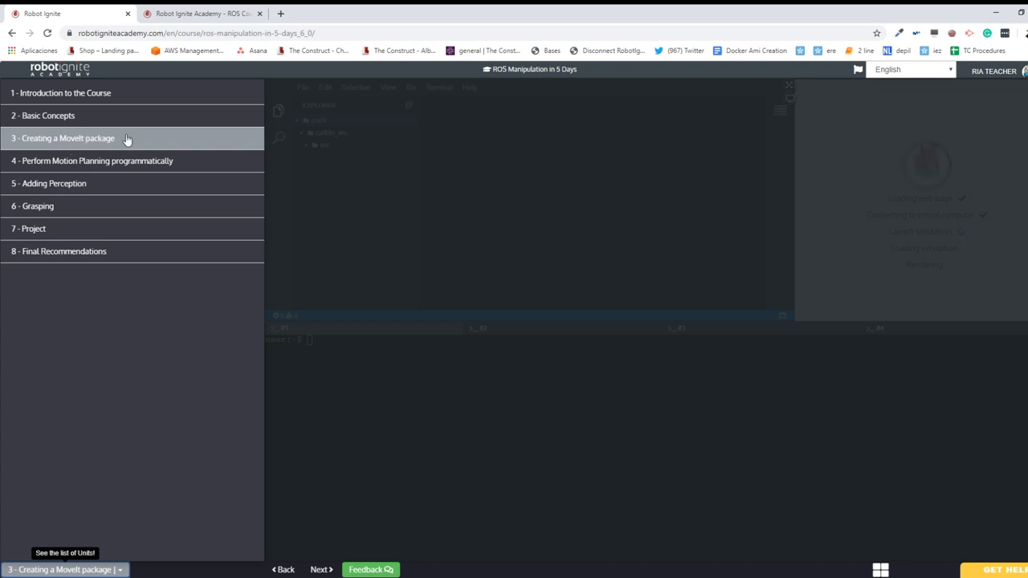
left_click(404, 438)
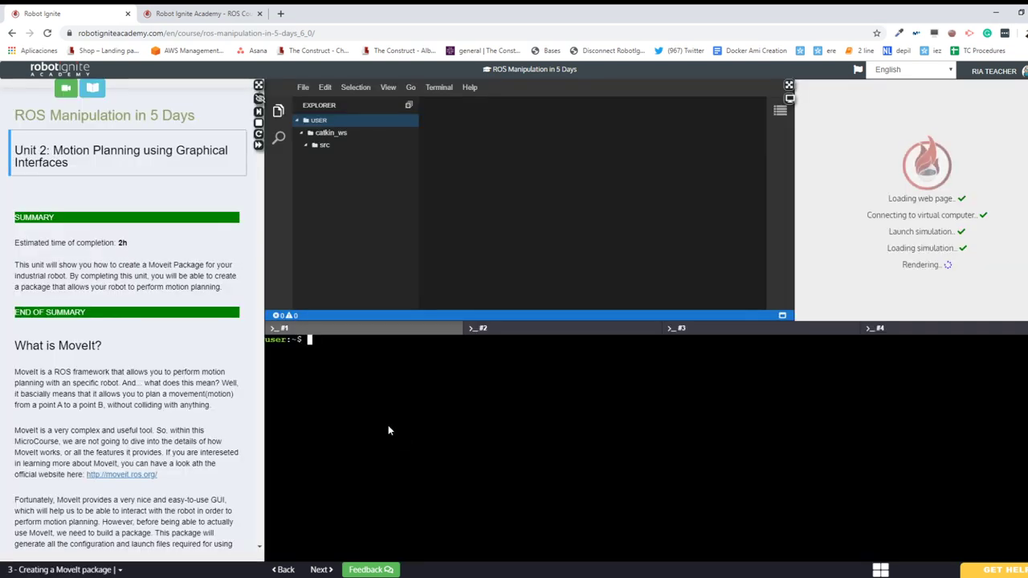
key("Return")
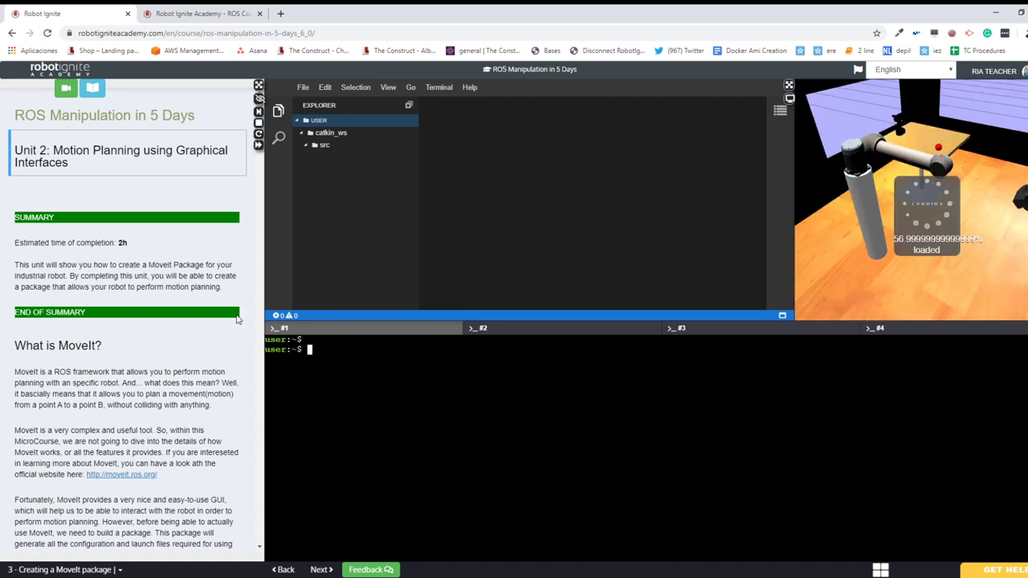
- Zoom and orbit the Gazebo view to a low side view of the robot arm
scroll(78, 374, "down", 1)
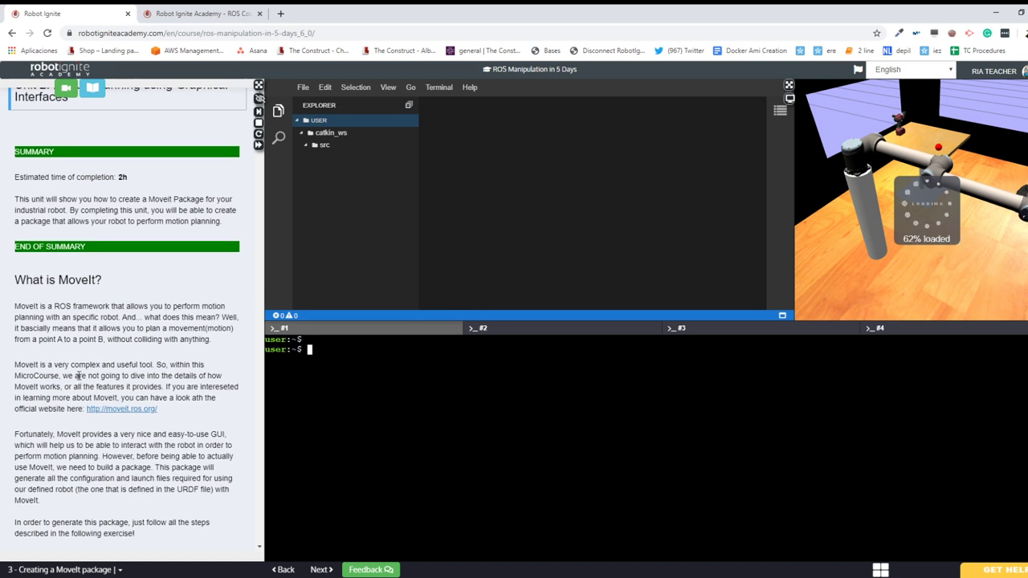
scroll(78, 374, "down", 1)
scroll(78, 374, "up", 2)
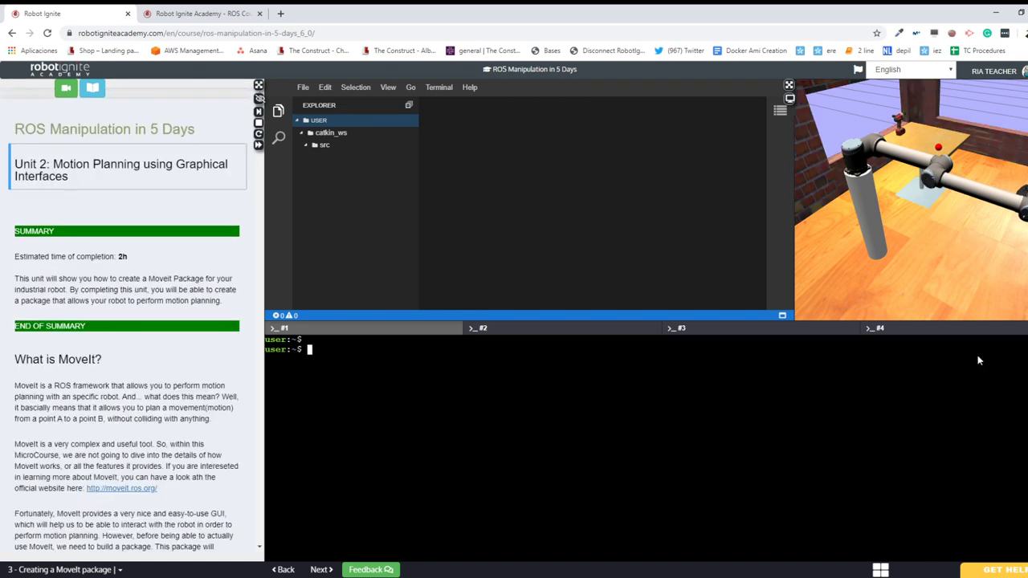
scroll(924, 252, "down", 5)
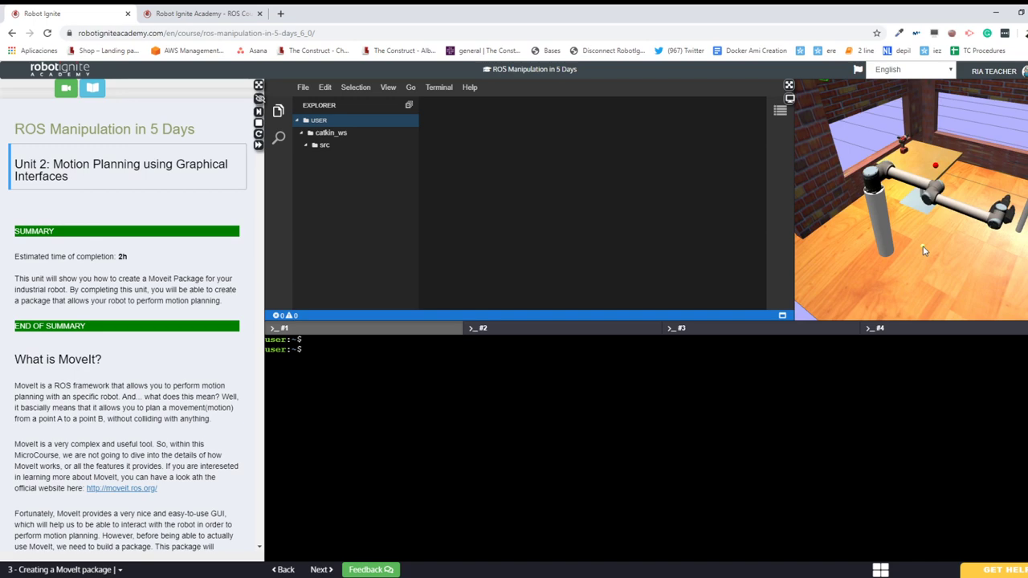
middle_click_drag(921, 252, 889, 252)
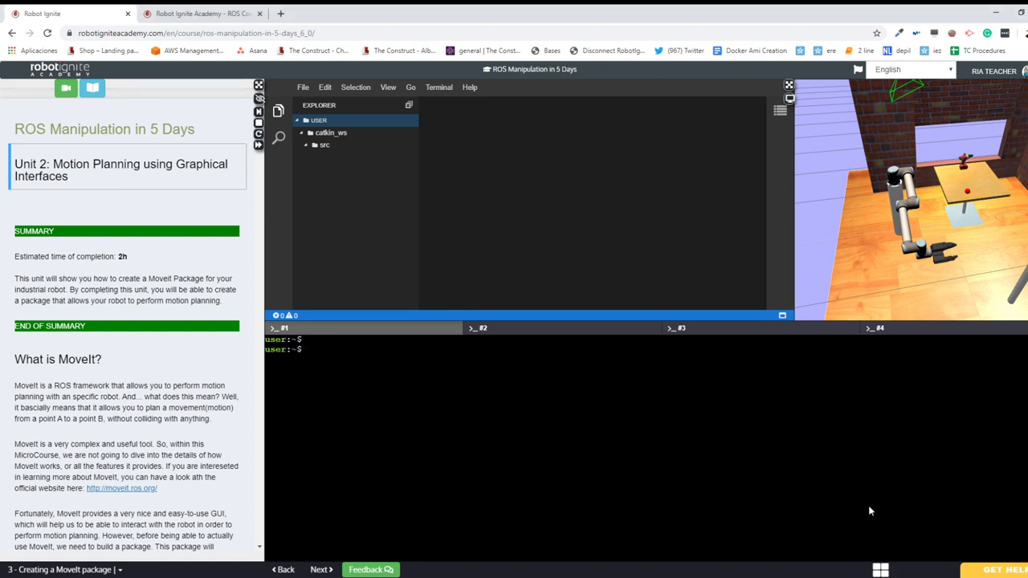
- Get a fresh terminal prompt and scroll the notes to Exercise 2.1's roslaunch cell
key("Return")
key("Return")
scroll(98, 353, "down", 3)
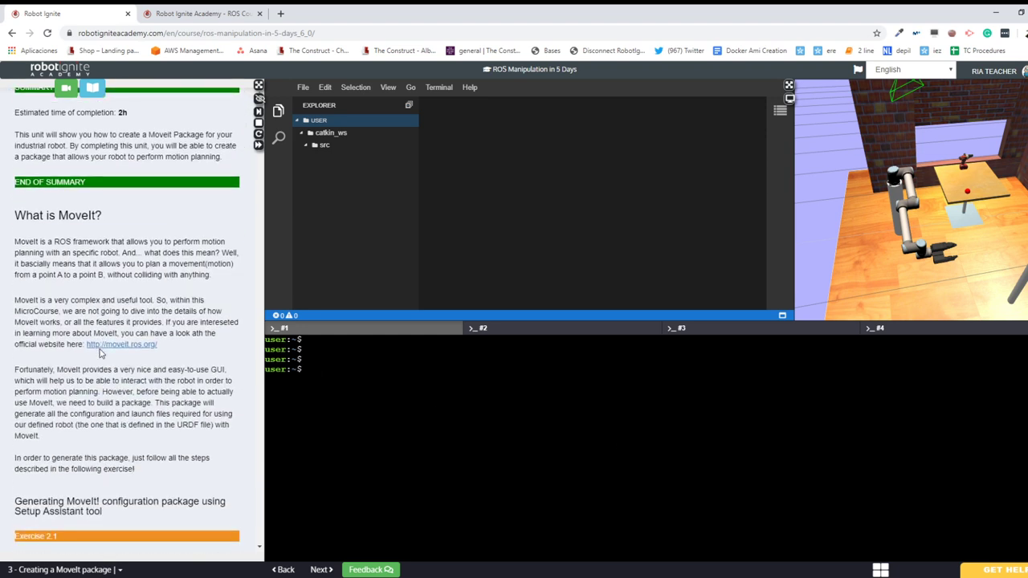
scroll(100, 353, "down", 1)
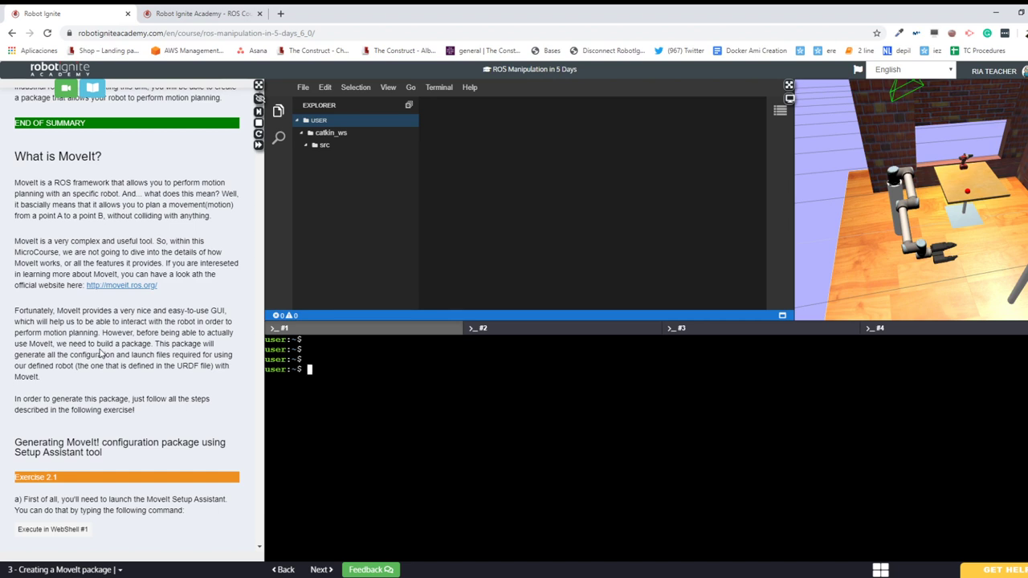
scroll(100, 354, "down", 2)
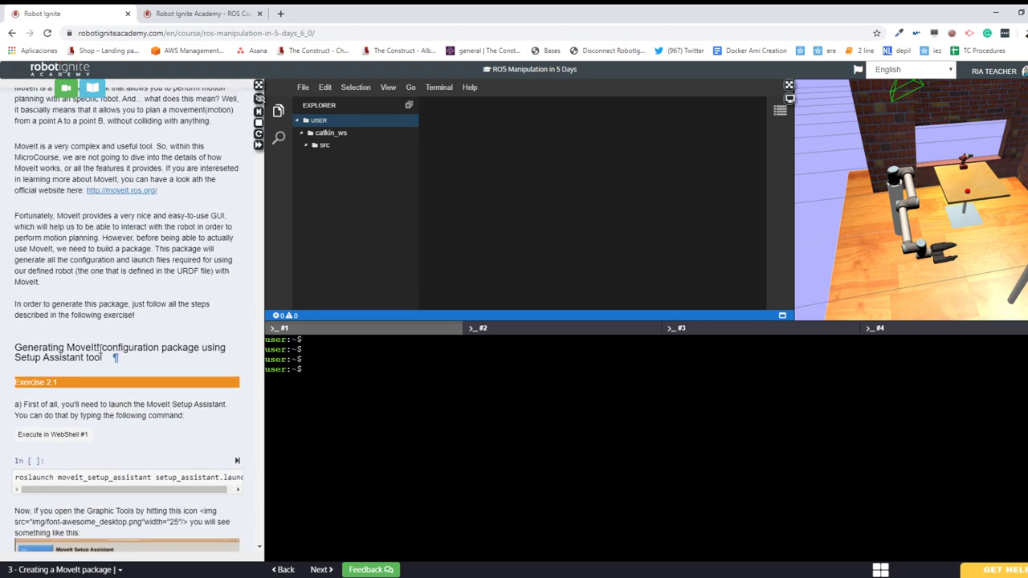
- Switch the notes to '2 - Basic Concepts', glancing at the catalog tab before returning
left_click(64, 569)
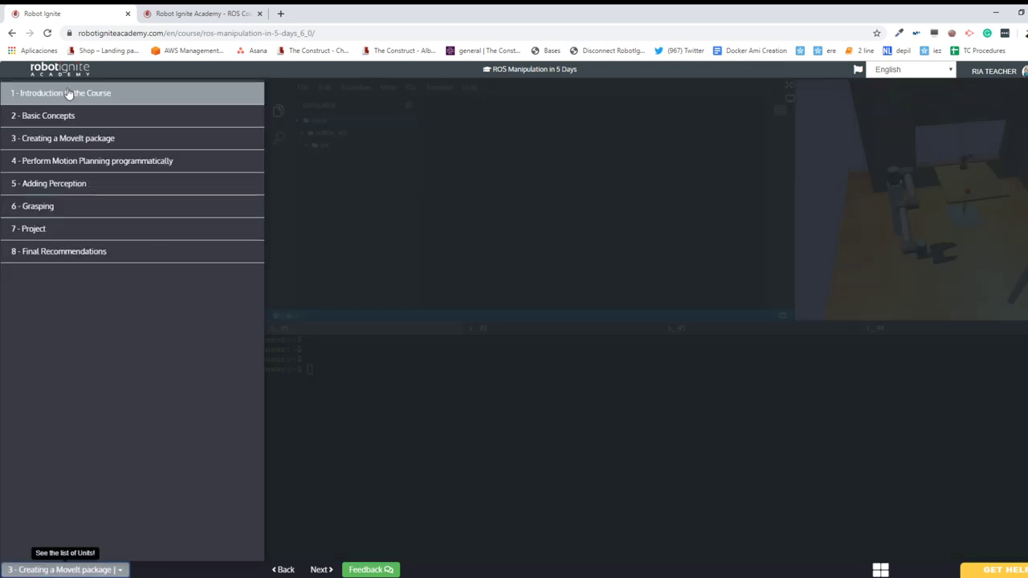
left_click(69, 117)
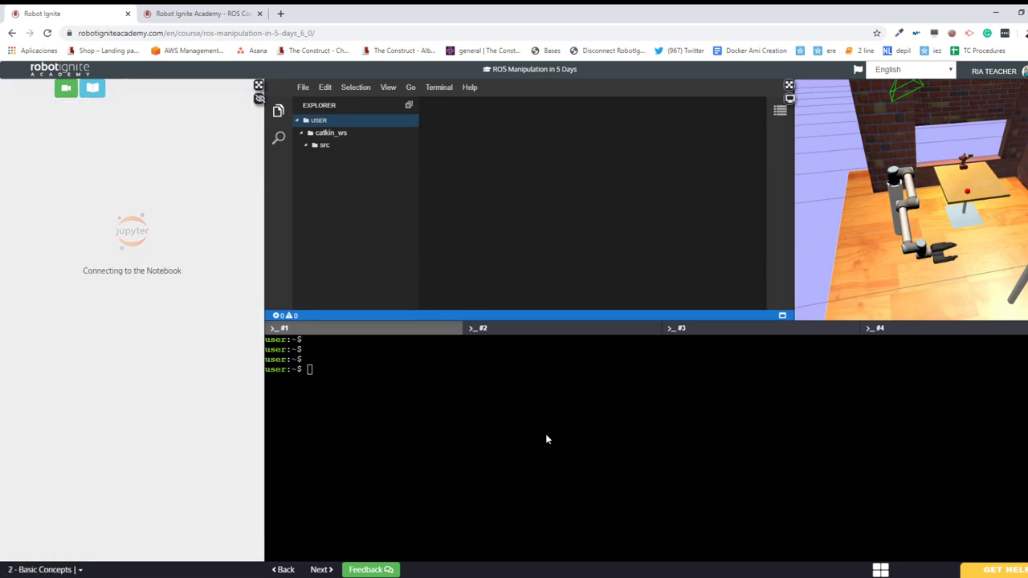
left_click(214, 13)
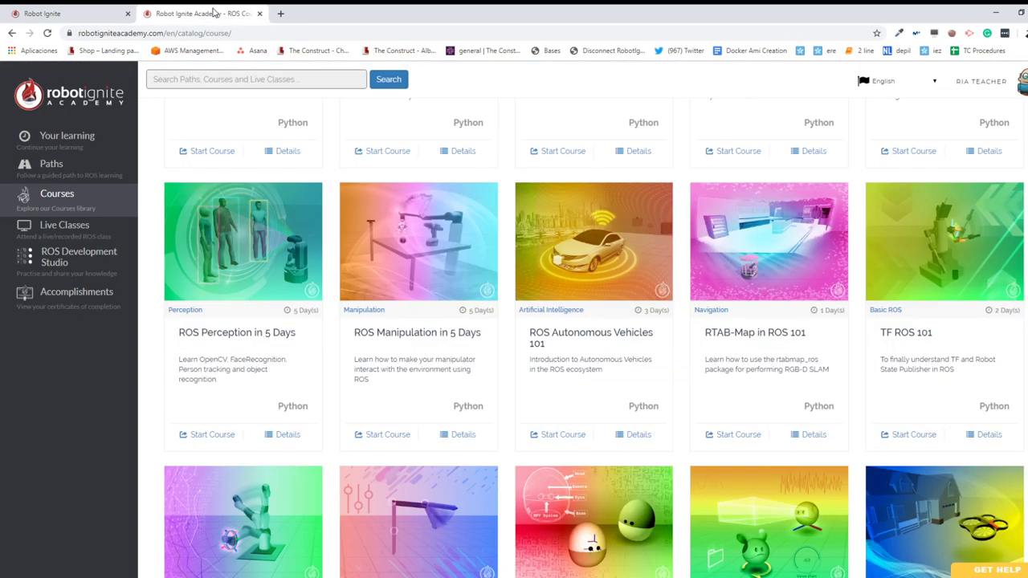
left_click(64, 13)
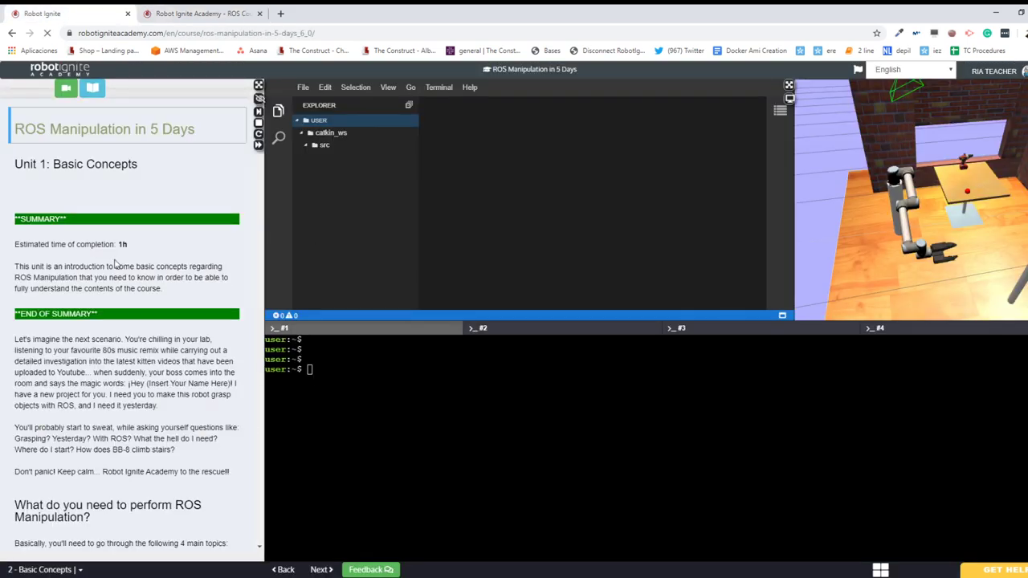
- Scroll the Basic Concepts notes past Demo 1.1 to Motion Planning and Demo 1.2's launch command
scroll(115, 263, "down", 3)
scroll(91, 416, "up", 3)
left_click(91, 415)
scroll(91, 414, "down", 3)
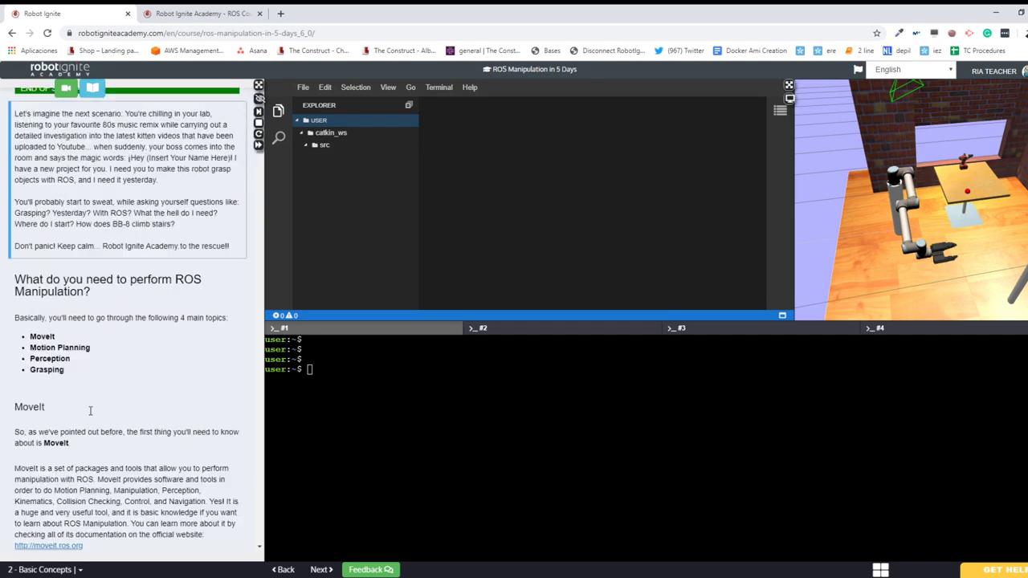
scroll(91, 410, "down", 3)
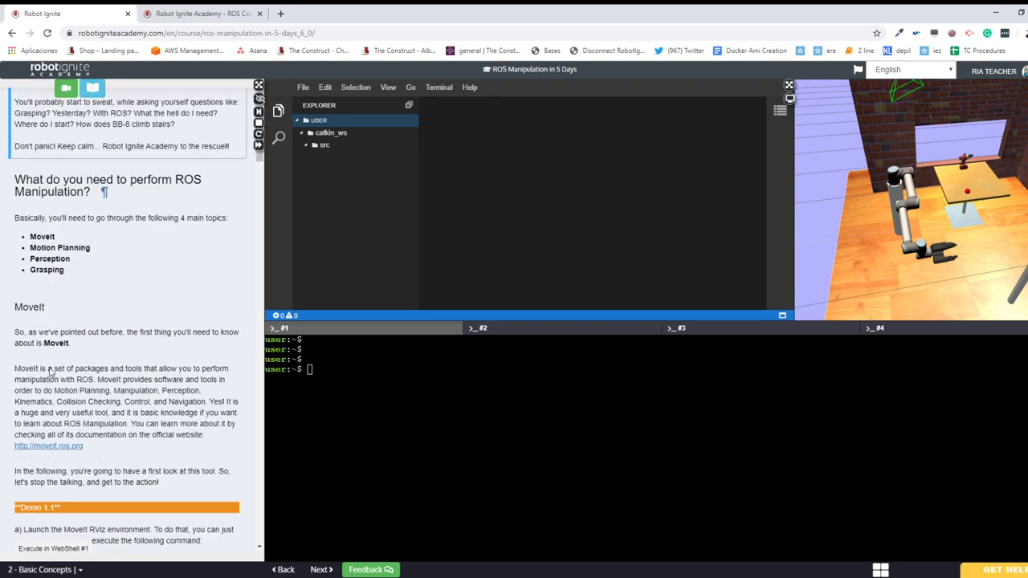
scroll(121, 301, "down", 4)
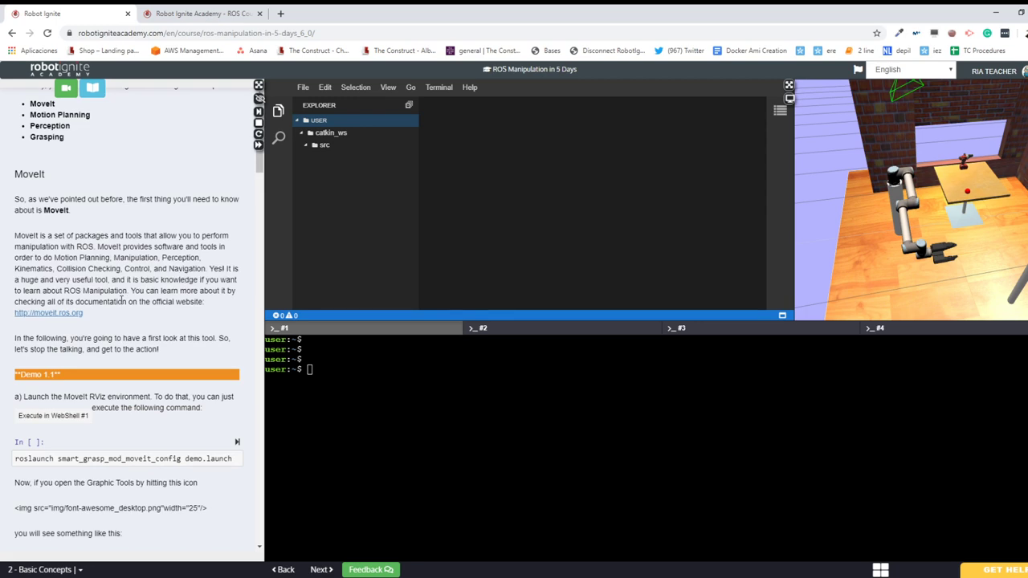
scroll(121, 301, "down", 10)
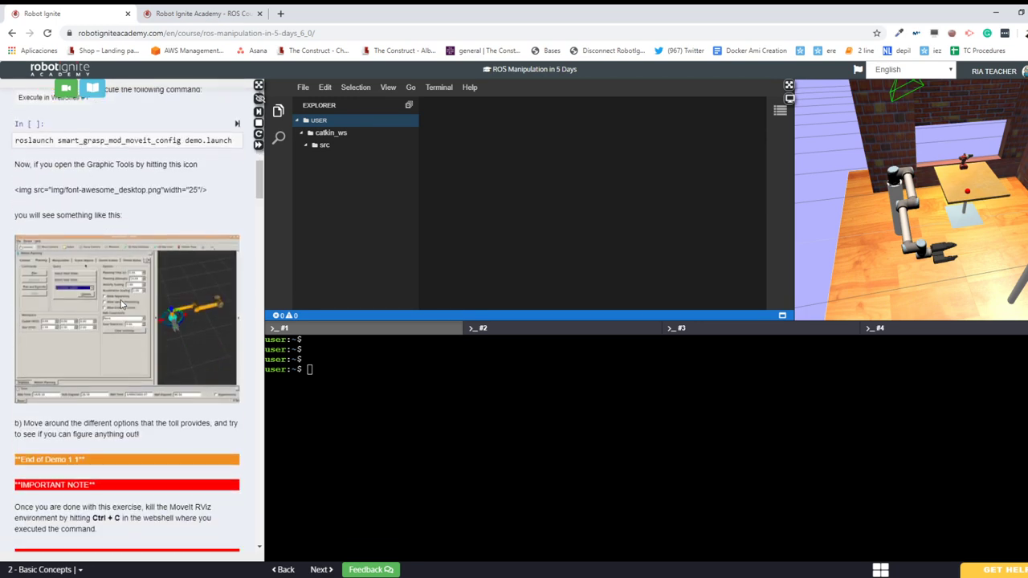
scroll(121, 304, "down", 10)
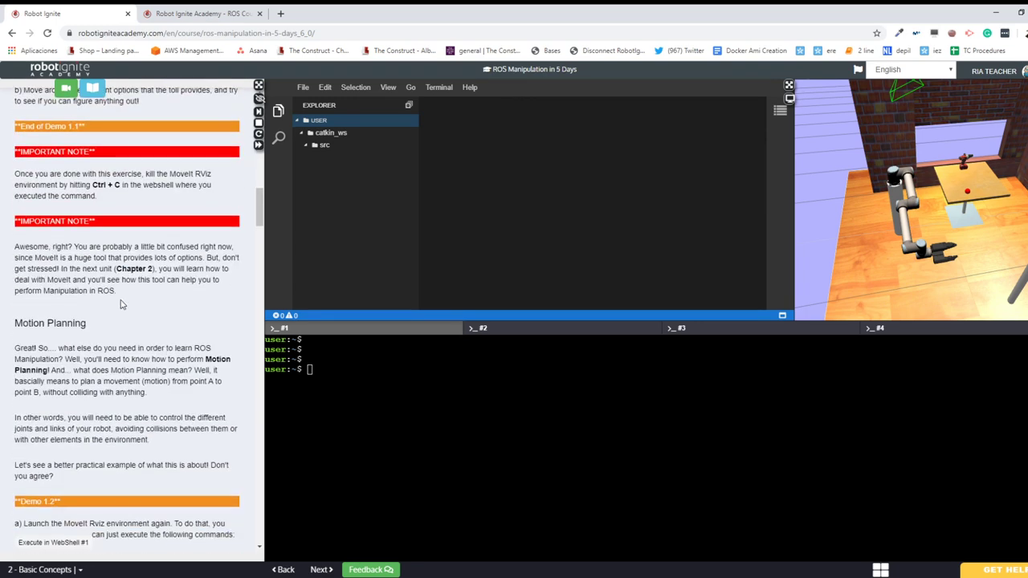
scroll(121, 304, "down", 3)
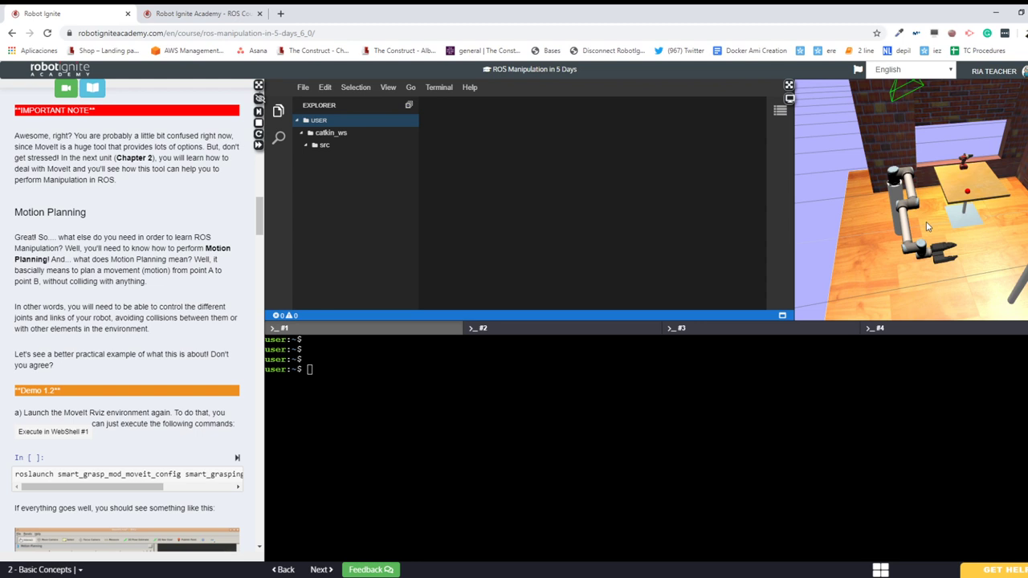
scroll(927, 226, "up", 3)
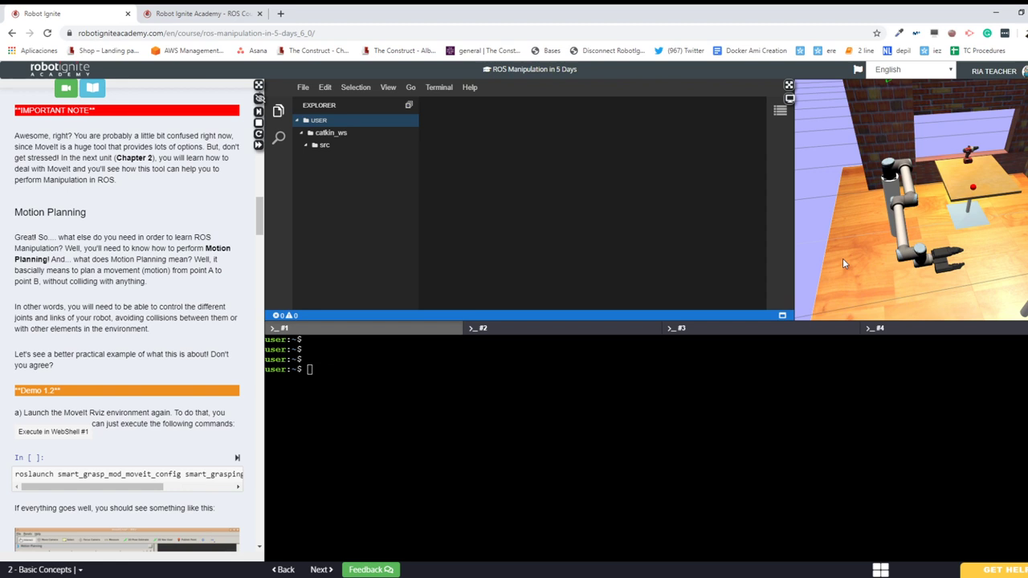
- Scroll the Basic Concepts notes back to the MoveIt intro, Demo 1.1 and the Python MoveIt script
left_click(832, 381)
scroll(128, 322, "down", 2)
scroll(92, 479, "down", 4)
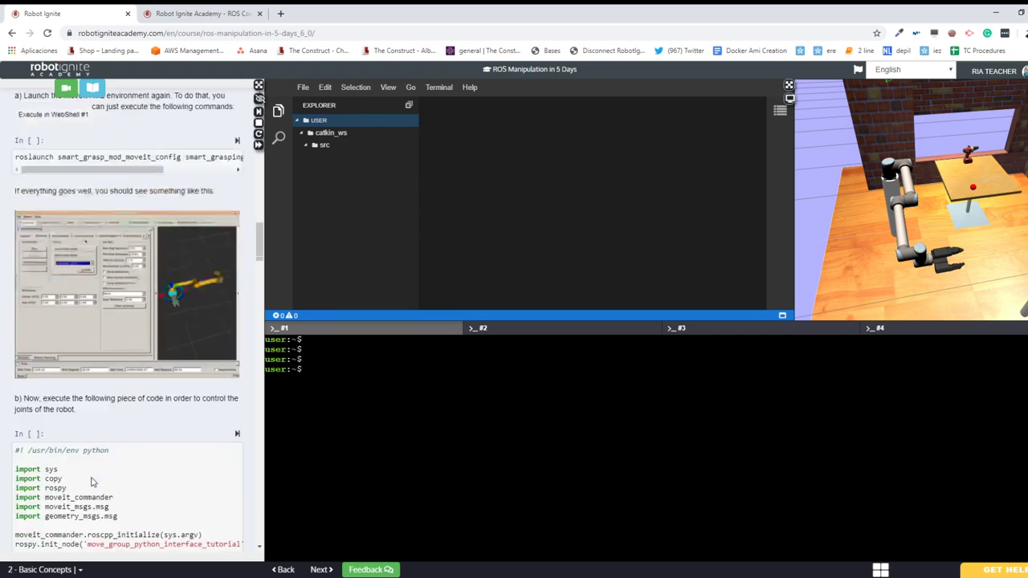
scroll(91, 479, "down", 3)
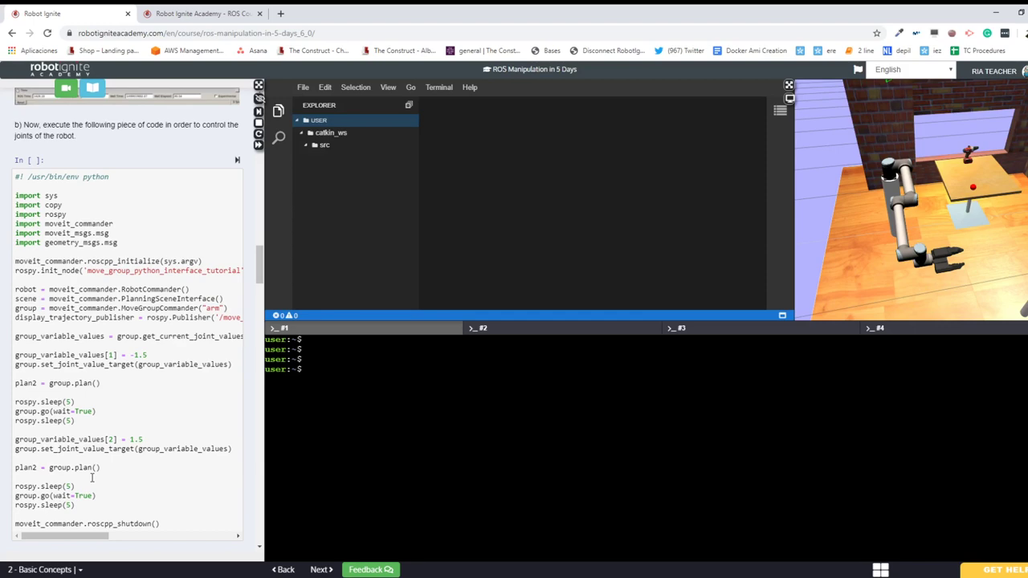
scroll(91, 481, "down", 2)
scroll(91, 482, "down", 5)
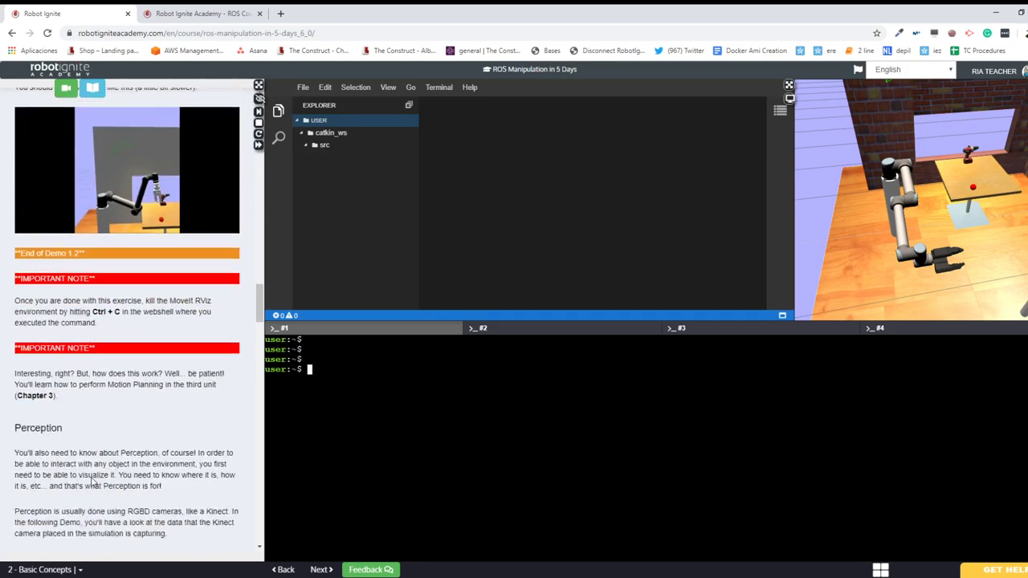
scroll(92, 479, "down", 2)
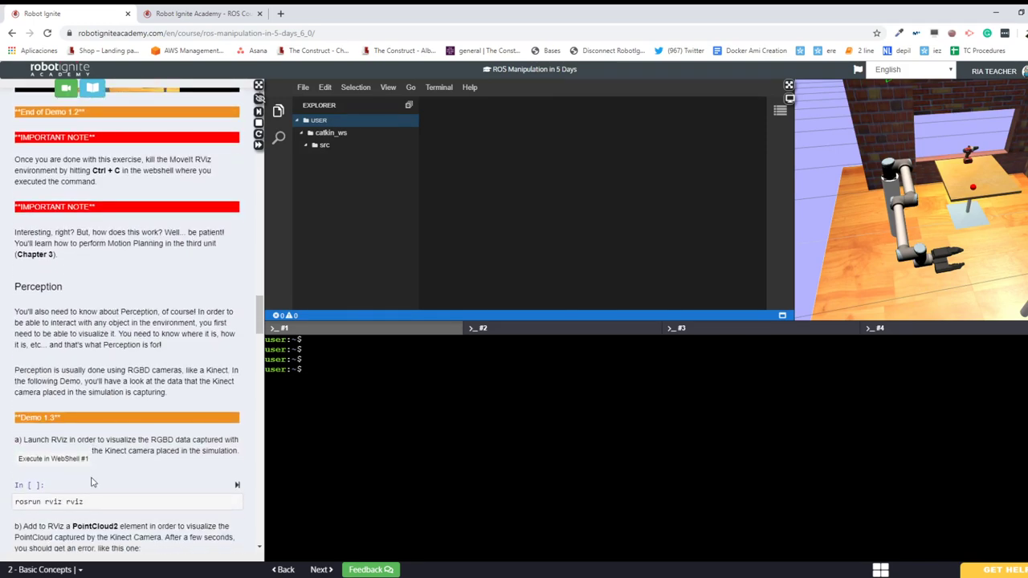
scroll(92, 482, "down", 3)
scroll(93, 481, "down", 4)
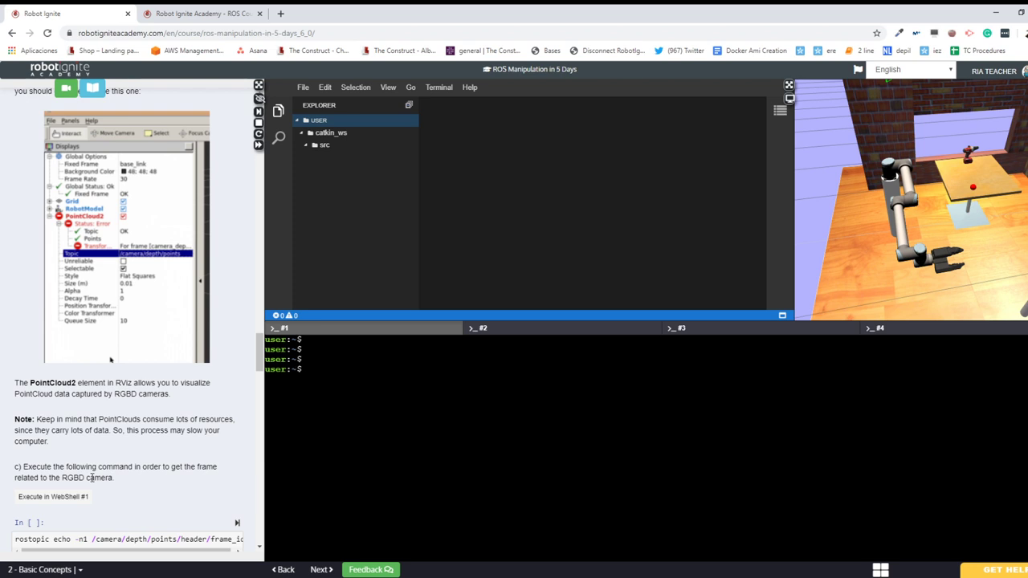
scroll(91, 477, "down", 6)
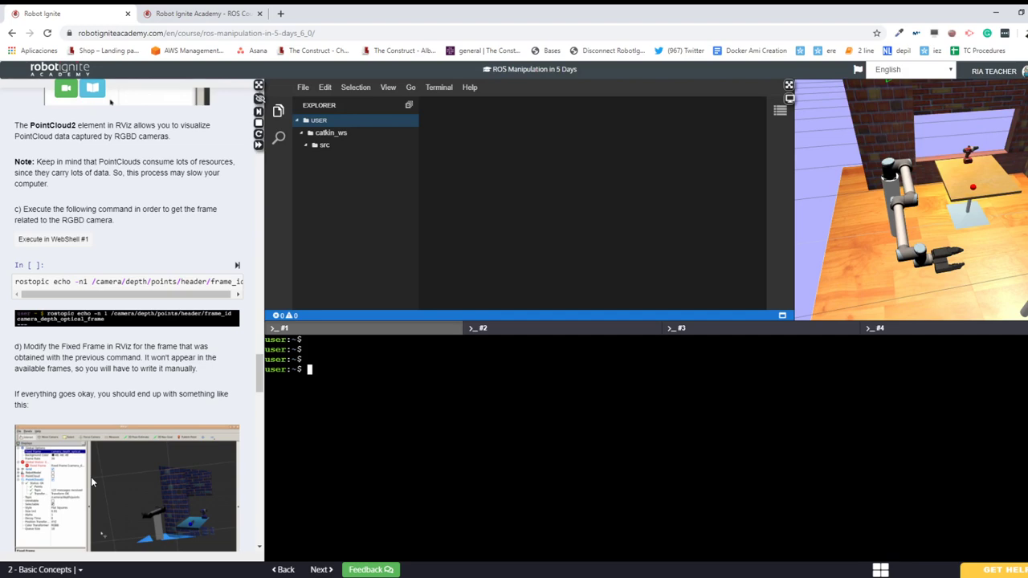
scroll(91, 480, "down", 15)
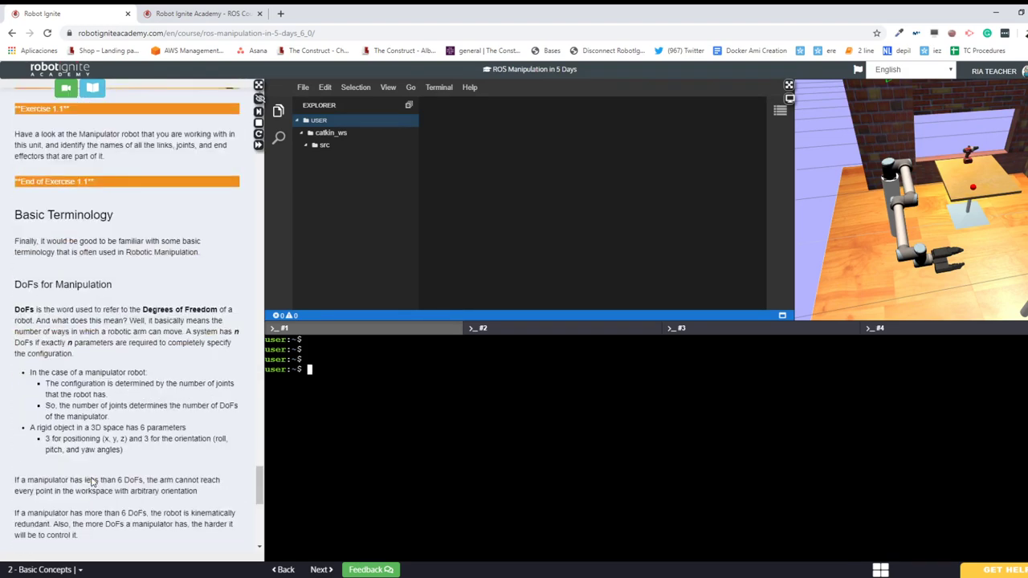
scroll(91, 482, "down", 1)
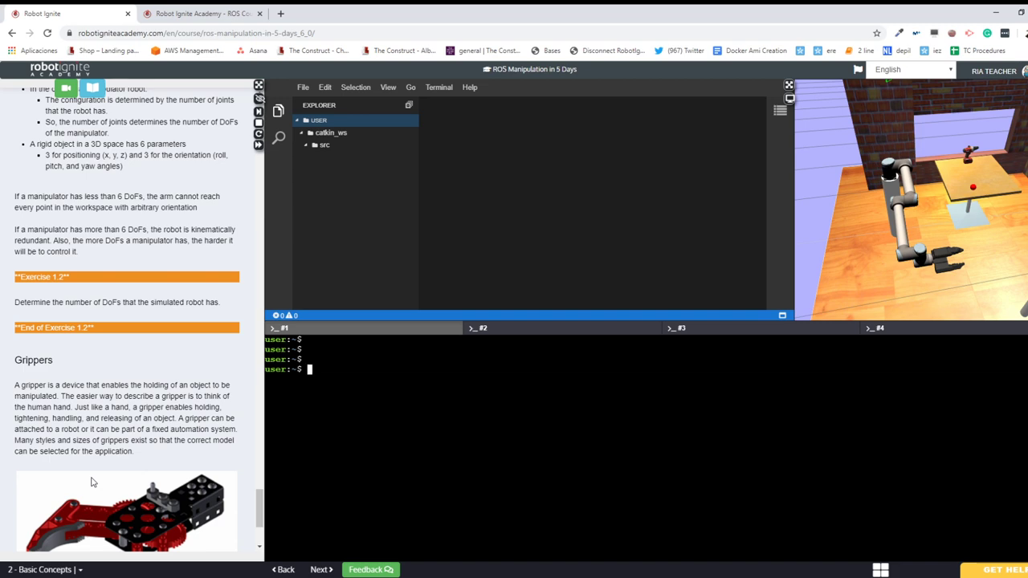
scroll(90, 482, "down", 2)
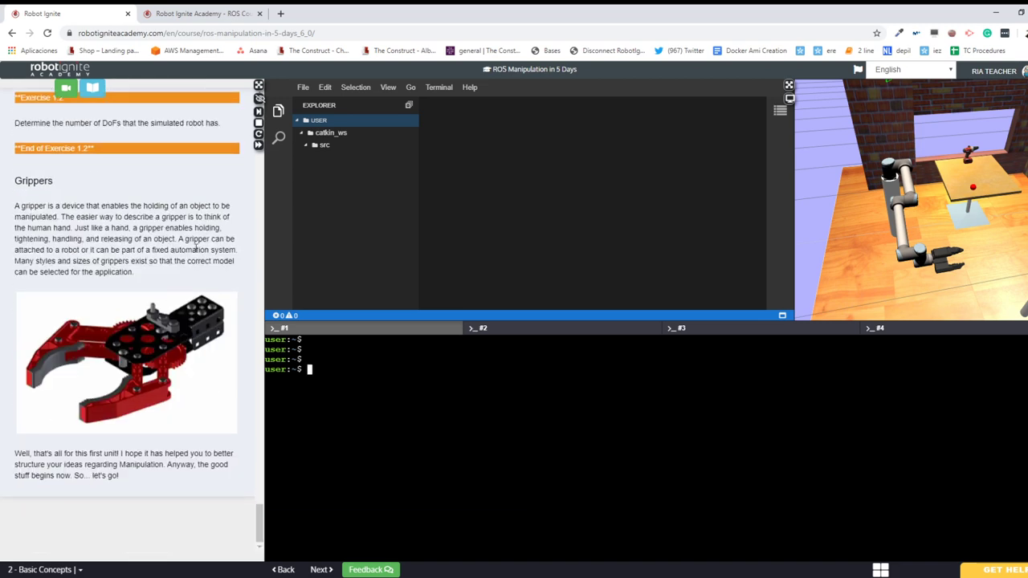
scroll(196, 247, "up", 3)
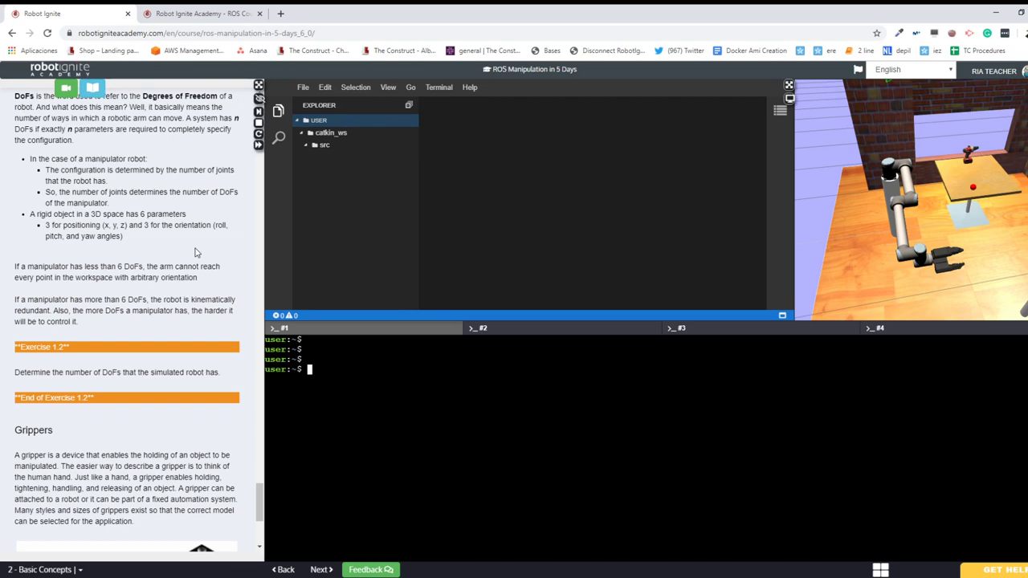
scroll(196, 253, "up", 6)
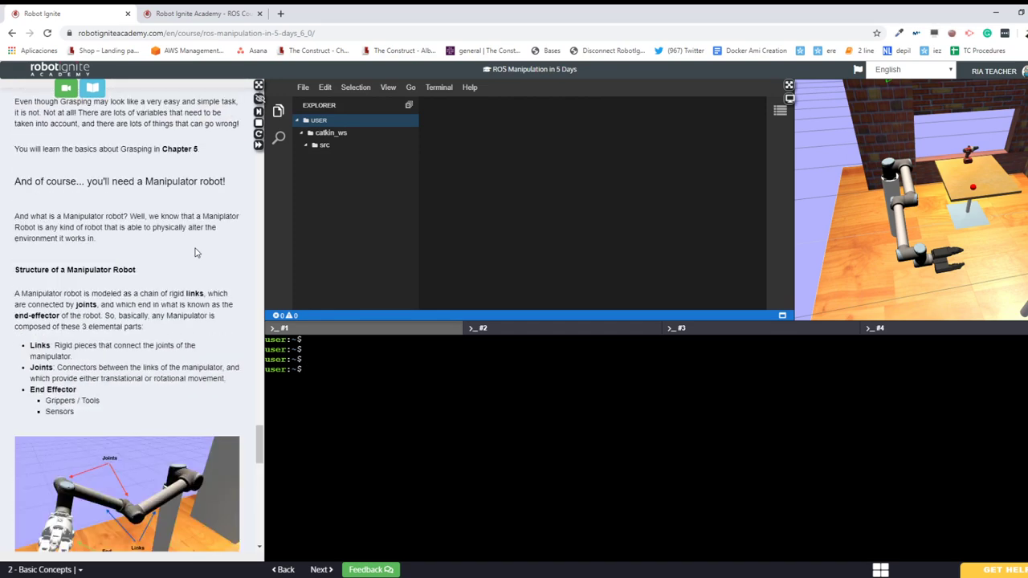
scroll(195, 253, "up", 10)
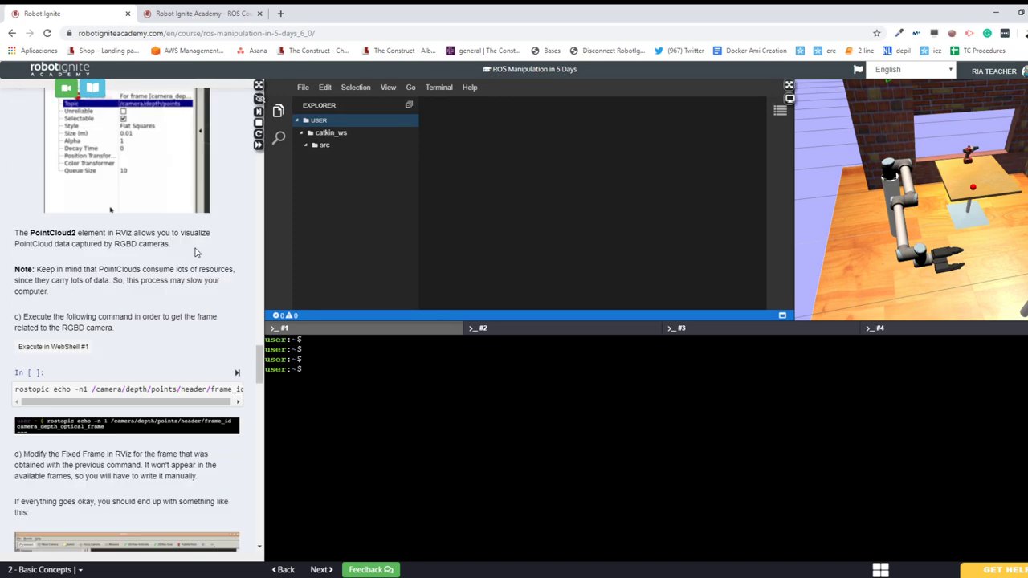
scroll(195, 250, "up", 2)
scroll(195, 248, "up", 3)
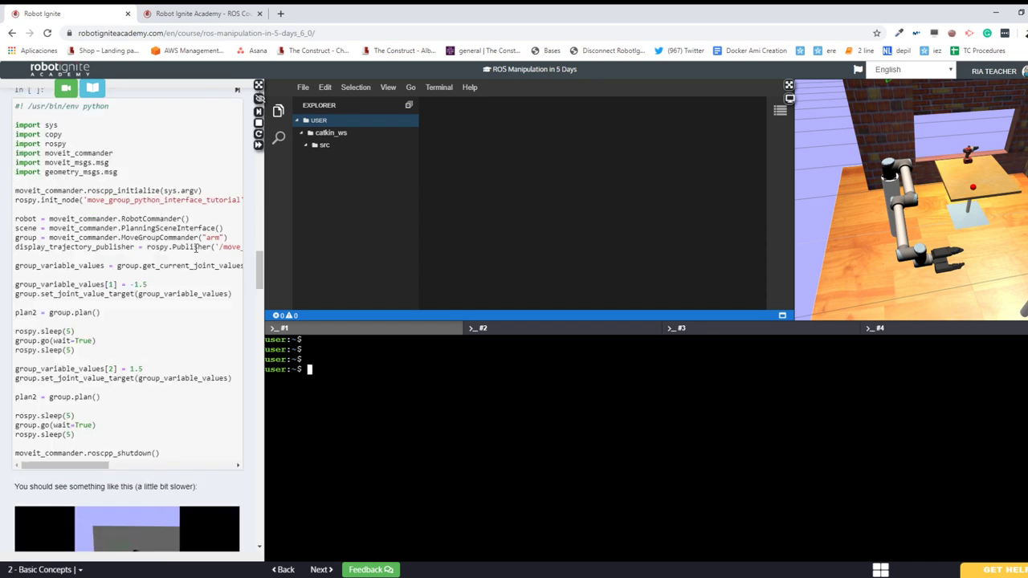
scroll(195, 248, "up", 1)
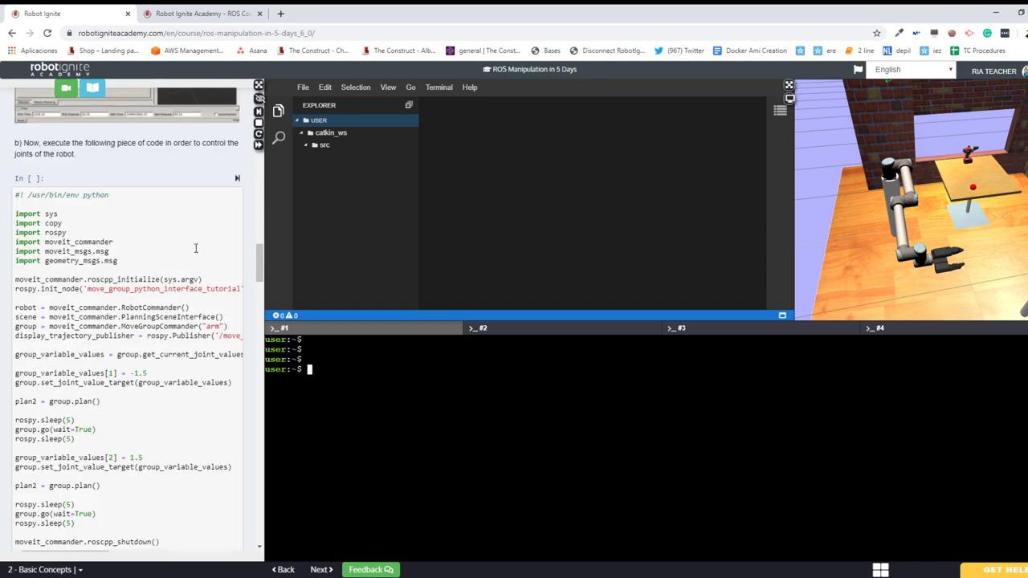
scroll(195, 248, "up", 10)
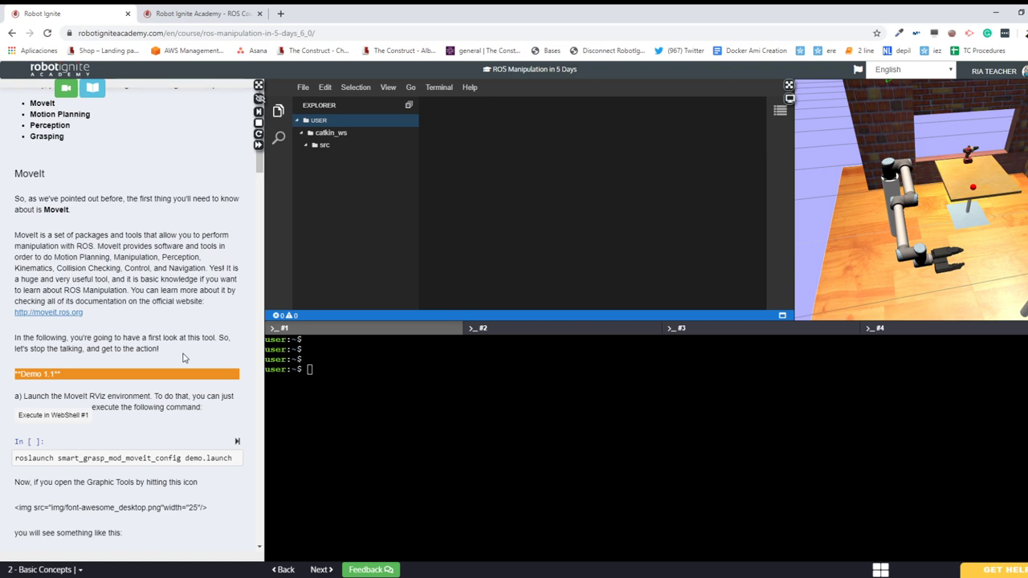
- Add a fresh terminal prompt and switch the notes to Unit 3, Creating a MoveIt package
left_click(549, 437)
key("Return")
left_click(64, 569)
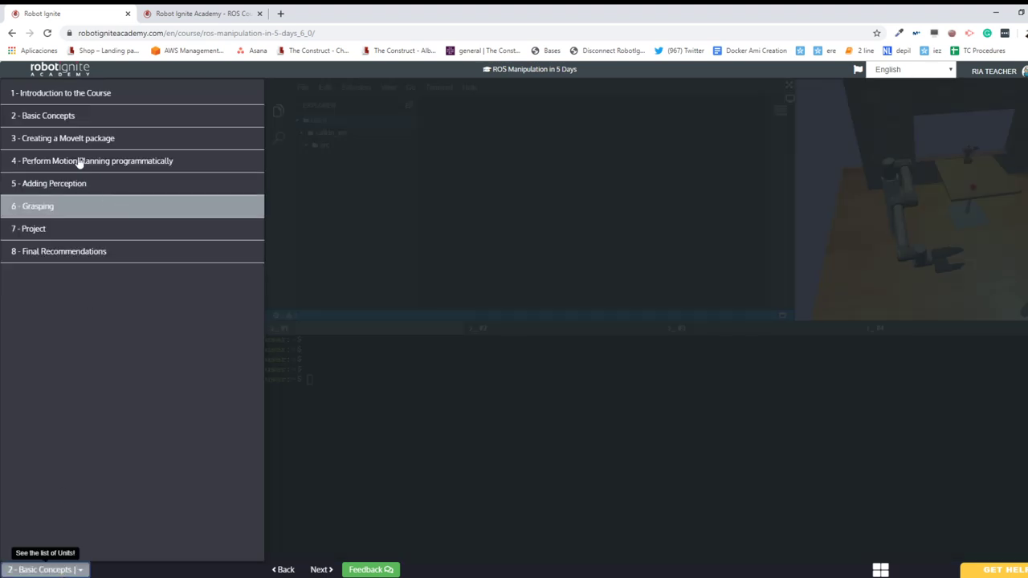
left_click(147, 143)
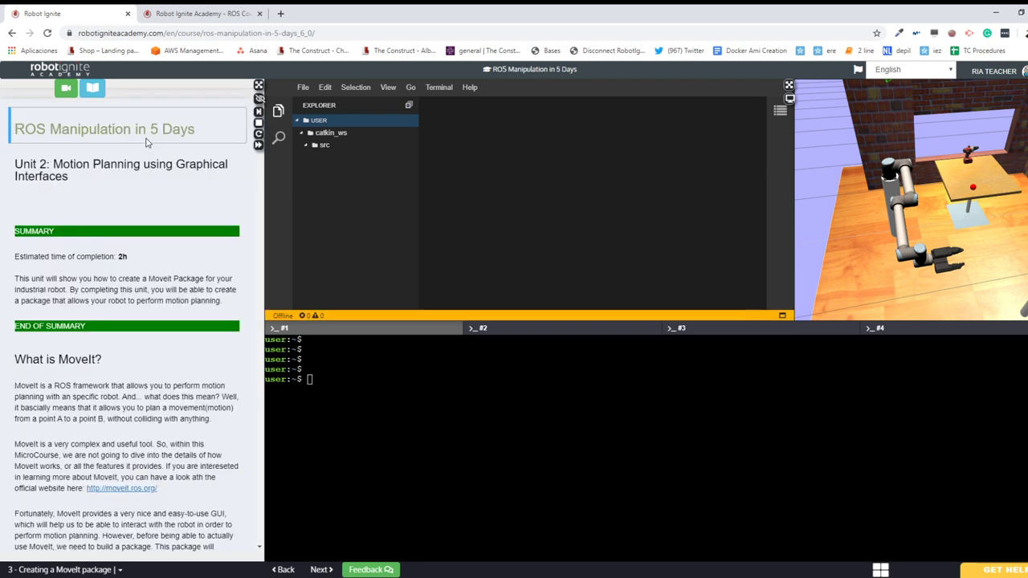
- Scroll the Unit 3 notes to Exercise 2.1 on launching the MoveIt Setup Assistant
scroll(86, 297, "down", 1)
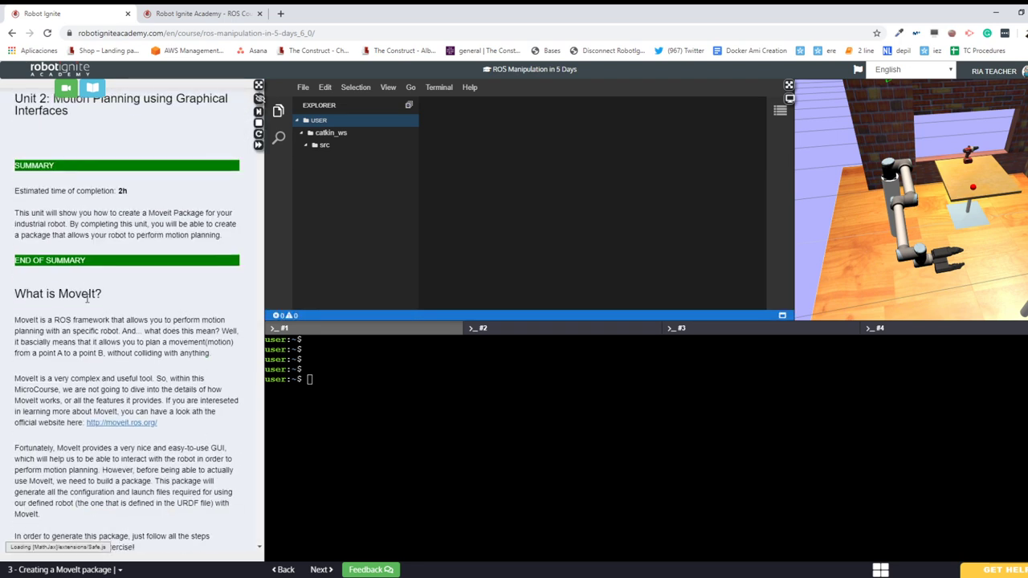
scroll(87, 297, "down", 1)
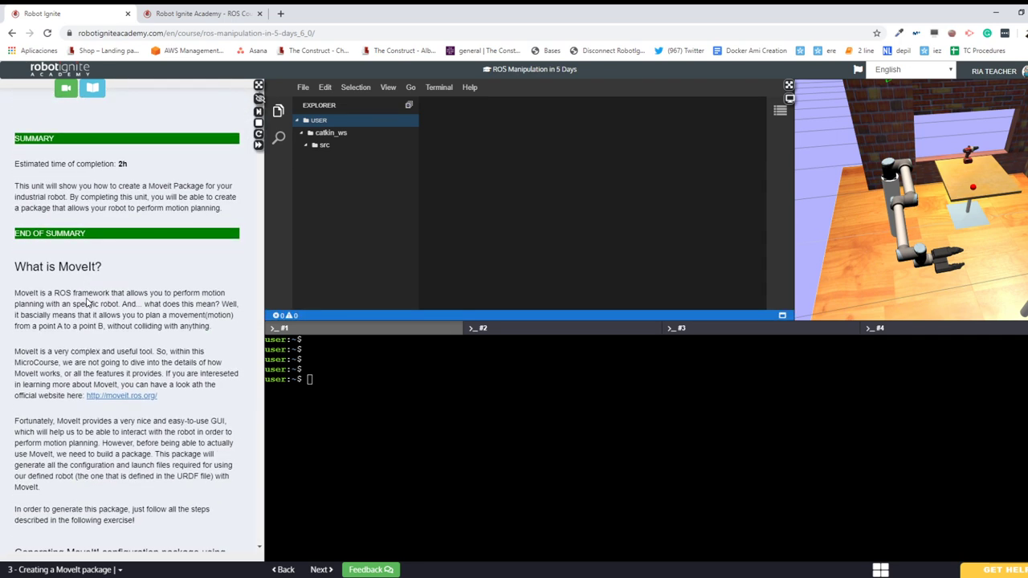
scroll(88, 302, "down", 1)
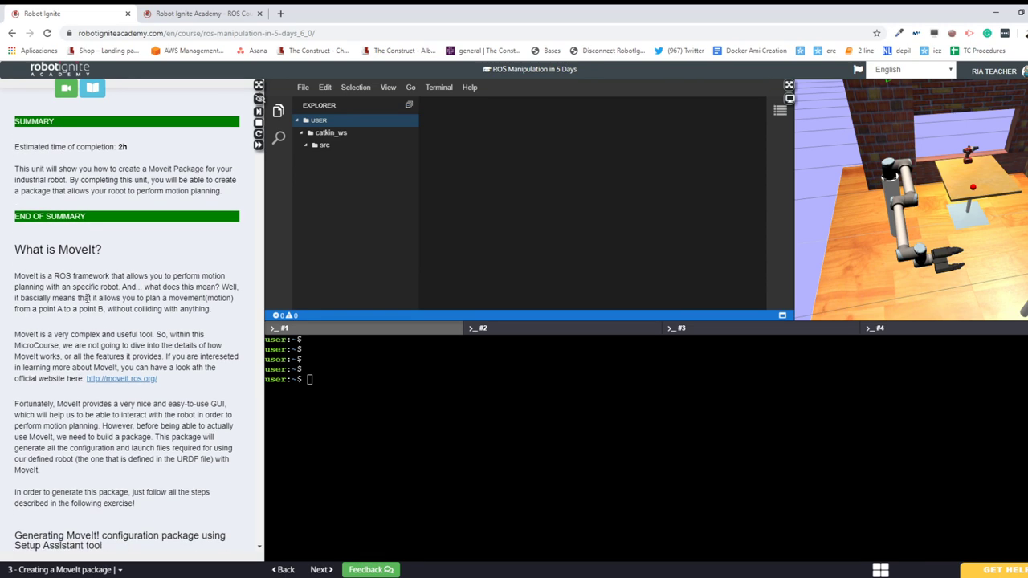
scroll(87, 299, "down", 1)
scroll(87, 302, "down", 1)
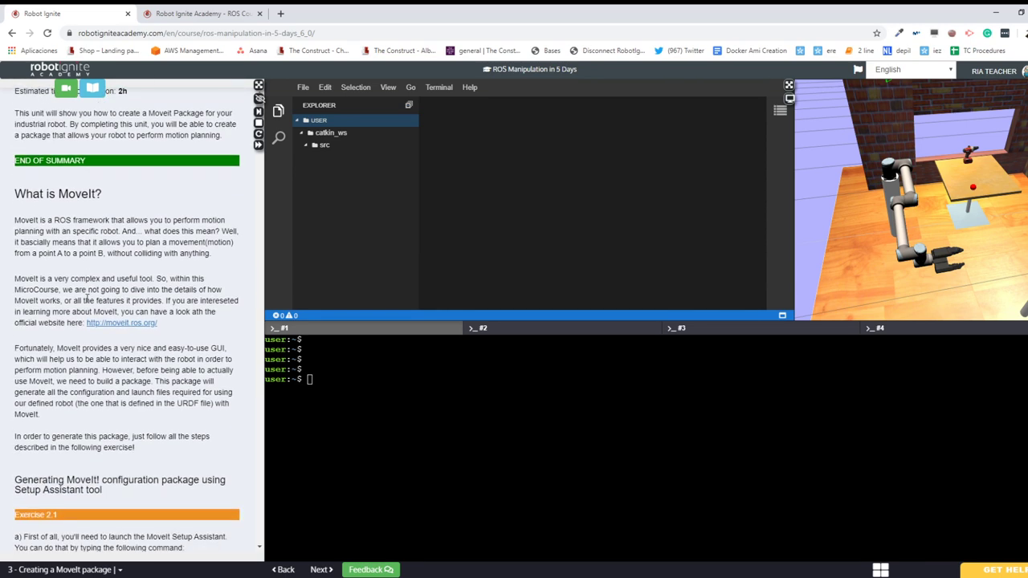
scroll(86, 301, "down", 3)
scroll(86, 299, "down", 2)
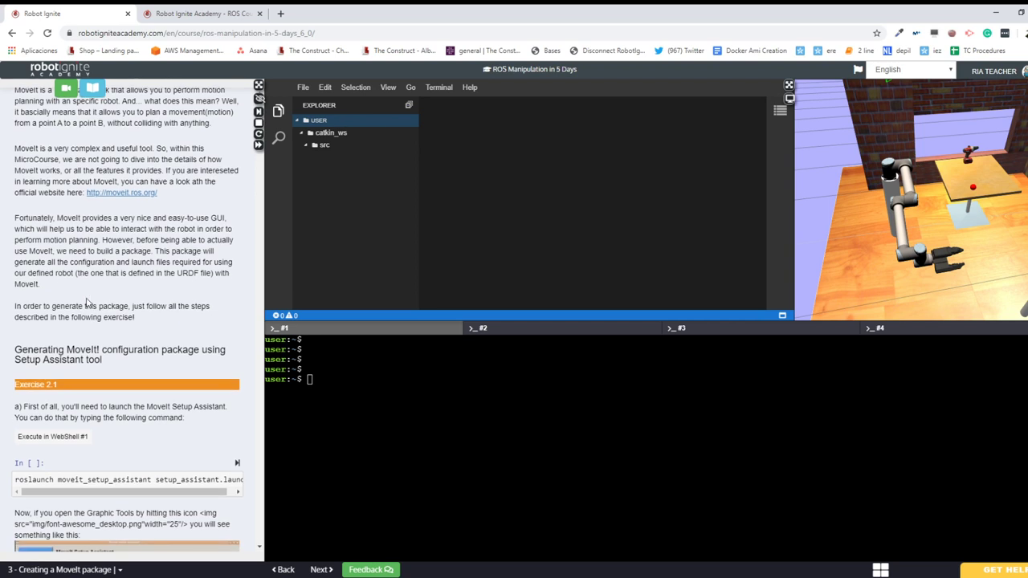
scroll(87, 302, "up", 1)
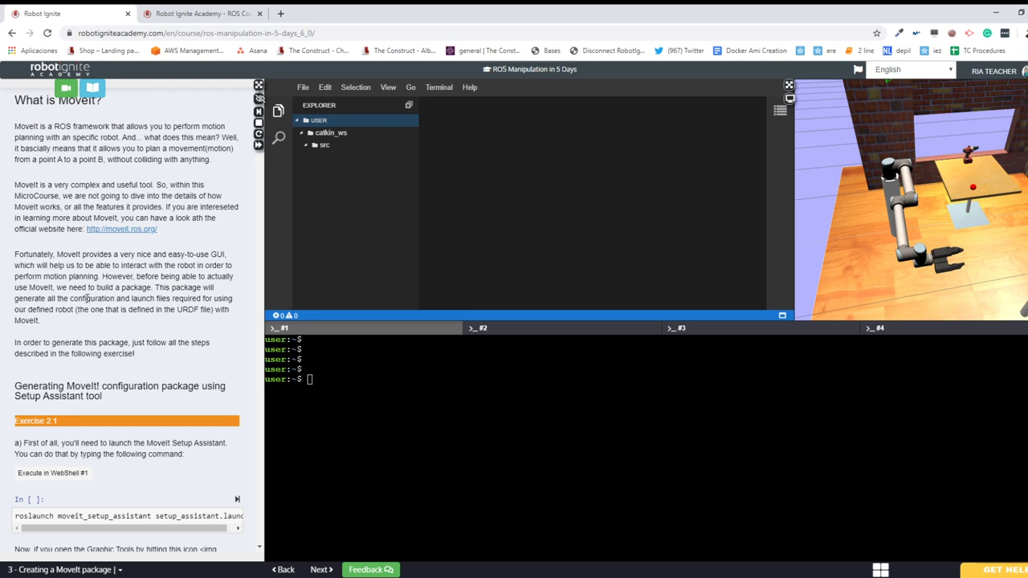
scroll(87, 298, "up", 1)
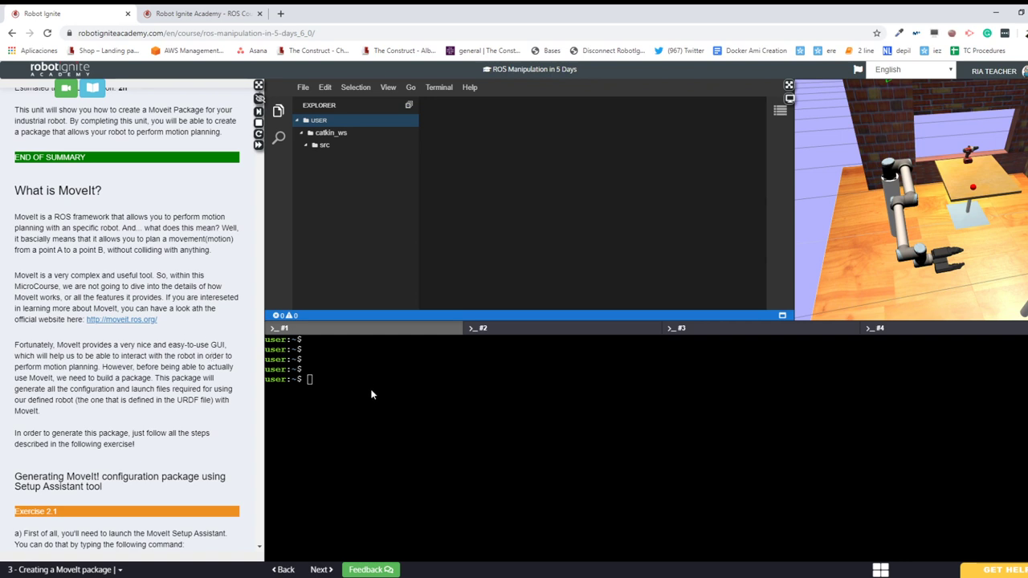
- Add an empty prompt, then orbit the Gazebo camera closer to the robot arm by the table
key("Return")
key("Return")
middle_click_drag(969, 295, 902, 247)
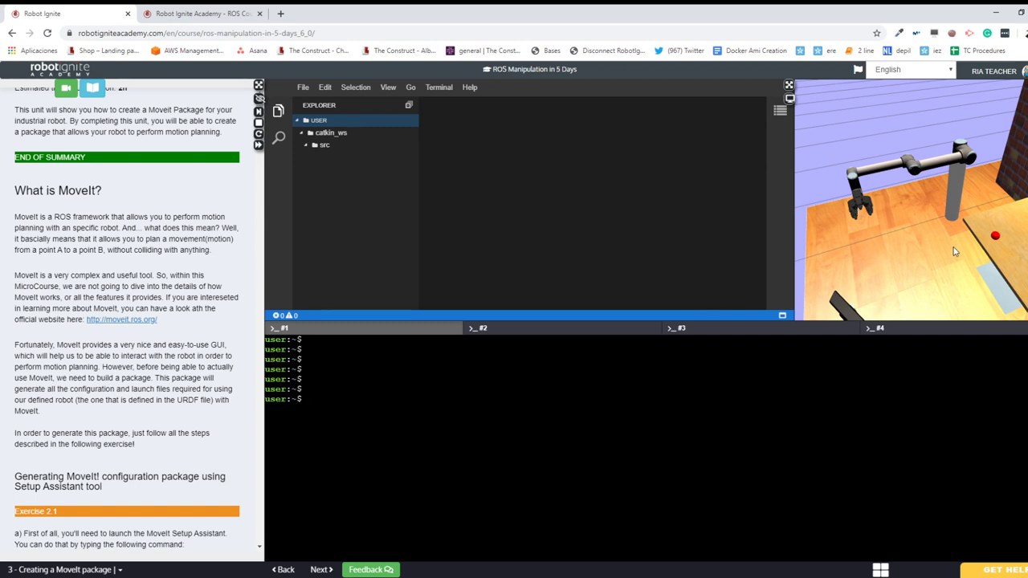
middle_click_drag(954, 252, 961, 247)
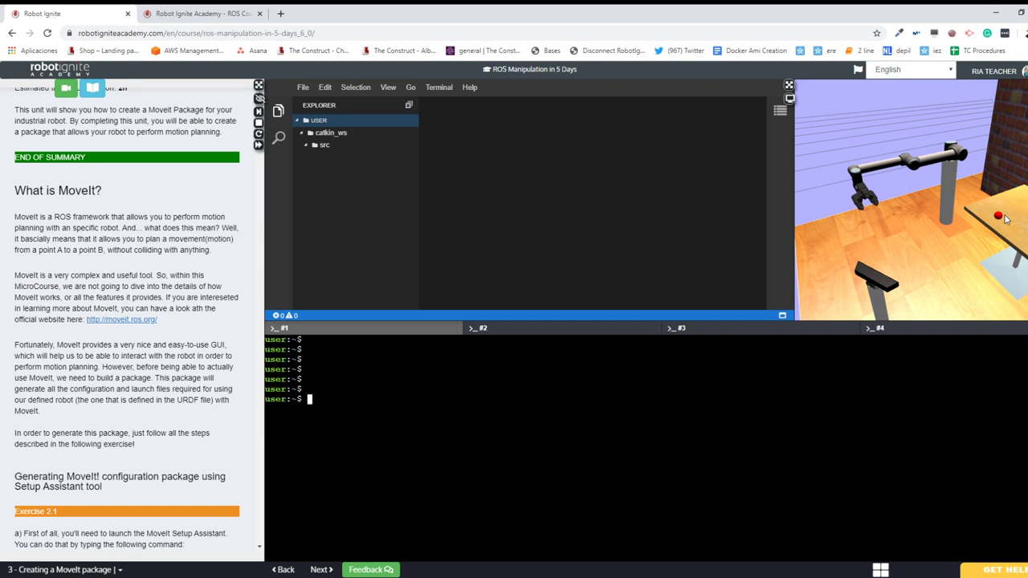
- Select and deselect the robot arm in Gazebo, then tilt the camera to show more table and wall
left_click(861, 193)
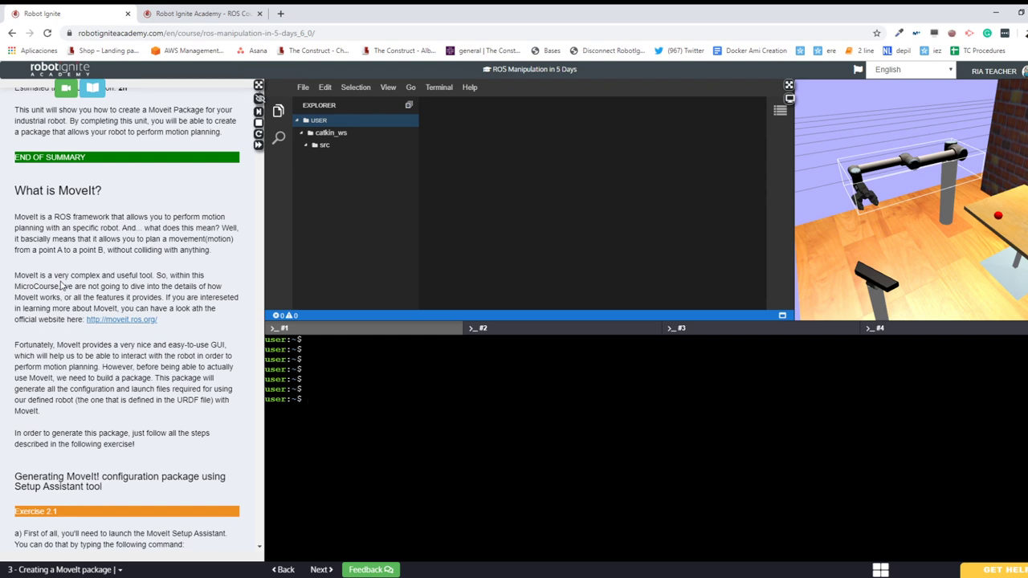
left_click(924, 274)
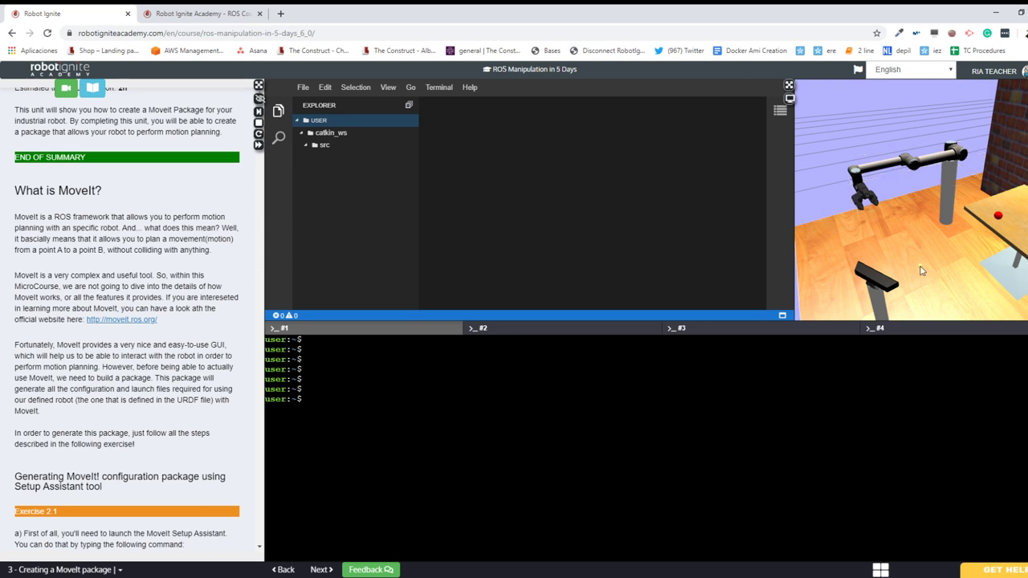
middle_click_drag(922, 271, 924, 258)
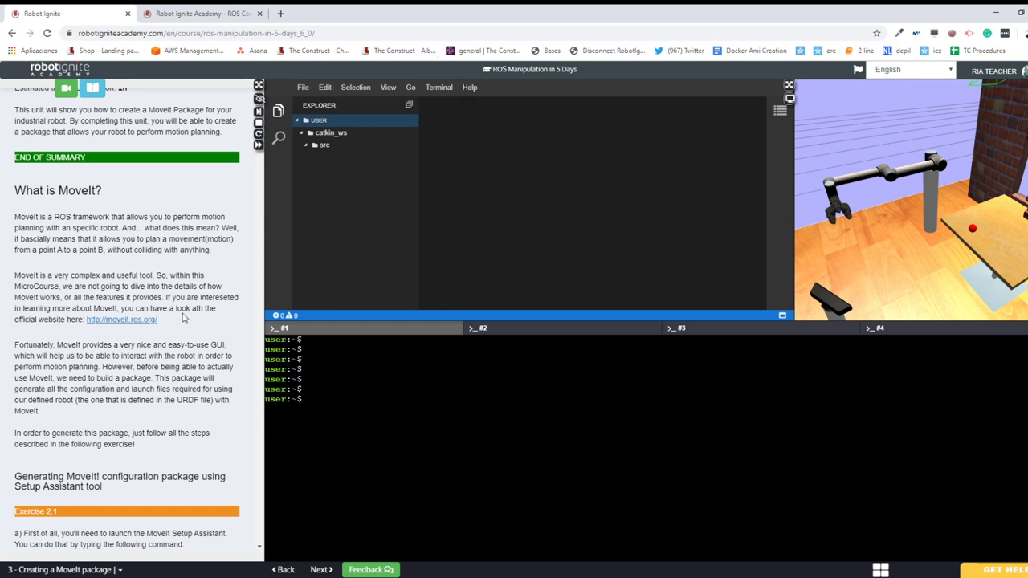
- Orbit the Gazebo view around the arm and table and click the MoveIt GUI paragraph
scroll(183, 317, "down", 3)
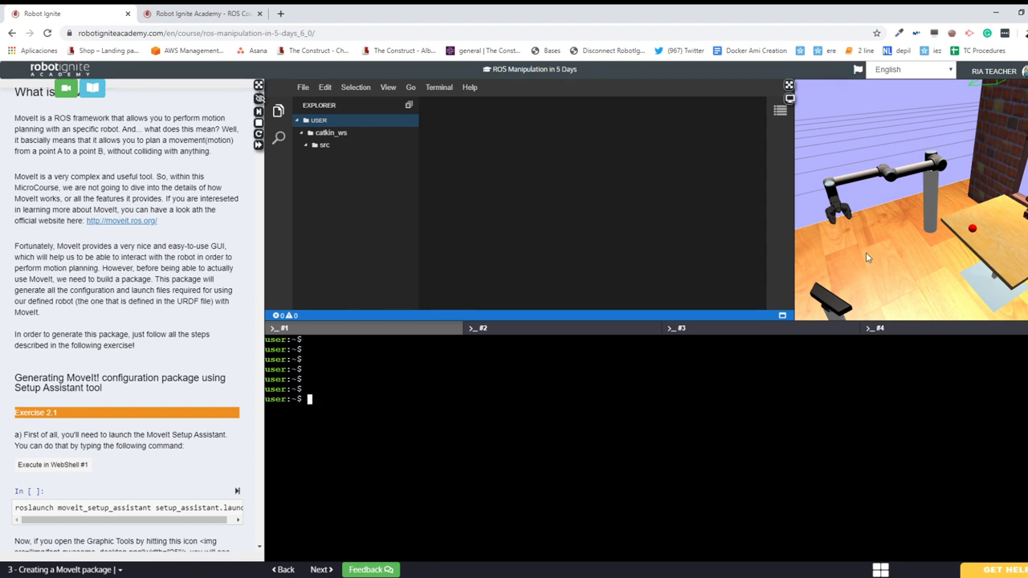
middle_click_drag(866, 252, 900, 259)
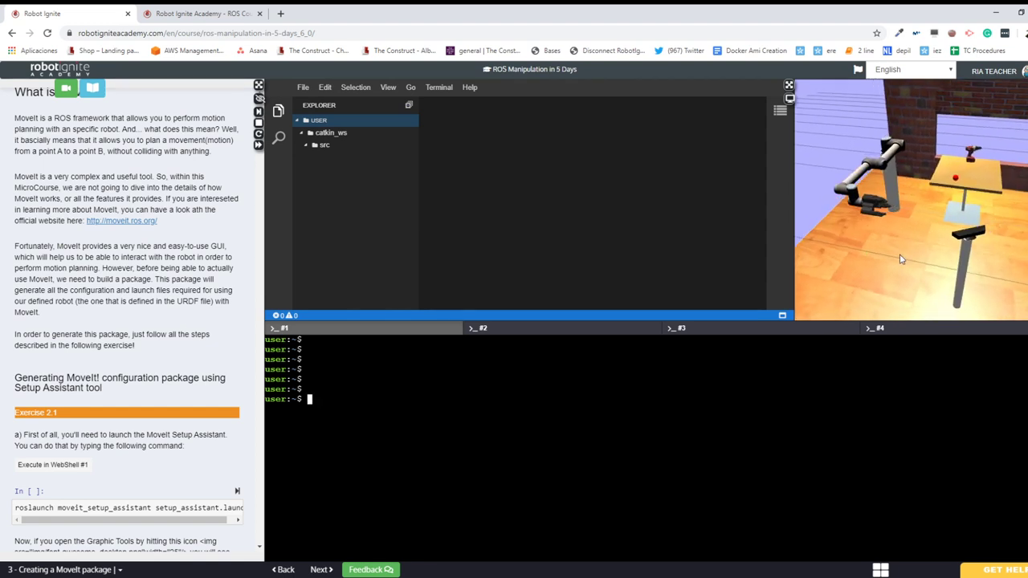
left_click(74, 245)
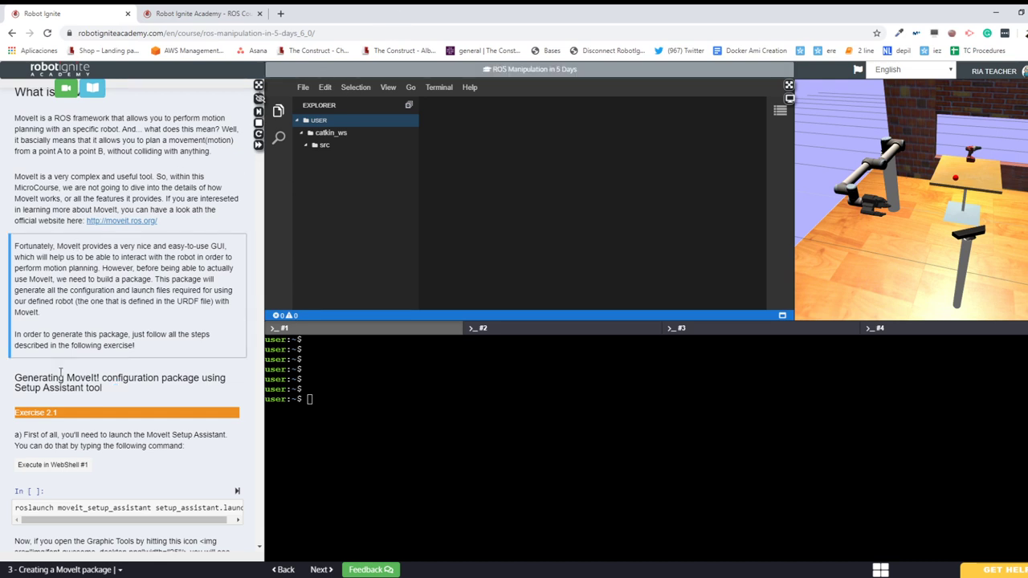
- Scroll to Exercise 2.1 and select the 'roslaunch moveit_setup_assistant setup_assistant.launch' line
scroll(50, 392, "down", 2)
scroll(51, 392, "down", 2)
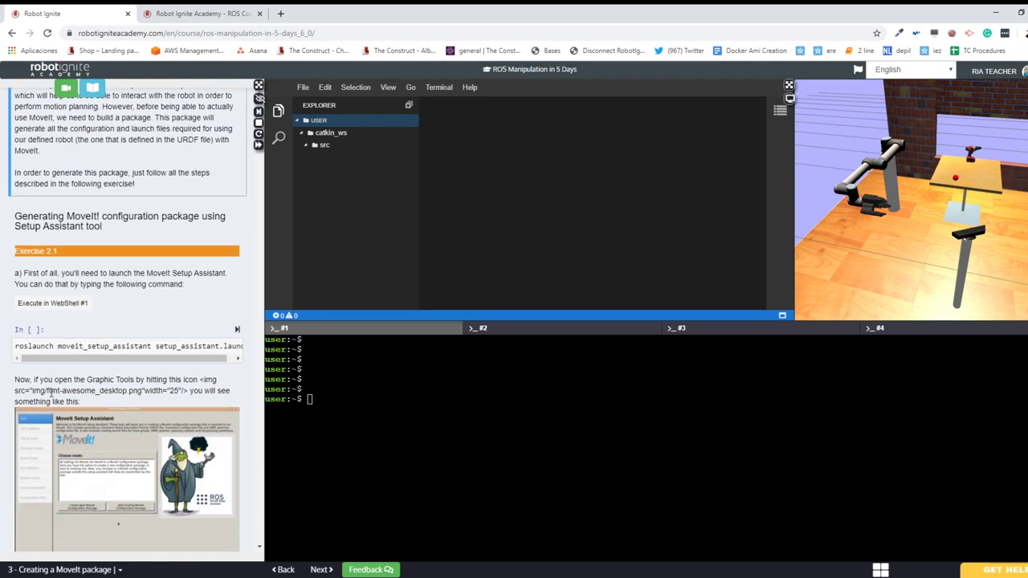
scroll(122, 234, "down", 1)
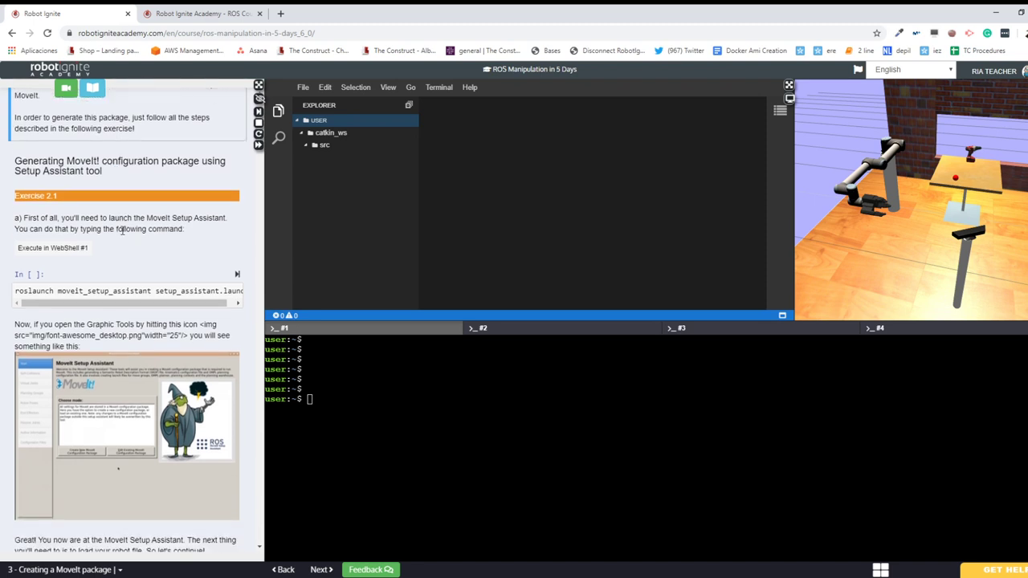
scroll(122, 232, "down", 1)
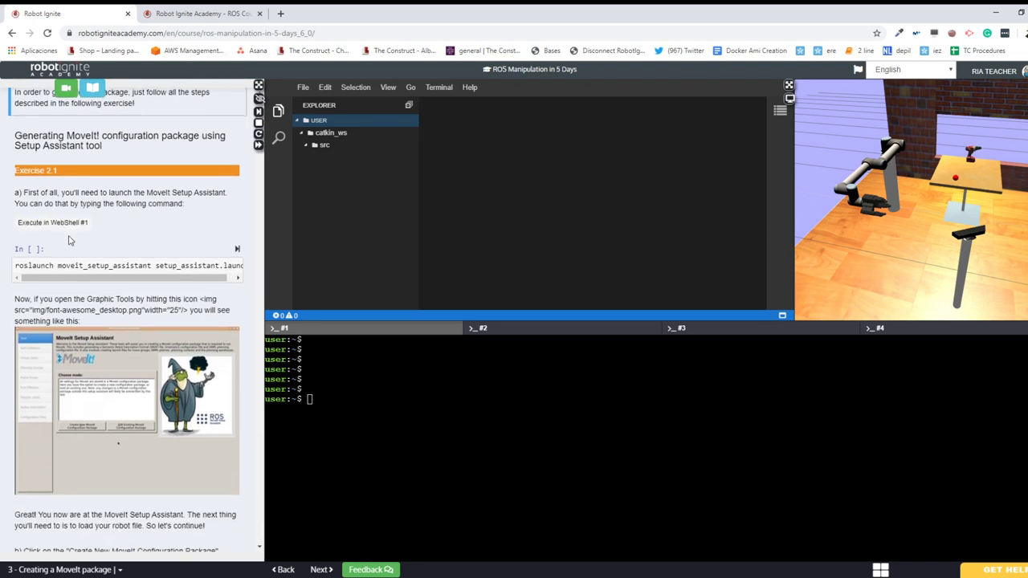
scroll(70, 239, "down", 2)
scroll(70, 239, "down", 1)
scroll(68, 498, "down", 3)
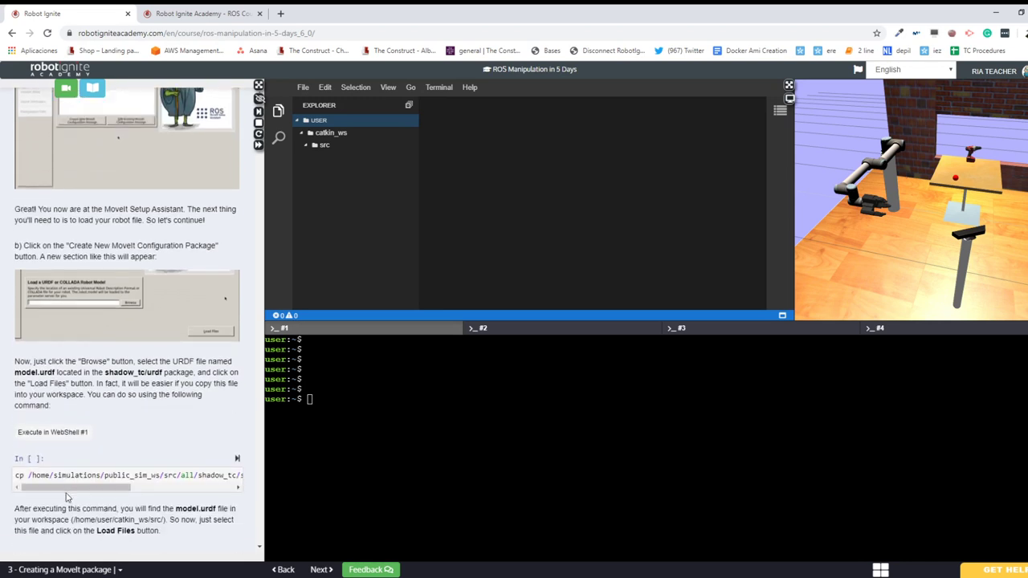
scroll(67, 498, "up", 5)
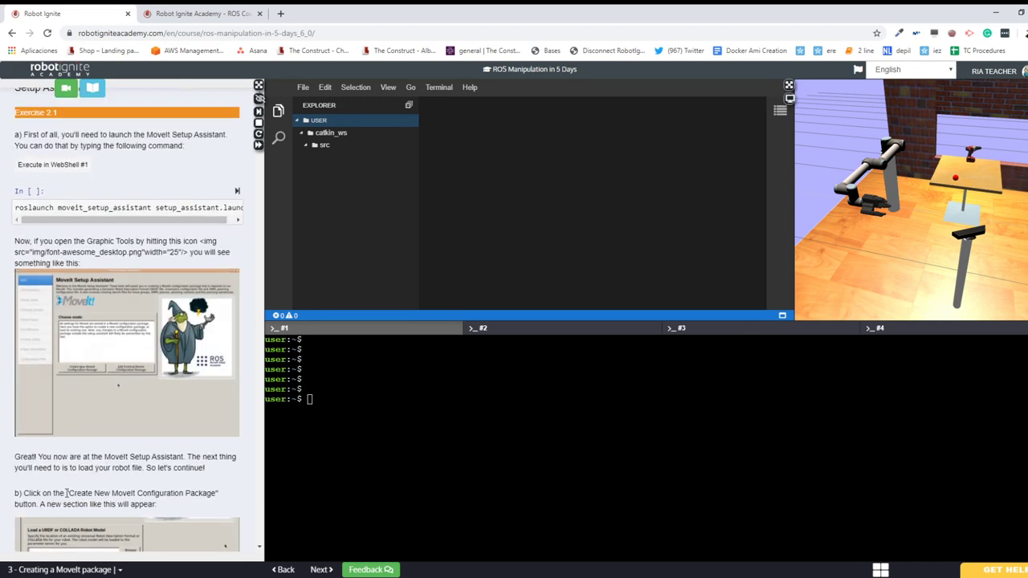
scroll(67, 493, "up", 1)
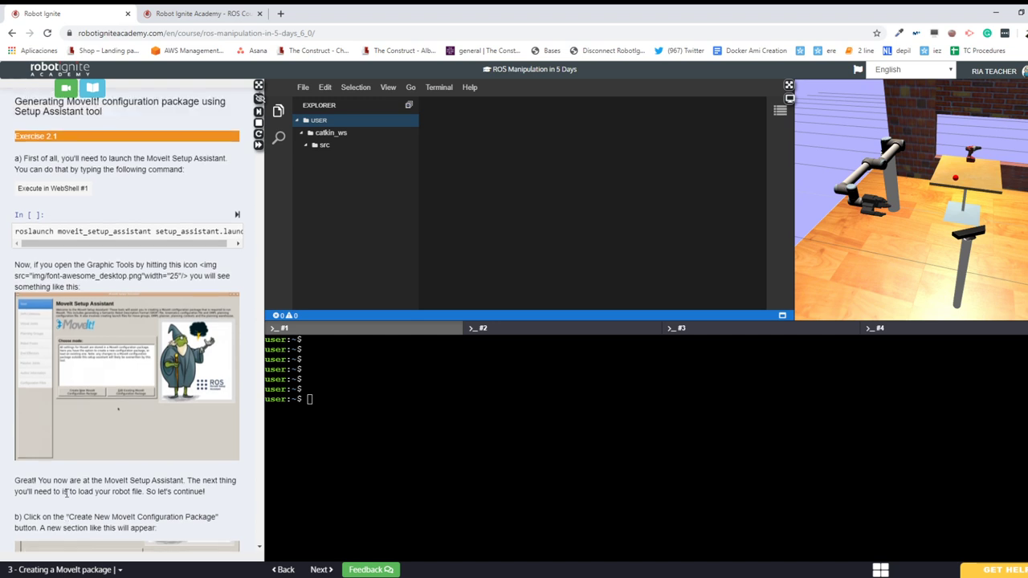
triple_click(89, 231)
key("ctrl+c")
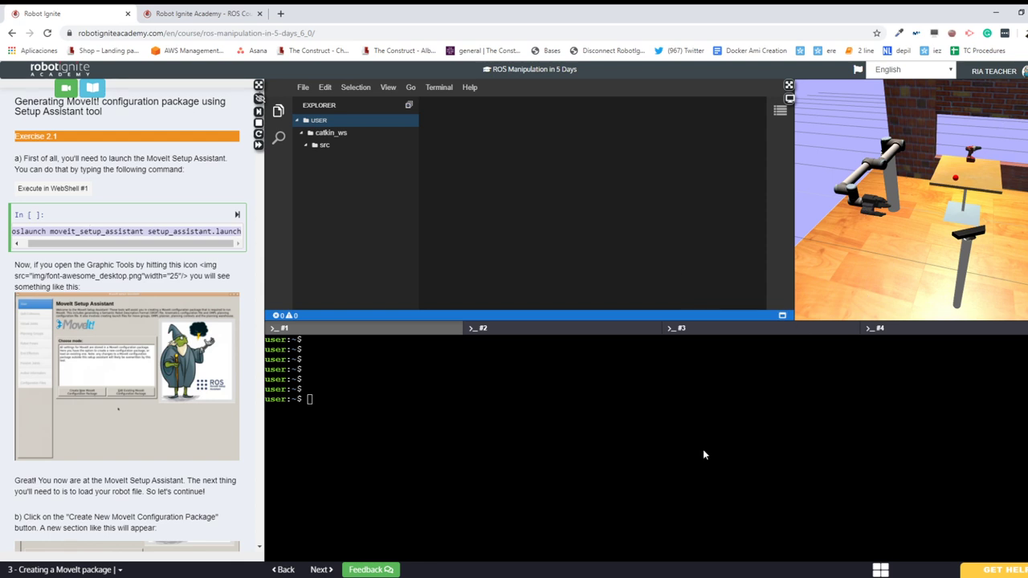
- Paste and run 'roslaunch moveit_setup_assistant setup_assistant.launch' in WebShell #1
left_click(515, 415)
key("ctrl+v")
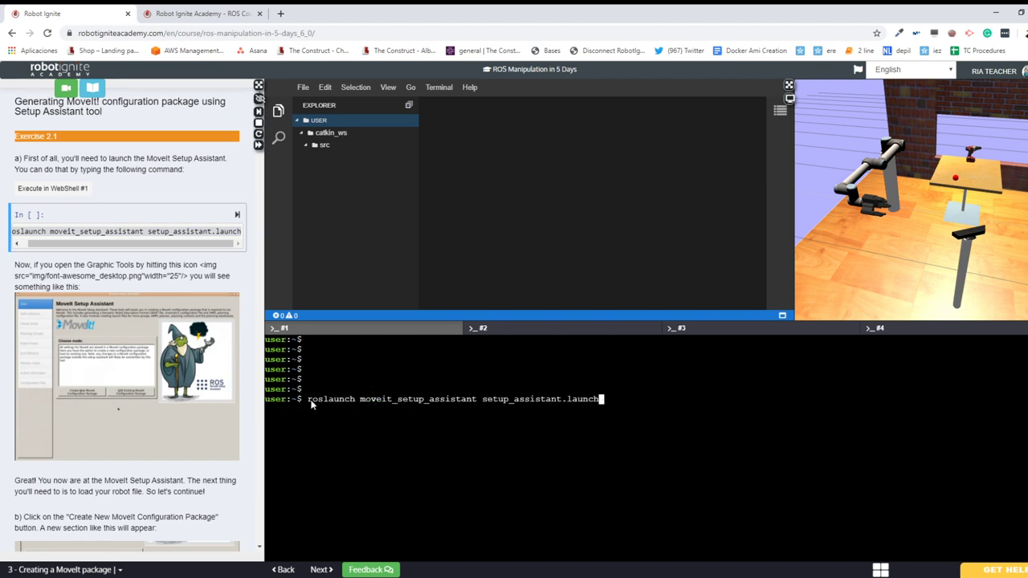
left_click_drag(309, 402, 605, 397)
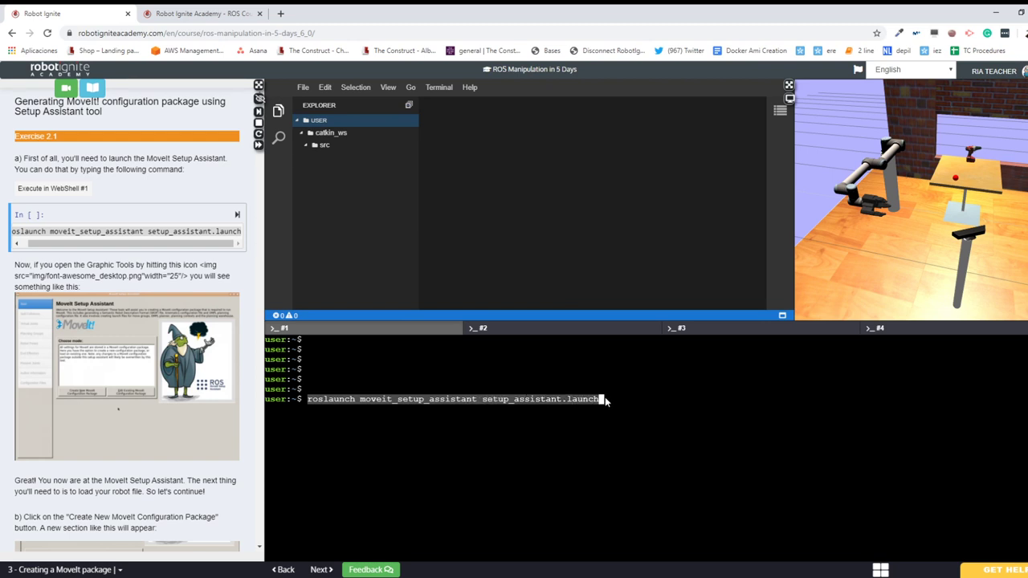
left_click(641, 400)
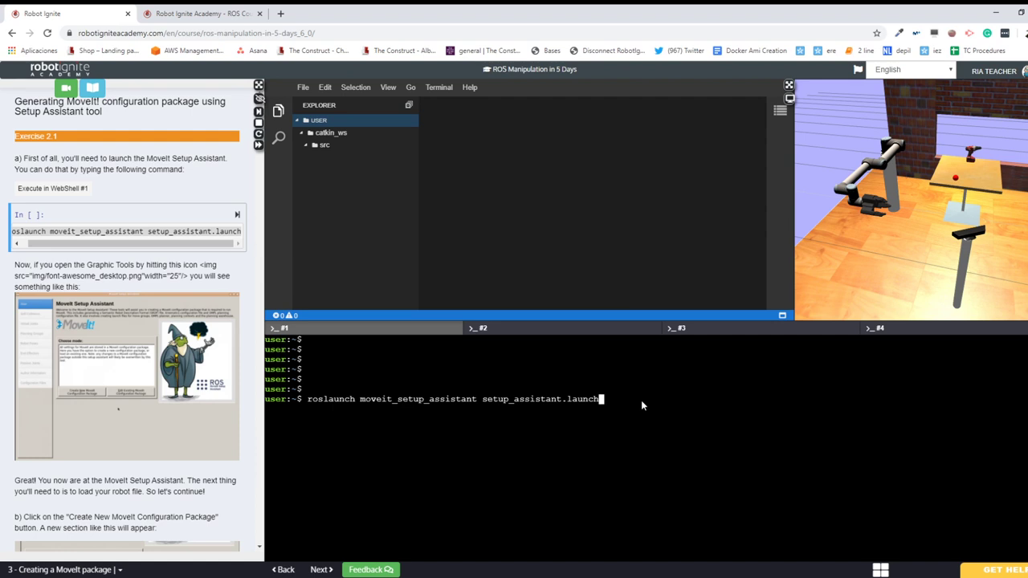
key("Return")
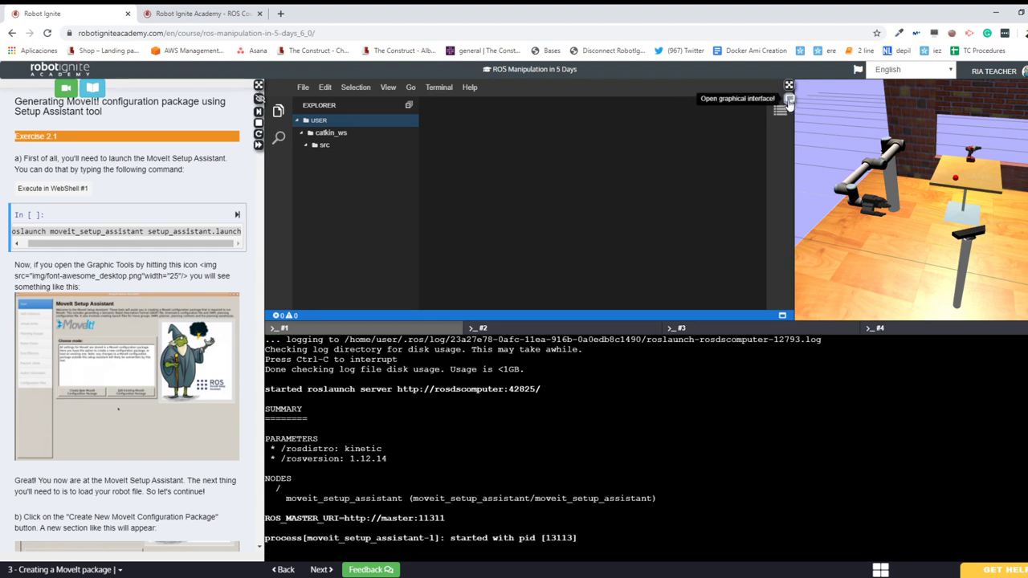
- Open the graphical interface and maximize the MoveIt Setup Assistant window on the remote desktop
left_click(789, 100)
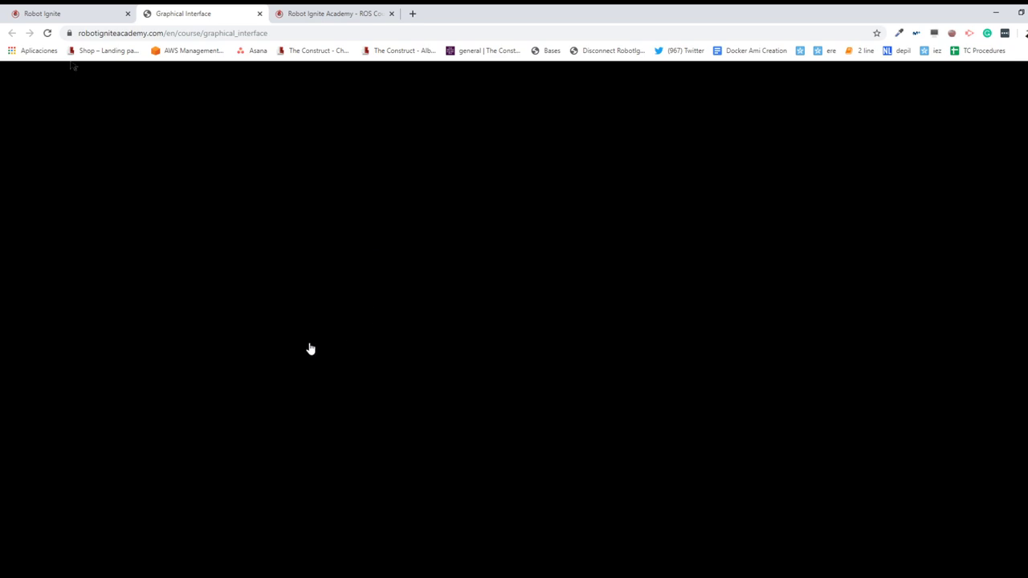
left_click(56, 14)
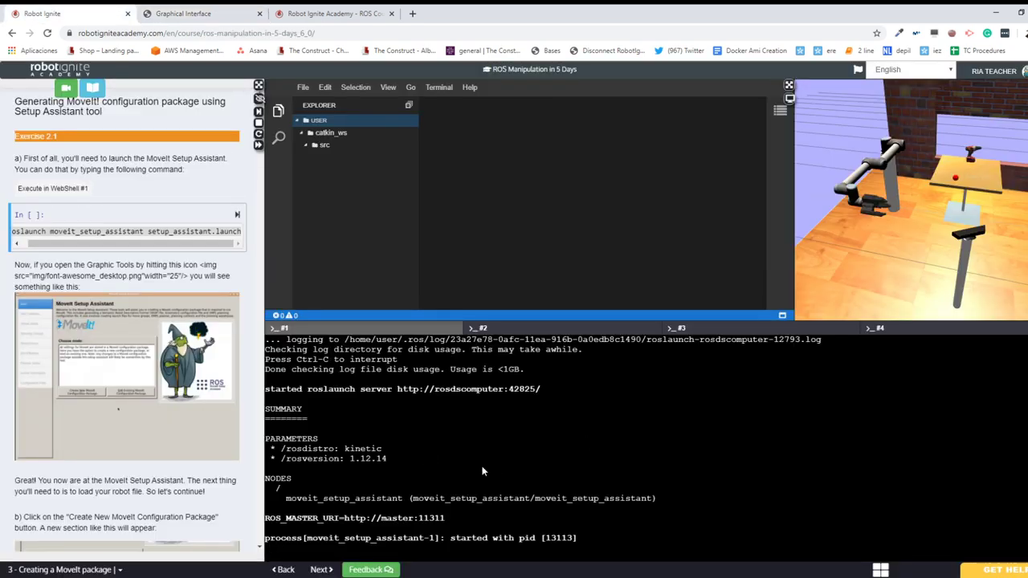
left_click(205, 14)
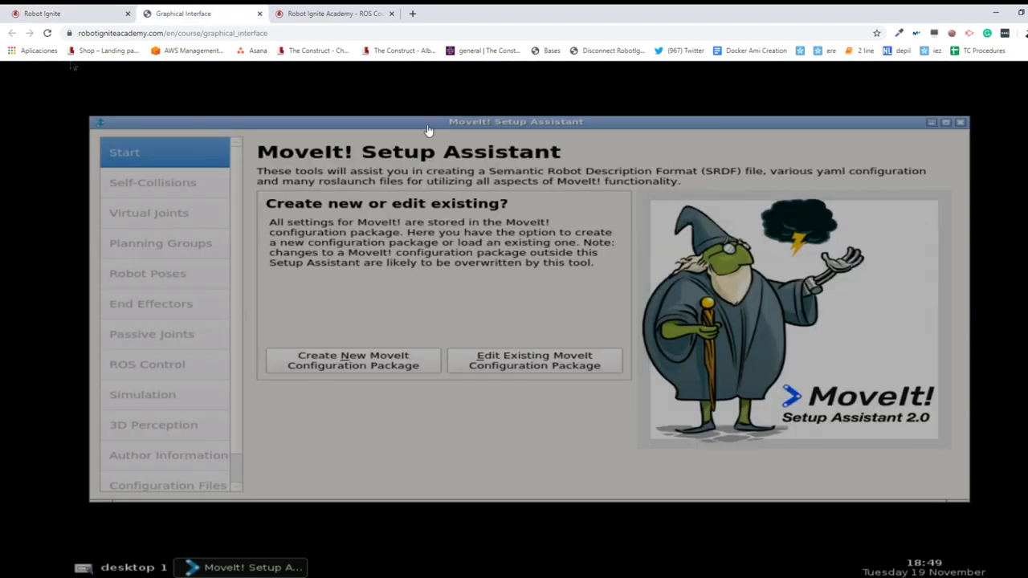
left_click(454, 125)
left_click_drag(494, 124, 532, 73)
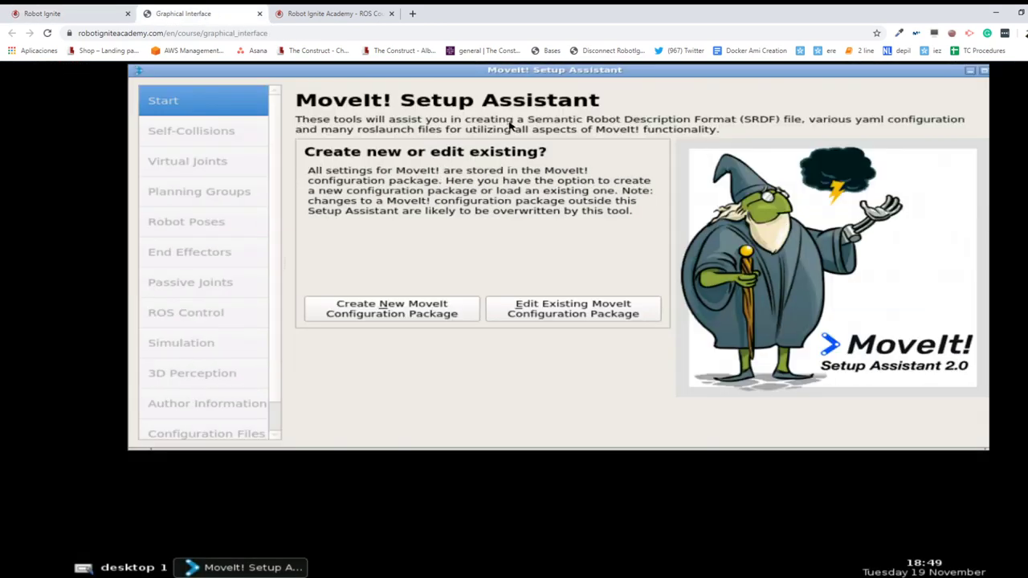
double_click(431, 72)
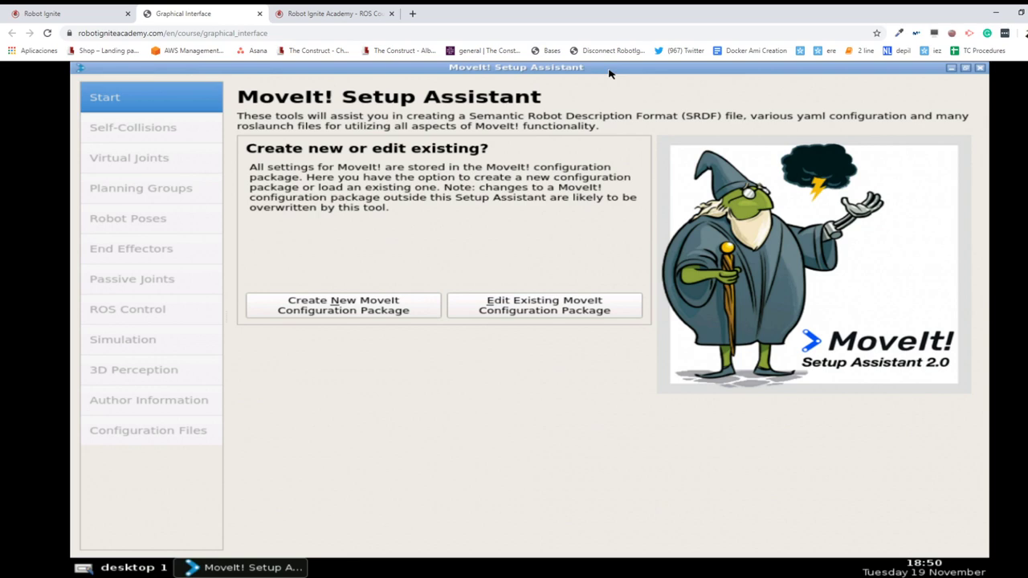
- Switch between the course page and graphical interface, ending on the course page
left_click(44, 14)
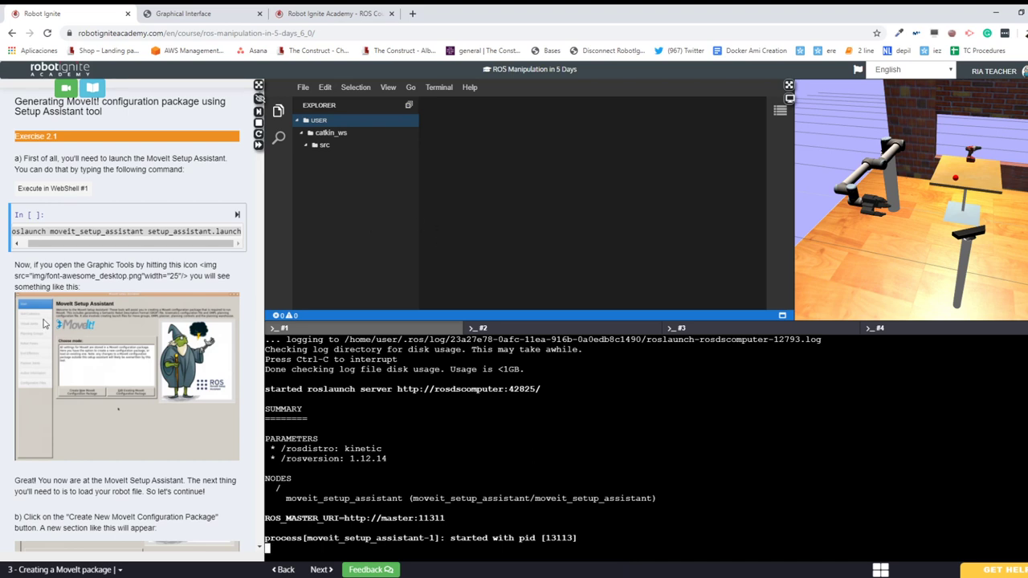
left_click(790, 100)
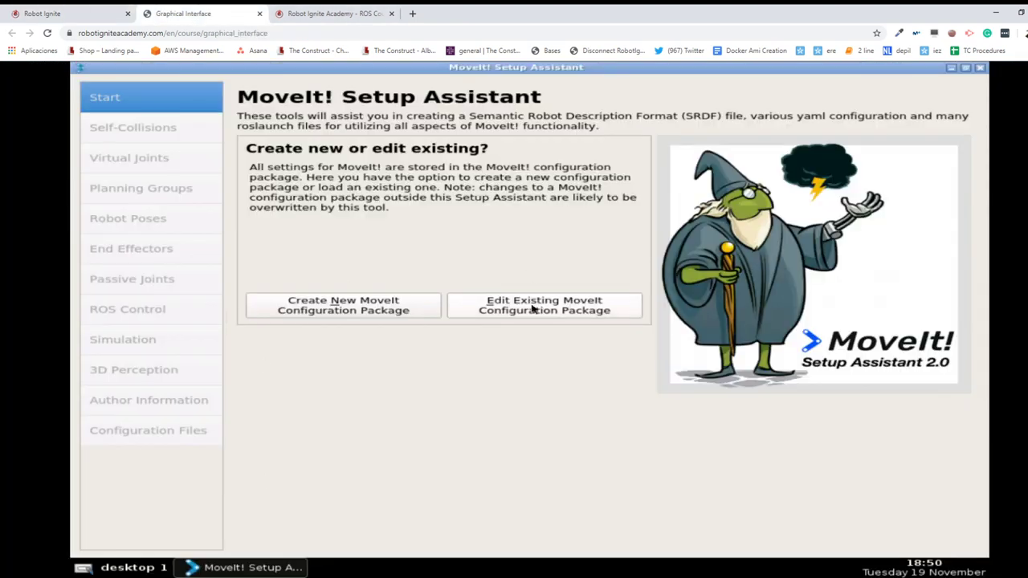
left_click(32, 14)
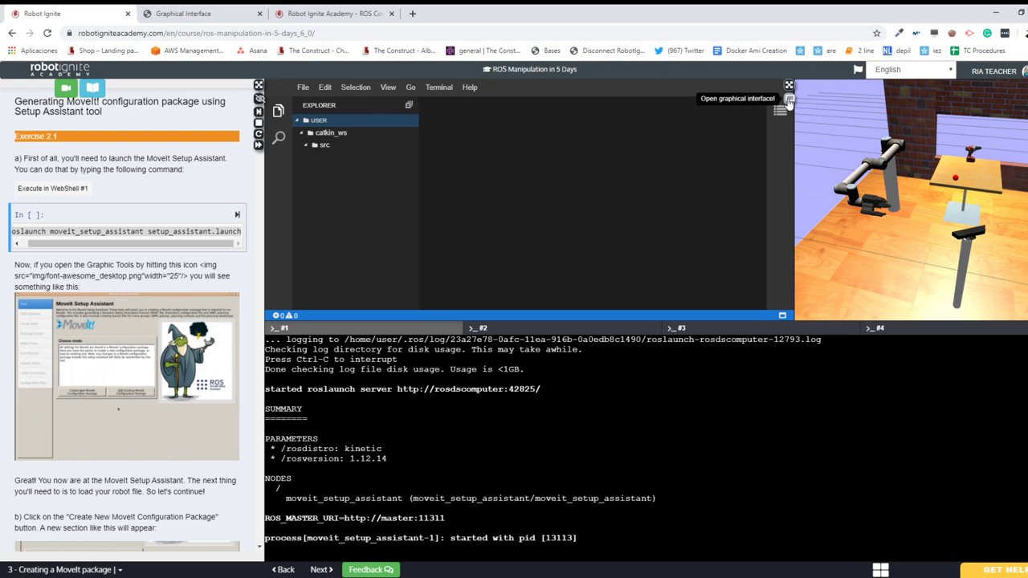
left_click(201, 14)
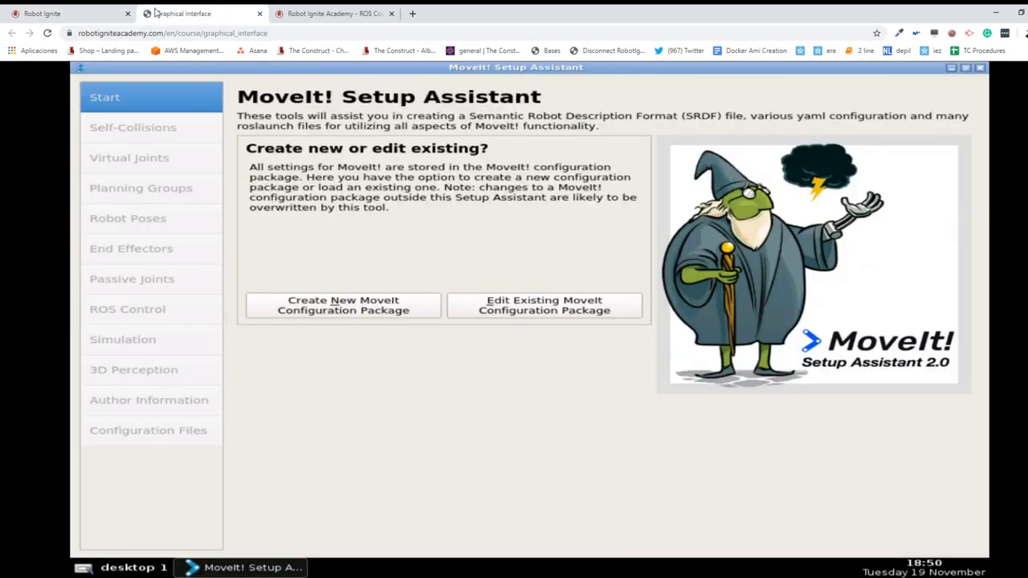
left_click(85, 12)
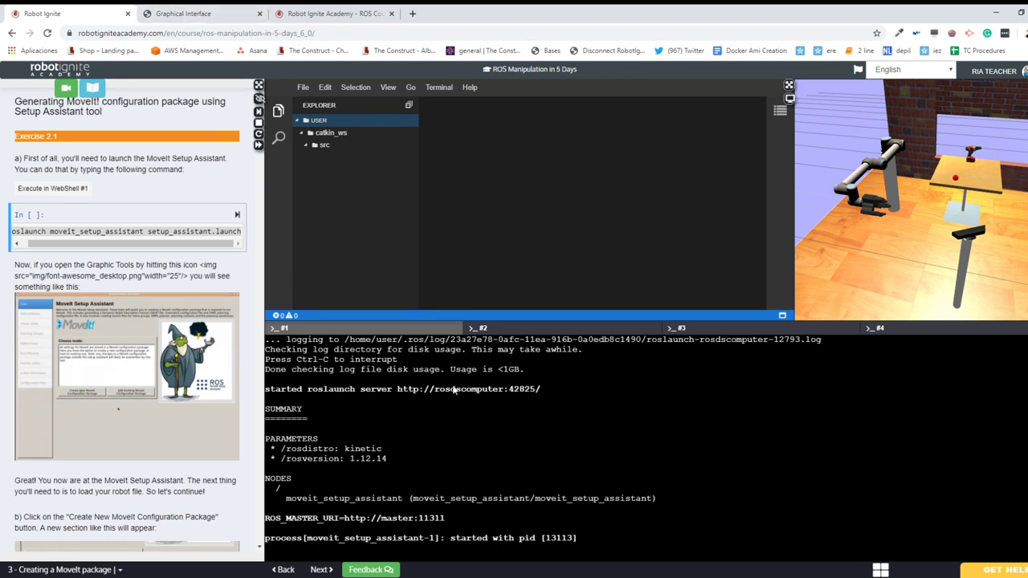
- Highlight the roslaunch line in terminal and notes, then show the Setup Assistant start screen
scroll(455, 390, "up", 2)
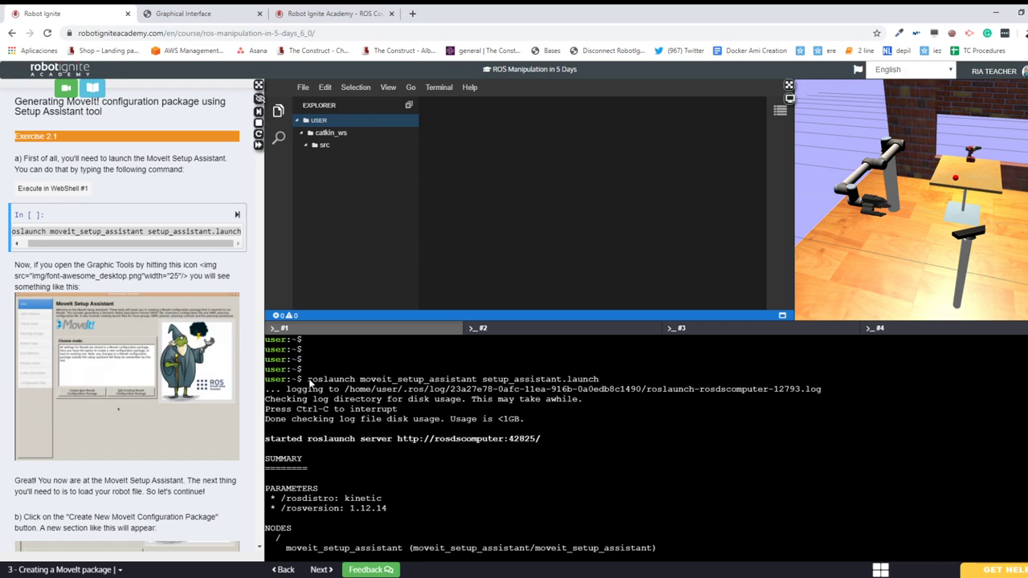
left_click_drag(307, 379, 601, 381)
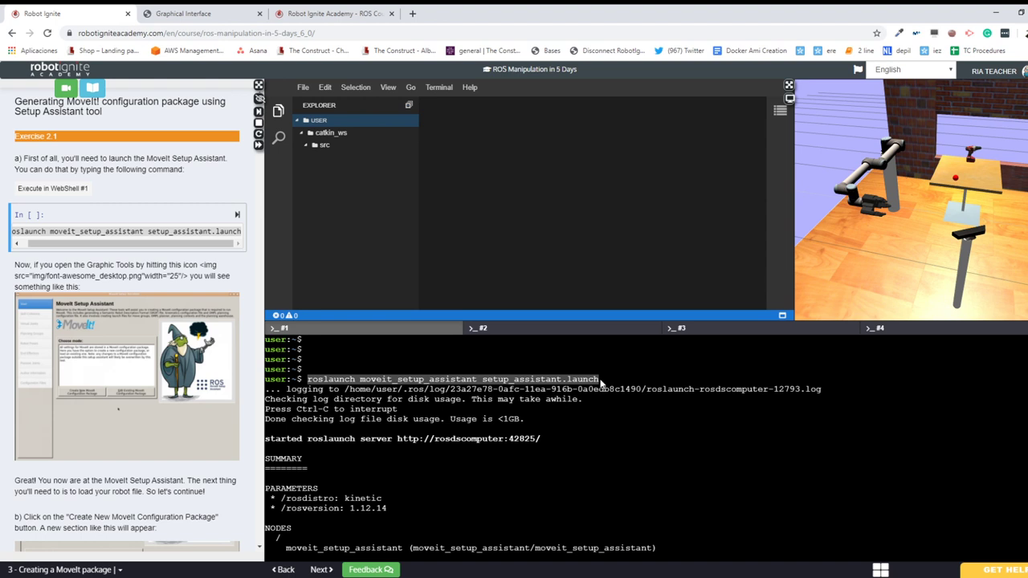
left_click(601, 383)
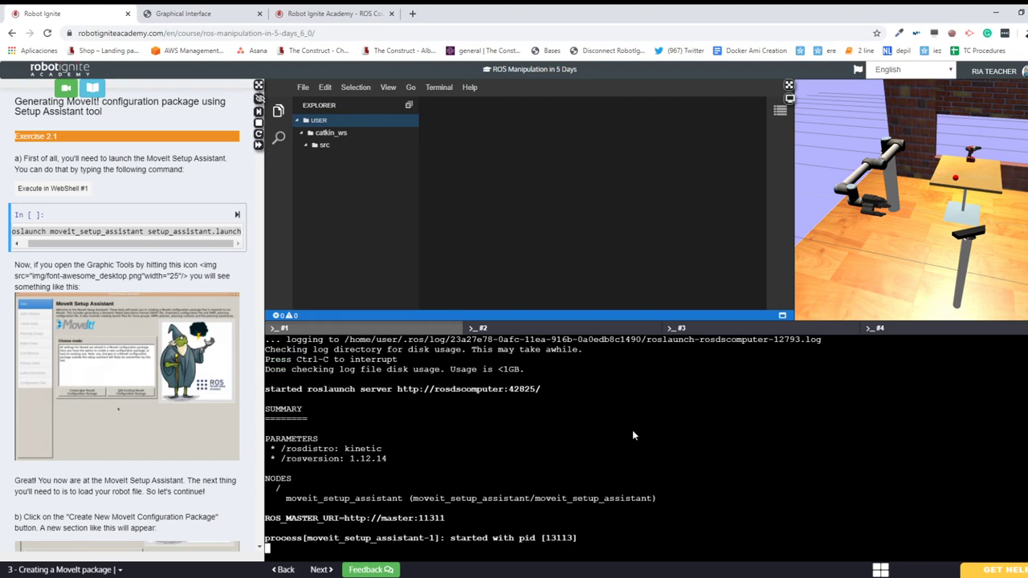
scroll(633, 435, "up", 2)
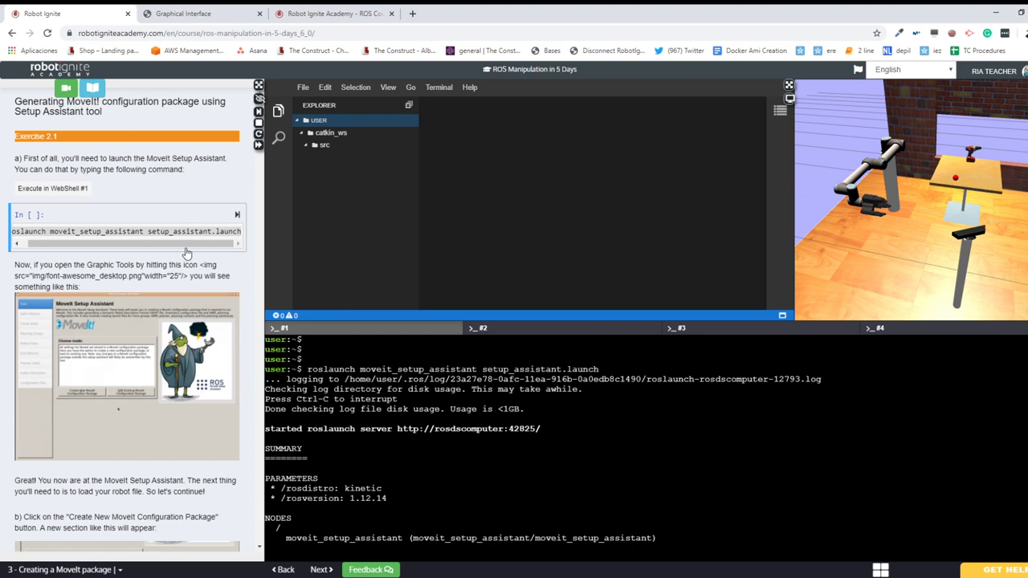
left_click(141, 232)
triple_click(141, 232)
double_click(644, 427)
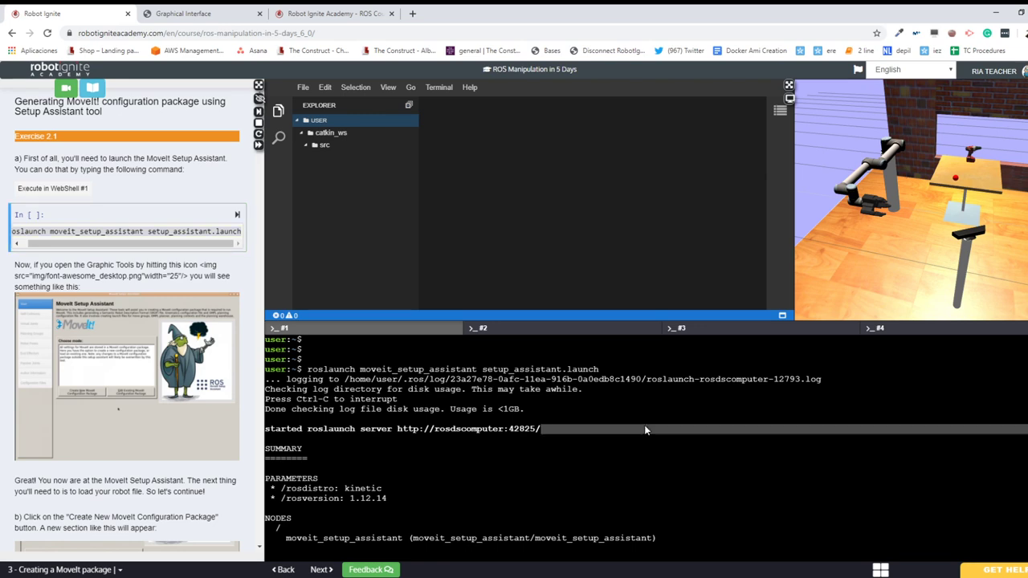
left_click(224, 14)
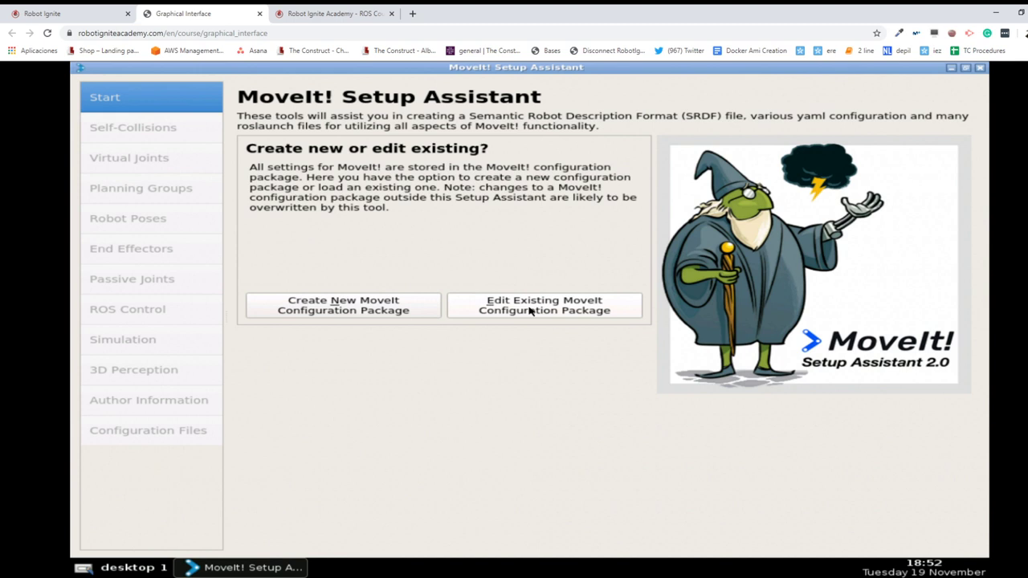
- Choose Create New MoveIt Configuration Package and open the Browse file dialog for the robot model
left_click(322, 312)
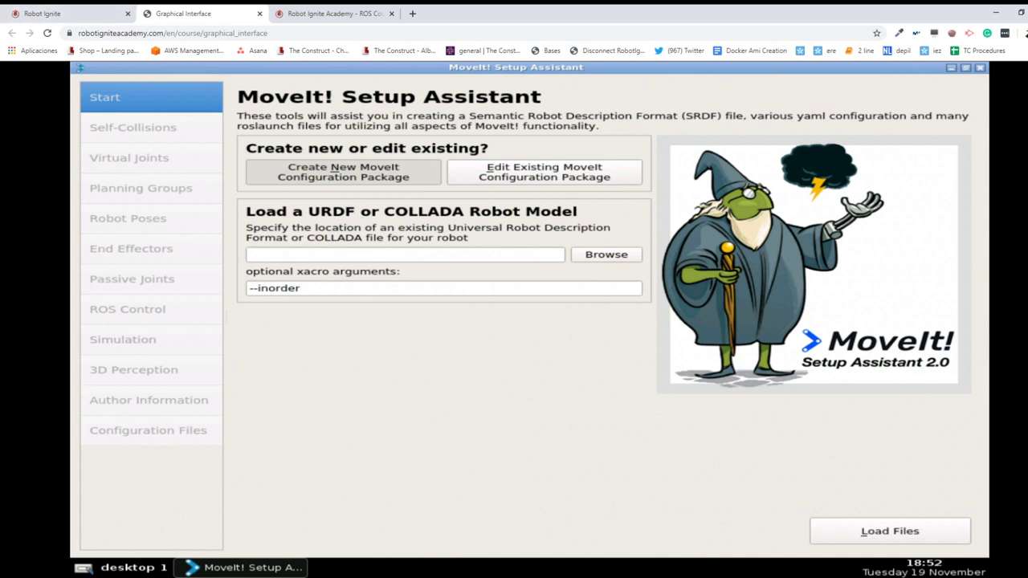
left_click(607, 254)
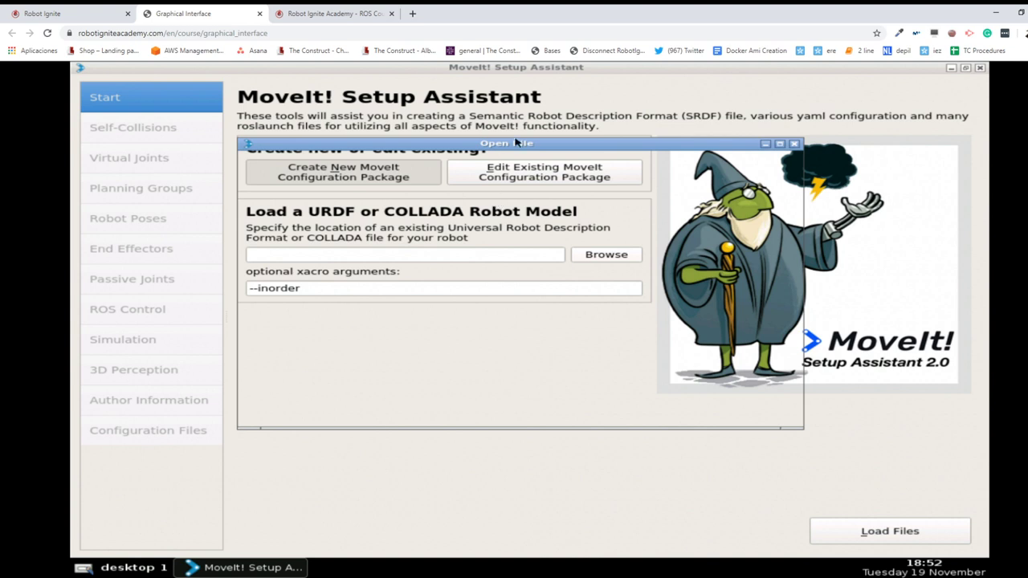
mouse_move(542, 148)
left_mouse_down()
mouse_move(572, 174)
mouse_move(528, 145)
left_mouse_up()
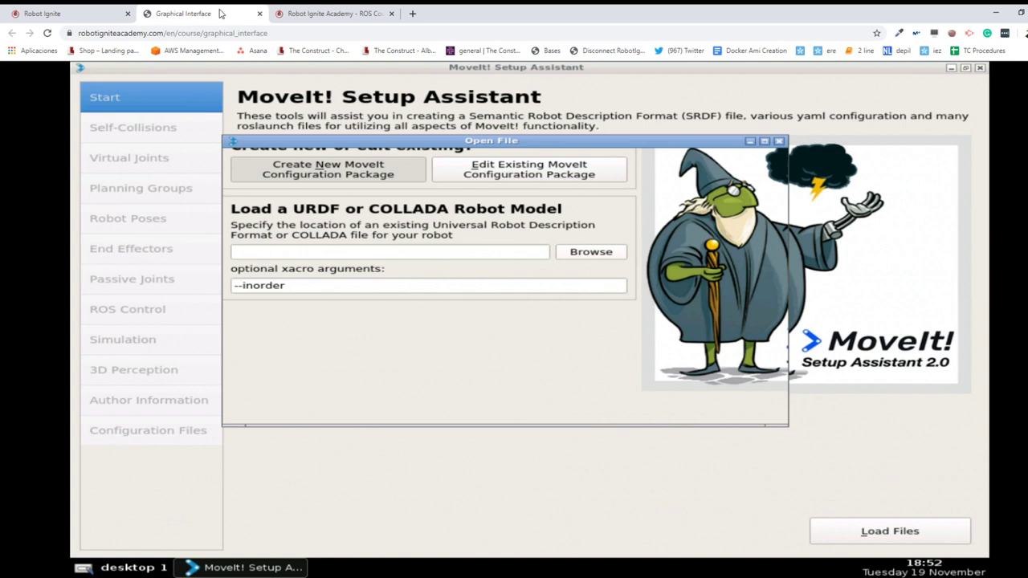
left_click(781, 141)
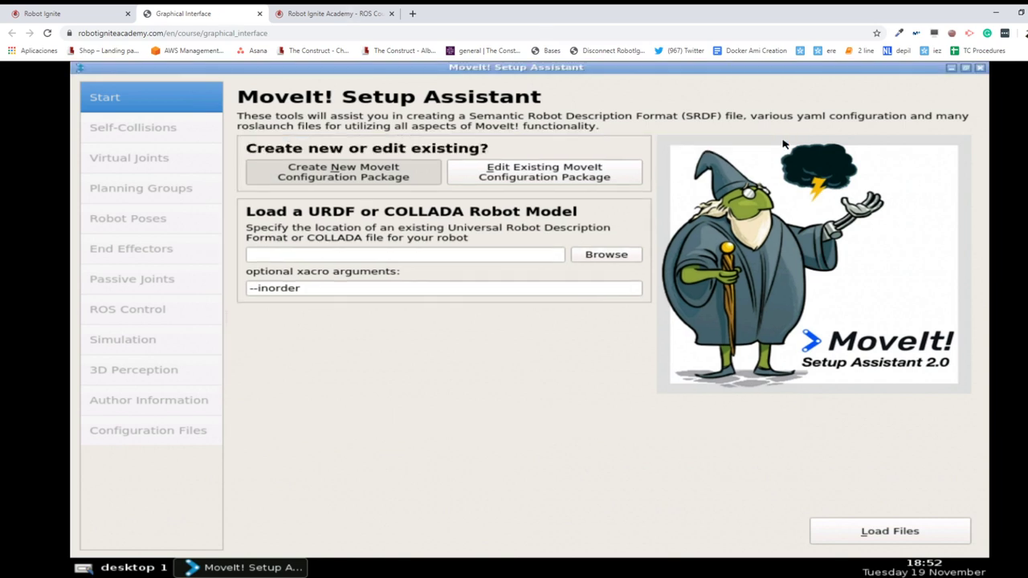
left_click(595, 255)
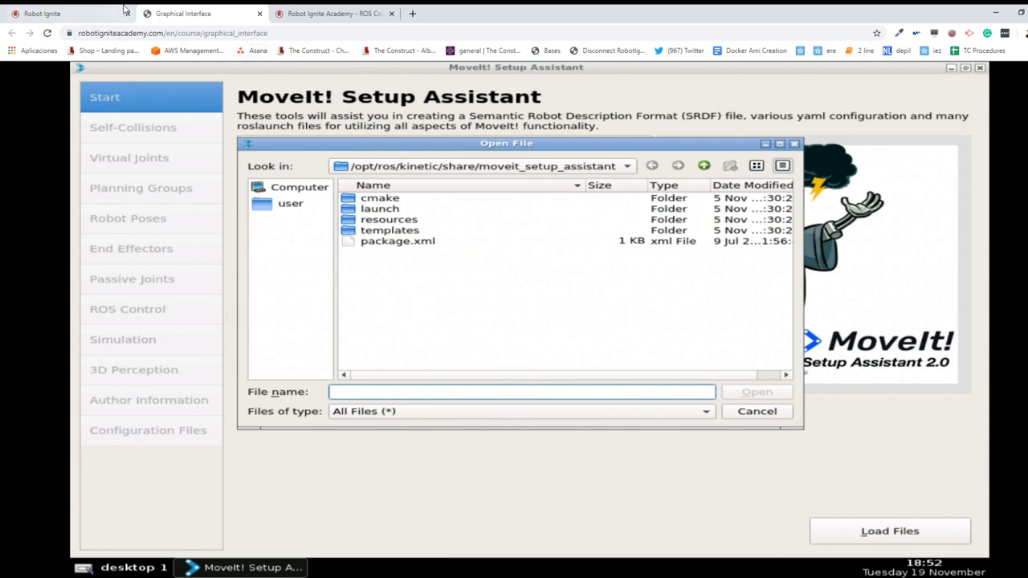
left_click(122, 11)
- Find the model.urdf file name and shadow_tc package name in the course notes
scroll(84, 415, "down", 3)
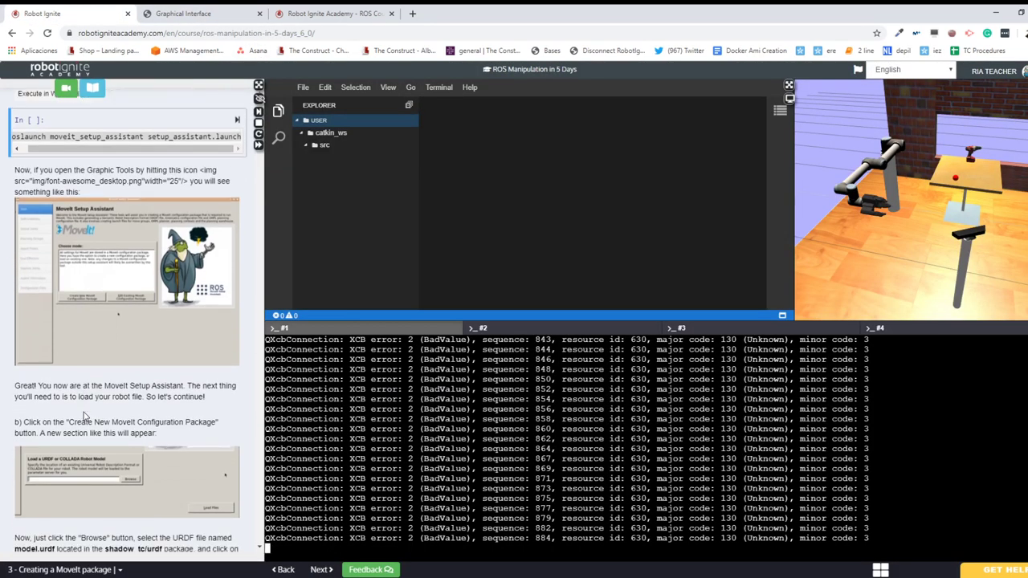
scroll(84, 415, "down", 4)
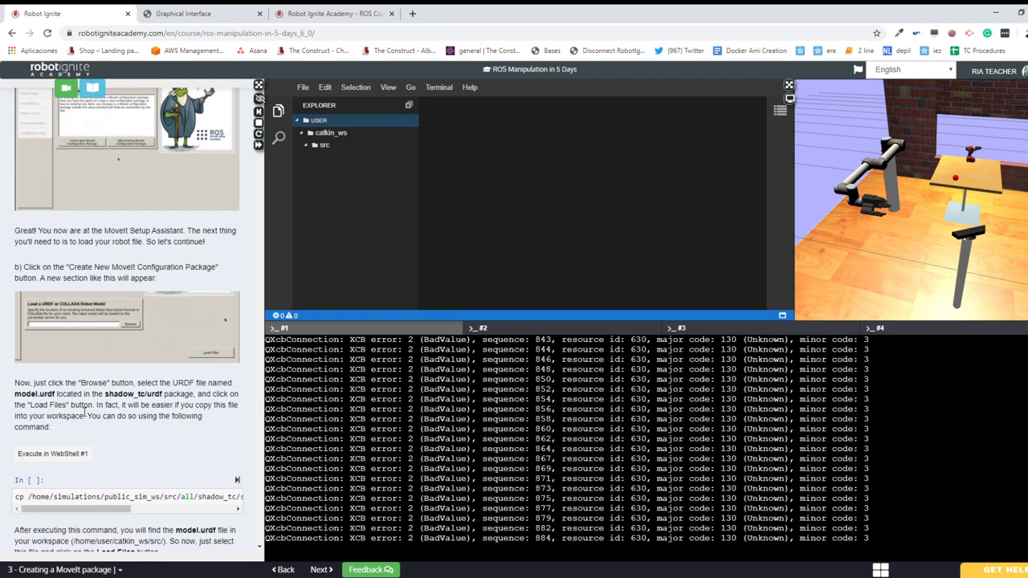
scroll(84, 415, "down", 3)
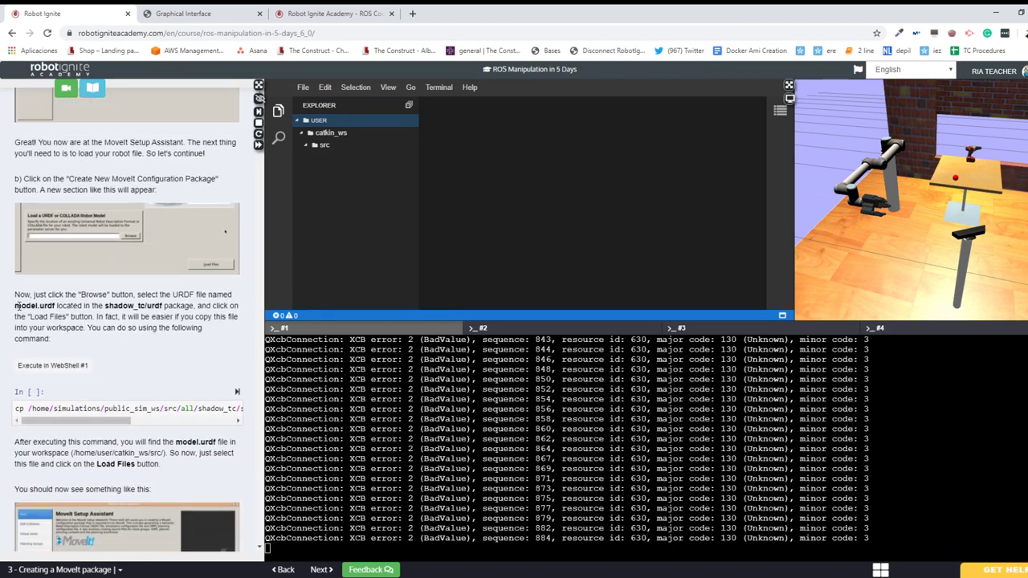
left_click_drag(18, 306, 57, 306)
double_click(118, 306)
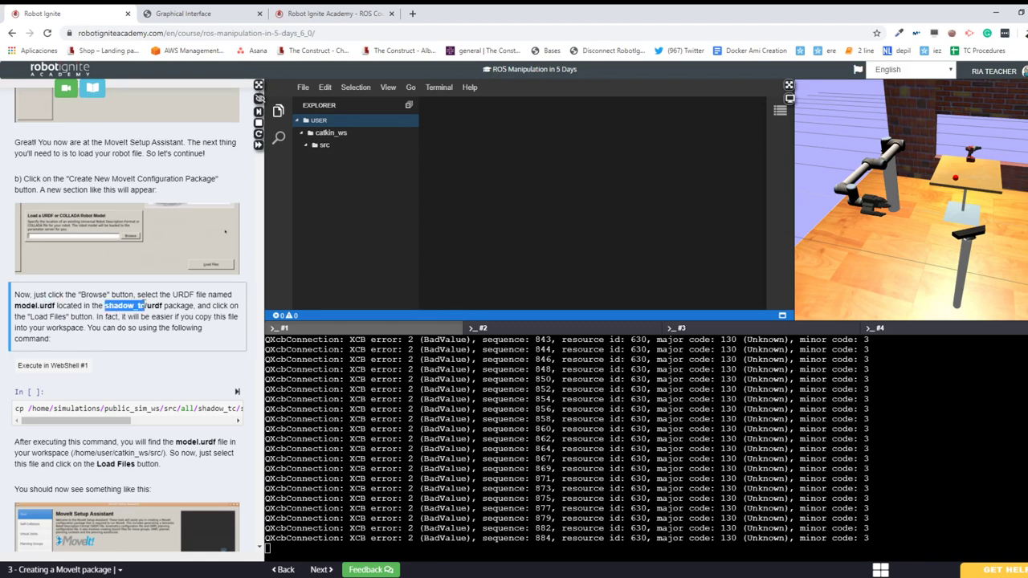
left_click(156, 306)
double_click(127, 305)
- Collapse catkin_ws and USER in the IDE file tree and select the src folder
left_click(447, 440)
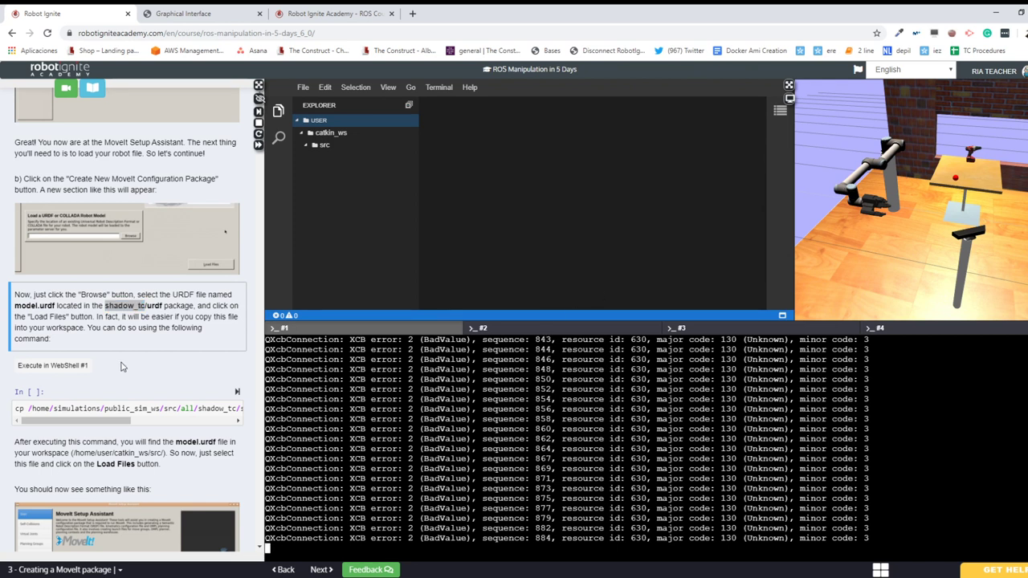
scroll(122, 367, "down", 1)
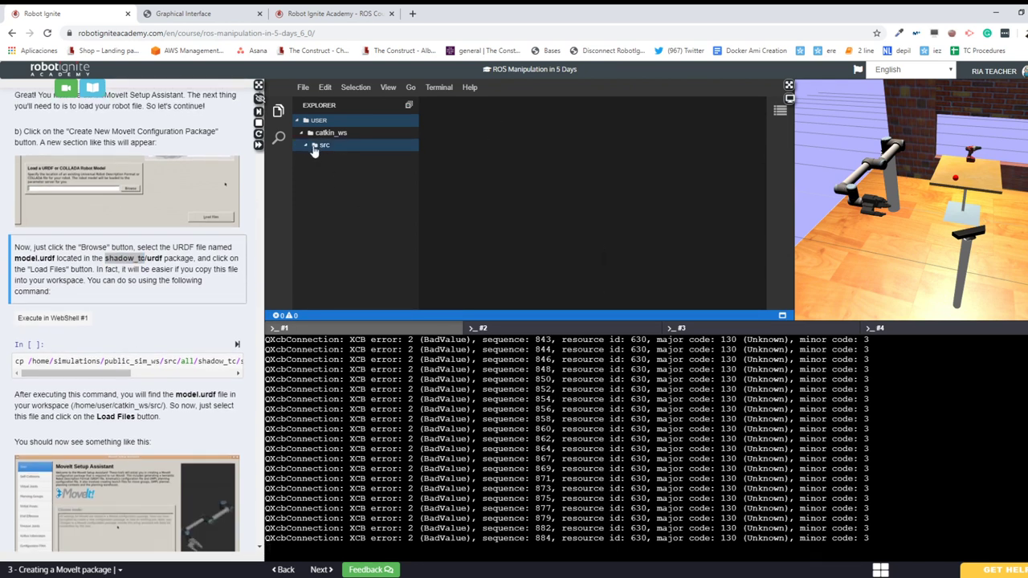
scroll(84, 356, "down", 1)
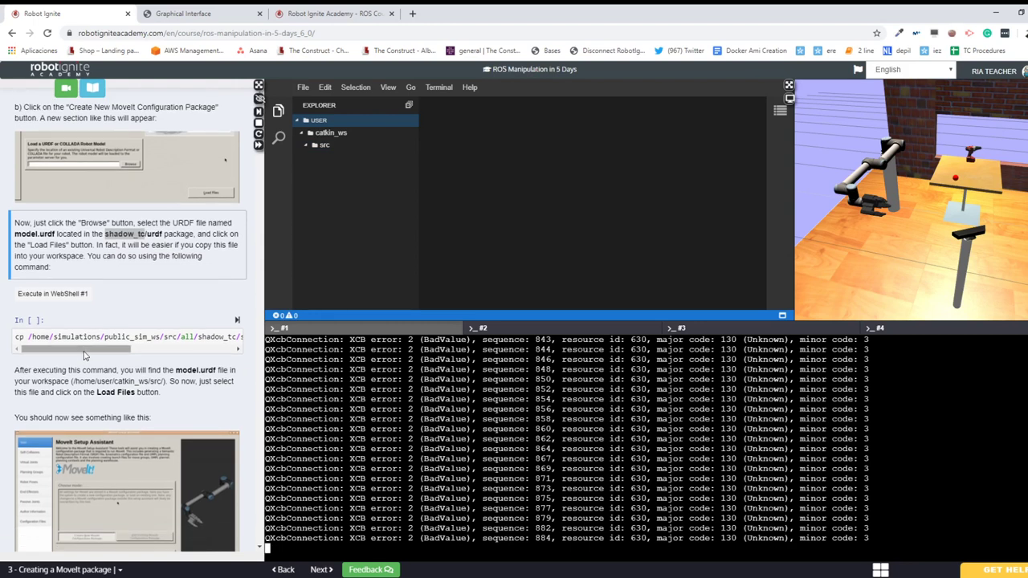
left_click_drag(84, 351, 241, 348)
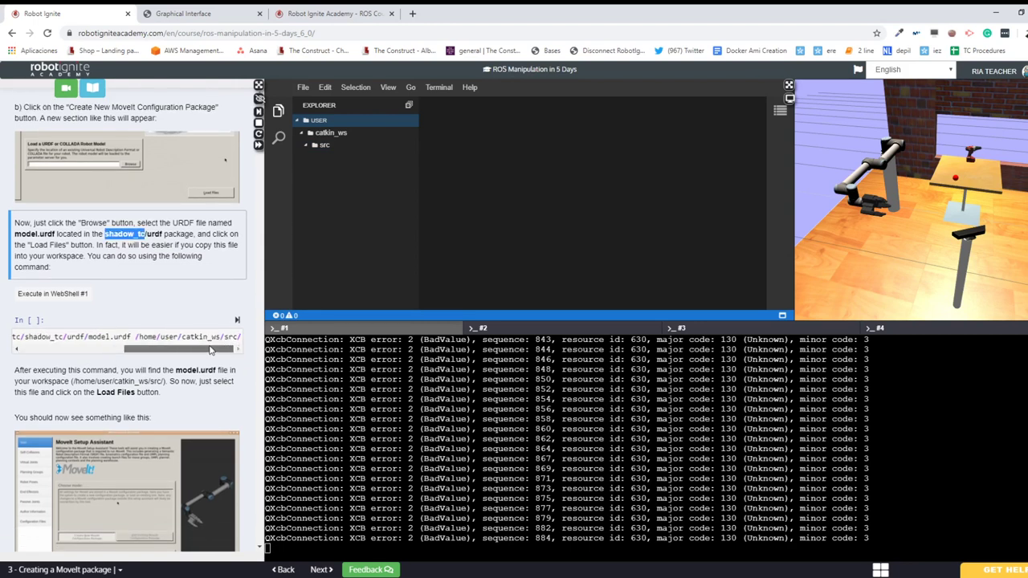
left_click(327, 134)
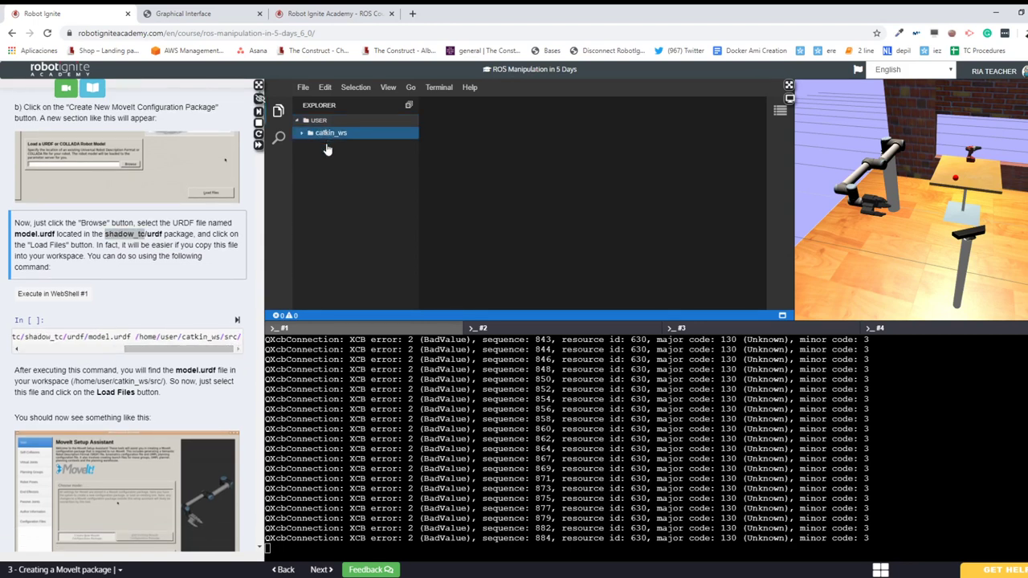
key("Left")
key("Left")
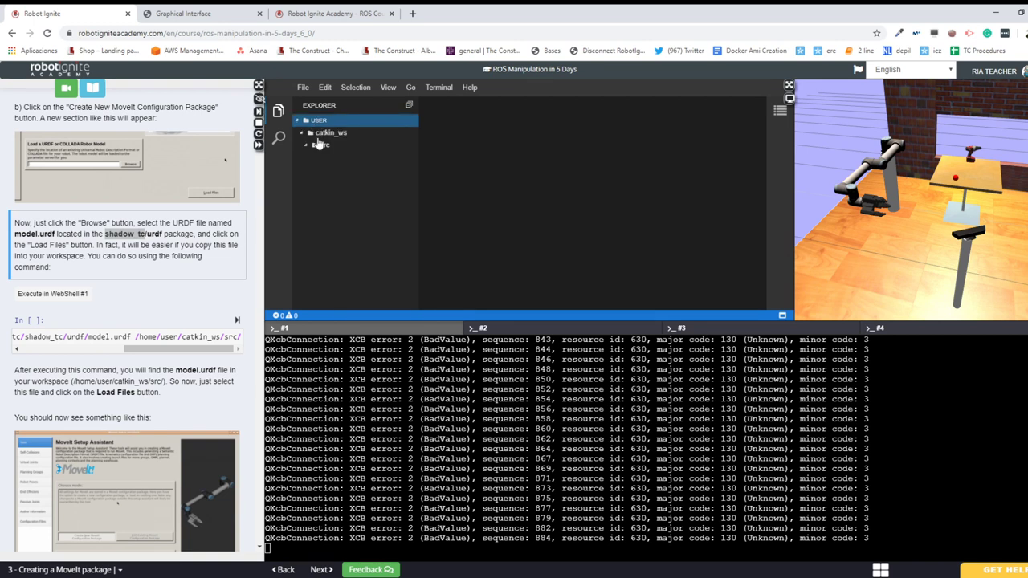
left_click(318, 145)
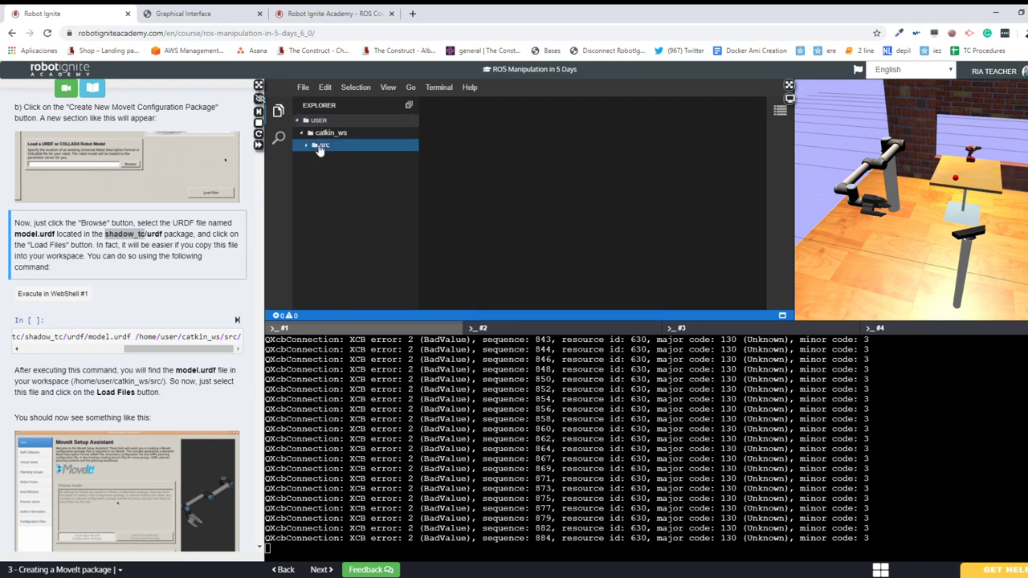
- Paste the notebook's cp command into the second terminal
triple_click(104, 332)
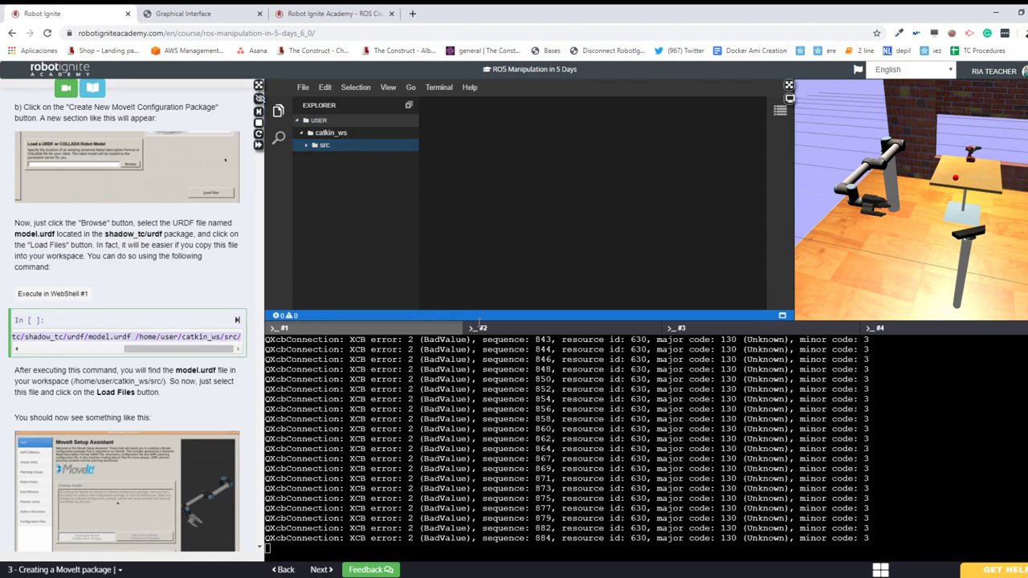
left_click(585, 331)
left_click(423, 455)
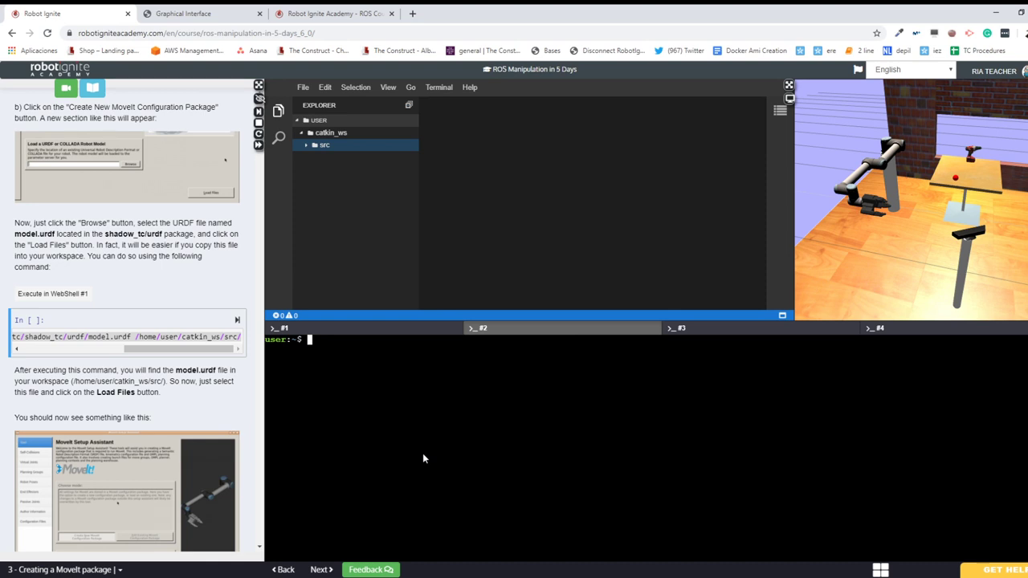
key("Return")
type("cp /home/simulations/public_sim_ws/src/all/shadow_tc/shadow_tc/urdf/model.urdf /home/user/catkin_ws/src/")
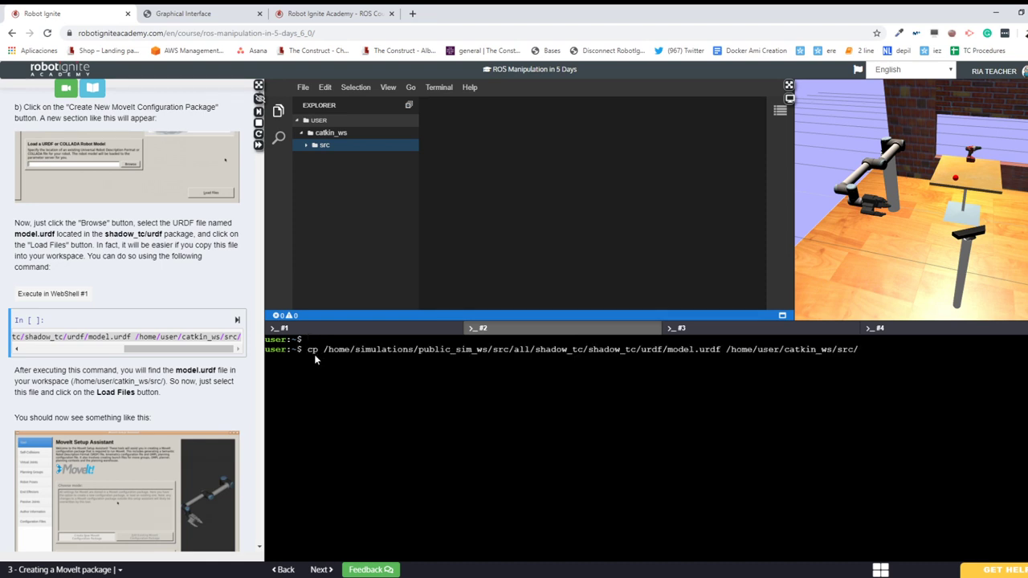
- Check the cp command's model.urdf source and /home/user/catkin_ws/src/ destination, then run it
left_click_drag(310, 351, 319, 350)
left_click(335, 356)
left_click_drag(326, 348, 703, 364)
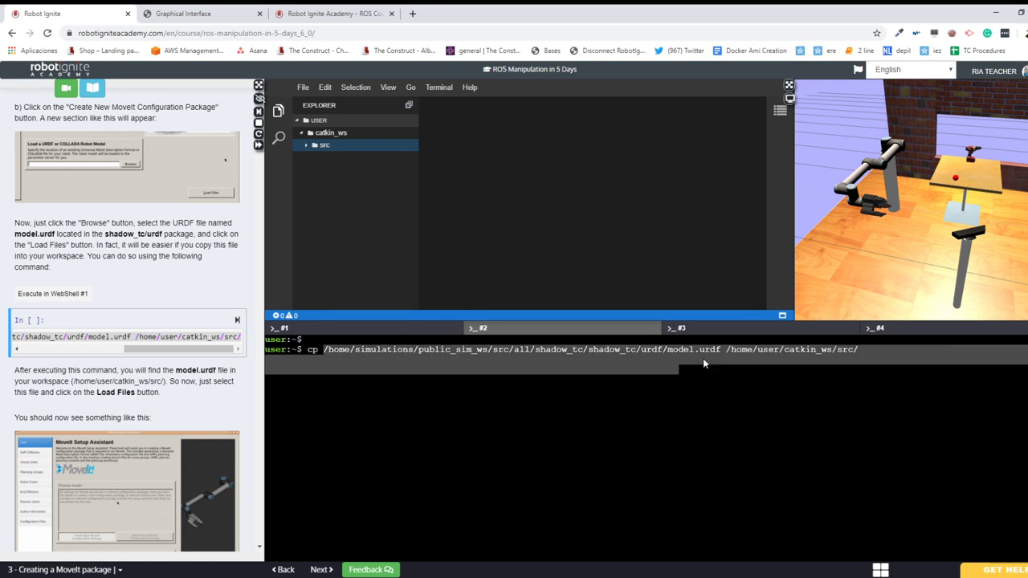
left_click(704, 360)
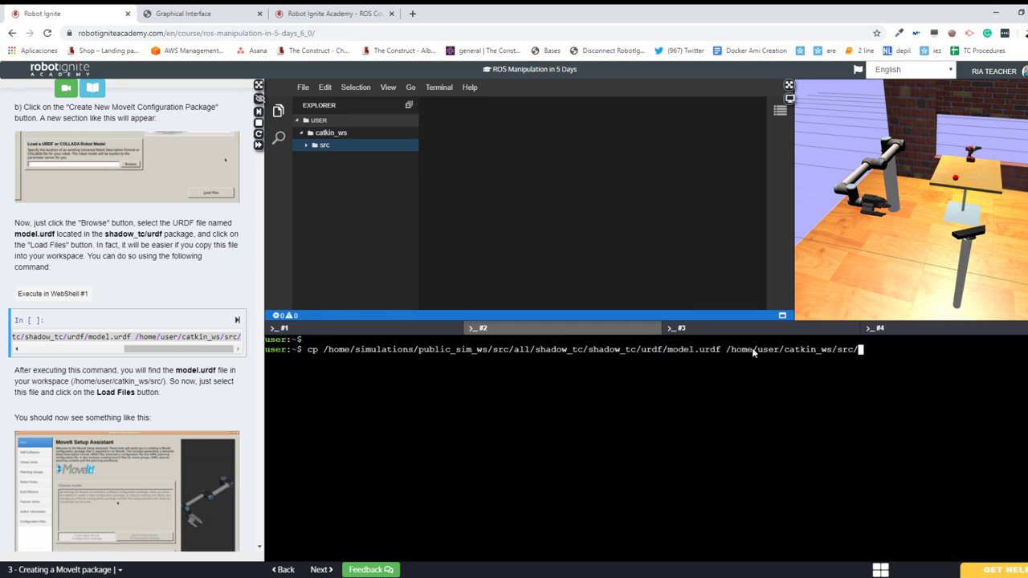
left_click_drag(728, 351, 858, 354)
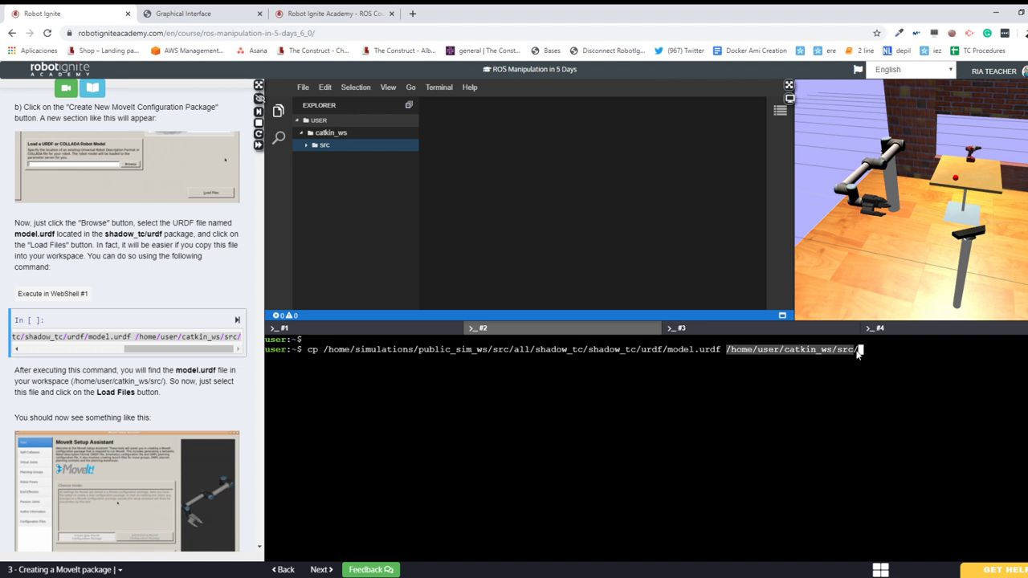
left_click(858, 353)
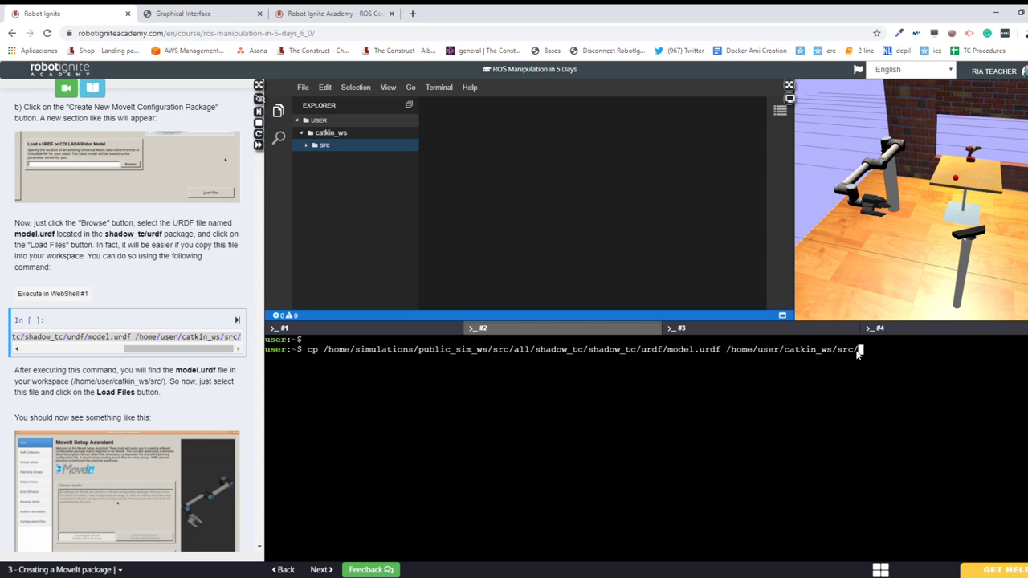
key("Return")
left_click(324, 148)
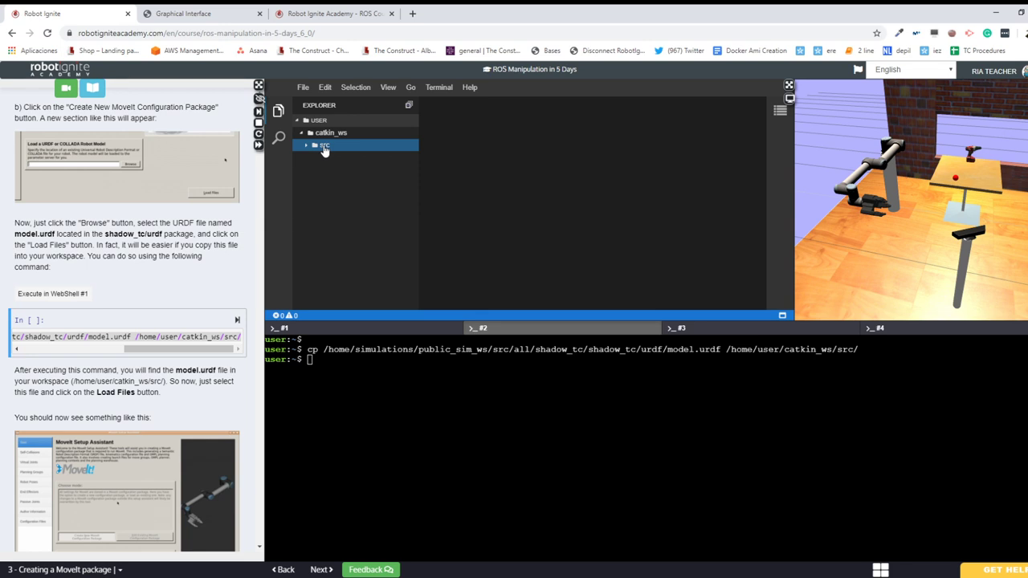
- Open the copied src/model.urdf and skim it in the full-width editor
left_click(324, 147)
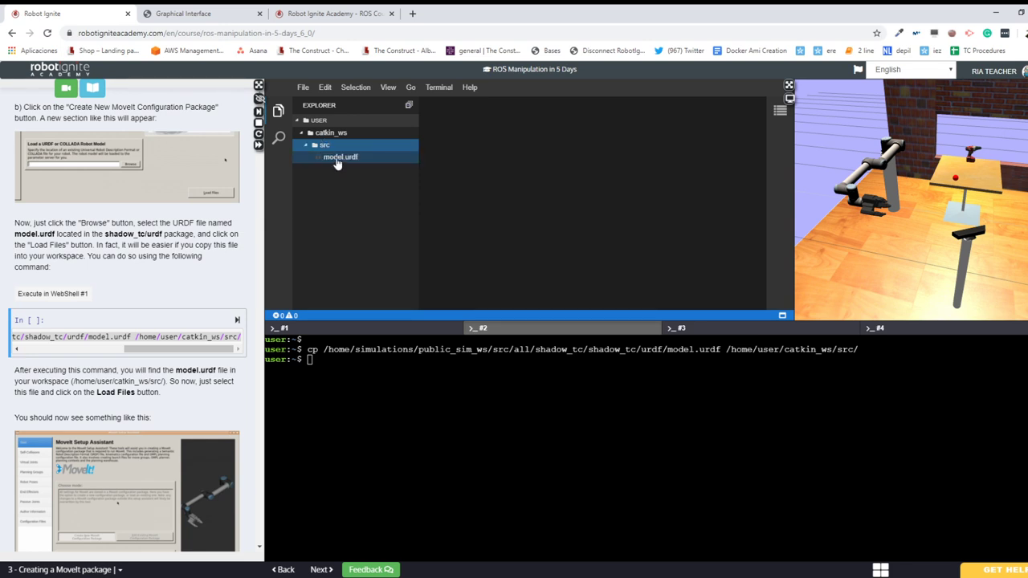
left_click(338, 160)
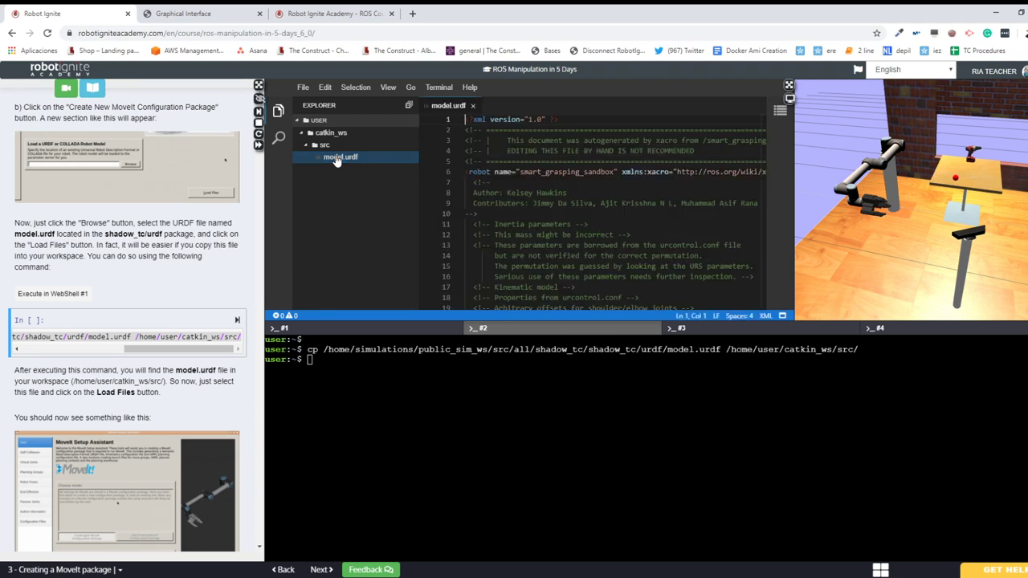
left_click(790, 84)
scroll(399, 351, "down", 4)
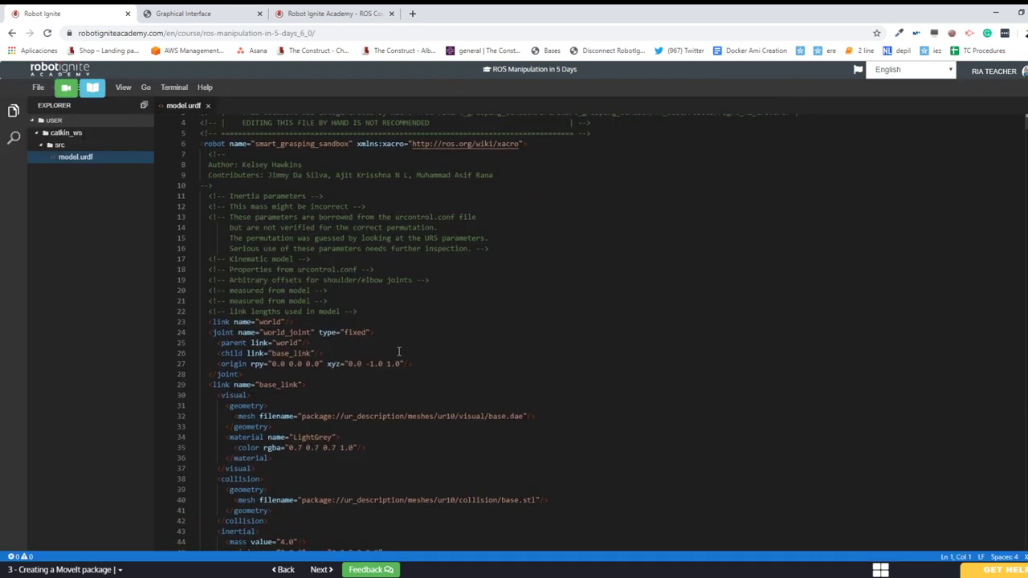
scroll(410, 342, "down", 2)
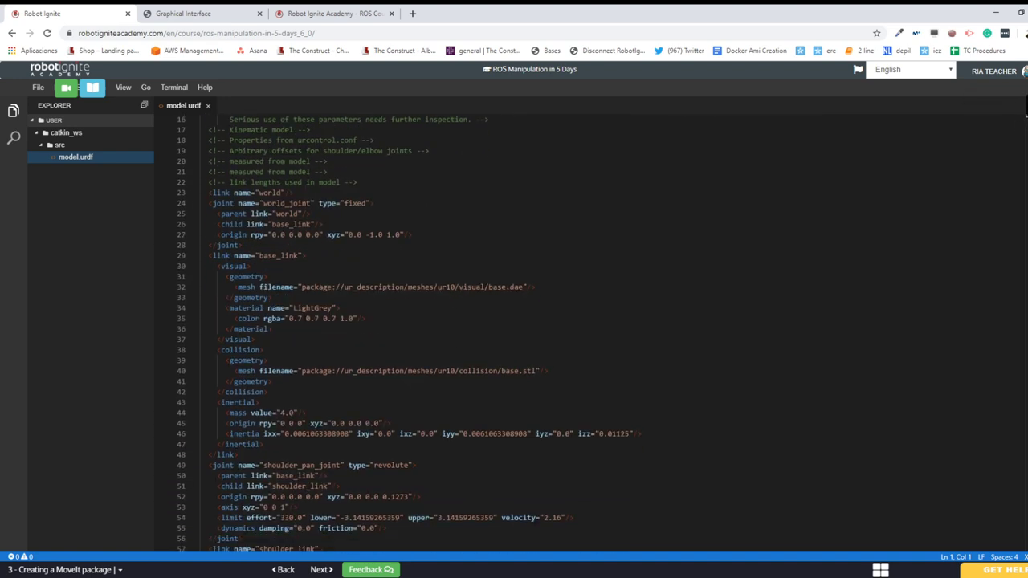
left_click(1025, 105)
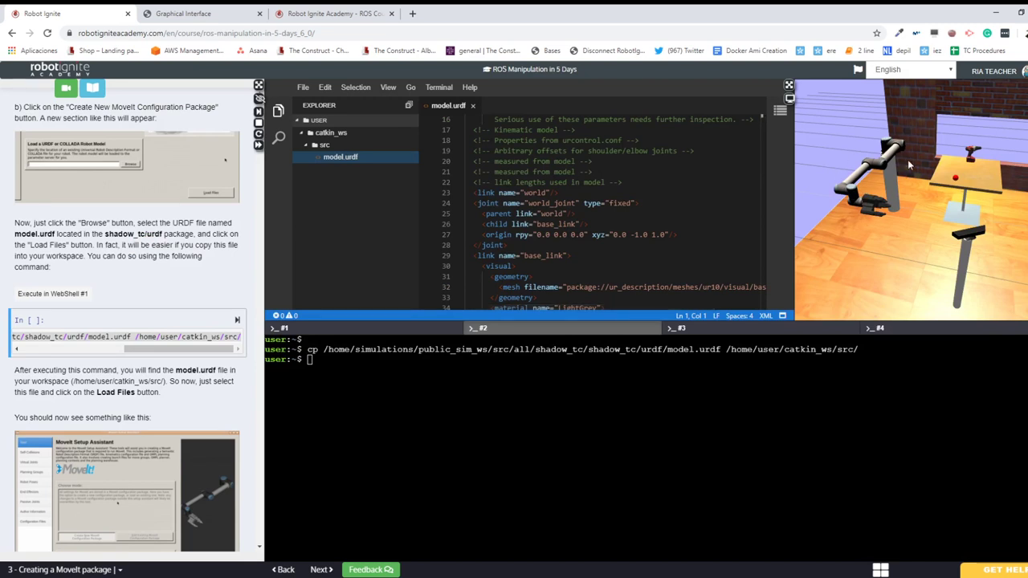
- Scroll further through the UR10 links and joints at full width, then restore the layout
scroll(904, 238, "up", 3)
double_click(904, 238)
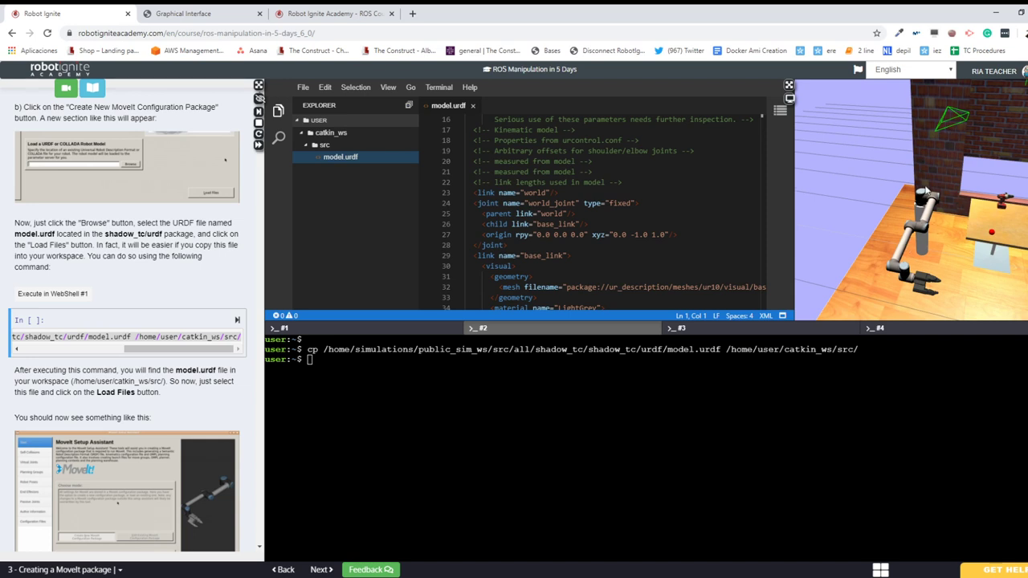
left_click(747, 224)
left_click(790, 87)
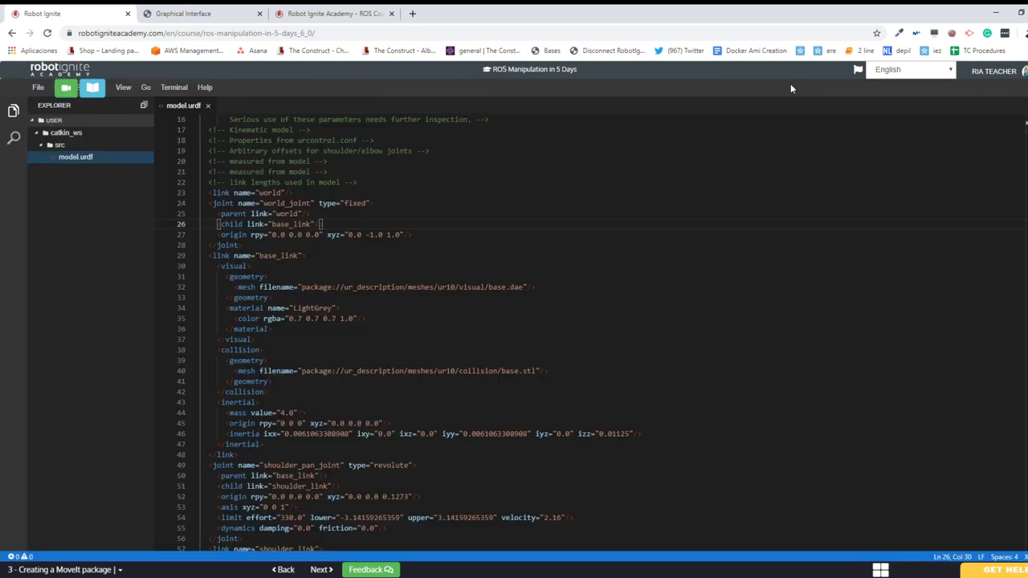
scroll(285, 277, "down", 4)
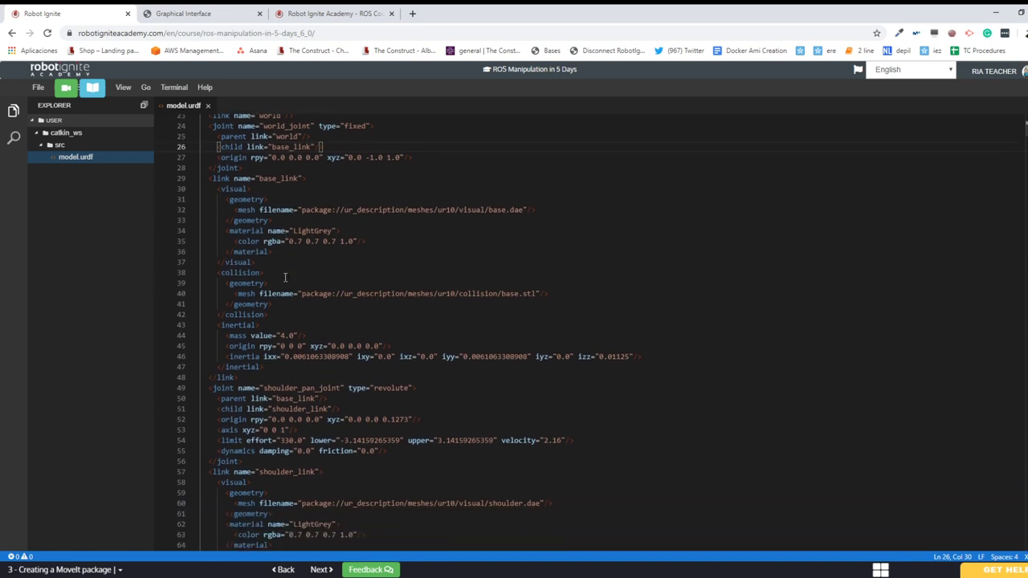
scroll(284, 277, "down", 4)
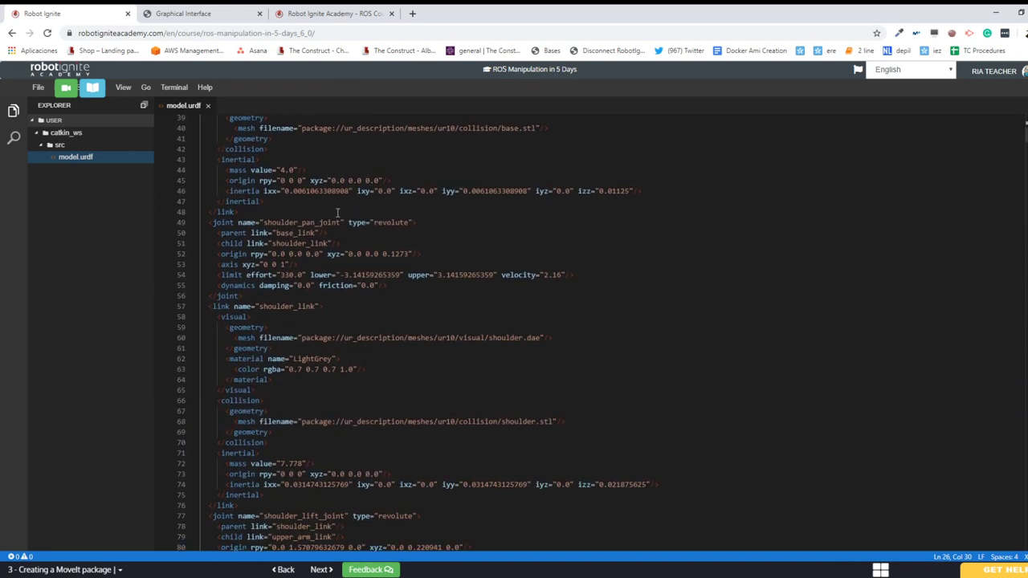
scroll(271, 280, "down", 2)
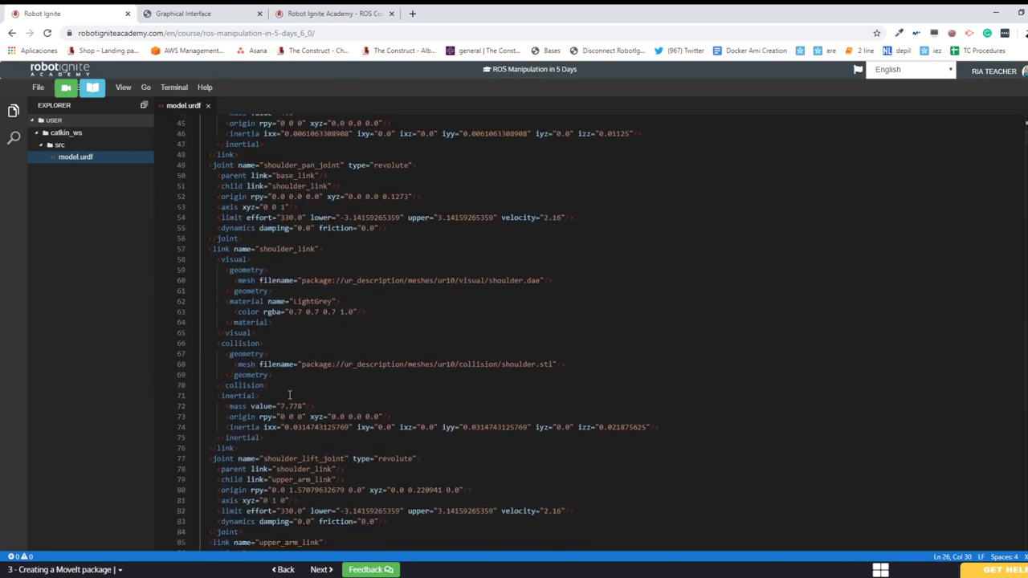
scroll(290, 399, "down", 2)
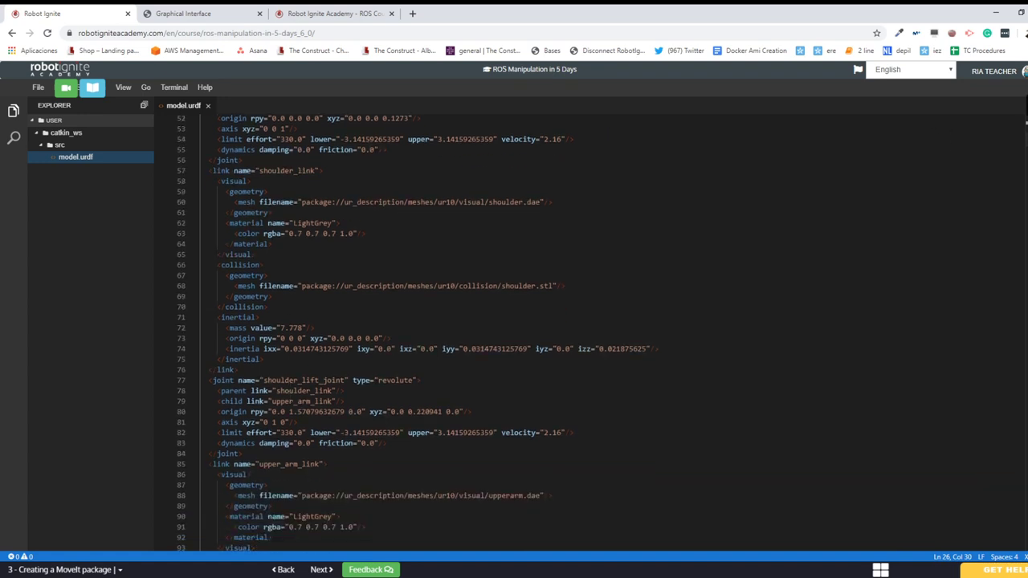
key("Escape")
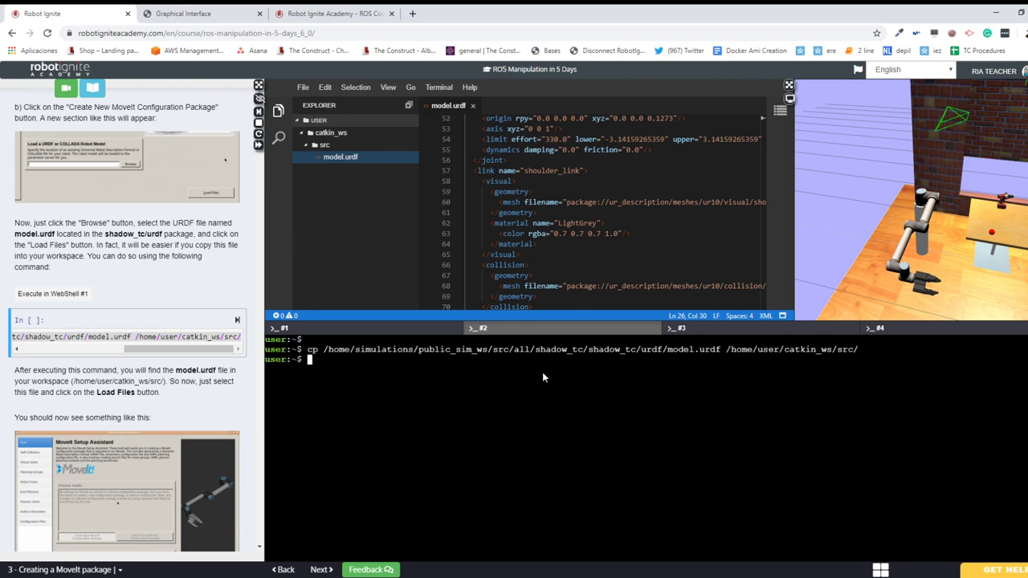
- Browse to /home/user/catkin_ws/src in the Open File dialog and choose model.urdf
left_click(203, 16)
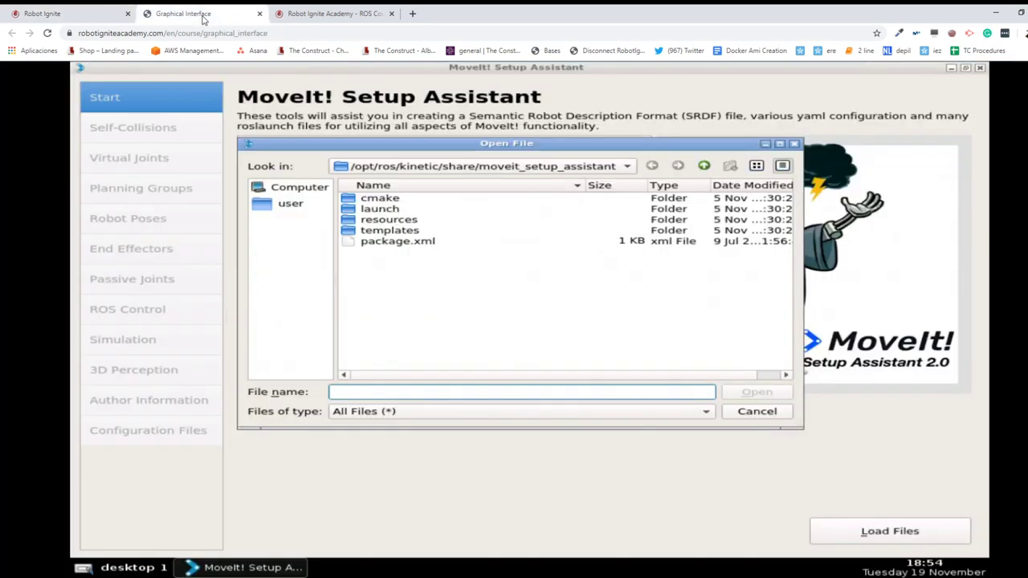
left_click(280, 207)
double_click(375, 199)
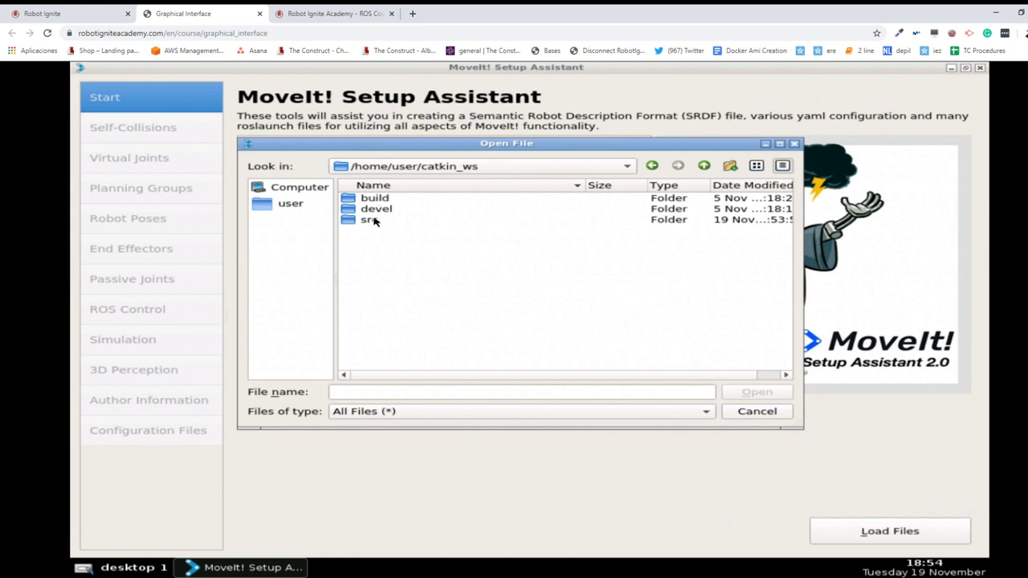
double_click(370, 220)
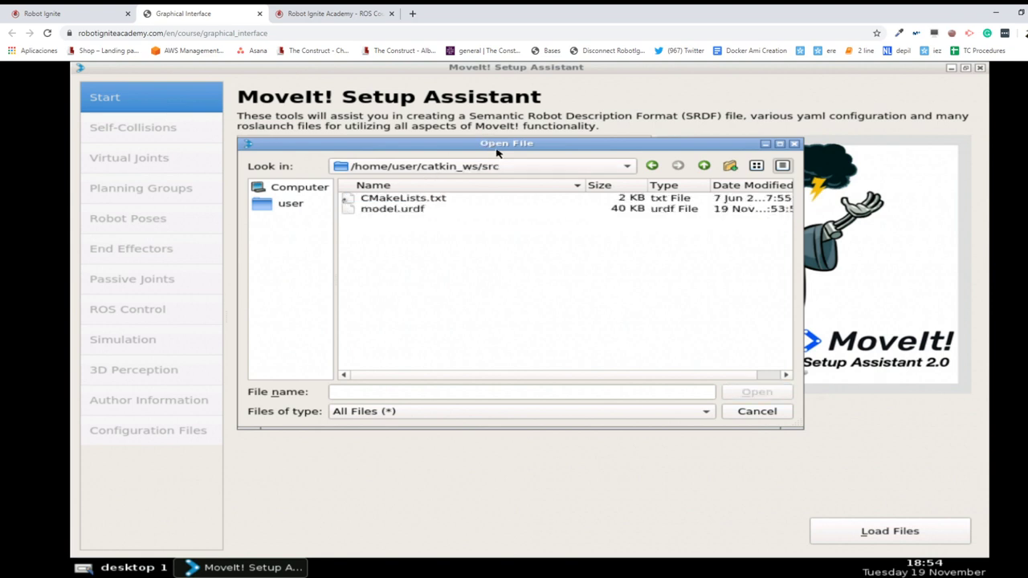
left_click(386, 211)
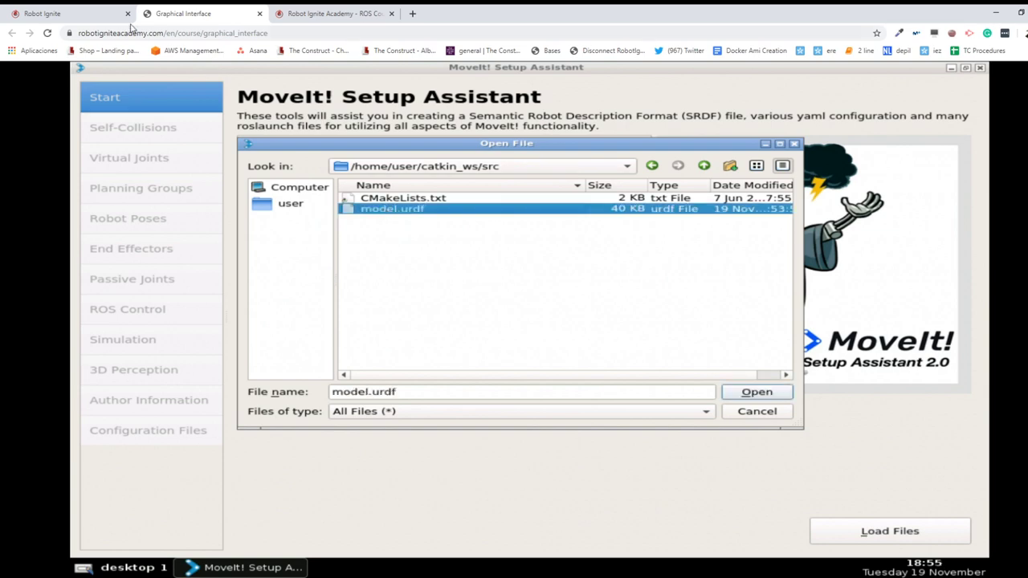
left_click(48, 12)
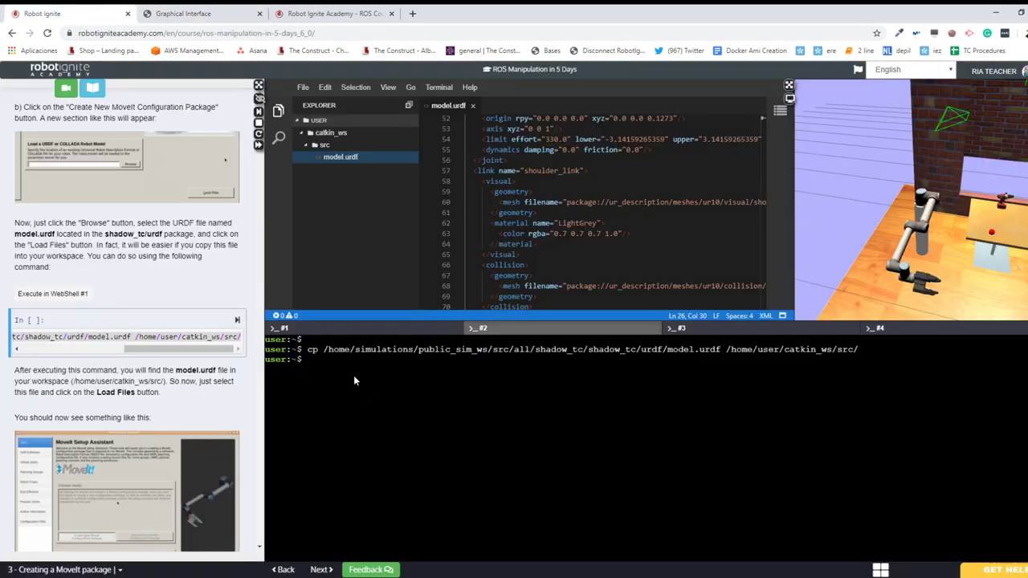
left_click(173, 13)
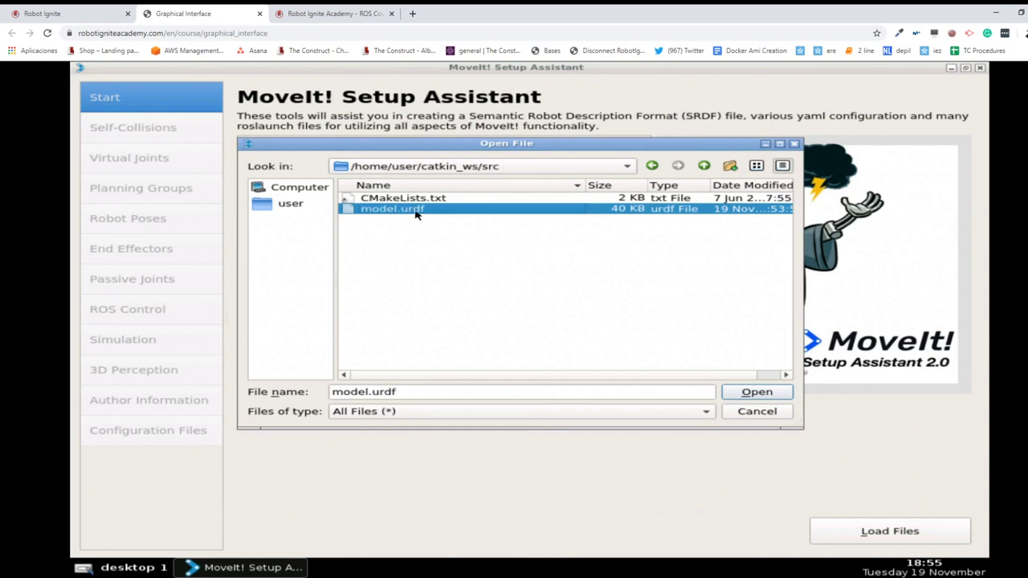
left_click(755, 393)
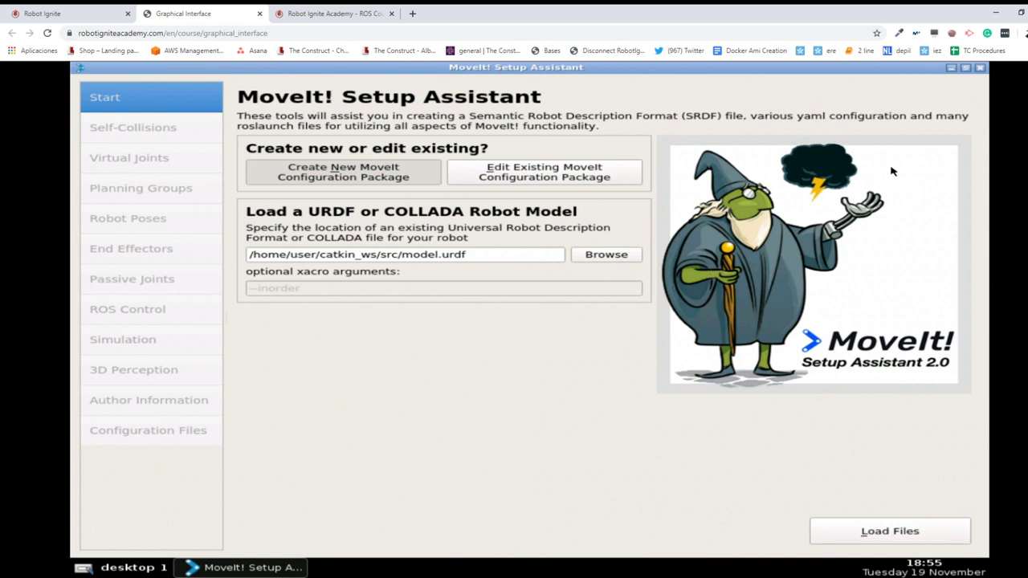
- Load model.urdf, orbit the 3-D view onto the arm, and maximize the assistant window
left_click(898, 539)
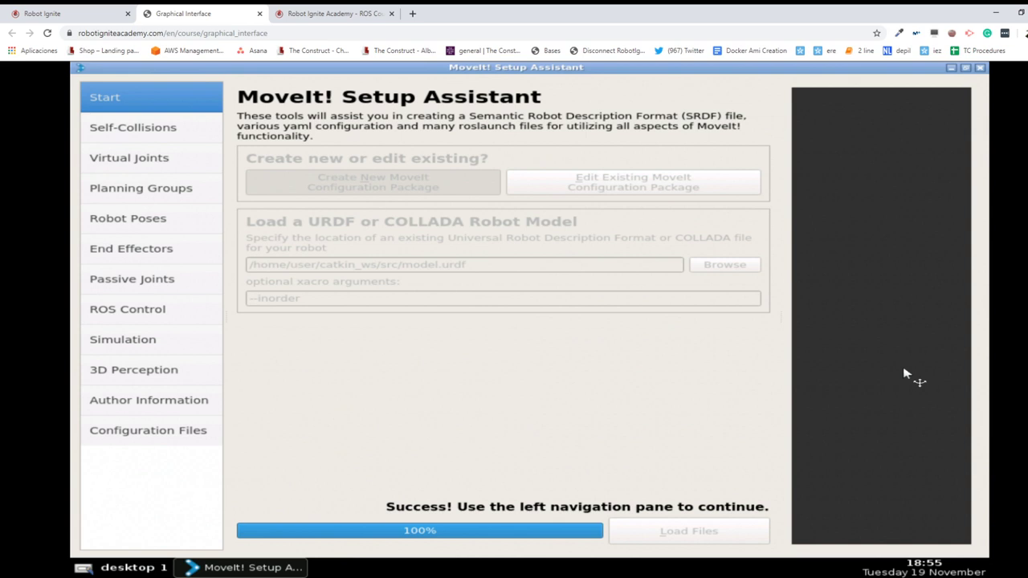
double_click(421, 72)
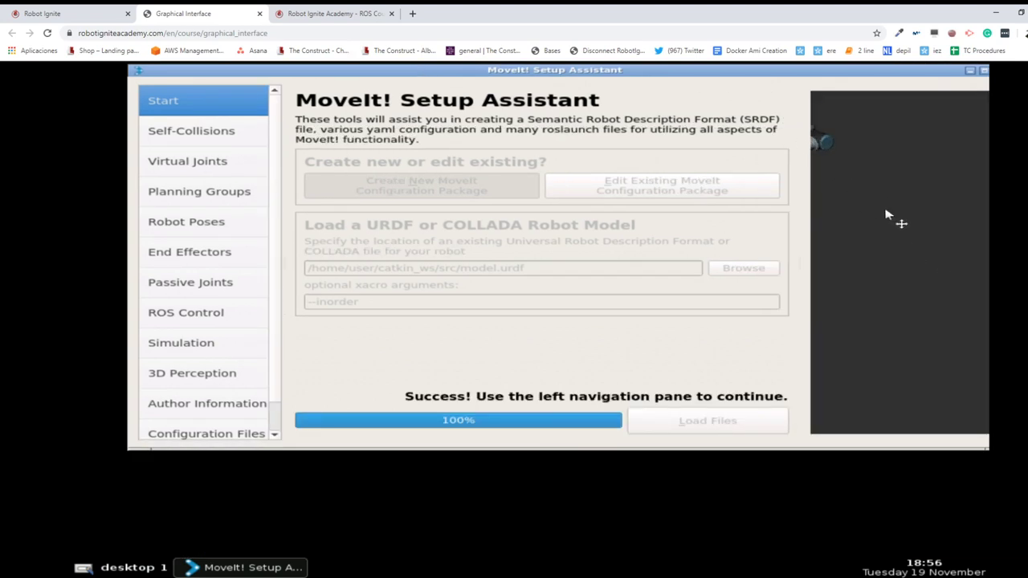
left_click_drag(889, 213, 1005, 273)
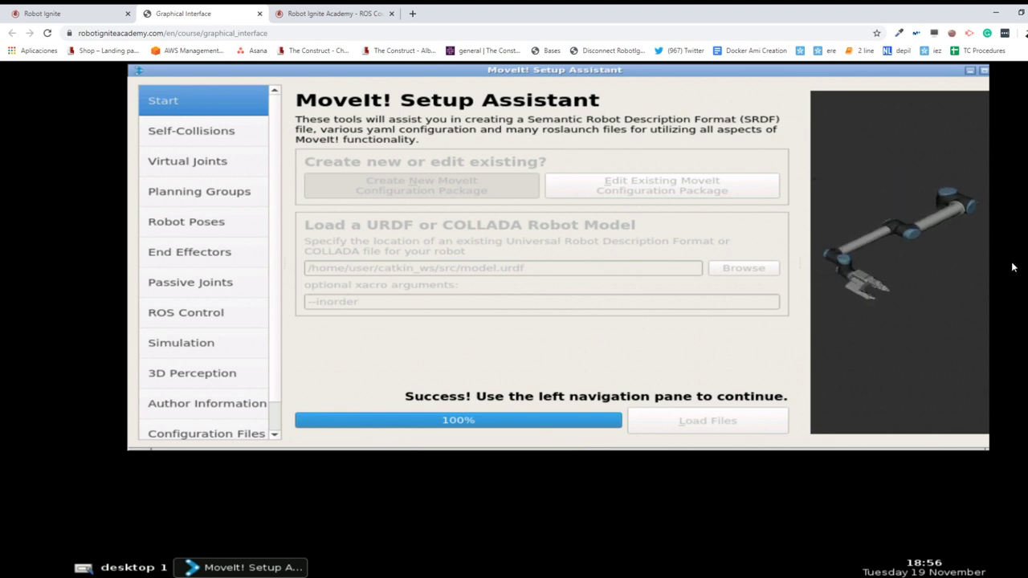
double_click(587, 74)
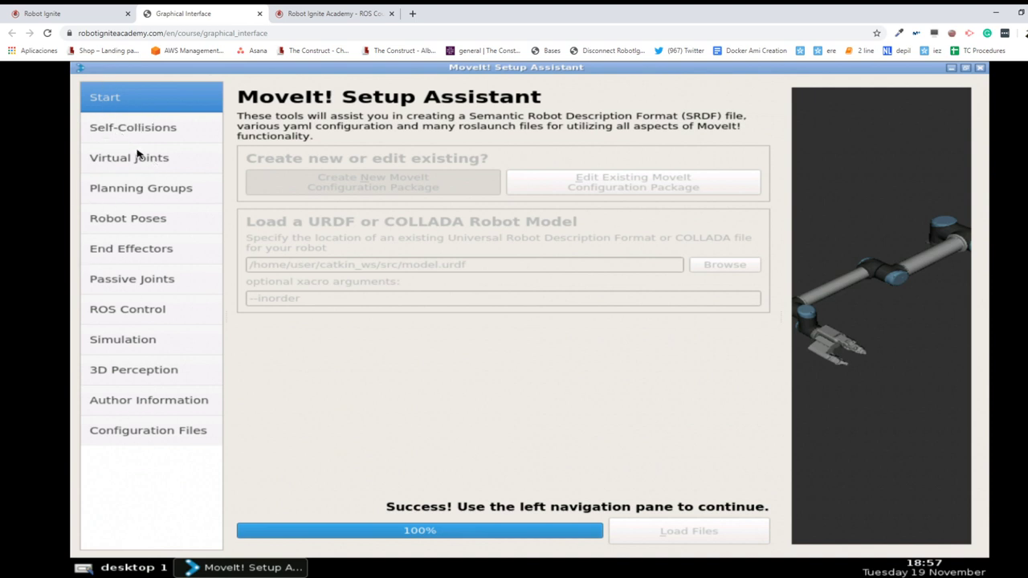
- Generate the default matrix under Self-Collisions and close the third browser tab
left_click(126, 127)
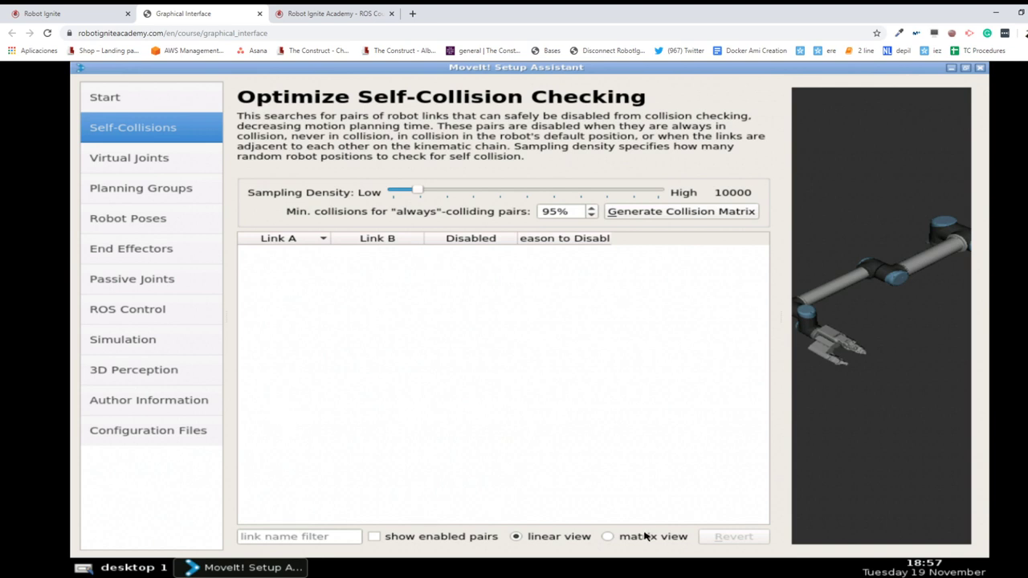
left_click(671, 213)
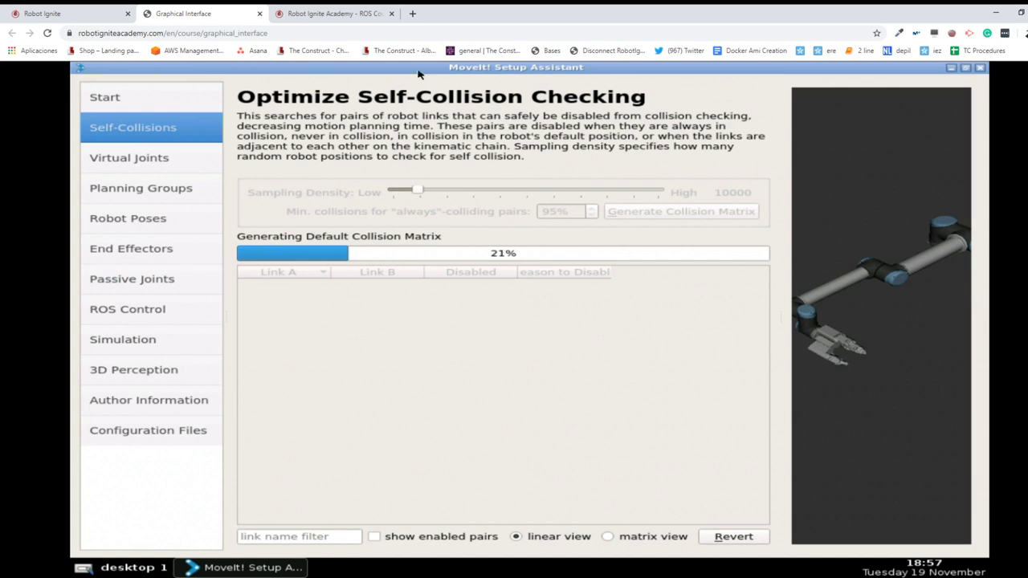
left_click(391, 14)
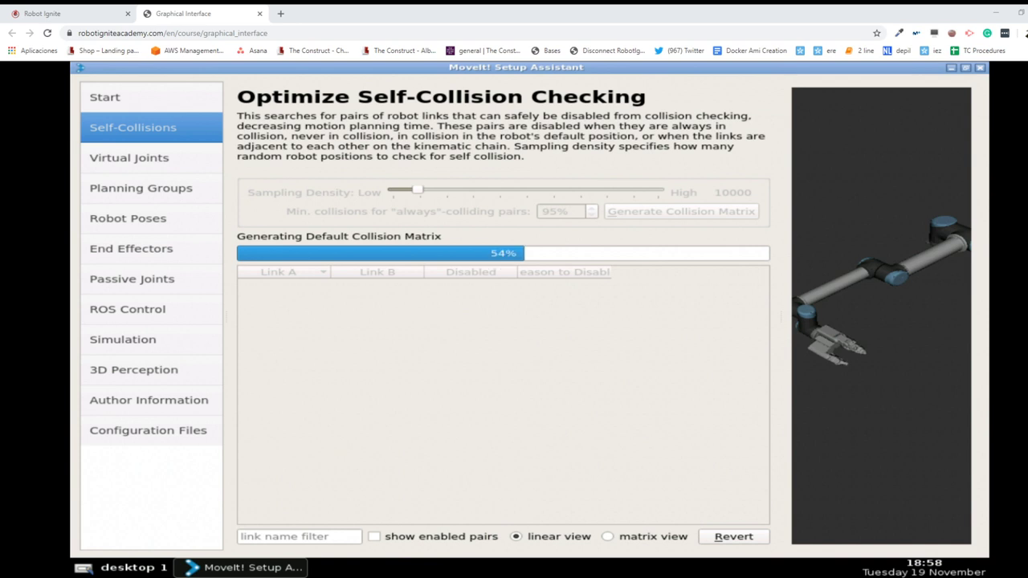
- Search Google for 'the construct public simulations' in a new tab
left_click(282, 13)
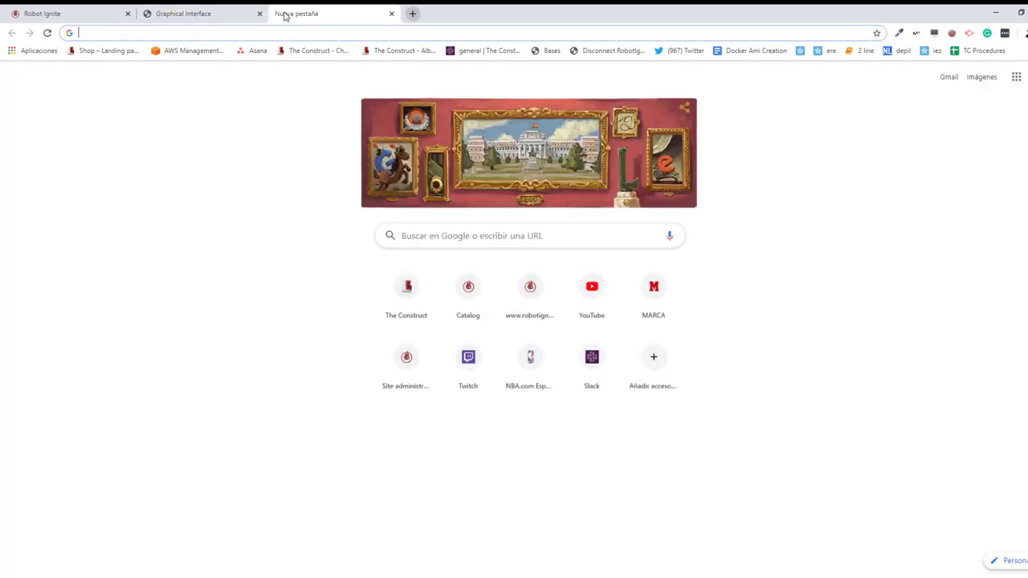
type("p")
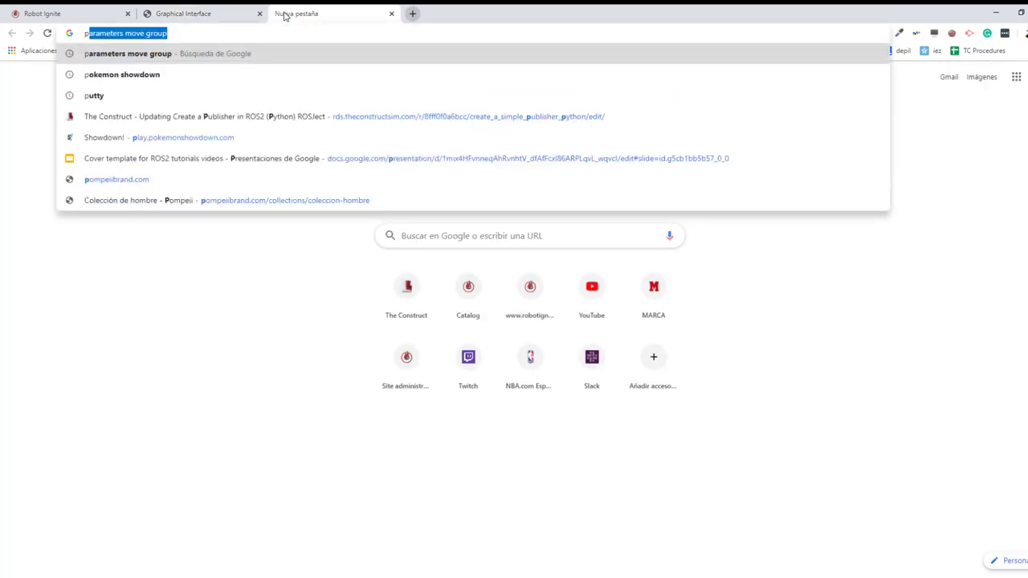
key("BackSpace")
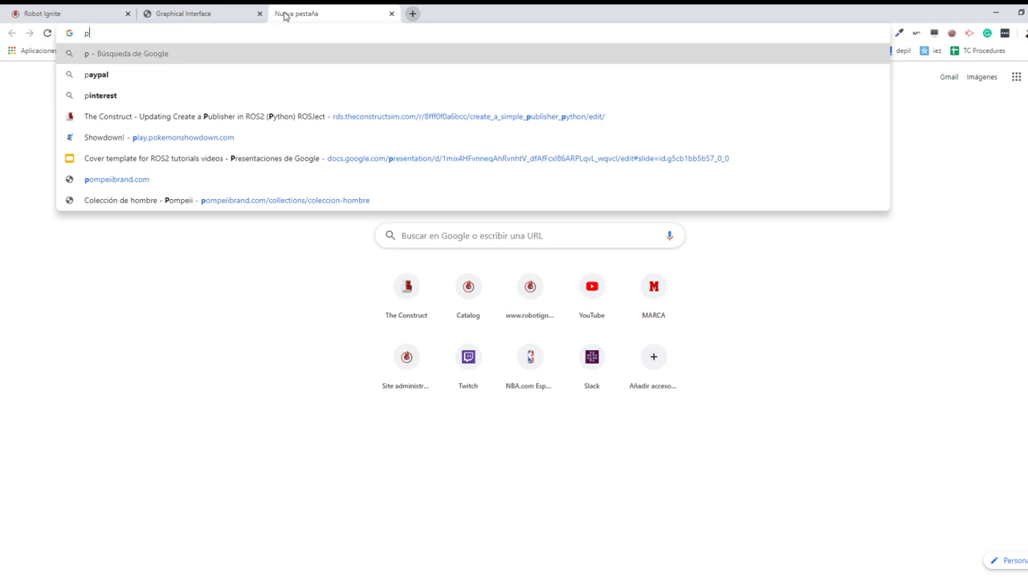
type("th")
key("BackSpace")
key("BackSpace")
key("BackSpace")
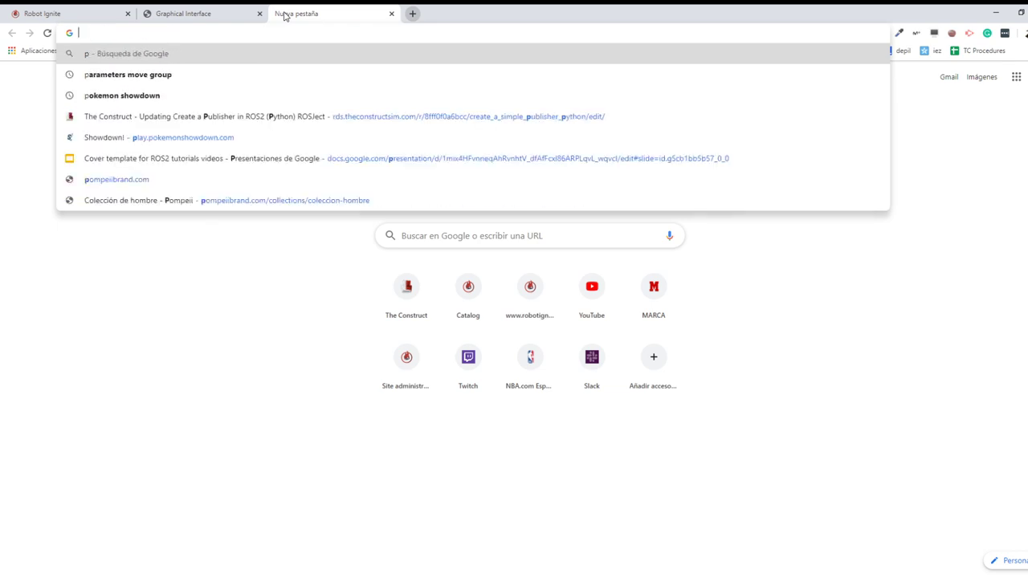
type("the construct")
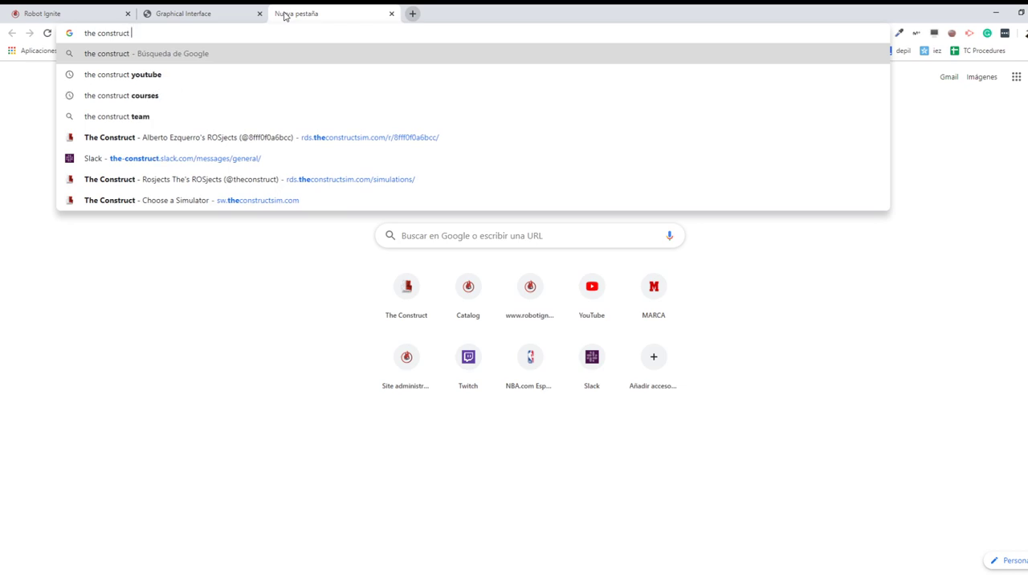
type(" public s")
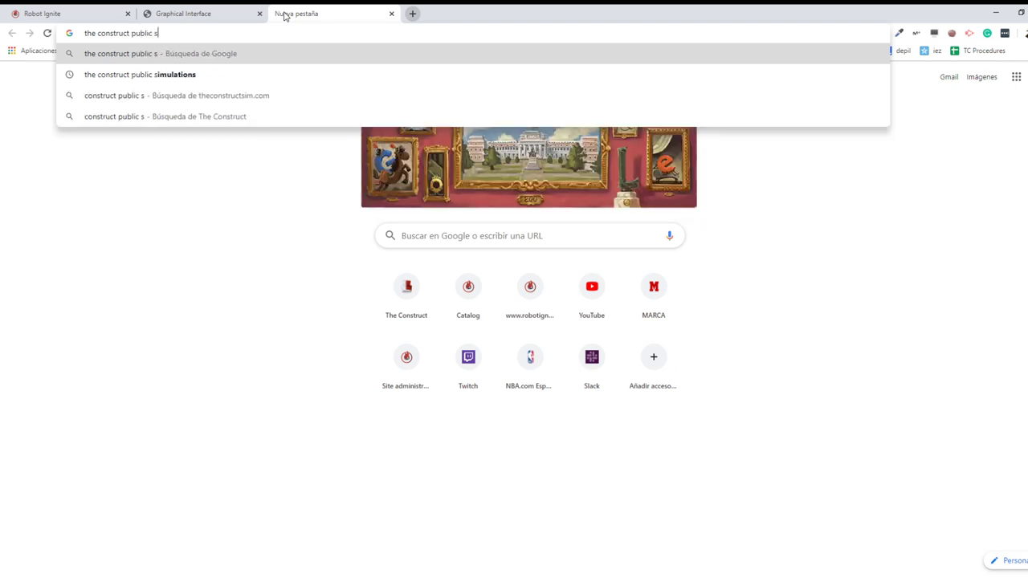
type("imulations")
key("Return")
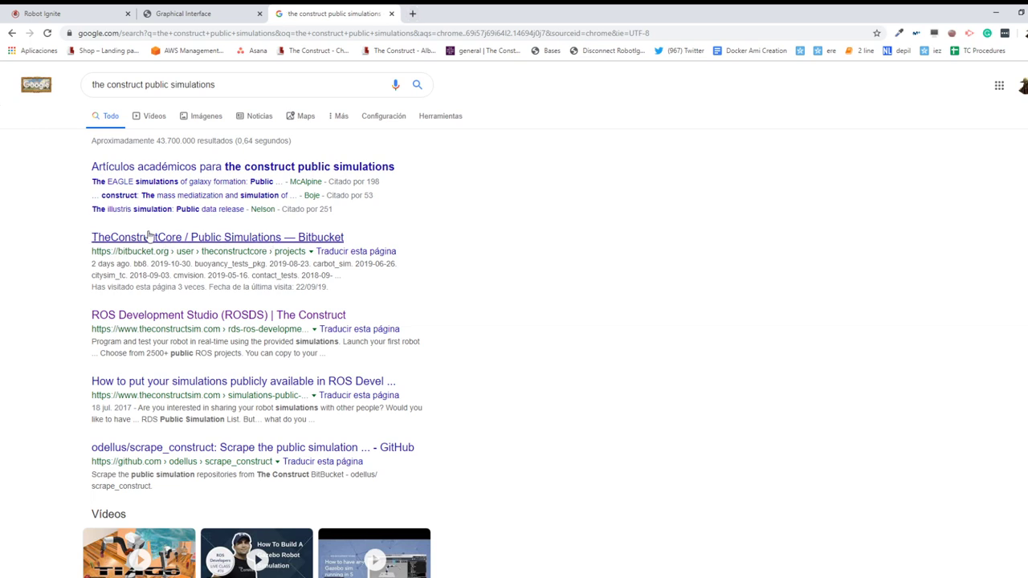
- Open TheConstructCore's Public Simulations on Bitbucket and pick shadow_robot_smart_grasping_sandbox from page 3
left_click(251, 239)
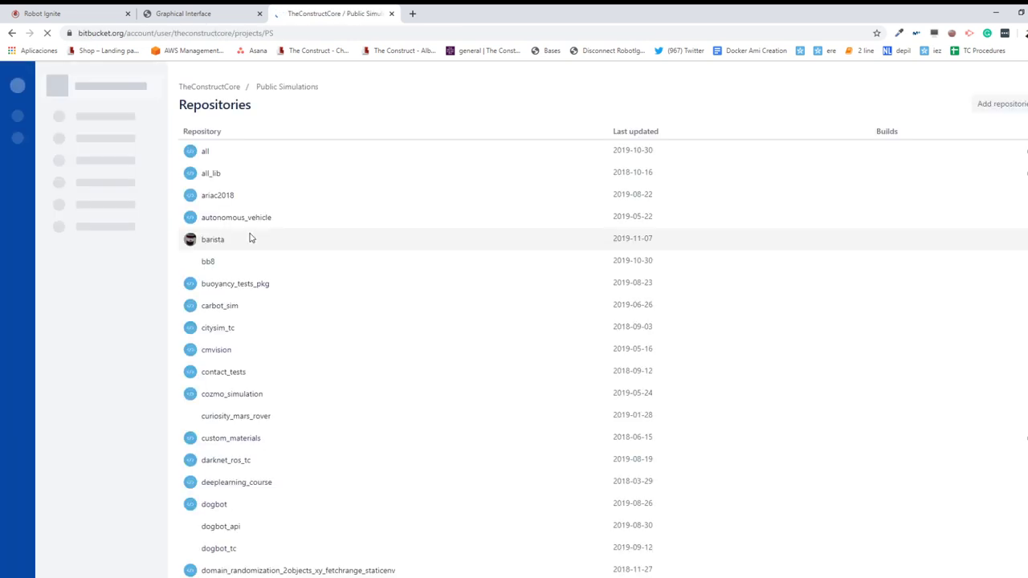
scroll(250, 239, "down", 1)
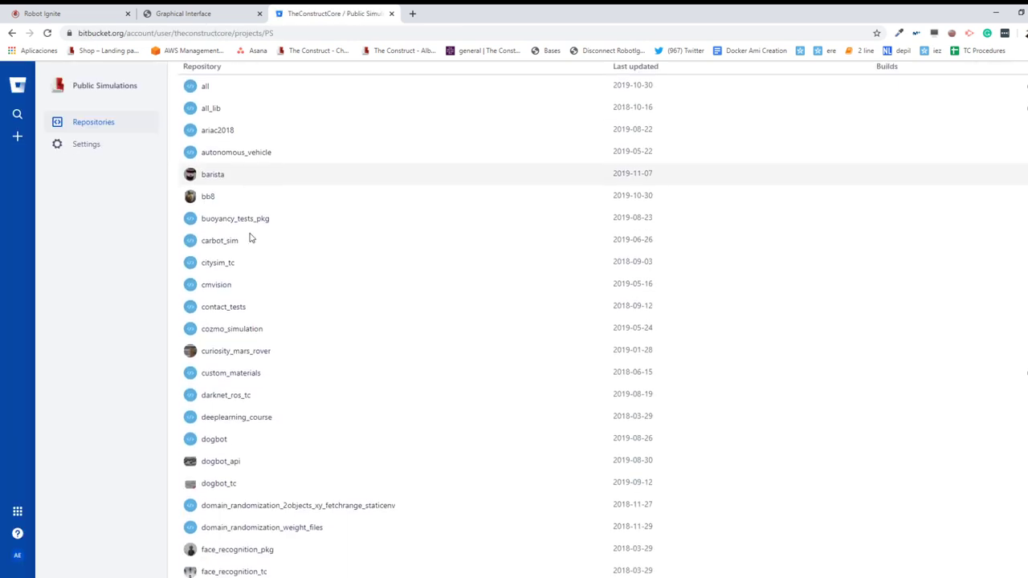
scroll(288, 434, "down", 1)
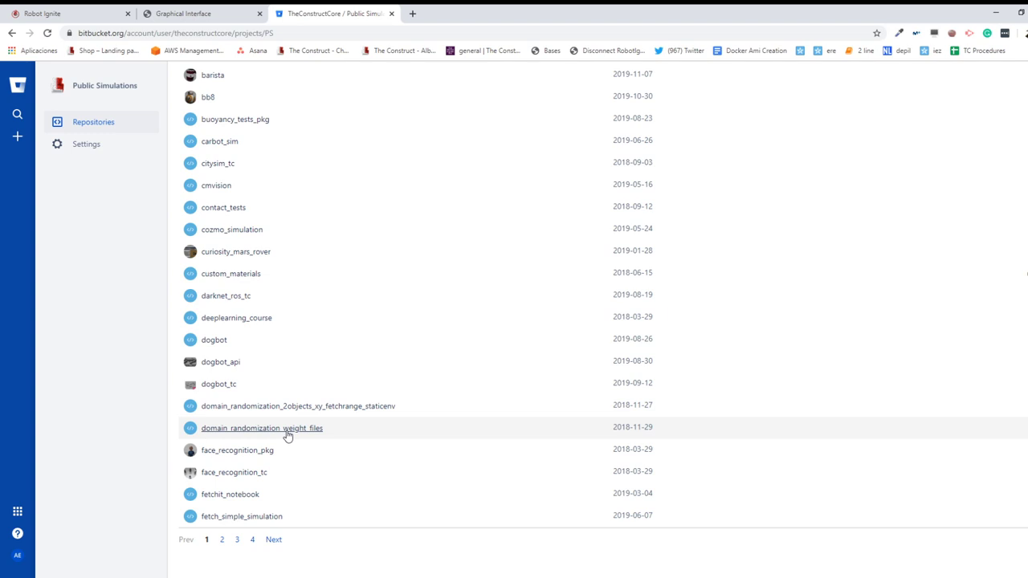
scroll(288, 435, "up", 2)
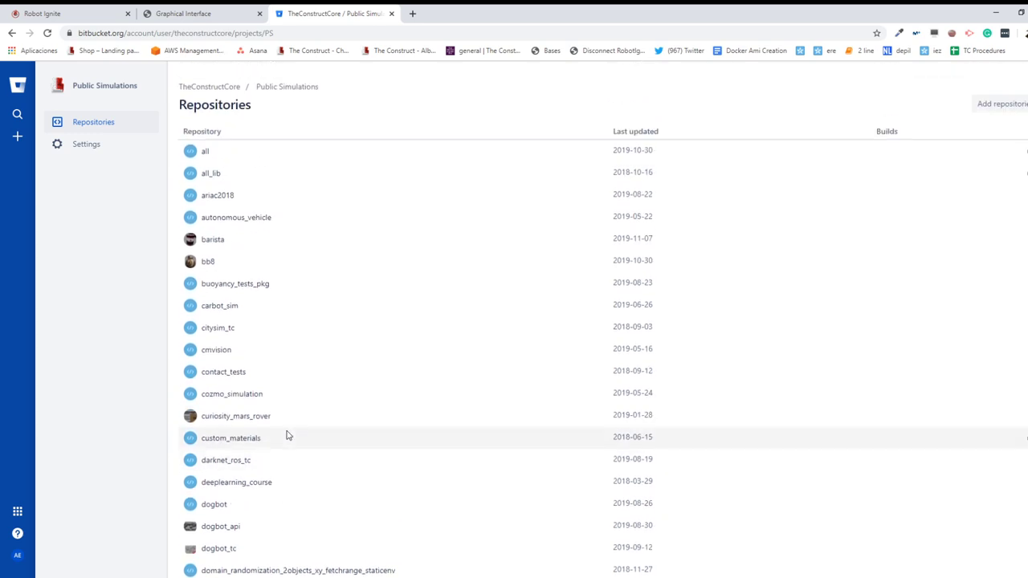
scroll(287, 434, "down", 2)
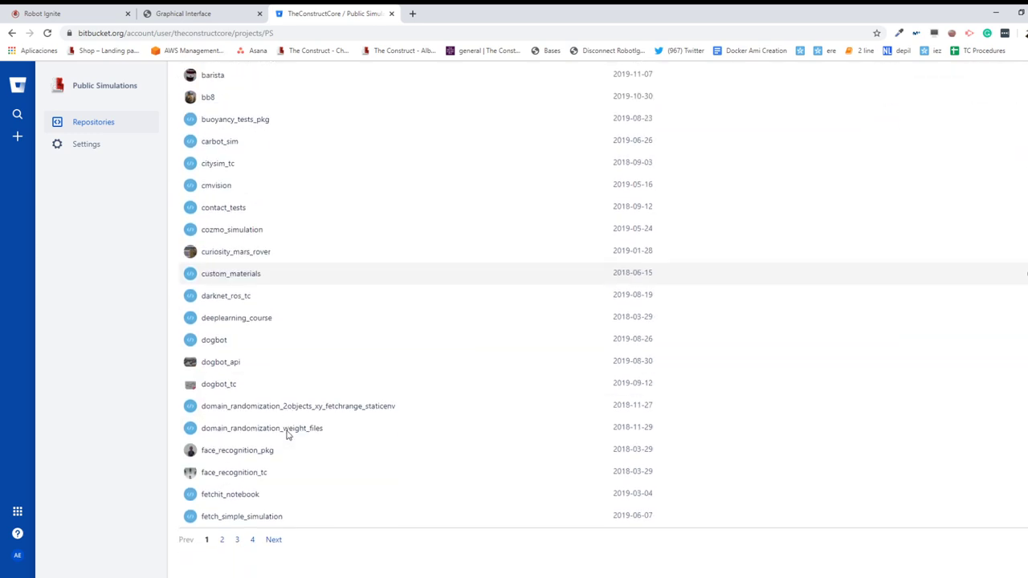
left_click(252, 541)
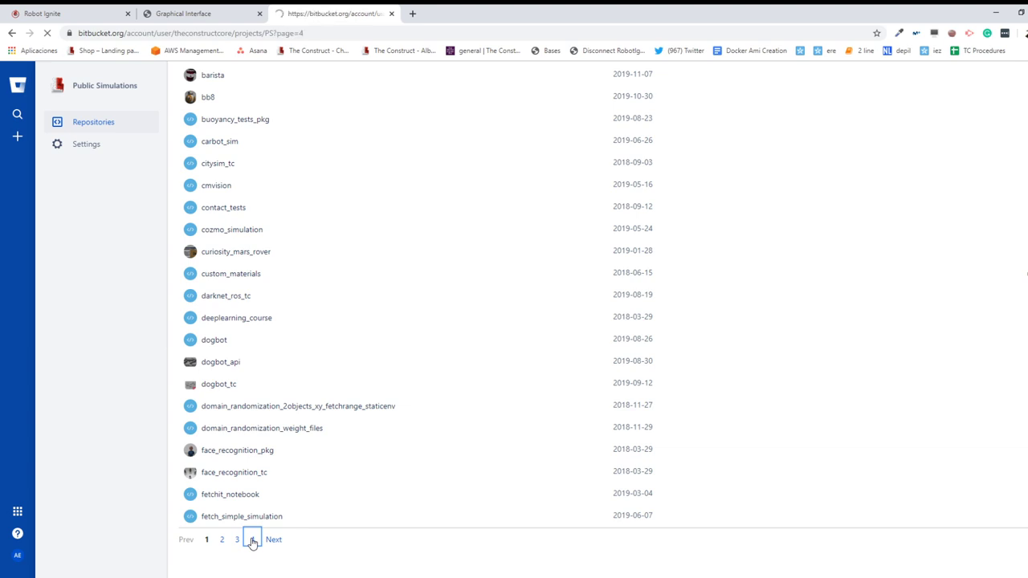
scroll(251, 542, "down", 1)
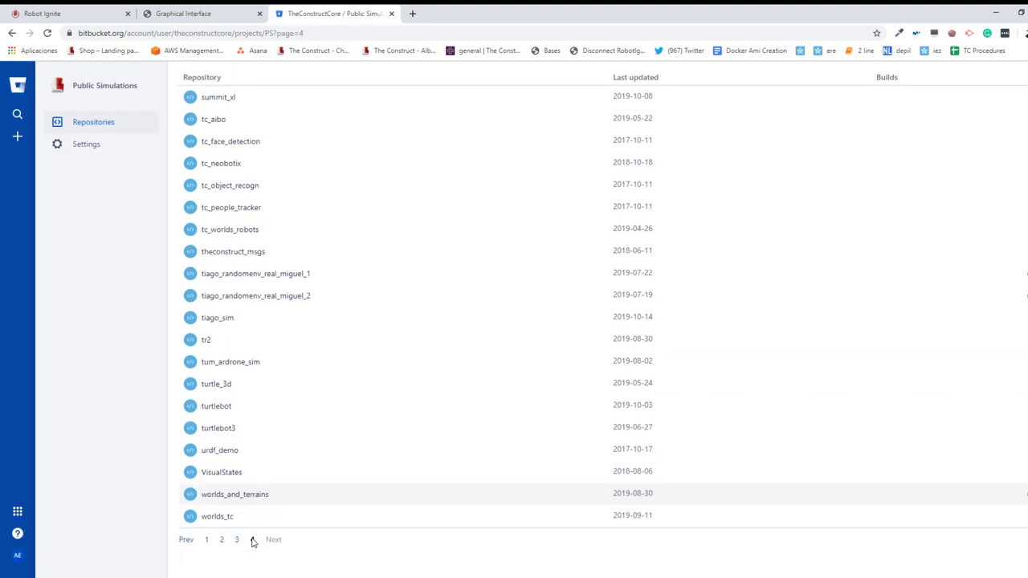
scroll(315, 342, "up", 1)
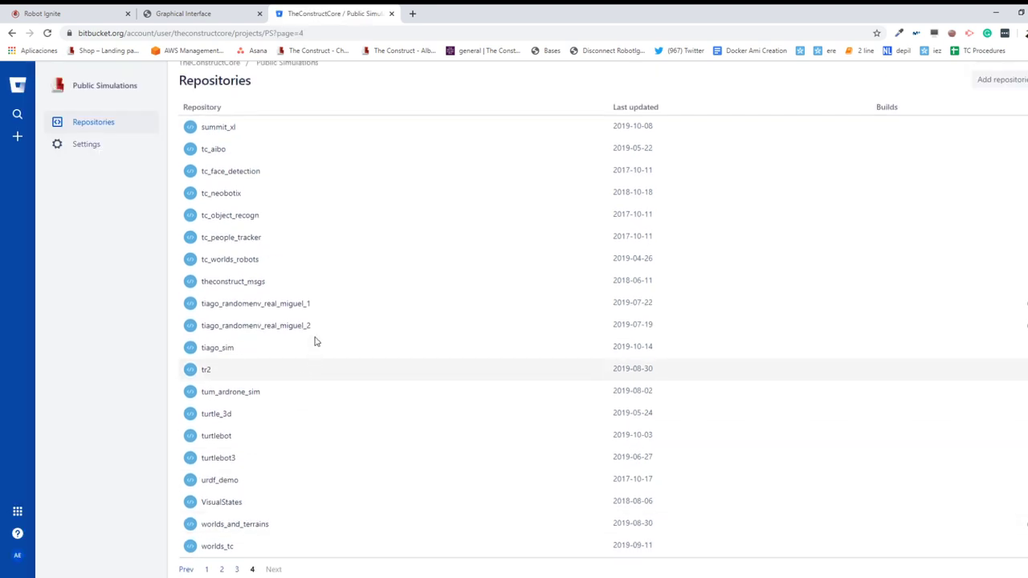
left_click(237, 569)
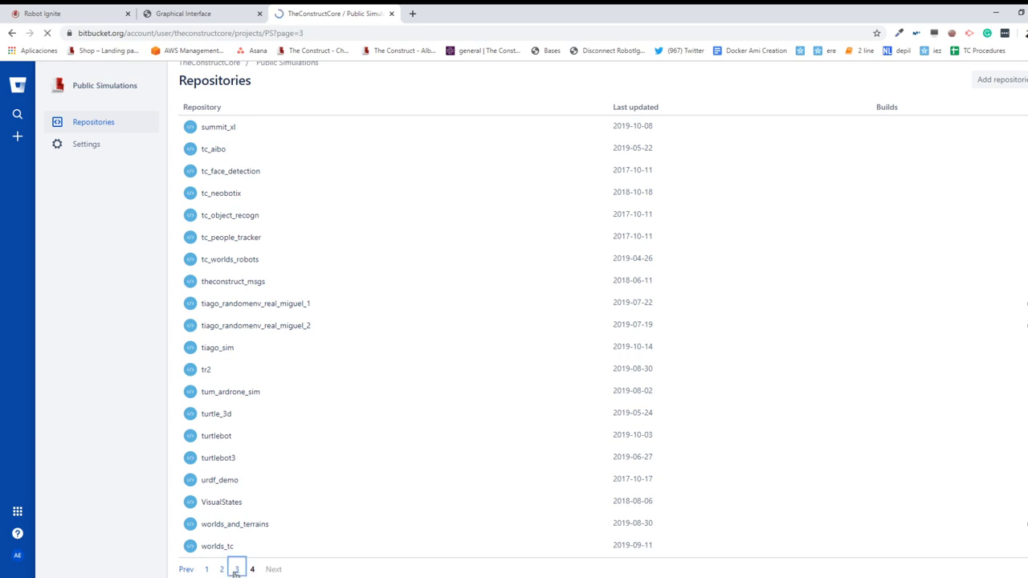
scroll(340, 342, "down", 3)
scroll(341, 343, "down", 1)
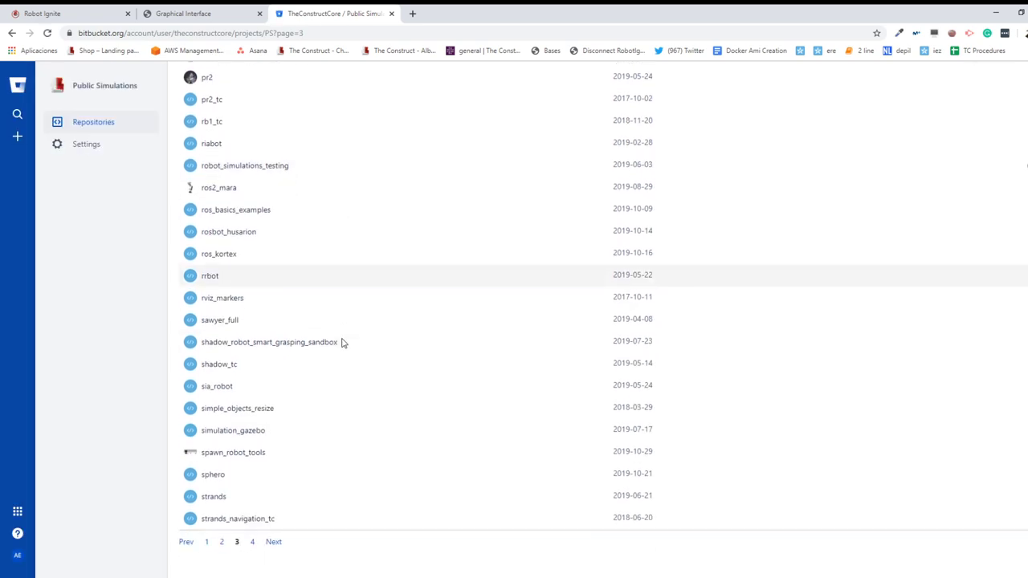
left_click(261, 343)
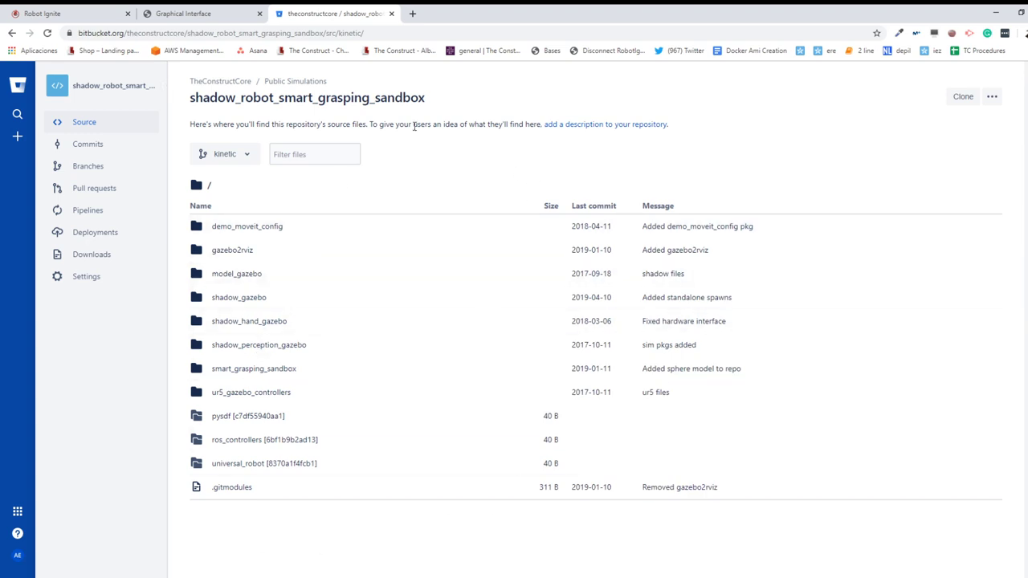
- Compare the Robot Ignite simulation with the repository, orbiting the robot and table view
left_click(44, 14)
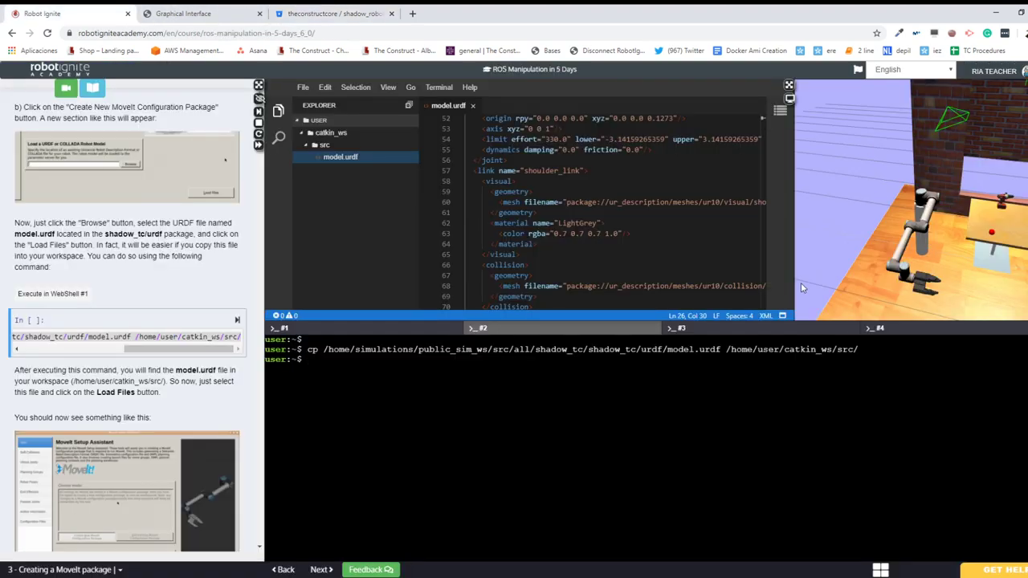
left_click(334, 16)
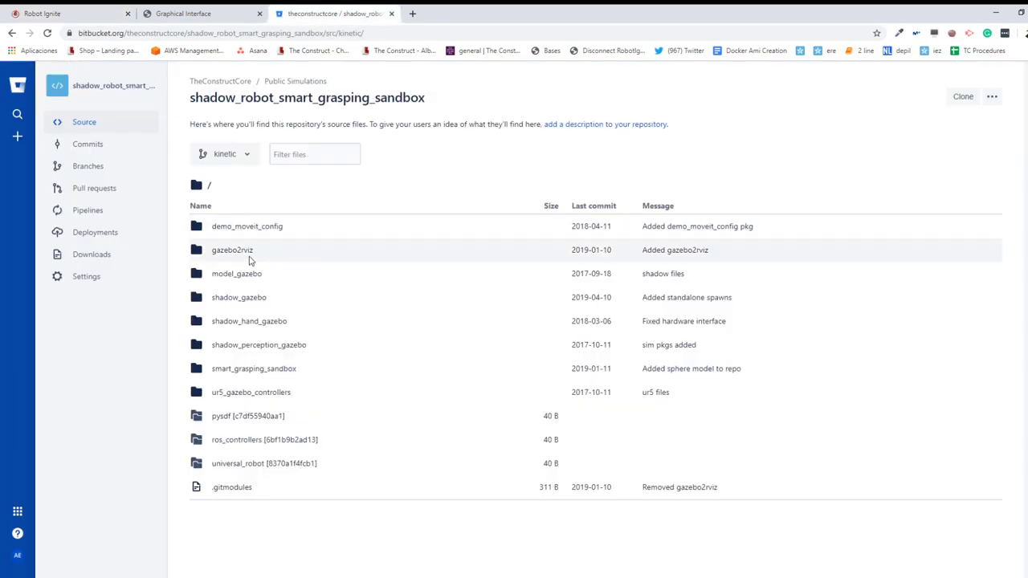
left_click(44, 14)
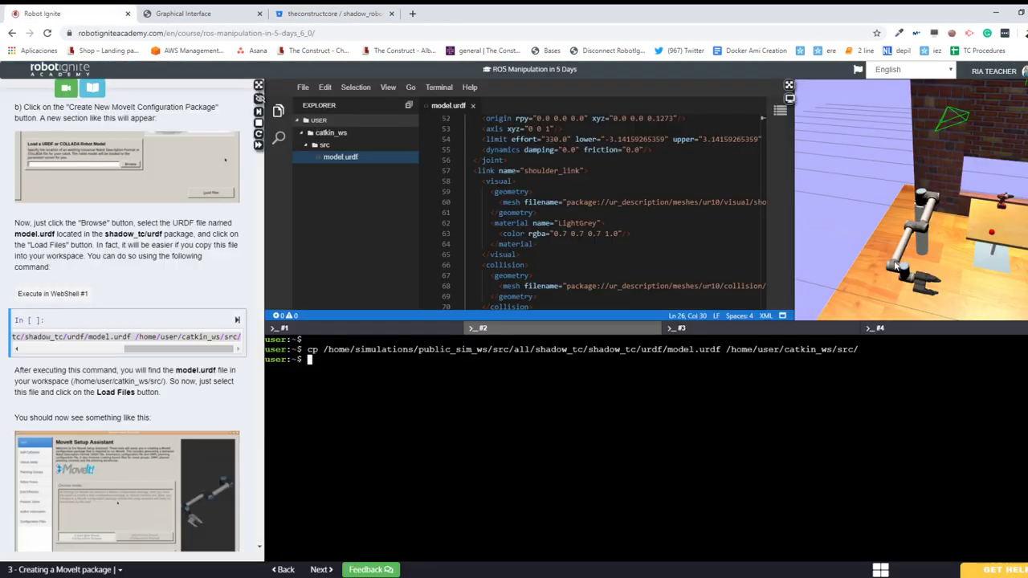
left_click_drag(935, 274, 924, 274)
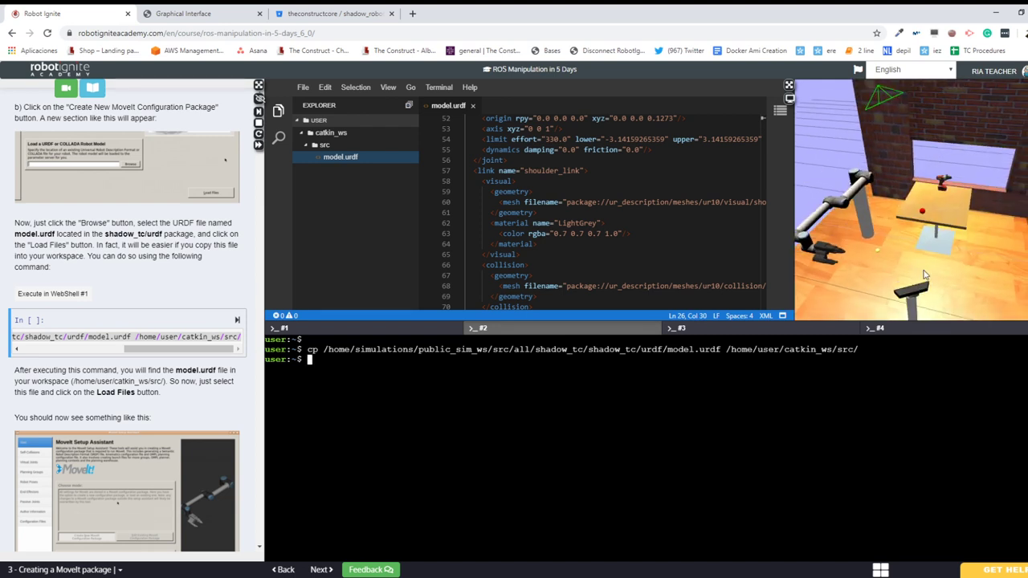
left_click(328, 13)
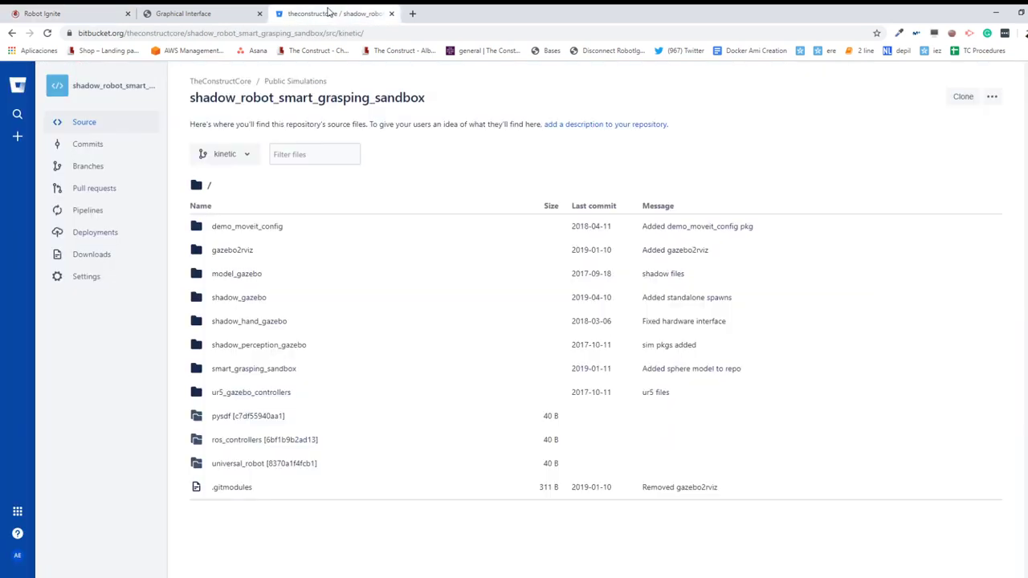
- Browse into shadow_gazebo/launch and highlight the main.launch file name
left_click(232, 298)
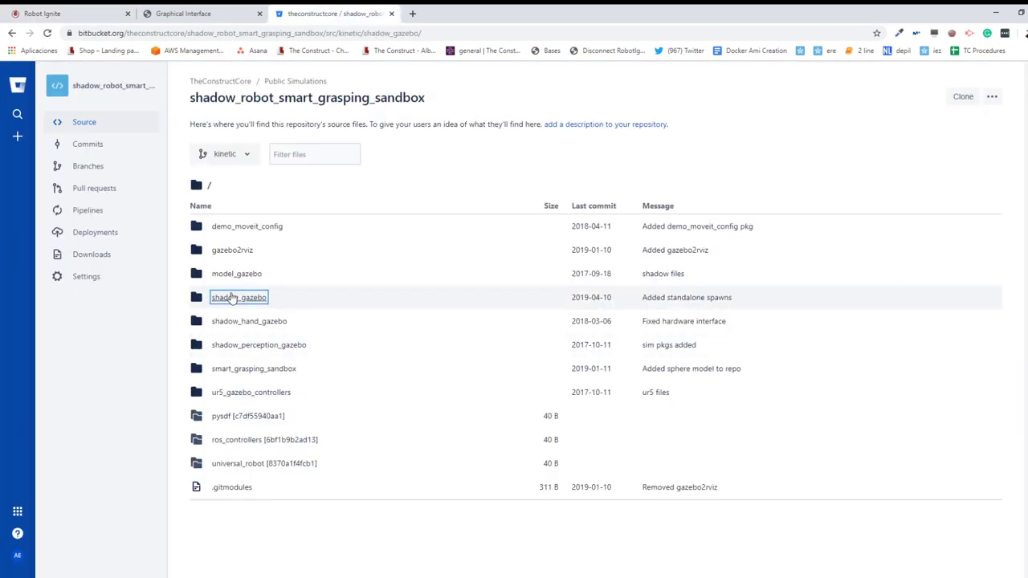
left_click(218, 252)
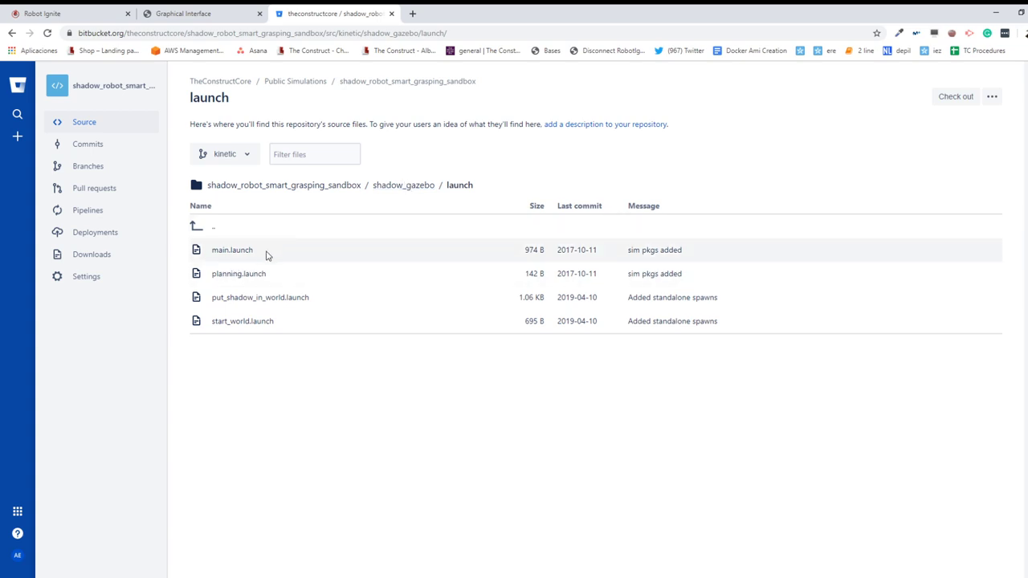
left_click_drag(268, 255, 207, 253)
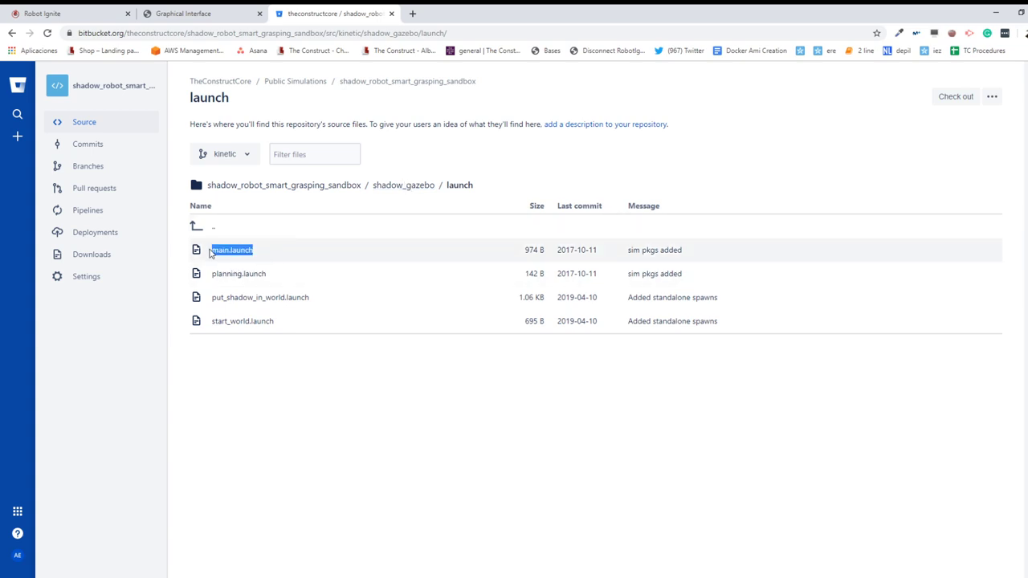
left_click(342, 496)
- Return to the repository's top-level listing, checking the course page in between
left_click(42, 11)
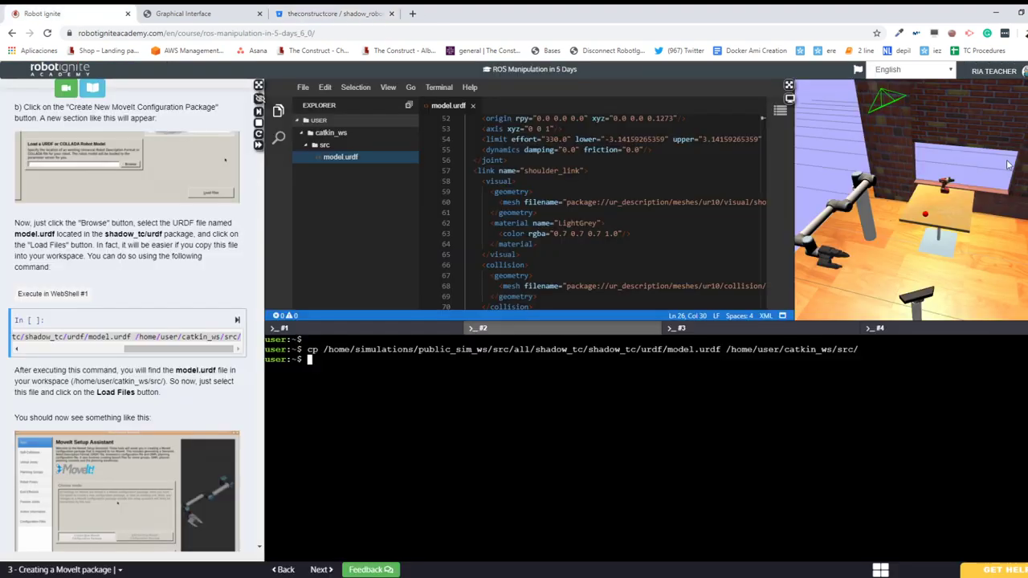
left_click(345, 13)
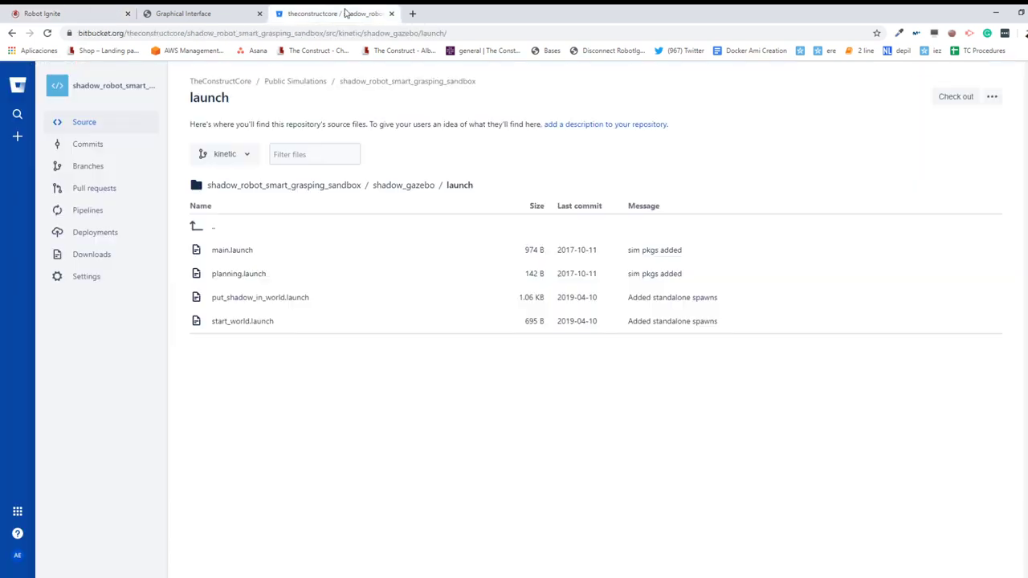
left_click(333, 188)
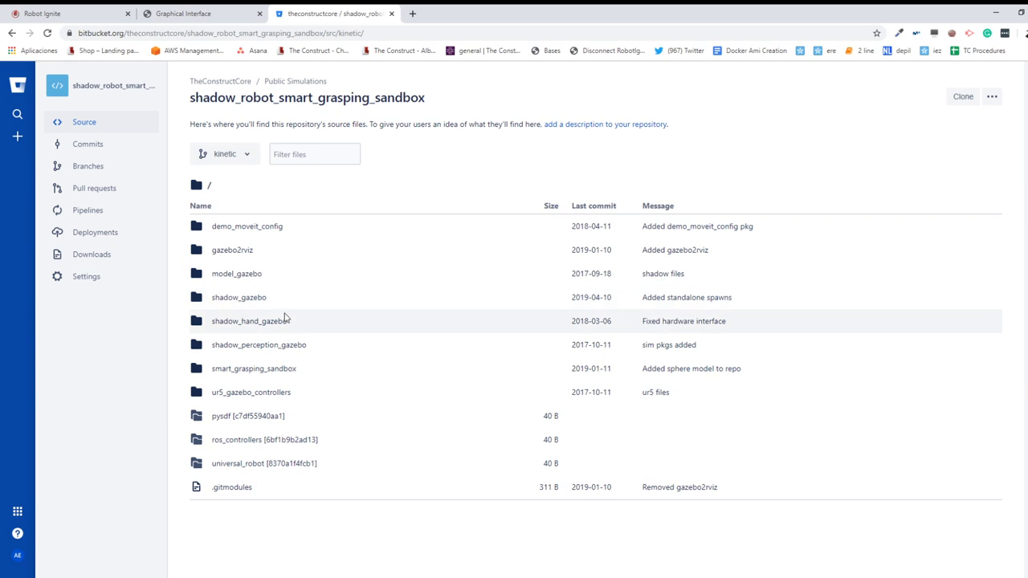
left_click(44, 14)
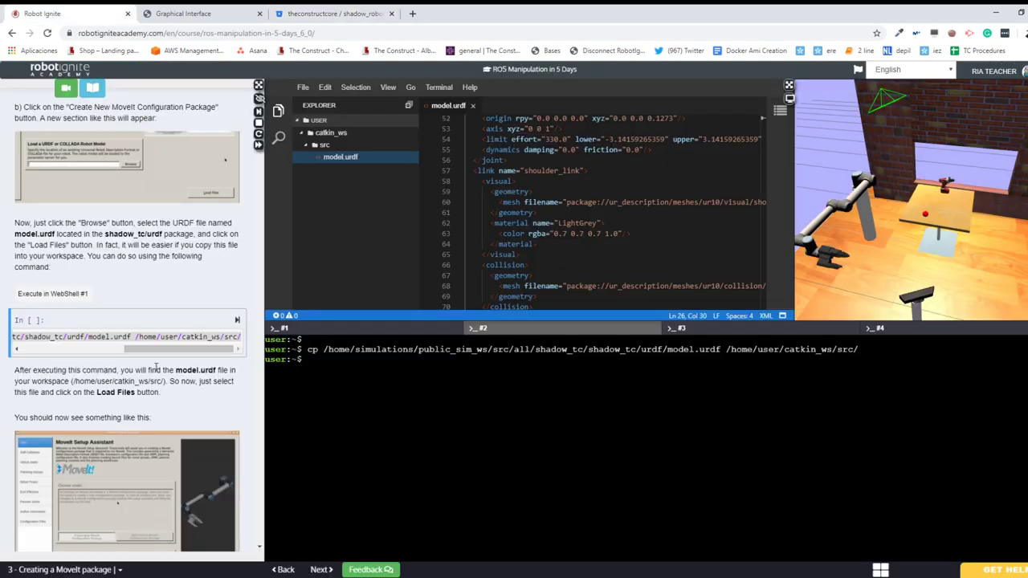
mouse_move(153, 350)
left_mouse_down()
mouse_move(61, 354)
mouse_move(140, 351)
left_mouse_up()
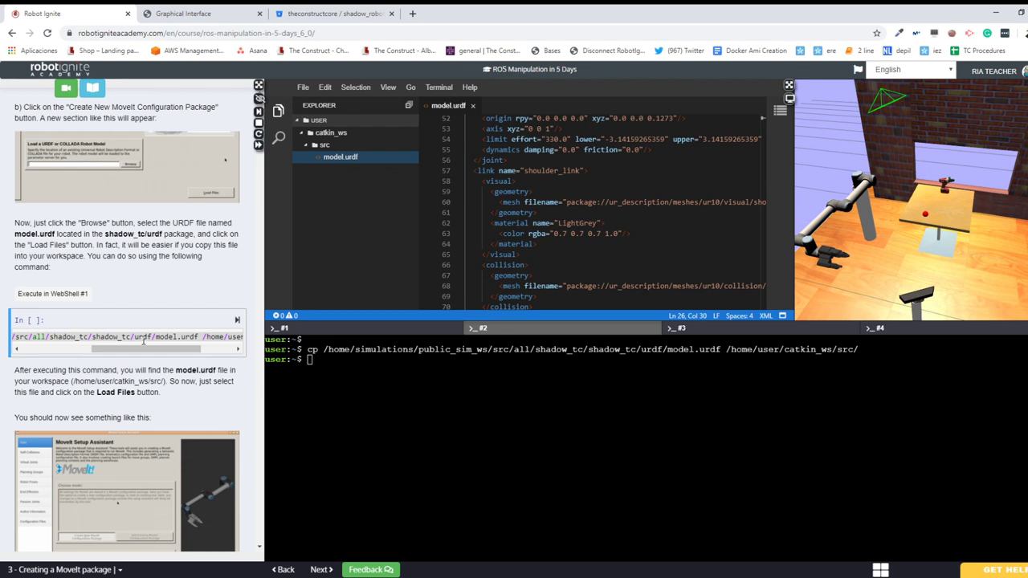
left_click(334, 14)
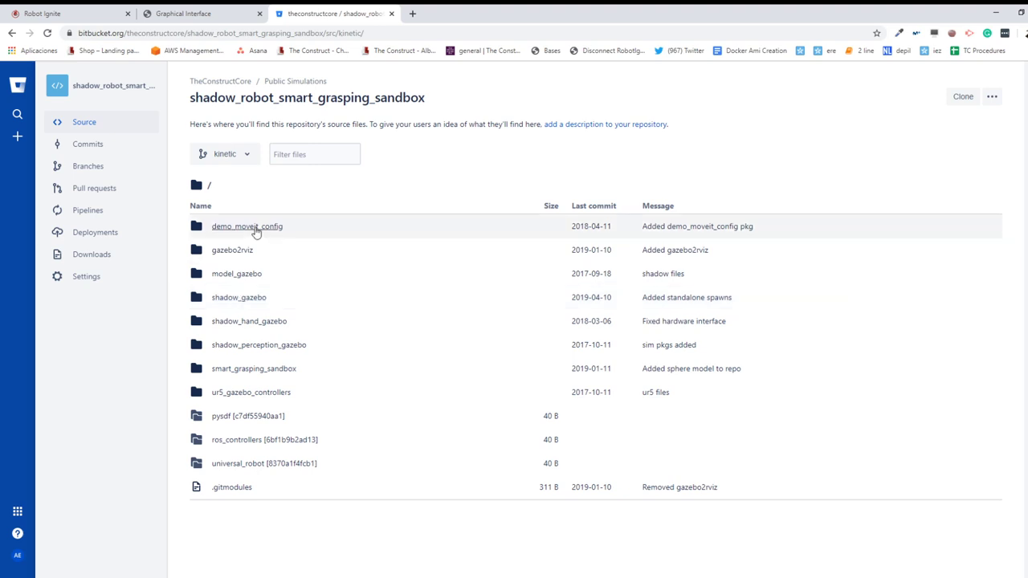
- Open smart_grasping_sandbox/fh_desc/model.urdf and select its page address
left_click(246, 372)
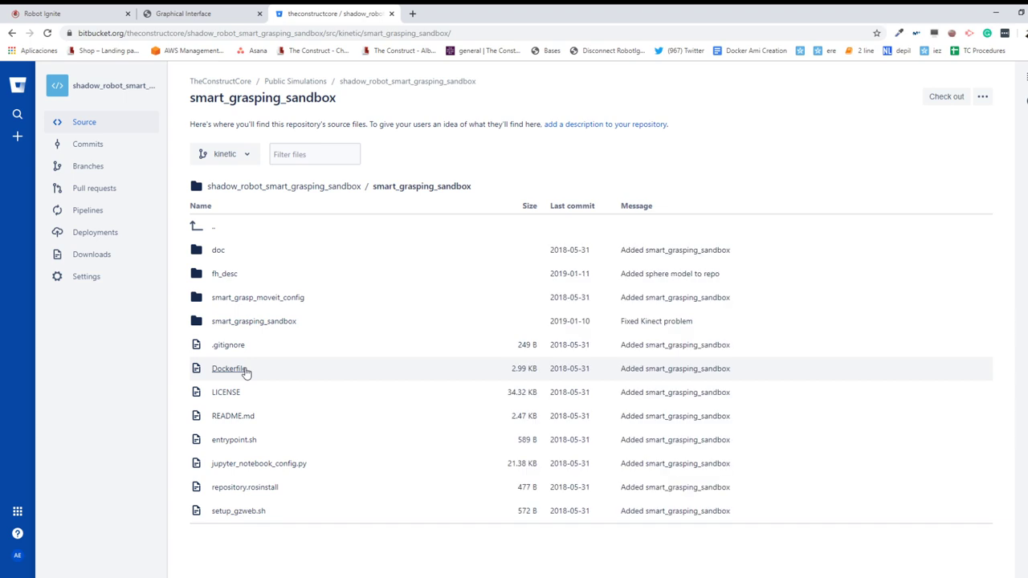
left_click(221, 262)
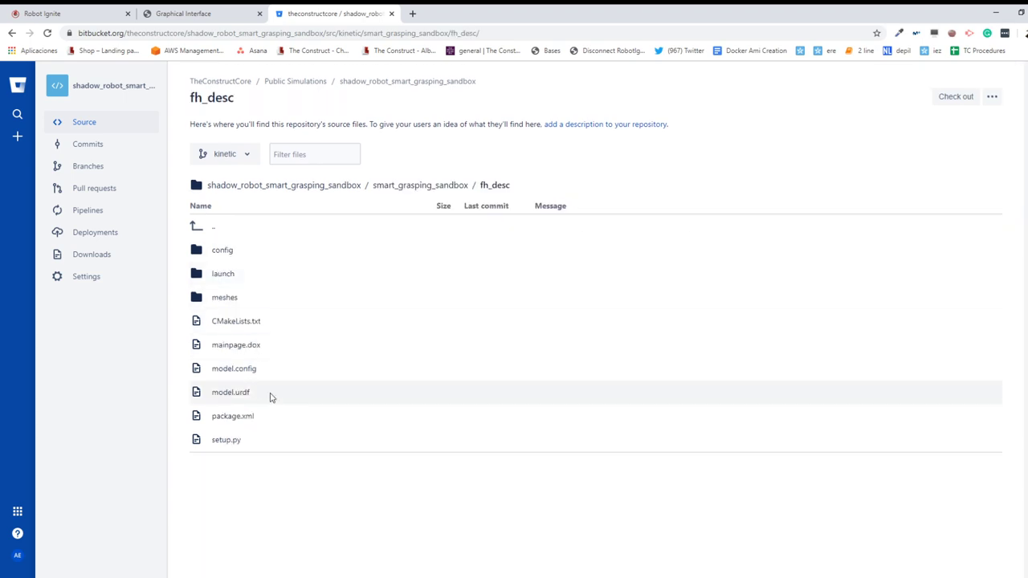
left_click_drag(265, 394, 212, 395)
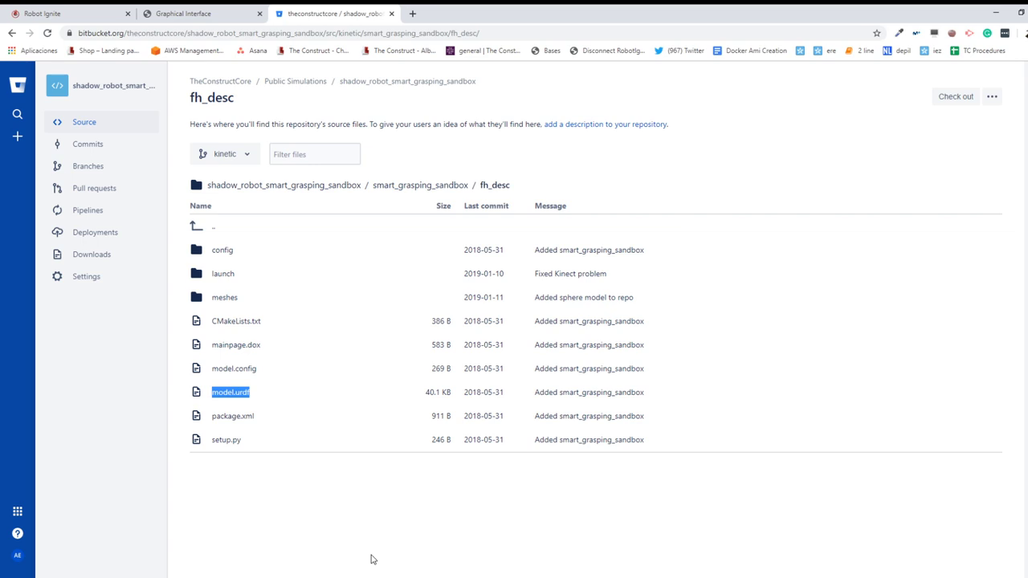
left_click(323, 532)
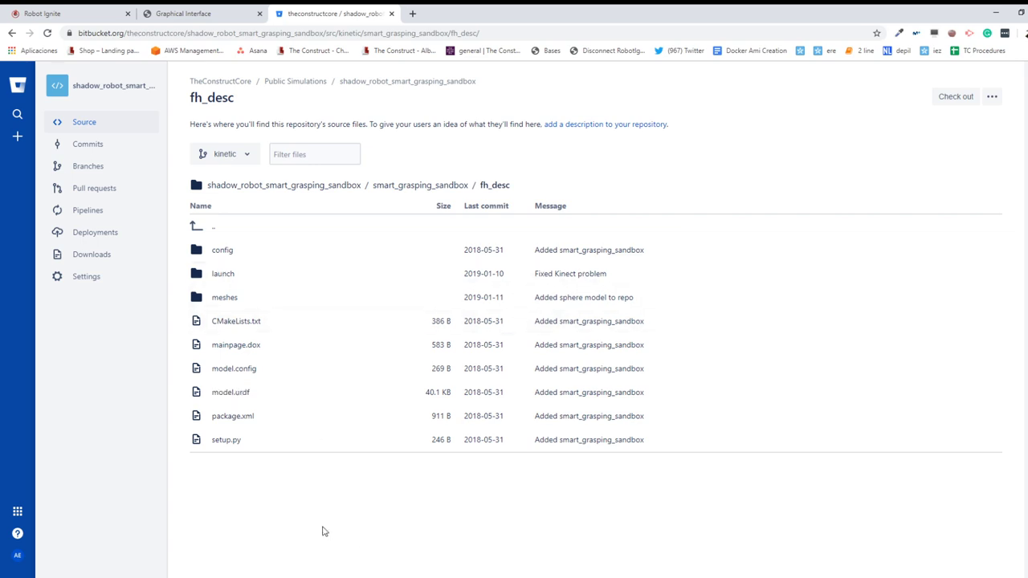
left_click(236, 394)
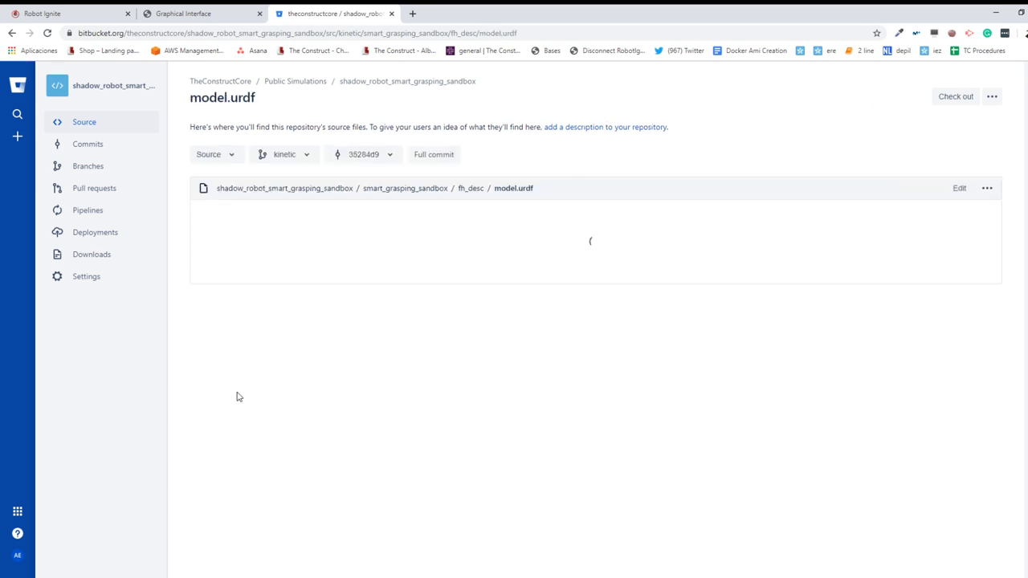
left_click(399, 32)
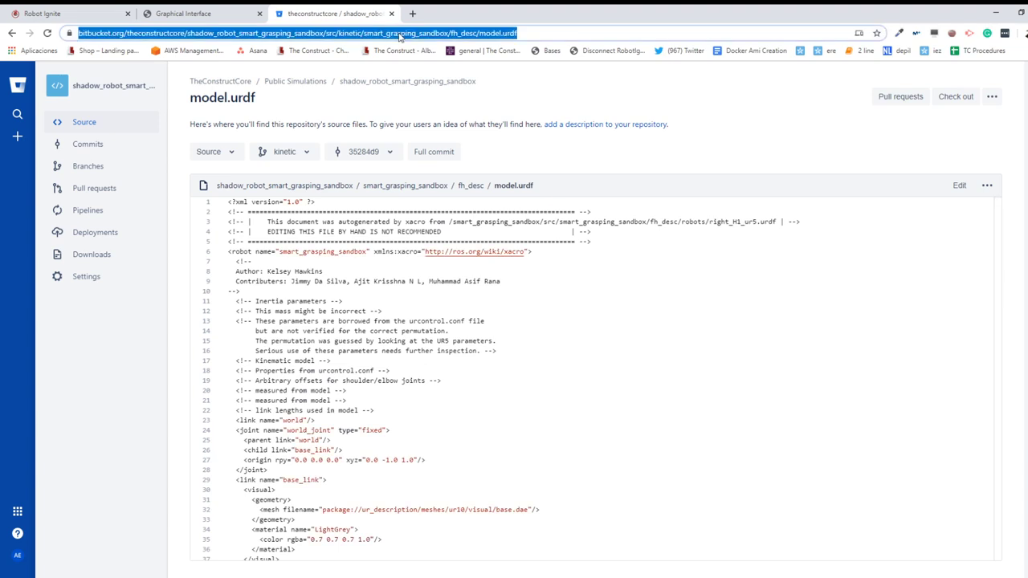
key("alt+Tab")
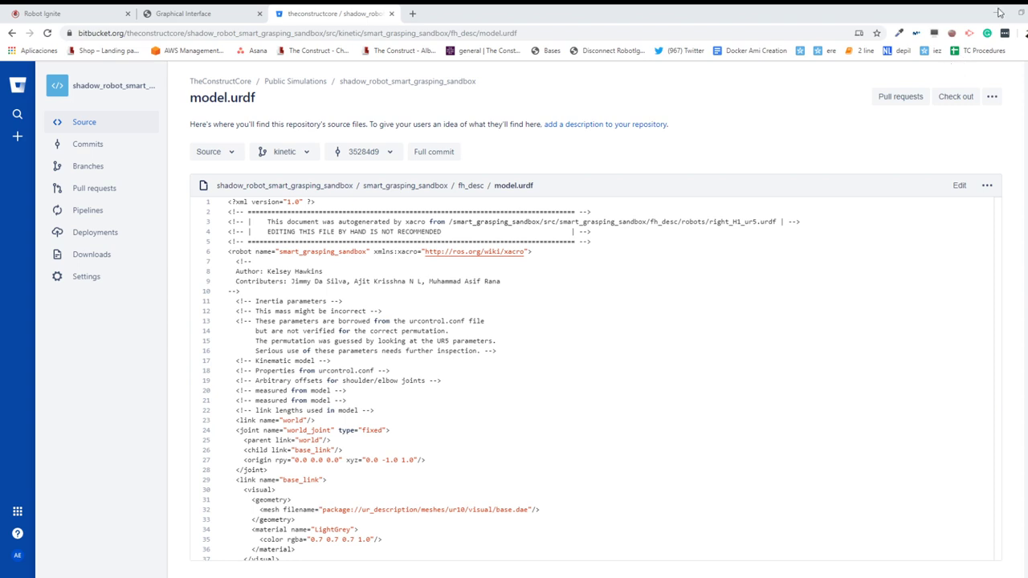
key("ctrl+l")
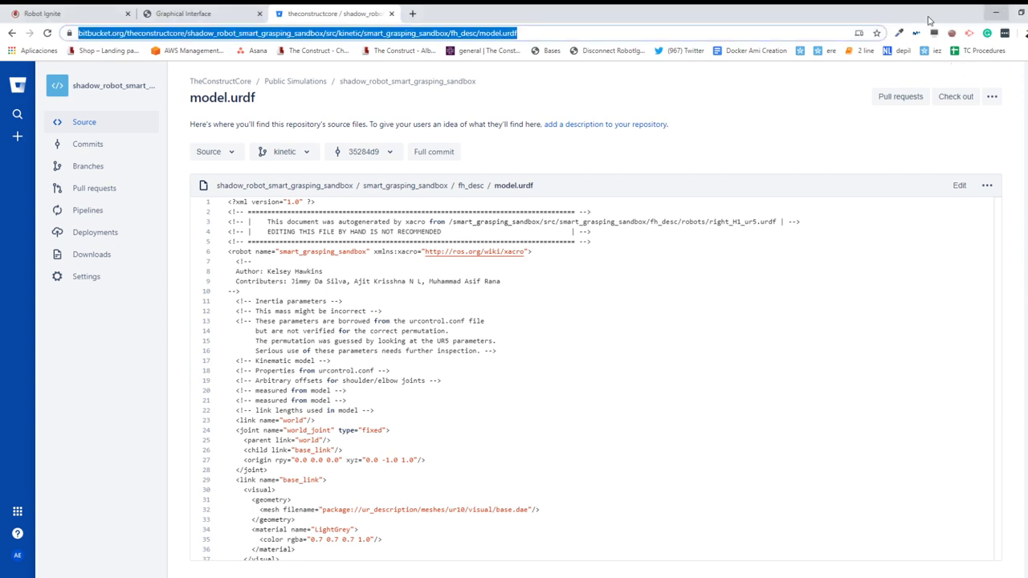
- From the repository root, view and select the git clone command, then dismiss it
left_click(426, 83)
left_click(963, 97)
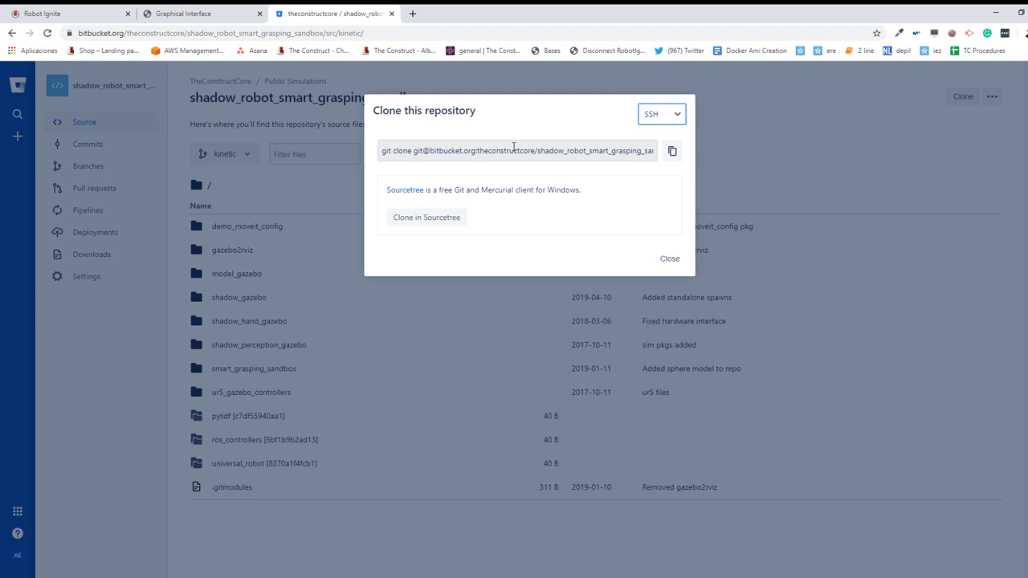
left_click(514, 150)
left_click(668, 259)
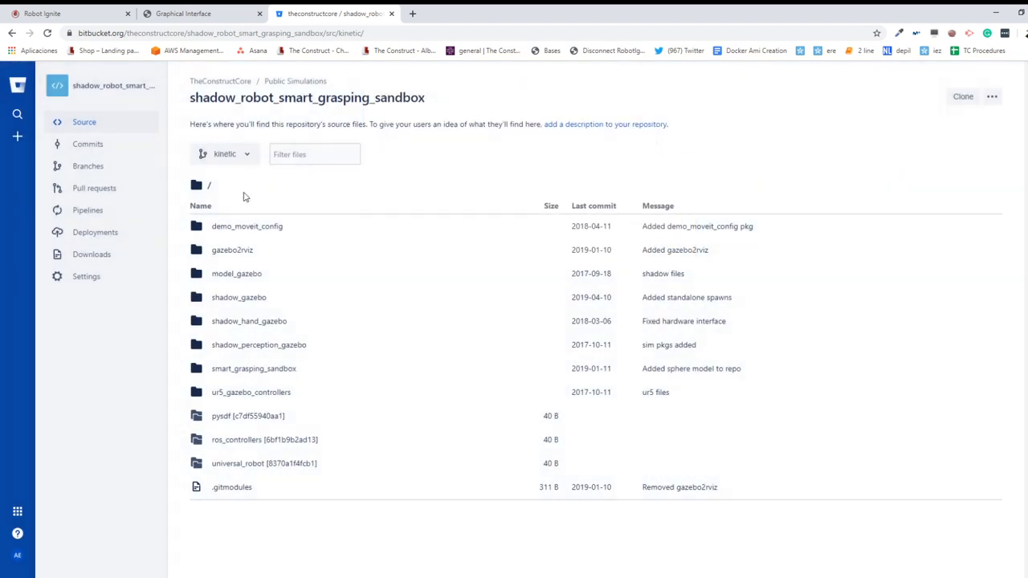
- Inspect the branch list, highlighting kinetic-gazebo7, then return to MoveIt's self-collision results
left_click(217, 161)
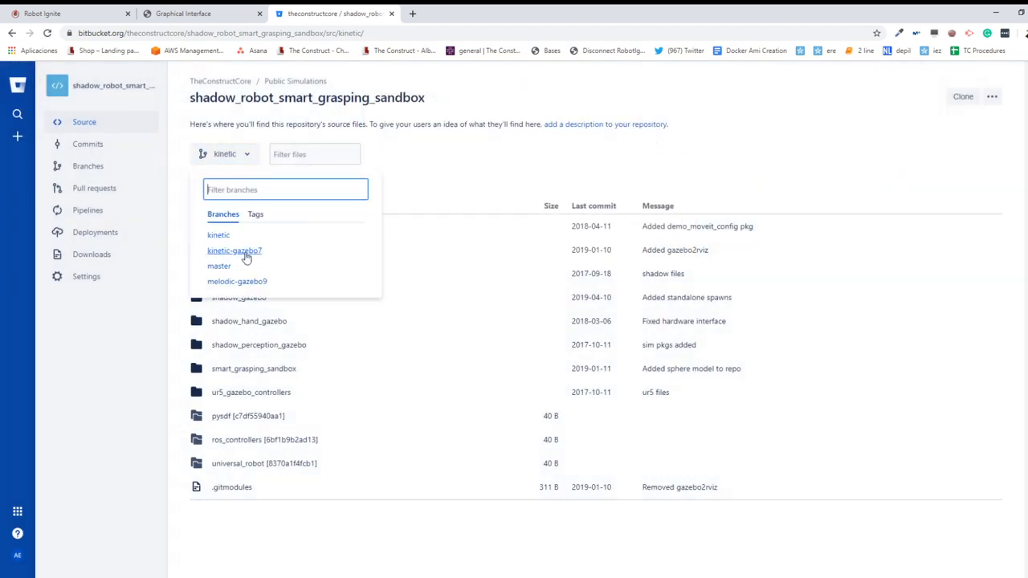
left_click(255, 250)
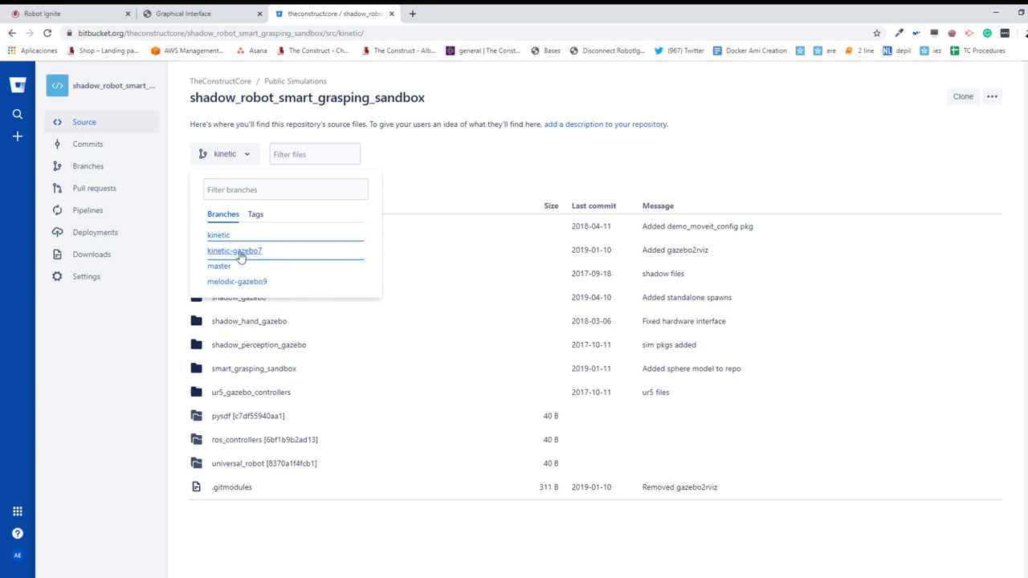
left_click_drag(198, 255, 295, 259)
left_click(455, 294)
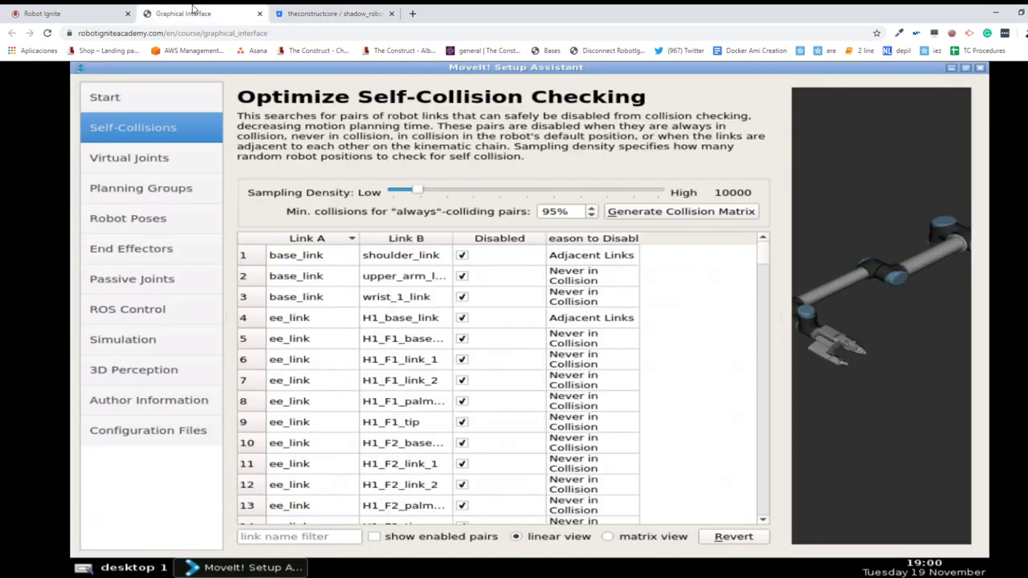
left_click(197, 12)
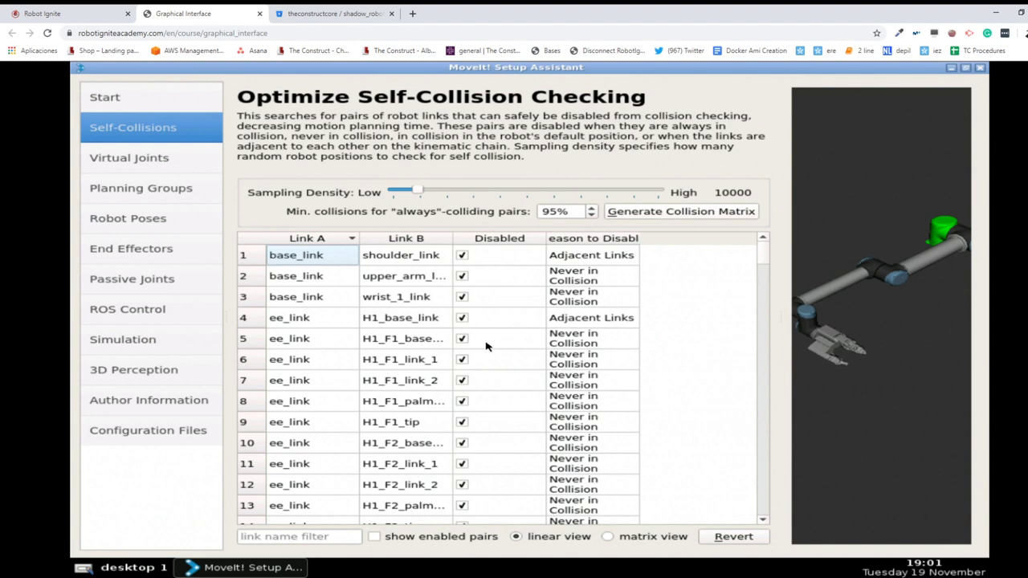
scroll(486, 346, "down", 10)
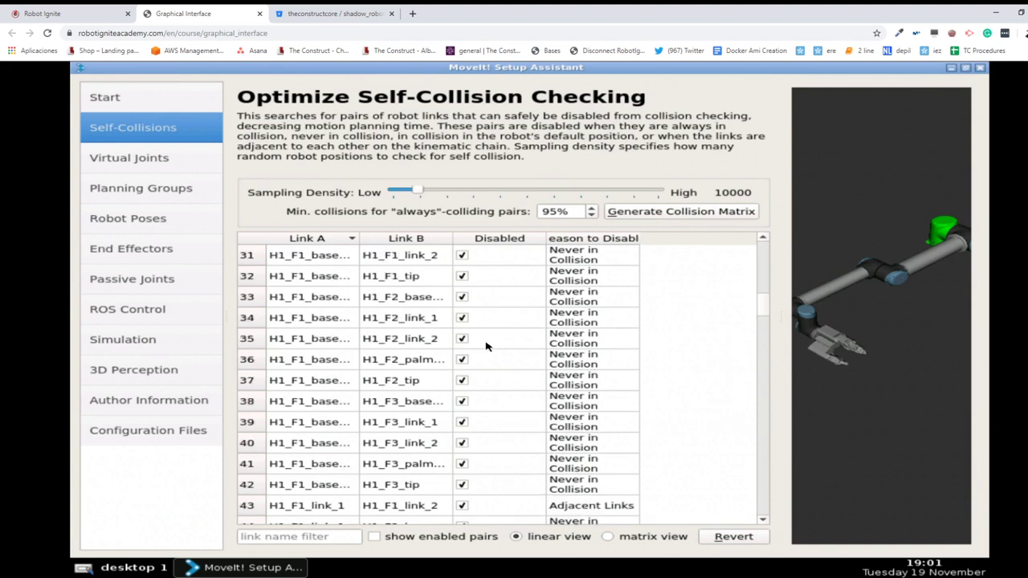
scroll(486, 346, "down", 16)
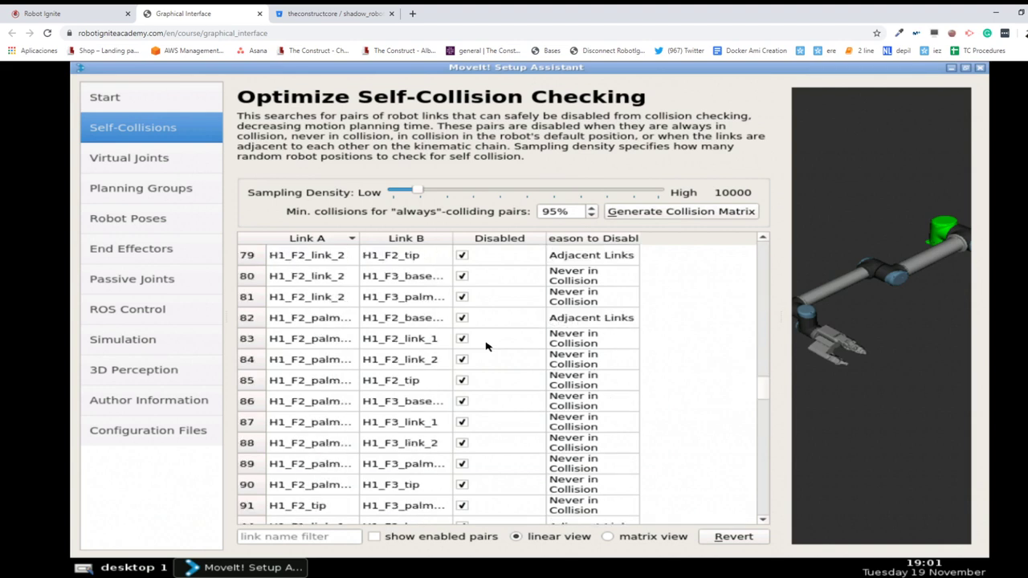
scroll(486, 346, "down", 20)
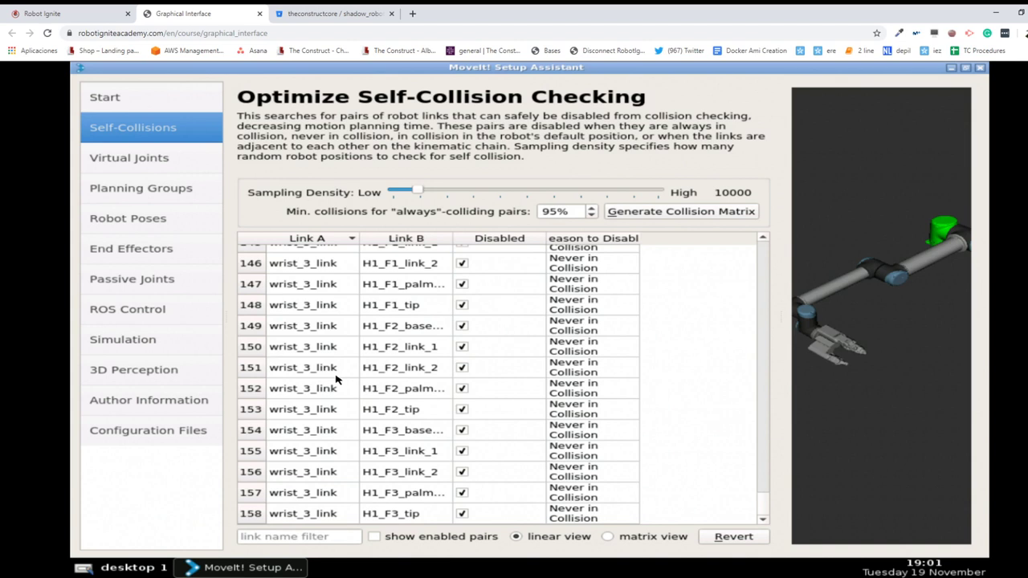
scroll(325, 355, "up", 6)
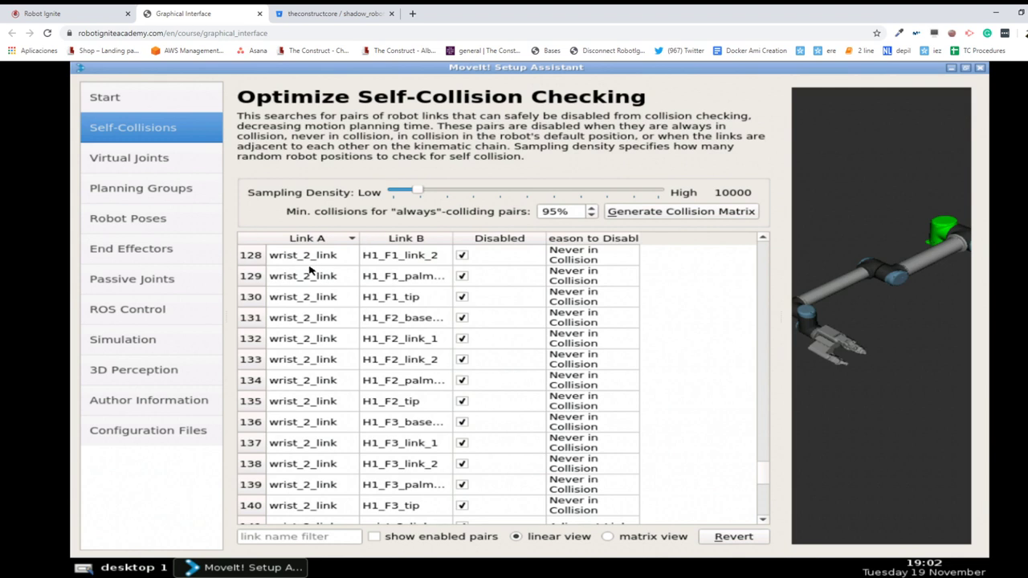
scroll(309, 270, "up", 1)
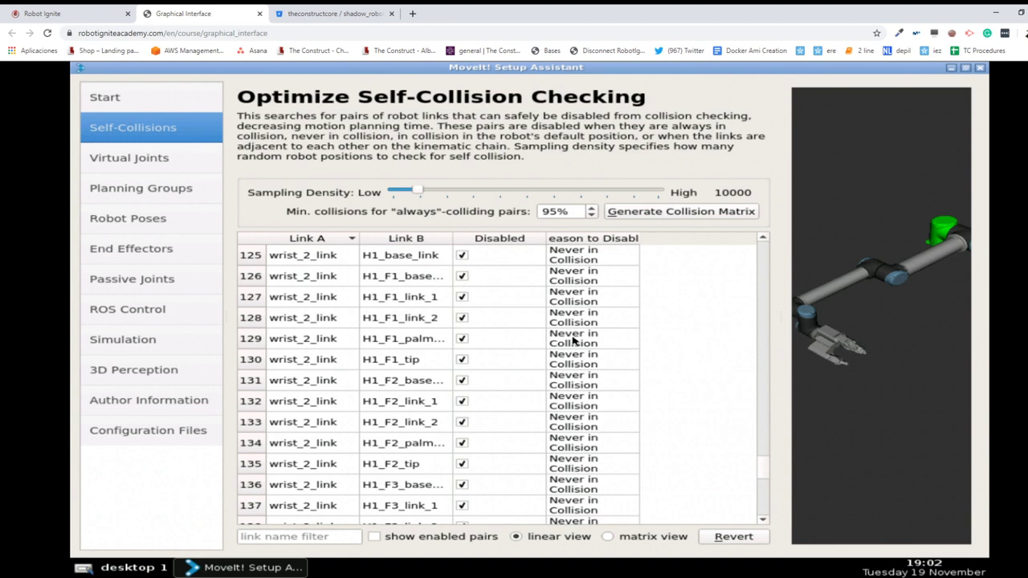
scroll(573, 341, "up", 1)
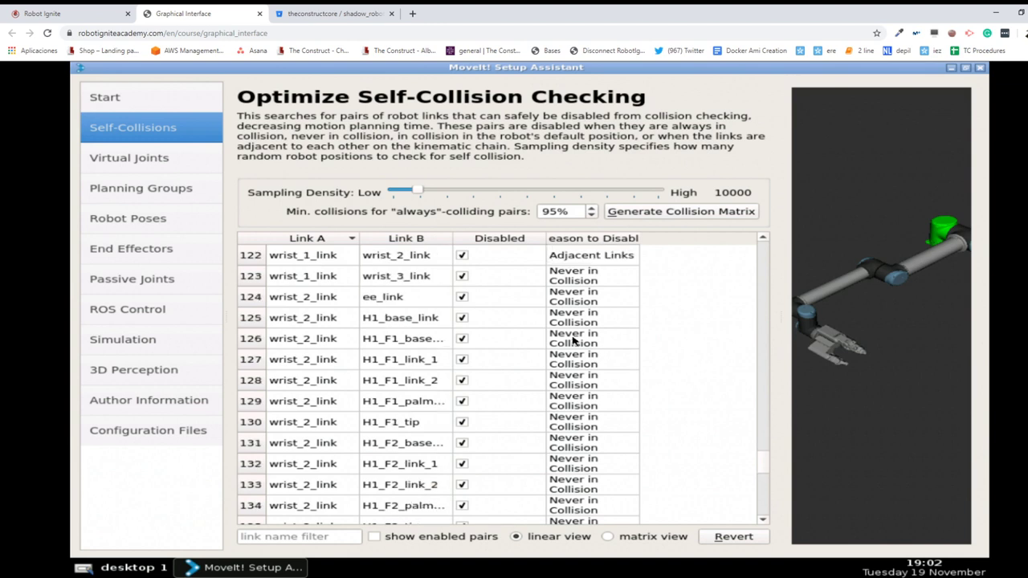
scroll(574, 341, "up", 2)
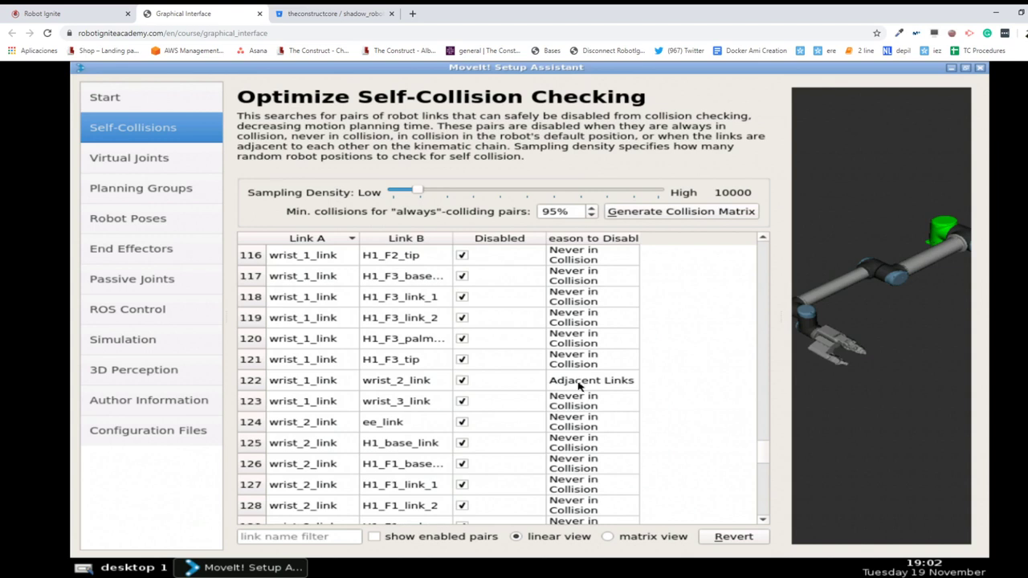
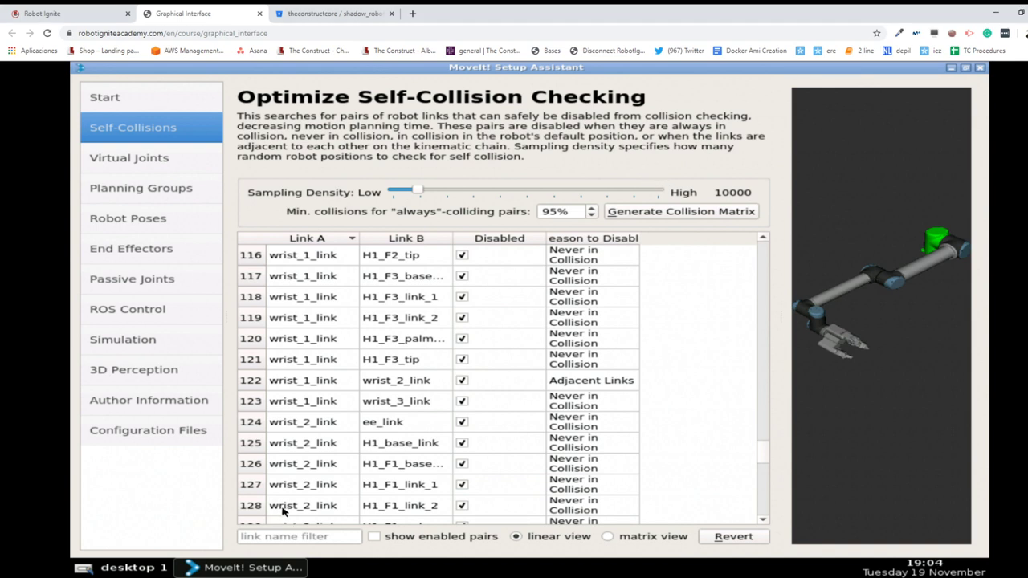
- Go to the Virtual Joints page, then switch to the Robot Ignite course notes
scroll(450, 277, "down", 3)
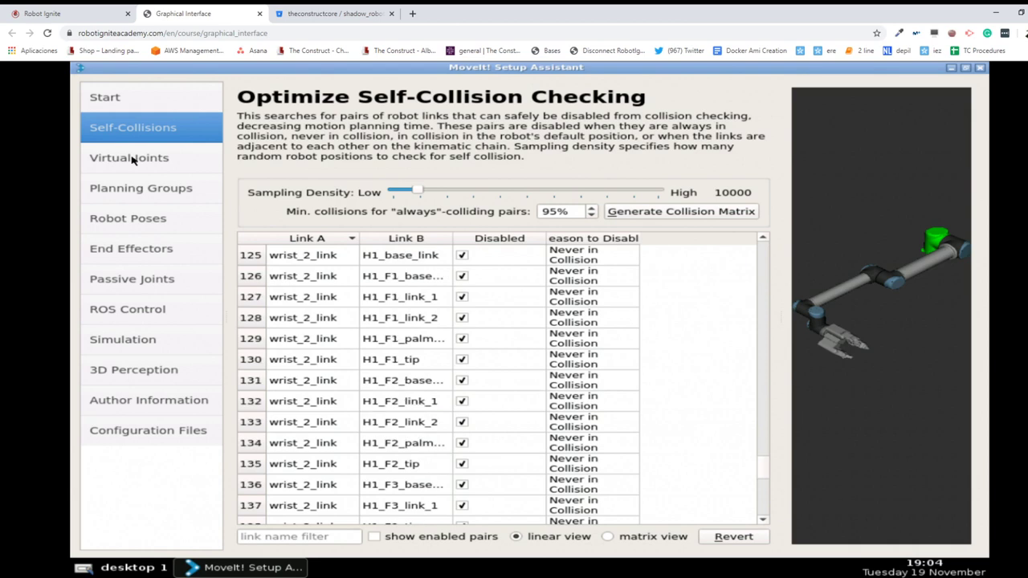
left_click(133, 159)
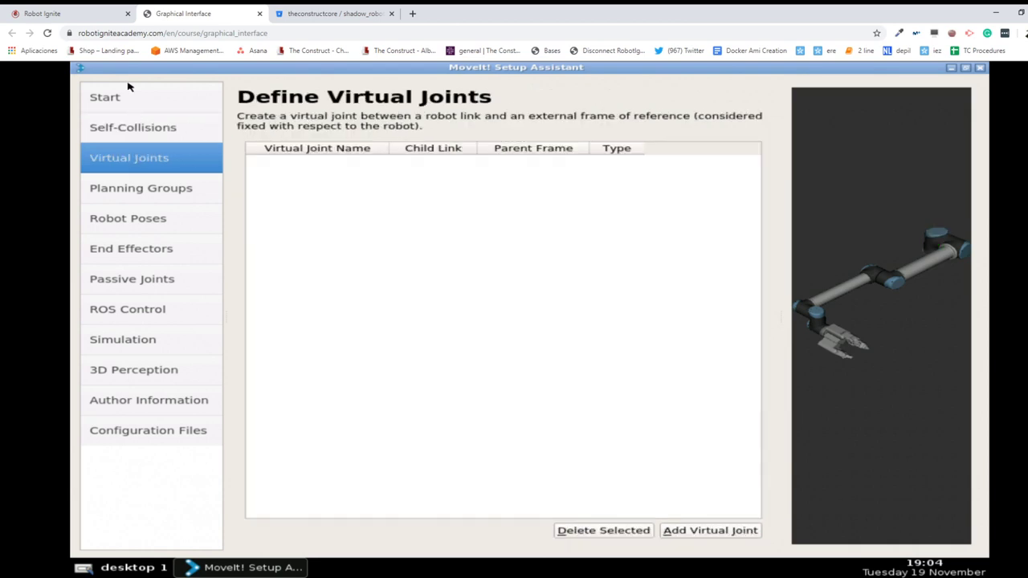
left_click(55, 14)
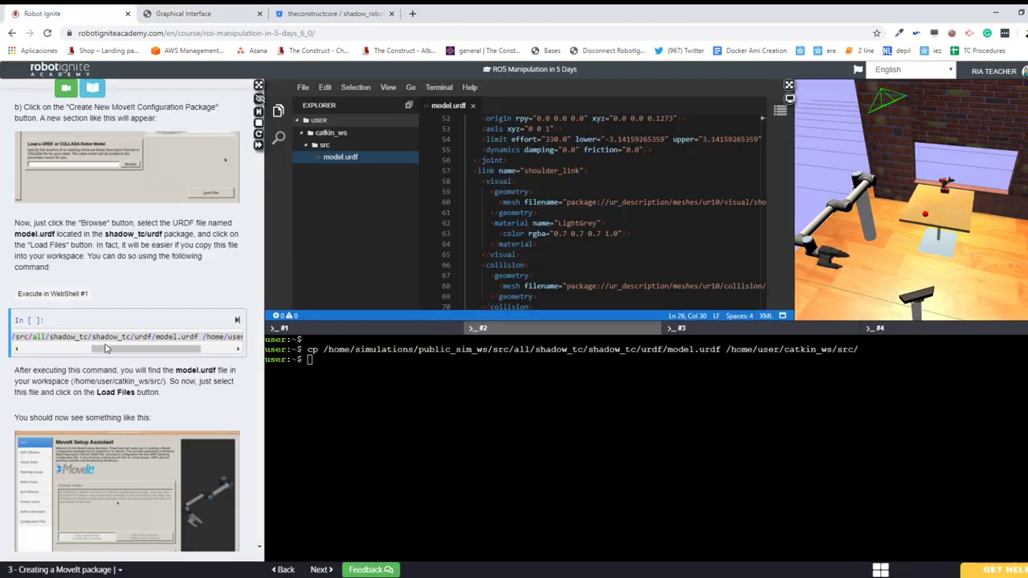
- Read down the course notebook to step d) Virtual Joints, then return to the Setup Assistant
scroll(104, 348, "down", 3)
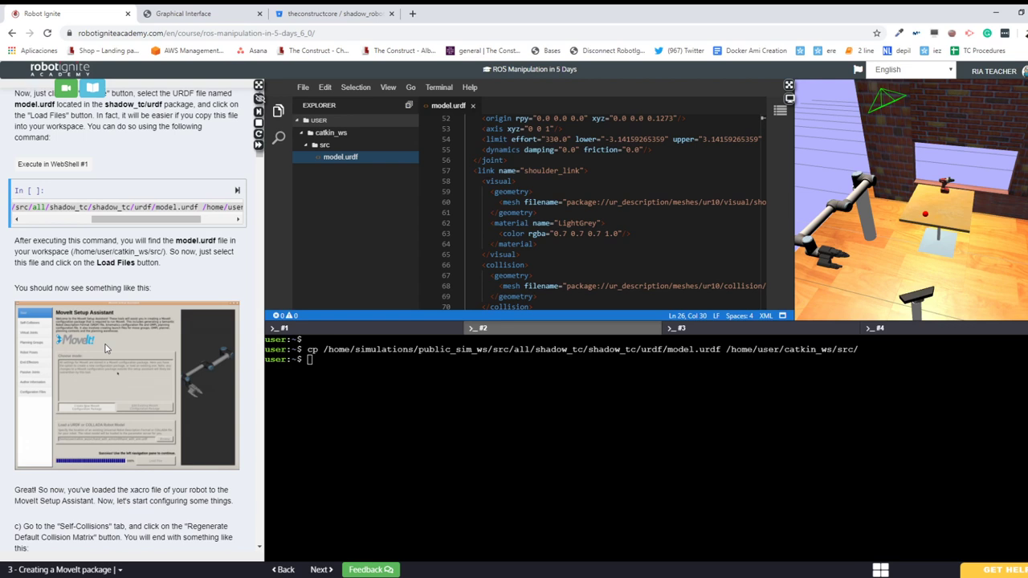
left_click(134, 208)
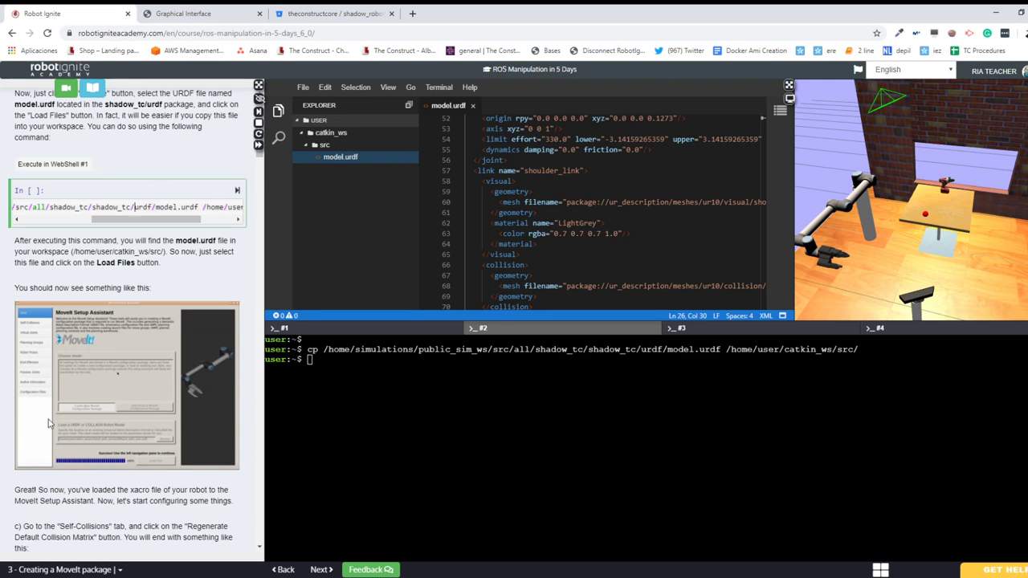
scroll(48, 423, "down", 2)
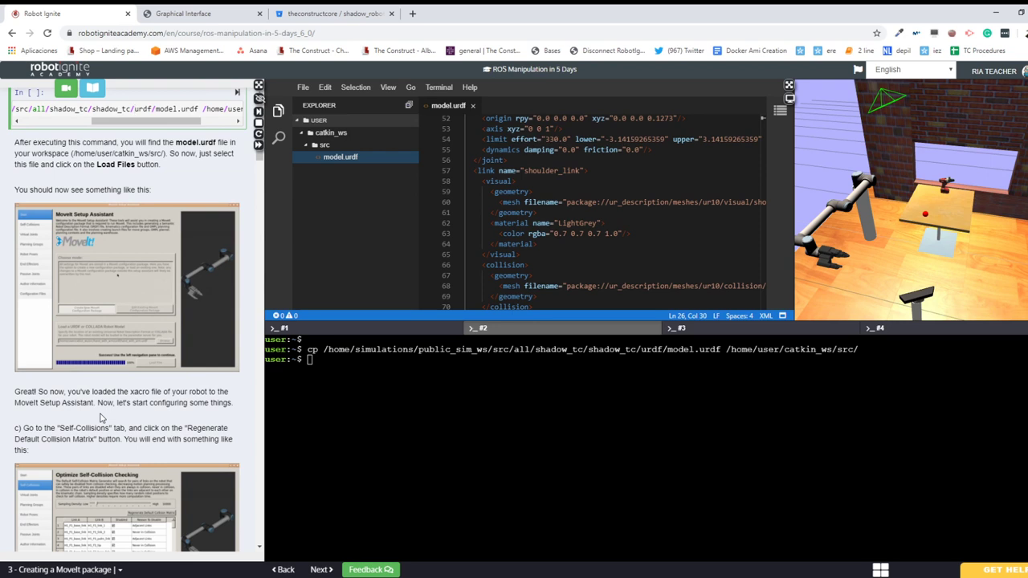
scroll(101, 417, "down", 1)
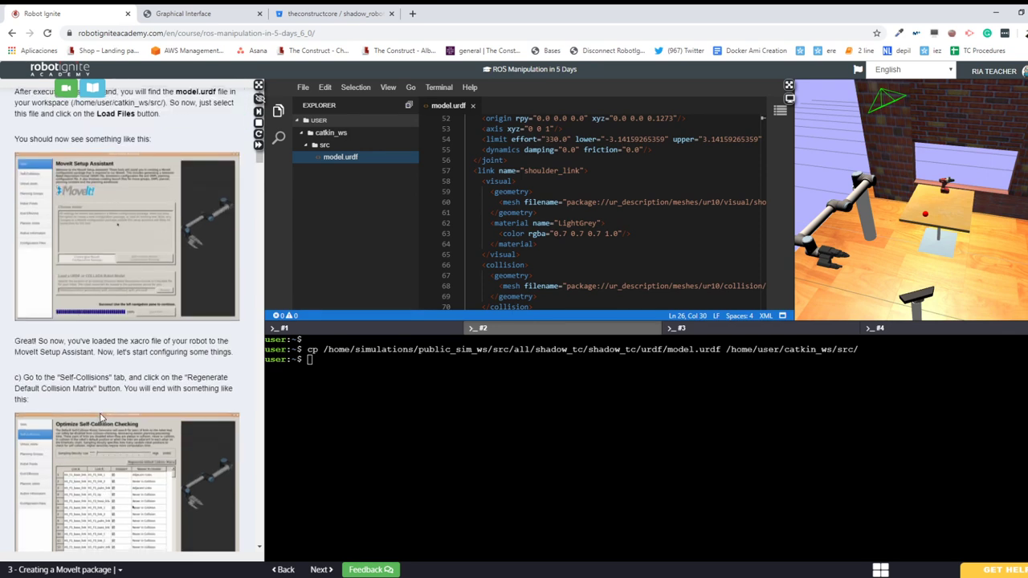
scroll(100, 416, "down", 1)
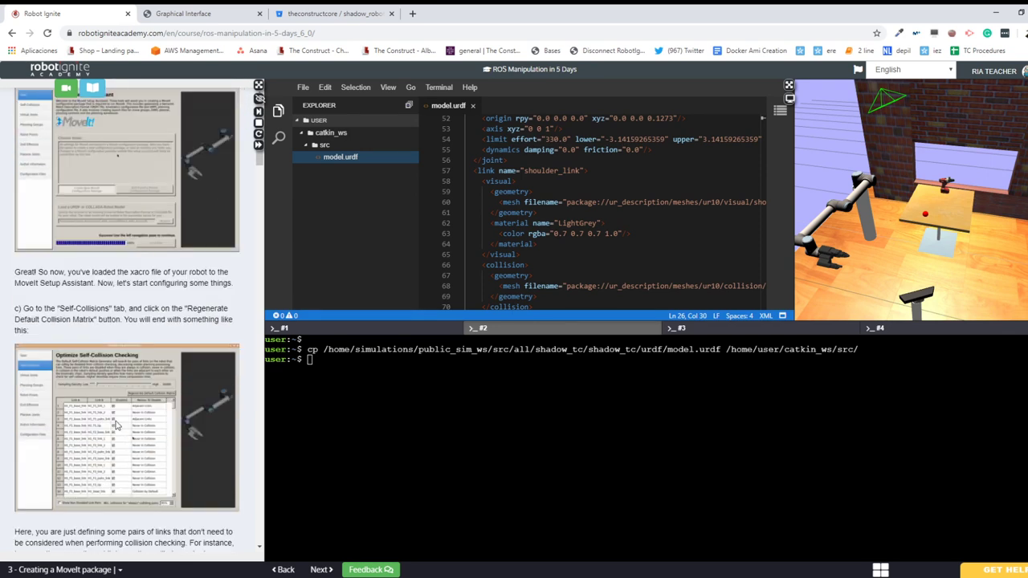
scroll(116, 426, "down", 2)
scroll(116, 426, "down", 1)
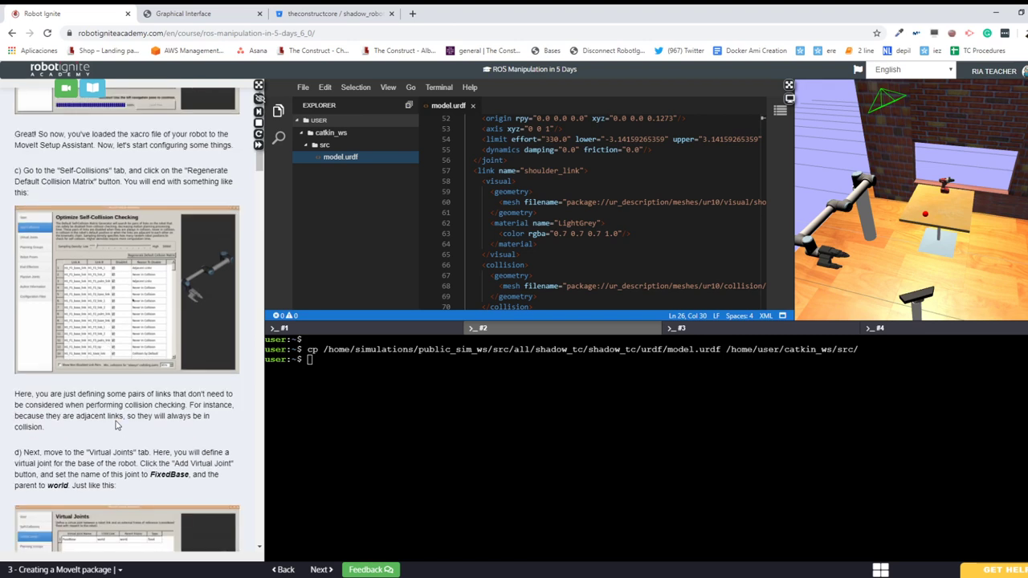
scroll(116, 426, "down", 2)
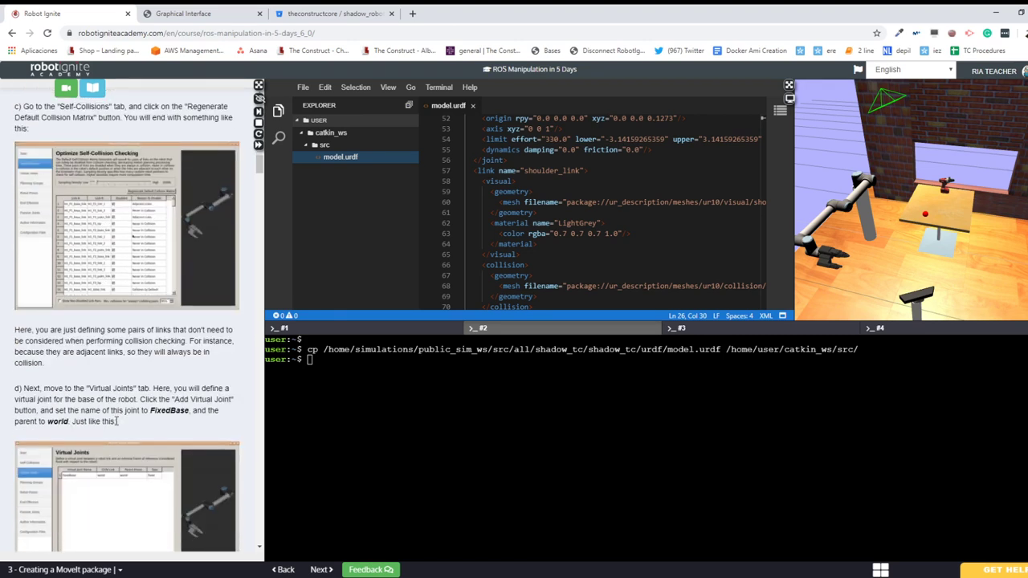
scroll(116, 421, "down", 2)
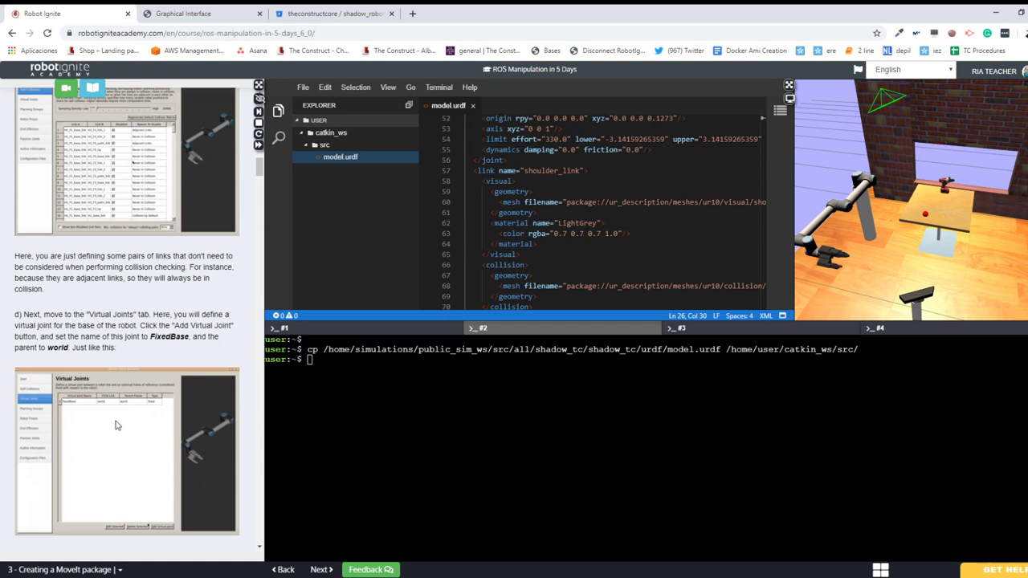
scroll(117, 425, "down", 1)
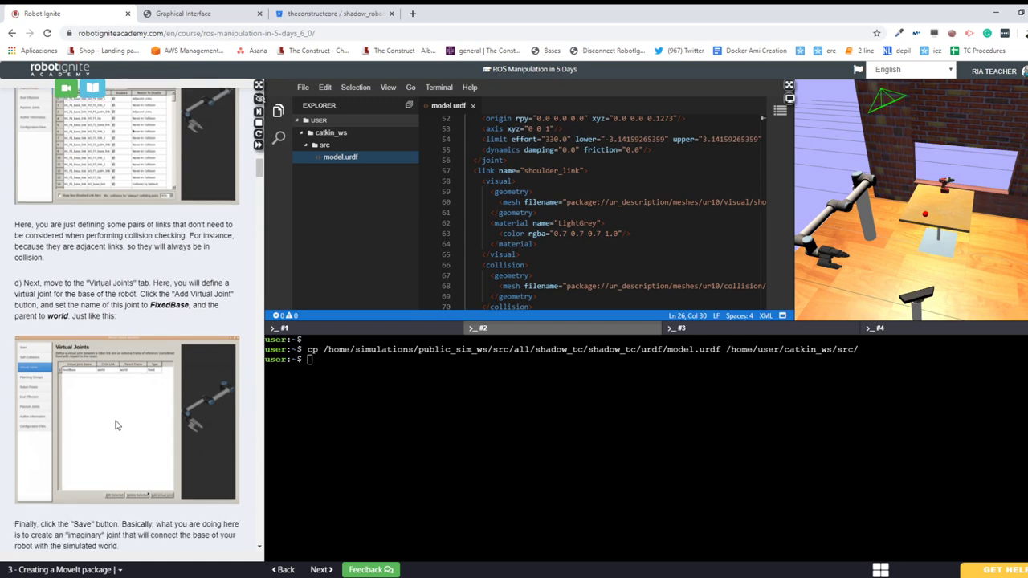
left_click(191, 15)
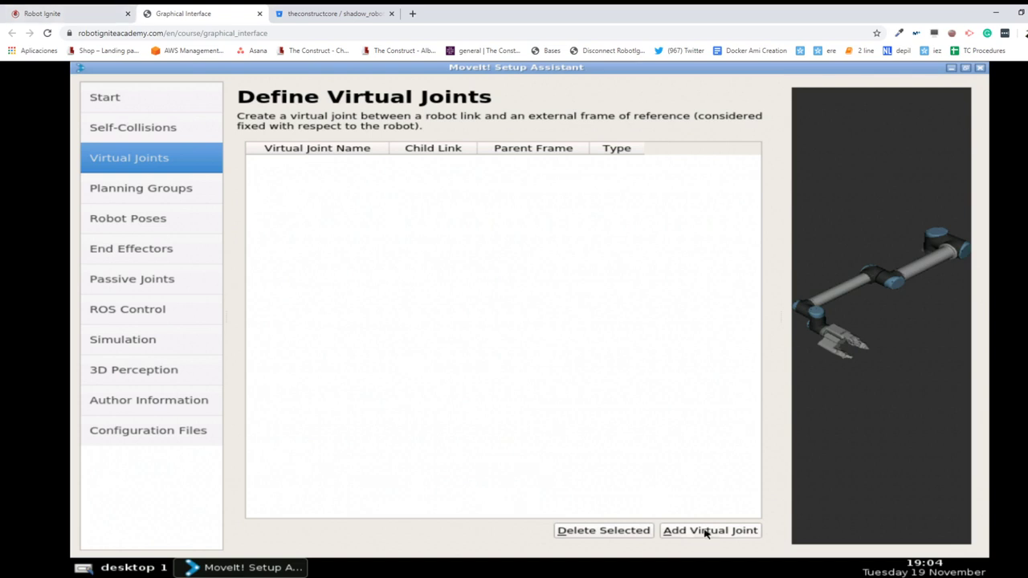
- Add a new virtual joint and name it FixedBase
left_click(706, 531)
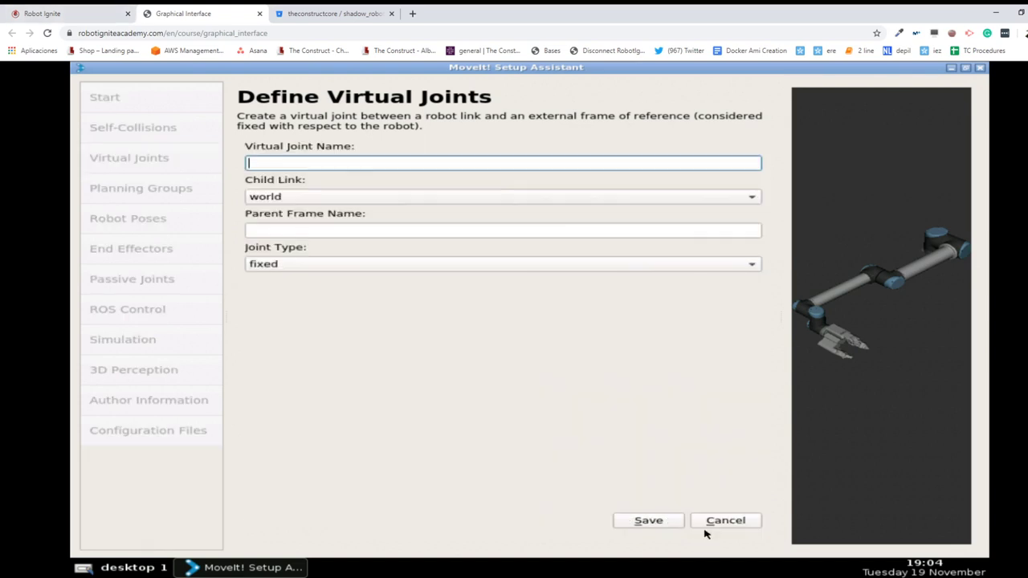
left_click(74, 13)
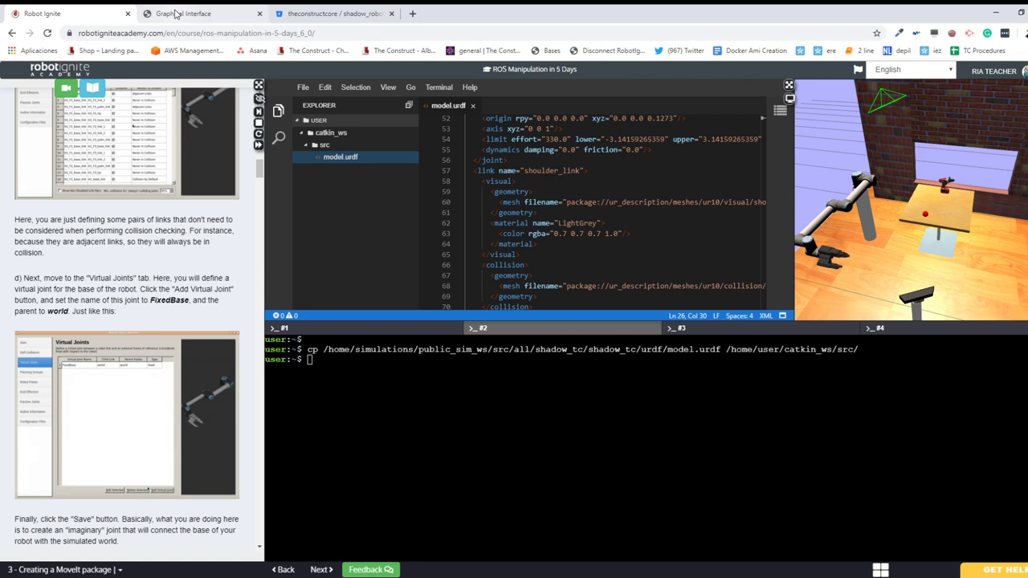
left_click(170, 13)
type("FixedBase")
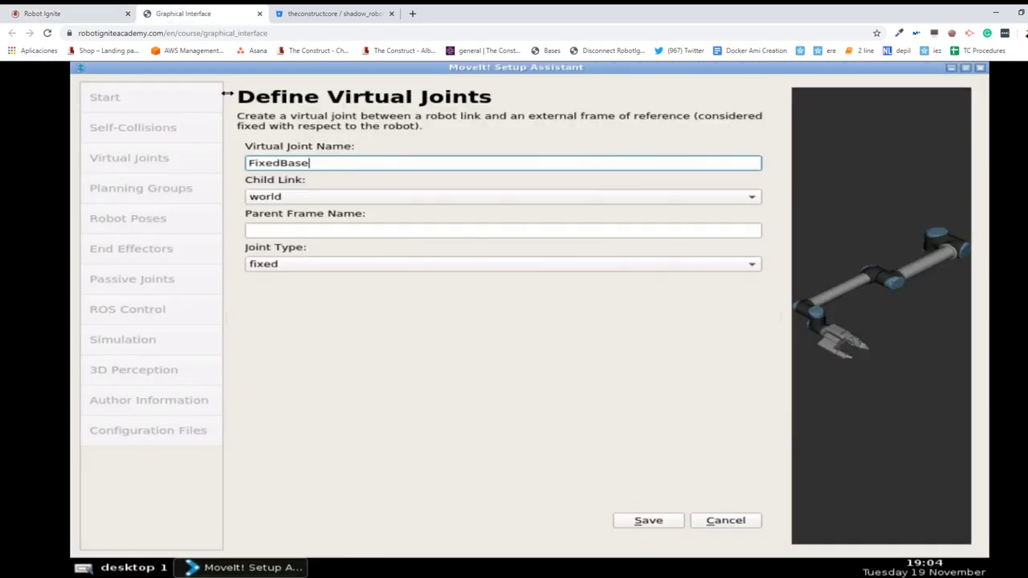
- Check the course notes, then try saving FixedBase, which errors on the missing parent frame
left_click(76, 16)
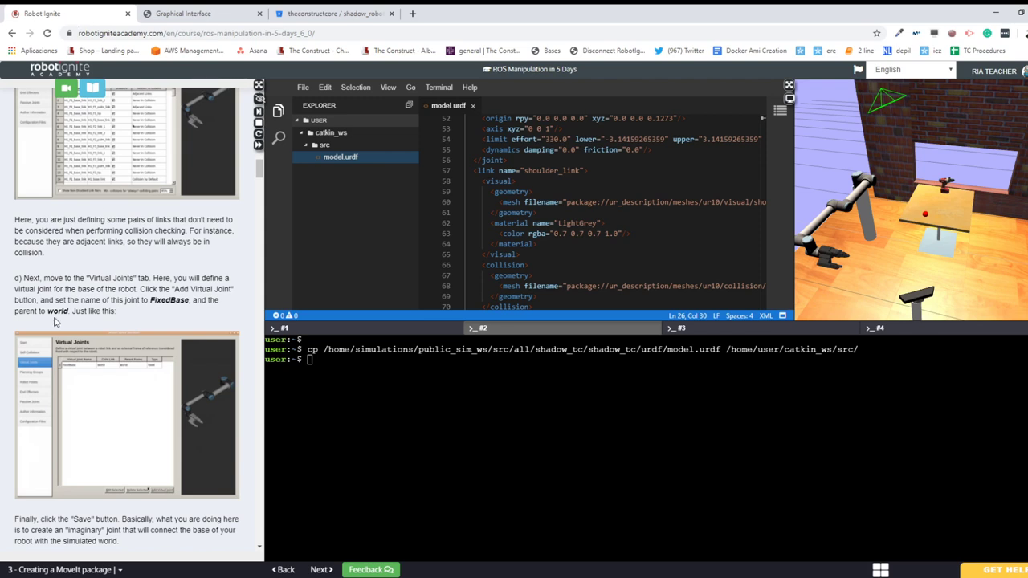
scroll(56, 322, "down", 2)
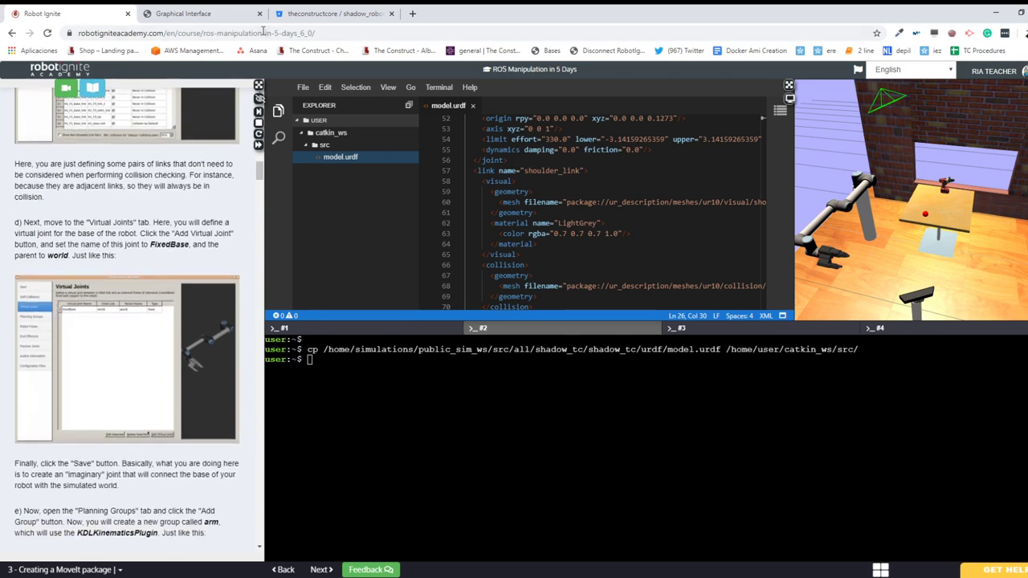
left_click(207, 14)
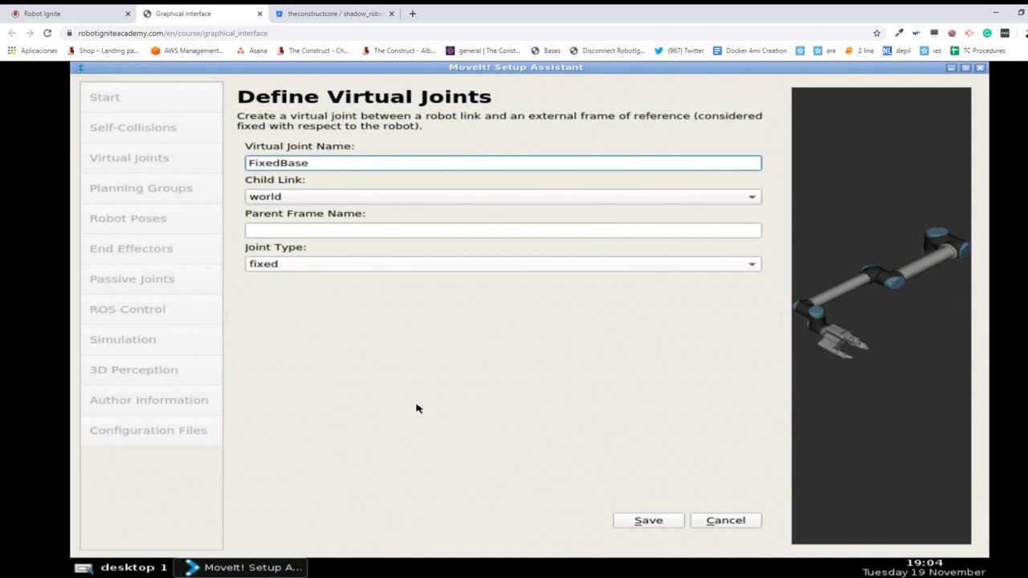
left_click(79, 15)
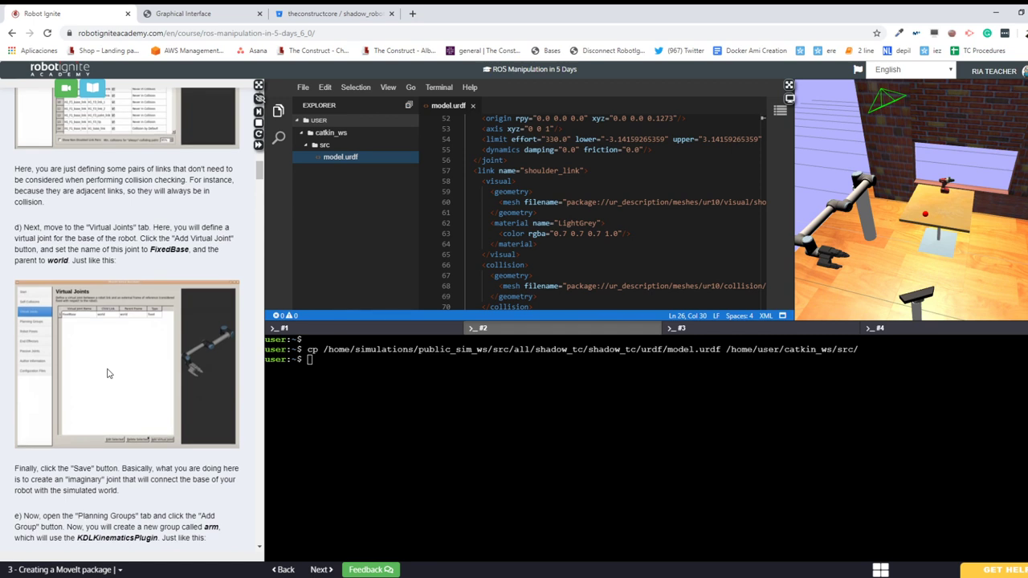
scroll(110, 374, "down", 2)
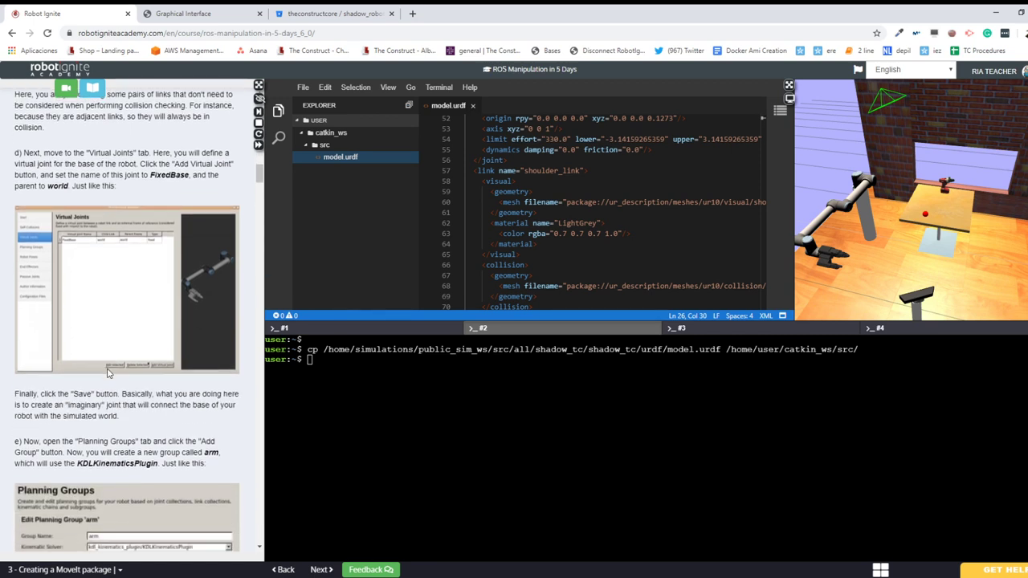
scroll(109, 374, "down", 1)
left_click(184, 14)
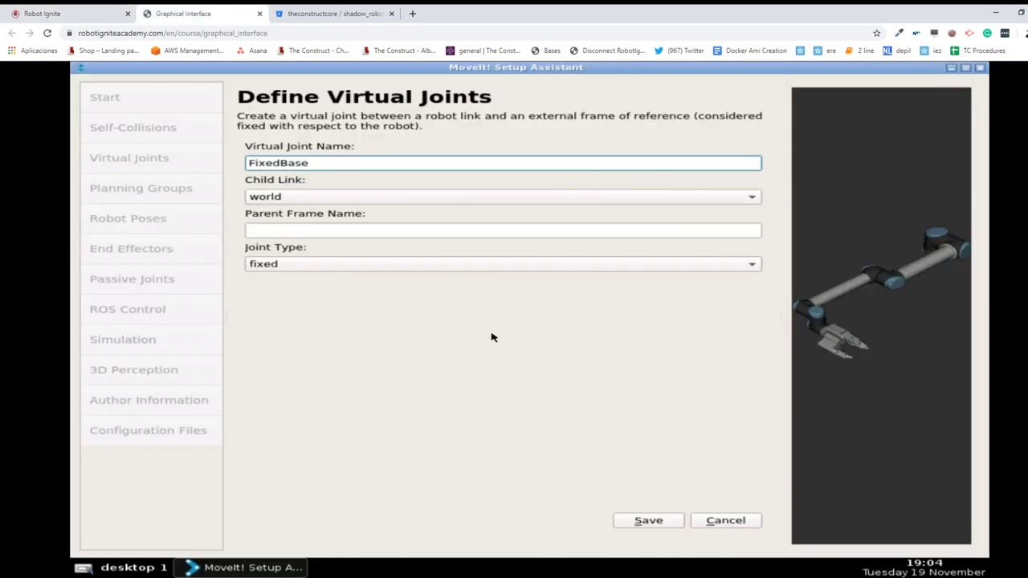
left_click(645, 522)
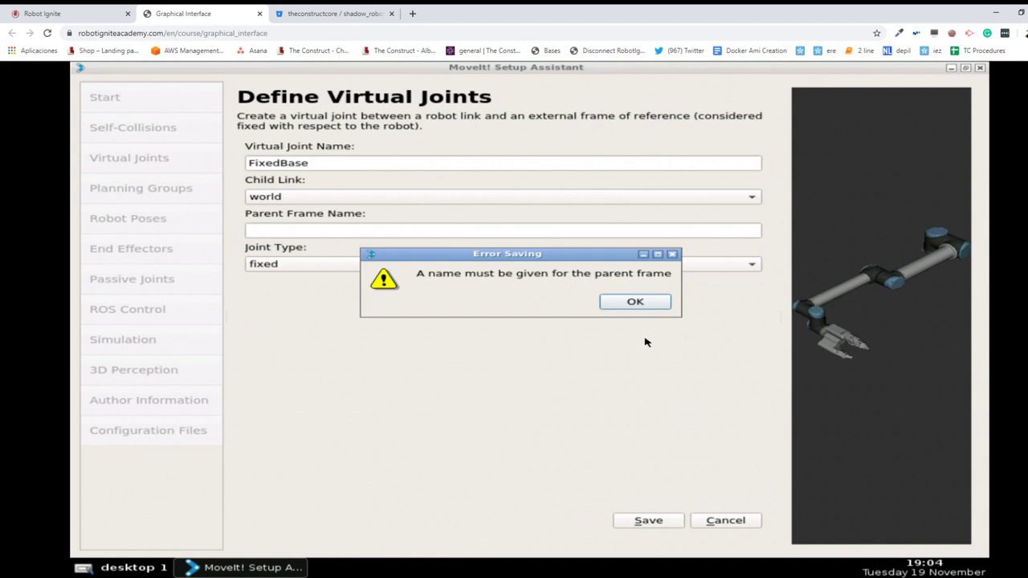
- Dismiss the saving error and enter world as the parent frame name
left_click(634, 307)
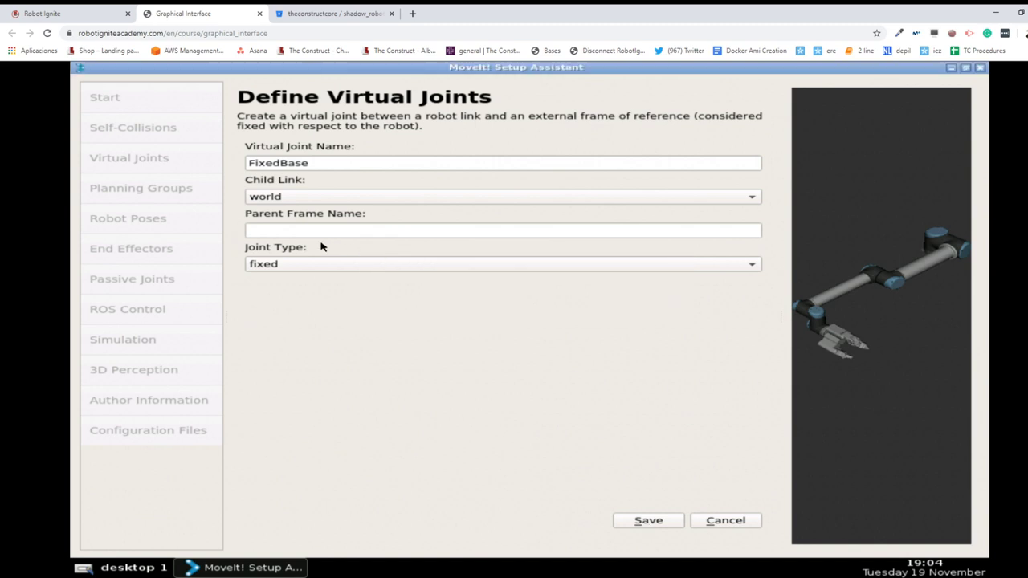
left_click(310, 230)
type("wwwworld")
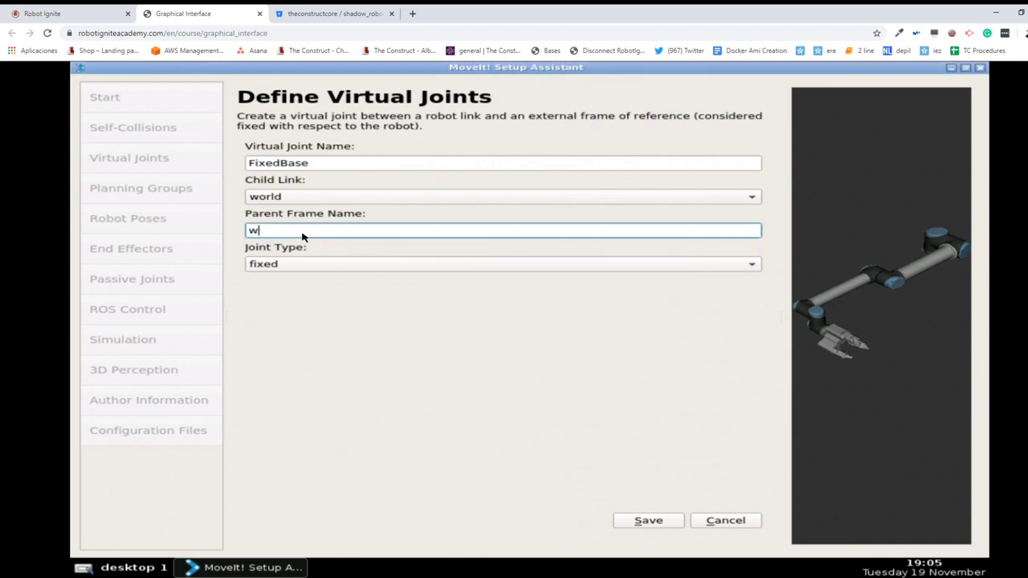
left_click(44, 12)
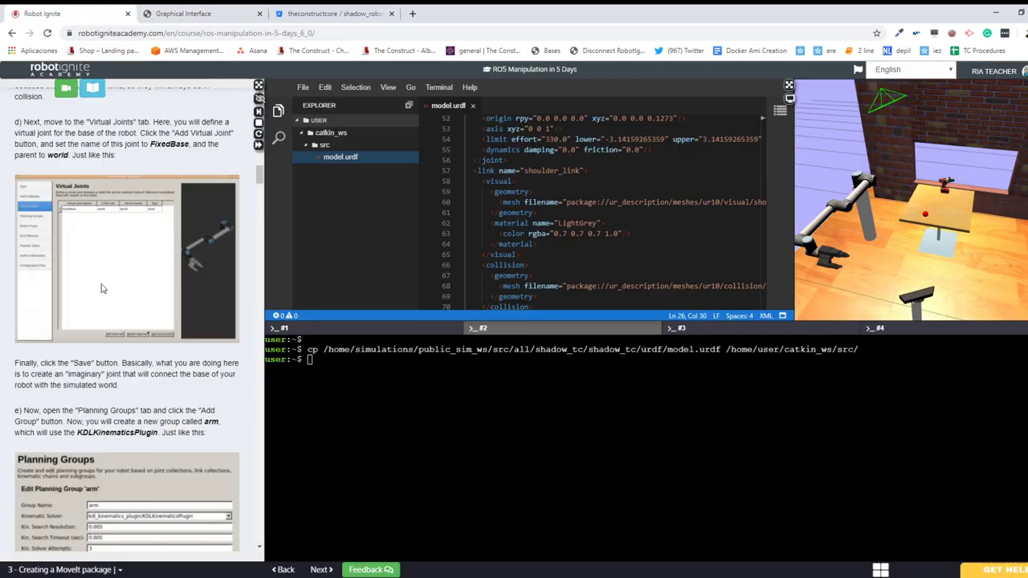
scroll(102, 289, "up", 1)
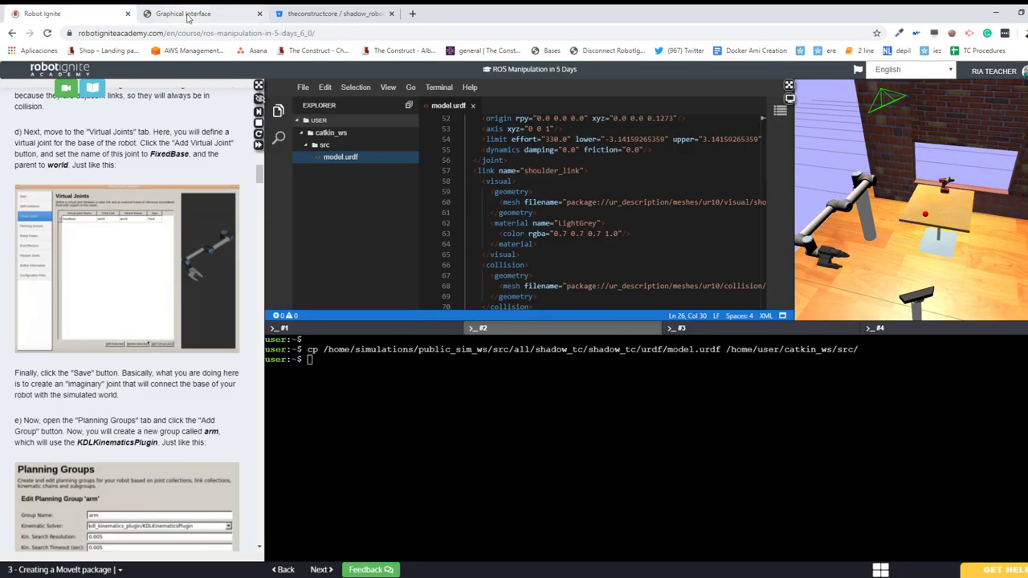
left_click(187, 15)
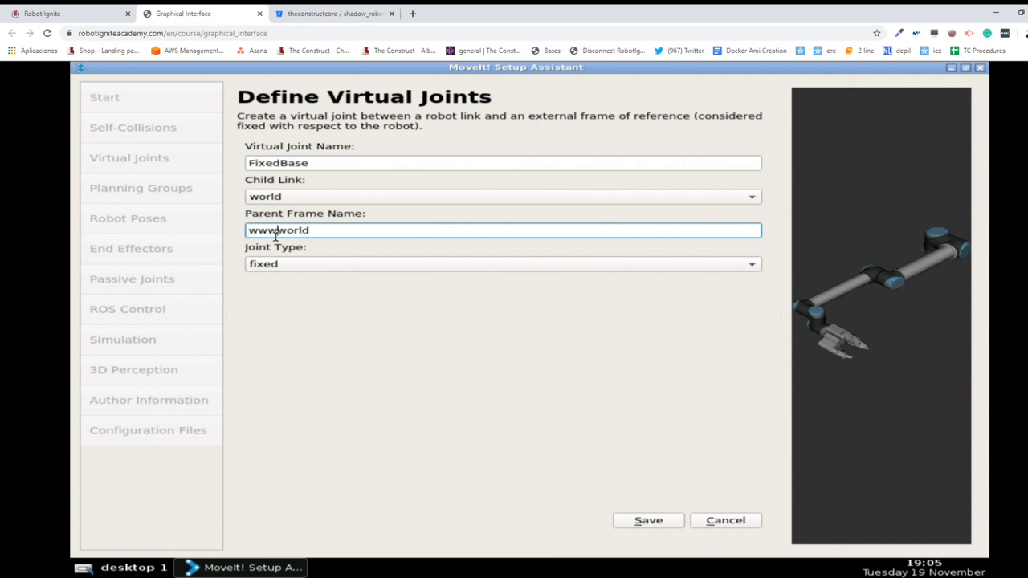
key("BackSpace")
key("BackSpace")
key("BackSpace")
- Verify the FixedBase name and world parent frame against the notes, and keep joint type fixed
left_click(336, 164)
key("ctrl+a")
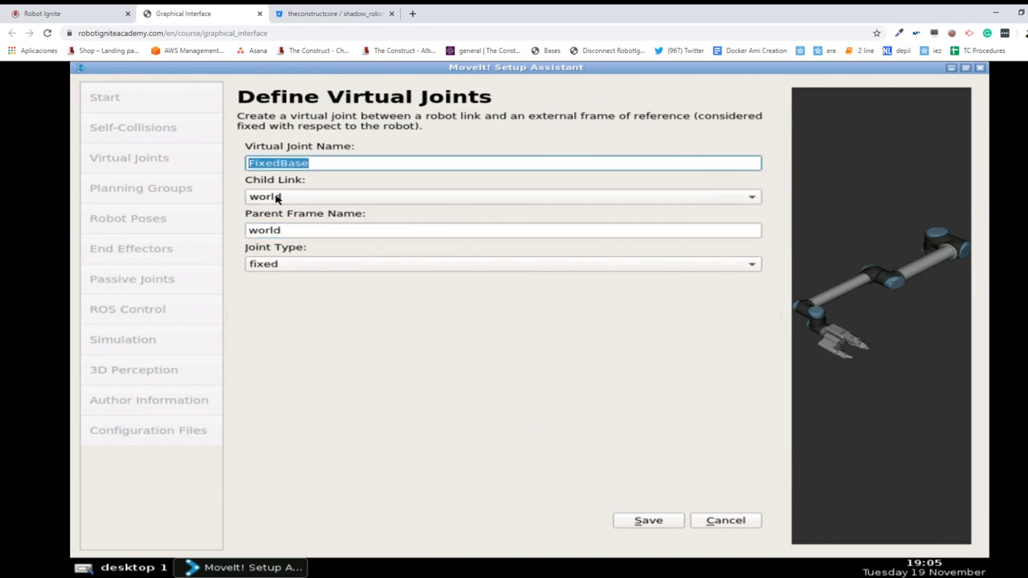
double_click(296, 232)
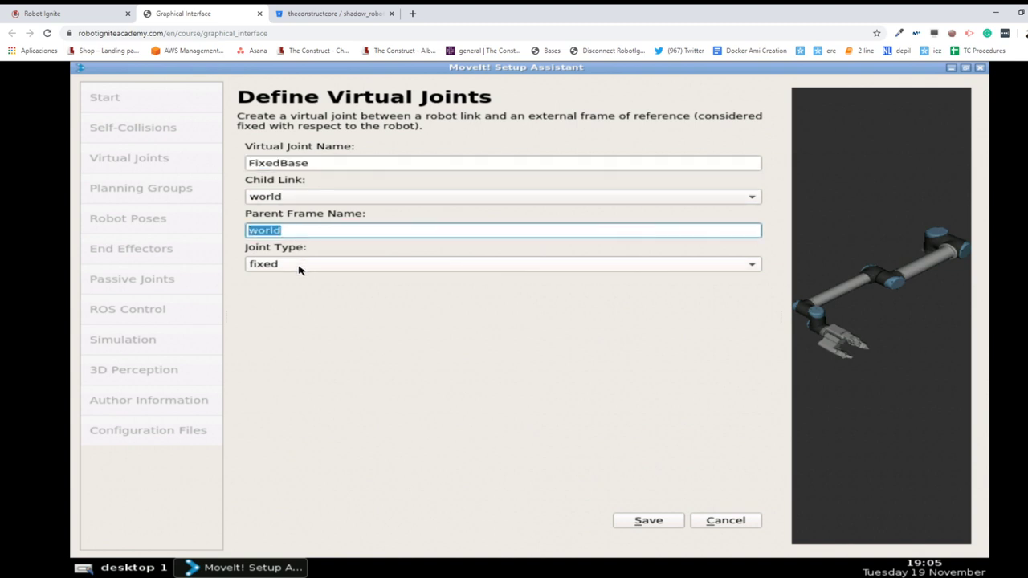
left_click(43, 13)
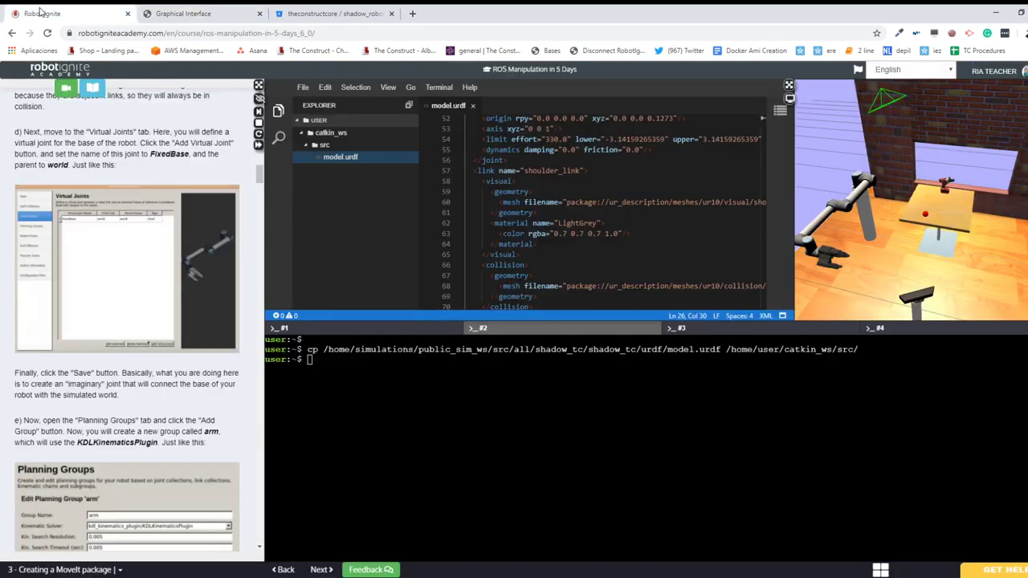
left_click(190, 14)
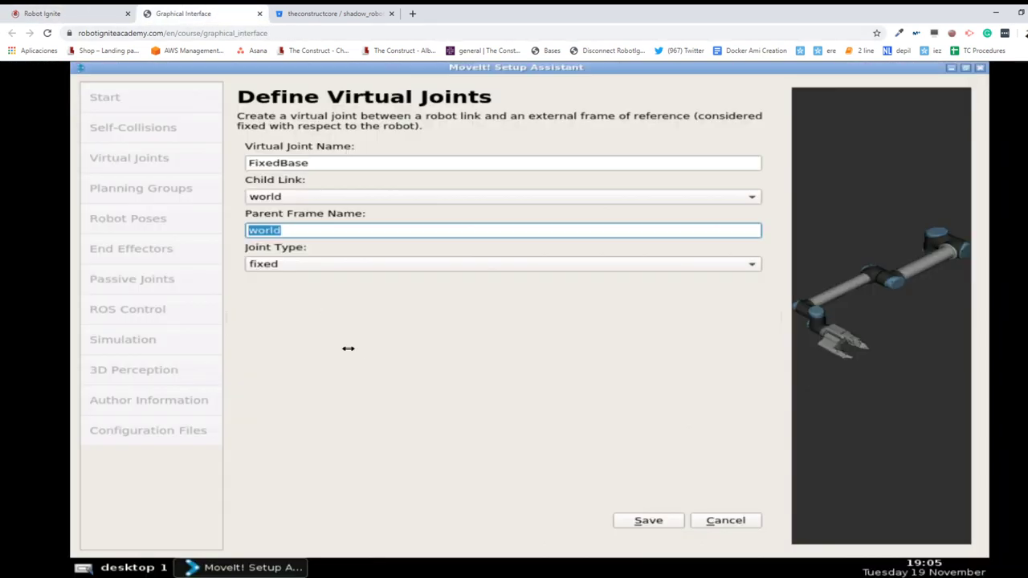
left_click(294, 266)
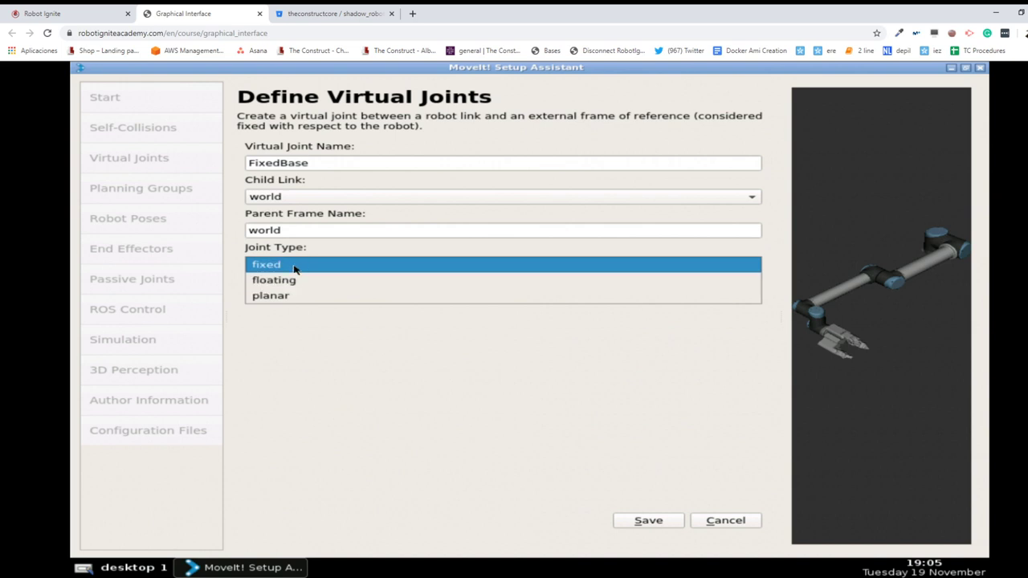
left_click(295, 268)
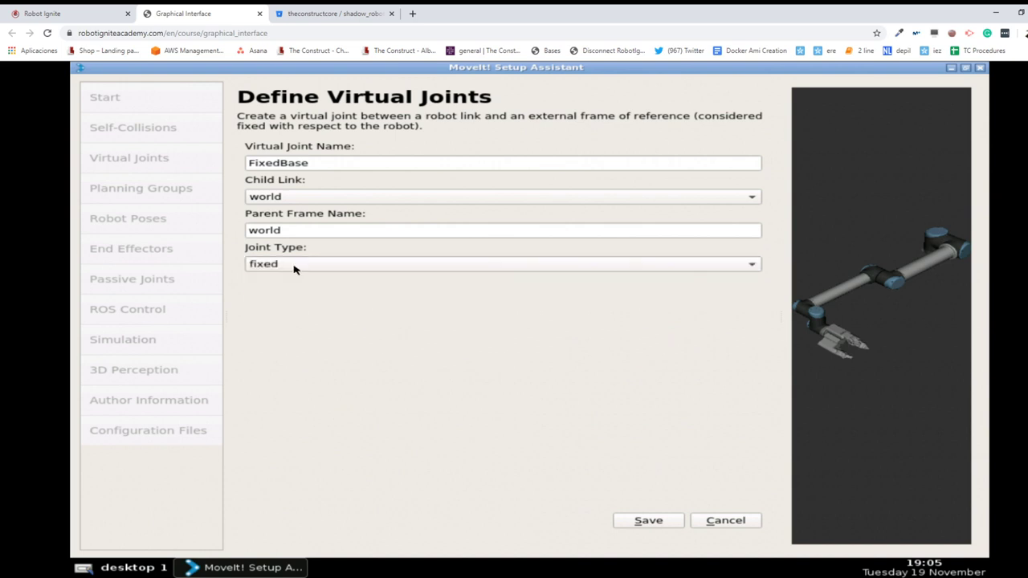
left_click(84, 18)
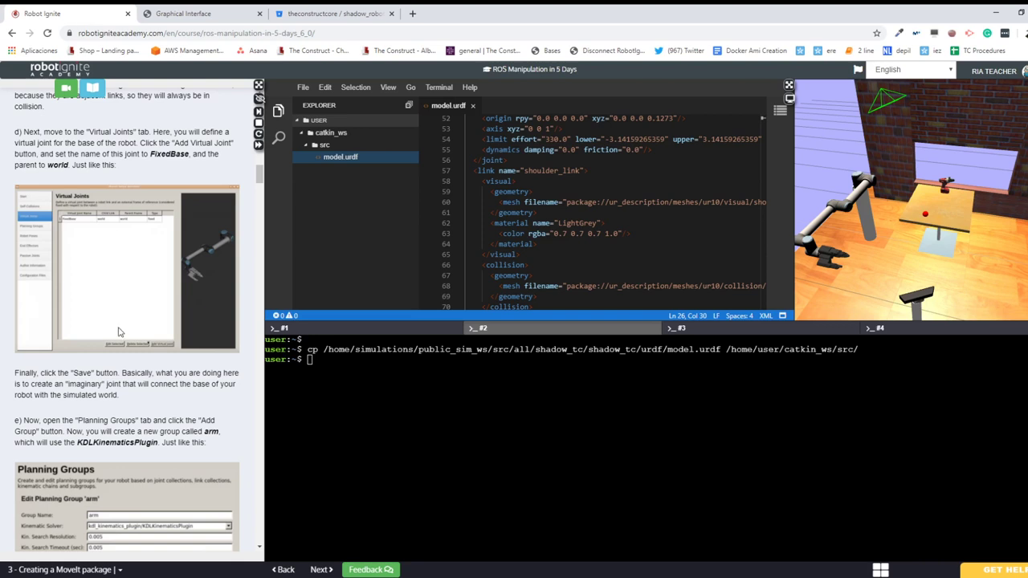
left_click(217, 11)
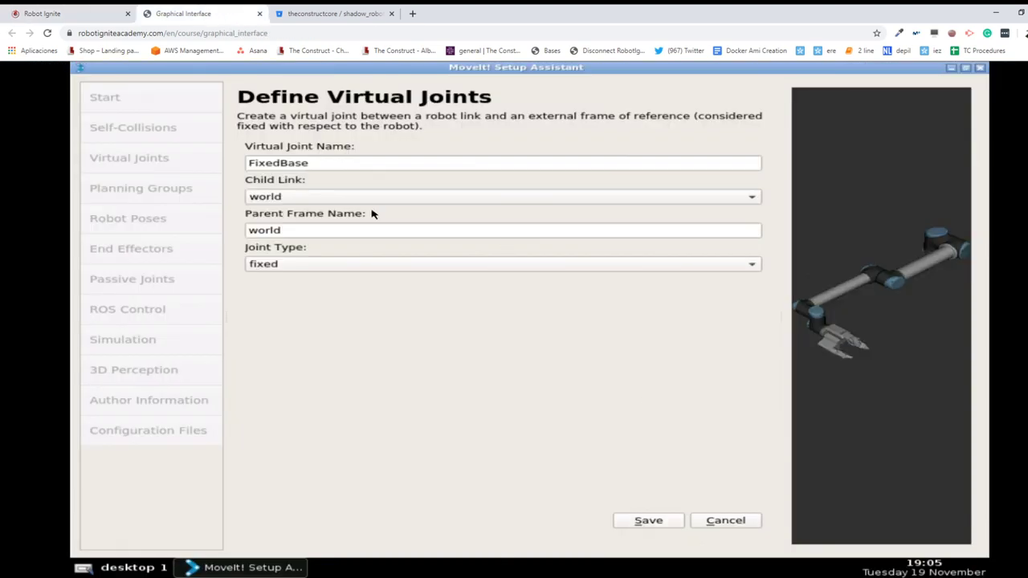
- Save the FixedBase virtual joint (child world, parent world, fixed) and inspect the robot model
left_click(649, 520)
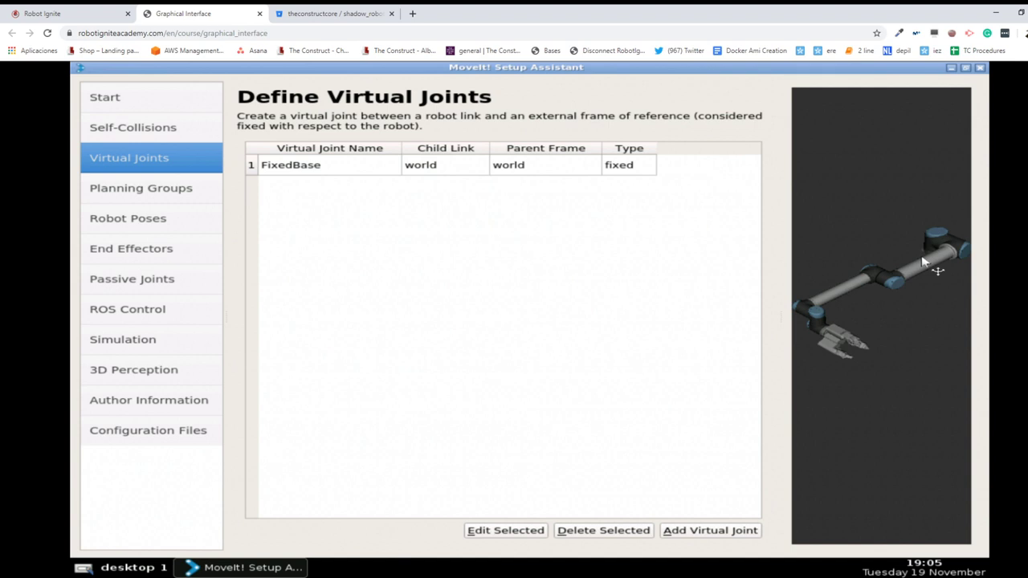
left_click_drag(944, 241, 894, 277)
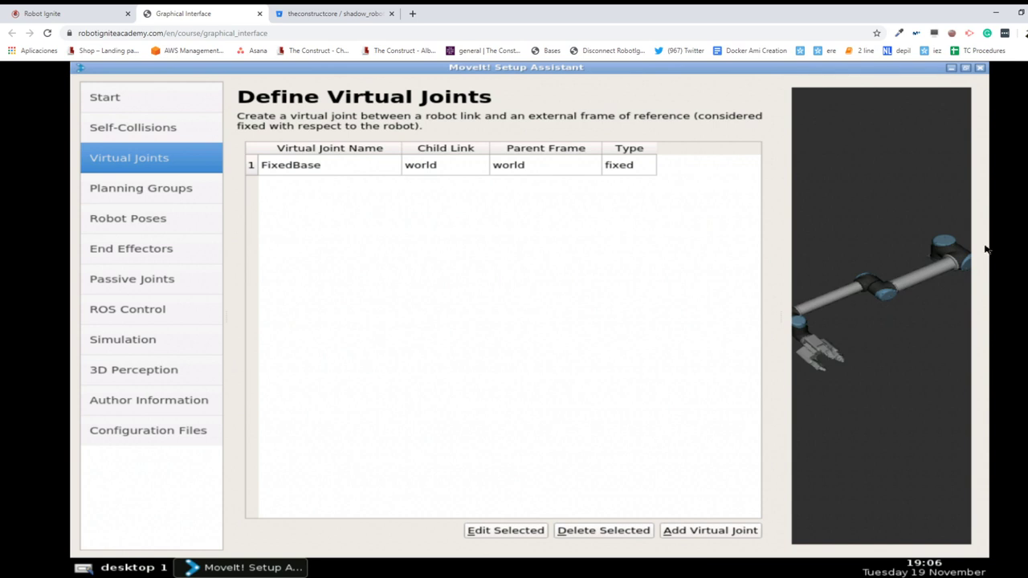
left_click_drag(879, 354, 945, 266)
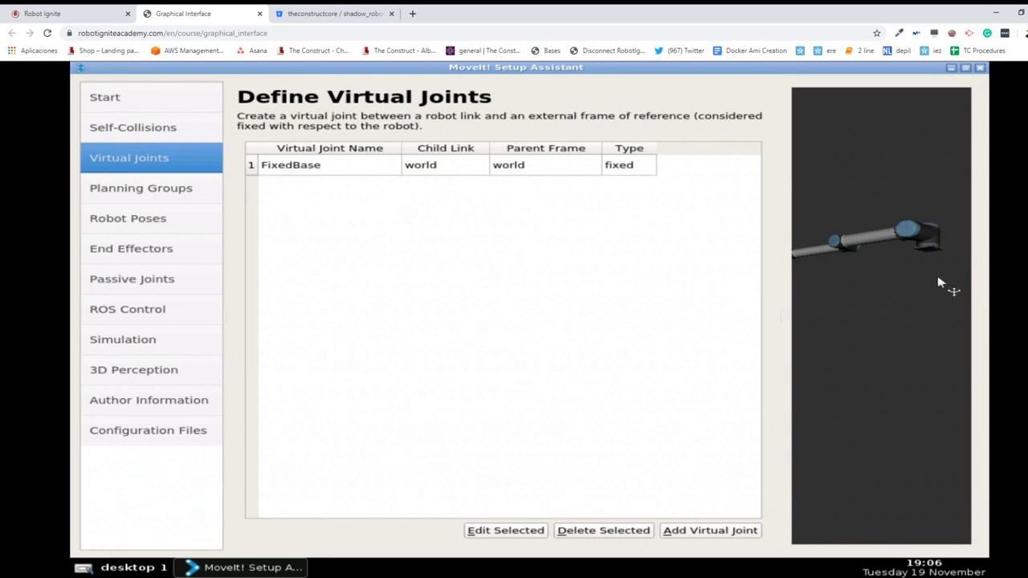
left_click(76, 14)
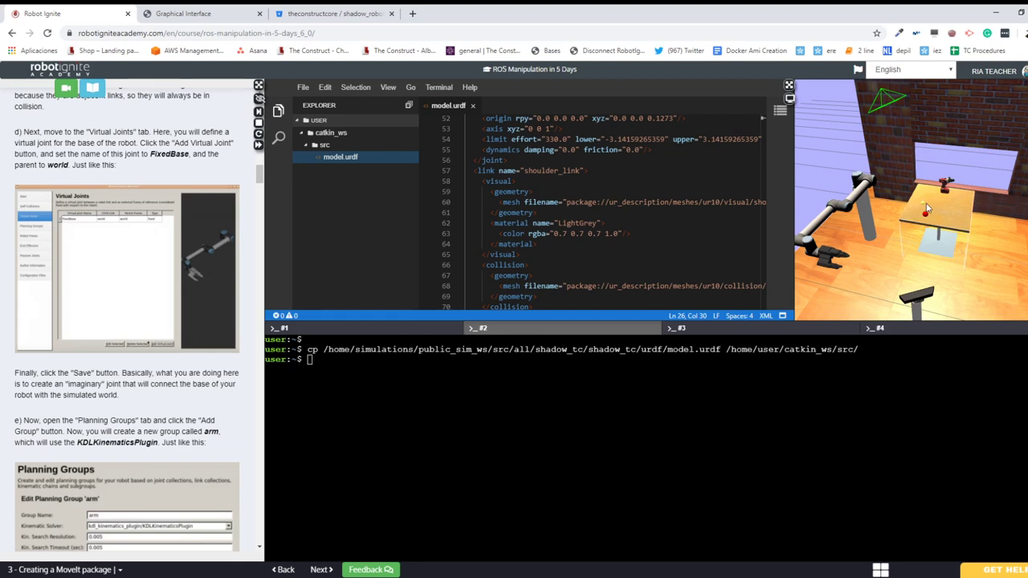
mouse_move(928, 207)
middle_mouse_down()
mouse_move(945, 203)
mouse_move(935, 211)
middle_mouse_up()
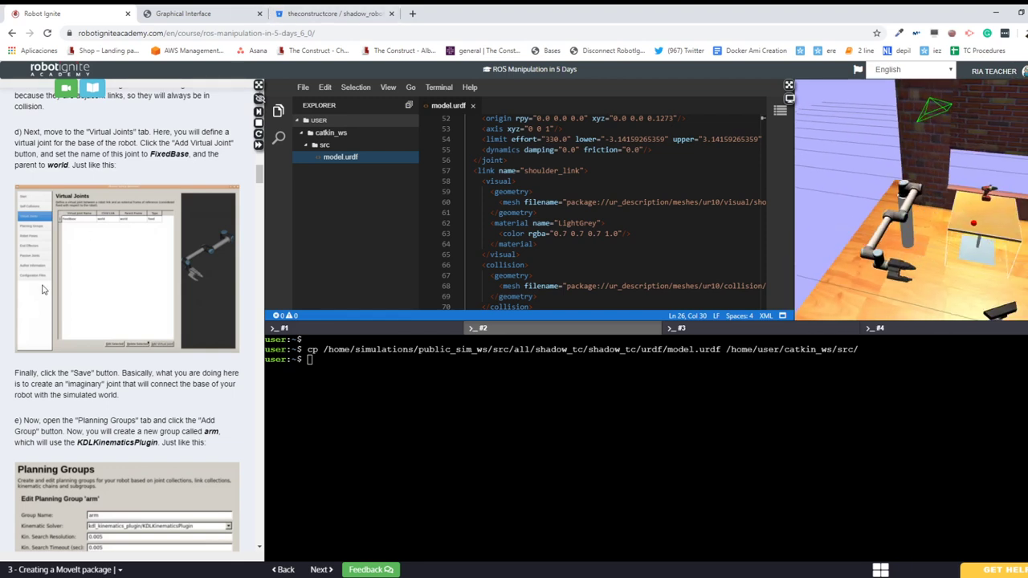
scroll(44, 291, "down", 1)
scroll(44, 291, "down", 1)
scroll(45, 290, "down", 2)
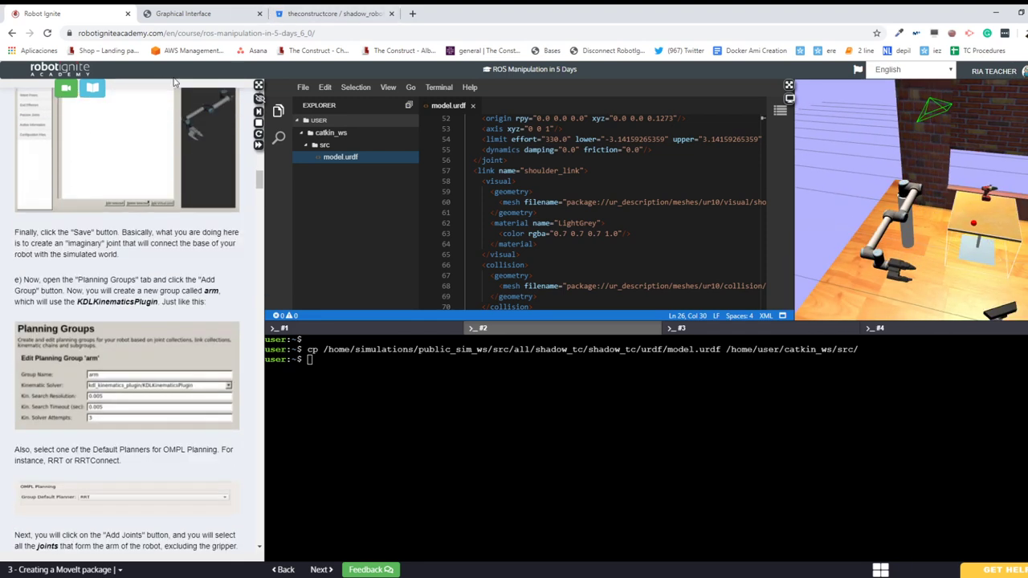
left_click(183, 14)
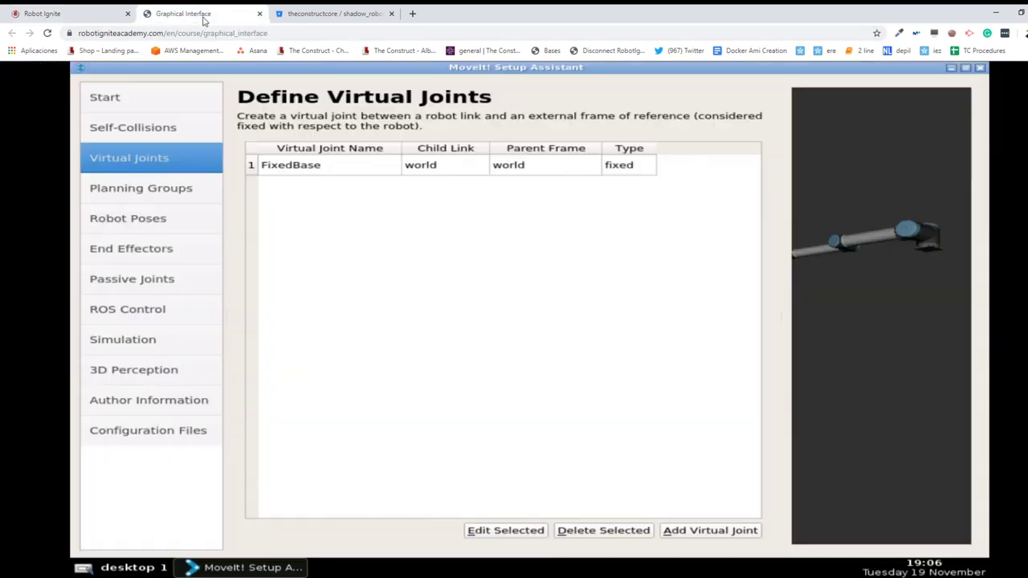
- Go to the Planning Groups page and open the Create New Planning Group form
left_click(120, 195)
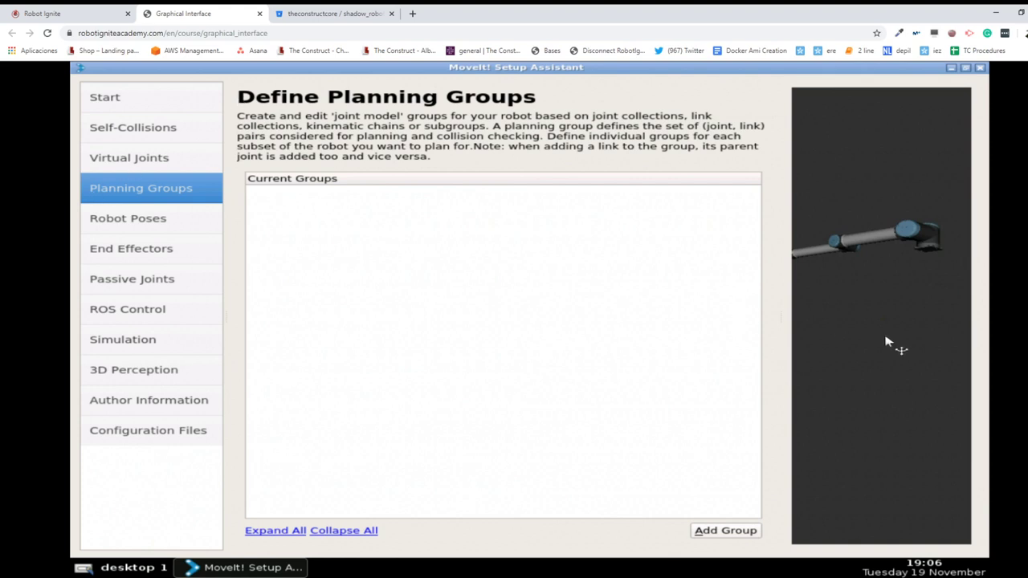
left_click_drag(879, 340, 1002, 448)
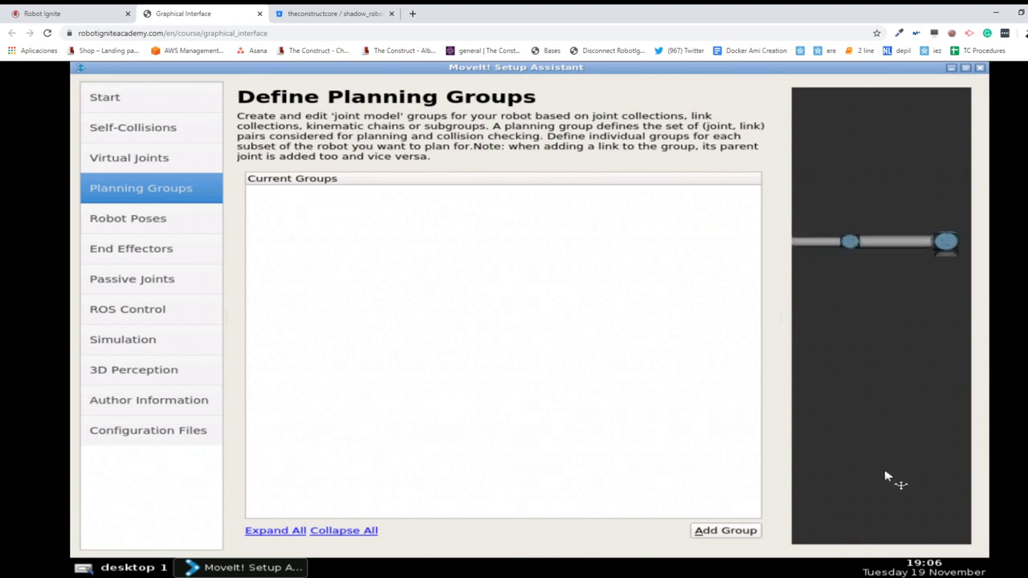
left_click_drag(875, 332, 891, 418)
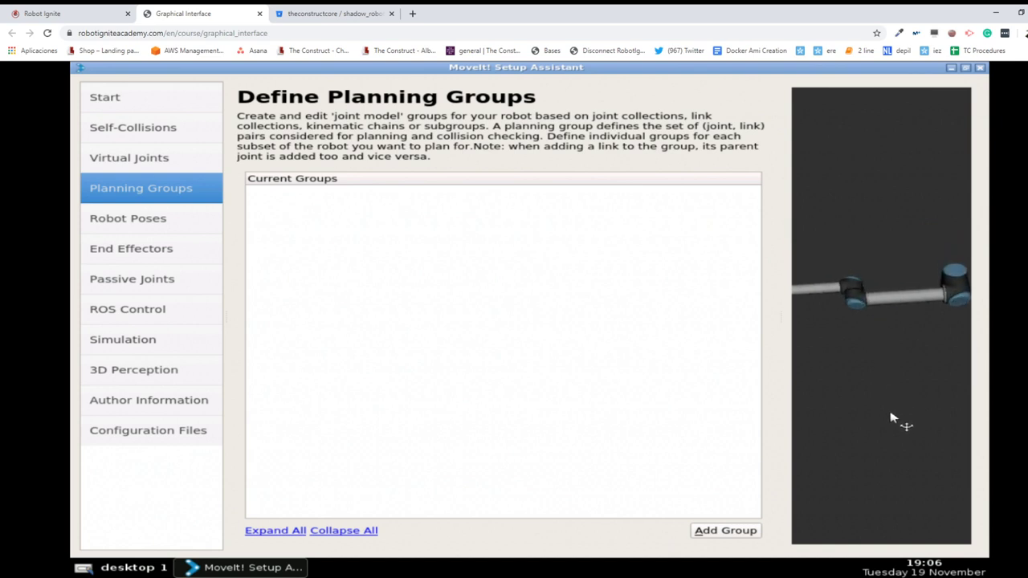
left_click(727, 533)
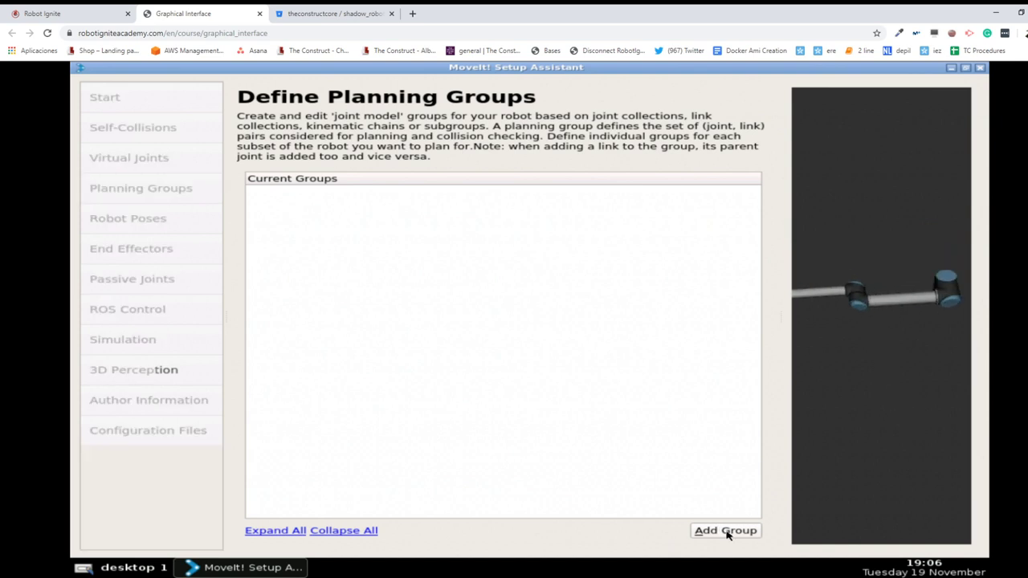
left_click(726, 531)
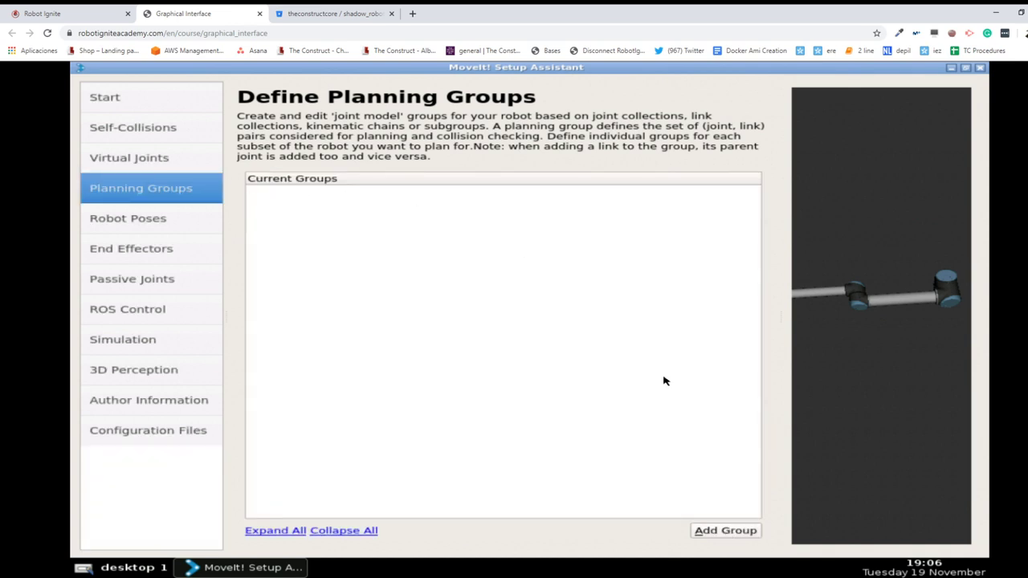
left_click(734, 531)
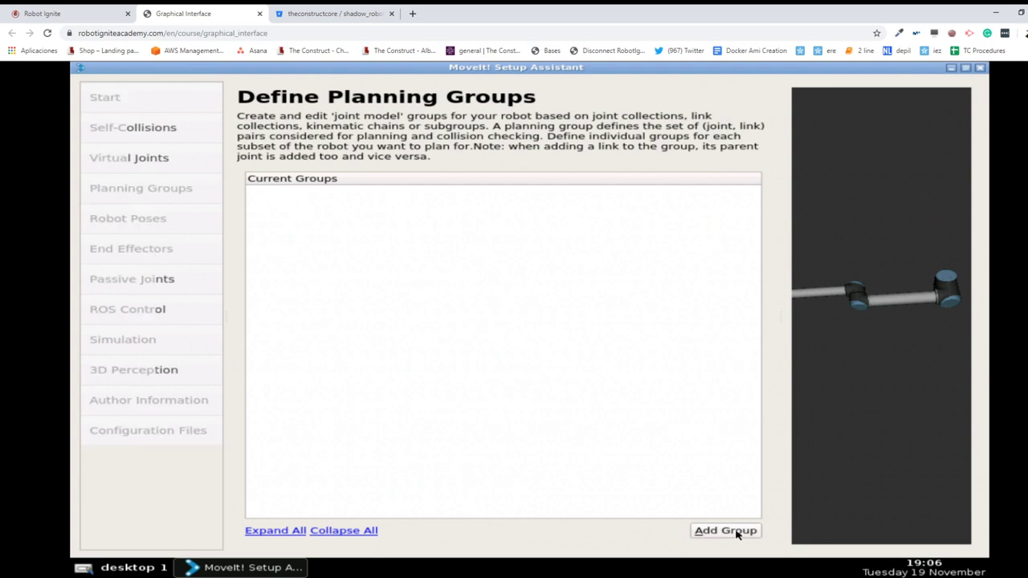
- Name the group arm and choose kdl_kinematics_plugin/KDLKinematicsPlugin as its kinematic solver
left_click(438, 219)
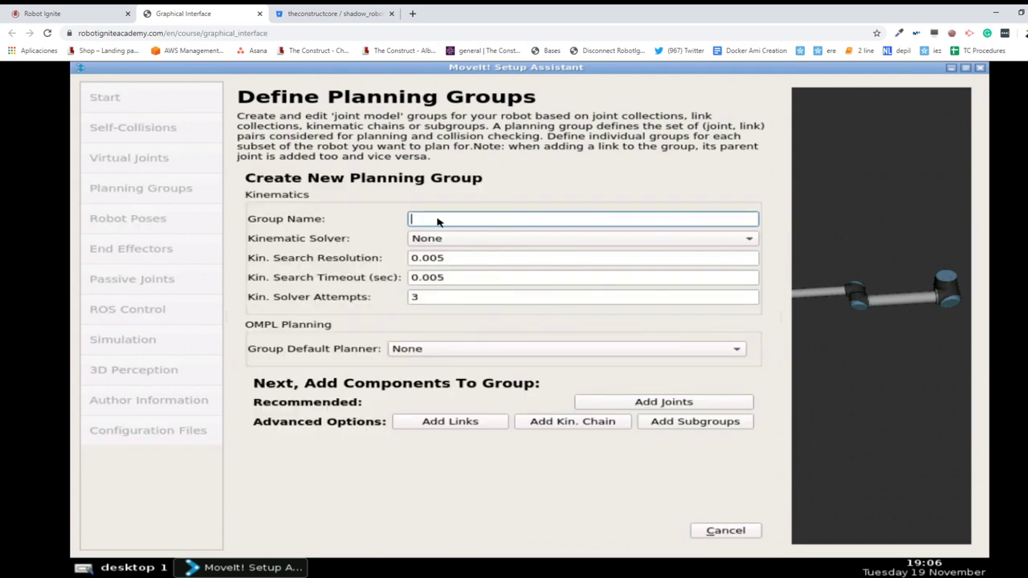
type("arm")
left_click(74, 14)
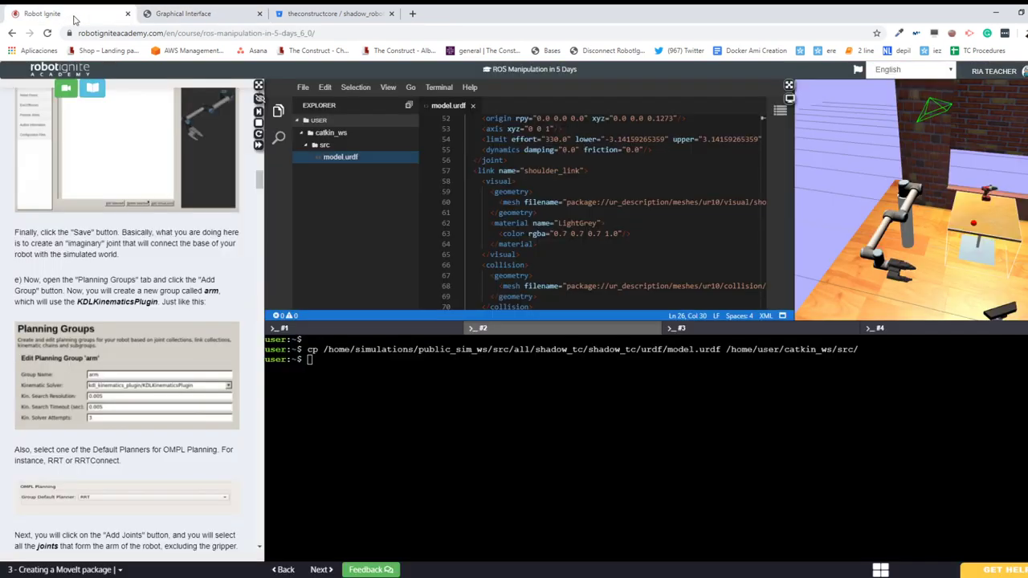
scroll(202, 299, "down", 1)
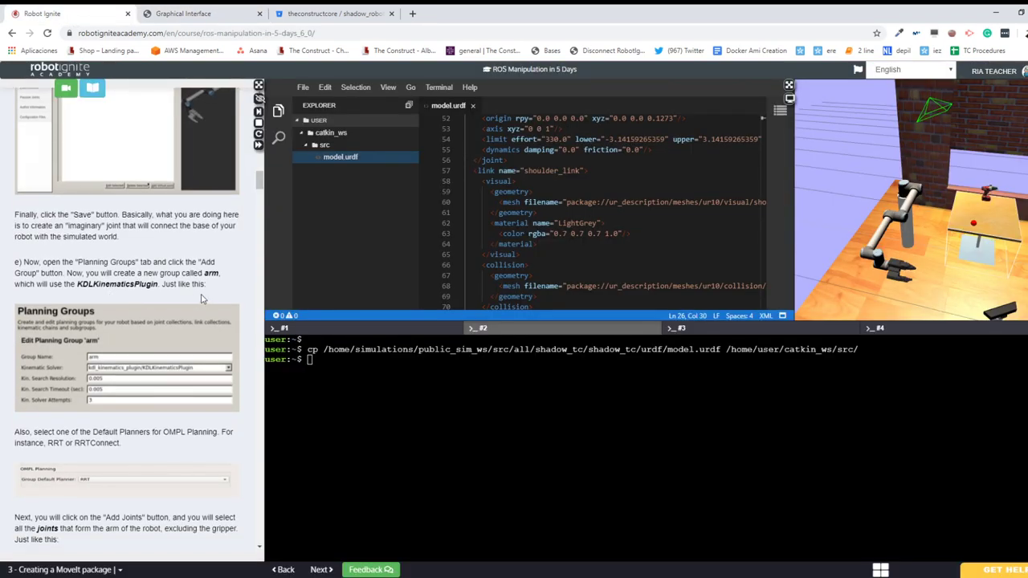
left_click(164, 13)
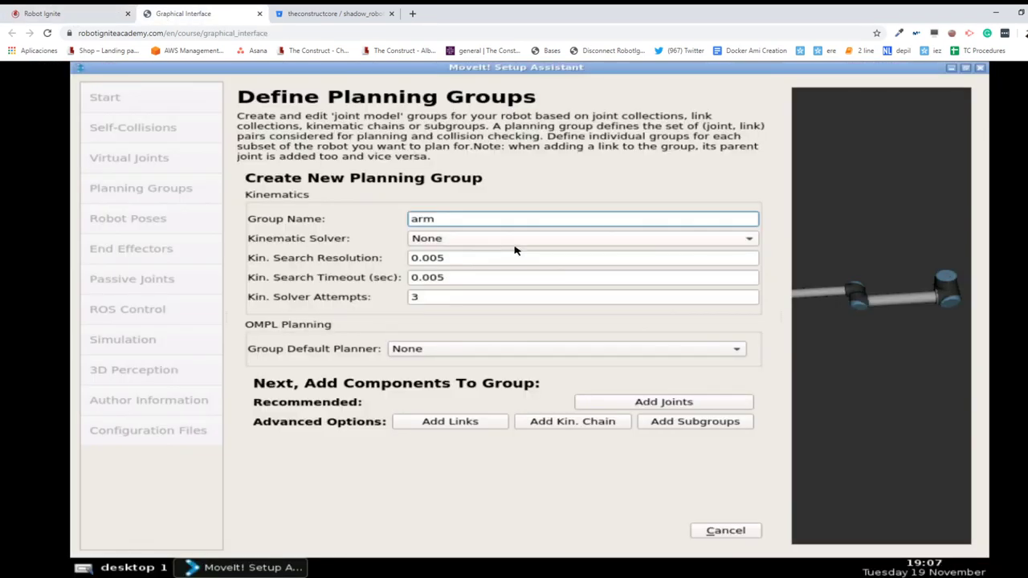
left_click(465, 244)
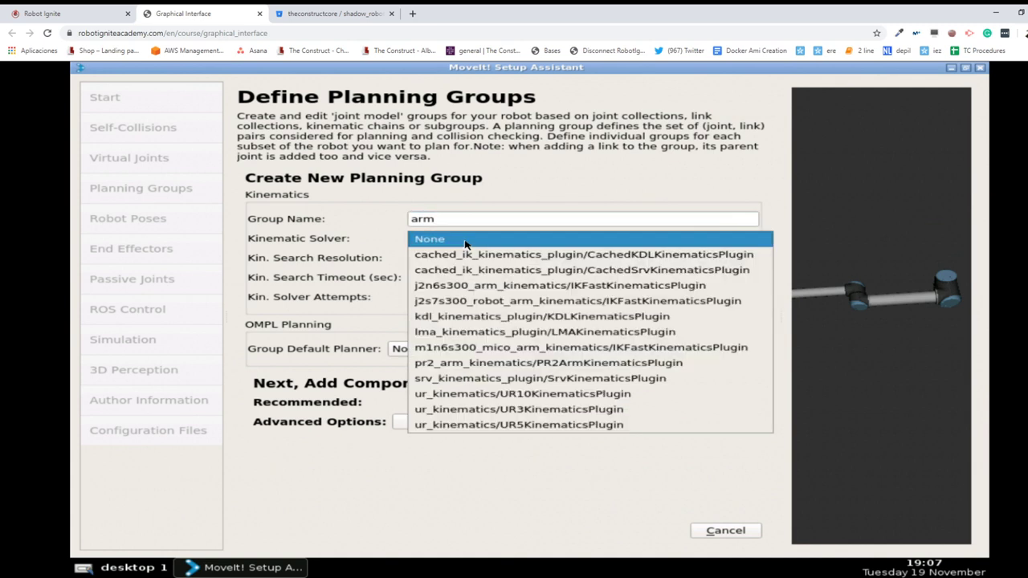
left_click(471, 319)
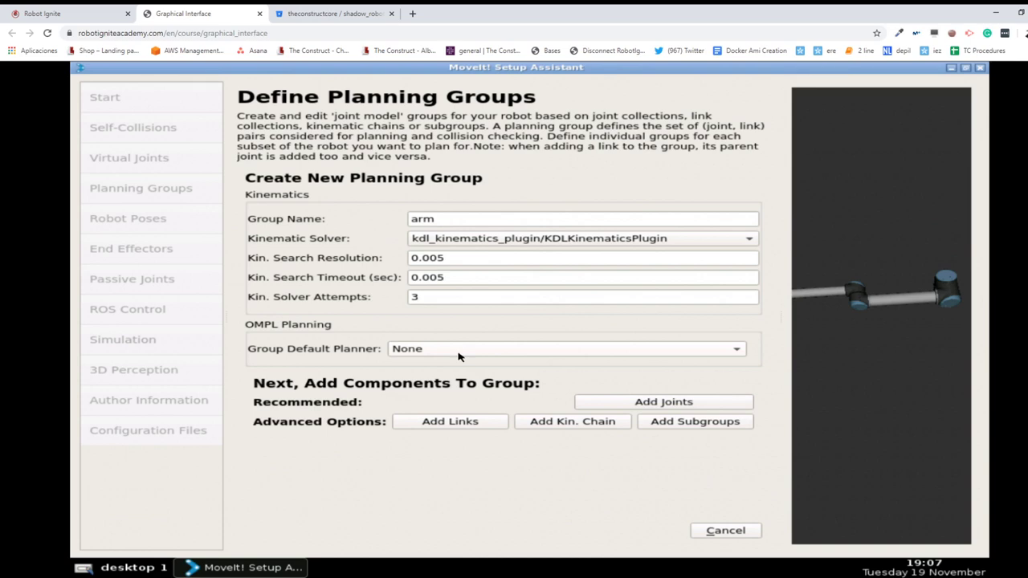
left_click(55, 12)
scroll(72, 289, "down", 1)
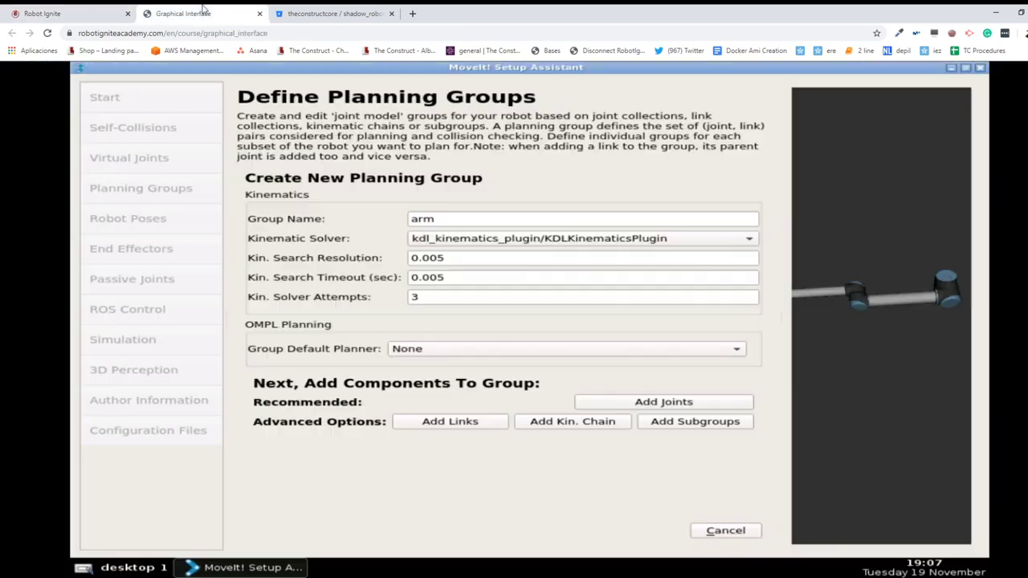
left_click(201, 11)
- Pick RRT from the Group Default Planner list for the arm group
left_click(442, 350)
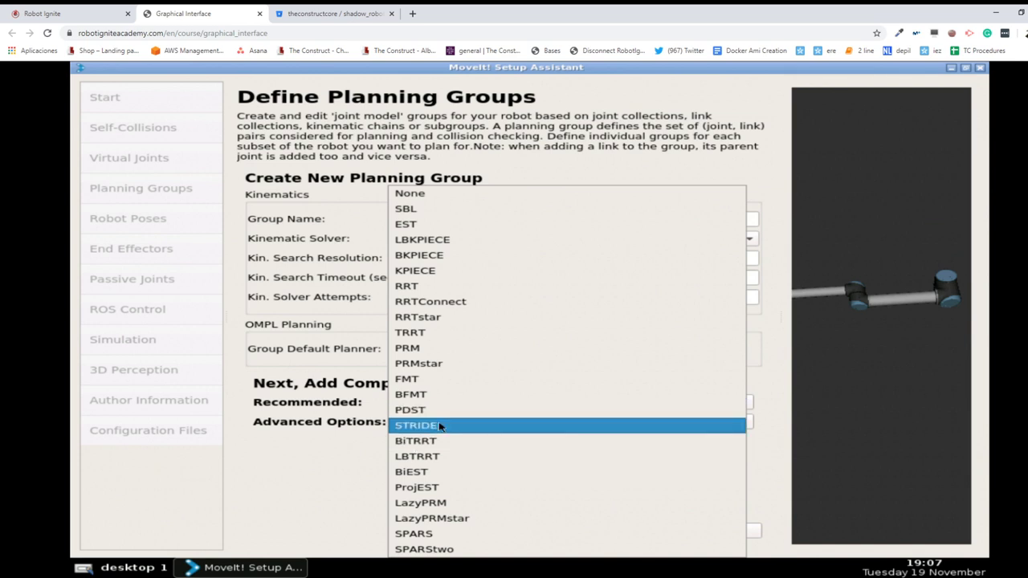
left_click(413, 283)
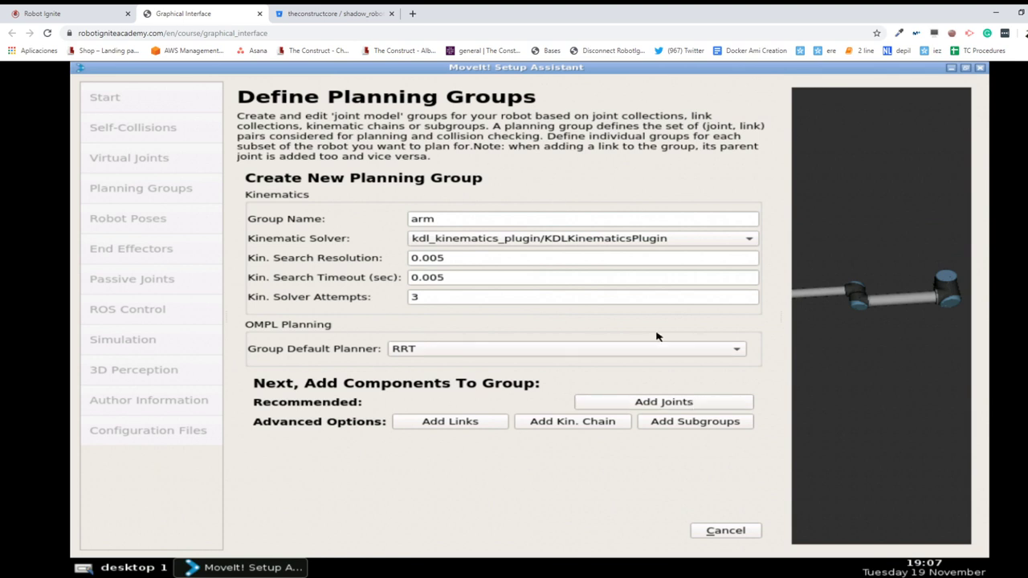
- Open the arm group's joint editor, review the course notes, and orbit the robot to show its hand
left_click(647, 404)
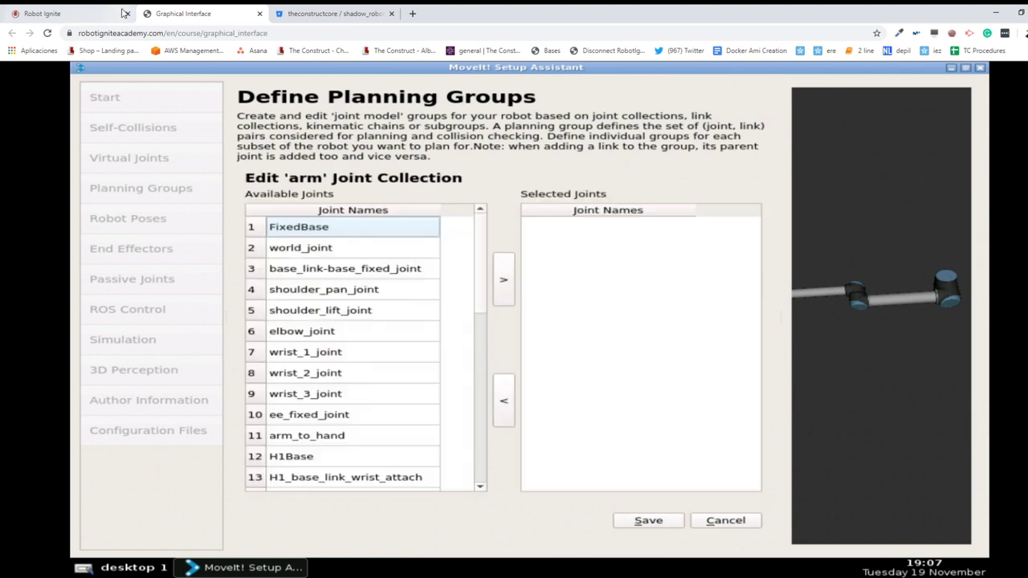
left_click(77, 16)
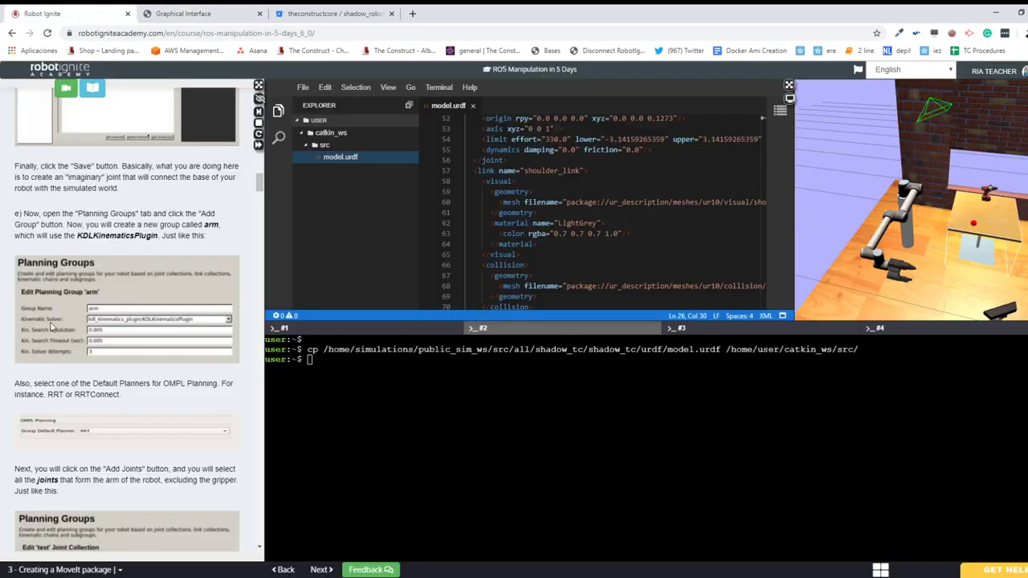
scroll(51, 325, "down", 3)
scroll(51, 325, "down", 1)
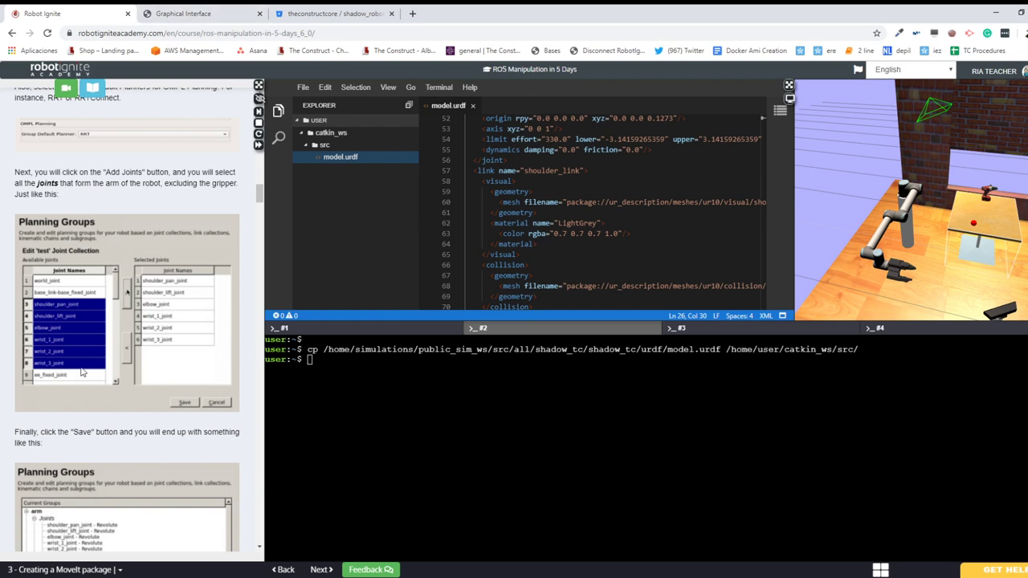
scroll(83, 373, "down", 1)
left_click(194, 15)
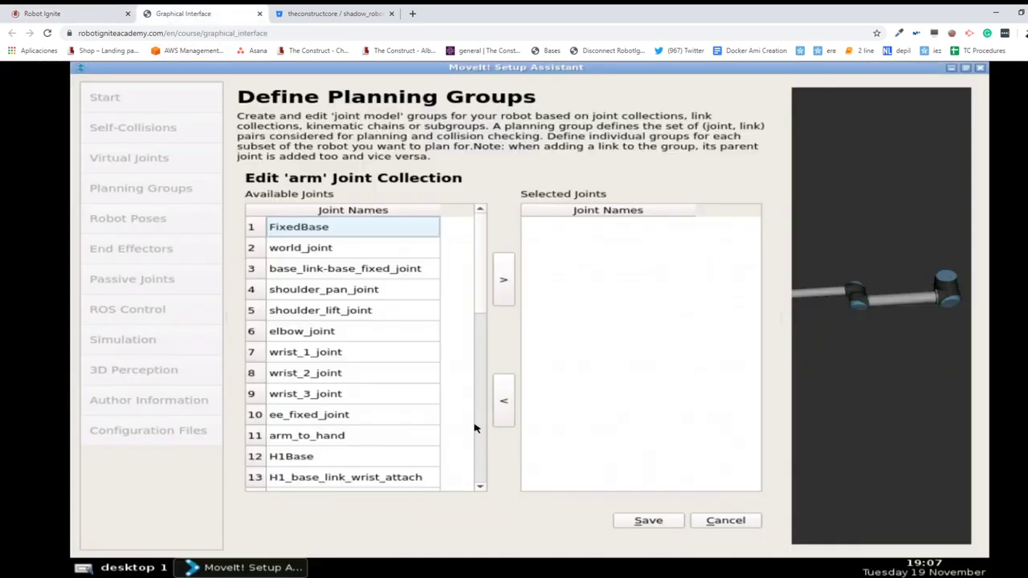
scroll(345, 318, "down", 1)
scroll(346, 318, "down", 6)
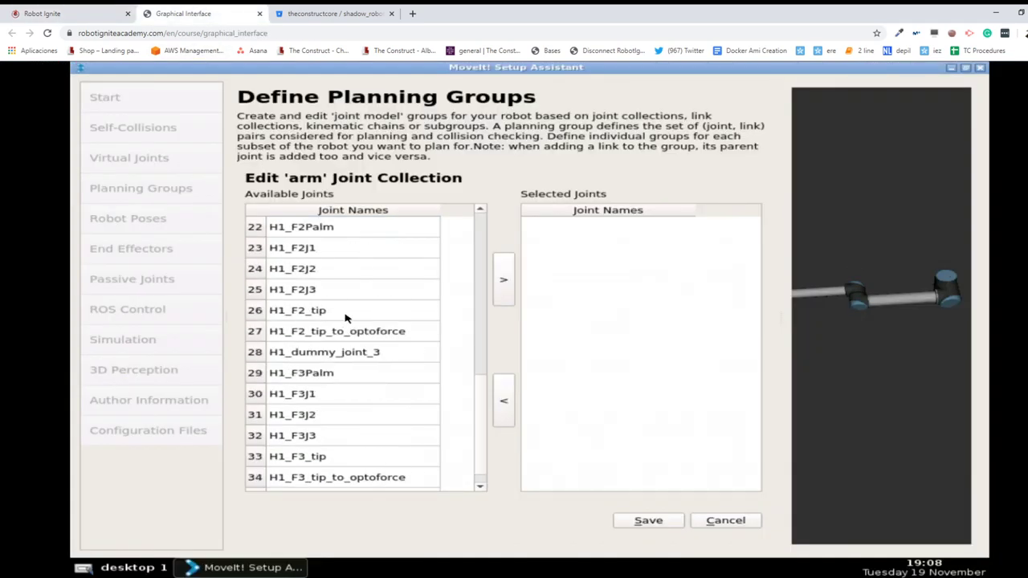
scroll(345, 317, "up", 5)
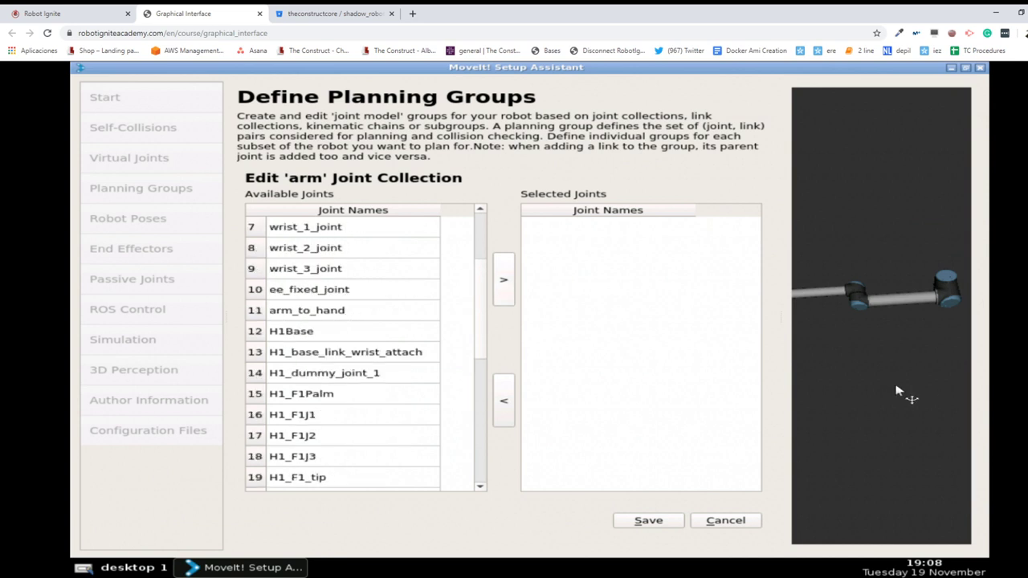
left_click_drag(861, 386, 961, 427)
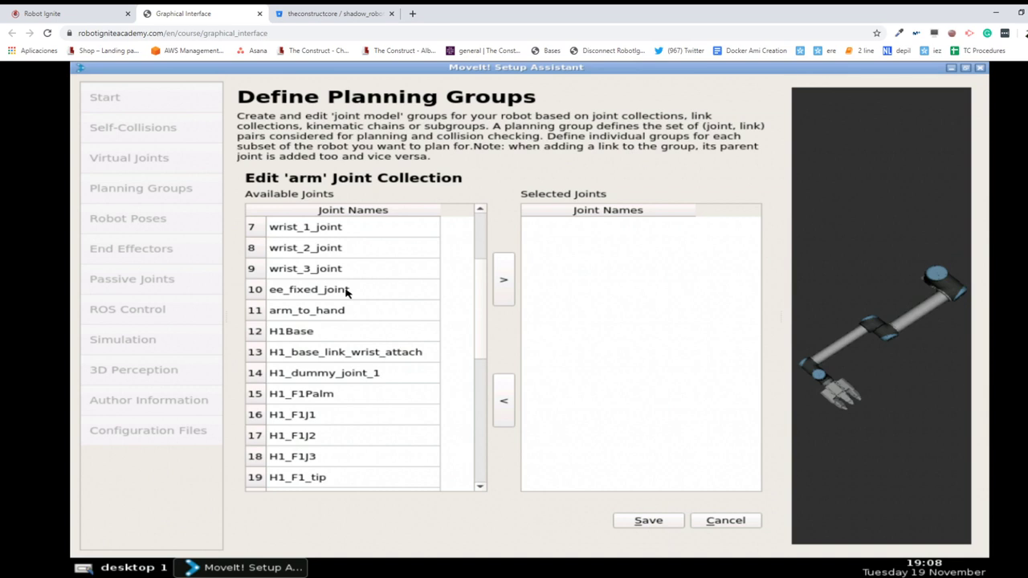
scroll(347, 293, "up", 1)
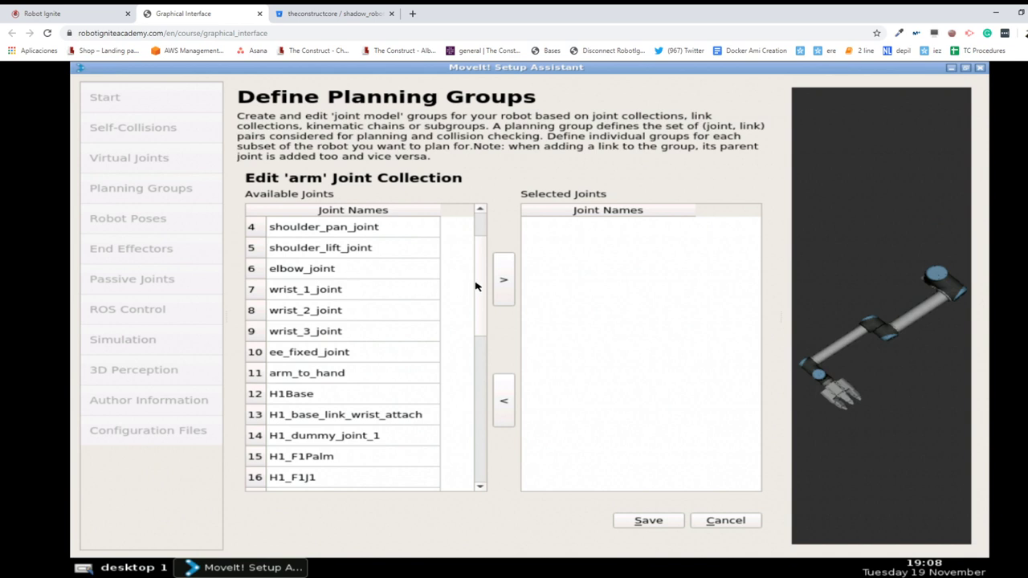
scroll(482, 259, "up", 1)
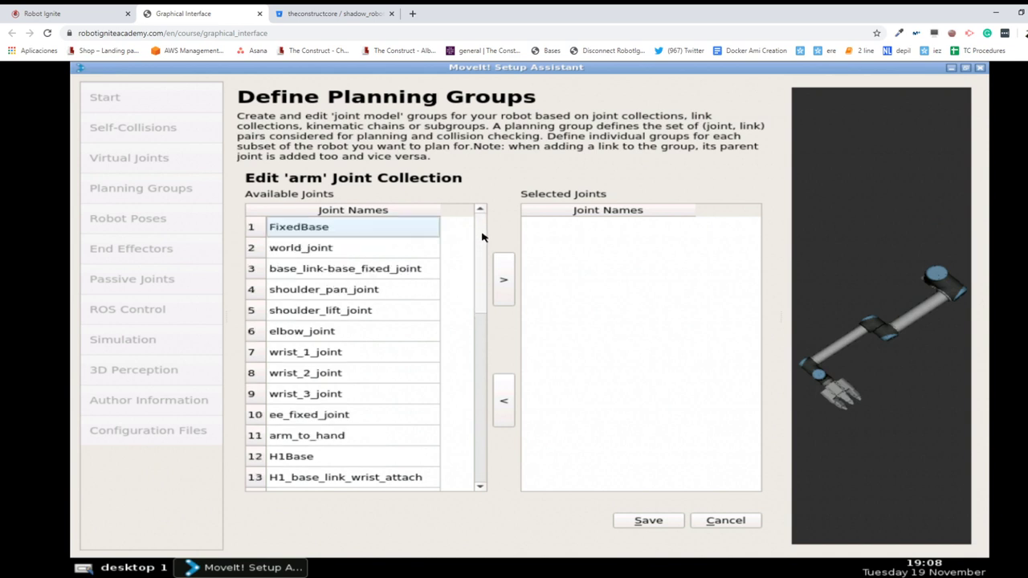
- Select shoulder_pan_joint through wrist_3_joint and move all six into Selected Joints
left_click(306, 290)
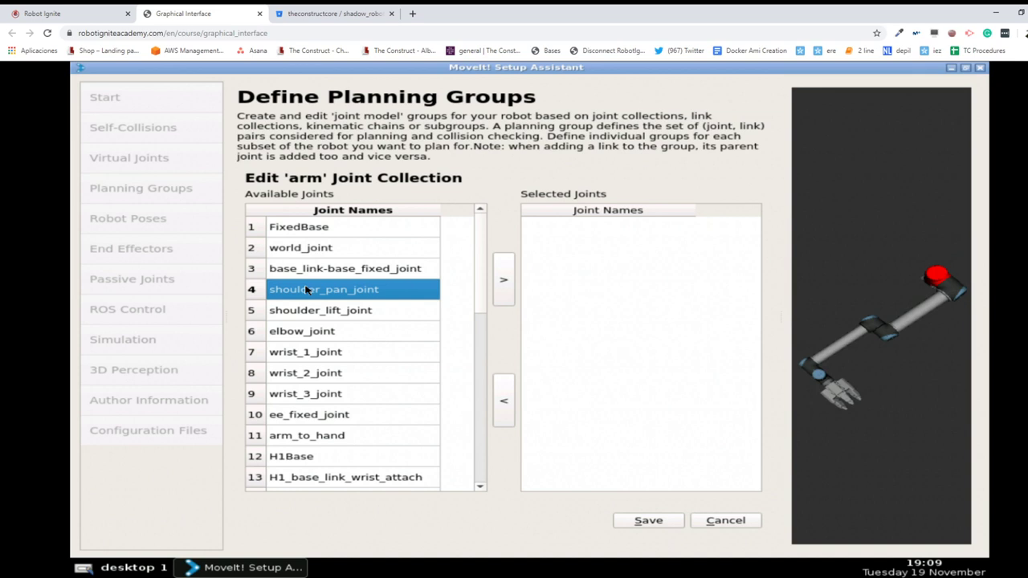
key("shift+Down")
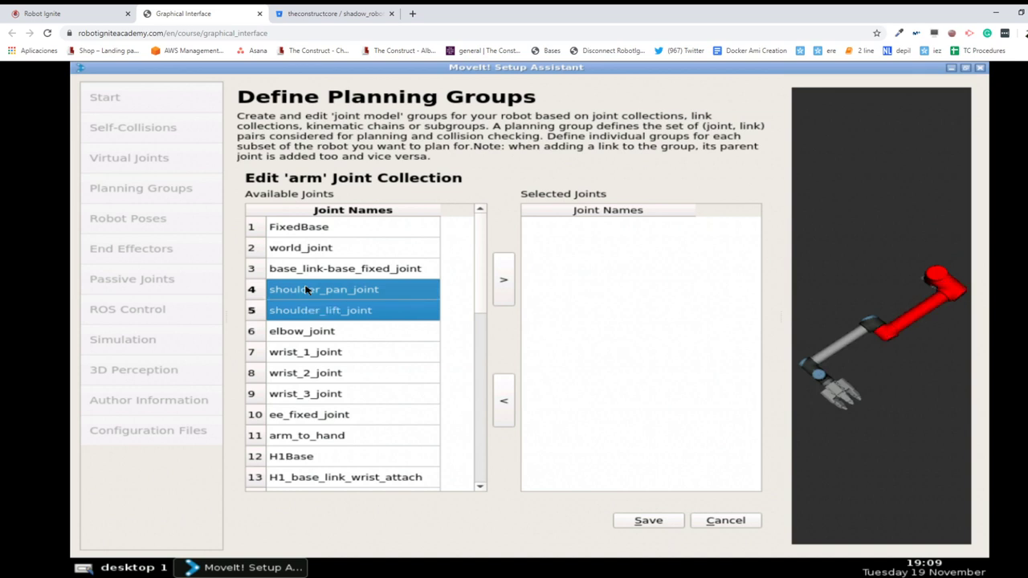
key("shift+Down")
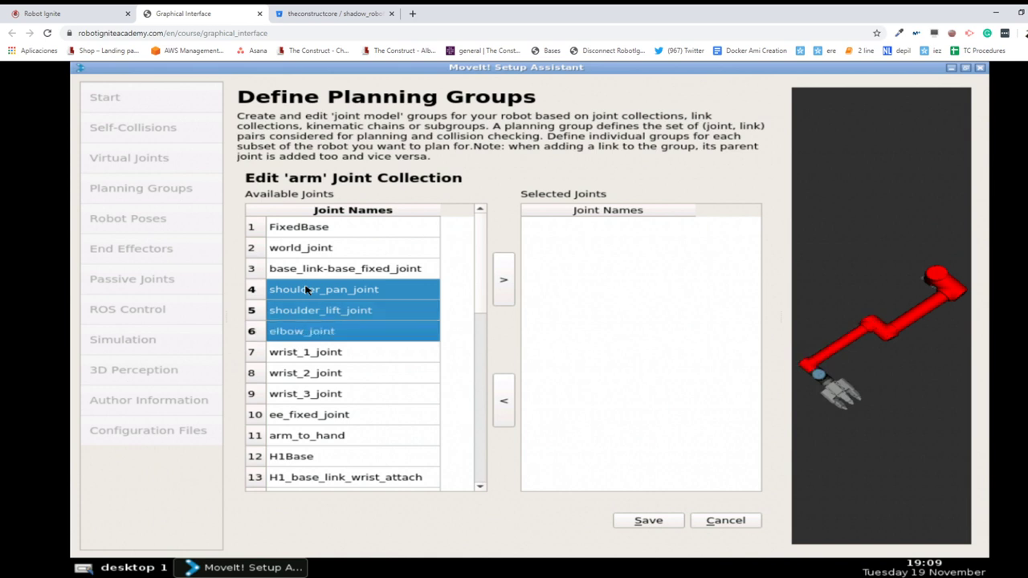
key("shift+Down")
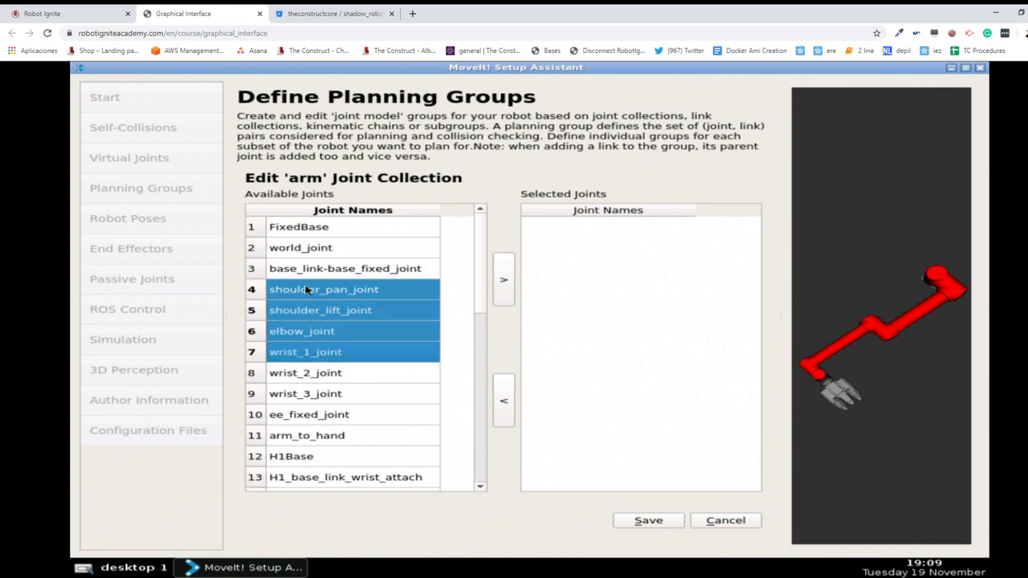
key("shift+Down")
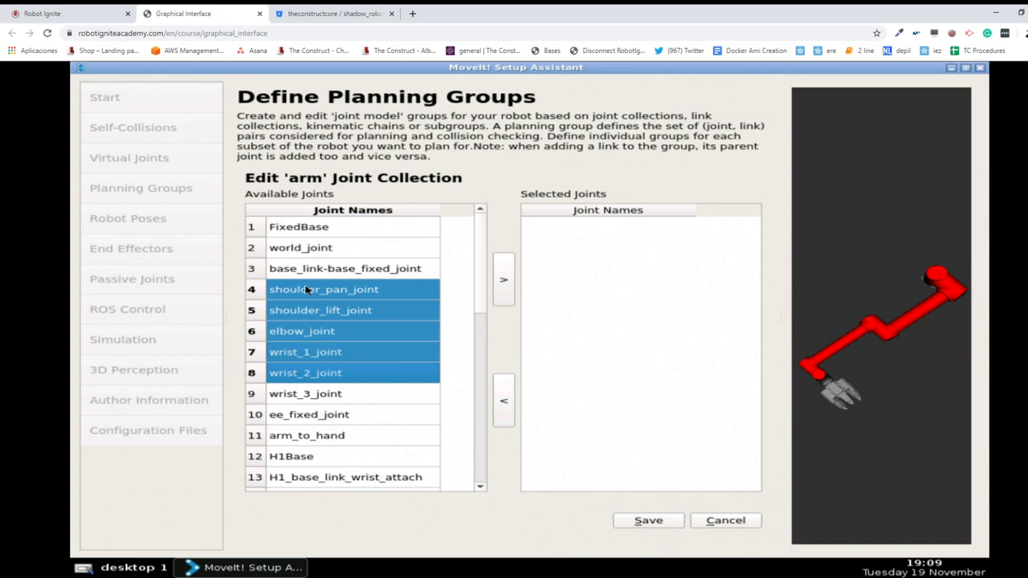
key("shift+Down")
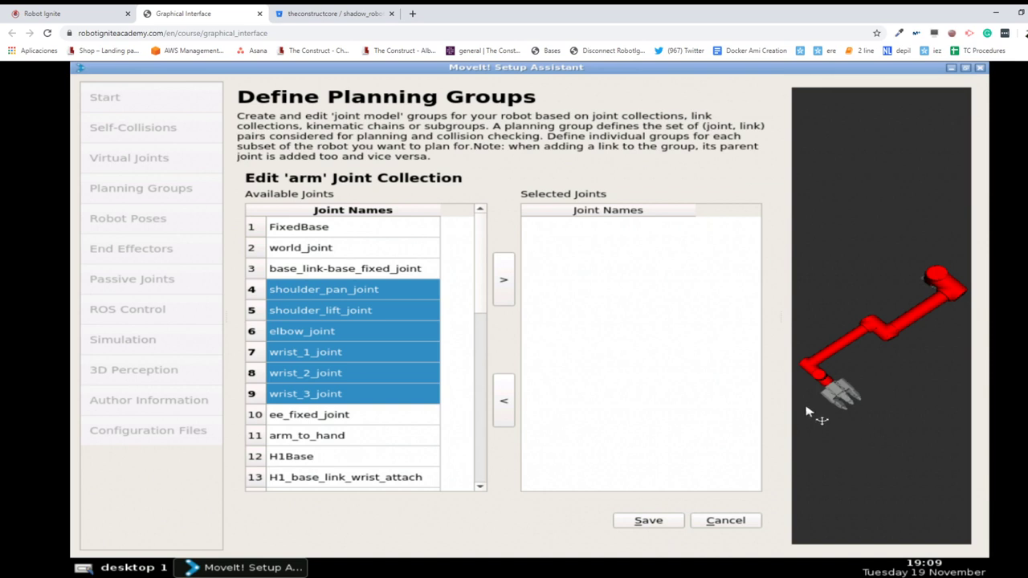
left_click(504, 276)
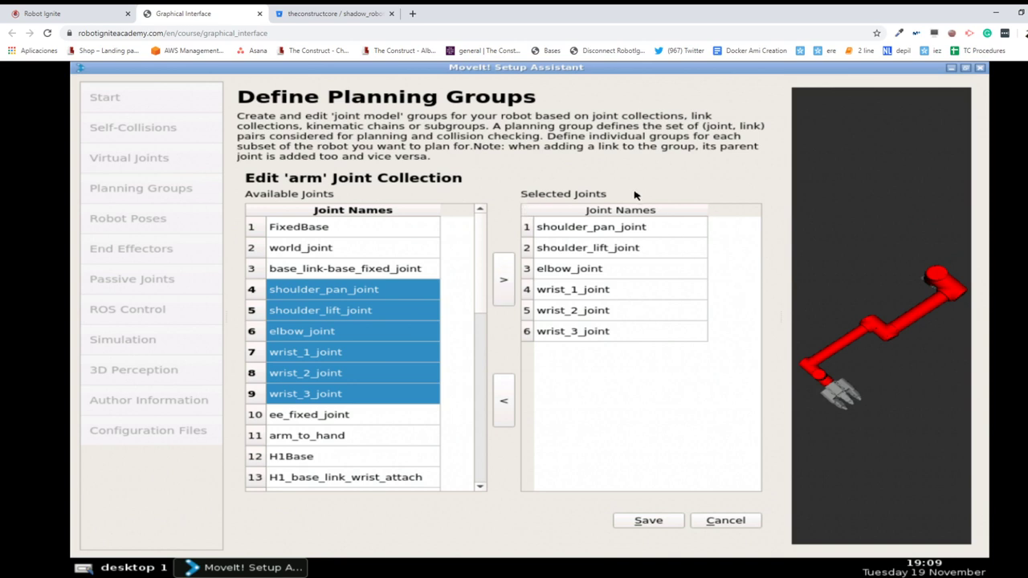
- Save the arm group and check its six joints, shoulder_pan_joint to wrist_3_joint, in the groups tree
left_click(649, 522)
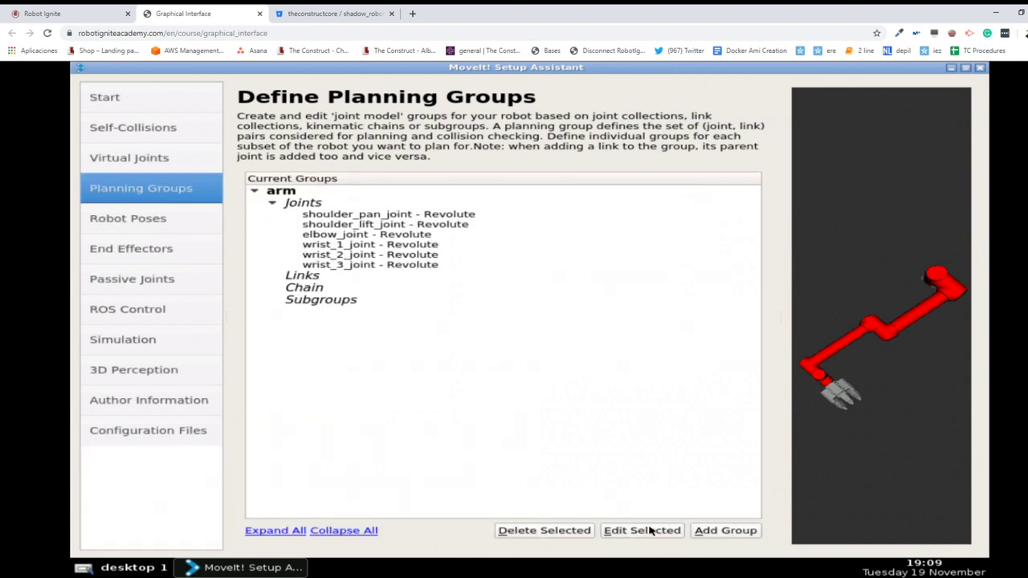
left_click(282, 193)
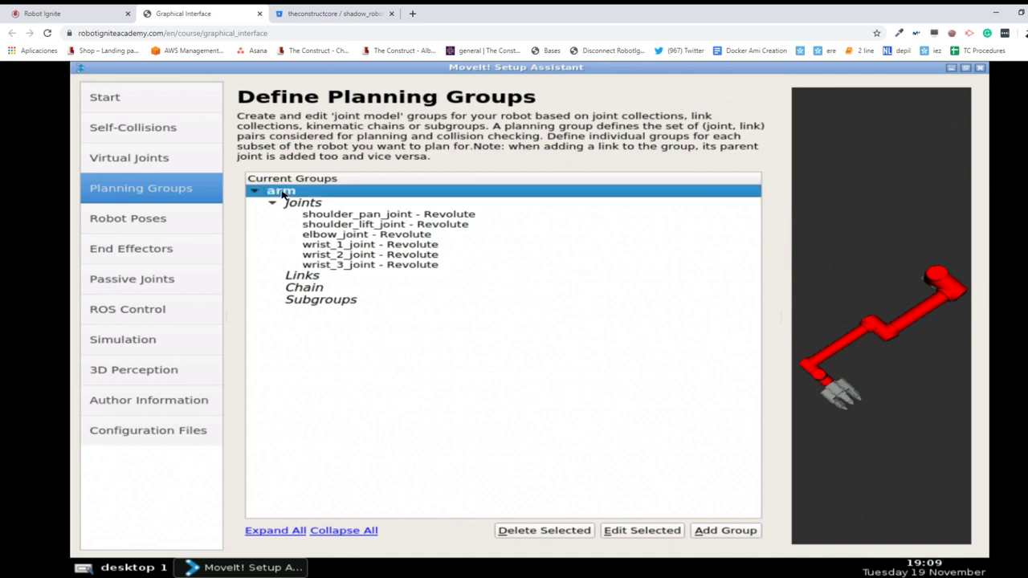
left_click(304, 204)
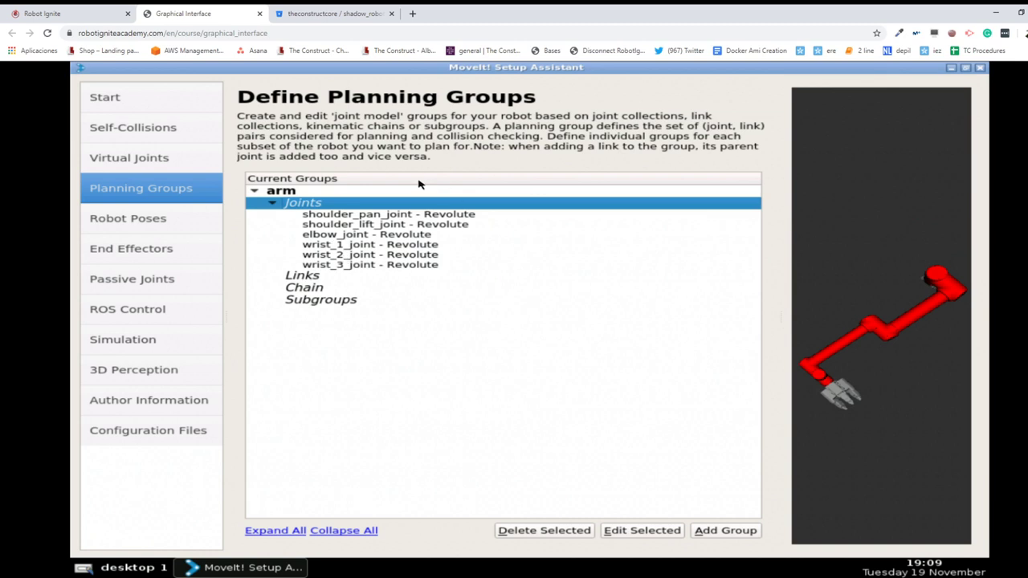
left_click(282, 192)
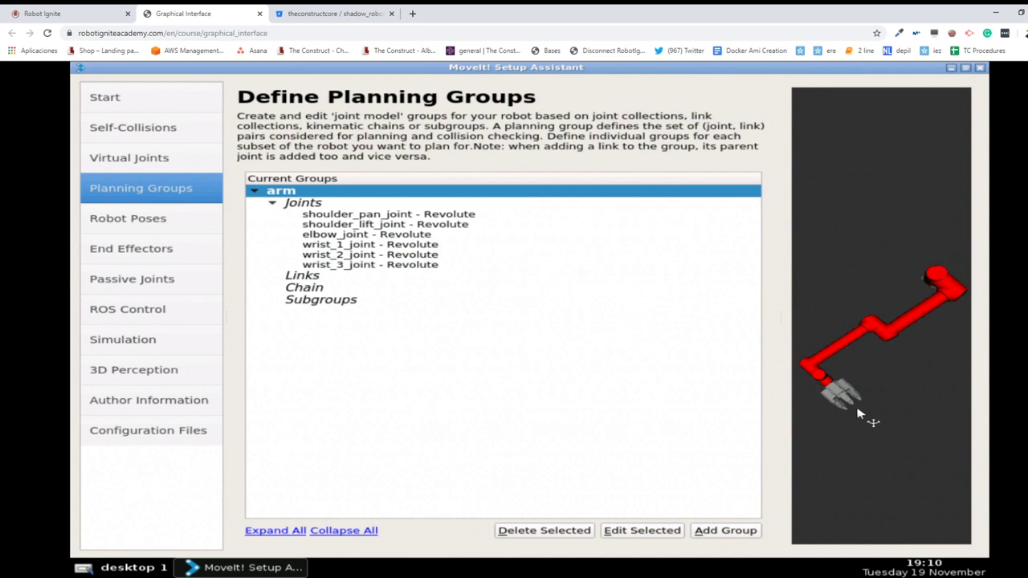
- Add a new planning group named 'gripper' and check the course instructions for its joints
left_click(727, 531)
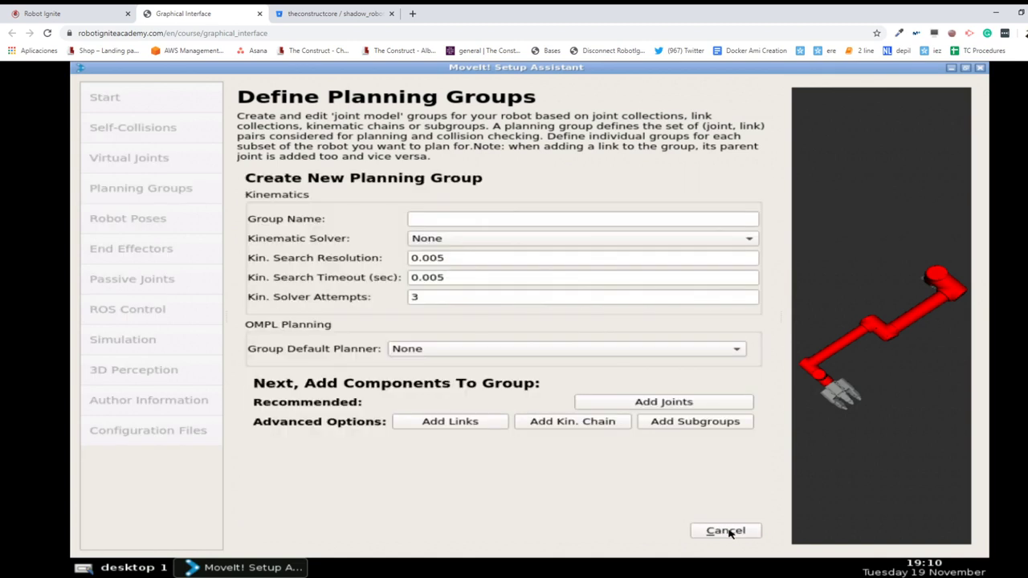
left_click(451, 225)
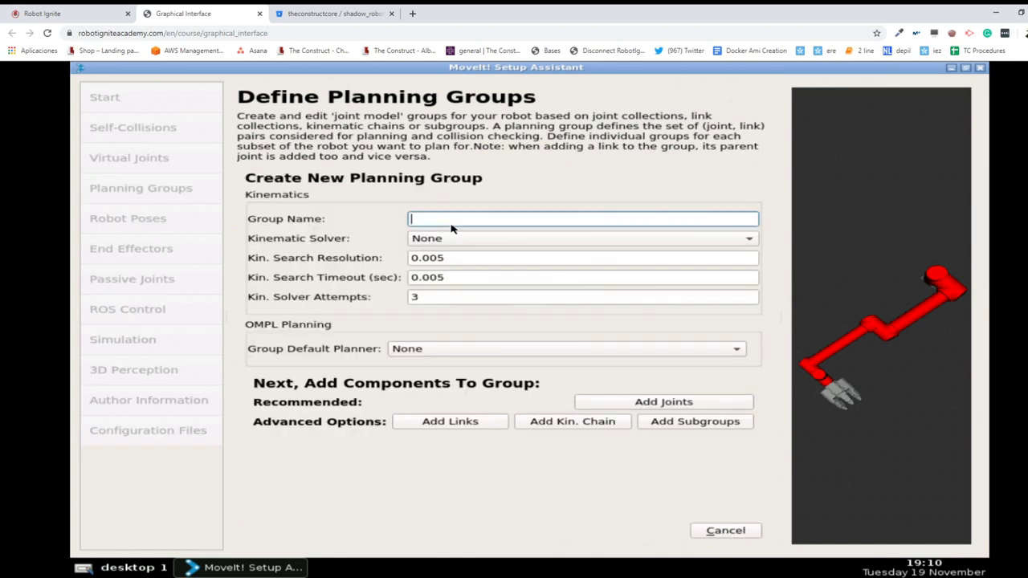
type("gripper")
left_click(83, 13)
scroll(69, 341, "down", 5)
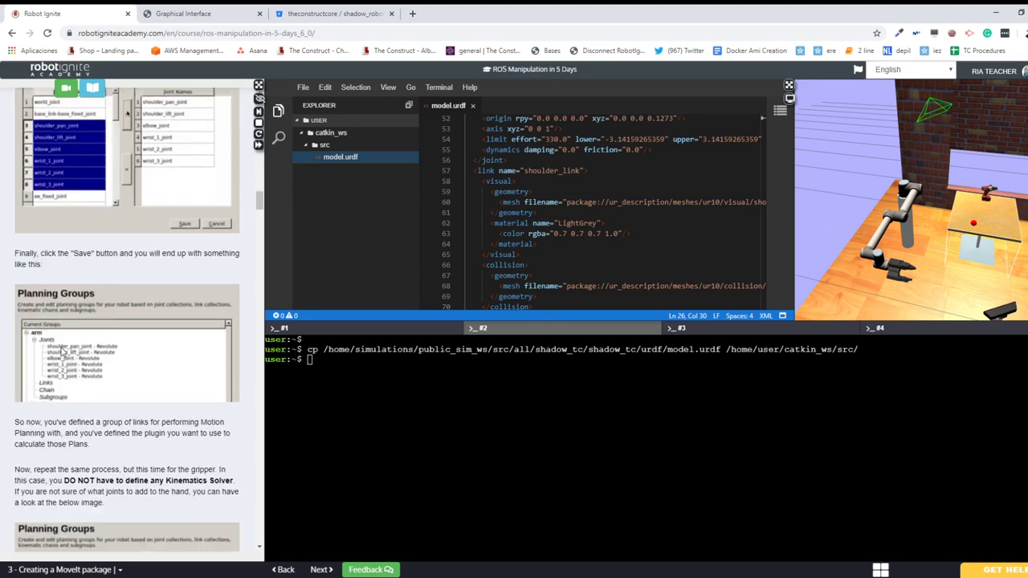
scroll(70, 352, "down", 8)
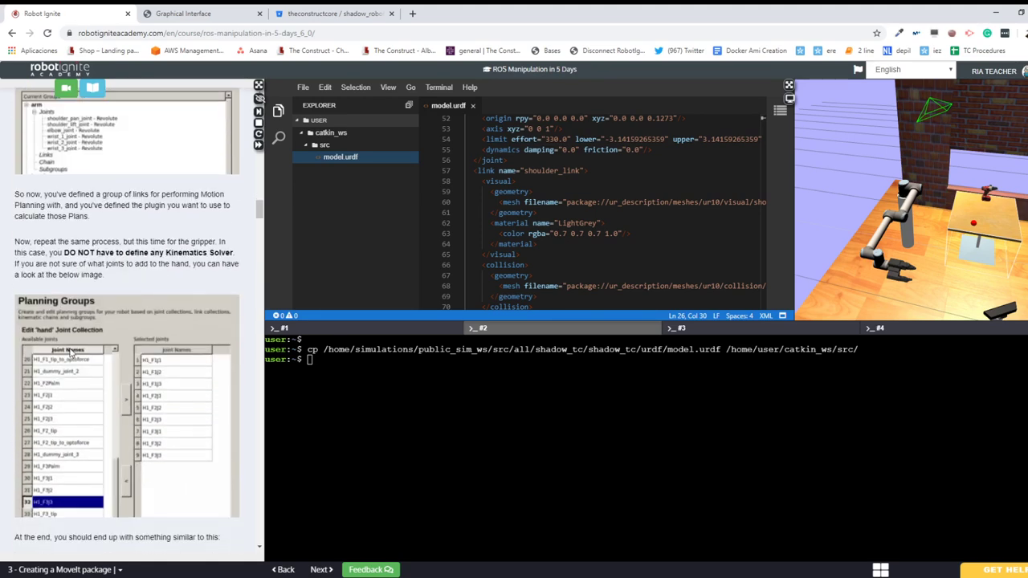
scroll(69, 352, "down", 3)
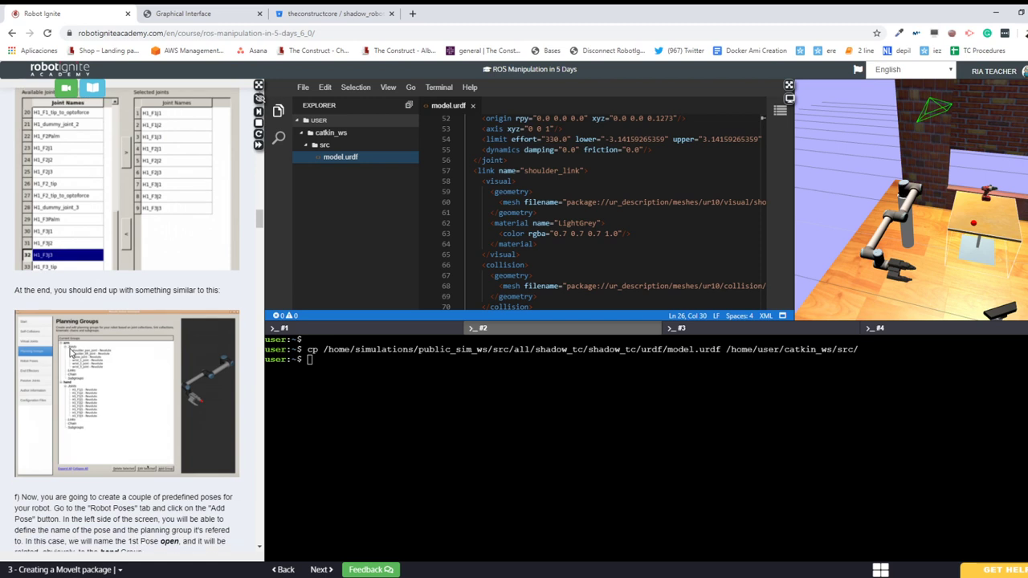
scroll(71, 352, "up", 3)
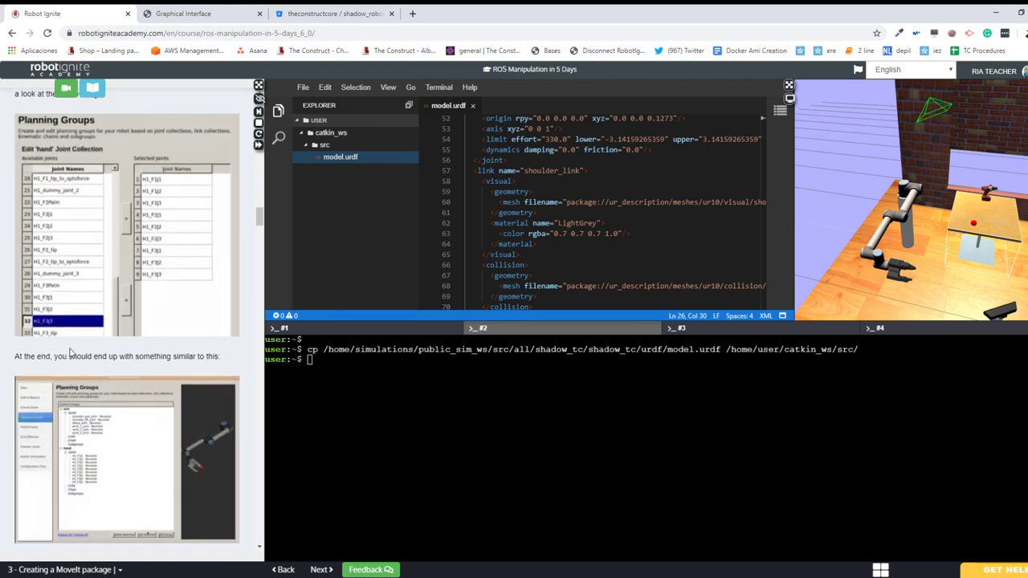
scroll(143, 203, "up", 1)
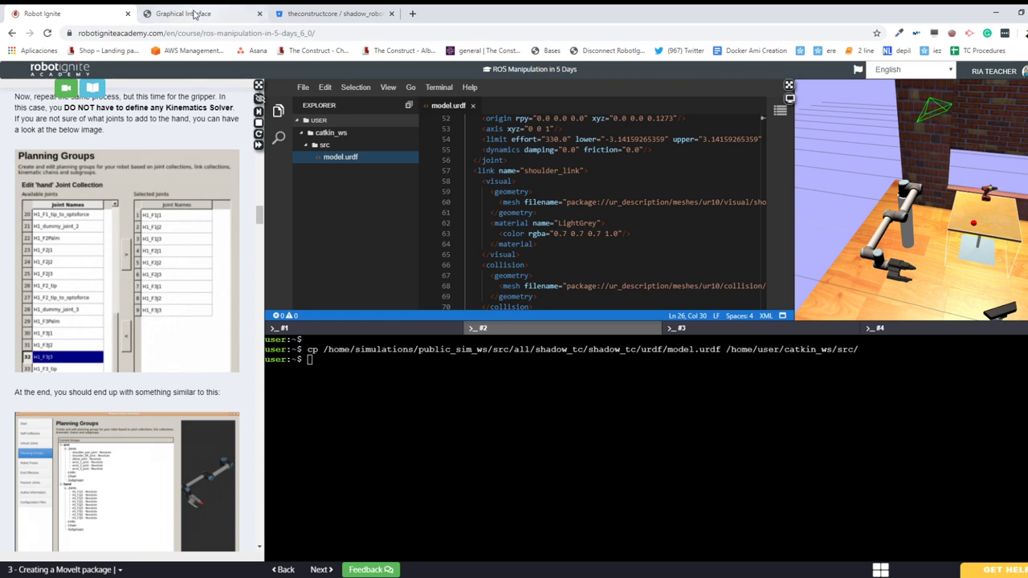
left_click(197, 13)
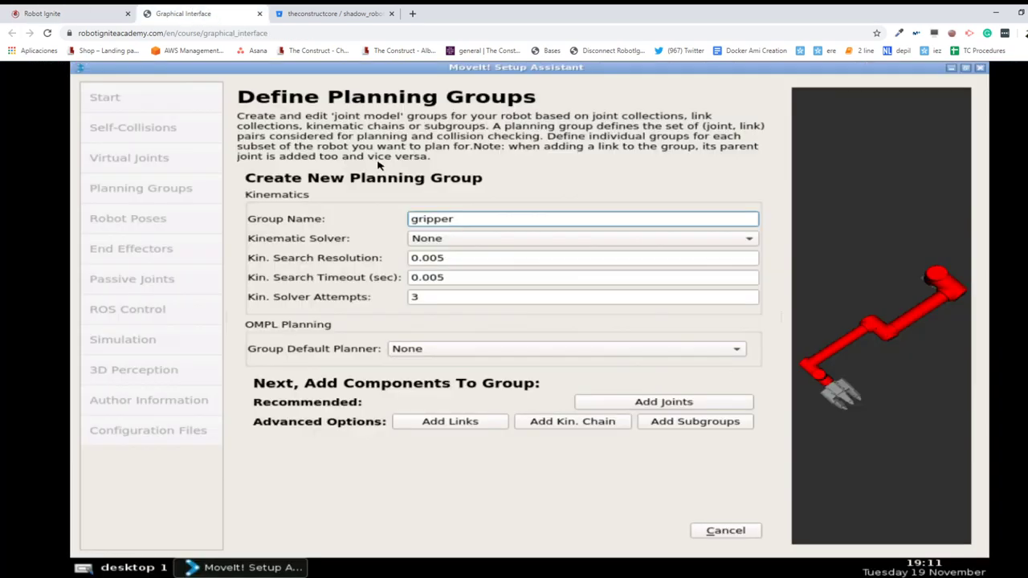
- In the gripper joint collection, select the first finger's joints H1_F1J1 to H1_F1J3
left_click(644, 405)
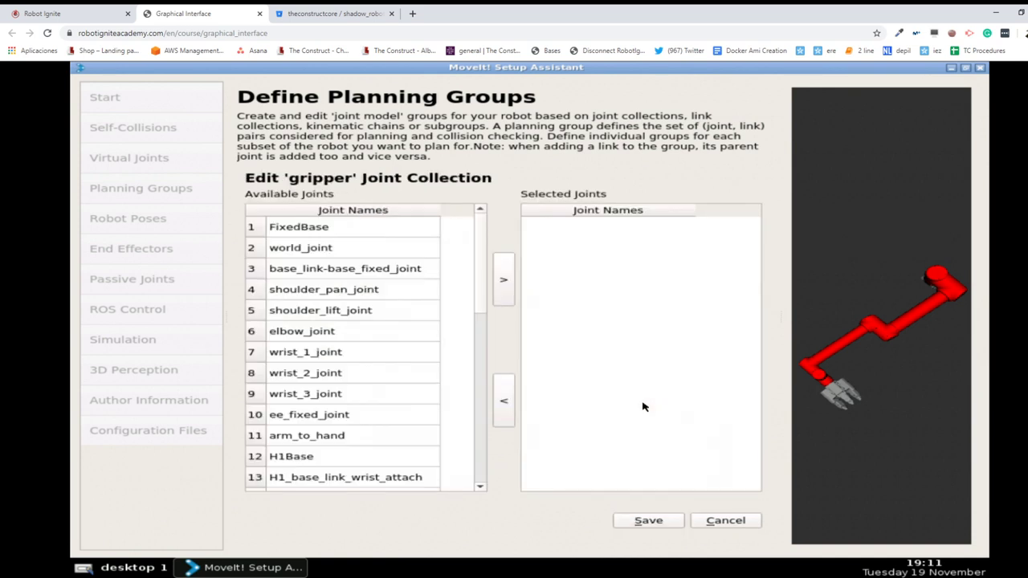
scroll(288, 295, "down", 3)
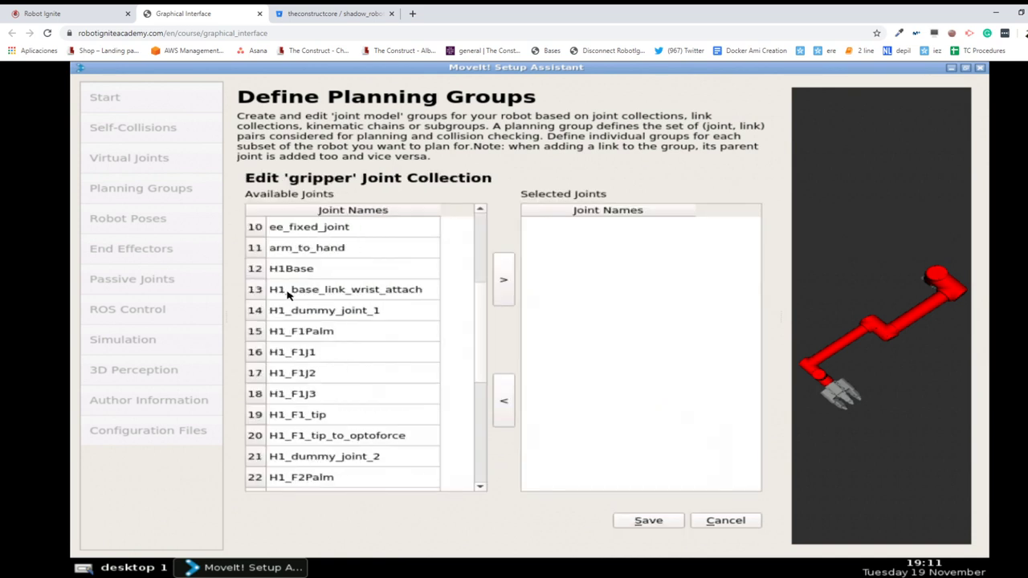
scroll(288, 295, "down", 1)
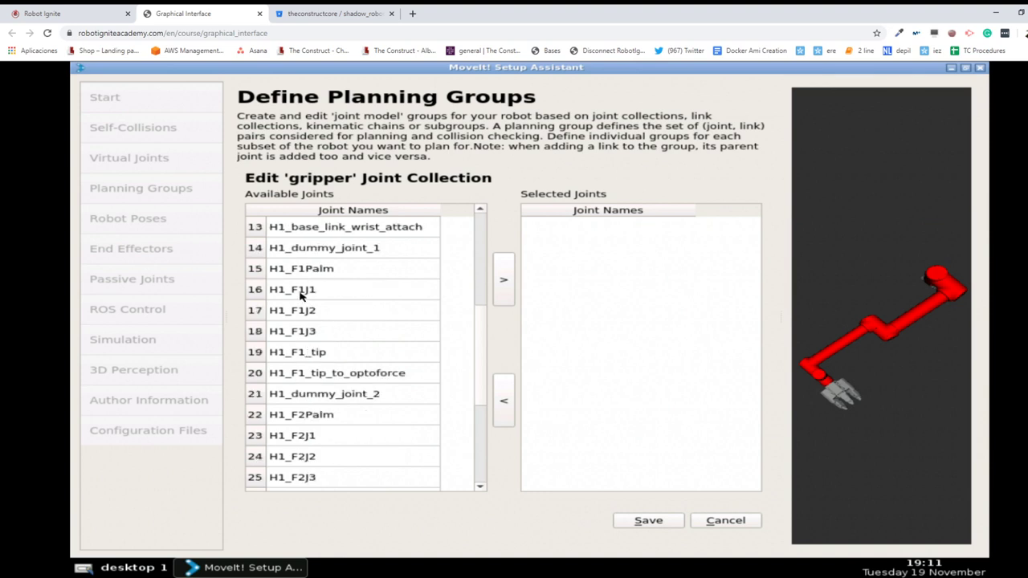
left_click(302, 291)
key("shift+Down")
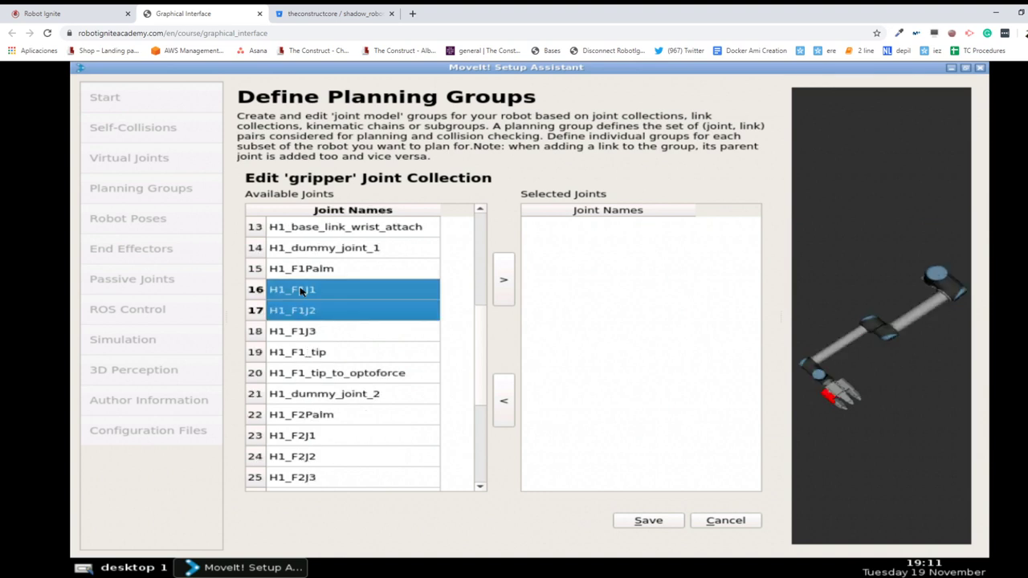
key("shift+Down")
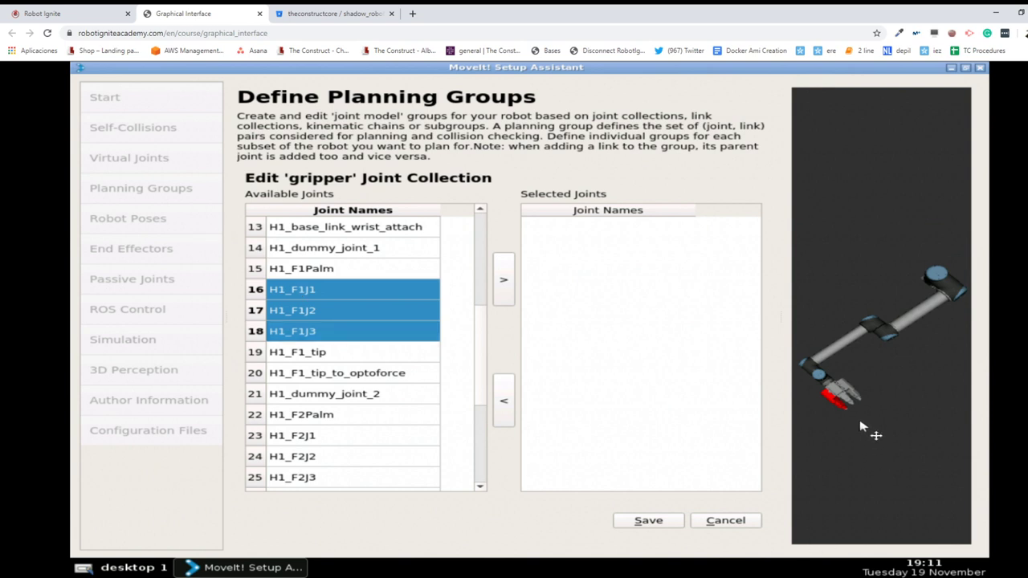
middle_click_drag(861, 426, 892, 395)
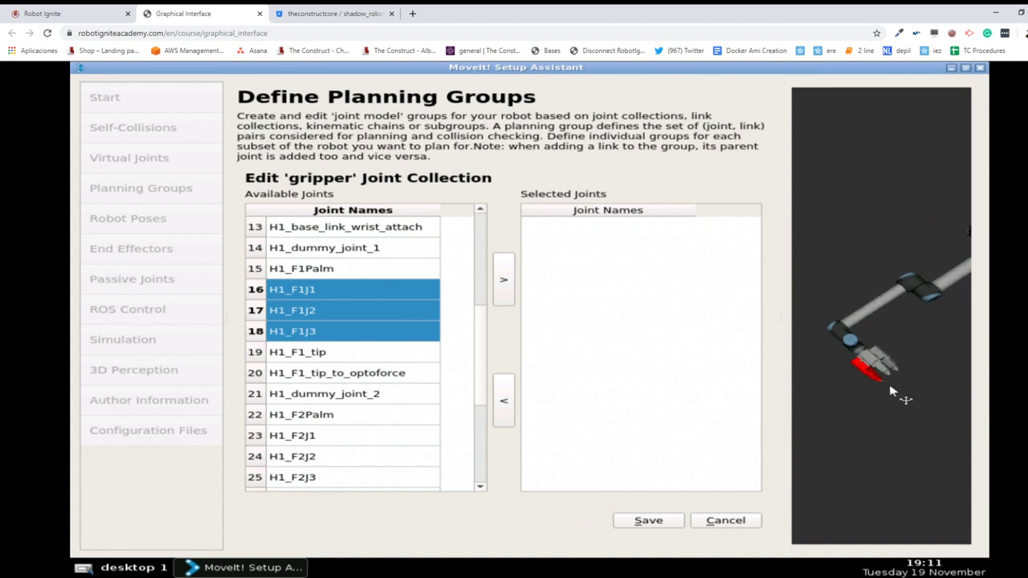
scroll(892, 391, "up", 2)
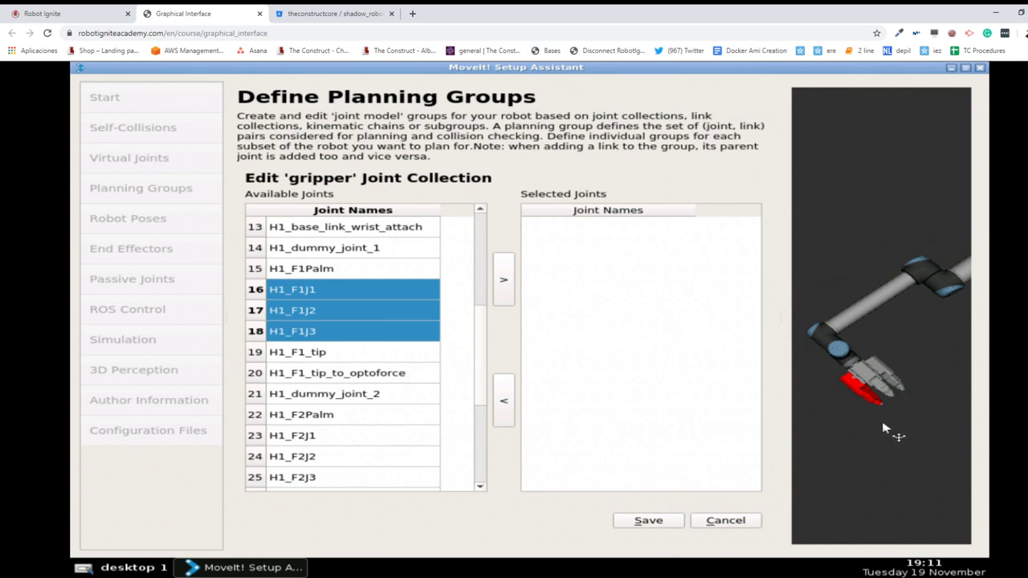
left_click_drag(873, 400, 874, 279)
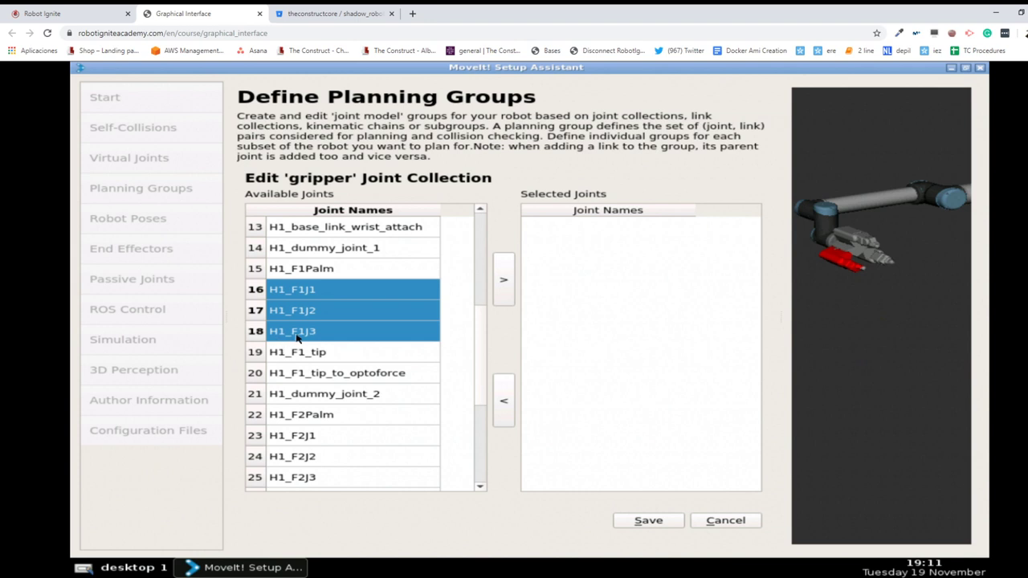
- Extend the selection to all nine finger joints, H1_F1J1 through H1_F3J3, checking the tutorial's list
left_click(283, 291)
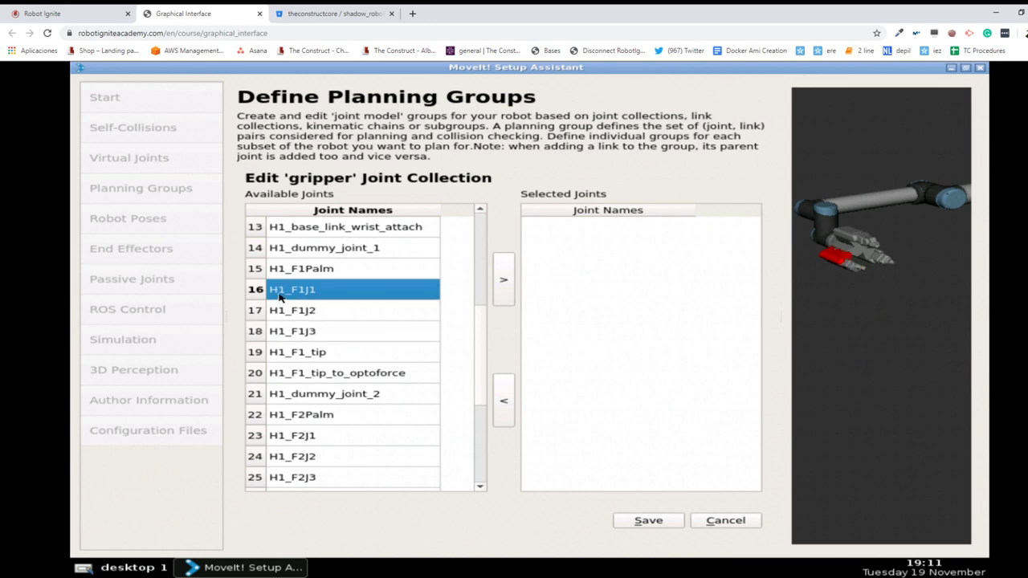
left_click(293, 331, "shift")
left_click(293, 435, "ctrl")
left_click(338, 477, "ctrl+shift")
scroll(341, 461, "down", 1)
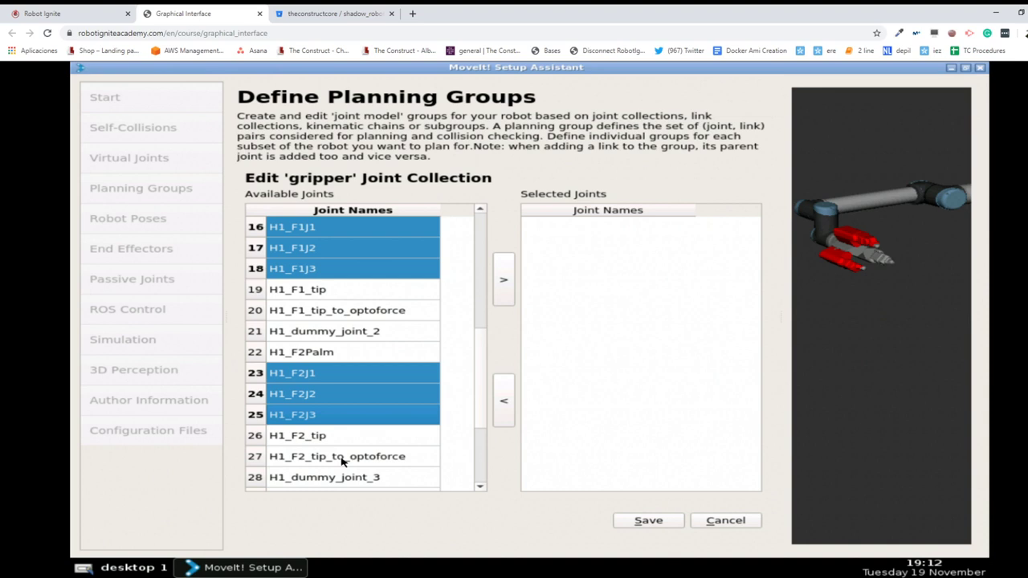
scroll(342, 462, "down", 1)
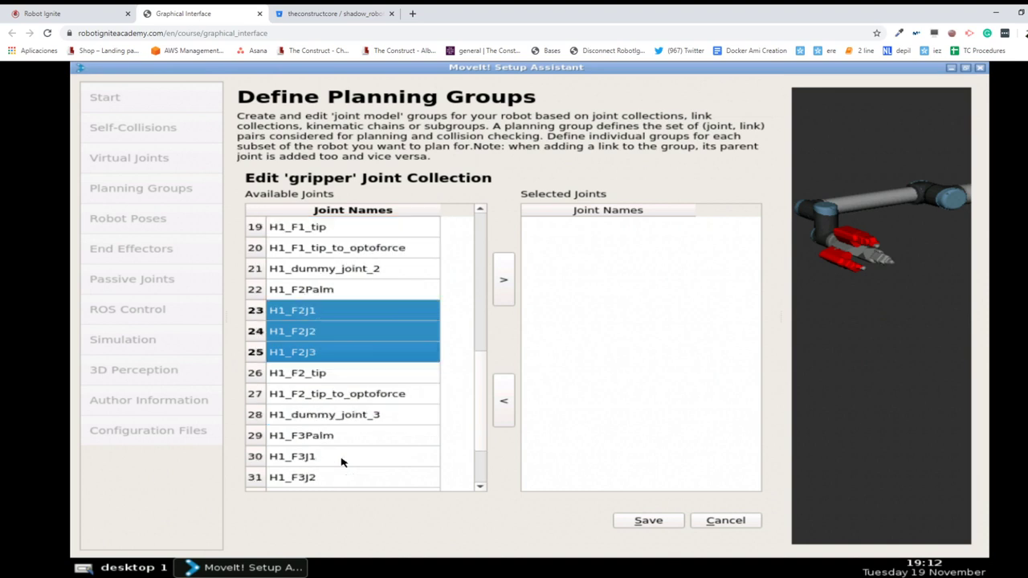
scroll(341, 462, "down", 1)
key("ctrl+Page_Up")
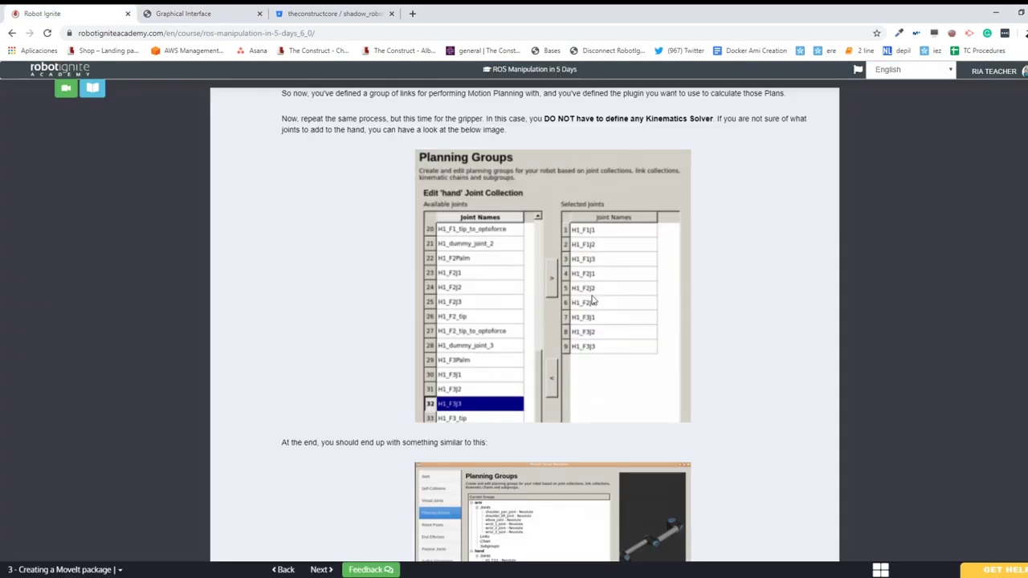
key("ctrl+Page_Down")
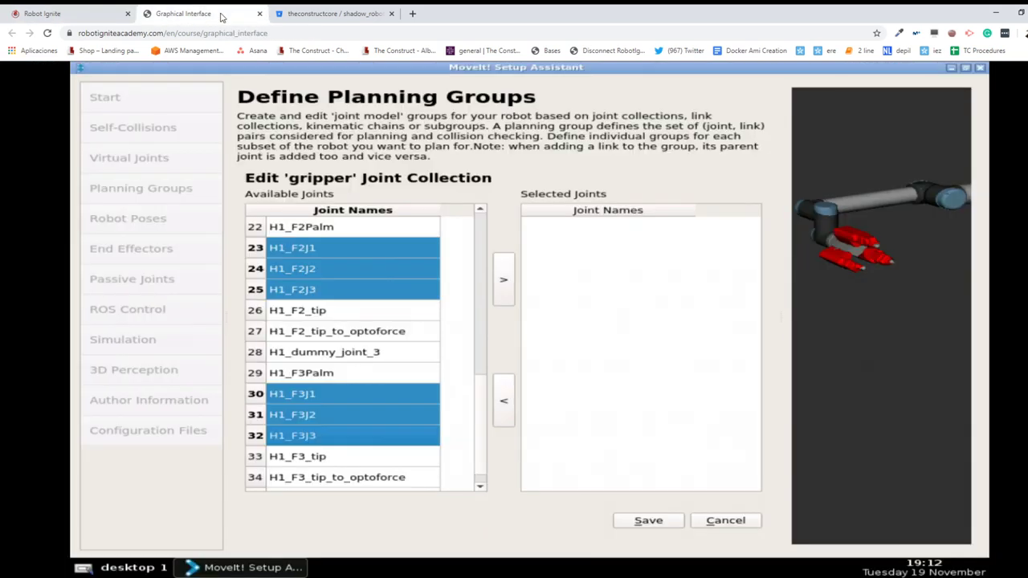
- Move the nine selected finger joints into the gripper group and verify them against the tutorial
left_click(503, 280)
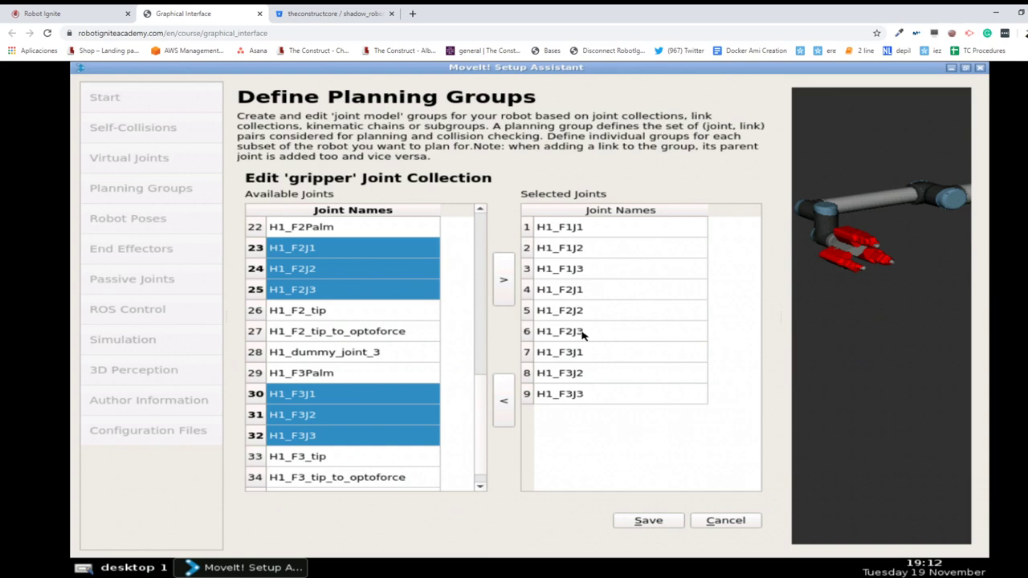
left_click(95, 13)
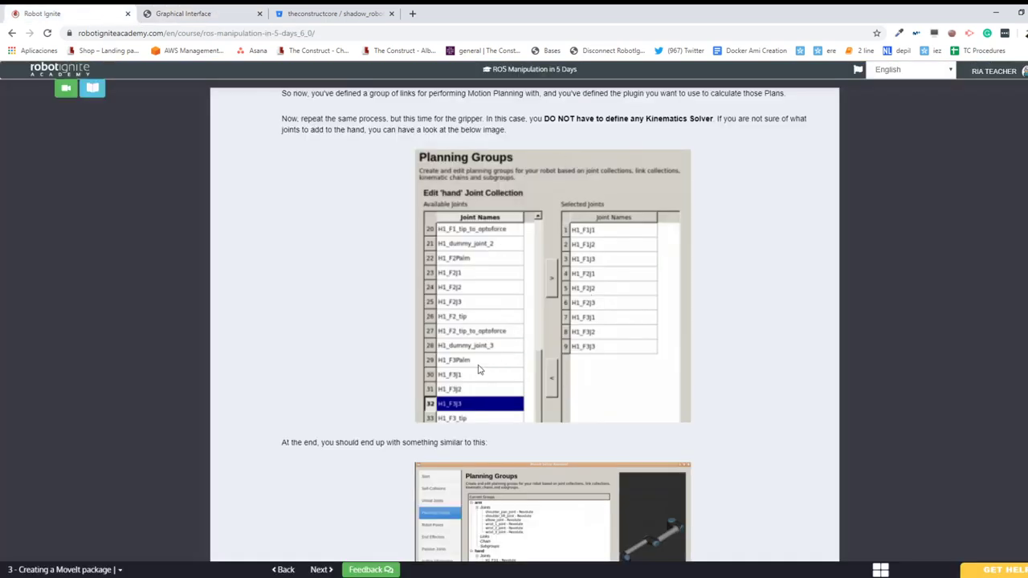
scroll(480, 370, "down", 2)
scroll(480, 370, "down", 3)
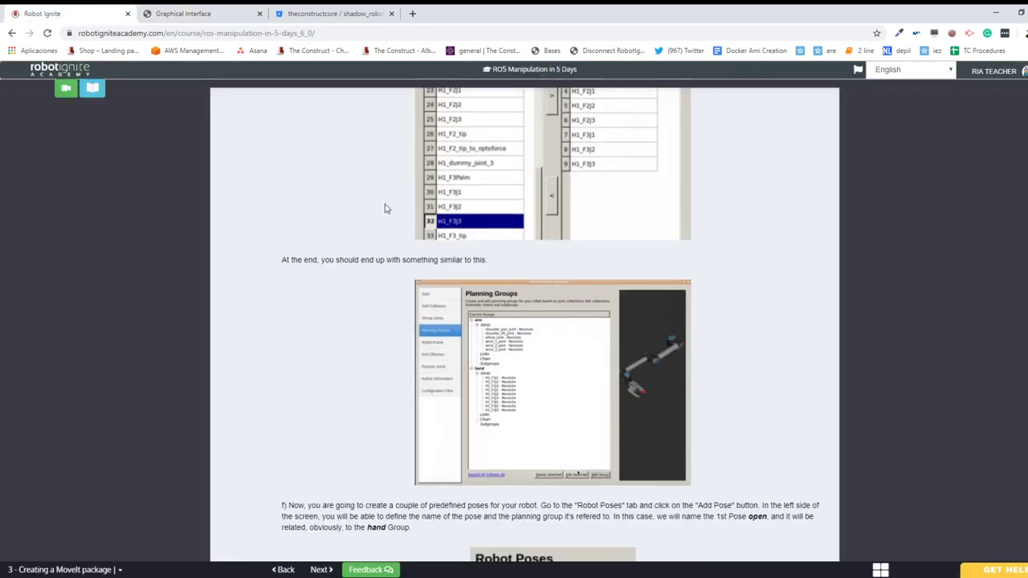
left_click(217, 12)
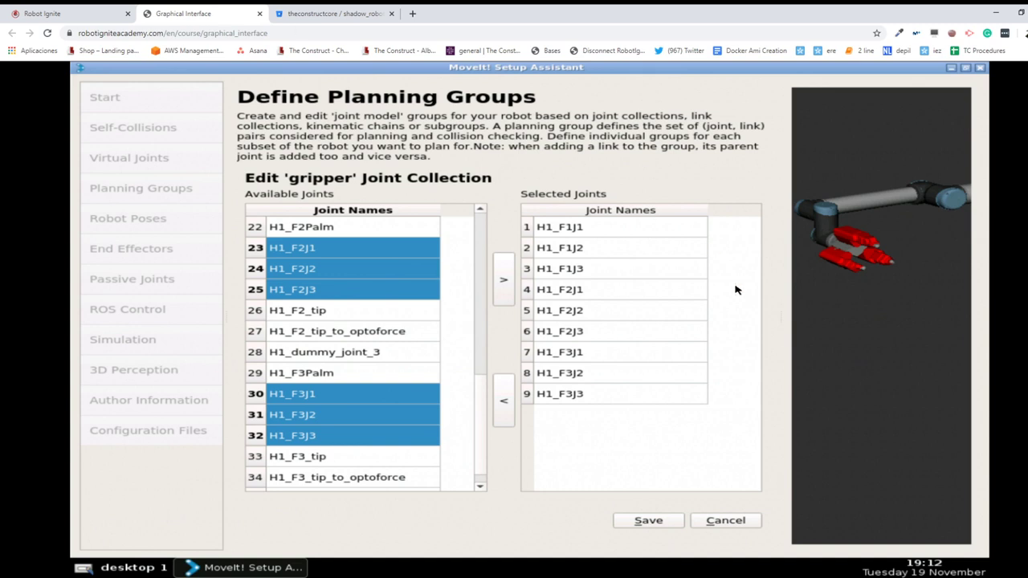
- Save the gripper group, view the arm and gripper groups on the 3D robot, then go to Robot Poses
left_click(649, 521)
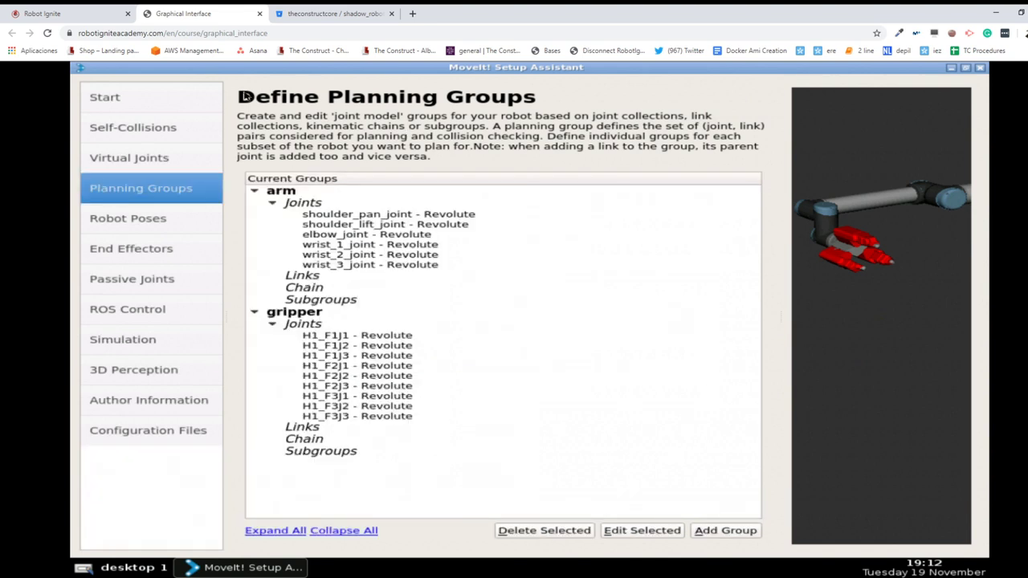
left_click(282, 194)
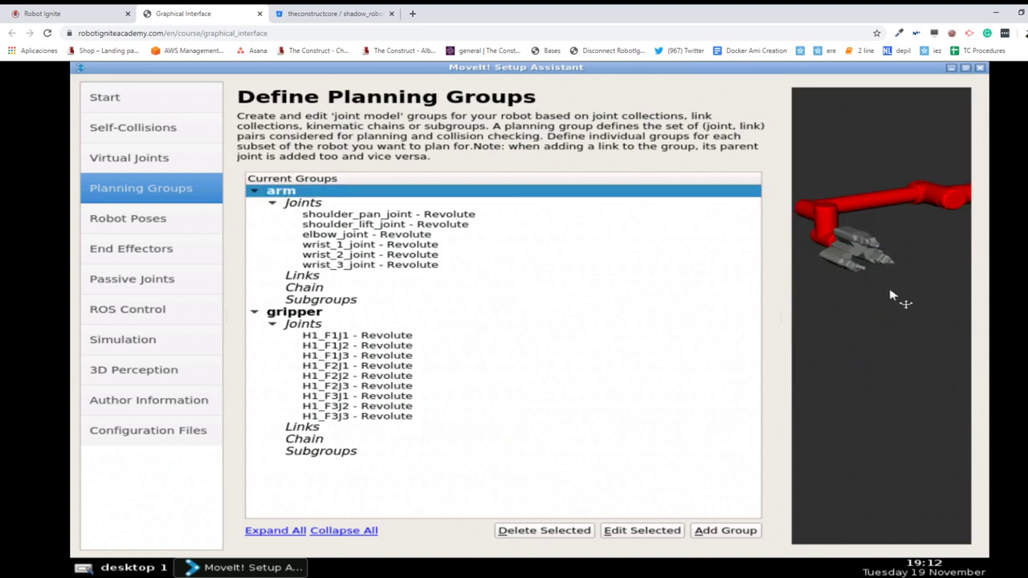
left_click_drag(906, 430, 878, 427)
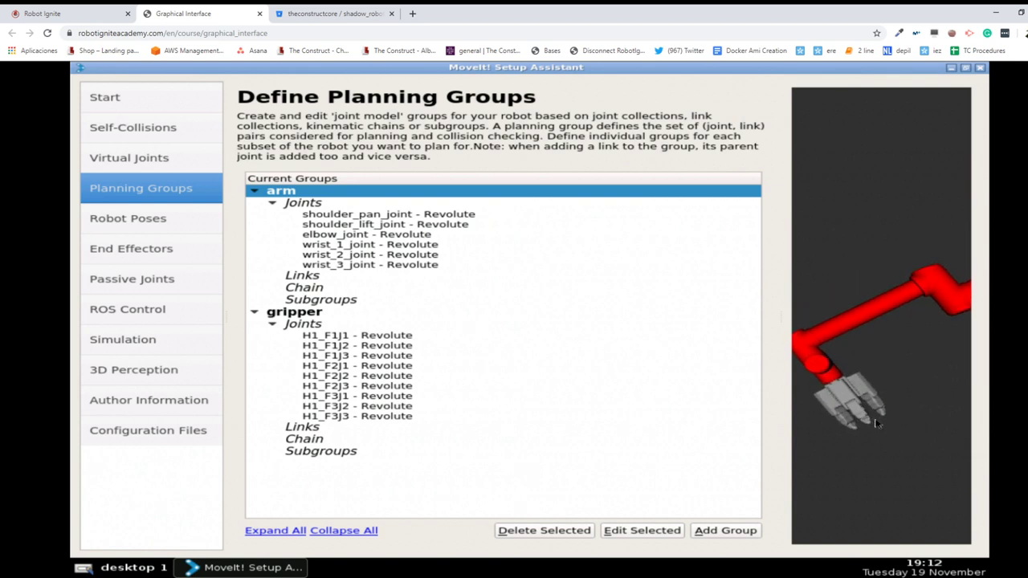
scroll(878, 428, "down", 3)
left_click_drag(841, 460, 850, 466)
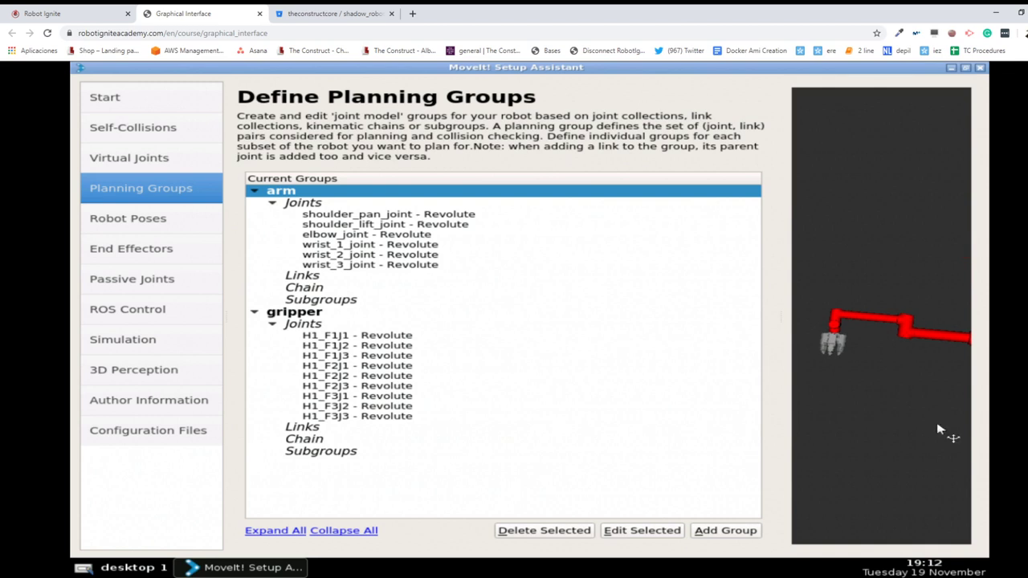
left_click_drag(941, 429, 825, 328)
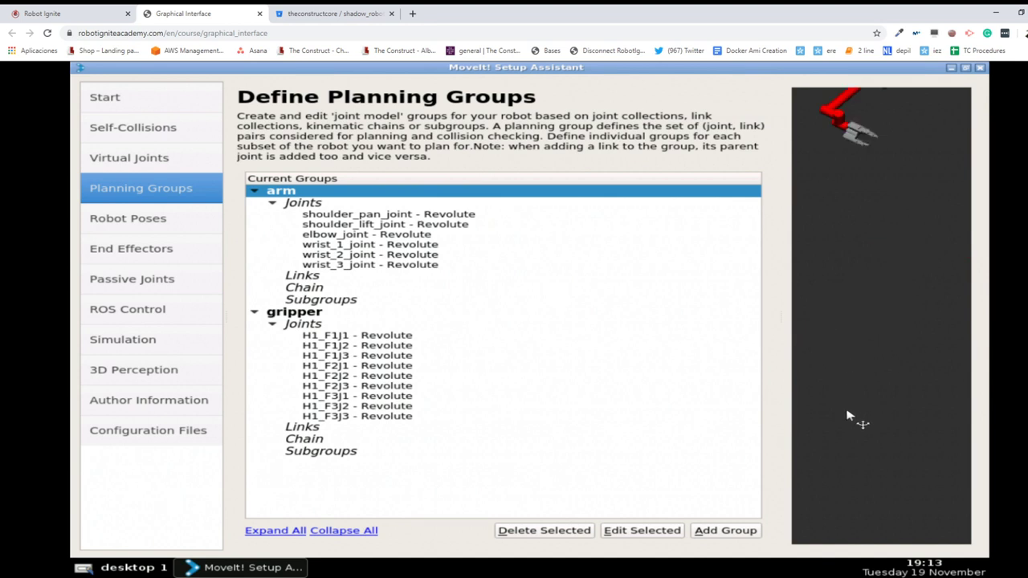
left_click_drag(875, 447, 913, 255)
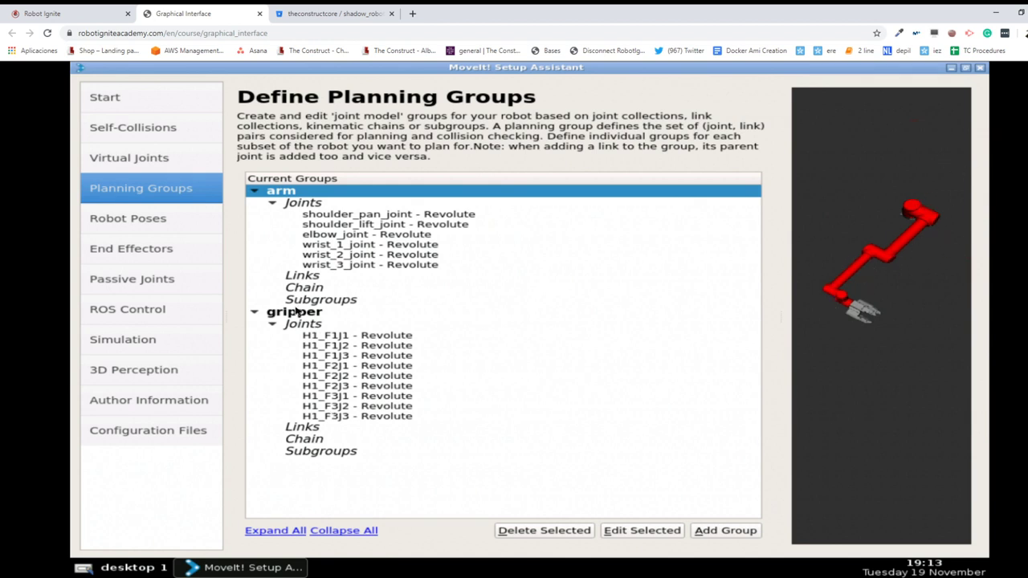
left_click(297, 312)
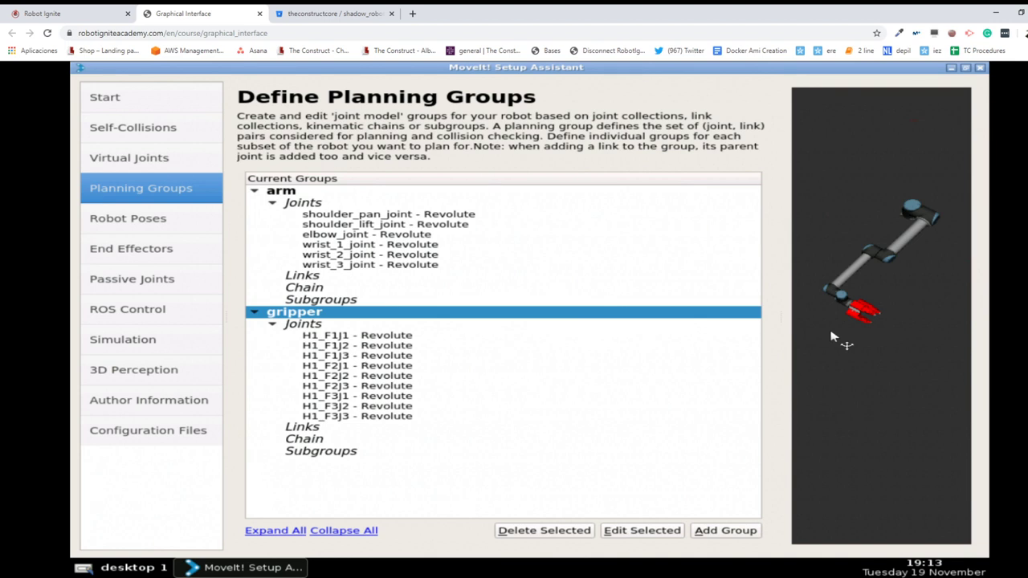
left_click(156, 229)
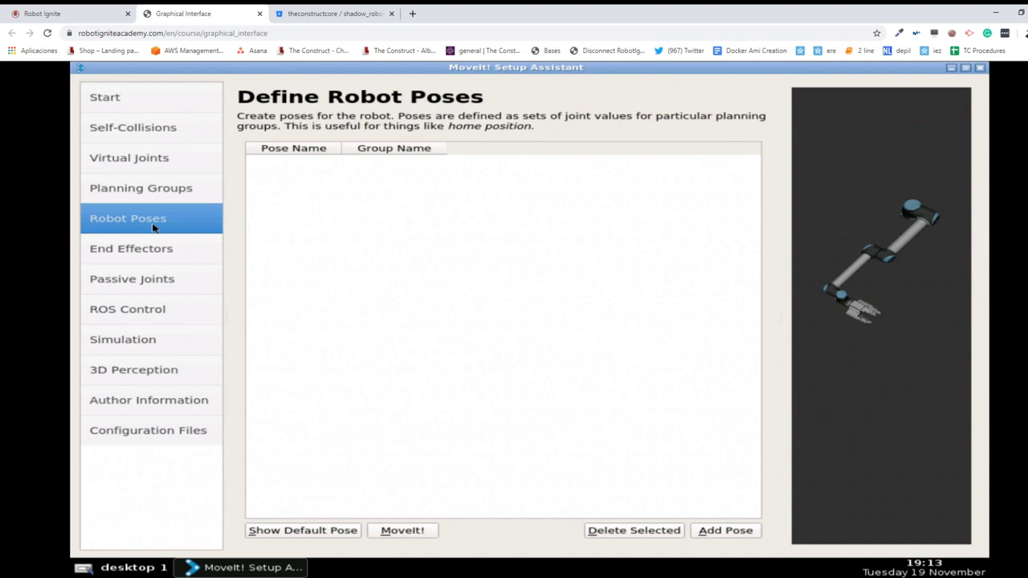
- Add a new pose, giving an unnamed arm-group form with all six joints at 0.0000
left_click(727, 531)
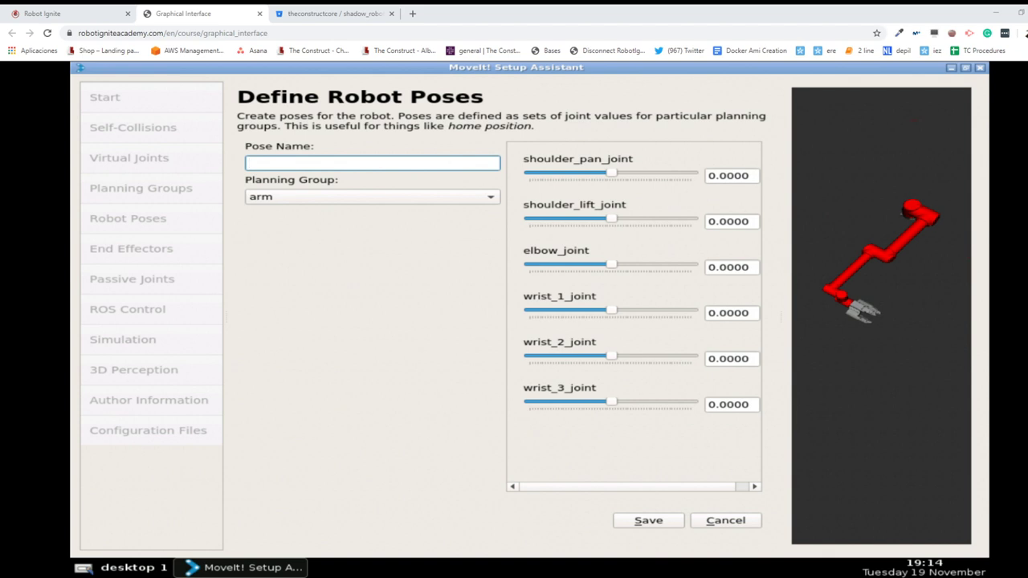
- Read the course instructions for the pose, then return to the Robot Ignite course page
left_click(916, 347)
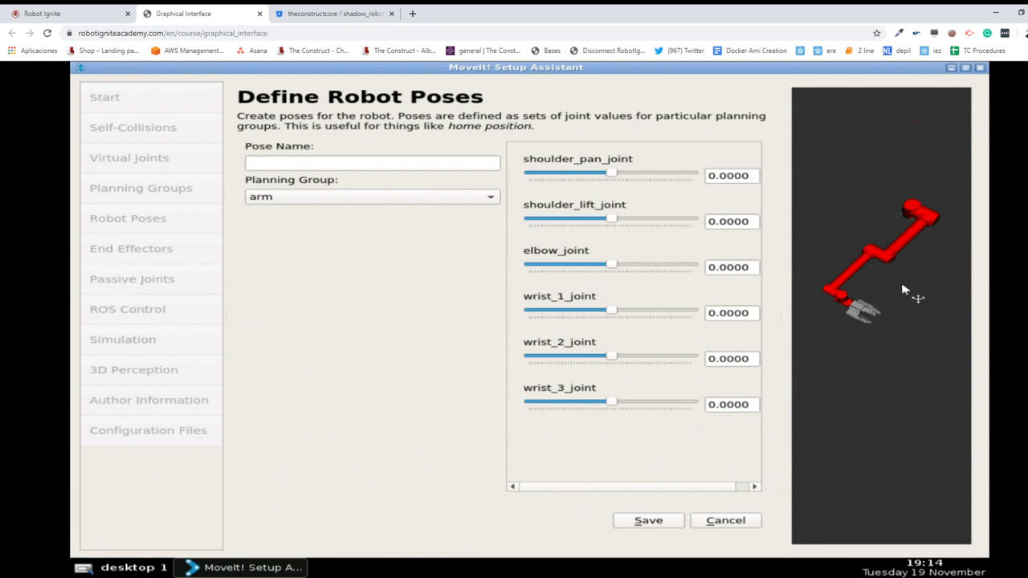
left_click(48, 15)
left_click(193, 15)
left_click(54, 13)
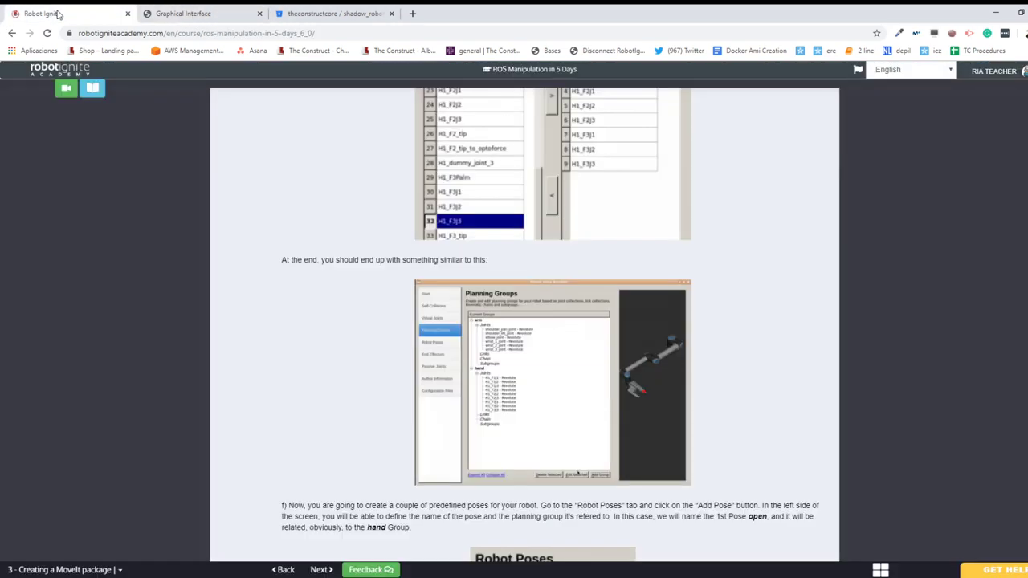
left_click(202, 8)
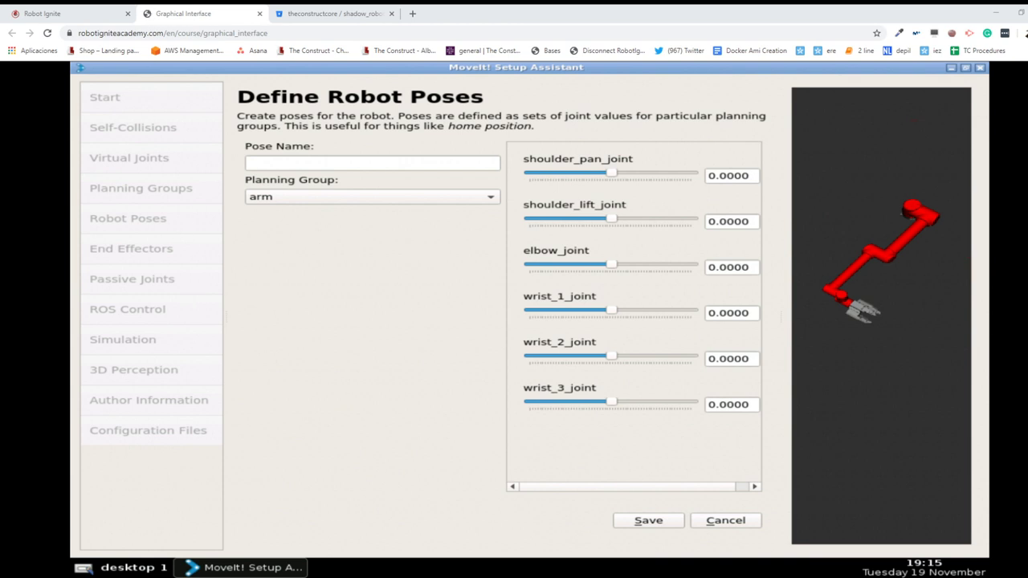
left_click(68, 11)
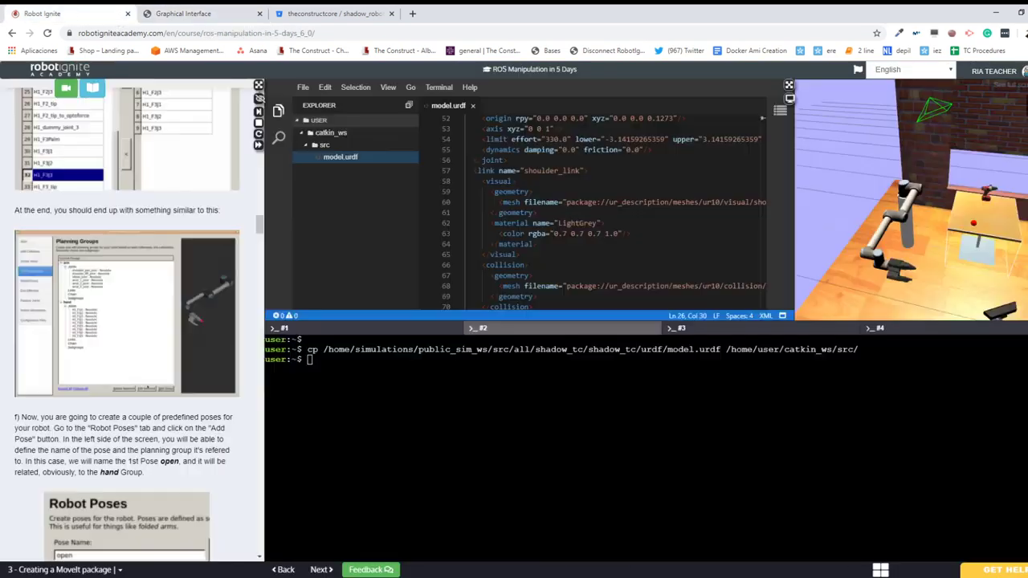
left_click(351, 332)
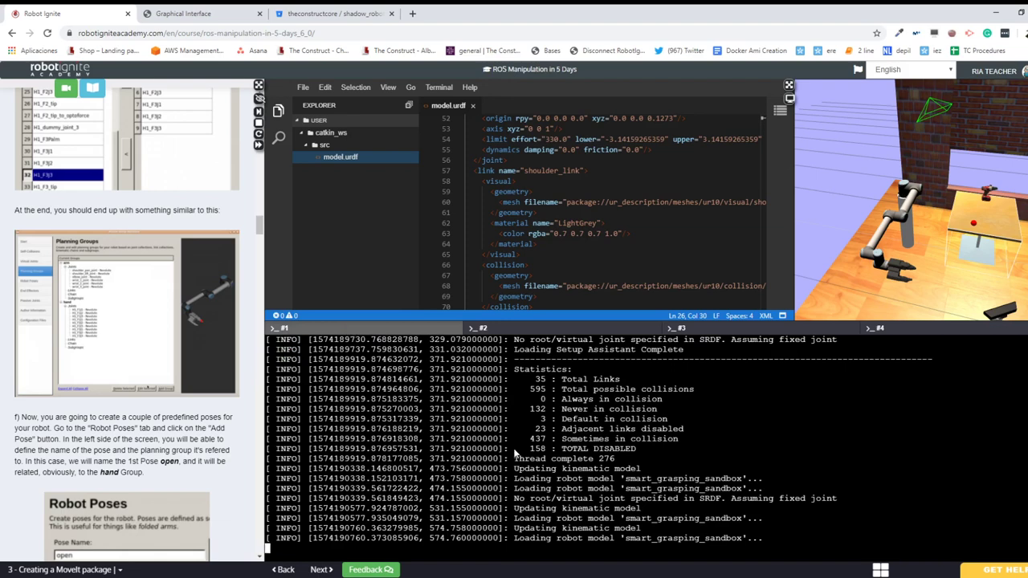
scroll(516, 454, "up", 15)
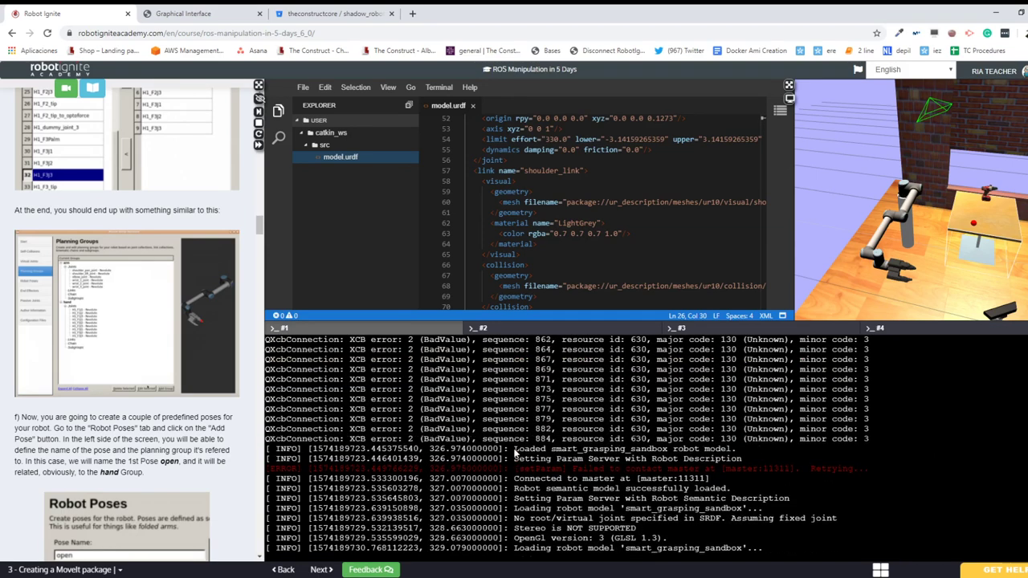
scroll(516, 454, "up", 10)
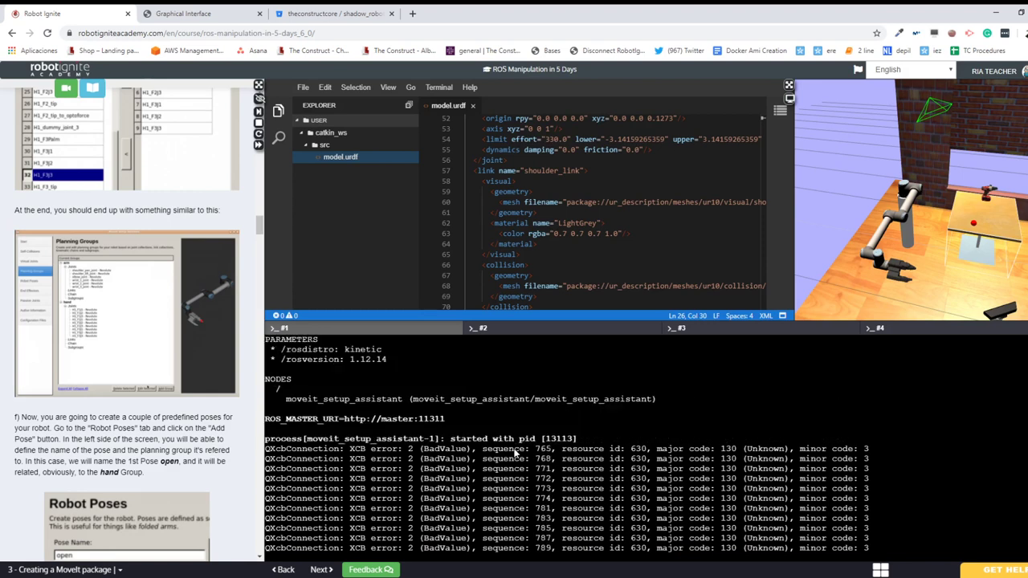
scroll(514, 454, "down", 8)
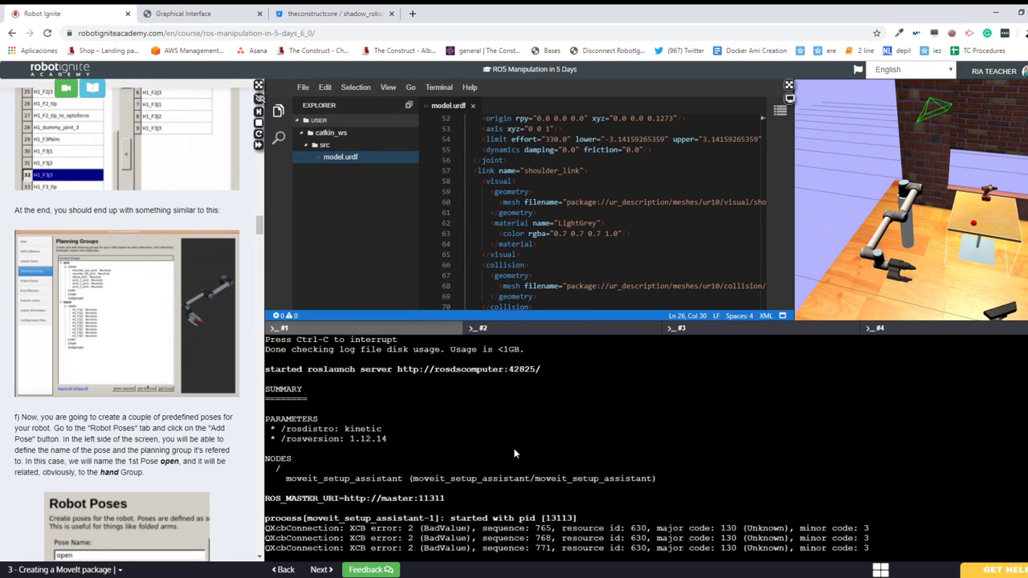
scroll(514, 453, "up", 4)
double_click(426, 360)
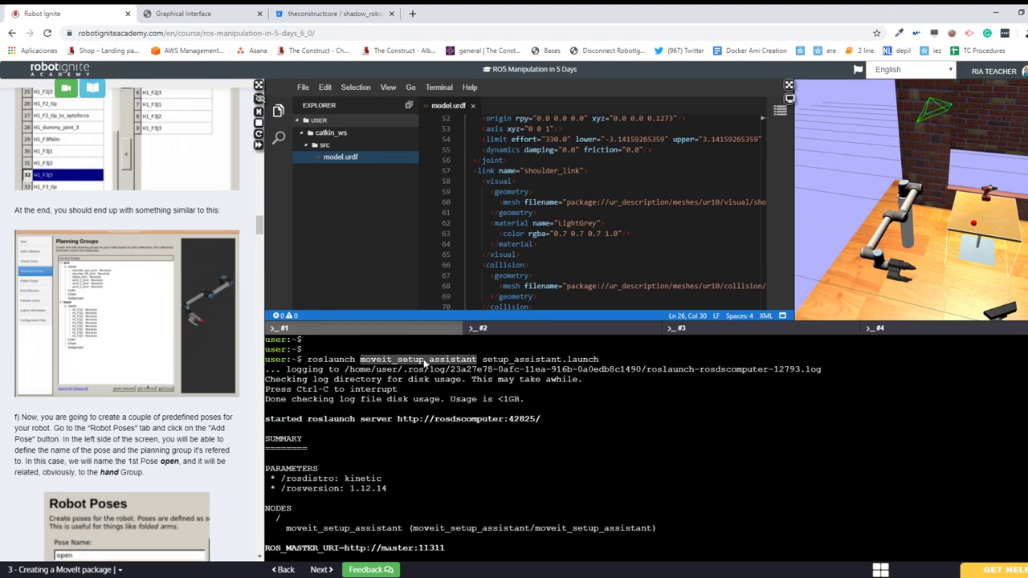
left_click_drag(308, 360, 597, 359)
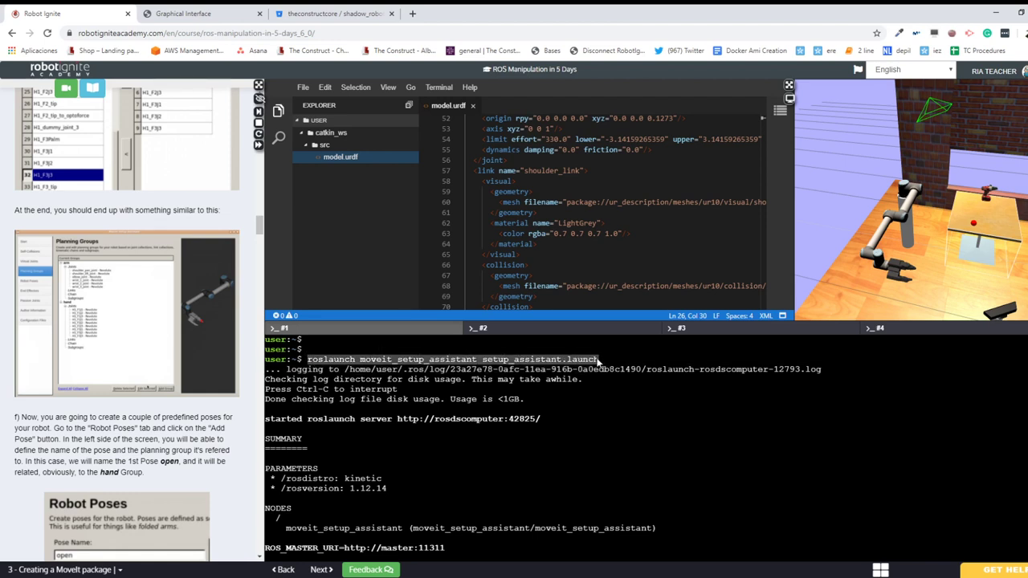
left_click(566, 360)
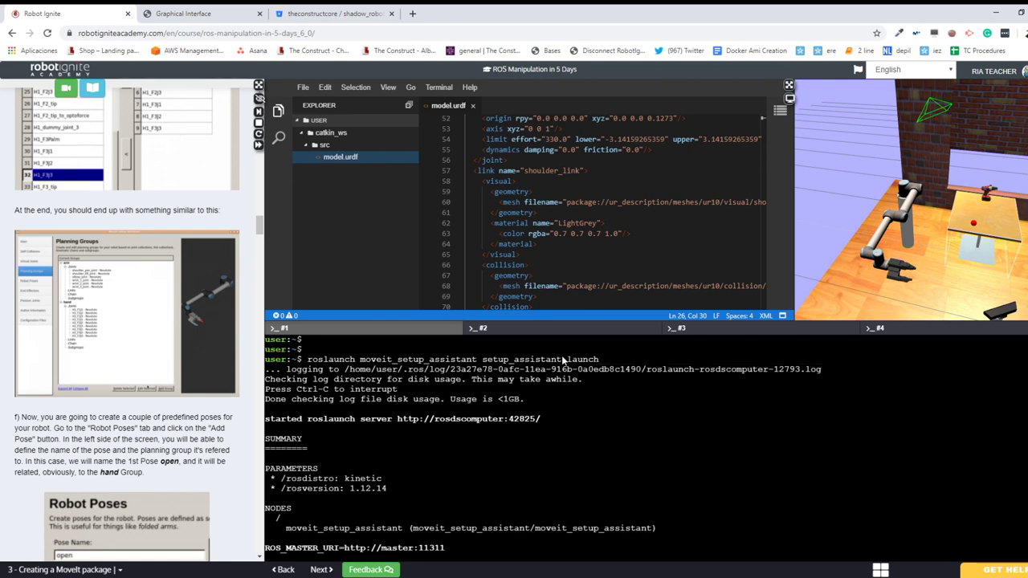
double_click(566, 360)
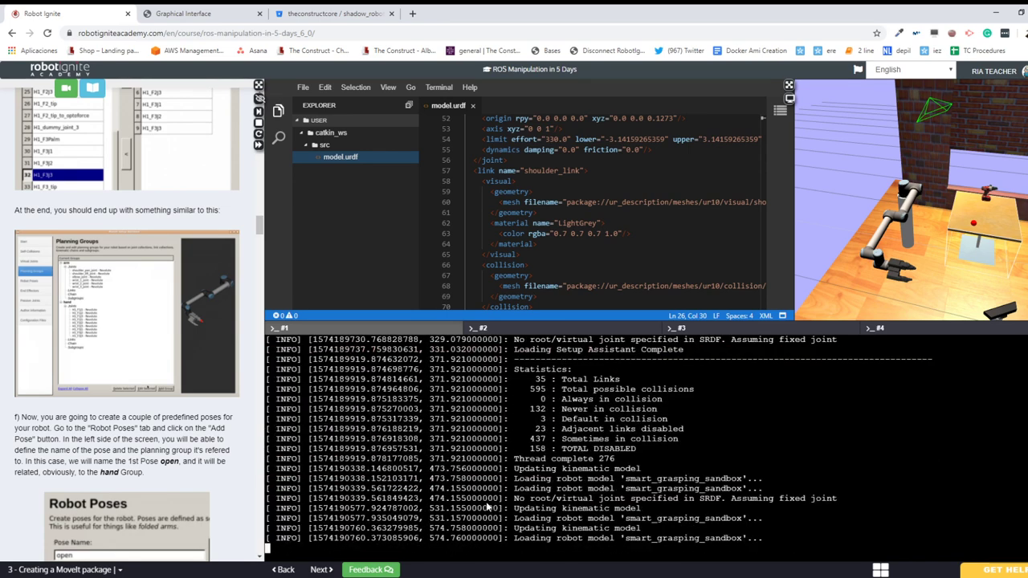
scroll(488, 507, "up", 1)
- Scroll the course notes to the arm's start pose step, briefly checking the Setup Assistant
scroll(487, 507, "down", 1)
scroll(633, 469, "up", 1)
scroll(633, 468, "down", 1)
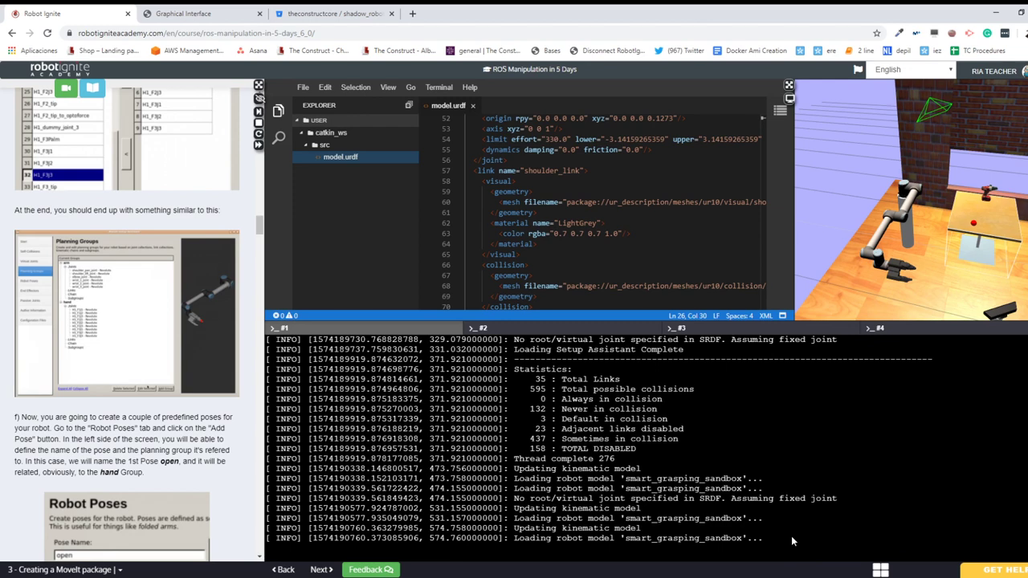
left_click(183, 13)
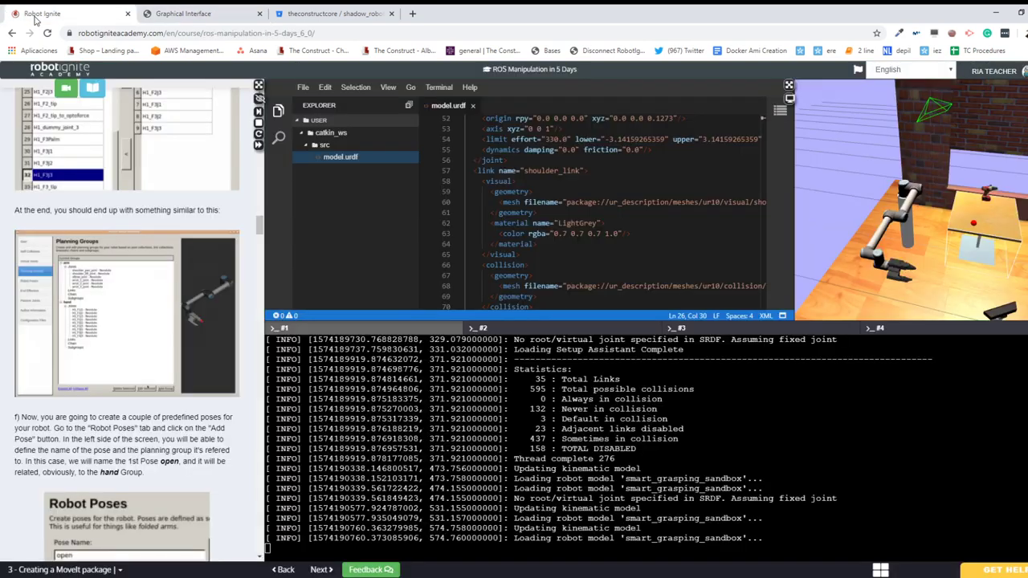
left_click(36, 14)
scroll(82, 440, "down", 3)
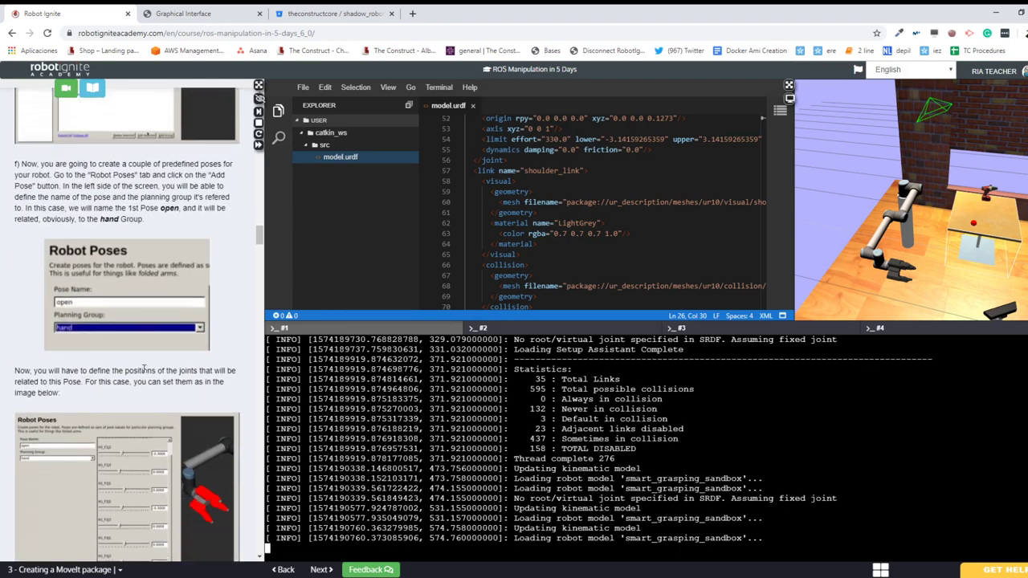
scroll(145, 371, "up", 3)
scroll(144, 371, "down", 2)
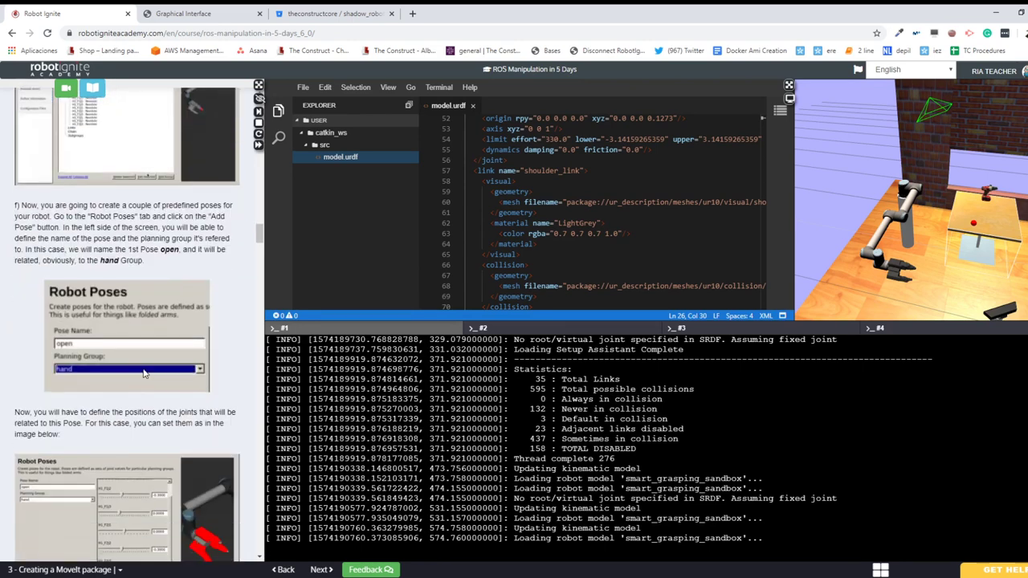
scroll(114, 498, "down", 1)
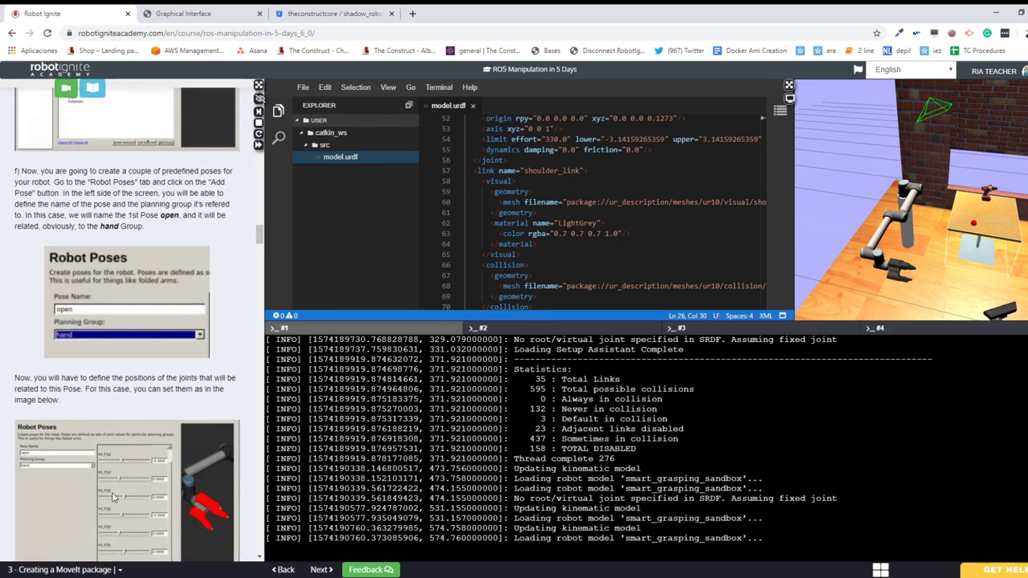
scroll(113, 498, "up", 3)
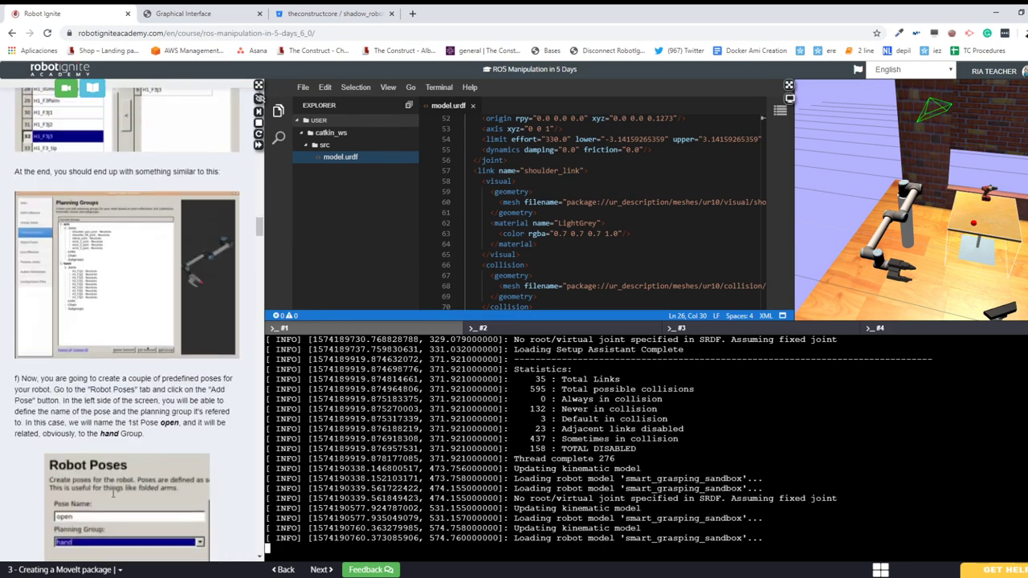
scroll(113, 498, "down", 6)
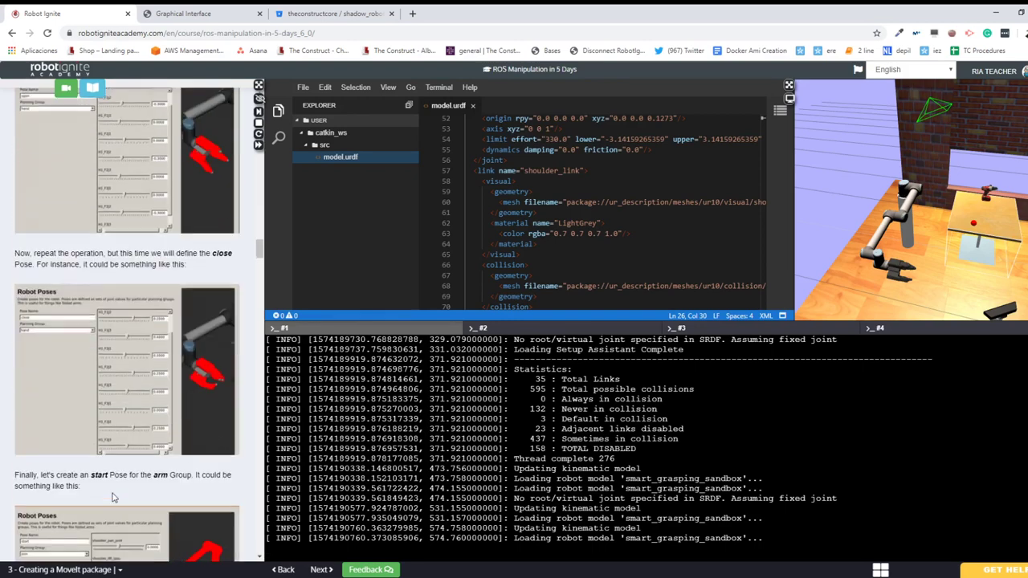
scroll(113, 498, "down", 3)
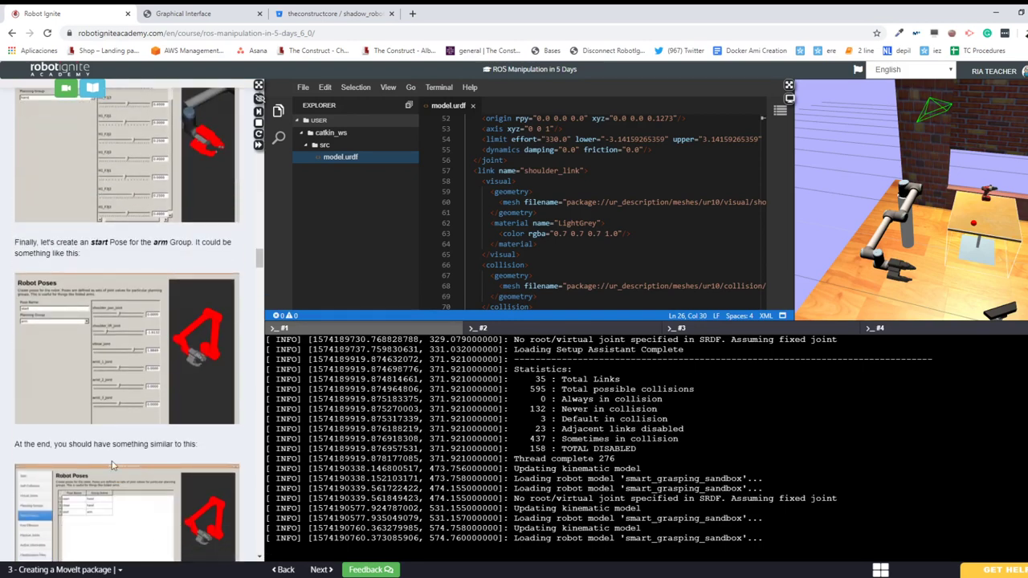
scroll(144, 355, "down", 1)
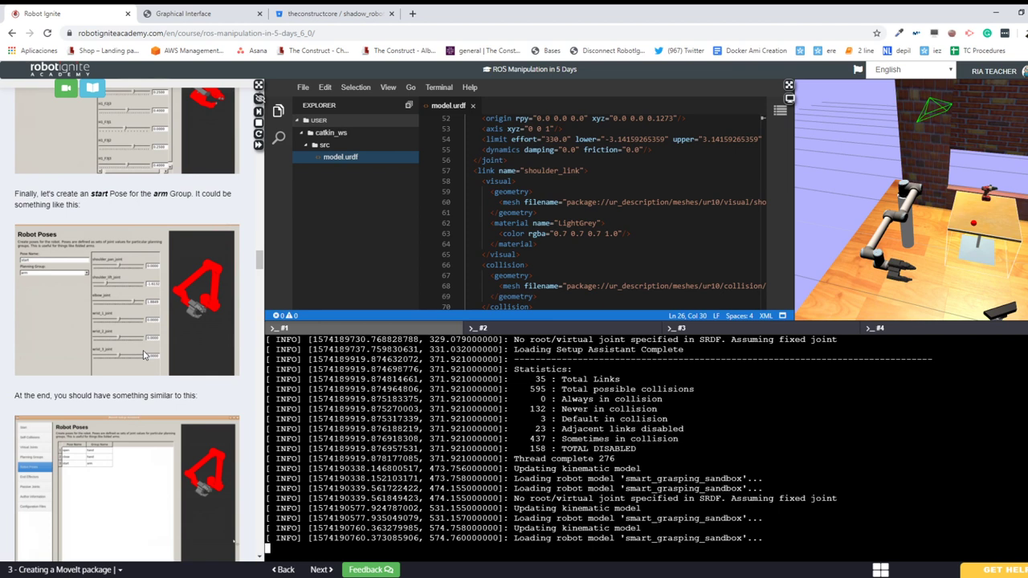
scroll(178, 206, "down", 2)
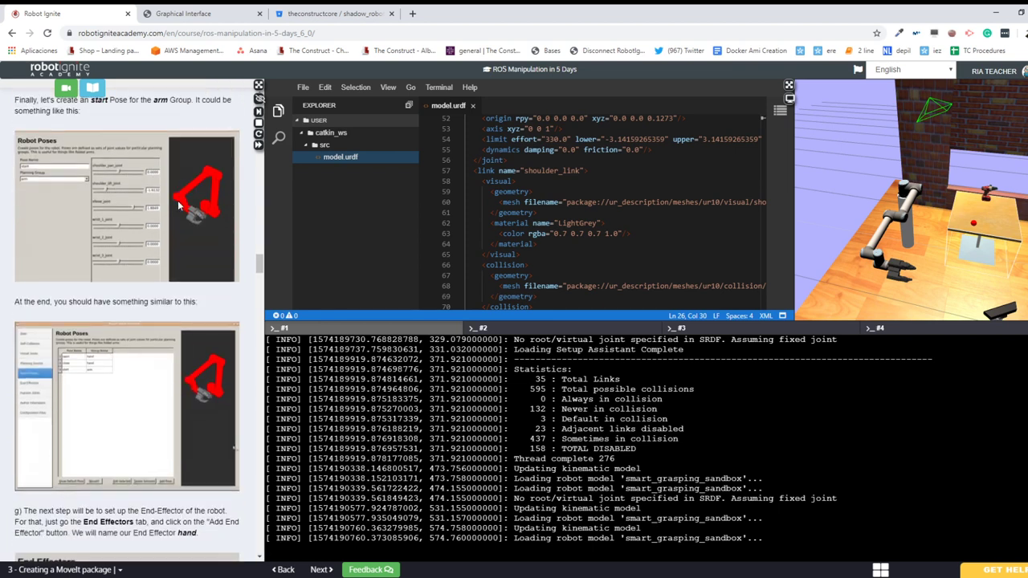
scroll(179, 206, "down", 2)
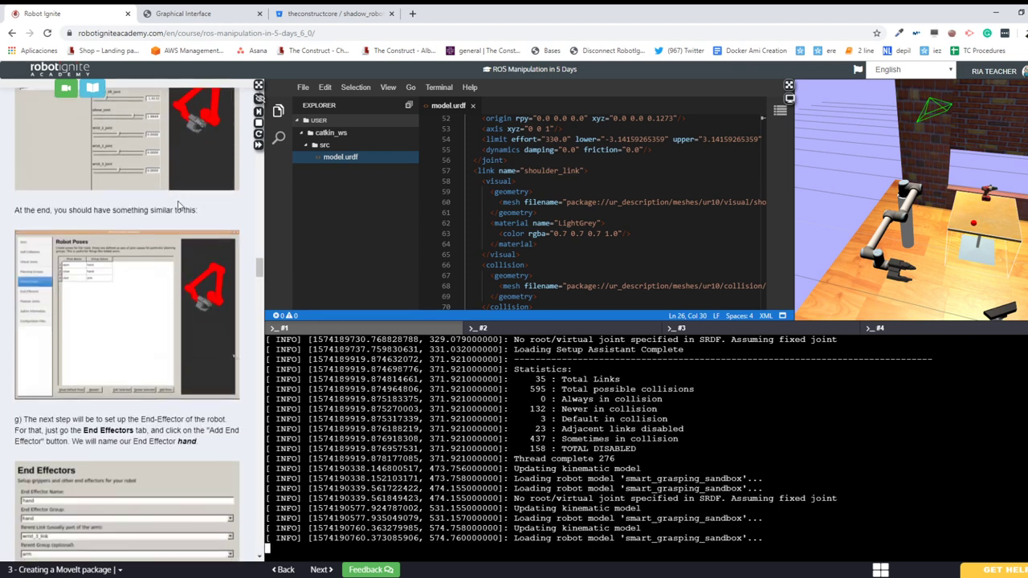
scroll(179, 206, "down", 2)
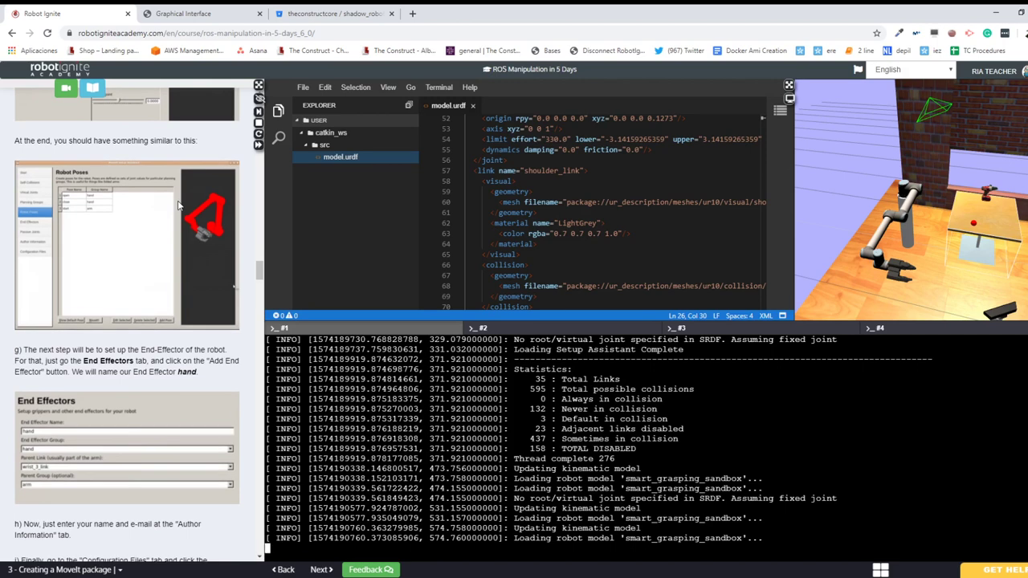
scroll(178, 205, "up", 3)
scroll(179, 205, "up", 3)
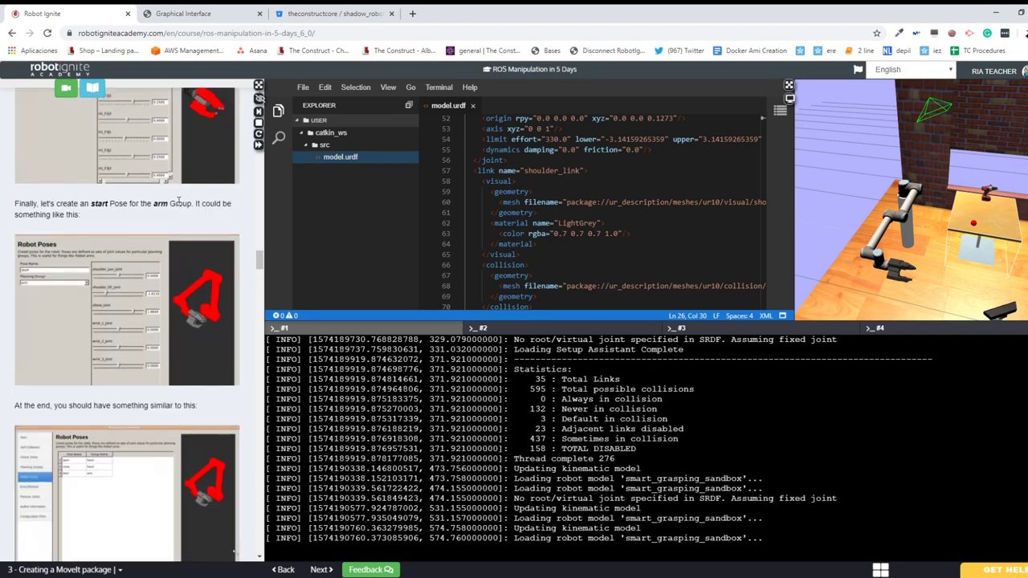
- Name the new arm pose 'start'
left_click(183, 13)
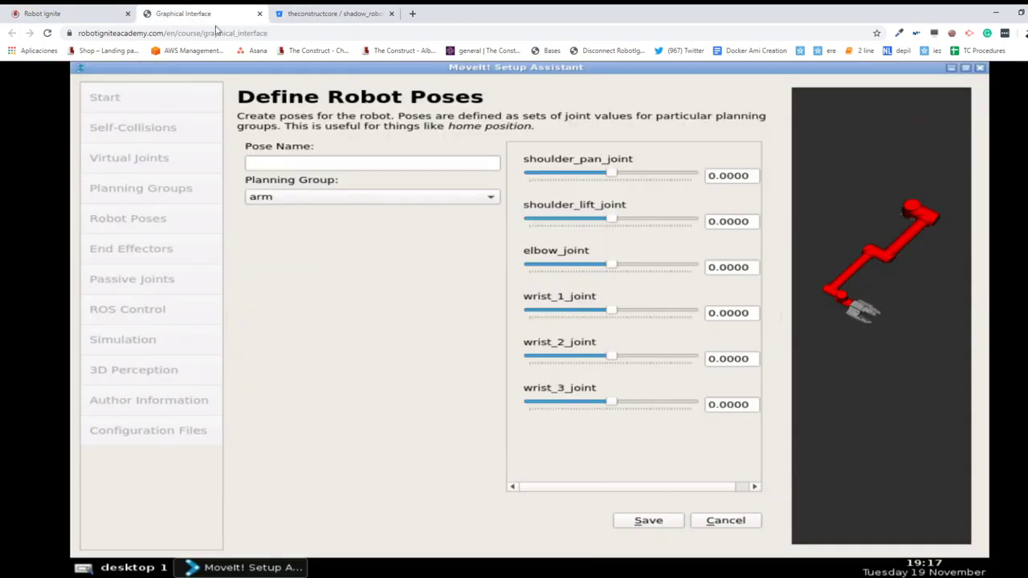
left_click(298, 165)
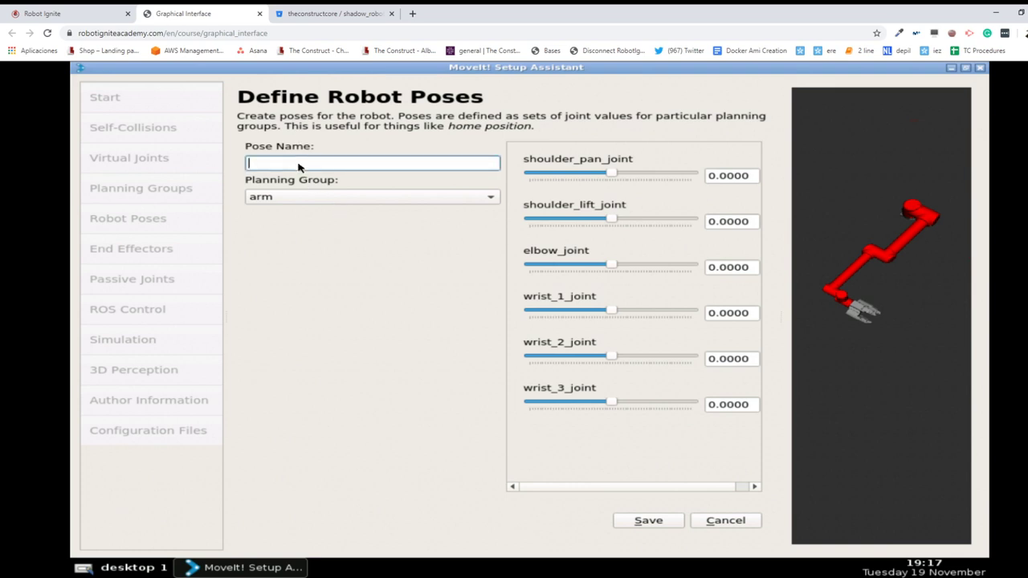
type("start")
left_click(610, 176)
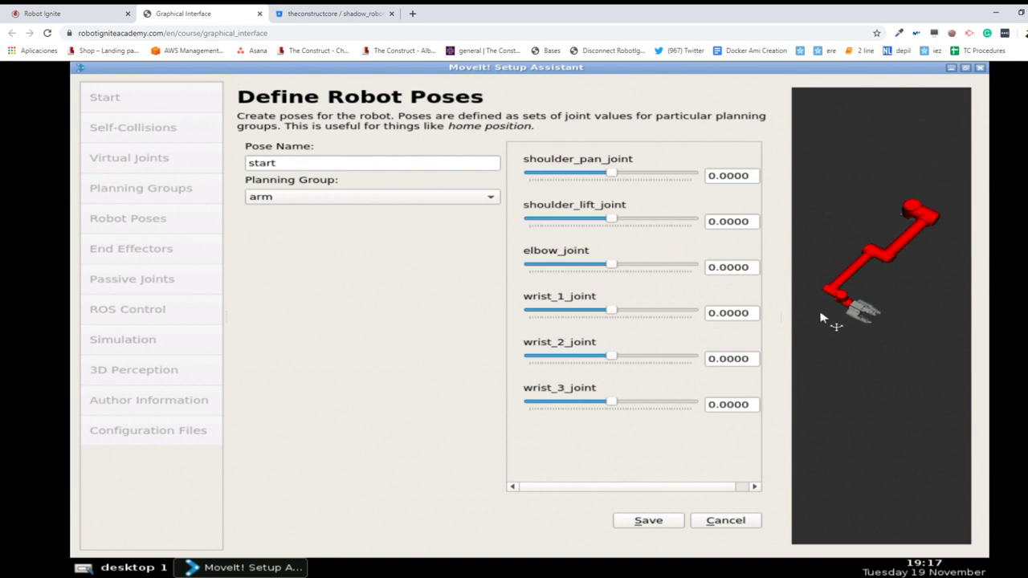
- Try the shoulder_pan_joint slider, then set shoulder_pan_joint back to 0
mouse_move(615, 175)
left_mouse_down()
mouse_move(686, 175)
mouse_move(601, 177)
left_mouse_up()
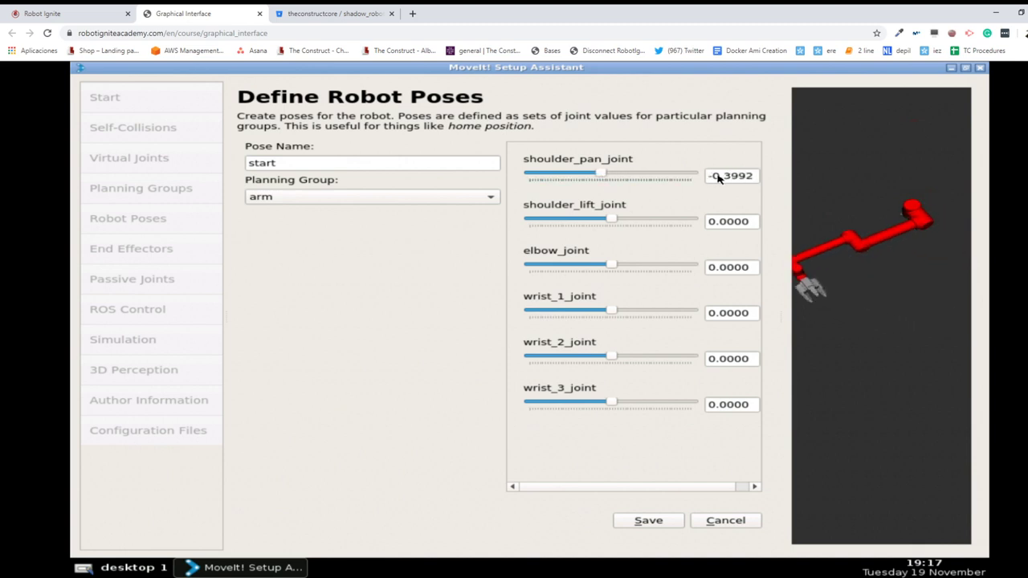
left_click(712, 175)
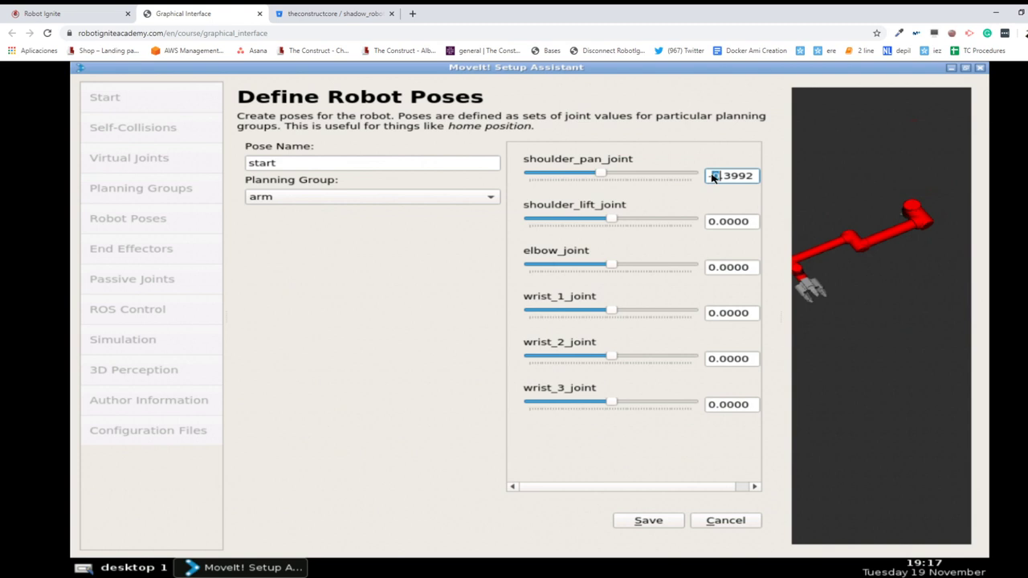
double_click(726, 175)
key("ctrl+a")
type("0")
key("Return")
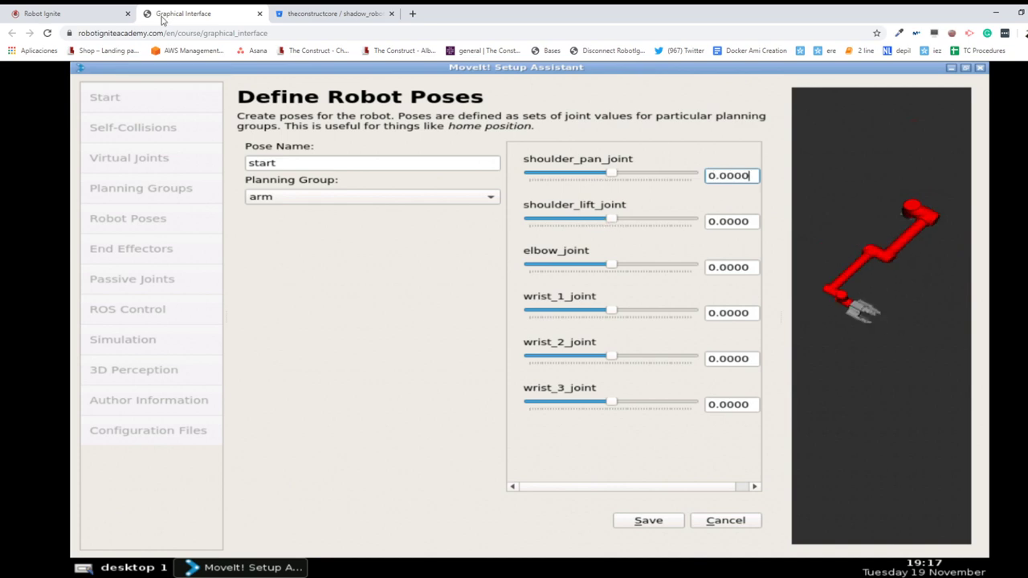
- View the course's start pose example with the notes expanded to full width
left_click(60, 13)
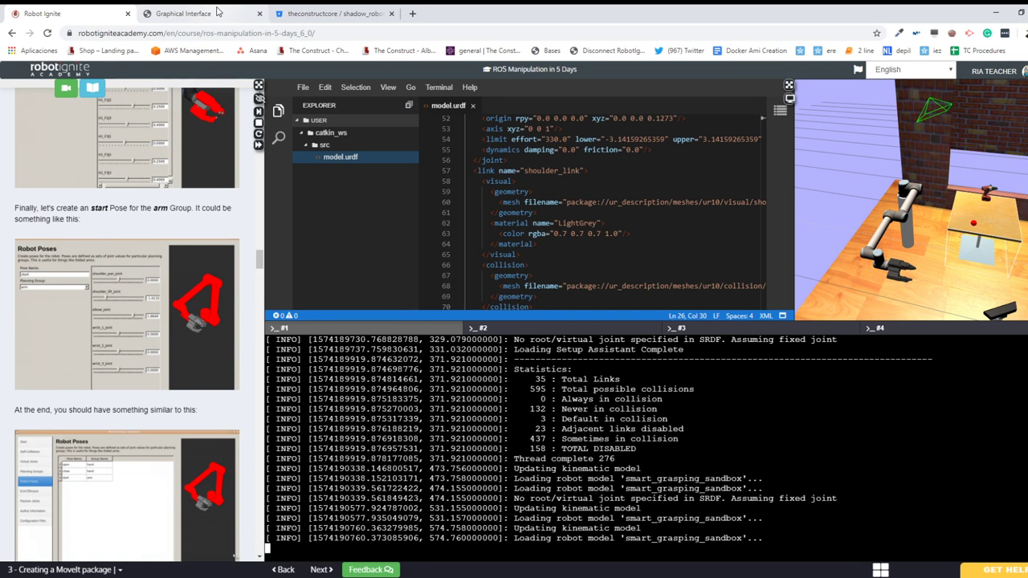
left_click(257, 85)
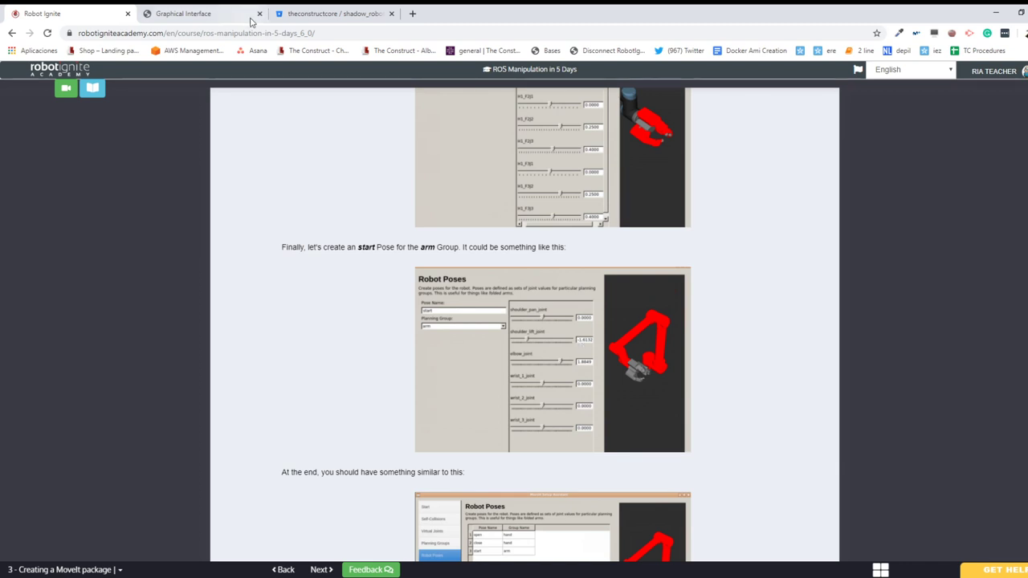
left_click(204, 15)
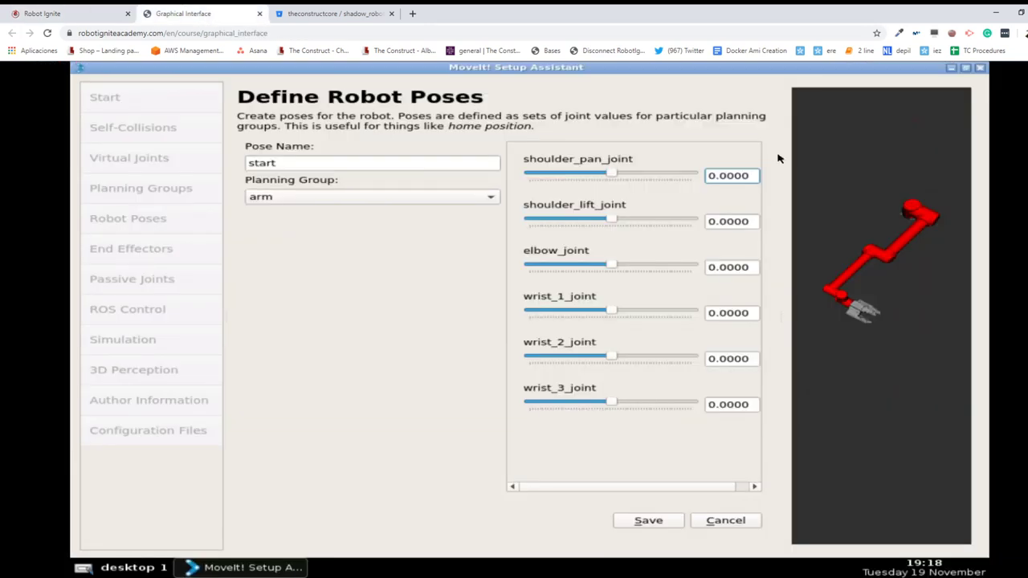
- Set shoulder_lift_joint to -1.6 in the start pose
double_click(724, 224)
left_click(725, 224)
double_click(724, 224)
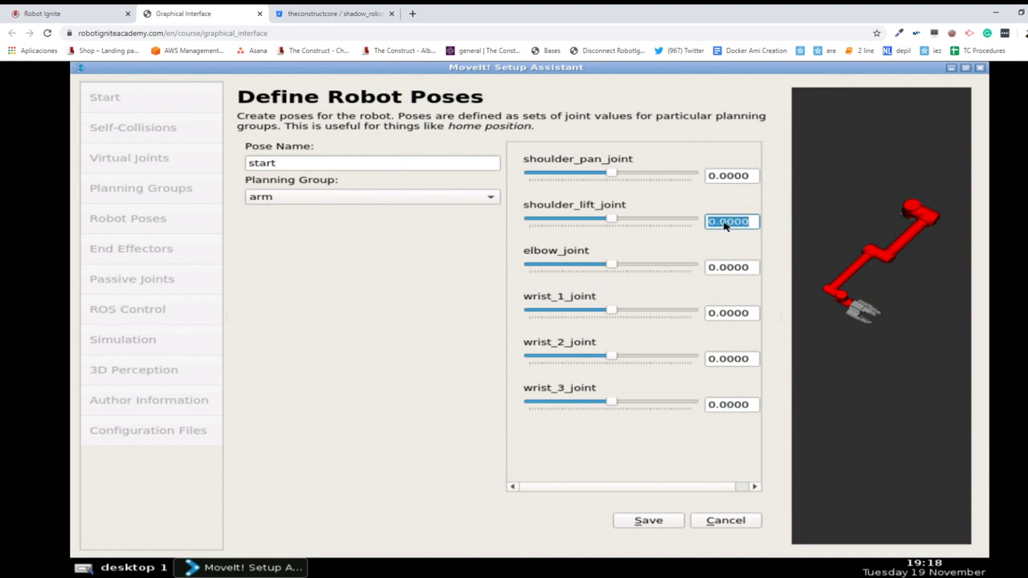
type("-1.5")
key("Return")
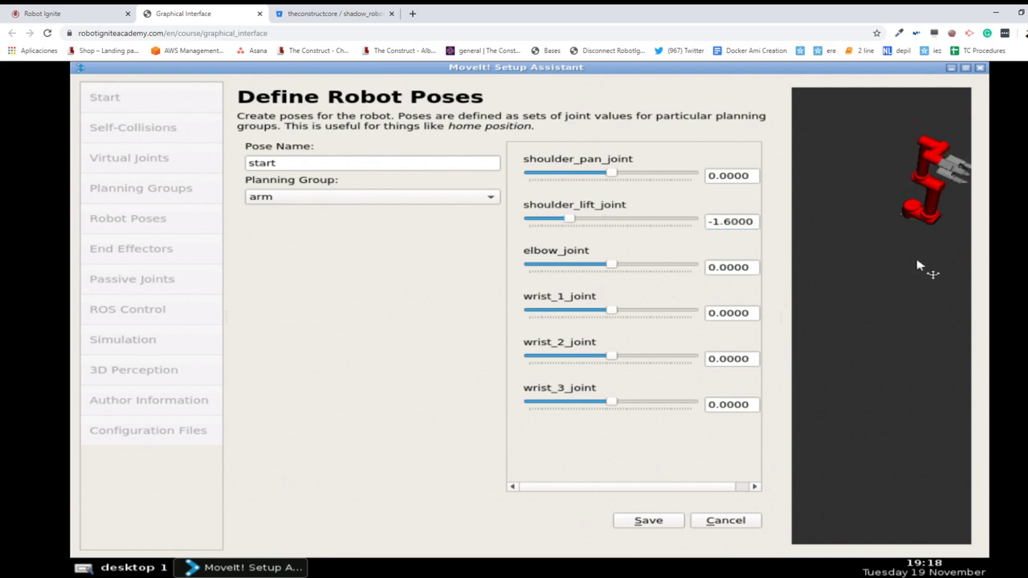
middle_click_drag(920, 265, 865, 338)
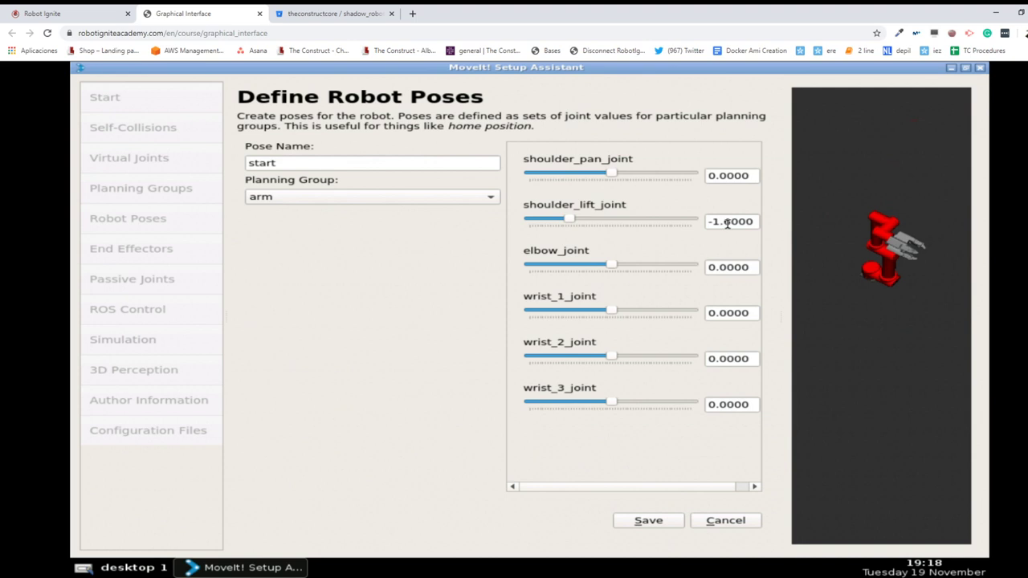
left_click(728, 223)
key("Return")
- Set elbow_joint to 1.8, comparing against the course's reference start pose
left_click(113, 14)
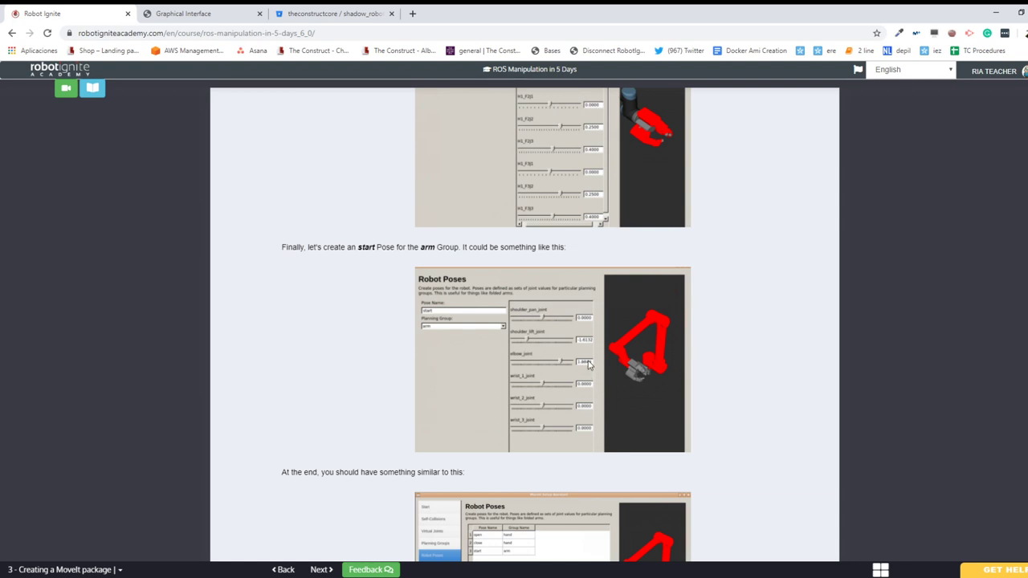
left_click(205, 14)
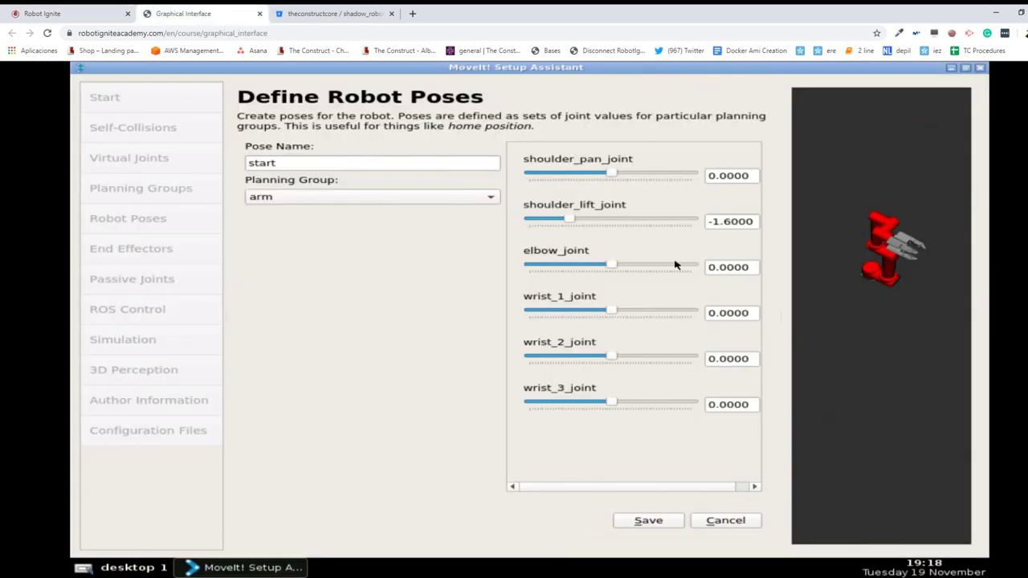
double_click(732, 268)
type("1.8")
key("Return")
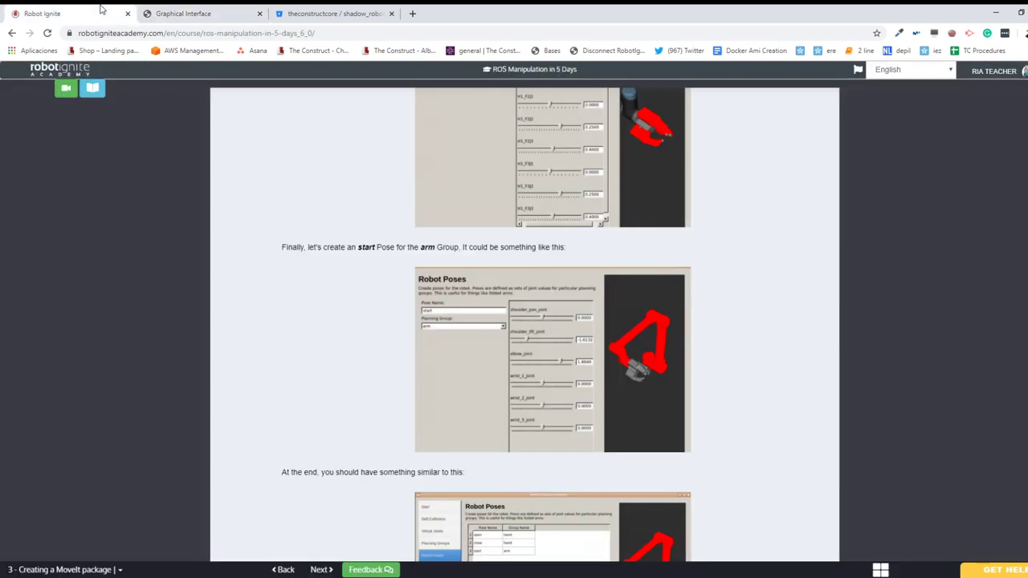
left_click(104, 13)
- Orbit the 3D view to inspect the start pose from several angles
scroll(372, 311, "down", 1)
left_click(183, 12)
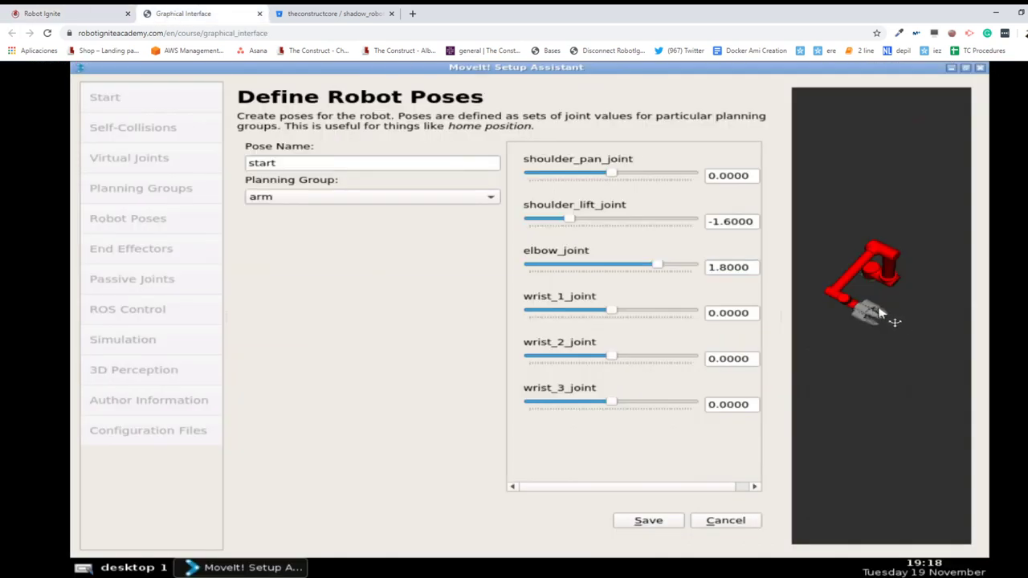
left_click_drag(878, 286, 900, 338)
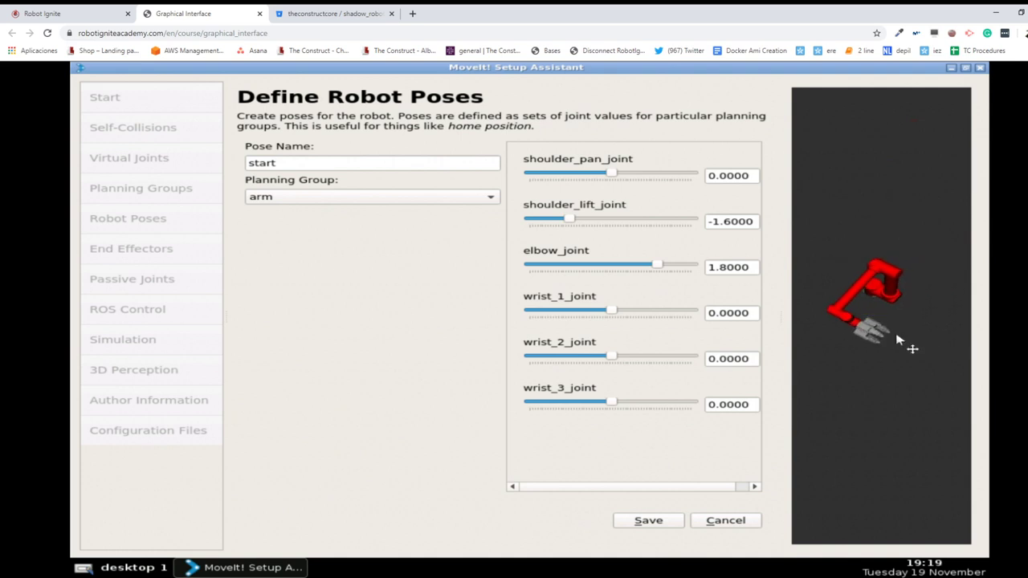
left_click_drag(879, 337, 767, 262)
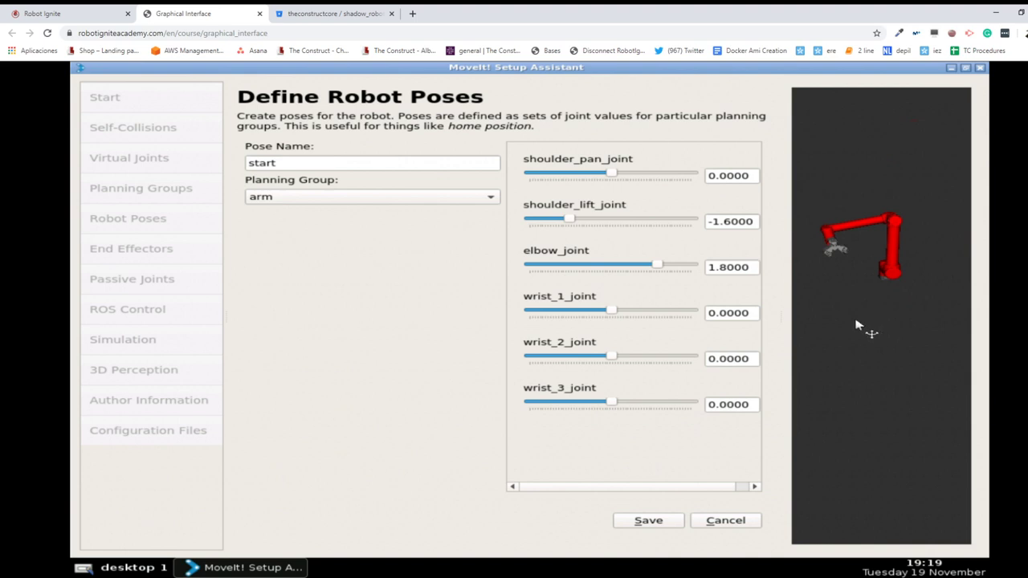
left_click_drag(854, 335, 876, 351)
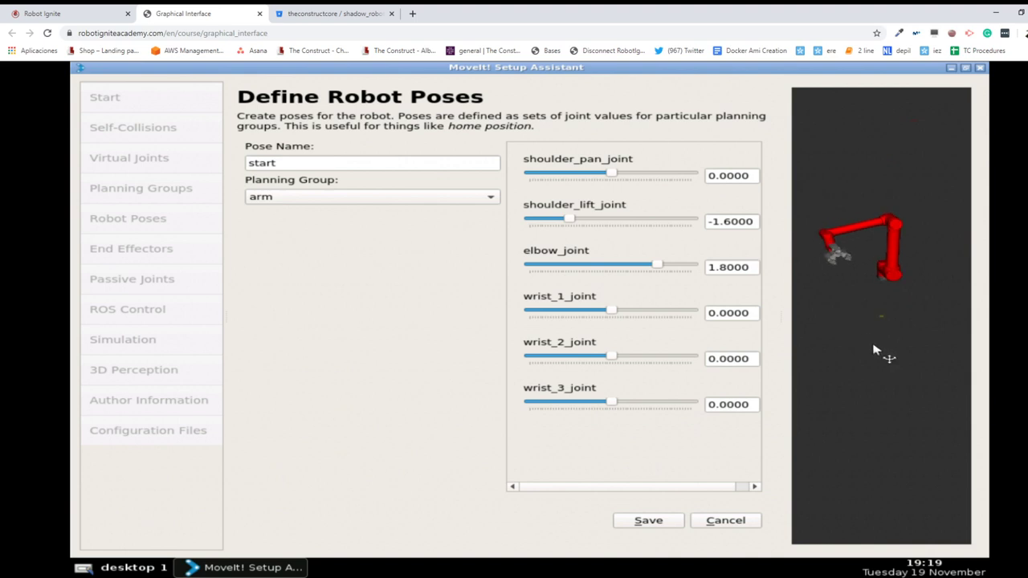
left_click(725, 222)
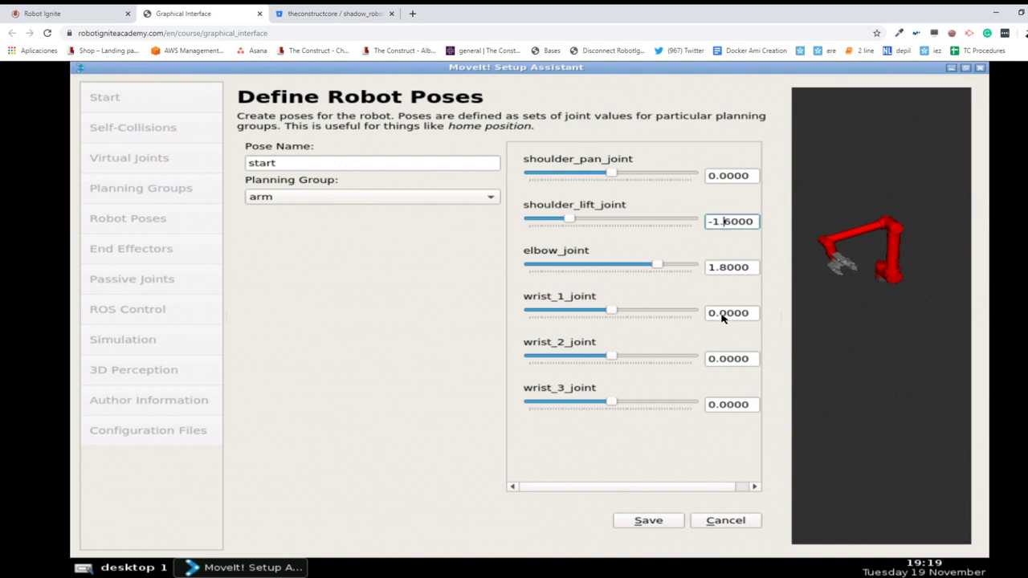
- Try raising wrist_1_joint, then reset it to 0.0
double_click(720, 314)
left_click(613, 311)
left_click_drag(641, 315, 683, 322)
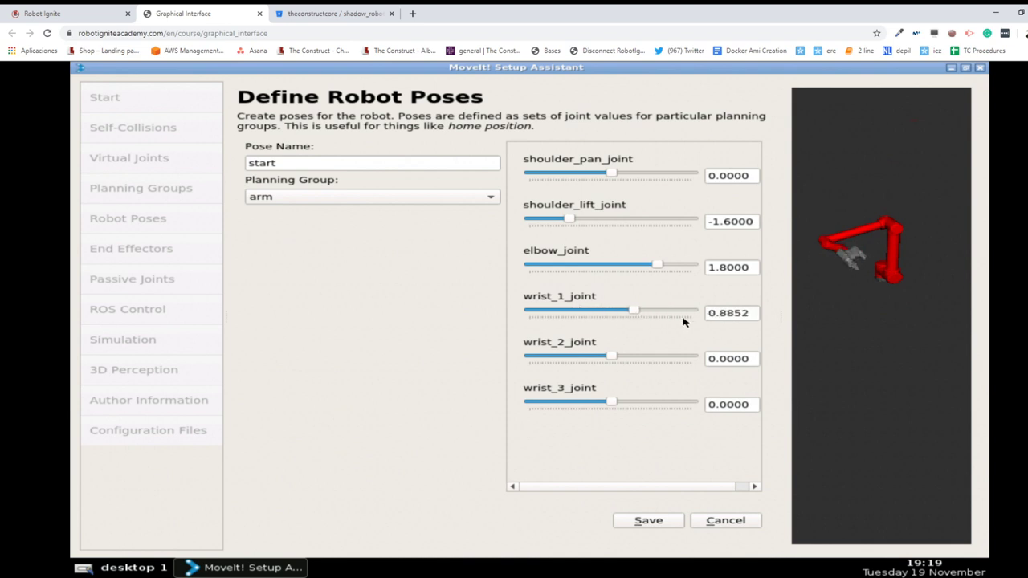
double_click(722, 314)
type("0.0")
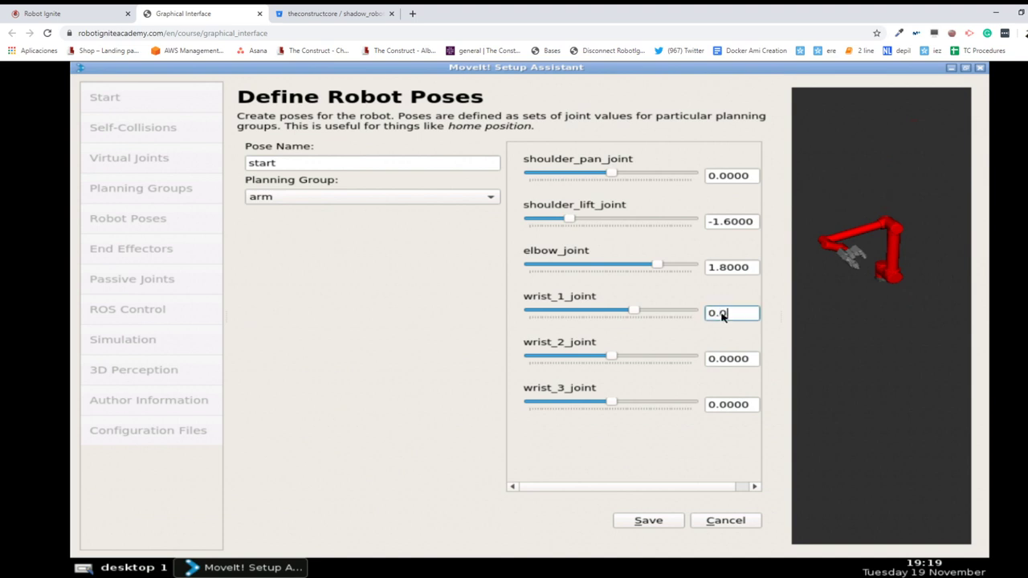
key("Return")
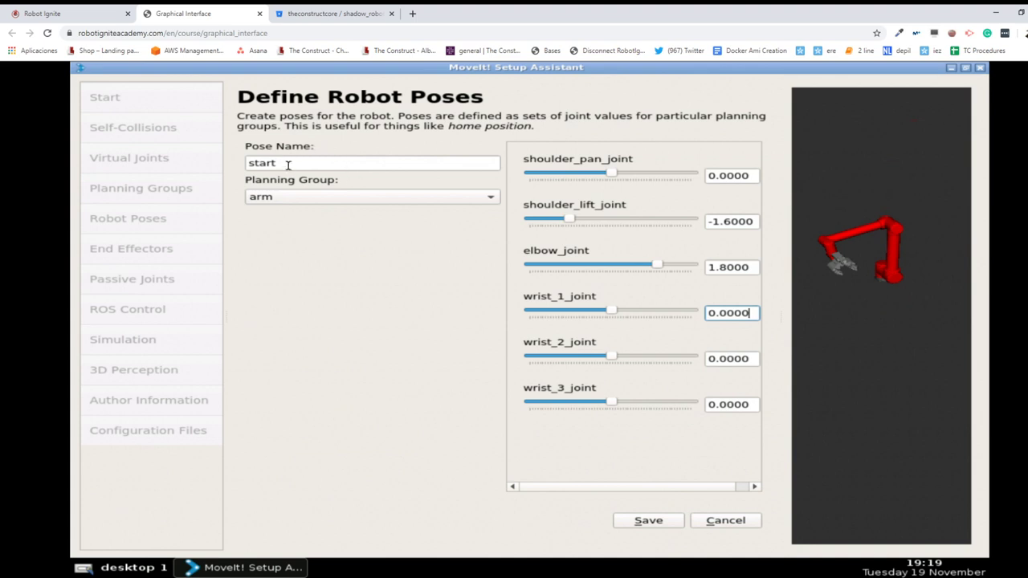
double_click(288, 164)
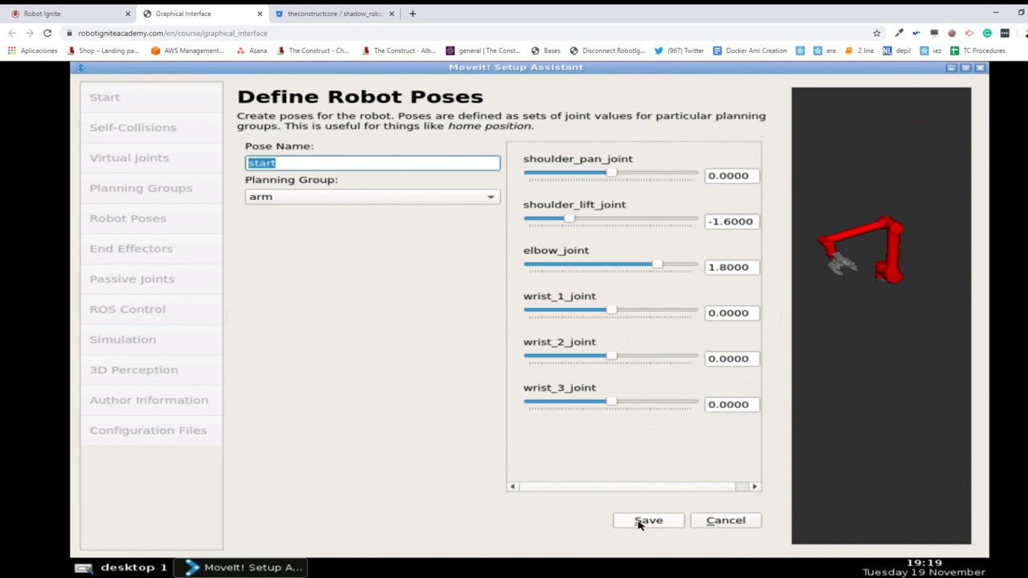
- Save the start pose and add a new arm pose named 'nap'
left_click(640, 524)
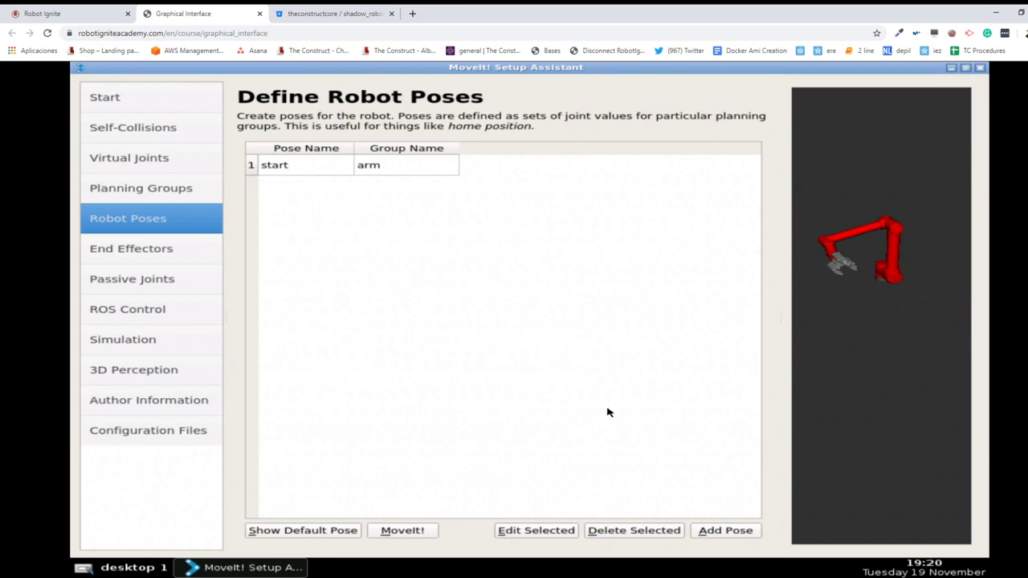
left_click(726, 535)
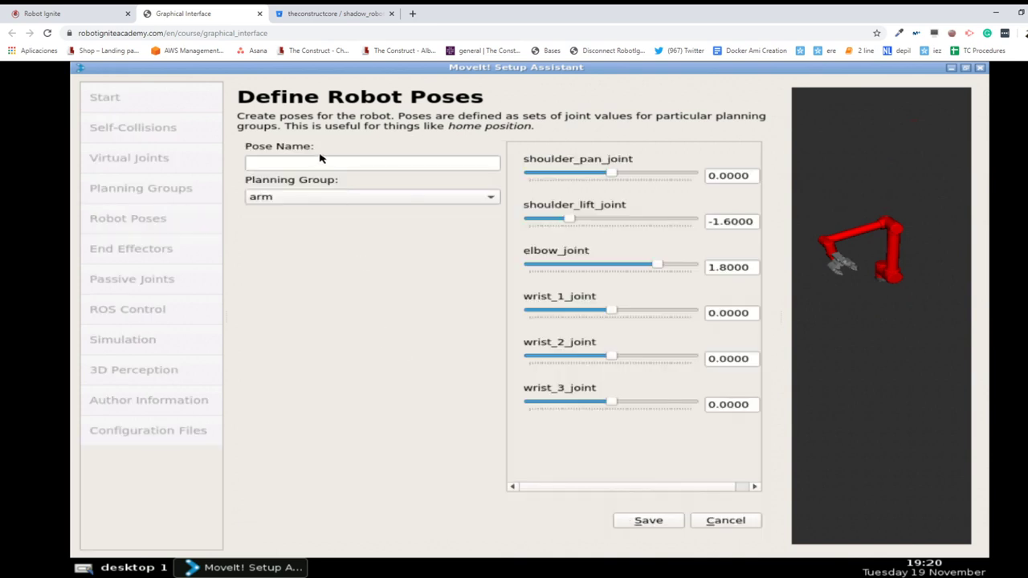
left_click(312, 164)
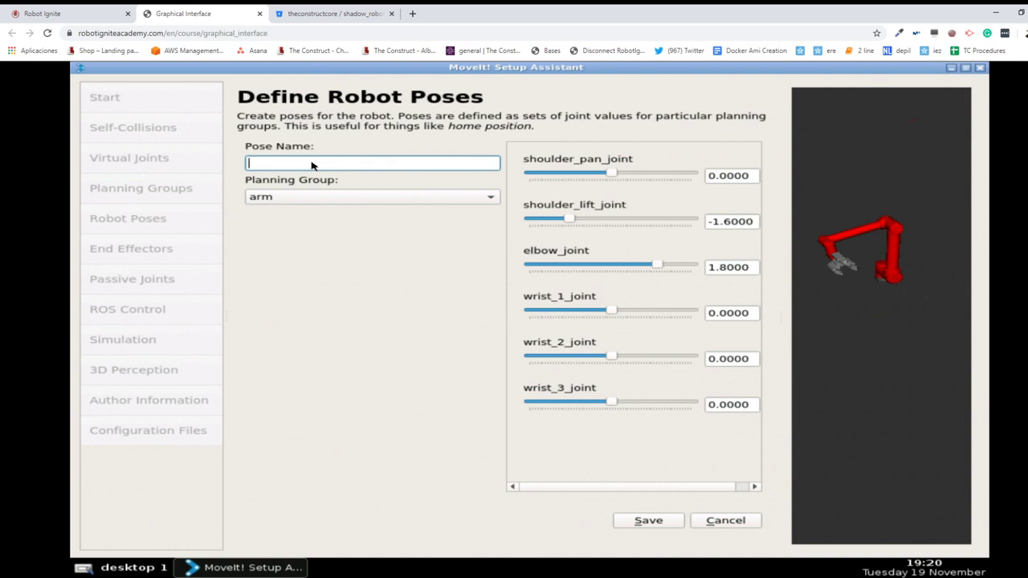
type("ni")
key("BackSpace")
key("BackSpace")
key("BackSpace")
- Set shoulder_lift_joint and elbow_joint to 0 so every joint is zero
left_click(730, 223)
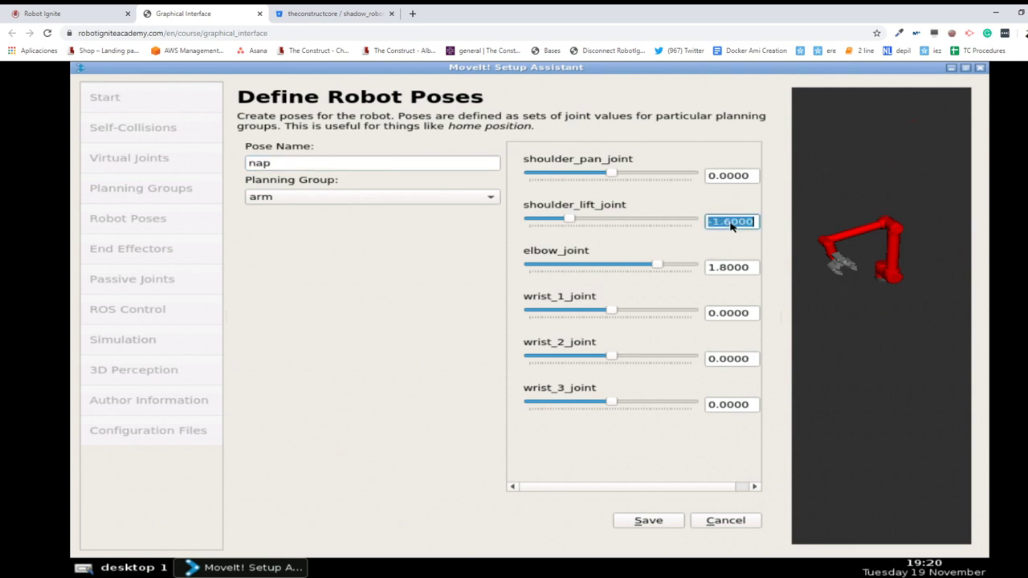
type("0")
double_click(730, 267)
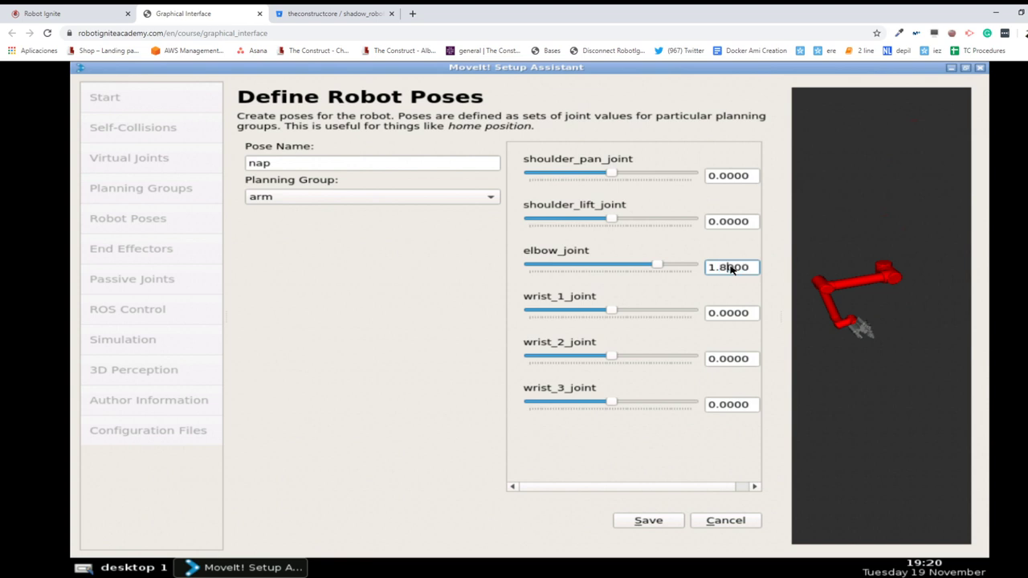
triple_click(730, 268)
type("0")
key("Return")
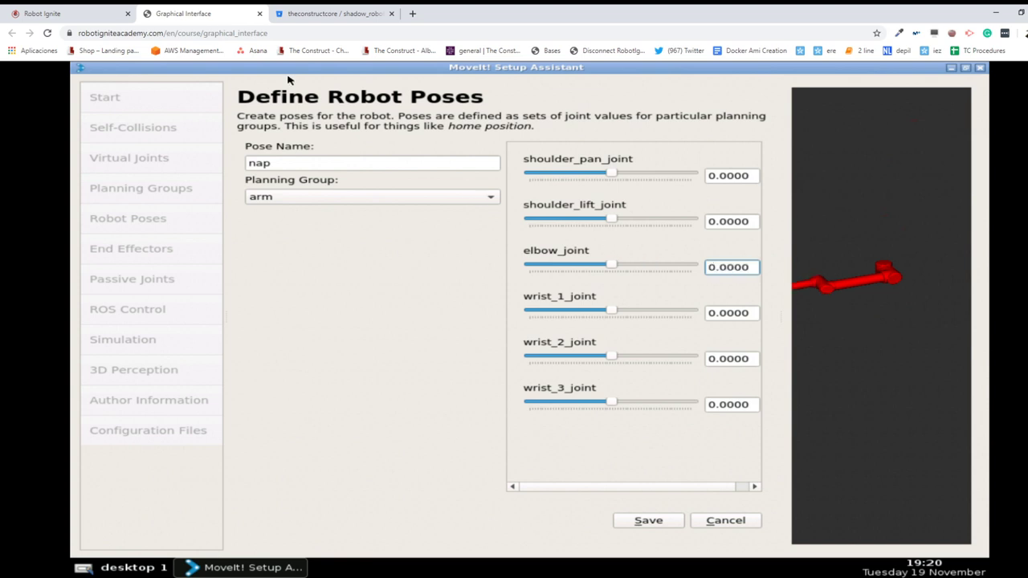
- Compare with the course page and orbit the model to view the gripper
left_click(64, 13)
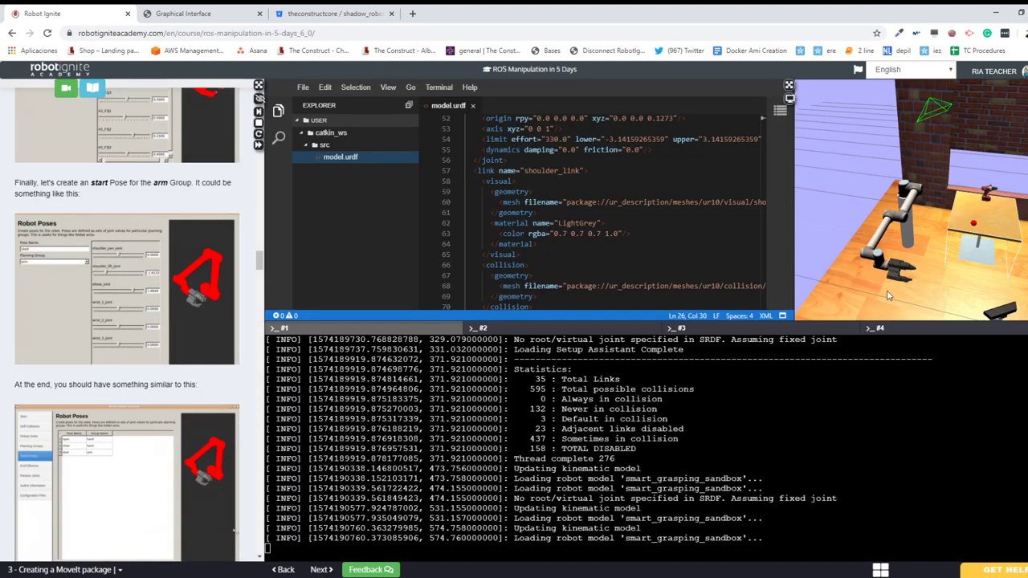
middle_click_drag(891, 296, 271, 10)
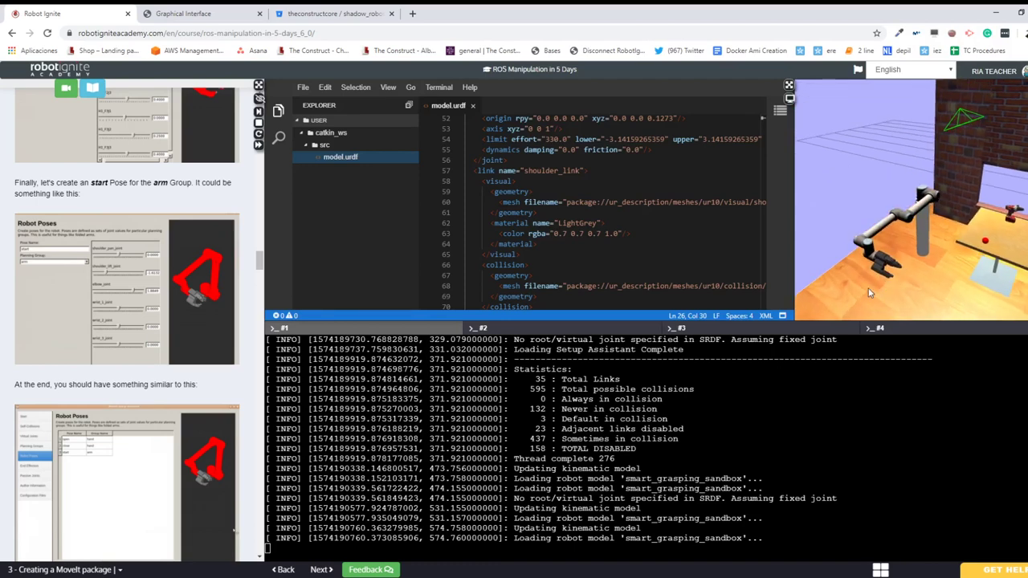
left_click(242, 10)
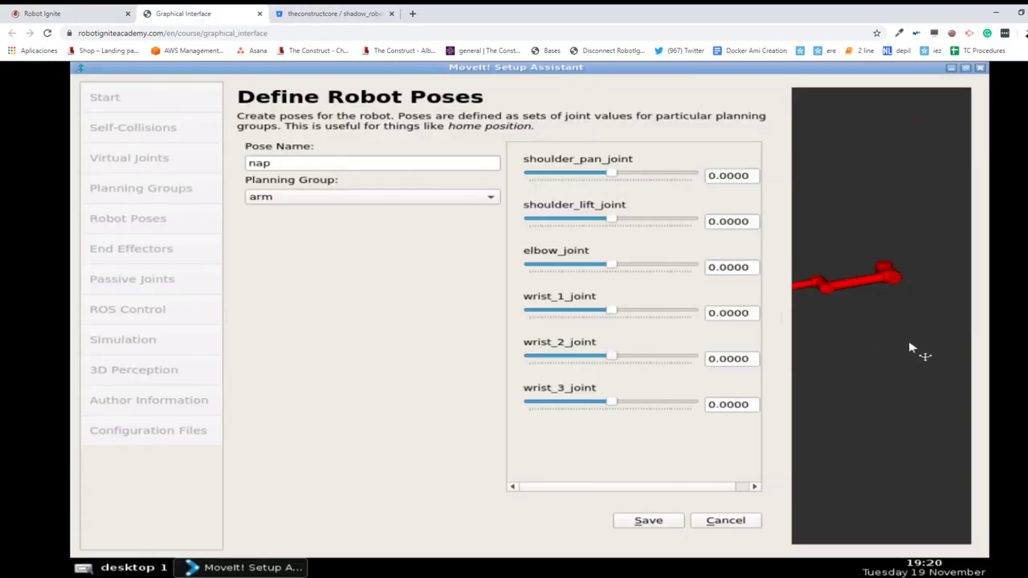
mouse_move(909, 345)
left_mouse_down()
mouse_move(932, 351)
mouse_move(918, 349)
left_mouse_up()
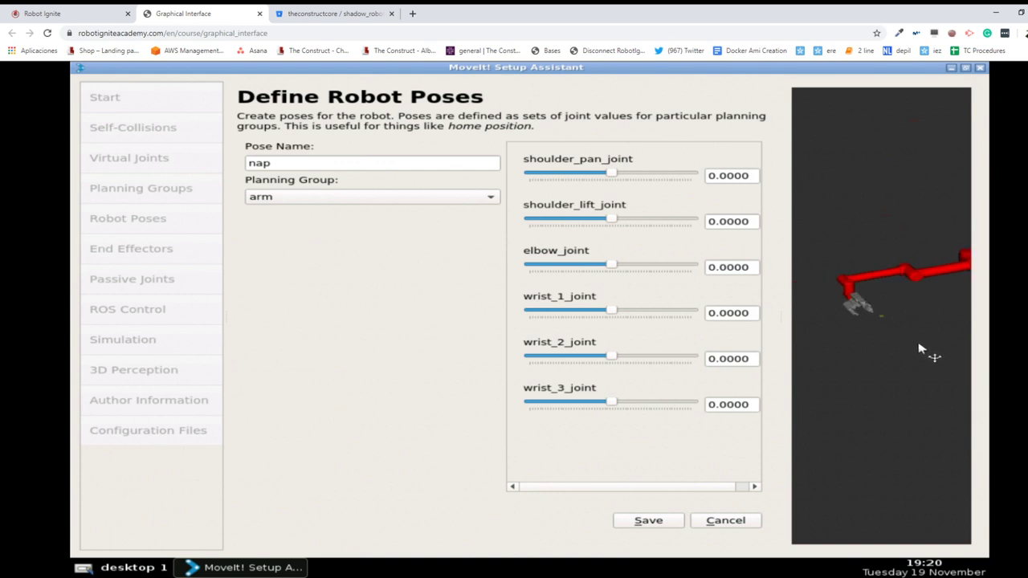
- Save the nap pose and preview the start pose on the arm model
left_click(649, 520)
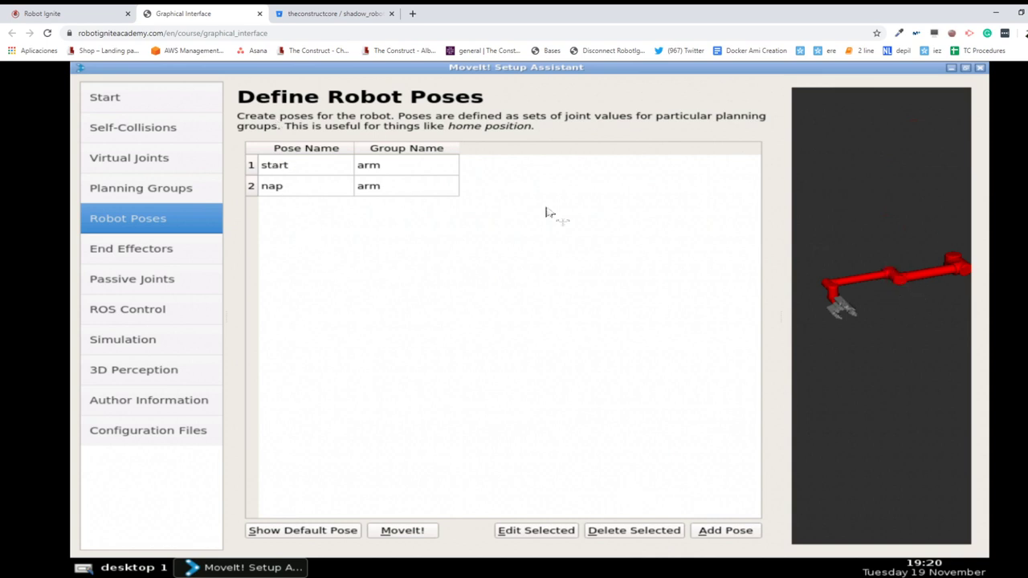
left_click(302, 166)
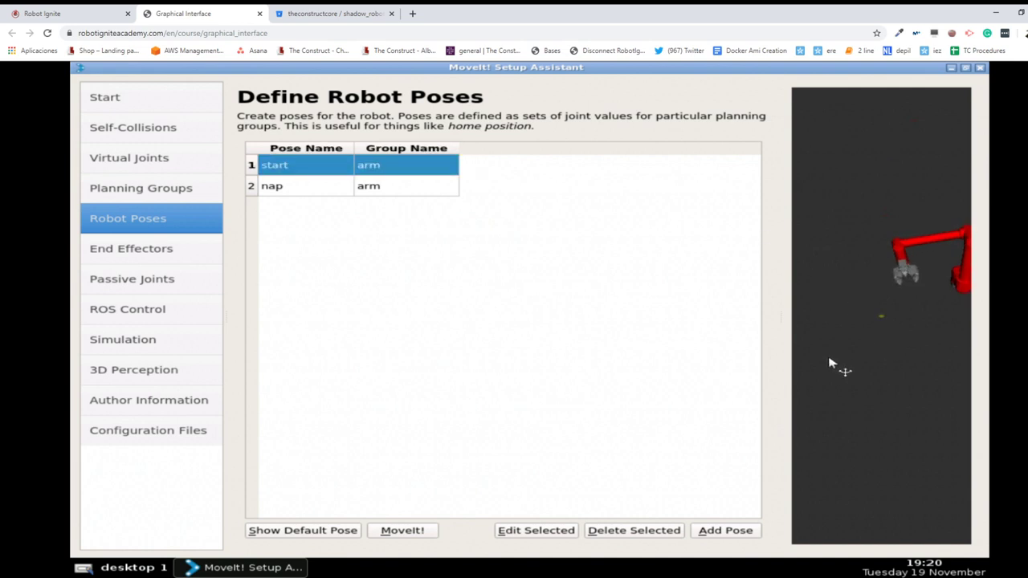
middle_click_drag(840, 367, 823, 364)
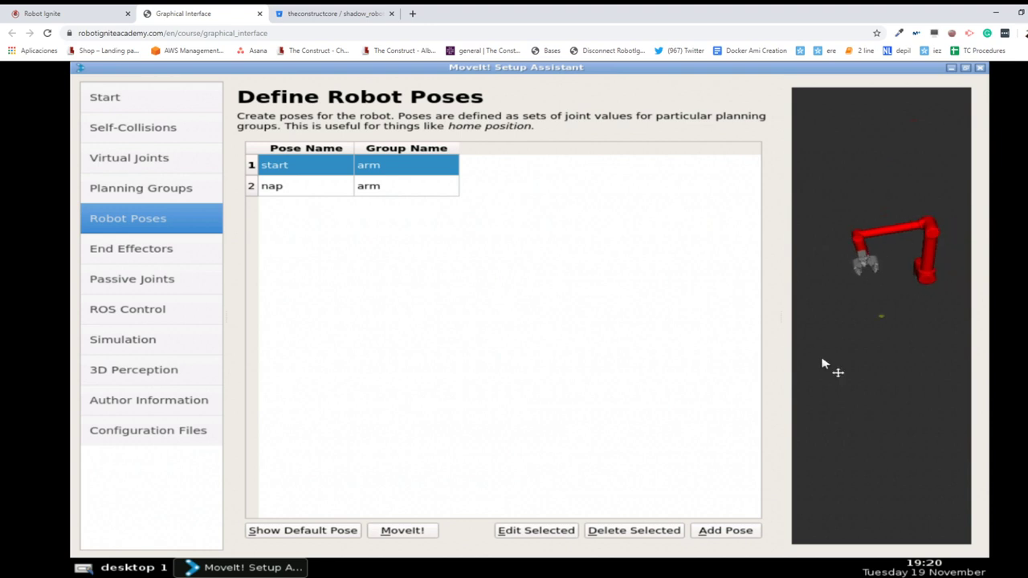
- Preview the nap pose on the model, then go to the End Effectors page
left_click(273, 186)
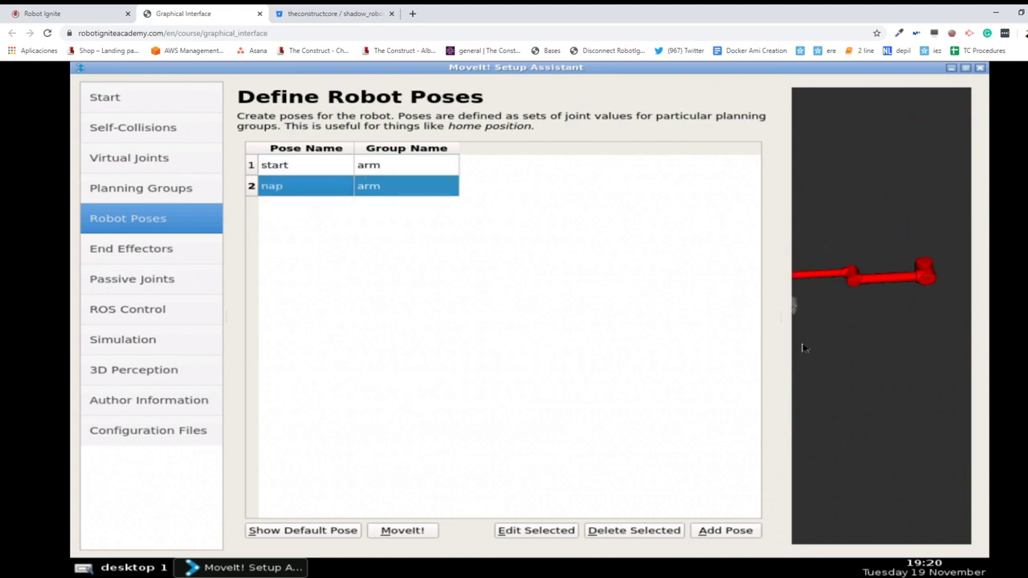
middle_click_drag(856, 354, 859, 358)
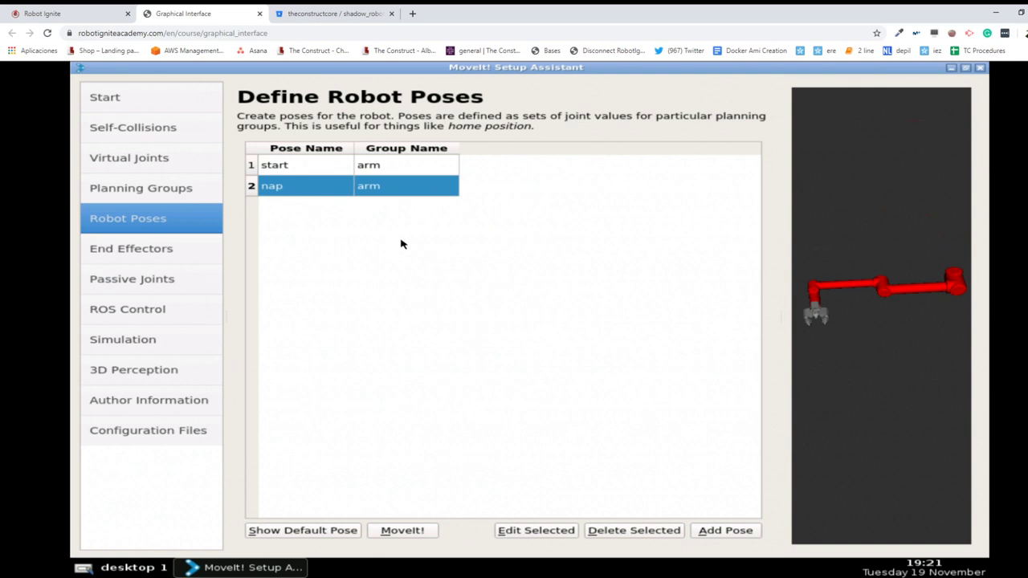
left_click(140, 252)
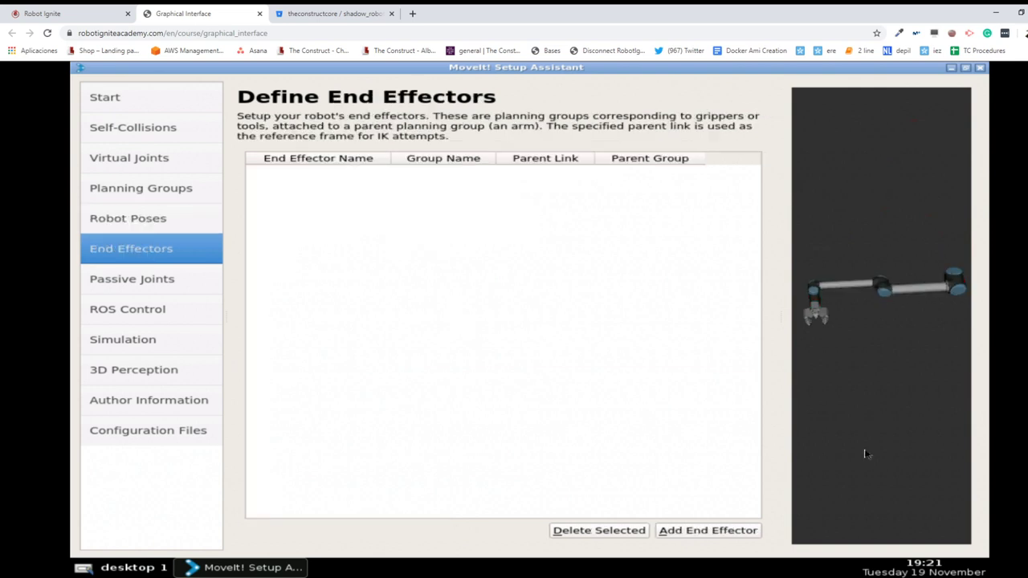
- Shift the robot view and begin a new end effector definition
mouse_move(844, 405)
middle_mouse_down()
mouse_move(859, 415)
mouse_move(844, 412)
middle_mouse_up()
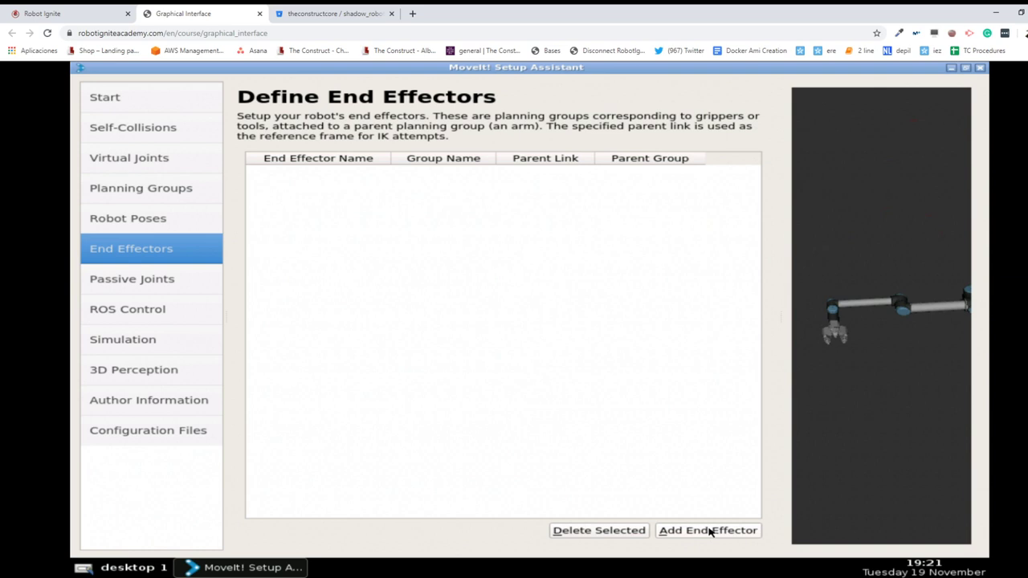
left_click(707, 530)
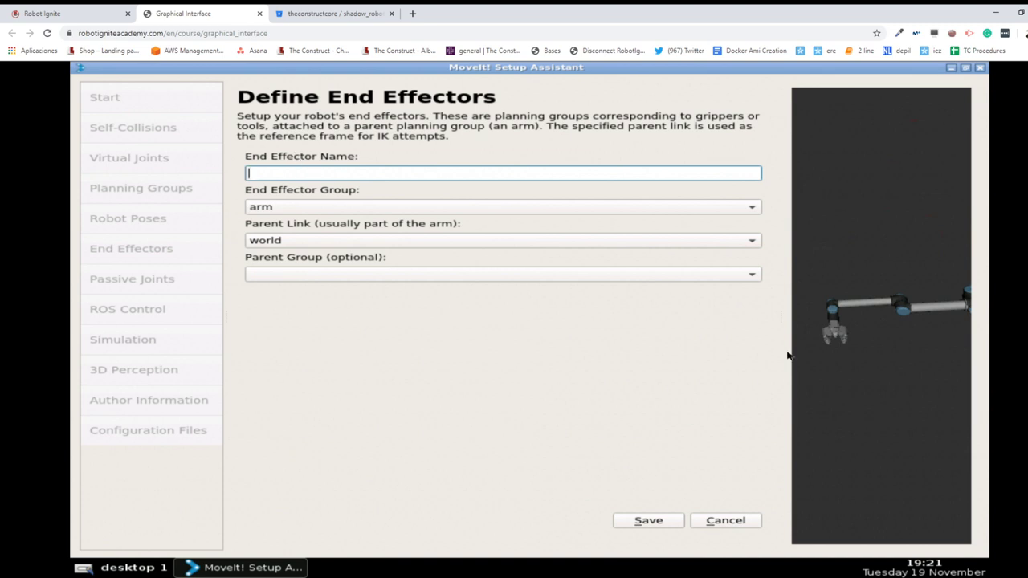
- Angle the arm toward the viewer and name the end effector gripper_ee, fixing typos
left_click(825, 316)
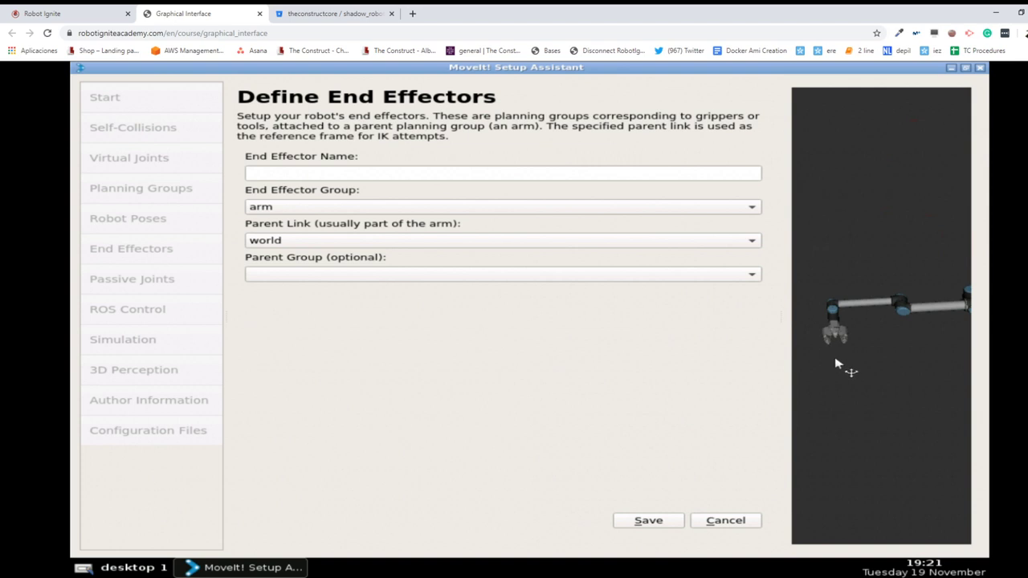
middle_click_drag(837, 364, 881, 390)
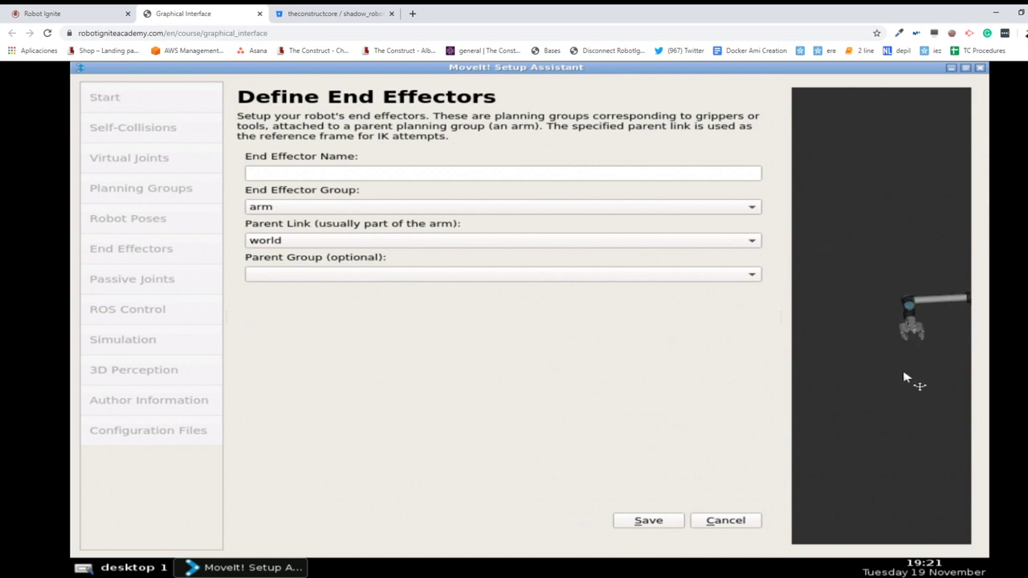
left_click_drag(877, 407, 698, 383)
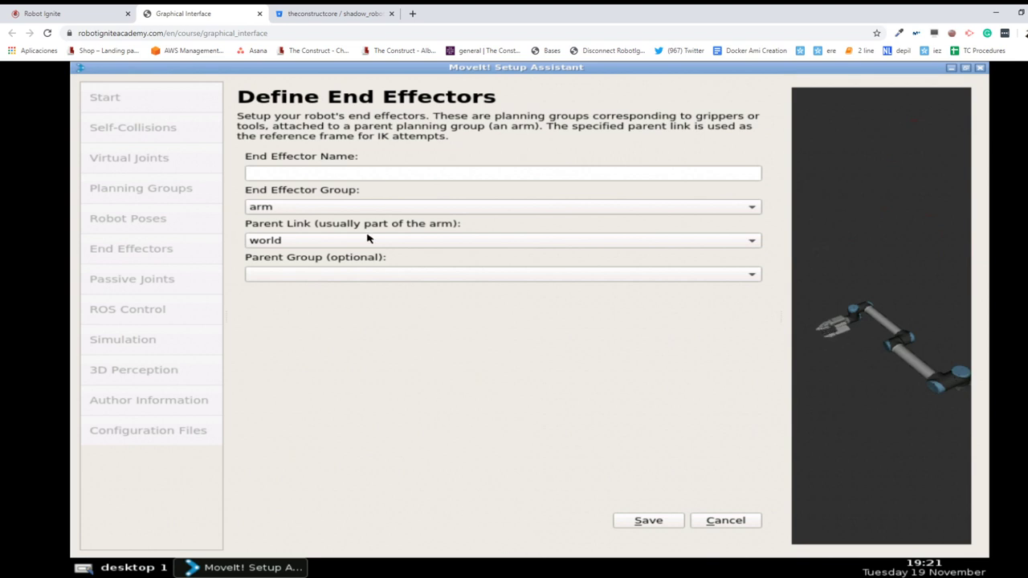
left_click(306, 173)
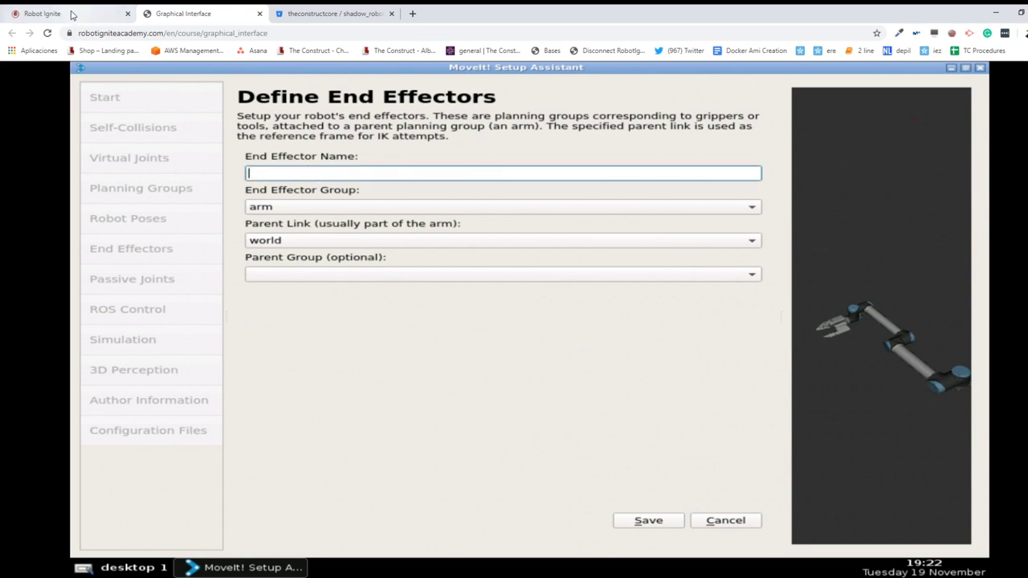
type("gri")
type("per")
type("per__ee")
key("BackSpace")
key("BackSpace")
type("ee")
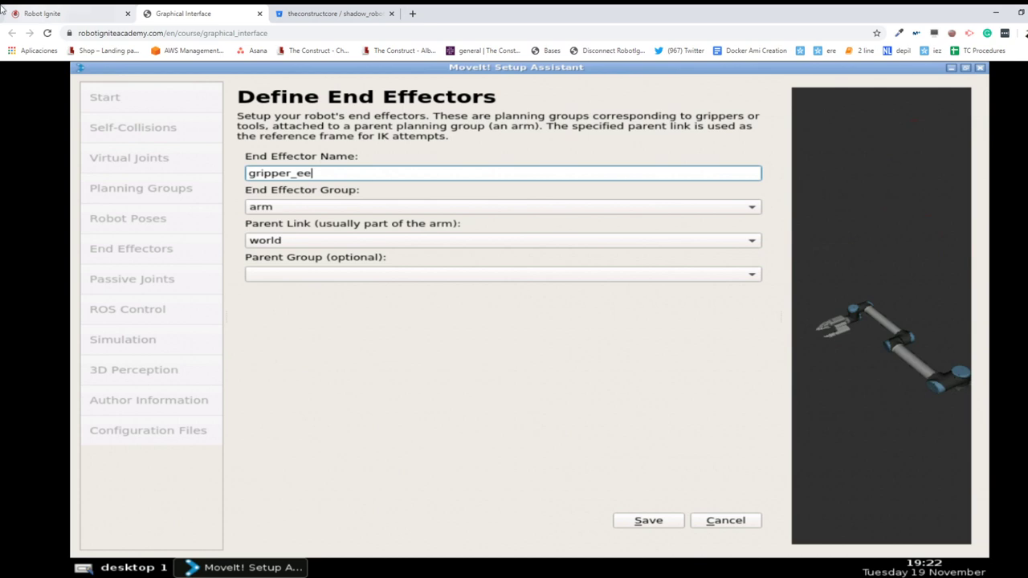
- Check the course's End Effectors step, which uses the name hand, then return to the form
left_click(71, 14)
scroll(67, 330, "down", 2)
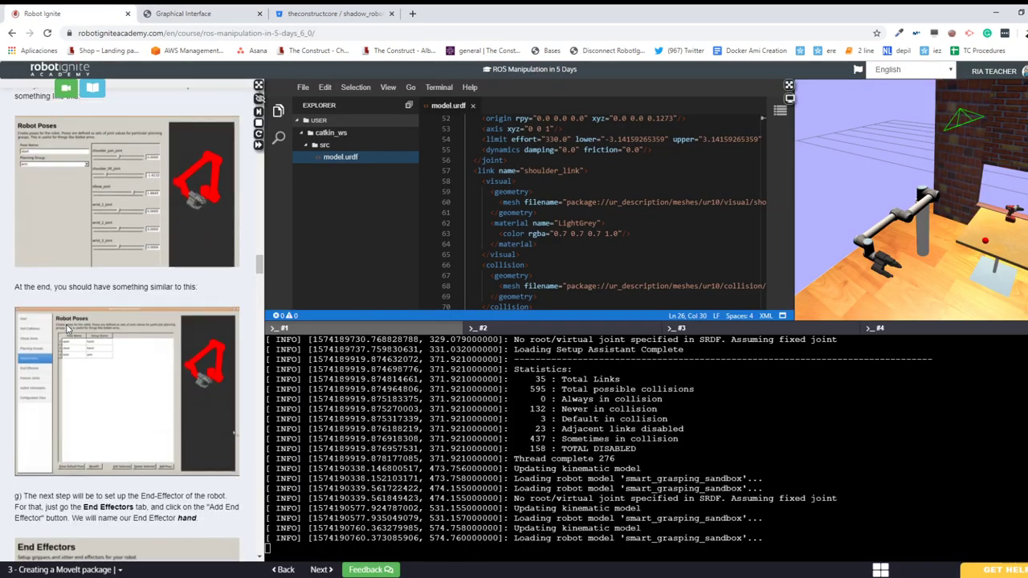
scroll(68, 406, "down", 2)
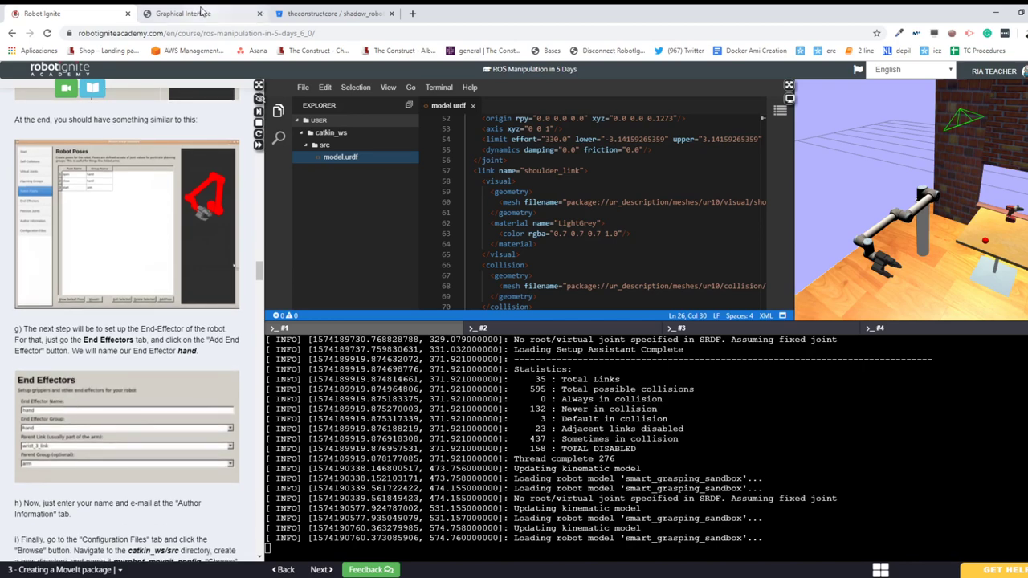
left_click(232, 11)
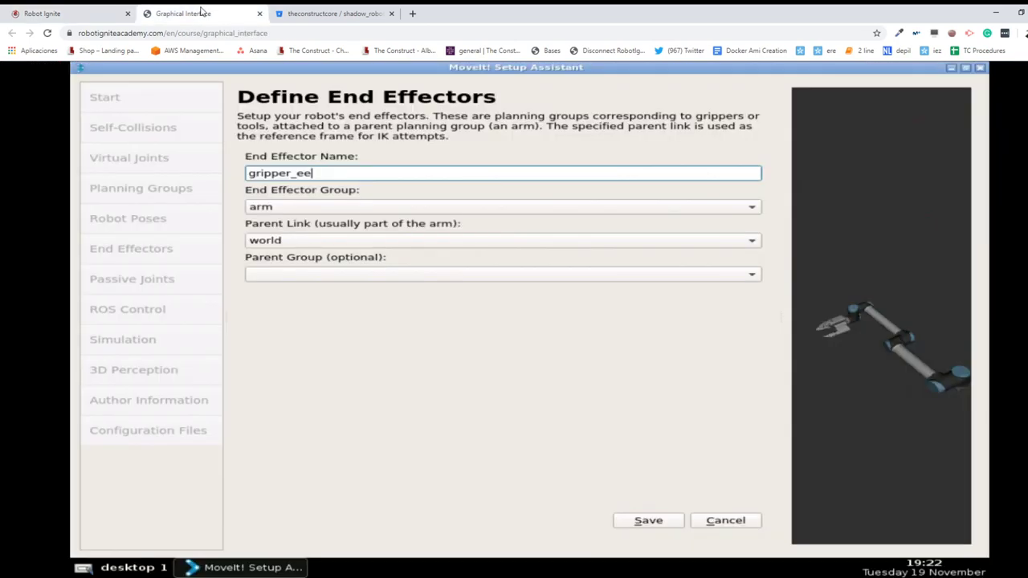
- Rename the end effector from gripper_ee to hand_ee
left_click(291, 176)
key("BackSpace")
key("BackSpace")
key("BackSpace")
key("BackSpace")
key("BackSpace")
key("BackSpace")
key("BackSpace")
type("hand")
double_click(291, 176)
left_click(306, 176)
- Set the end effector group to gripper and the parent group to arm
left_click(271, 207)
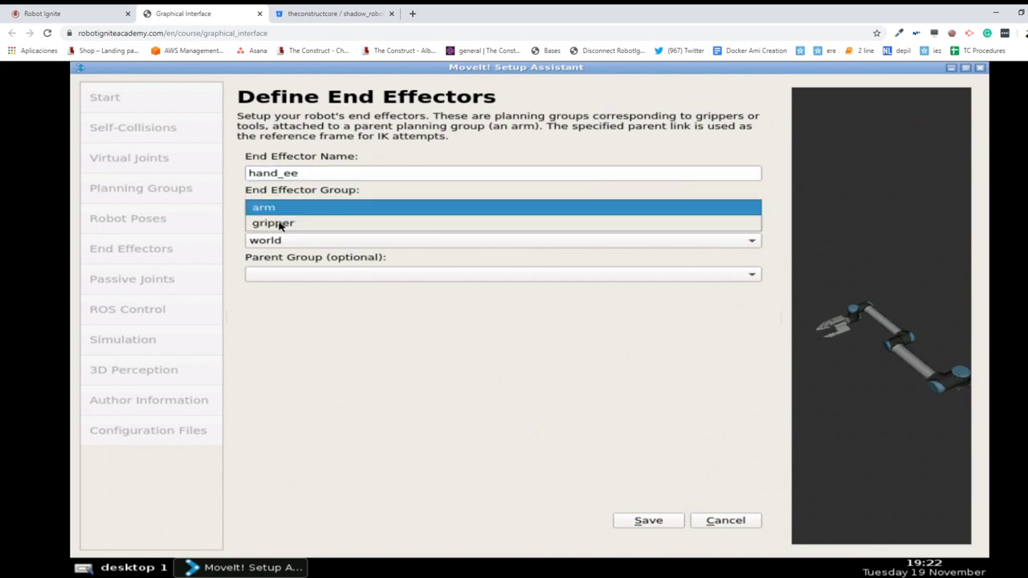
left_click(274, 224)
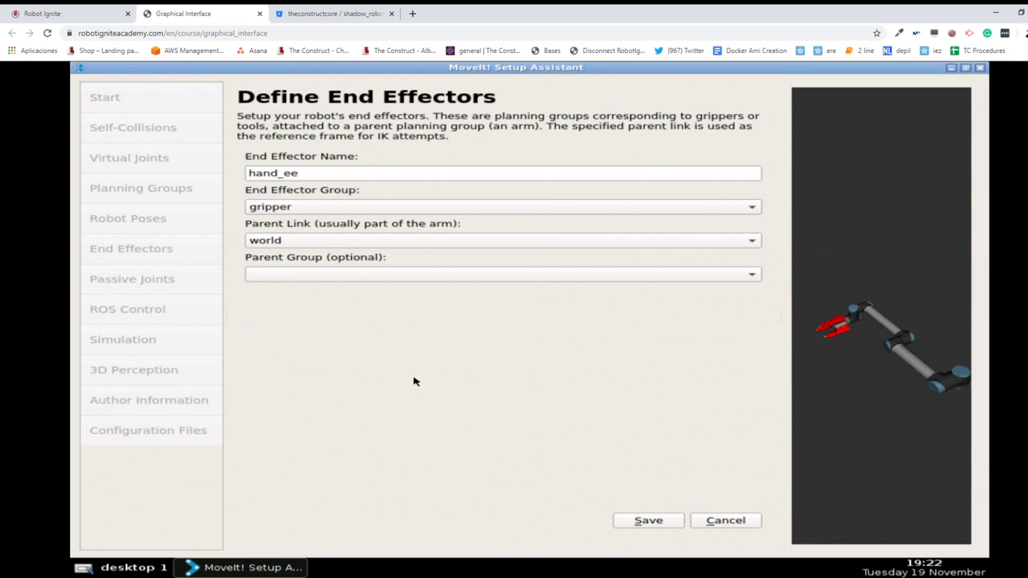
left_click(290, 276)
left_click(290, 293)
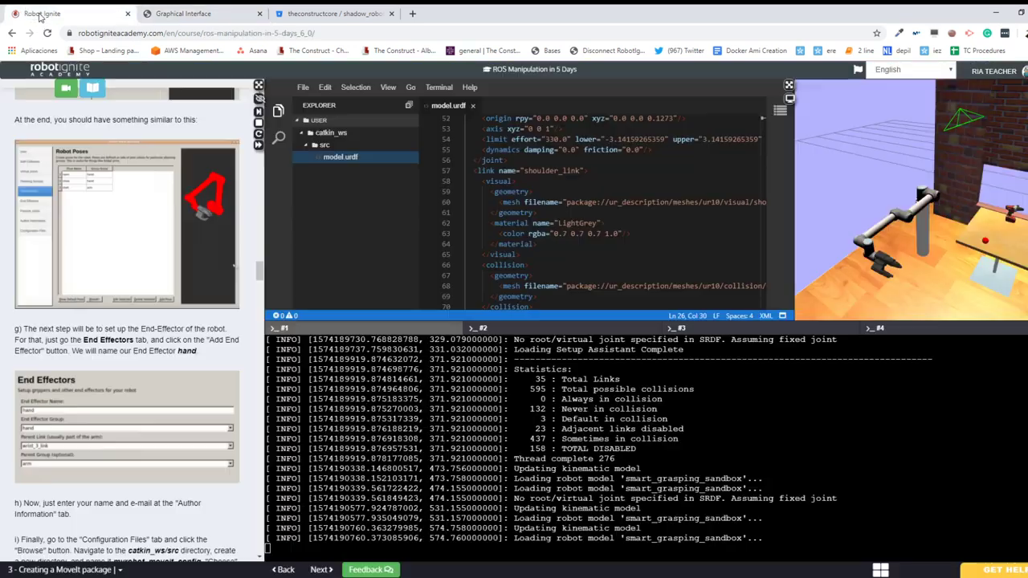
- Bring up the course instructions and expand the notes to fill the window
left_click(42, 14)
scroll(96, 398, "down", 1)
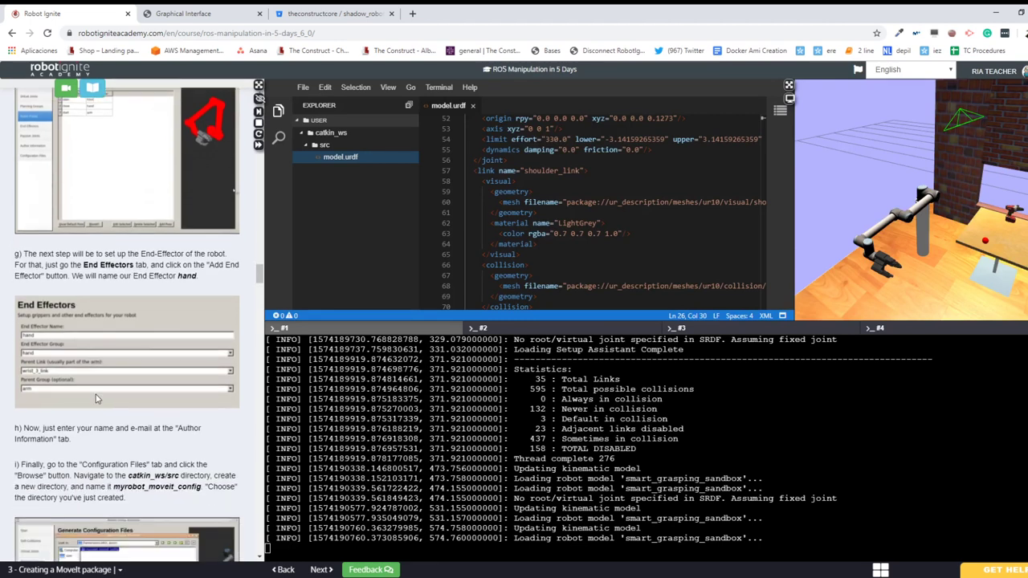
scroll(96, 398, "down", 1)
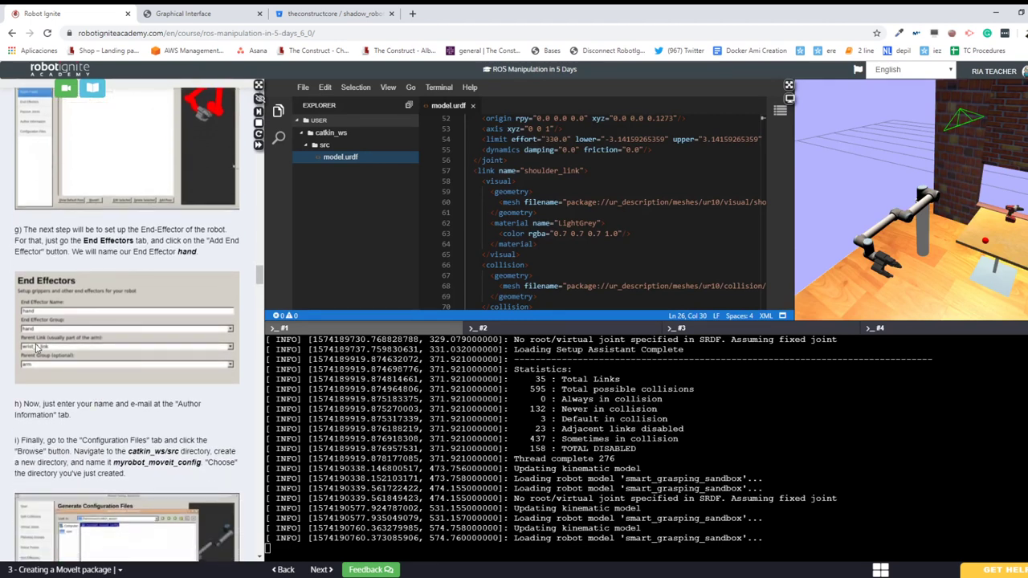
left_click(260, 86)
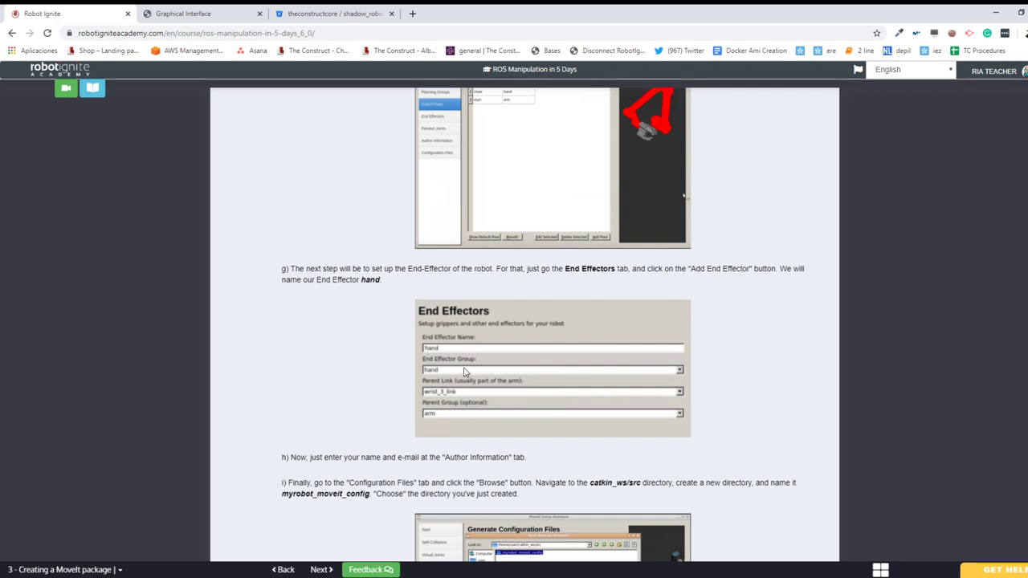
scroll(464, 371, "up", 2)
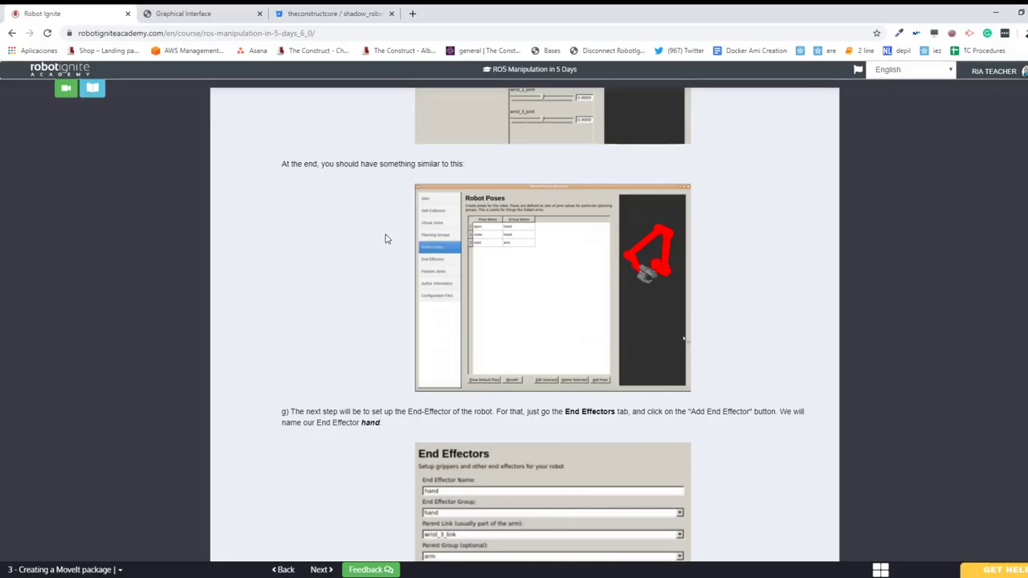
left_click(385, 239)
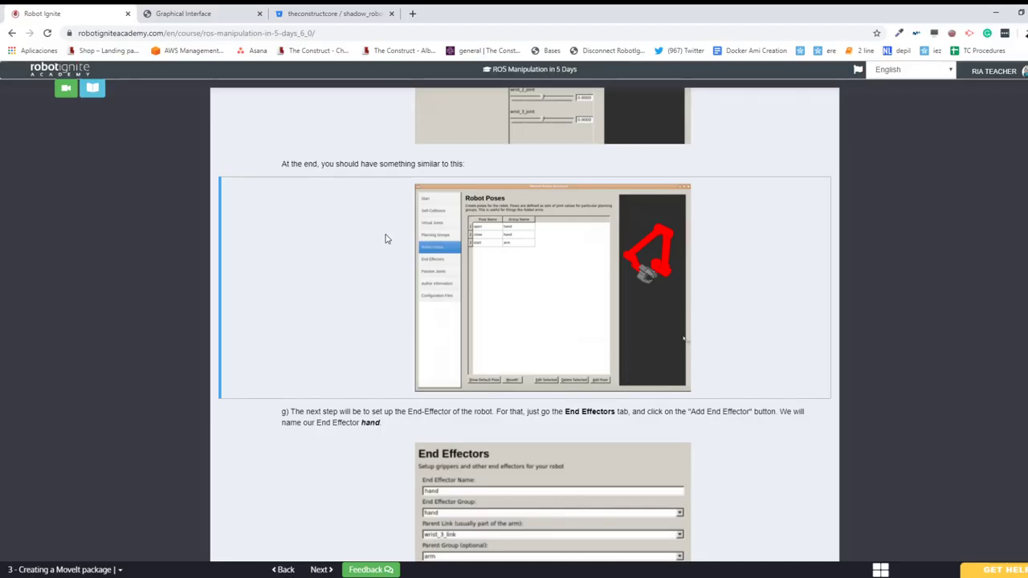
- Scroll the course to step g (End Effectors), then return to the Graphical Interface
scroll(385, 239, "up", 1)
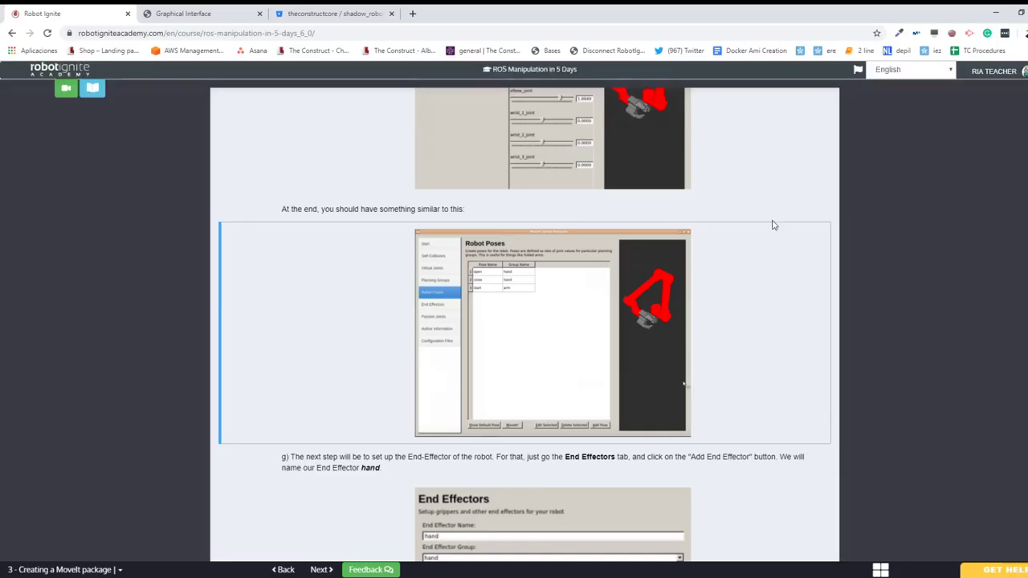
scroll(774, 226, "down", 2)
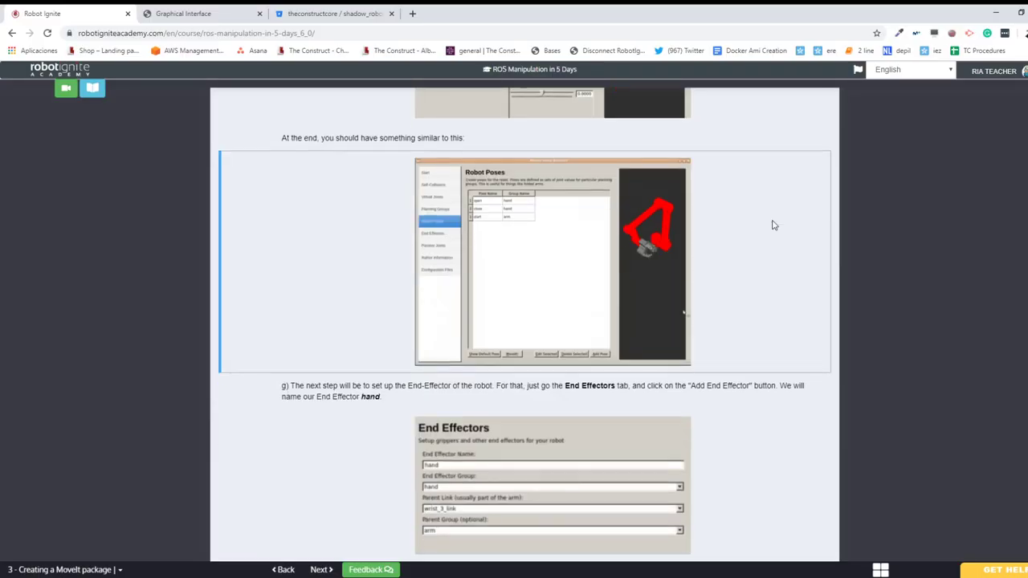
scroll(773, 226, "up", 4)
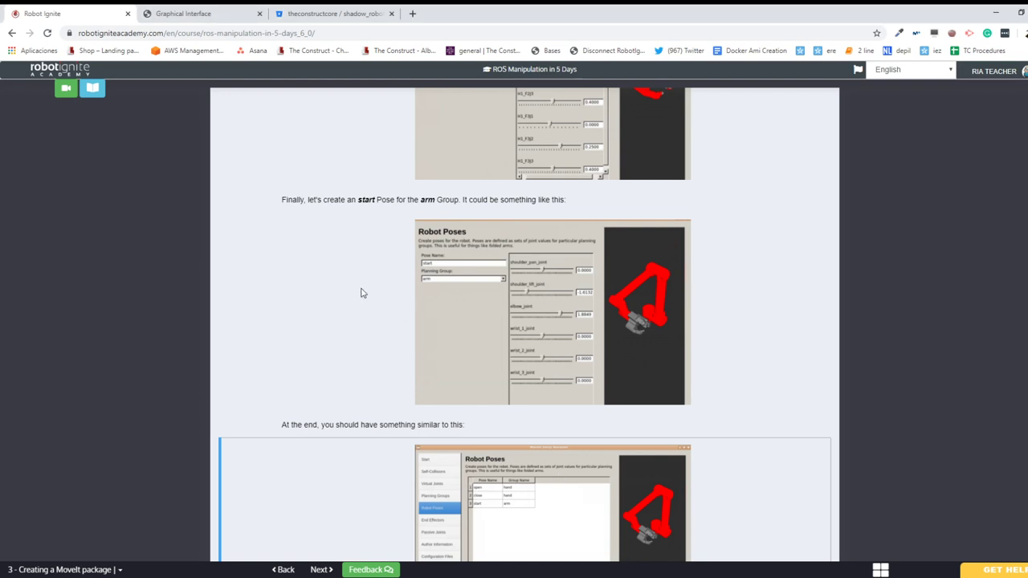
scroll(360, 293, "down", 4)
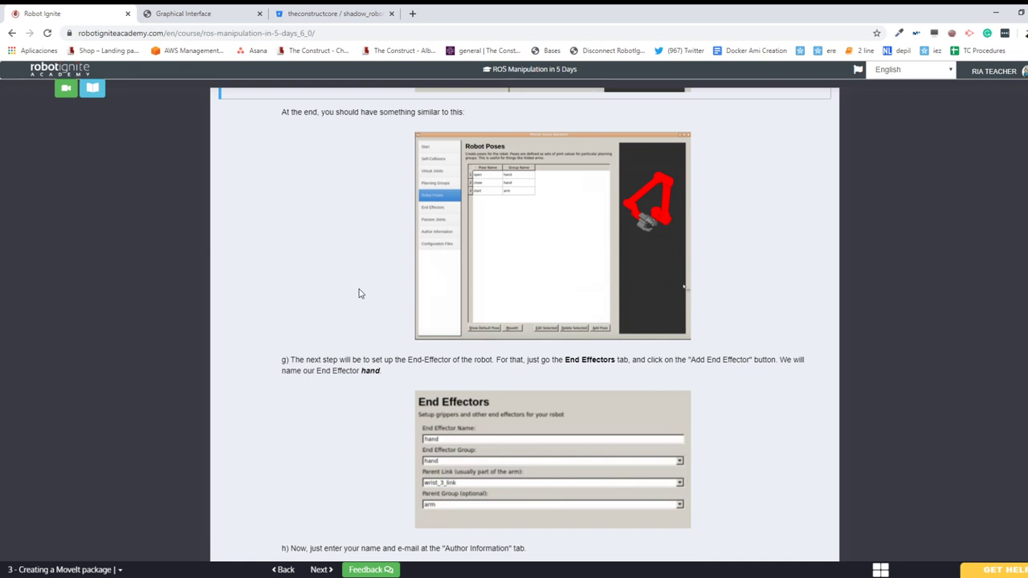
scroll(360, 294, "up", 3)
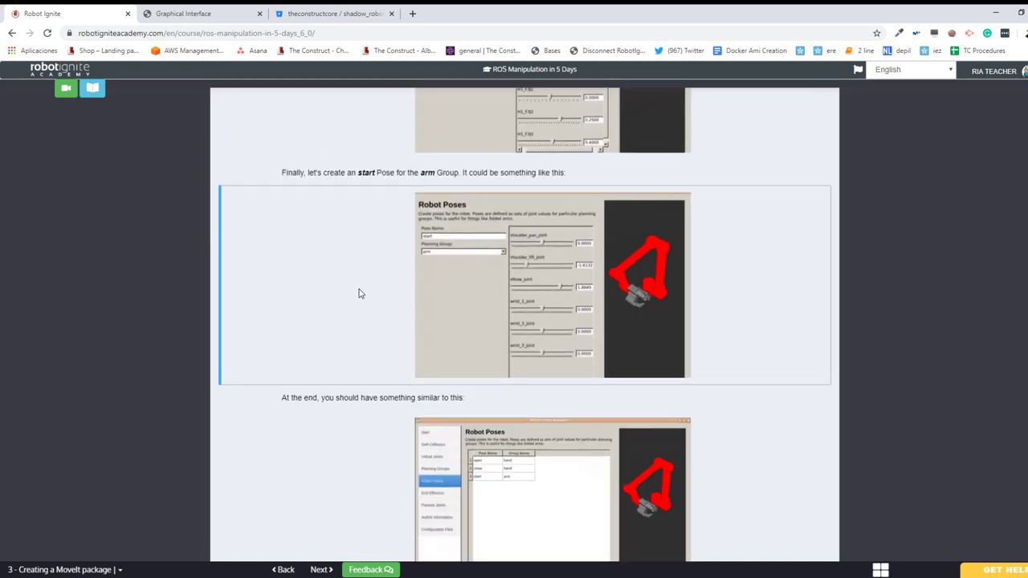
scroll(360, 293, "up", 3)
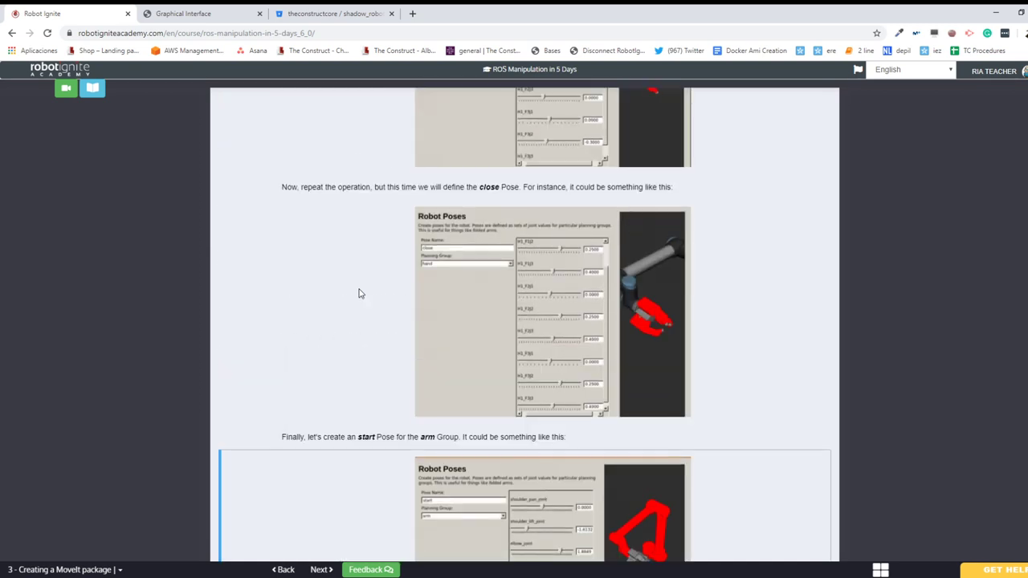
scroll(360, 293, "up", 2)
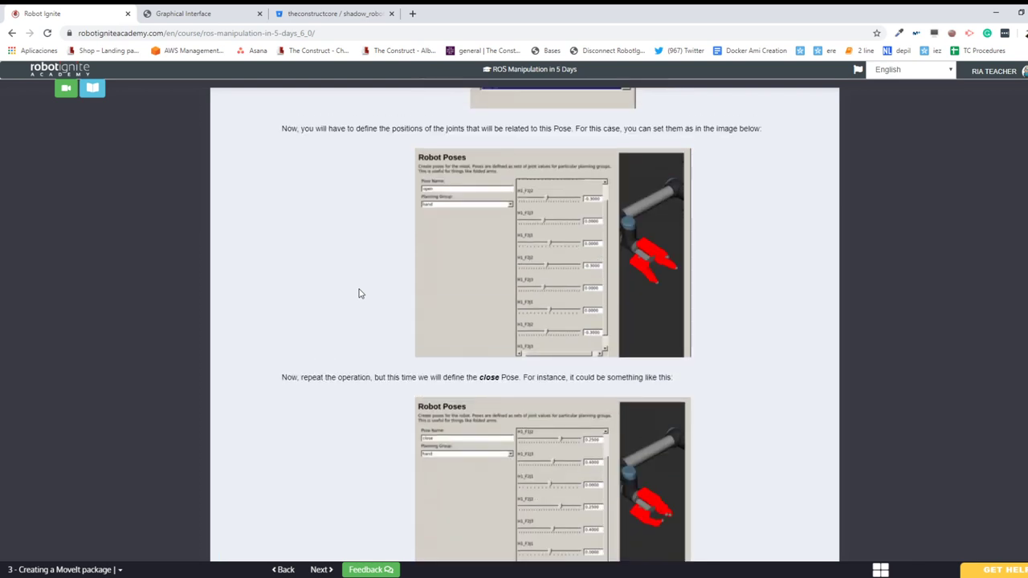
scroll(360, 293, "up", 2)
scroll(359, 293, "up", 2)
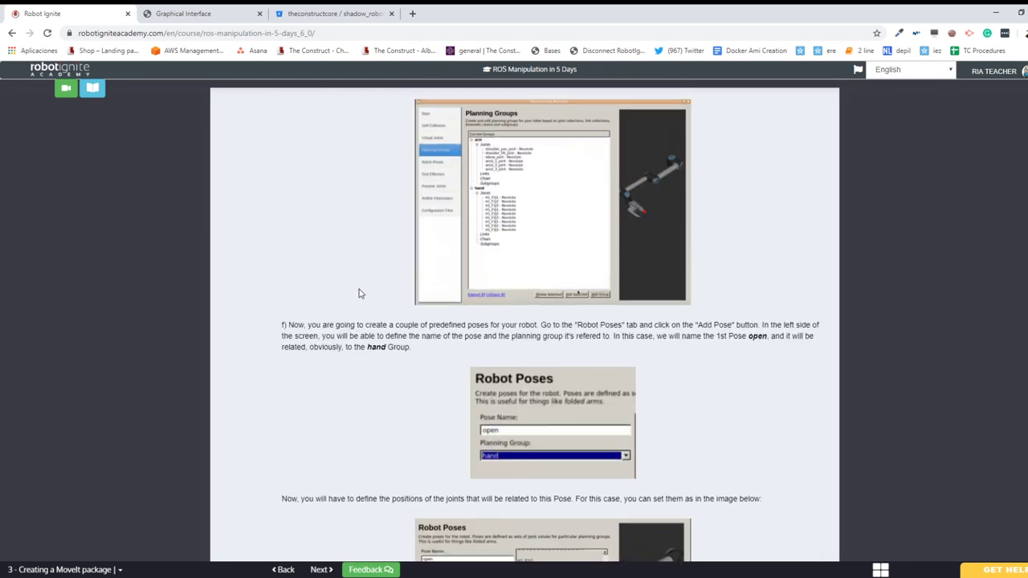
scroll(360, 293, "up", 1)
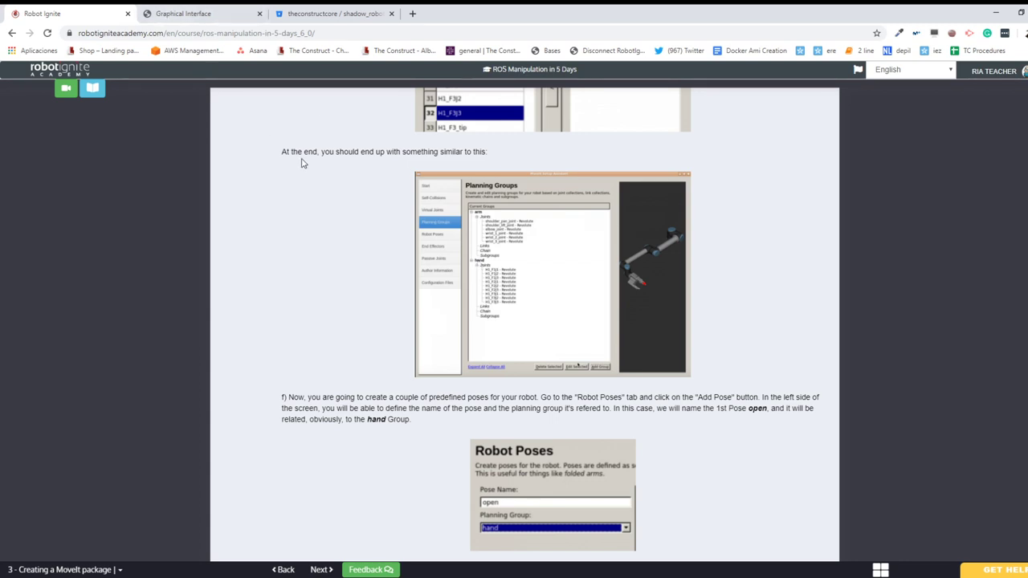
scroll(381, 335, "down", 5)
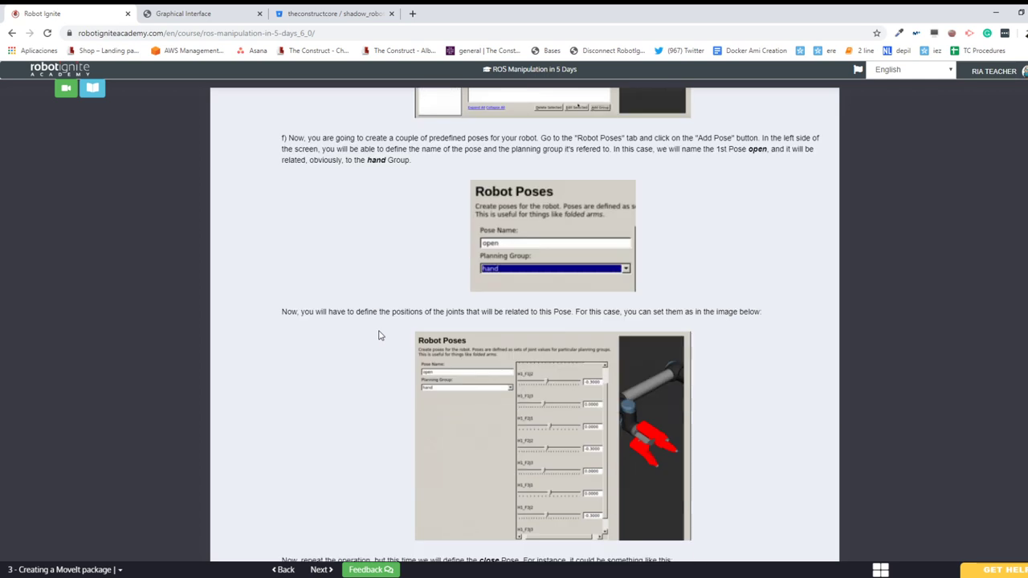
scroll(381, 336, "down", 6)
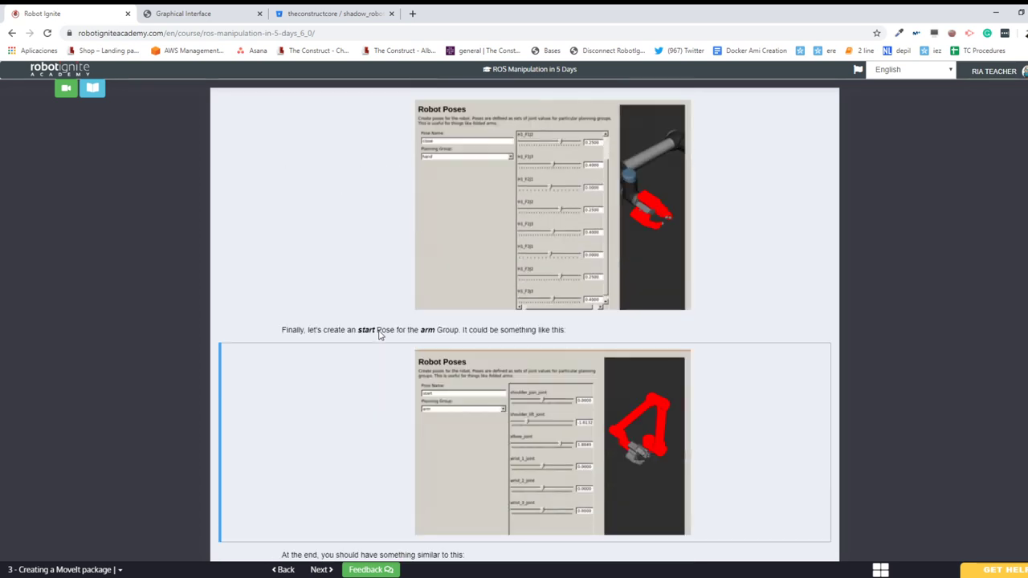
scroll(381, 335, "down", 4)
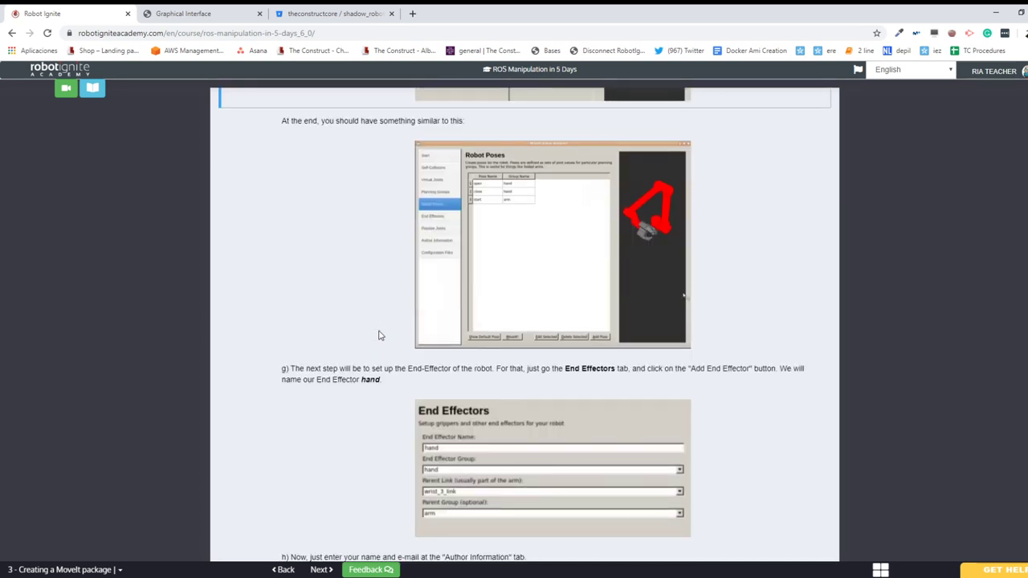
scroll(381, 336, "down", 1)
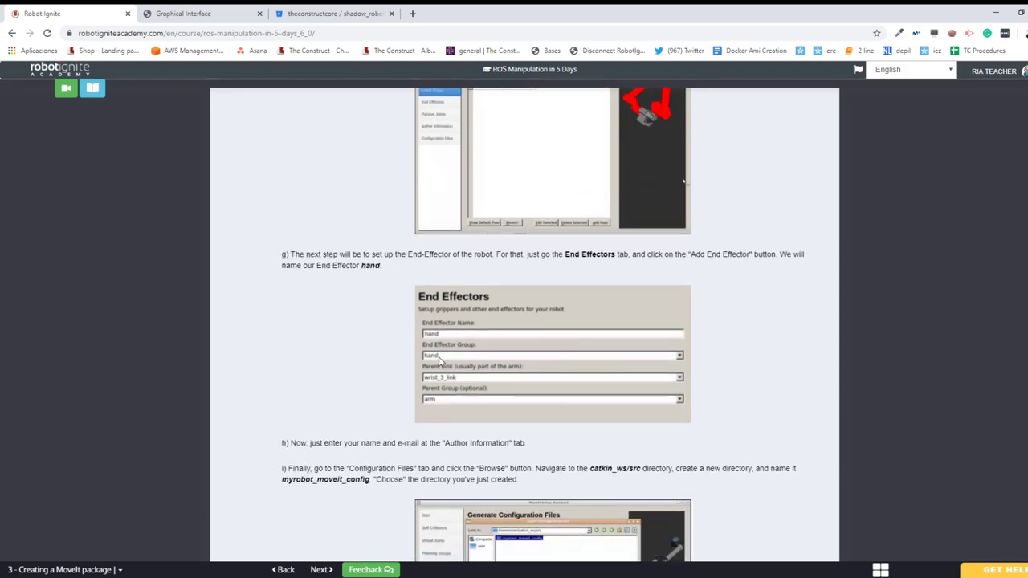
left_click(193, 15)
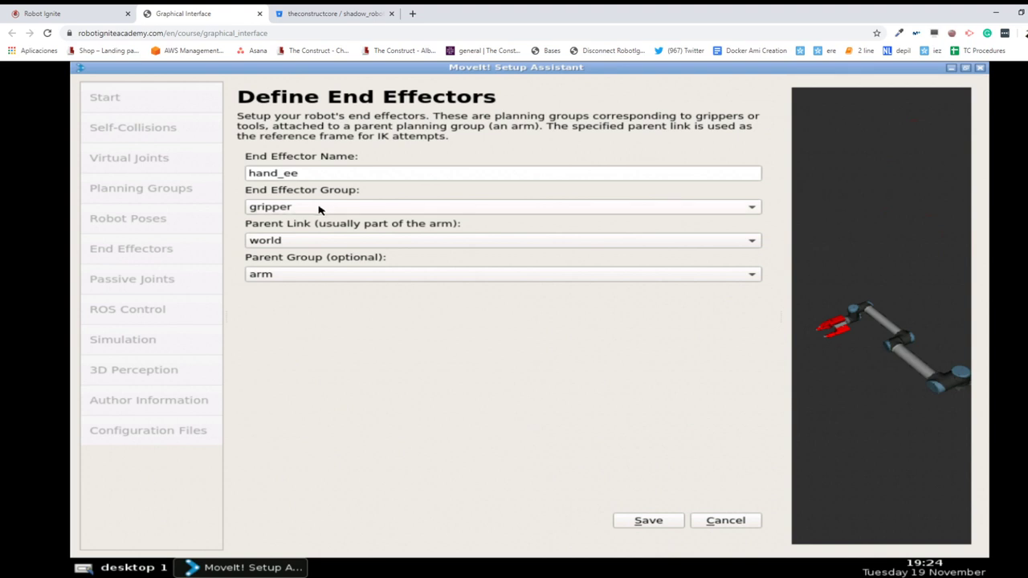
- Set the parent link to wrist_3_link and save the hand_ee end effector
left_click(282, 243)
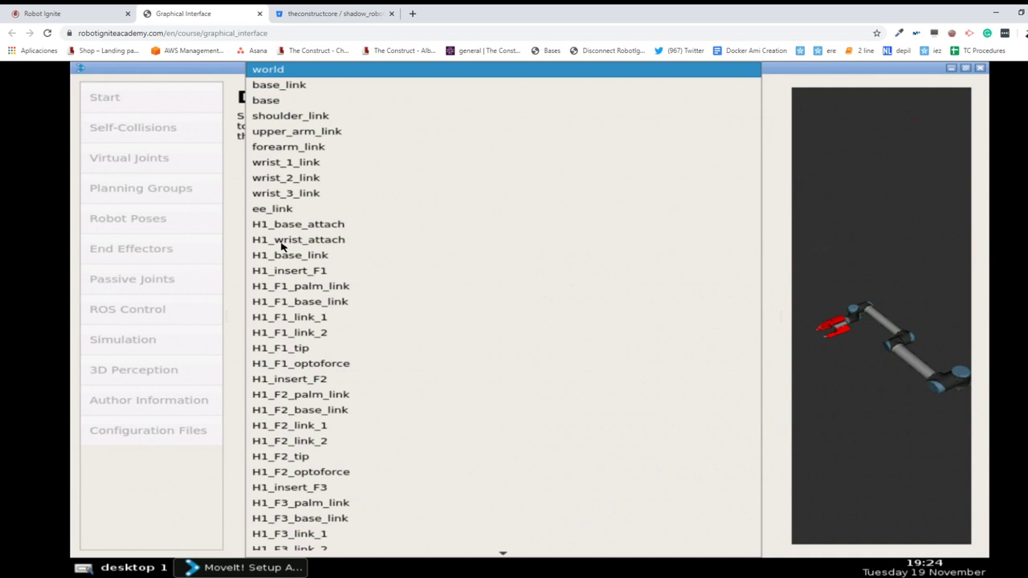
left_click(305, 194)
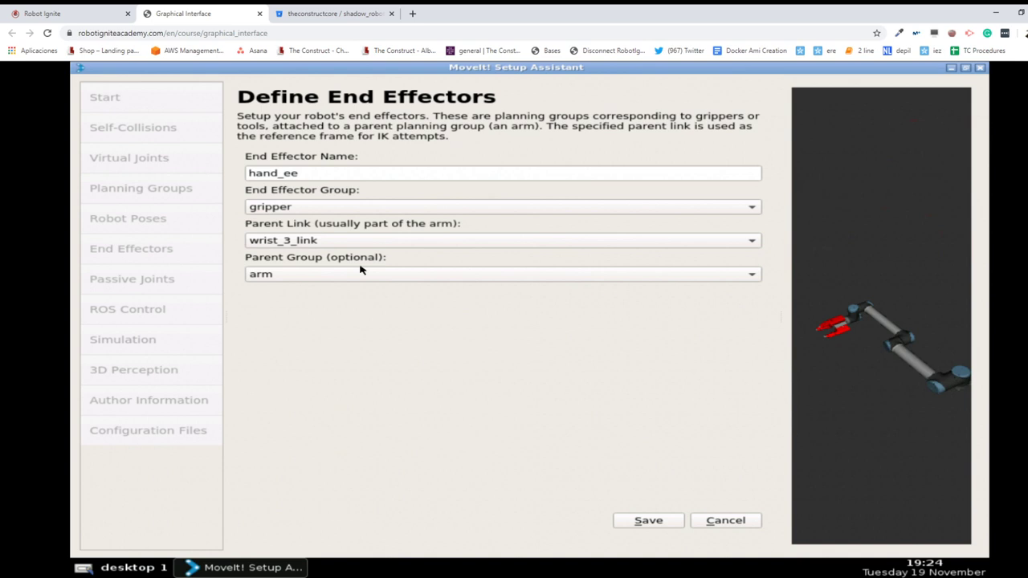
left_click(109, 19)
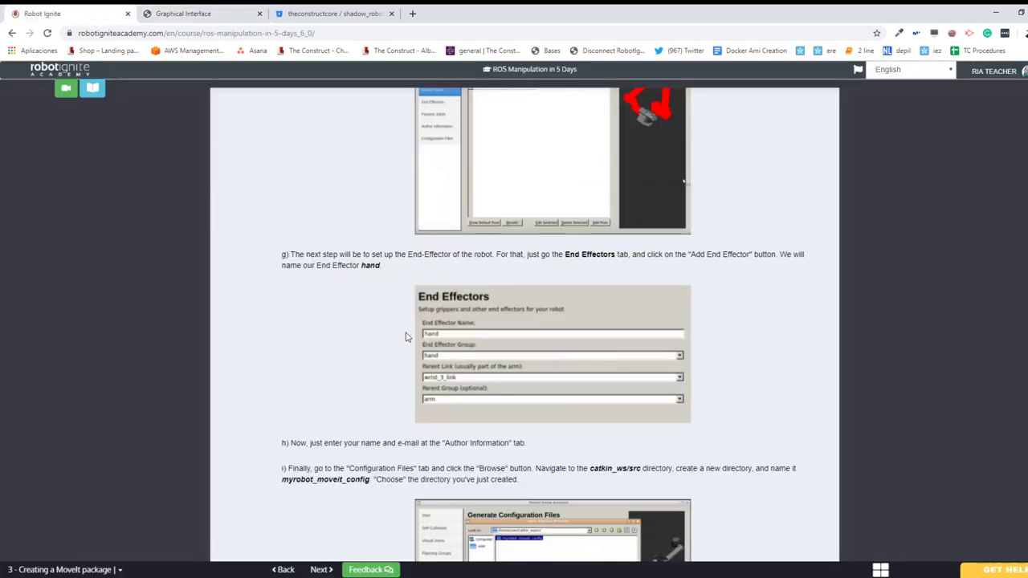
scroll(408, 337, "down", 1)
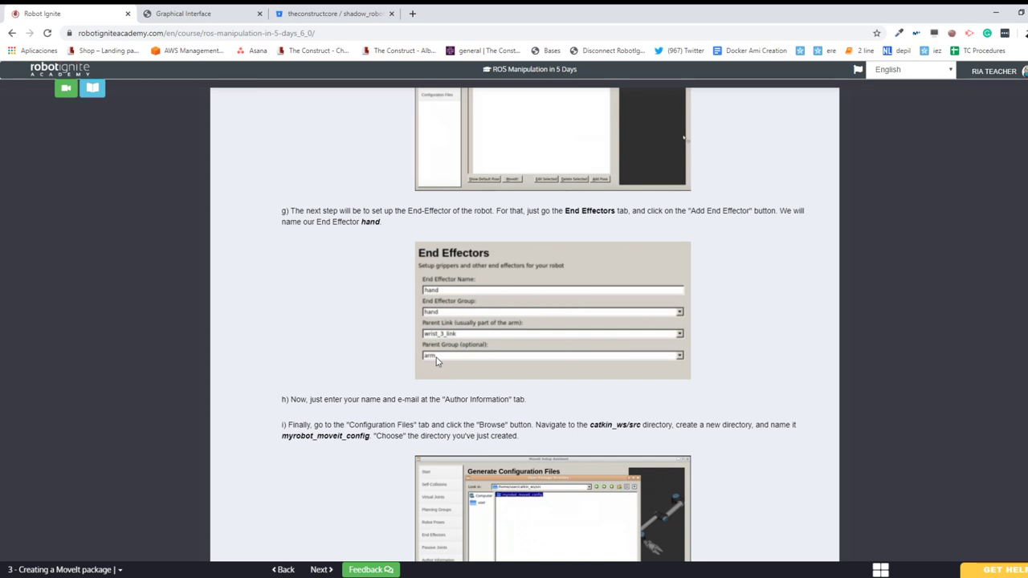
scroll(436, 362, "down", 1)
left_click(175, 13)
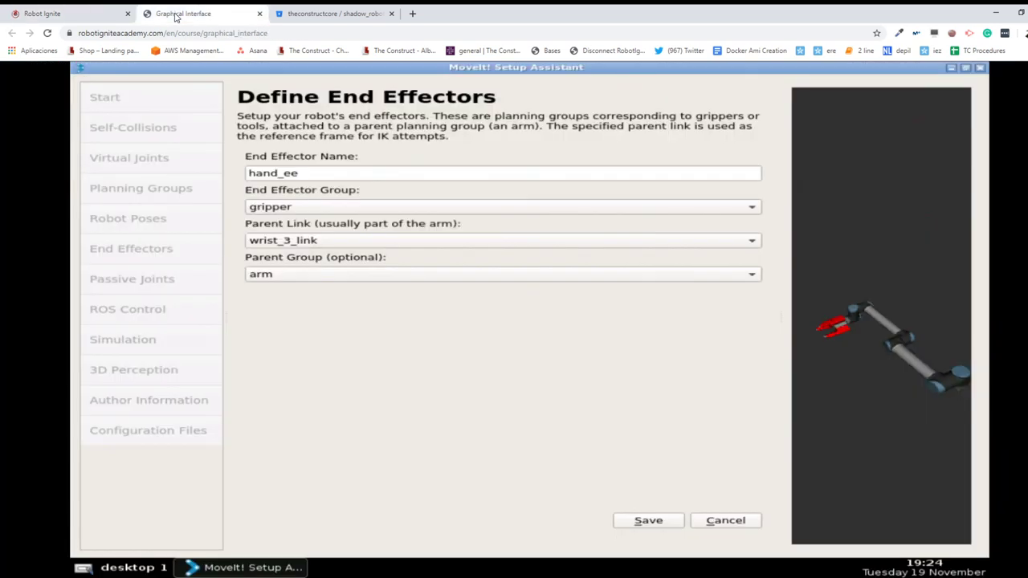
left_click(649, 523)
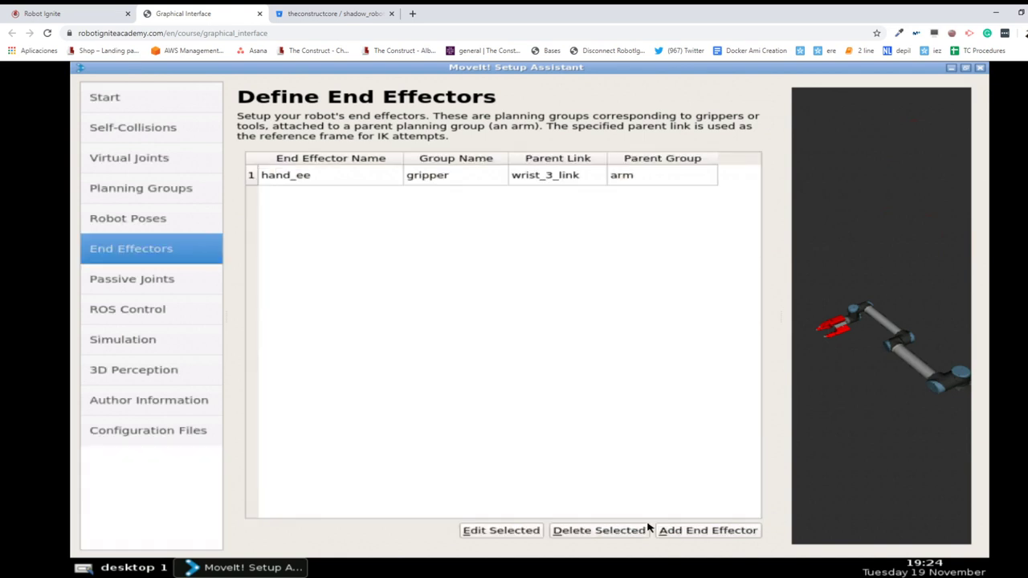
left_click(295, 181)
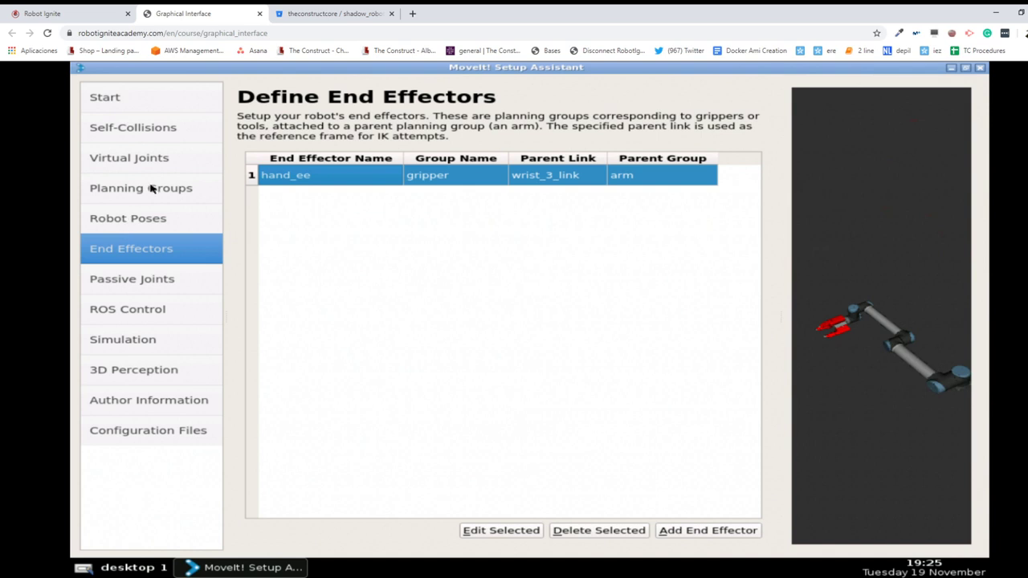
- Try a new arm pose by turning wrist_3_joint, then cancel it, leaving start and nap
left_click(137, 222)
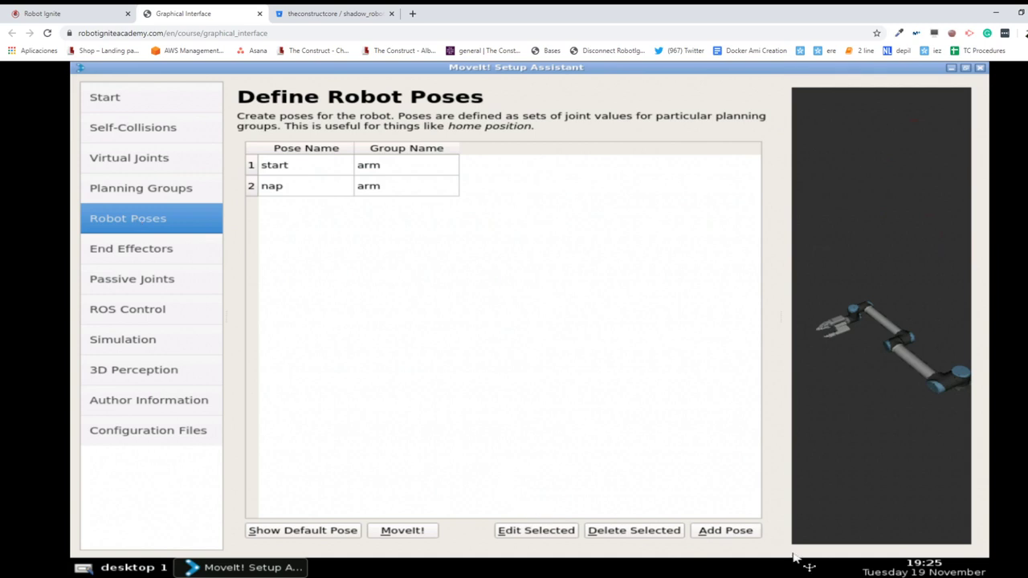
left_click(727, 532)
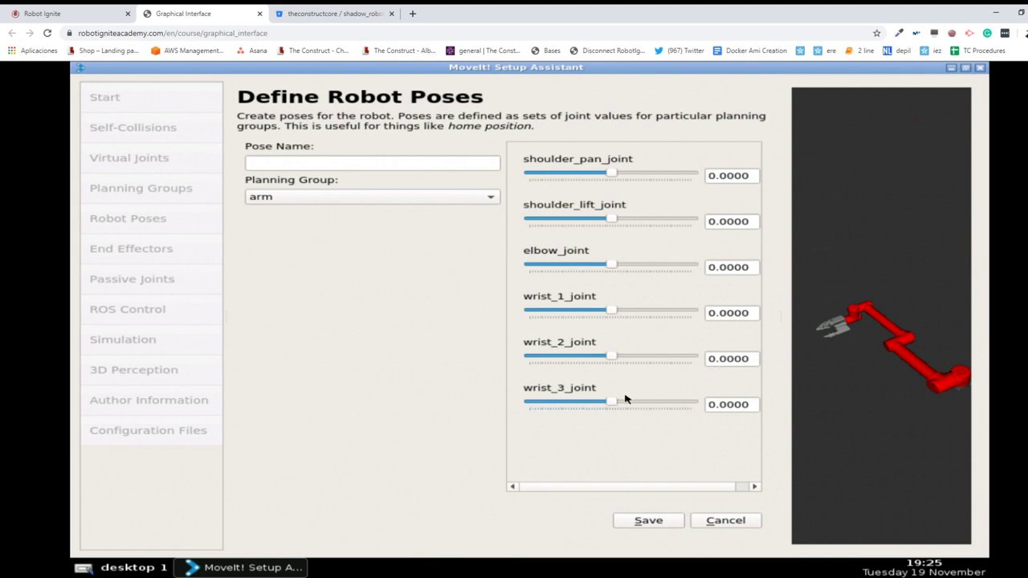
left_click_drag(611, 406, 667, 401)
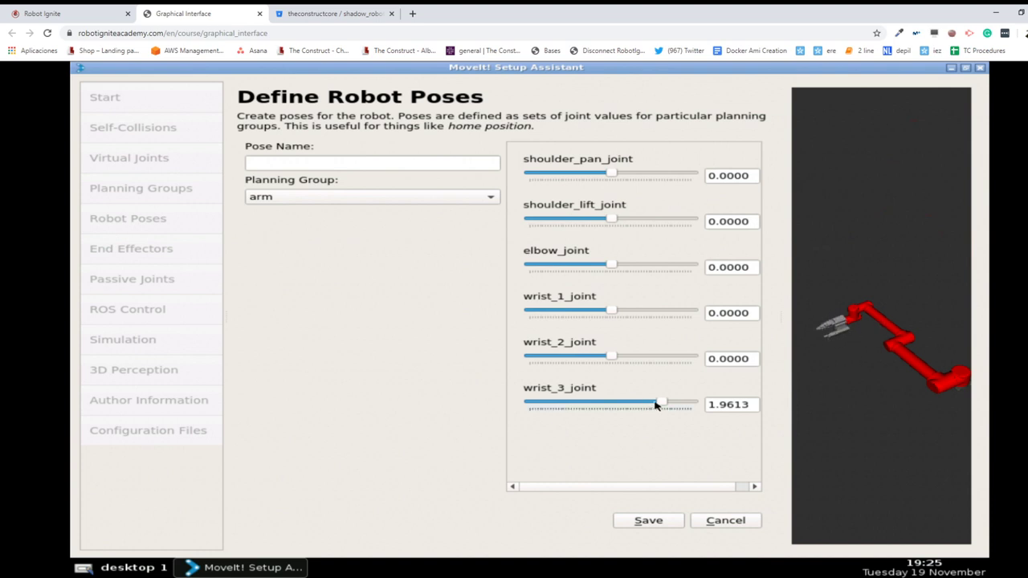
left_click_drag(690, 409, 610, 407)
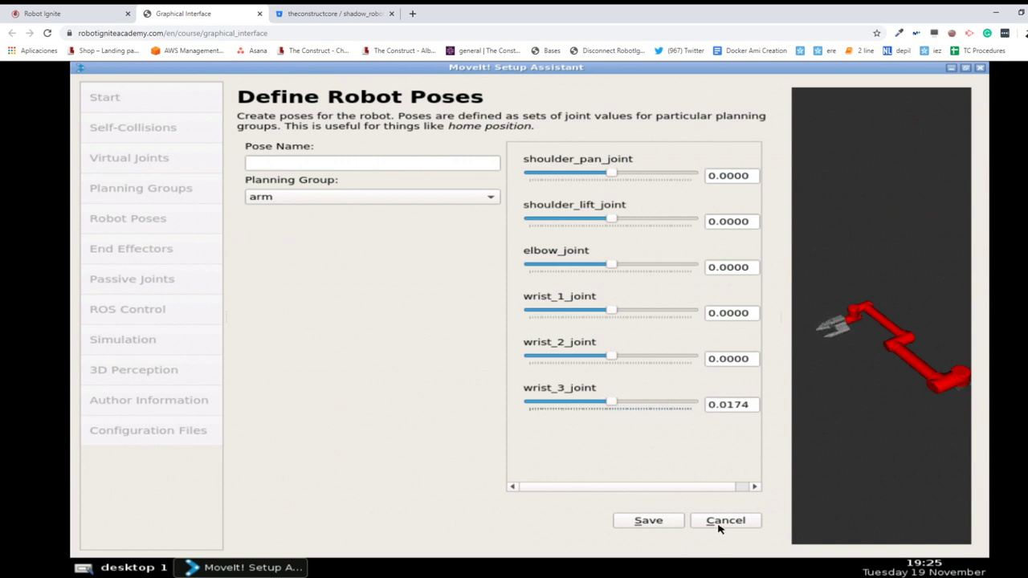
left_click(649, 520)
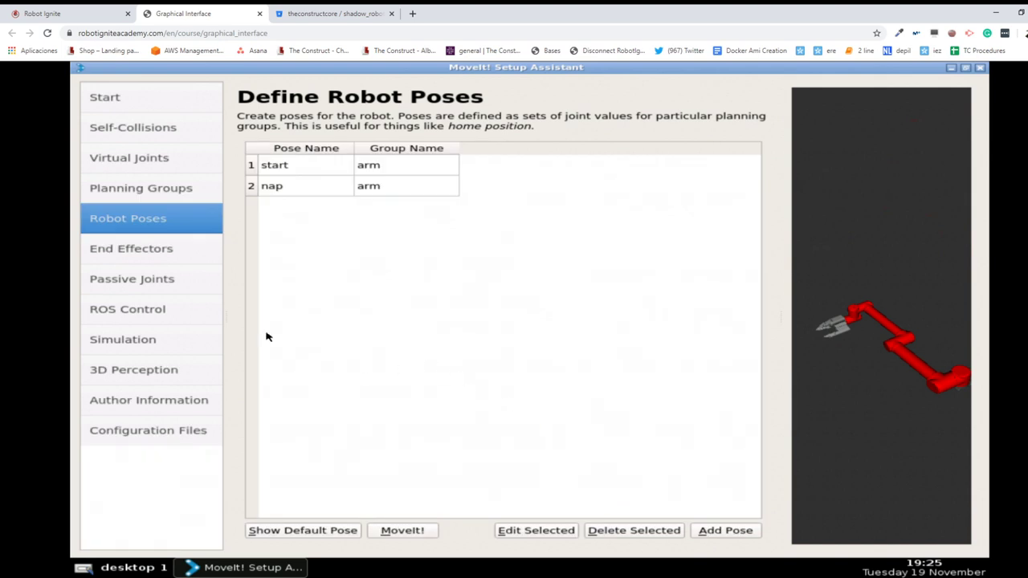
- Review the saved hand_ee end effector and its parent link on the End Effectors page
left_click(155, 249)
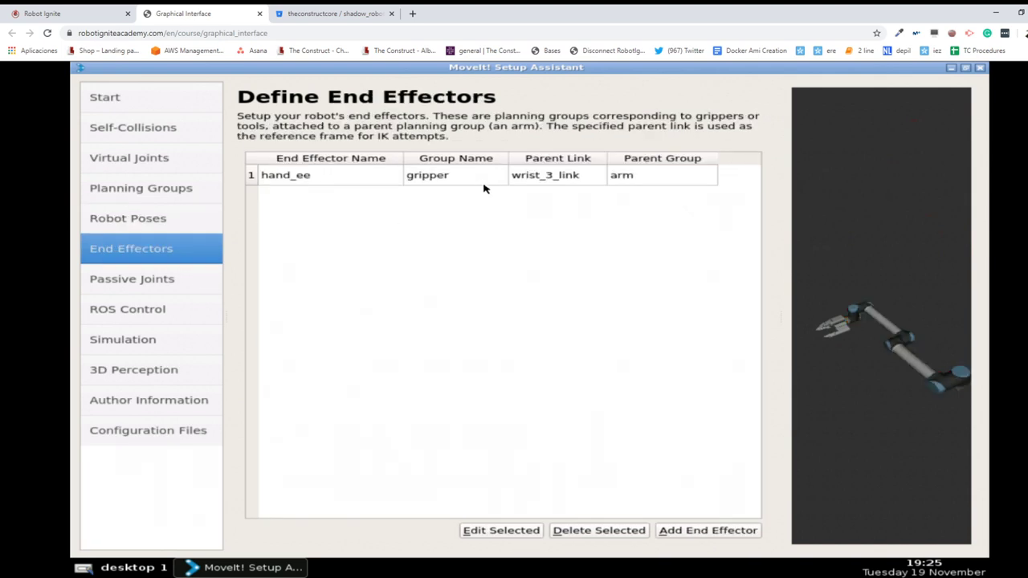
left_click(554, 176)
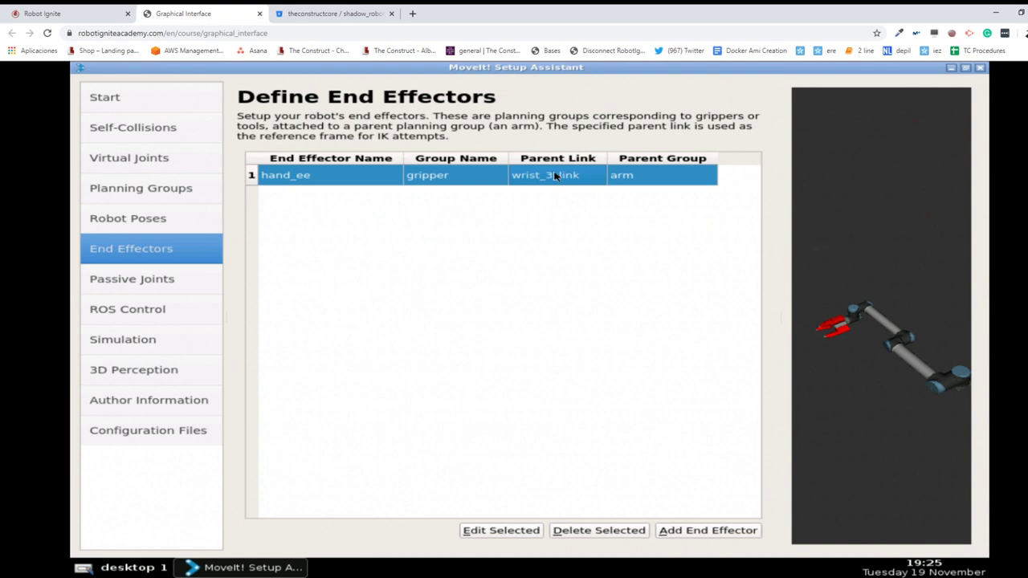
left_click(384, 311)
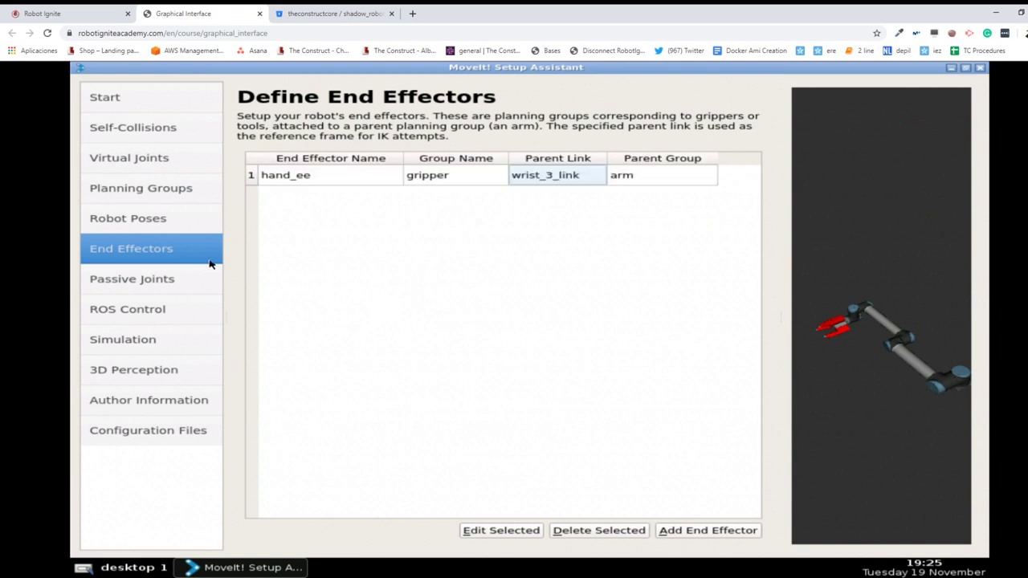
- Pass through Passive Joints, ROS Control, Simulation and 3D Perception to Author Information
left_click(150, 278)
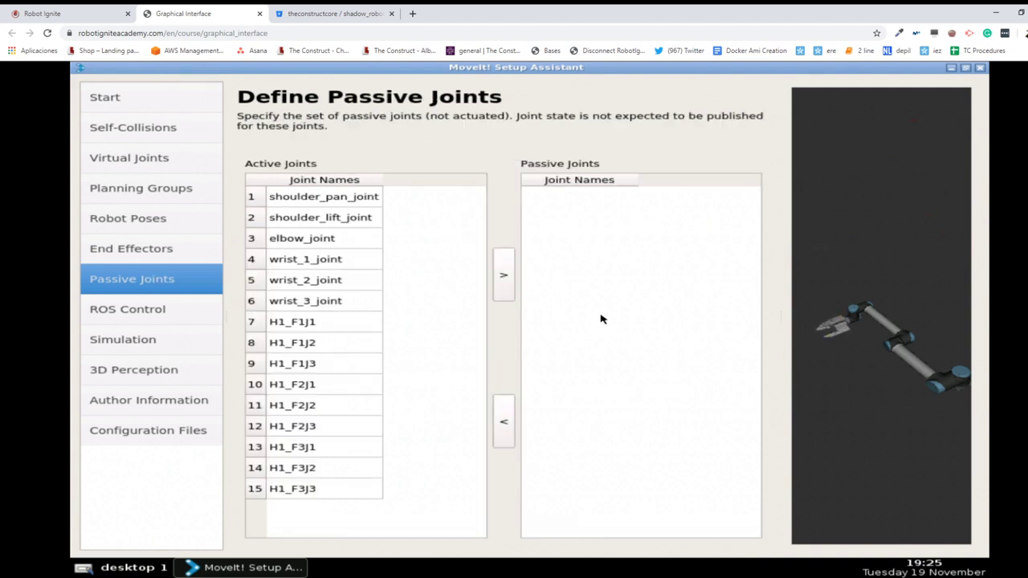
left_click(146, 320)
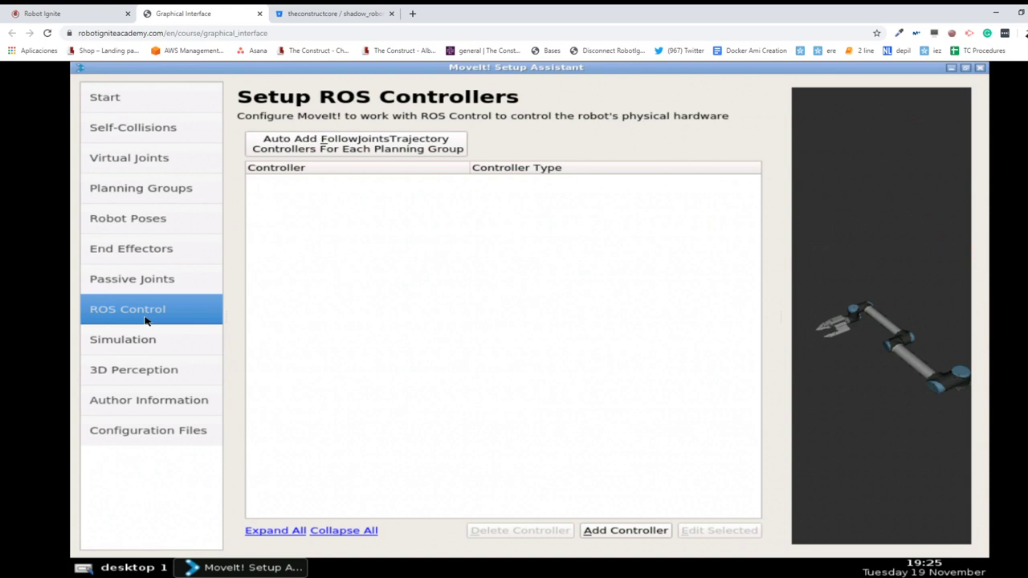
left_click(124, 341)
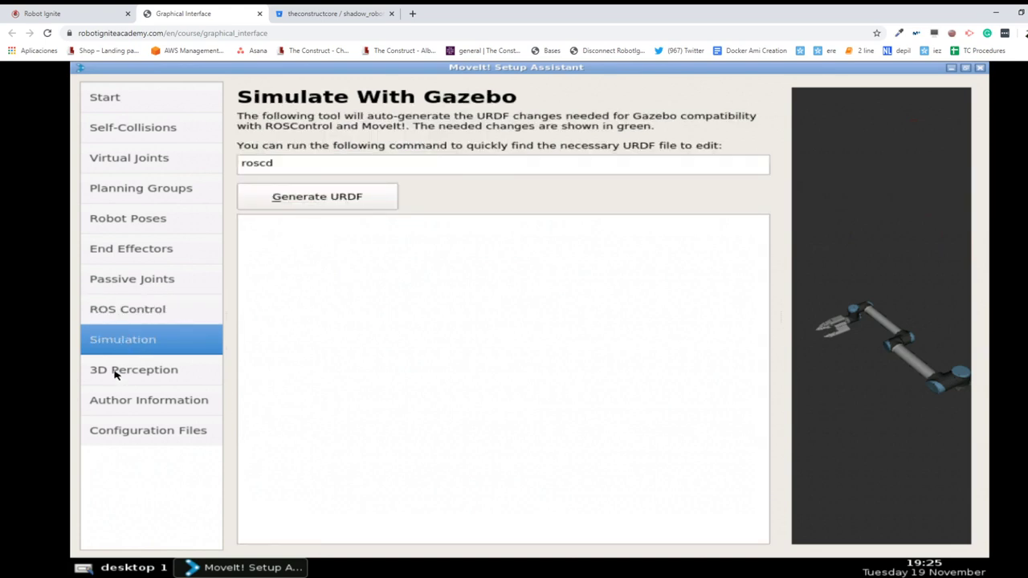
left_click(115, 374)
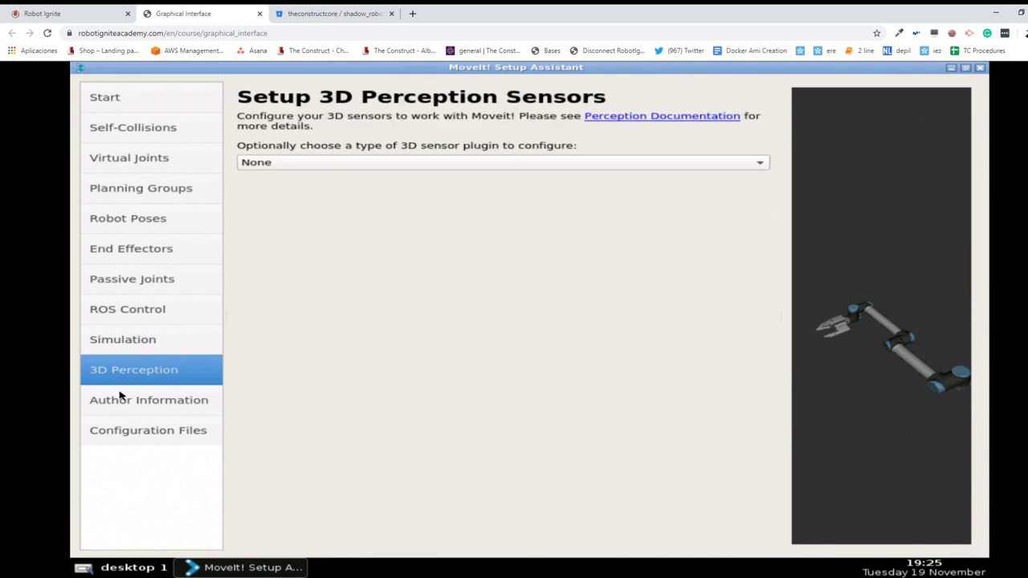
left_click(123, 410)
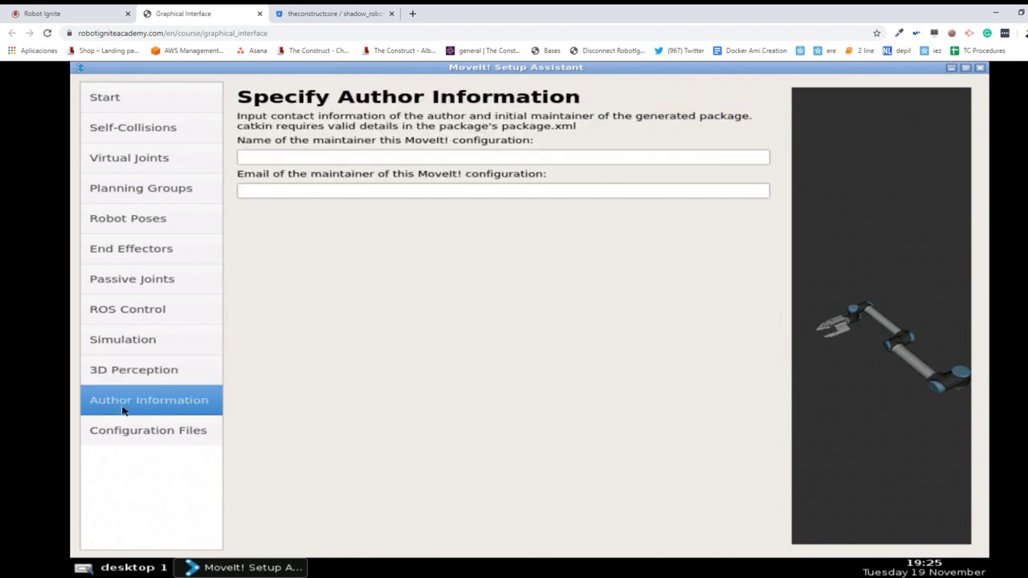
- Enter the maintainer's name and e-mail address in the author fields
left_click(290, 160)
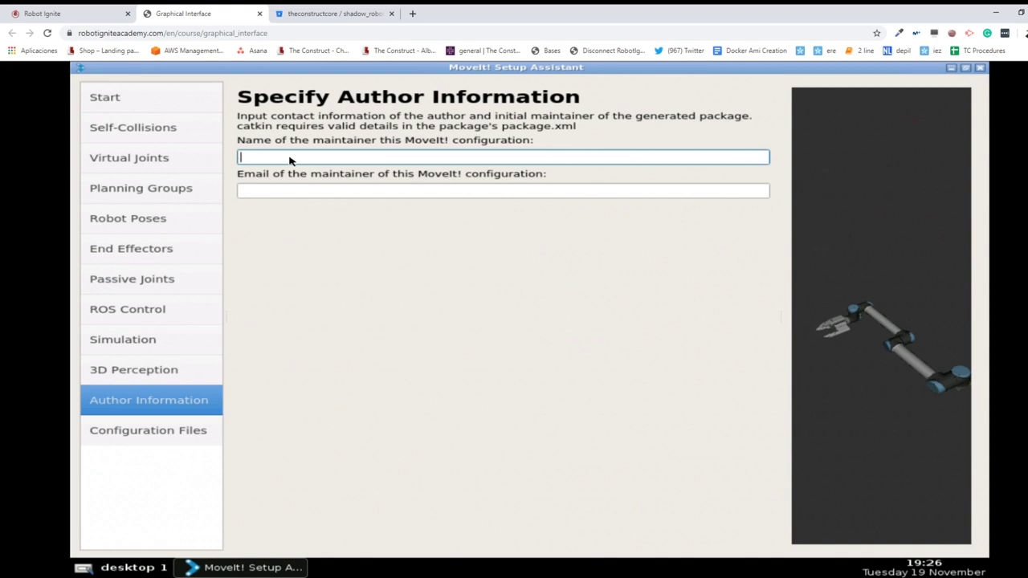
type("my_name")
key("Tab")
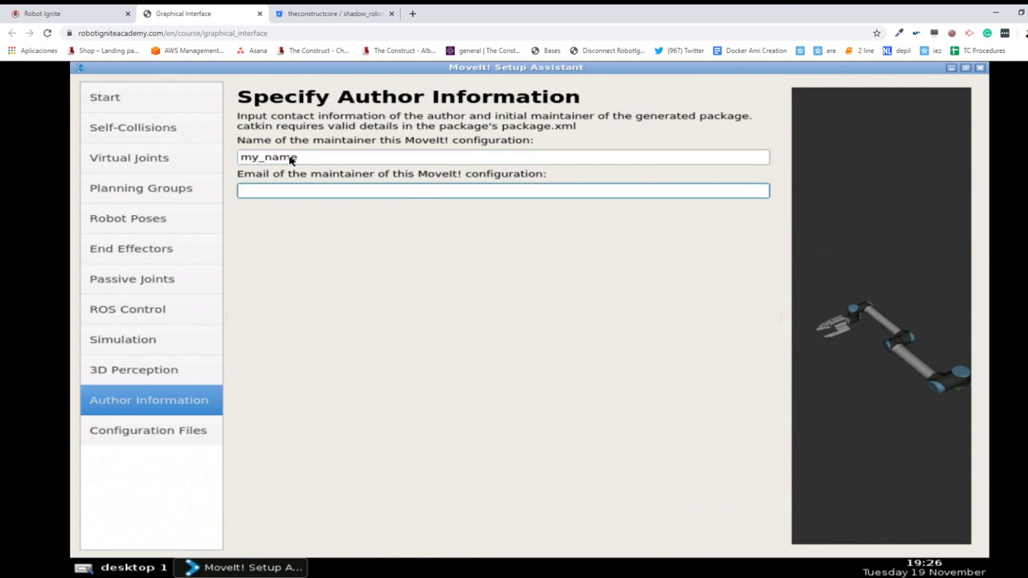
type("my_email@email")
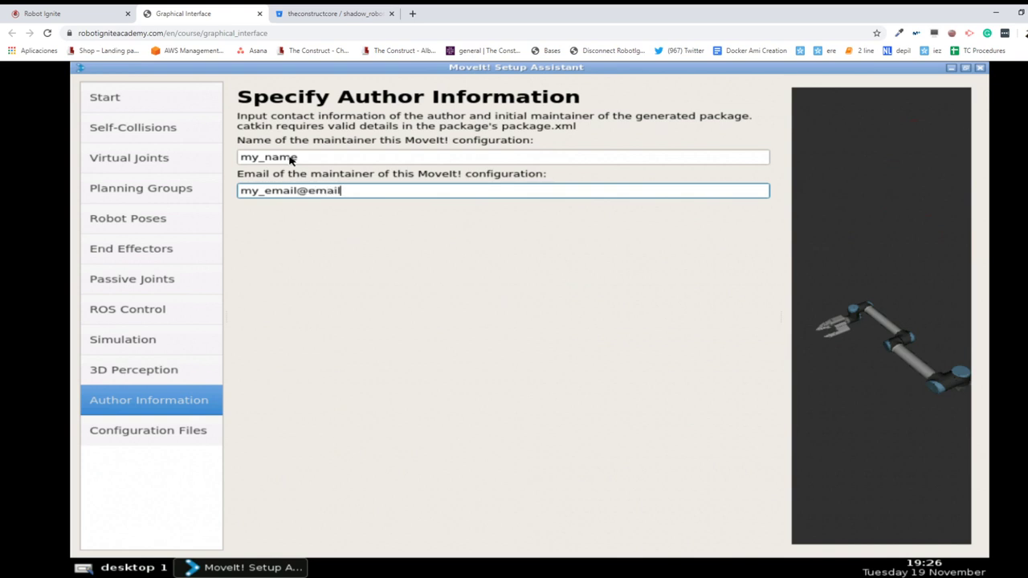
type(".com")
- Recheck the maintainer name, then go to the Generate Configuration Files page
left_click(328, 156)
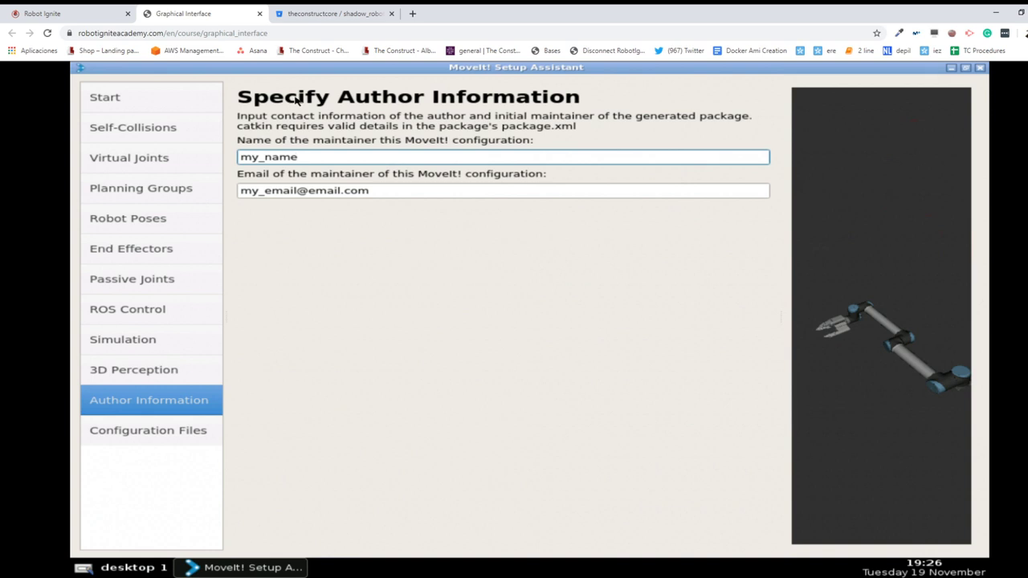
double_click(322, 159)
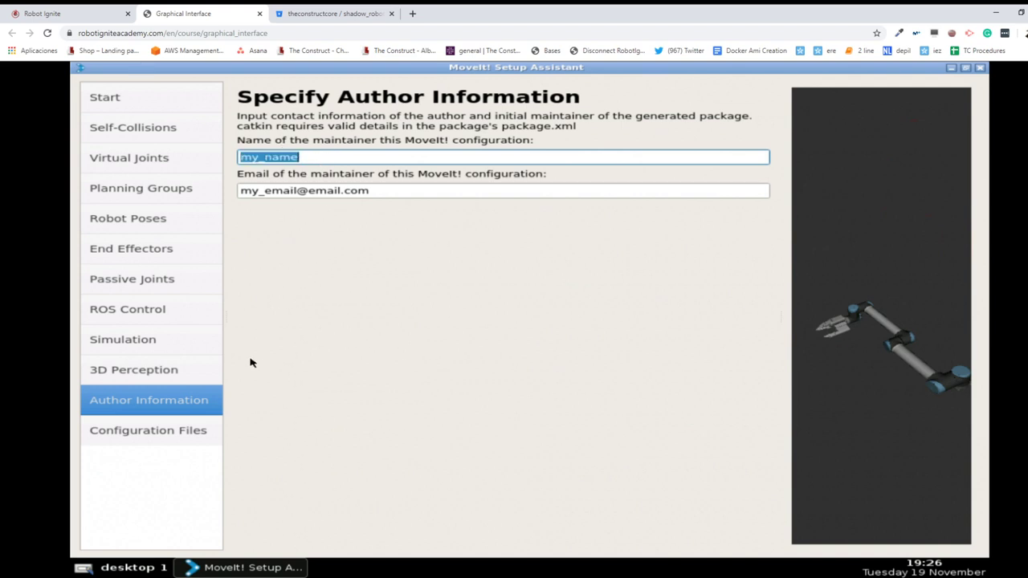
left_click(131, 439)
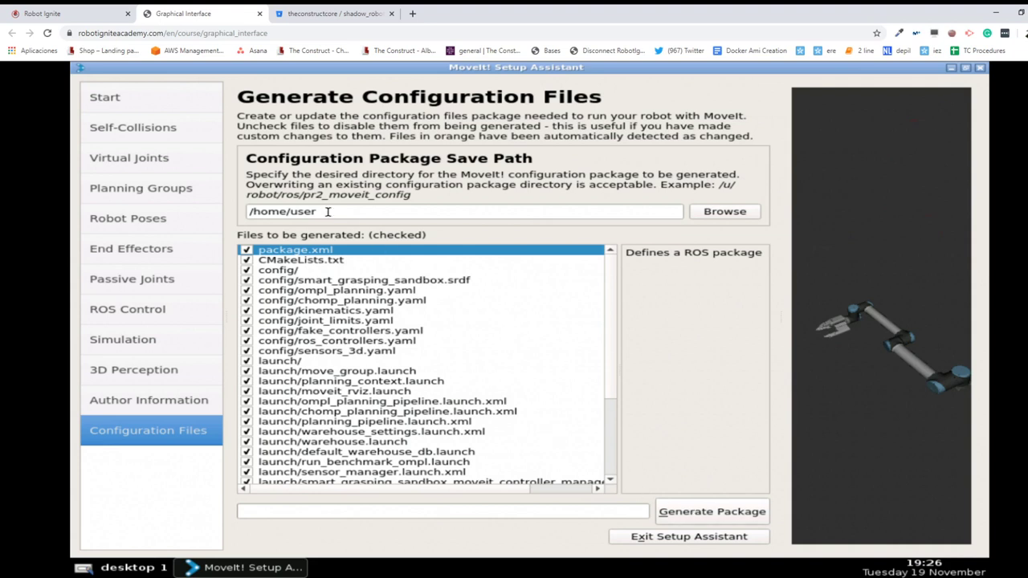
- Browse for the package save location and navigate into catkin_ws/src
left_click(699, 212)
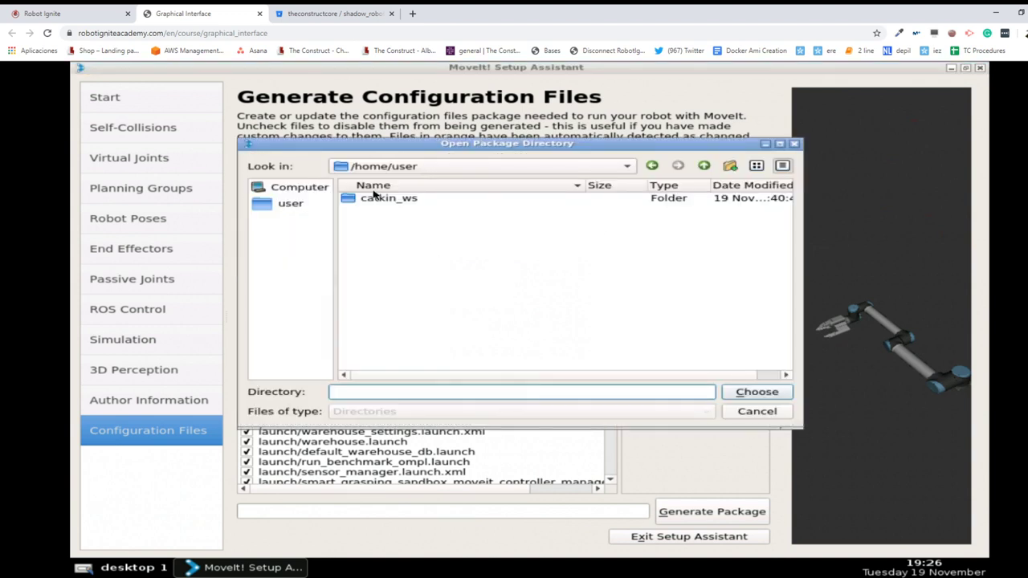
double_click(375, 199)
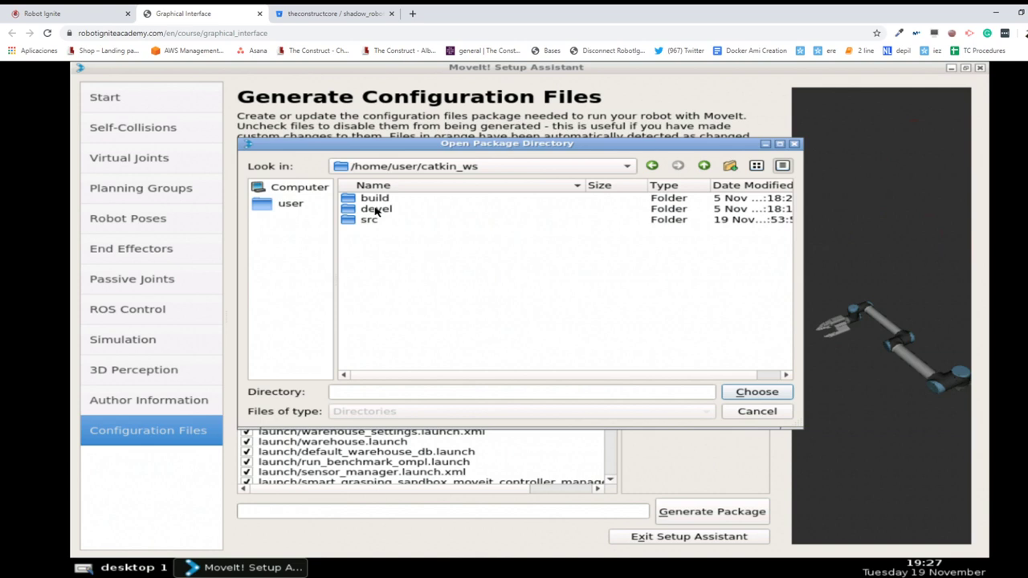
double_click(368, 220)
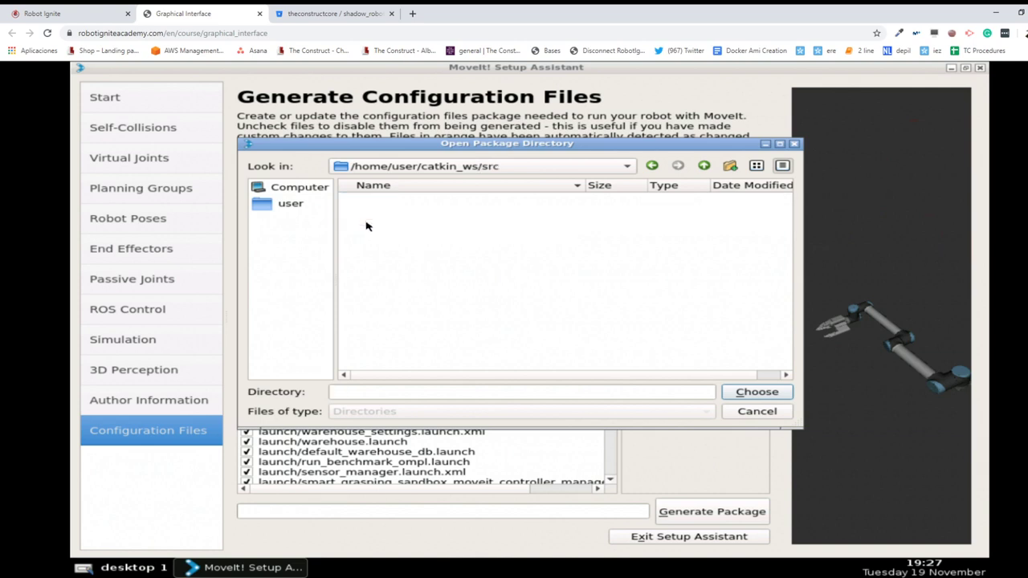
- Type the folder name myrobot_moveit_config, checking the tutorial, and copy it
left_click(363, 394)
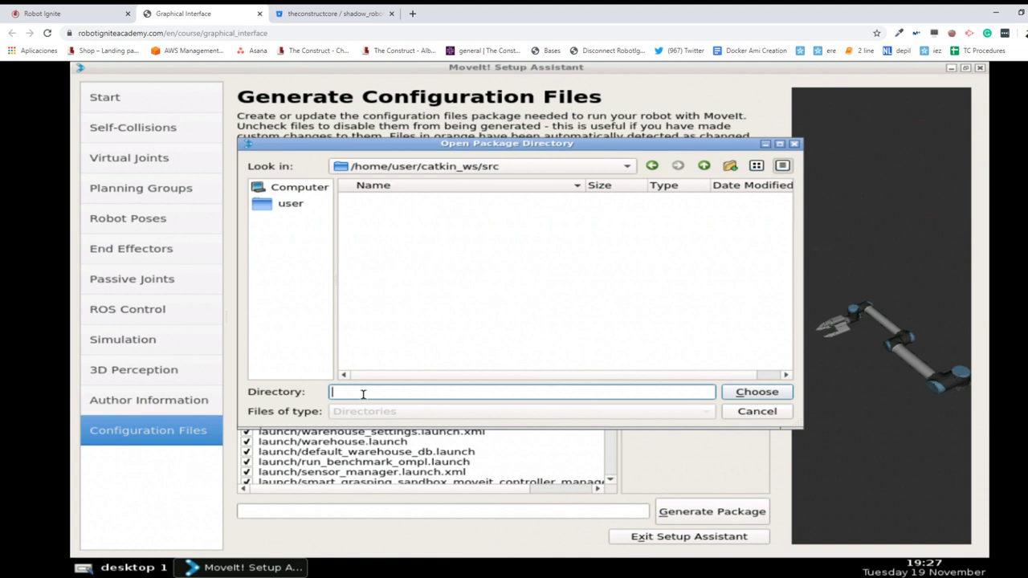
type("myrobot")
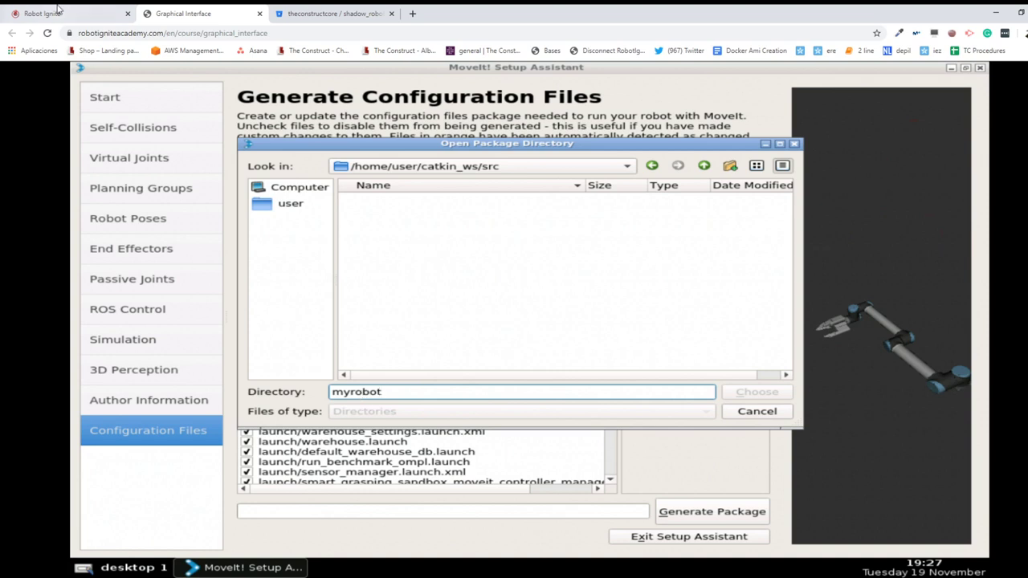
left_click(56, 12)
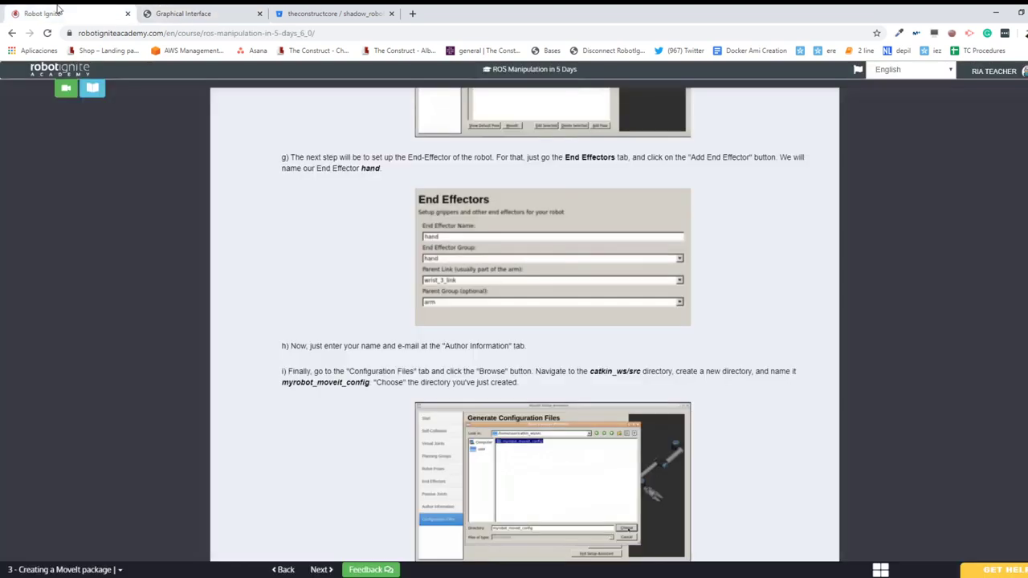
scroll(432, 520, "down", 1)
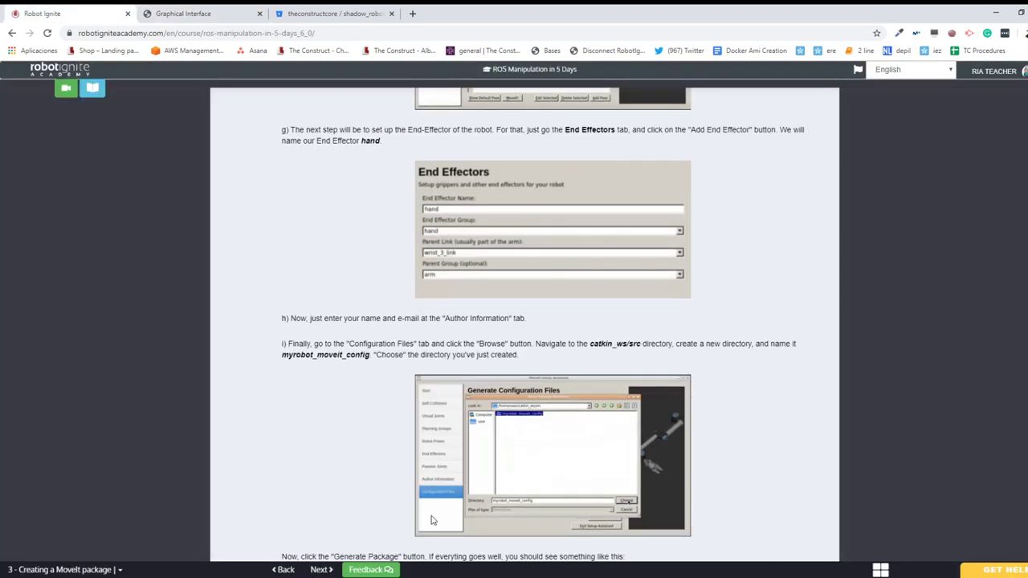
left_click(184, 10)
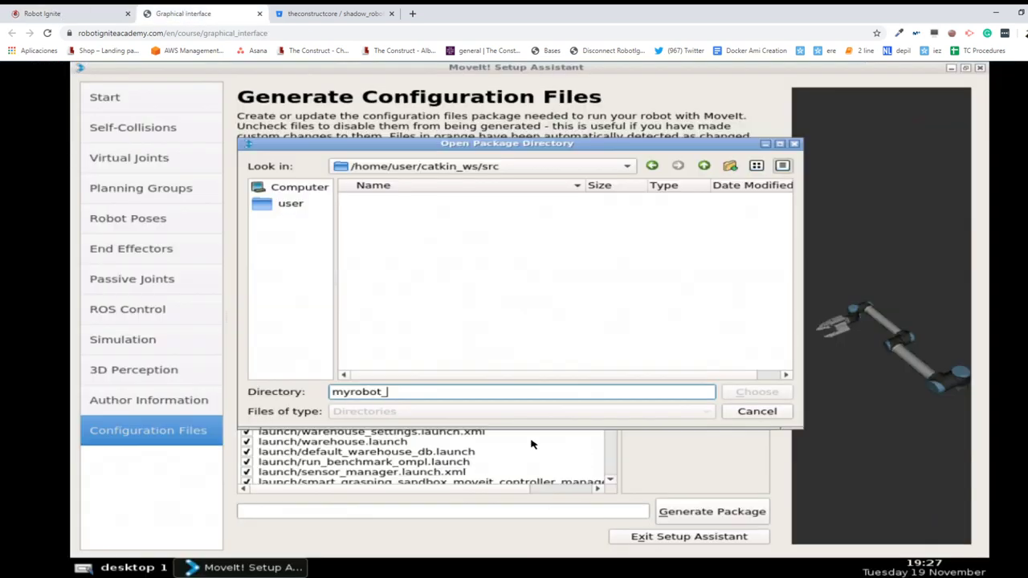
type("moveit_config")
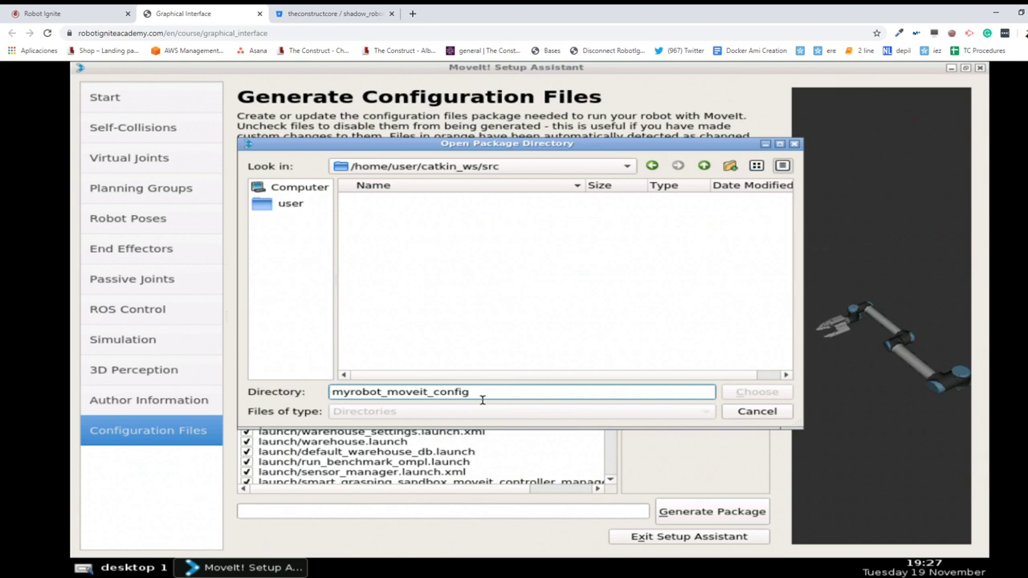
key("ctrl+a")
key("ctrl+c")
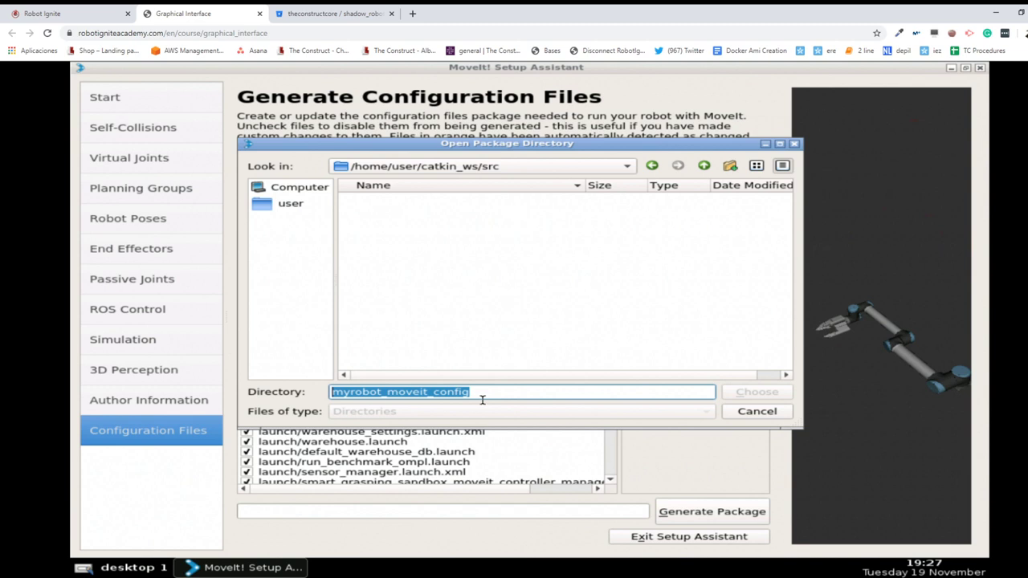
key("End")
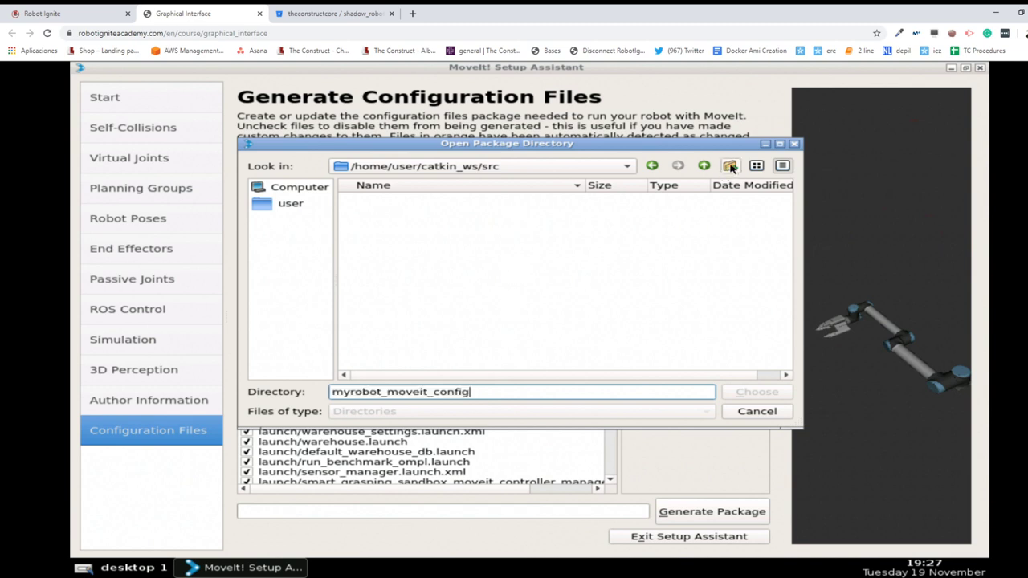
- Create a myrobot_moveit_config folder in src and choose it as the save path
left_click(731, 167)
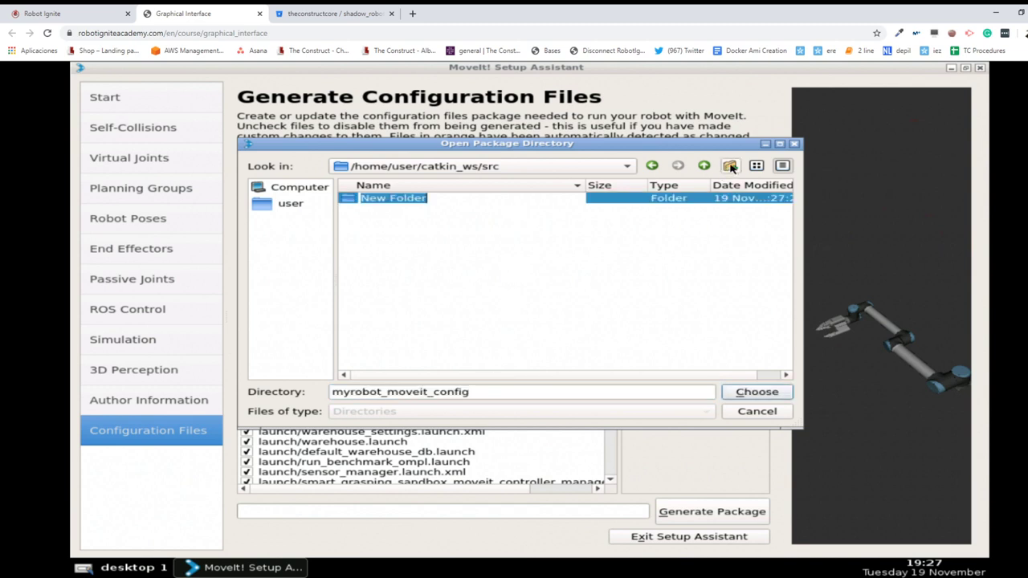
left_click(382, 199)
triple_click(382, 200)
key("ctrl+v")
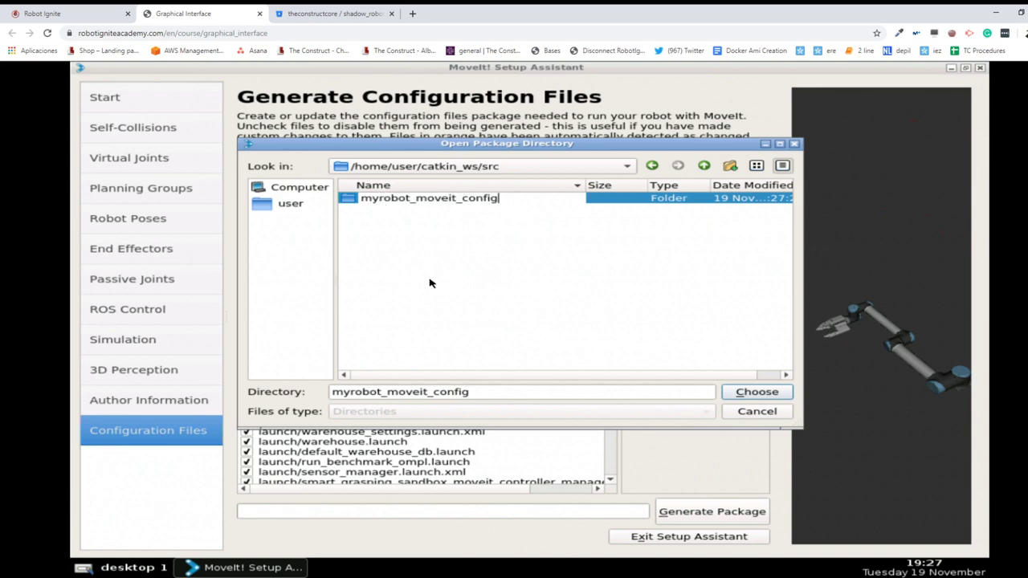
key("Return")
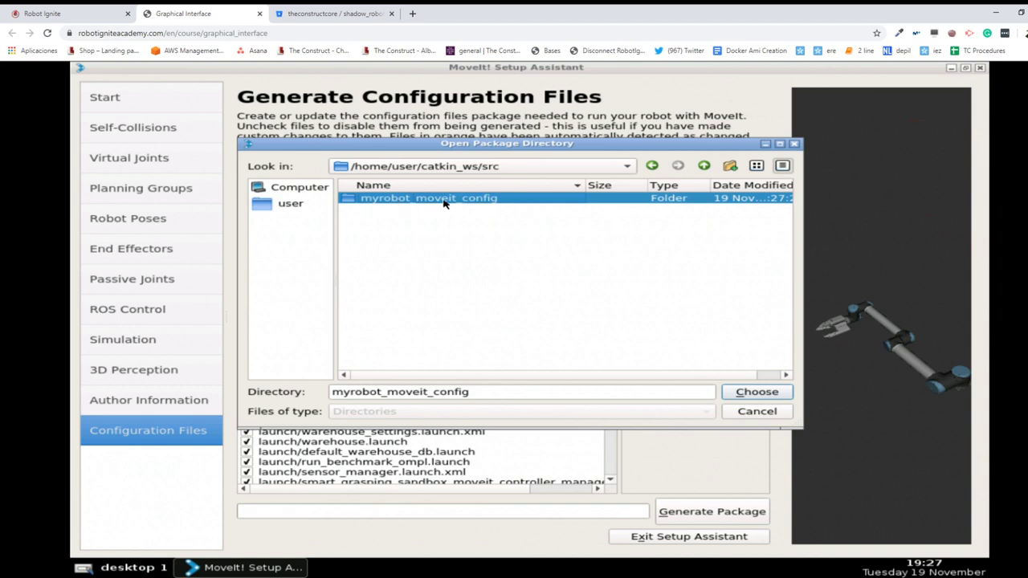
left_click(741, 391)
left_click(755, 392)
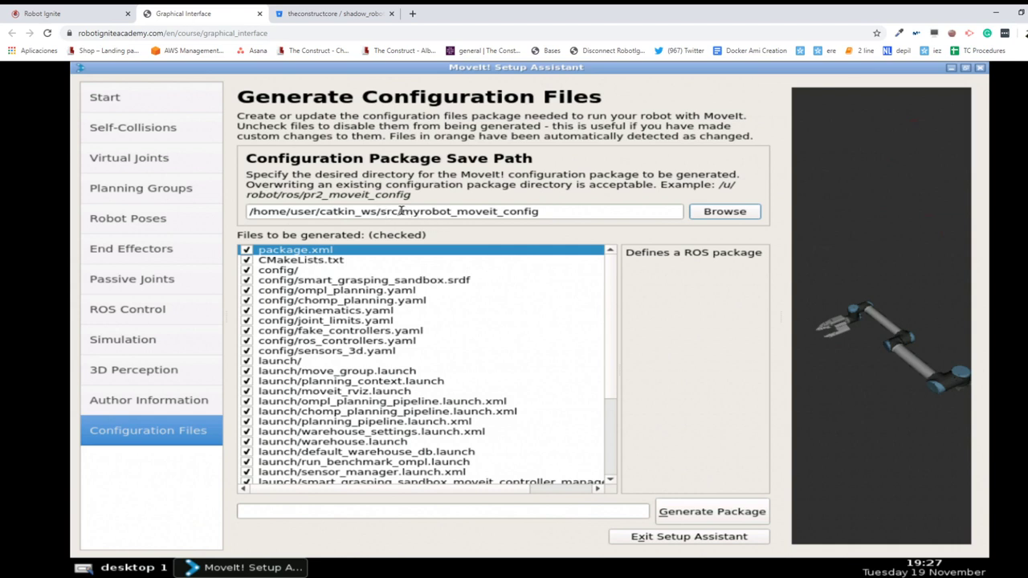
- Generate the package into the myrobot_moveit_config folder, then exit once it reaches 100% success
left_click_drag(401, 212, 569, 218)
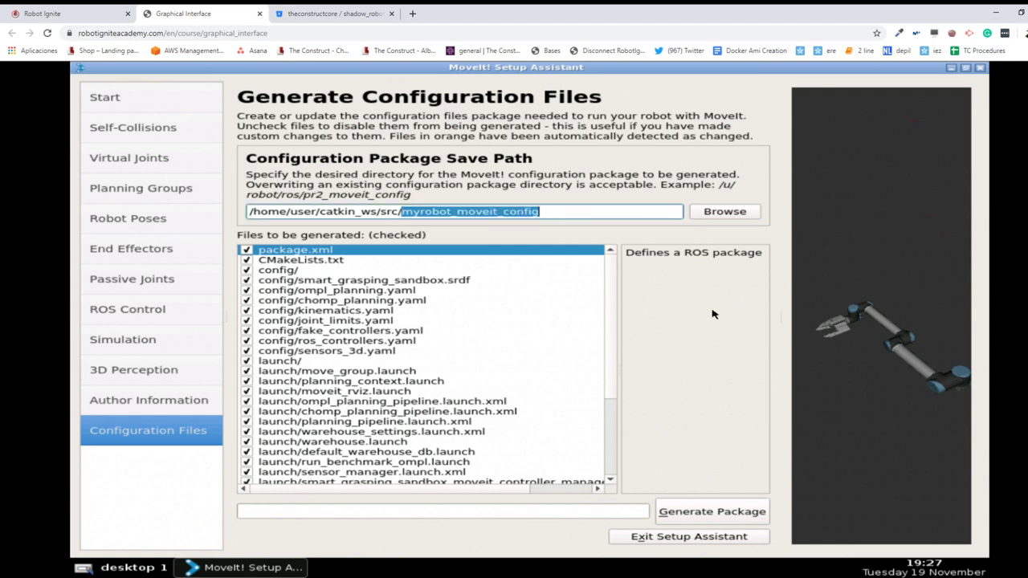
left_click(713, 513)
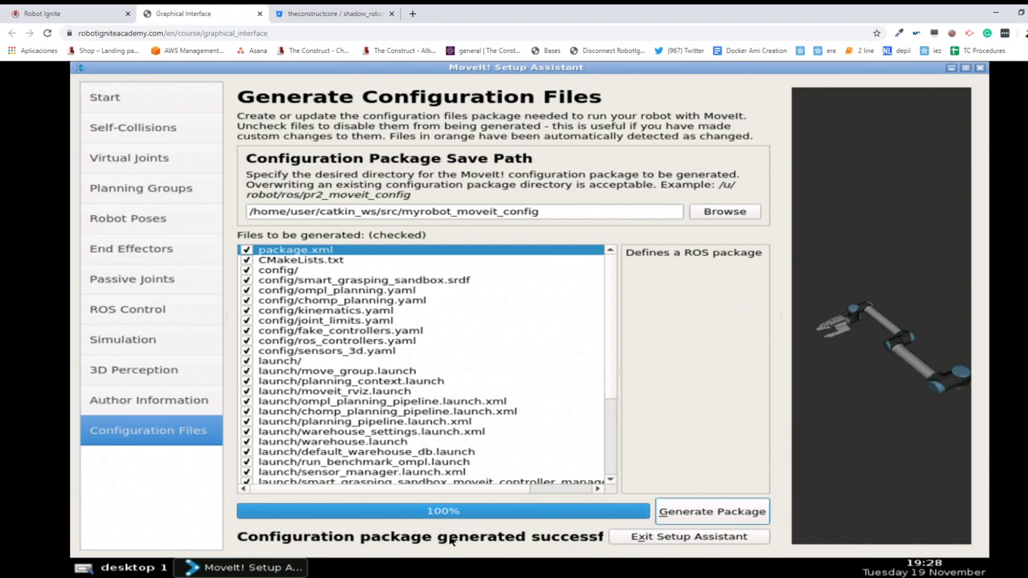
left_click(688, 537)
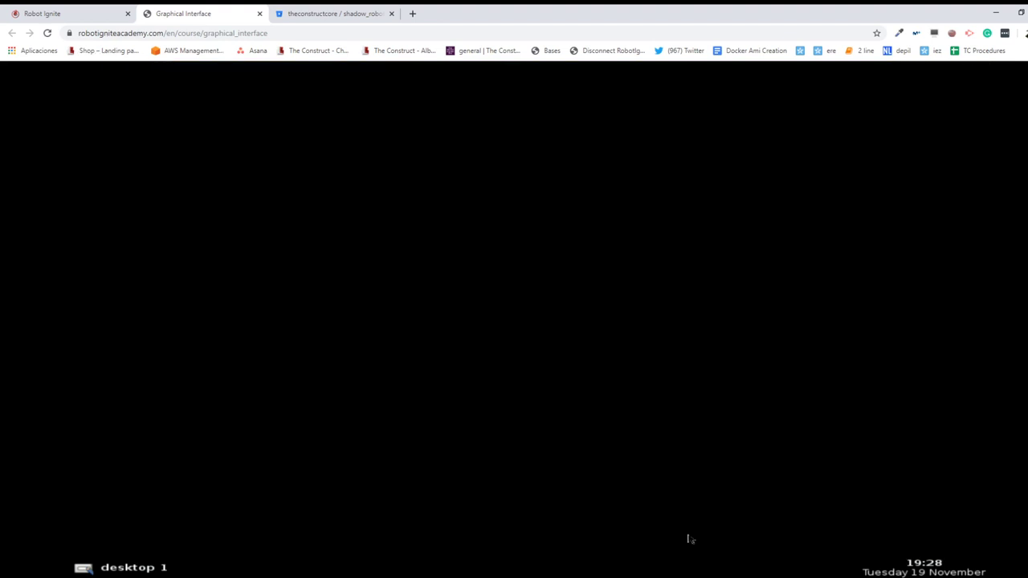
- Expand the myrobot_moveit_config folder in the Robot Ignite code editor and make the editor full screen
left_click(75, 14)
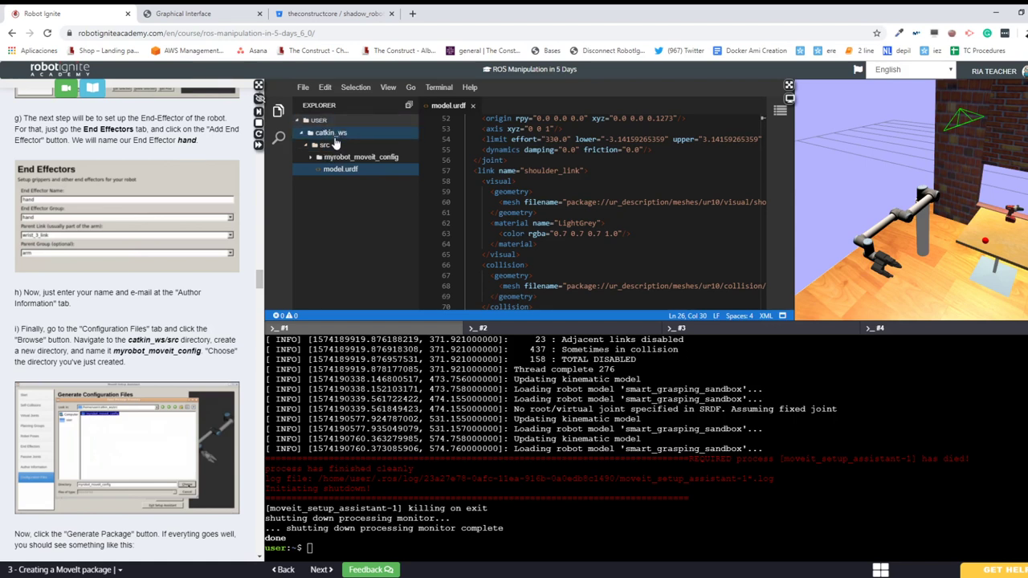
left_click(342, 157)
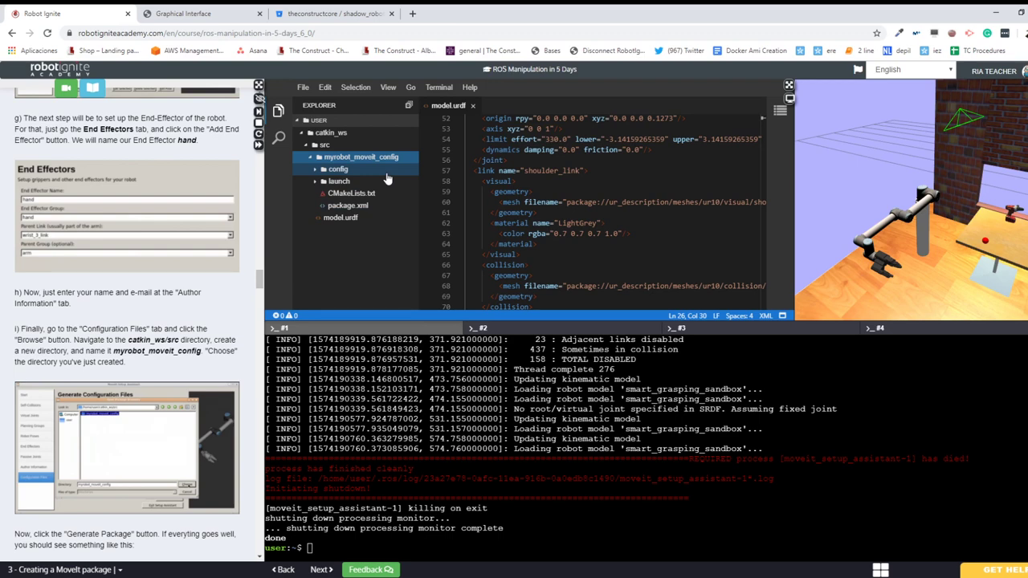
left_click(790, 85)
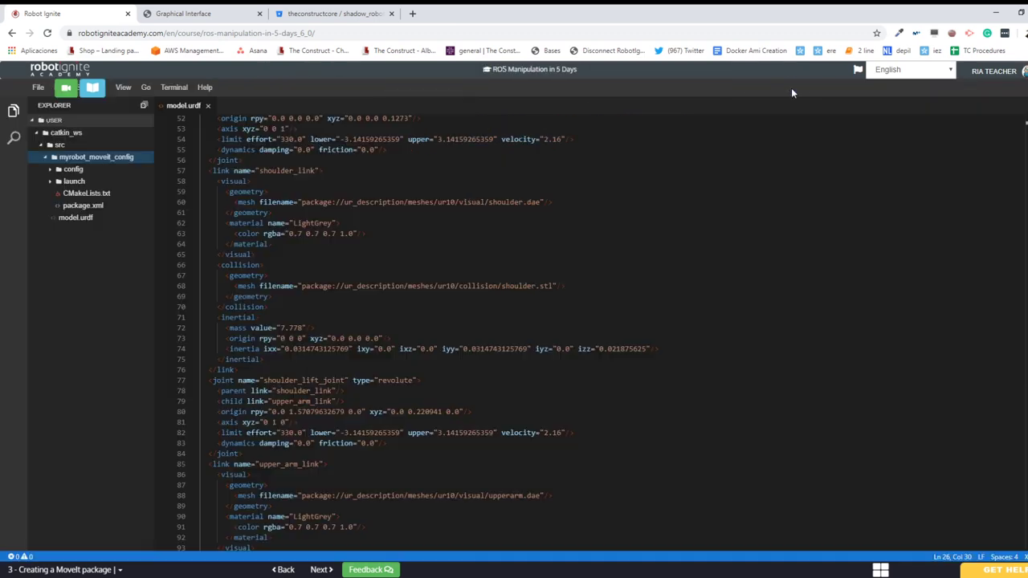
- Review model.urdf, CMakeLists.txt and package.xml, then expand the config and launch folders to list their files
left_click(73, 169)
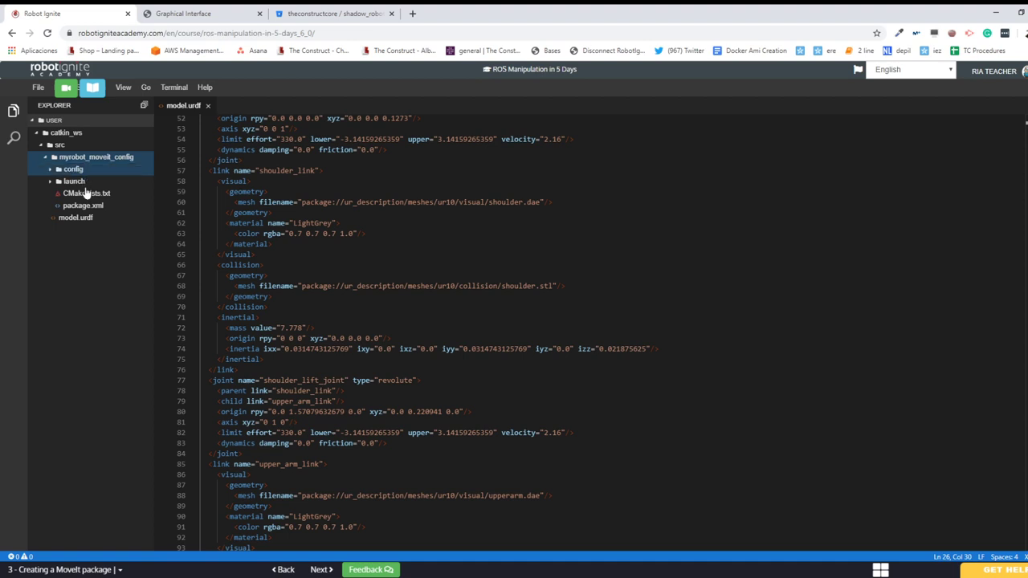
left_click(85, 218)
left_click(88, 194)
left_click(91, 209)
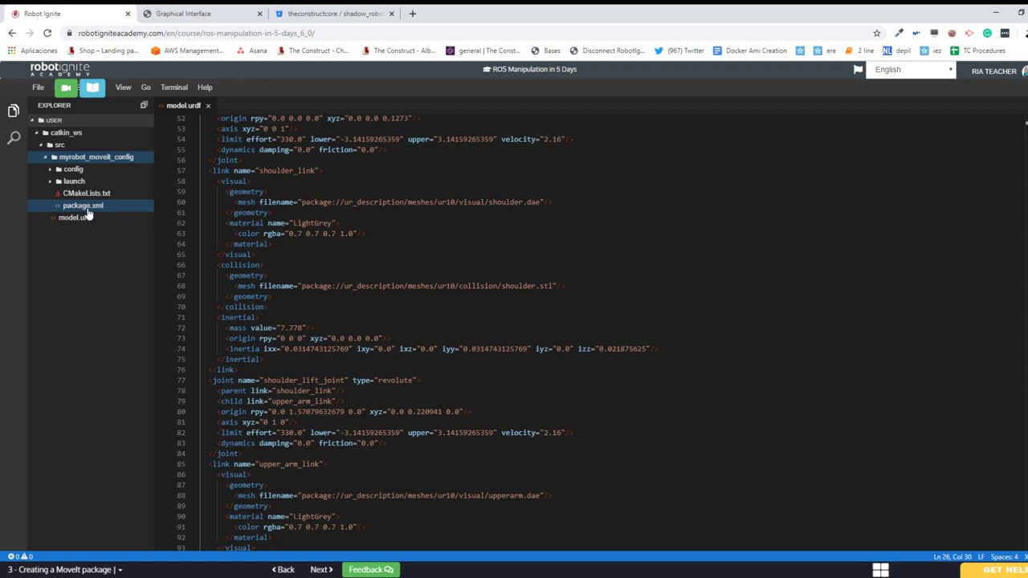
left_click(72, 170)
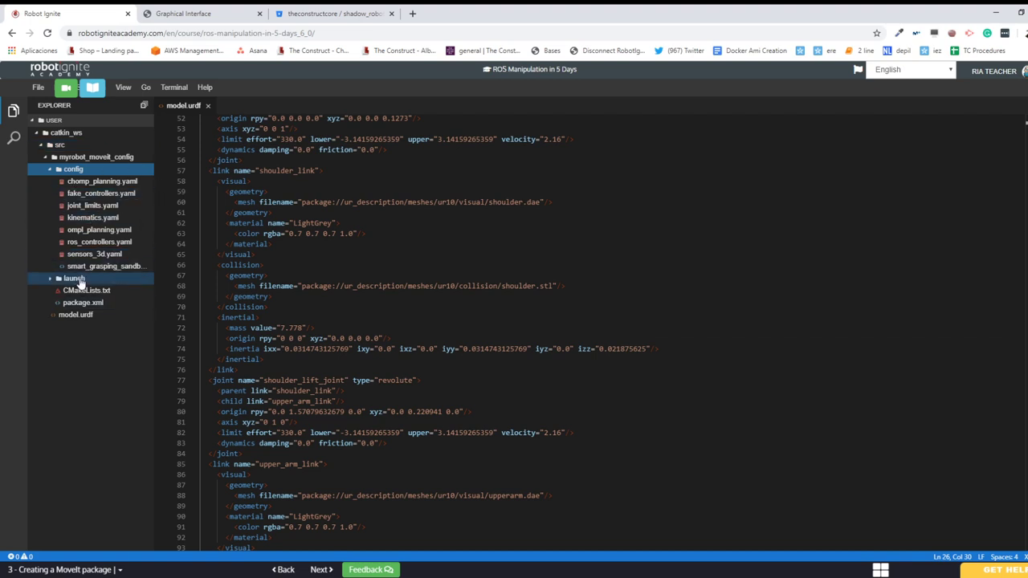
left_click(79, 280)
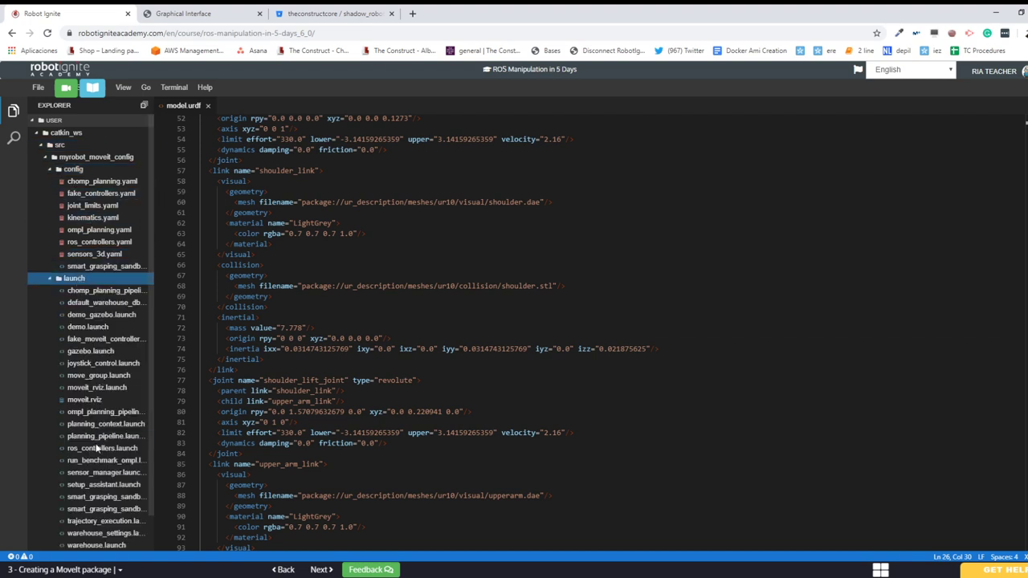
scroll(94, 458, "down", 1)
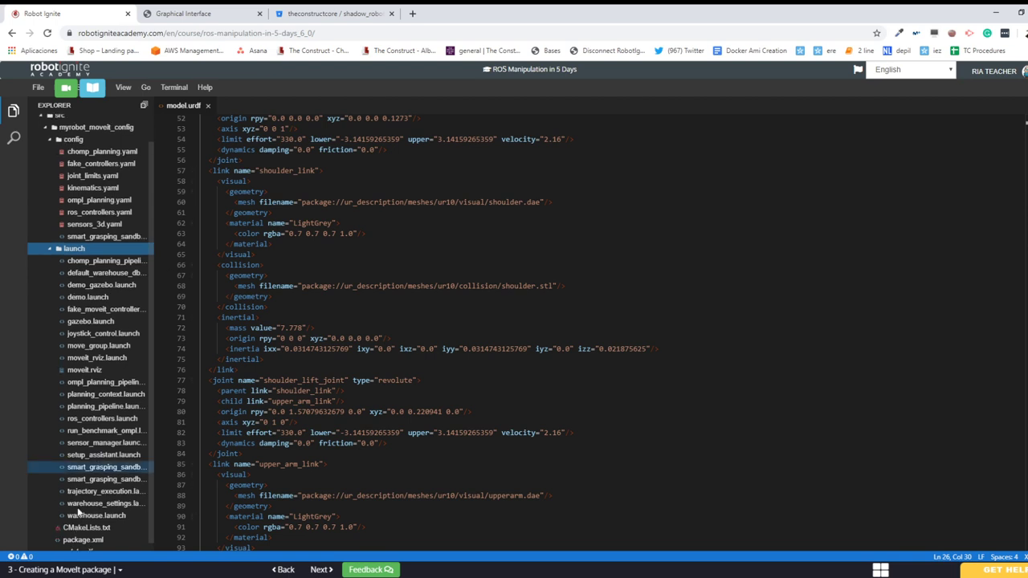
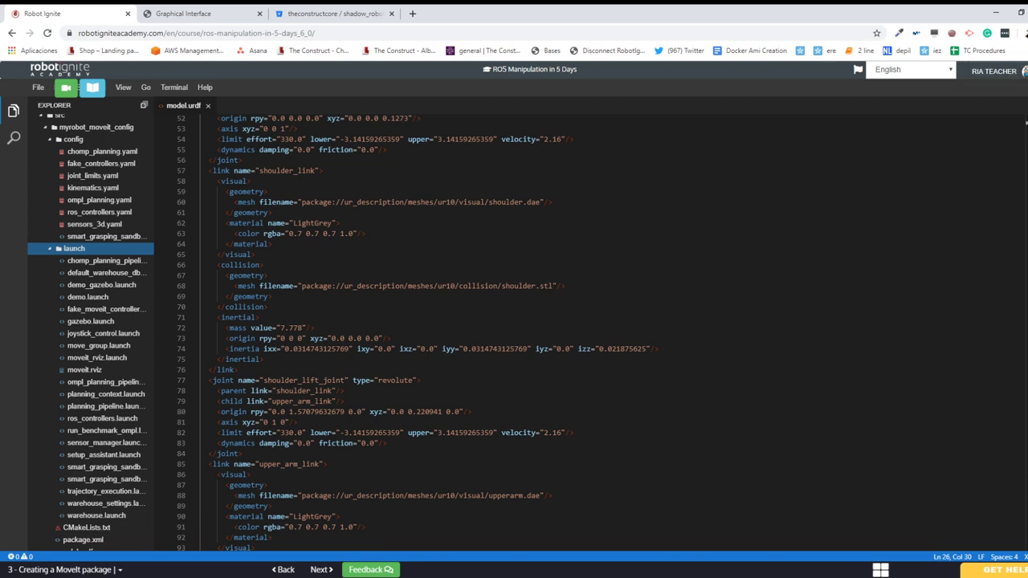
- Restore the split workspace, scroll the notebook to Exercise 2.2, and open demo.launch
left_click(1024, 105)
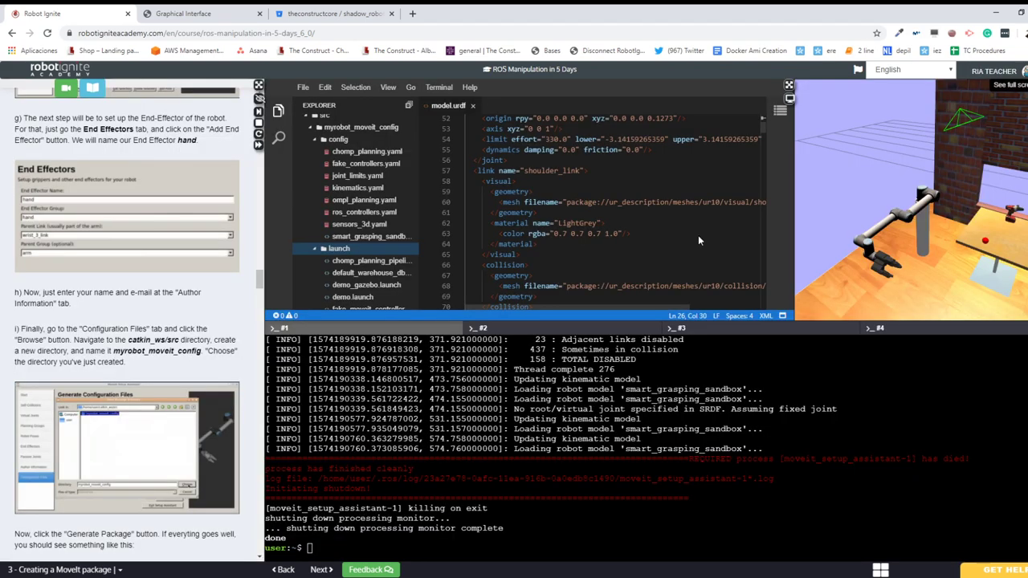
scroll(111, 449, "down", 5)
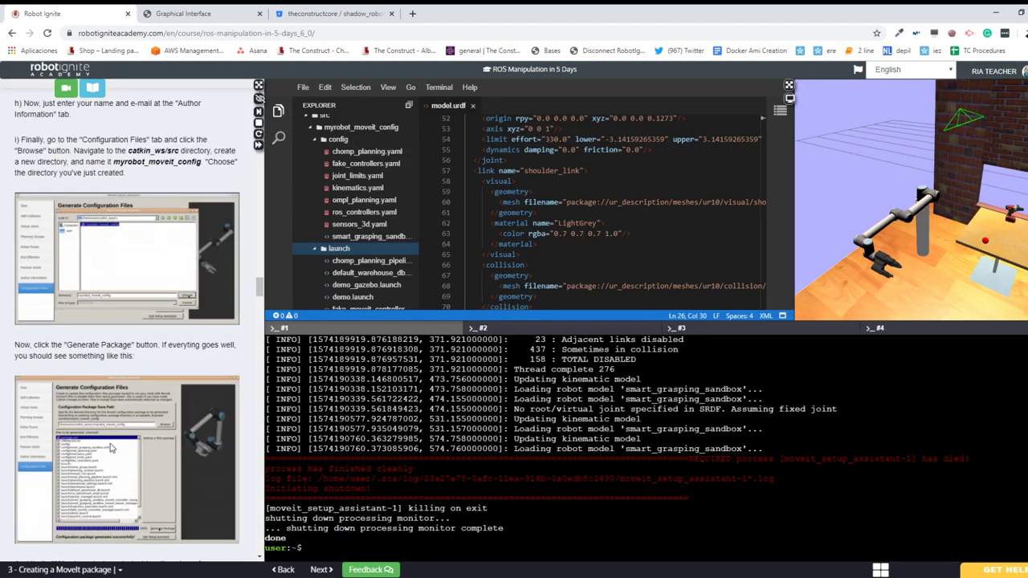
scroll(111, 449, "down", 10)
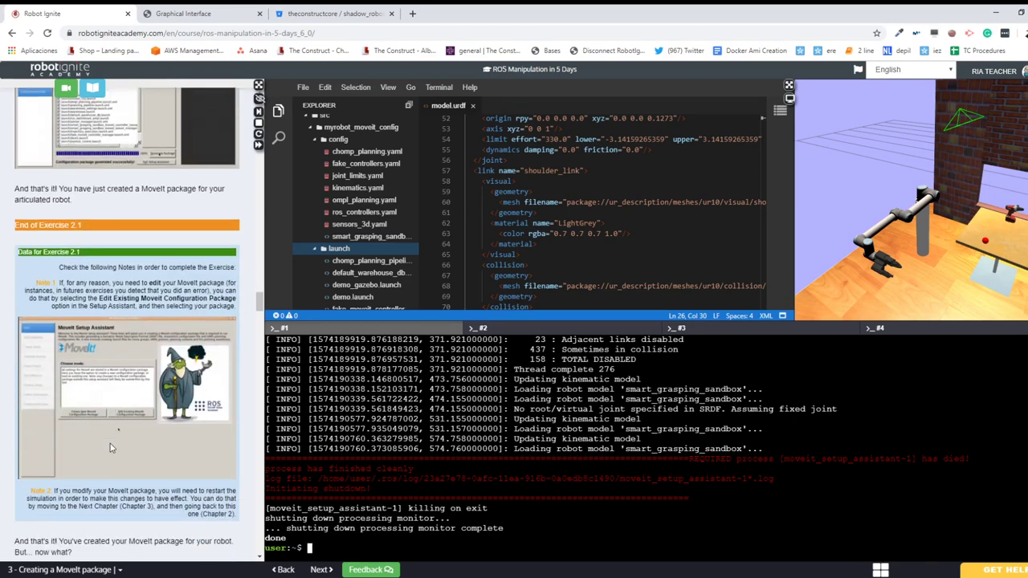
scroll(111, 447, "down", 5)
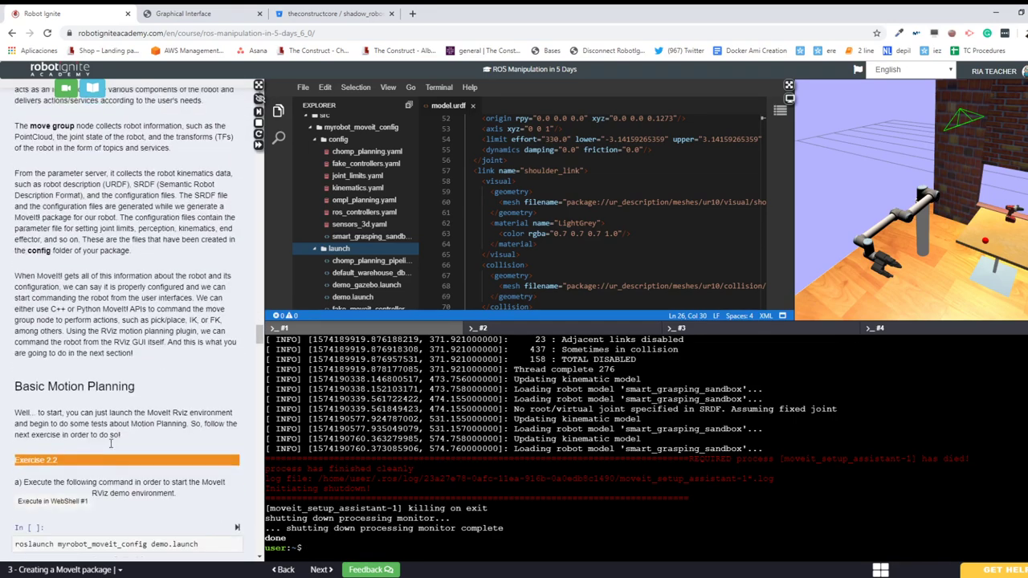
scroll(111, 449, "down", 3)
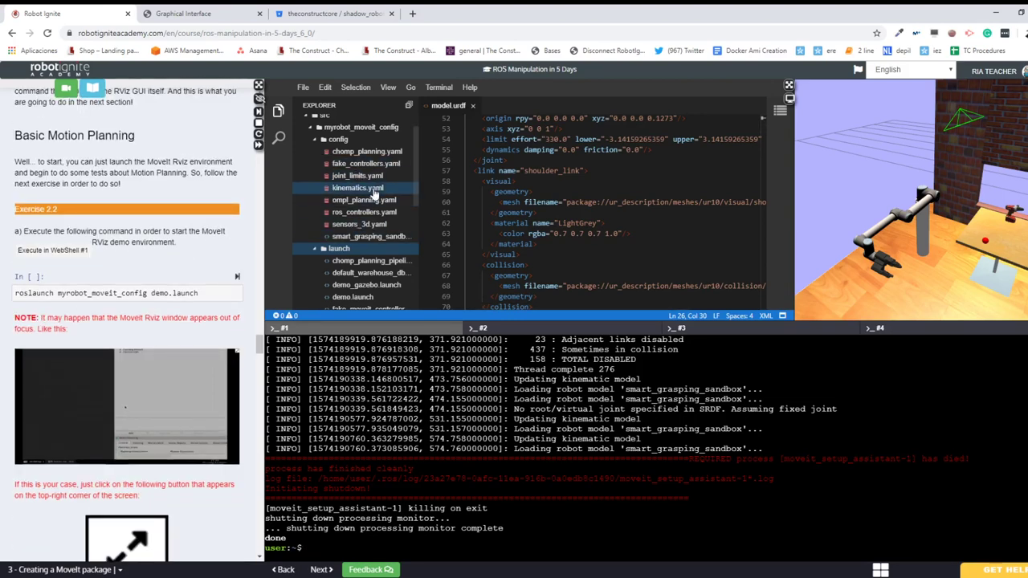
scroll(375, 193, "down", 2)
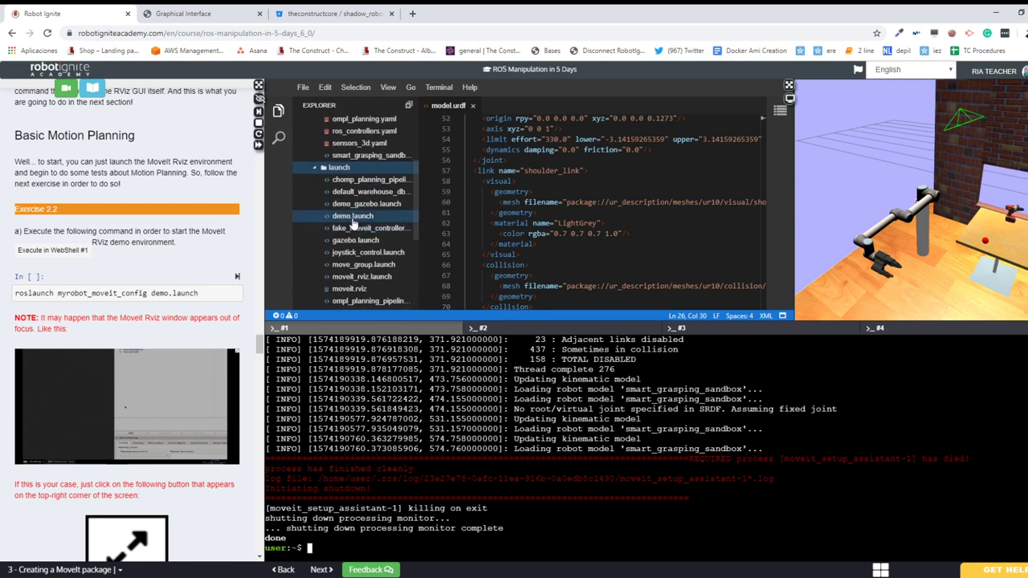
left_click(353, 216)
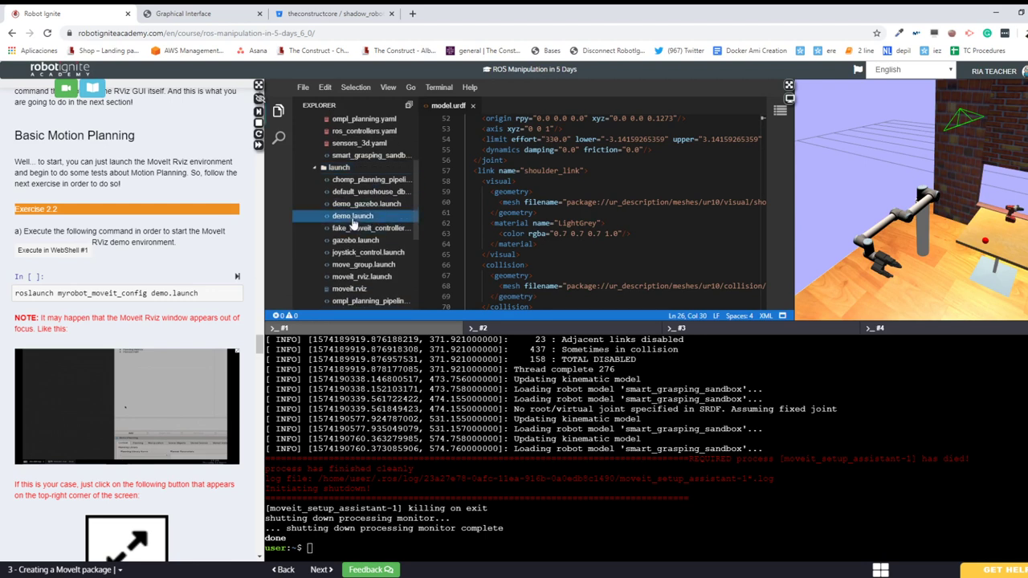
left_click(789, 85)
scroll(430, 324, "down", 3)
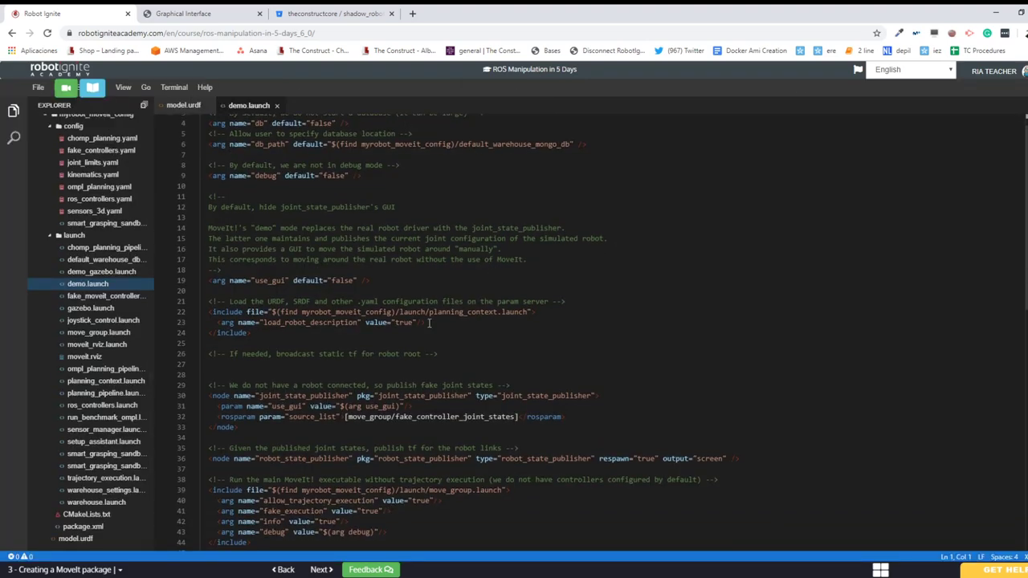
scroll(430, 324, "down", 1)
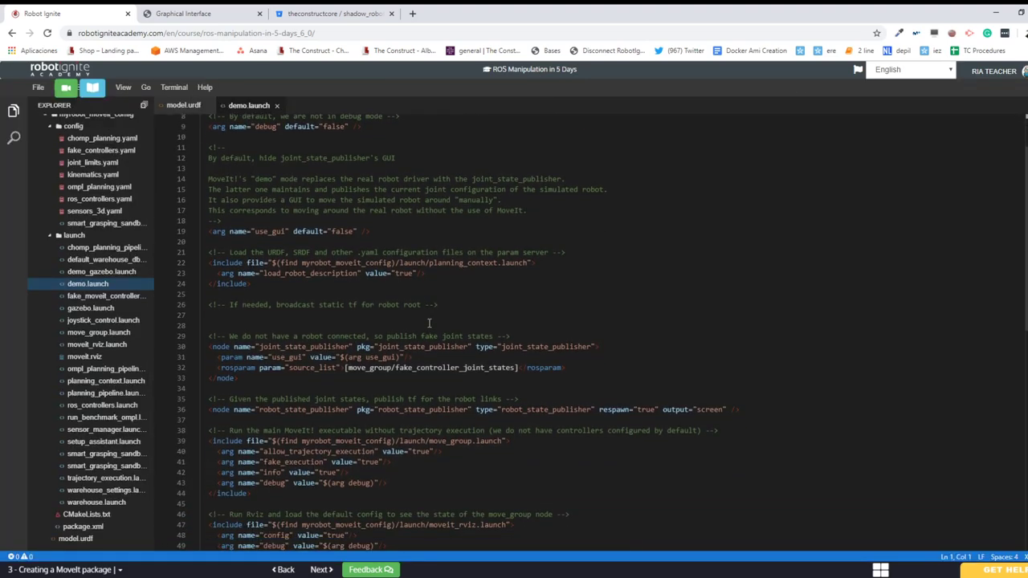
scroll(430, 324, "down", 5)
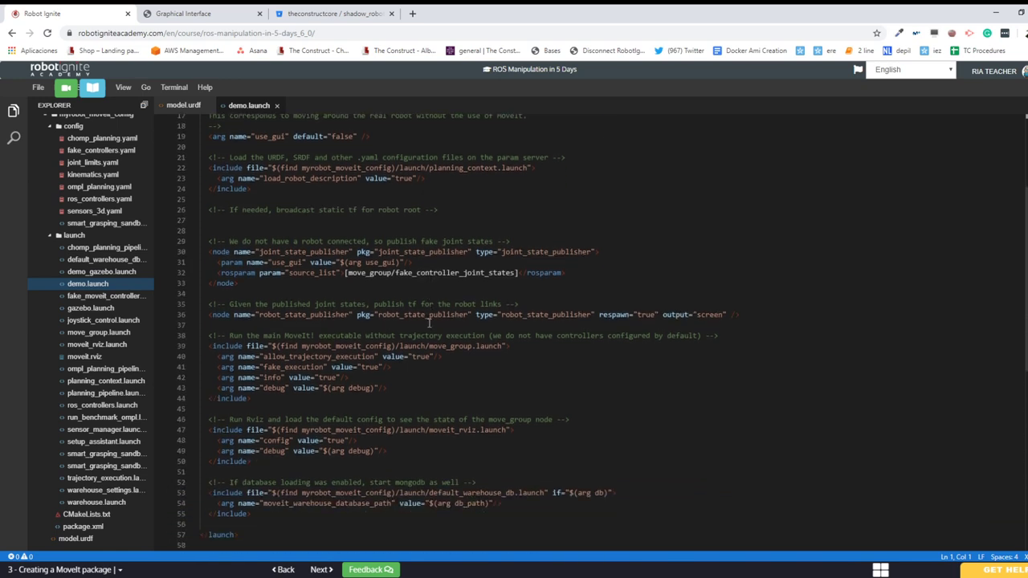
scroll(430, 324, "down", 3)
scroll(430, 324, "up", 5)
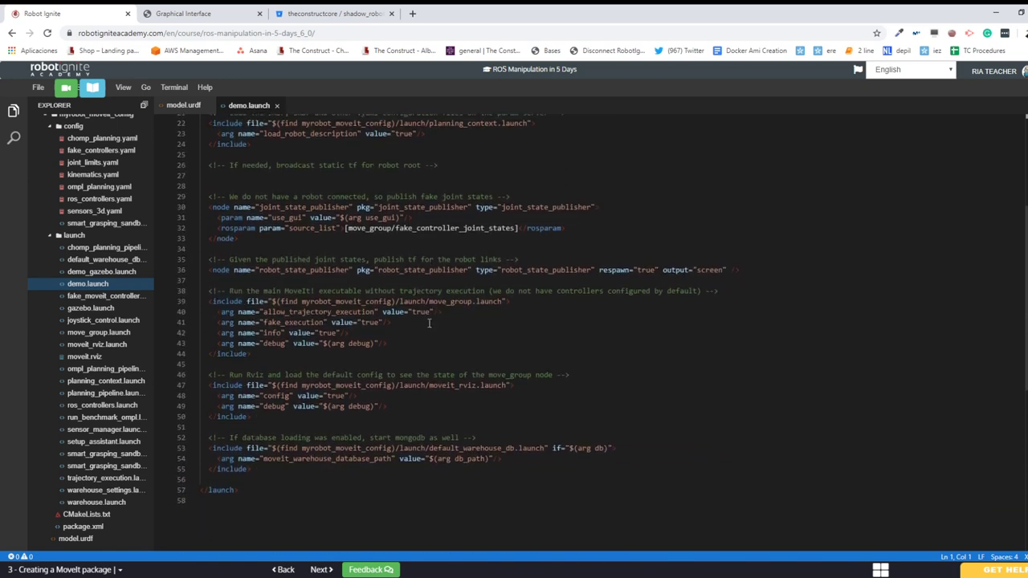
scroll(430, 324, "up", 3)
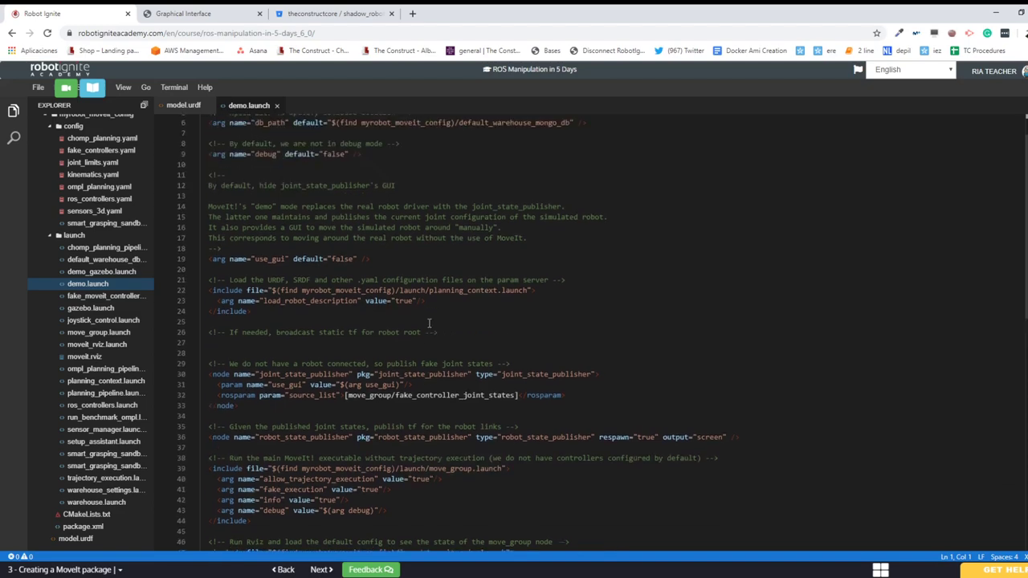
scroll(430, 323, "up", 2)
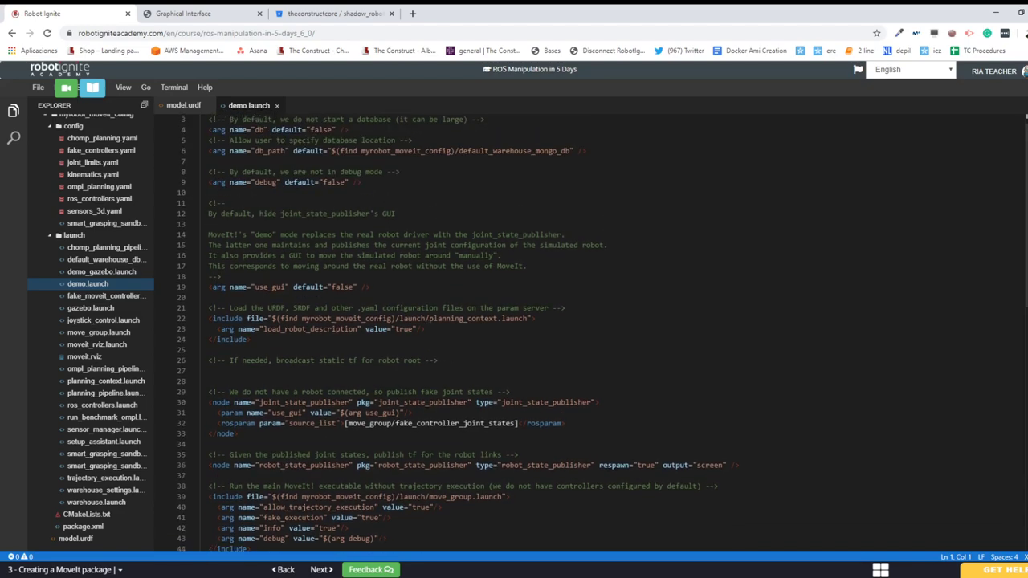
- Copy the exercise's roslaunch myrobot_moveit_config demo.launch command into the terminal and run it
left_click(1014, 87)
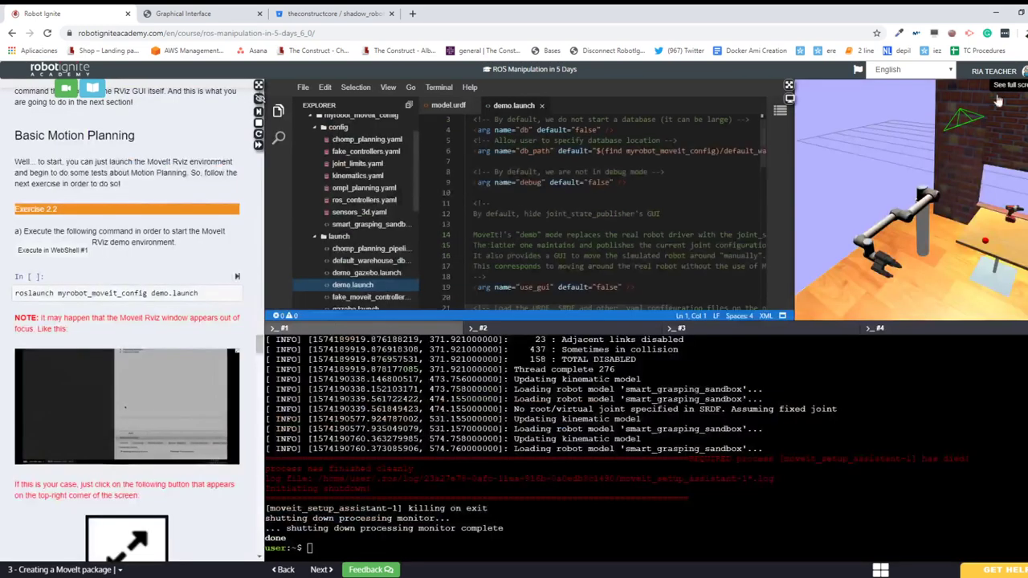
double_click(124, 293)
left_click(124, 292)
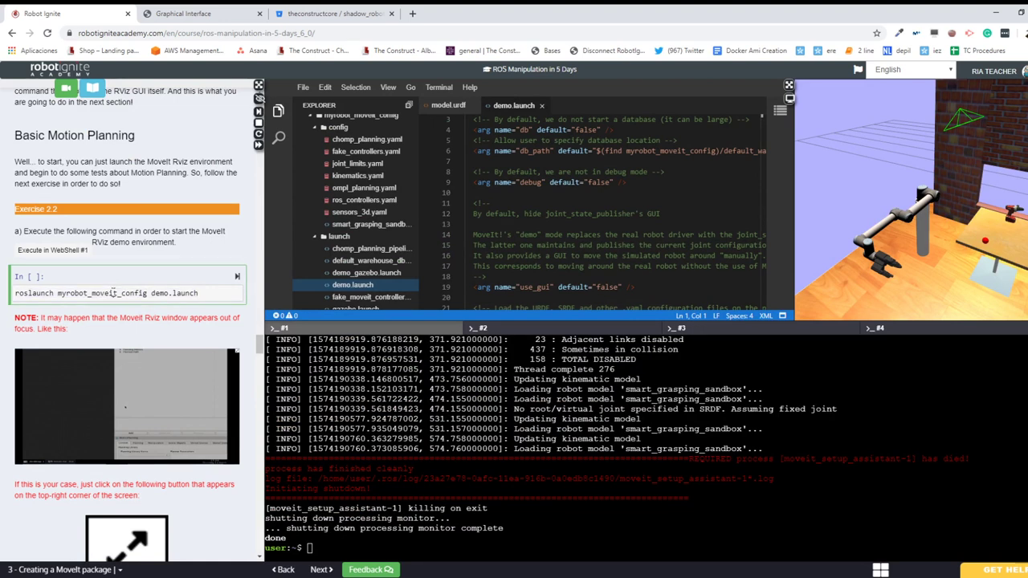
triple_click(112, 293)
key("ctrl+c")
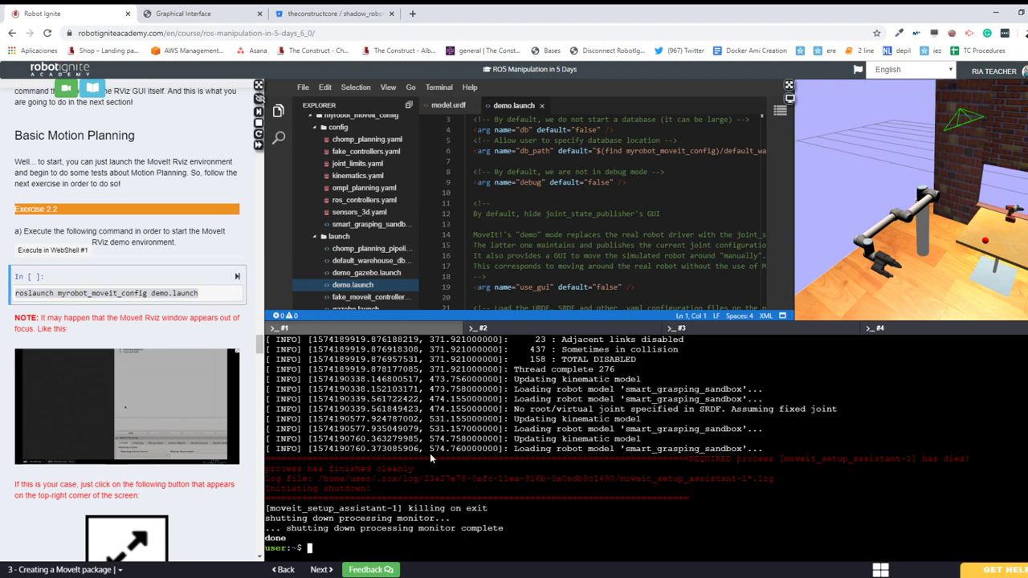
key("Return")
key("ctrl+v")
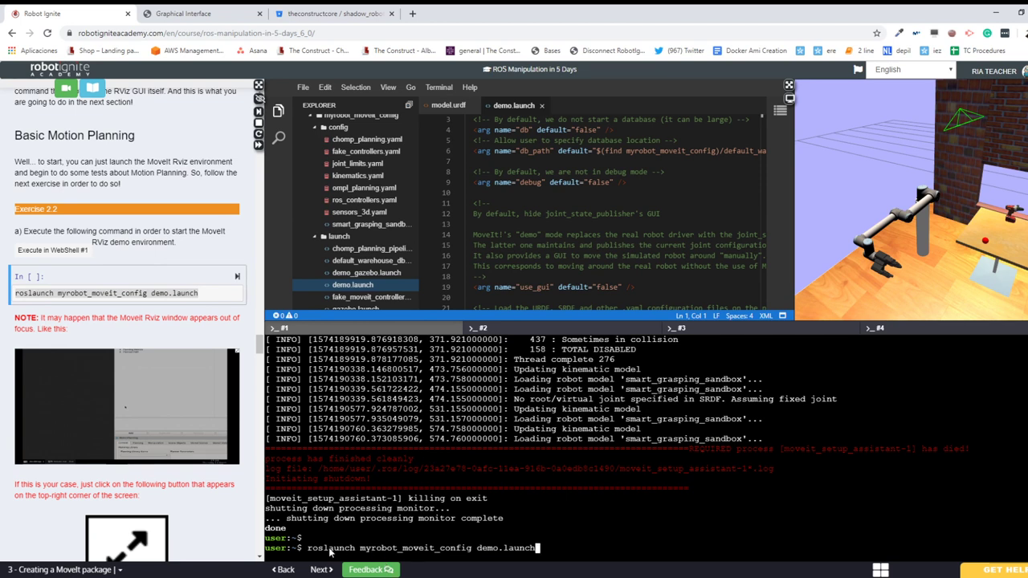
double_click(343, 553)
left_click_drag(360, 551, 542, 550)
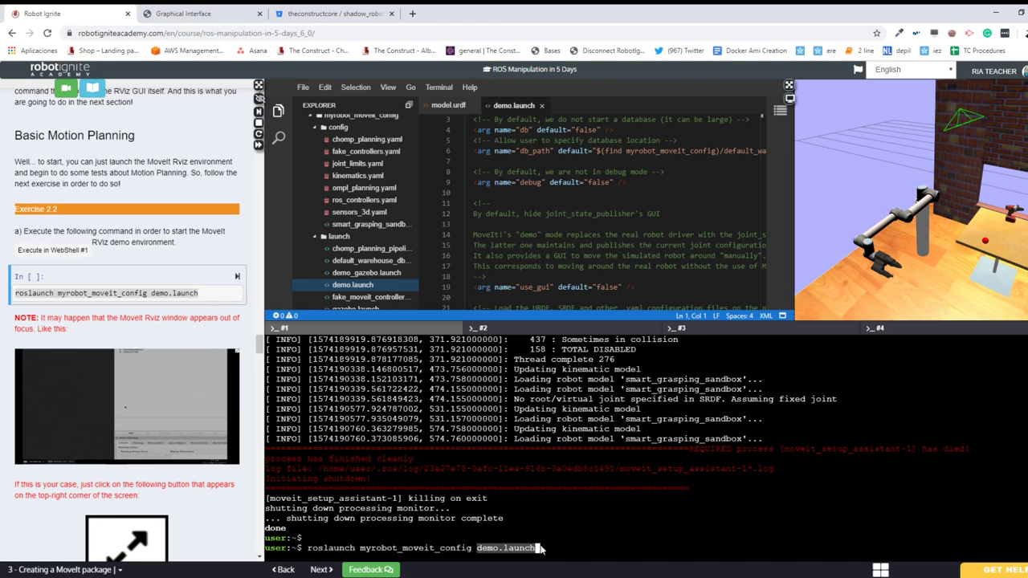
left_click(580, 545)
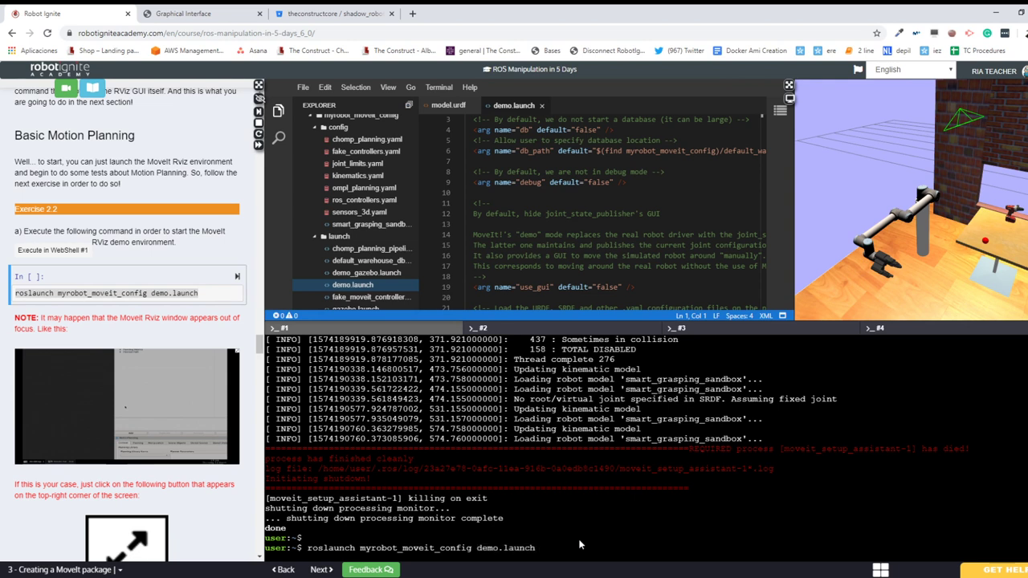
key("Return")
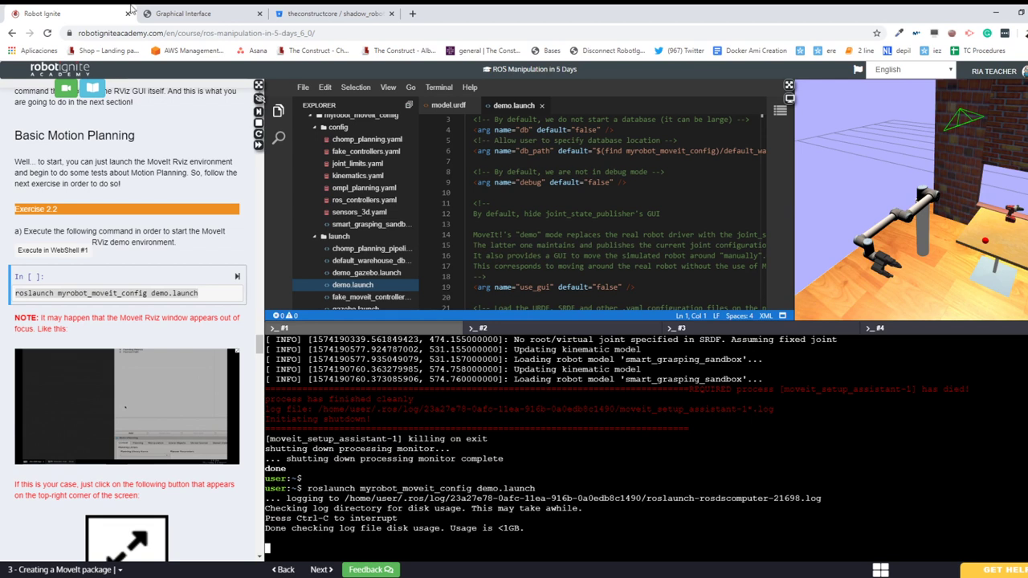
- Check the Graphical Interface desktop for RViz, then return to the course workspace
left_click(178, 15)
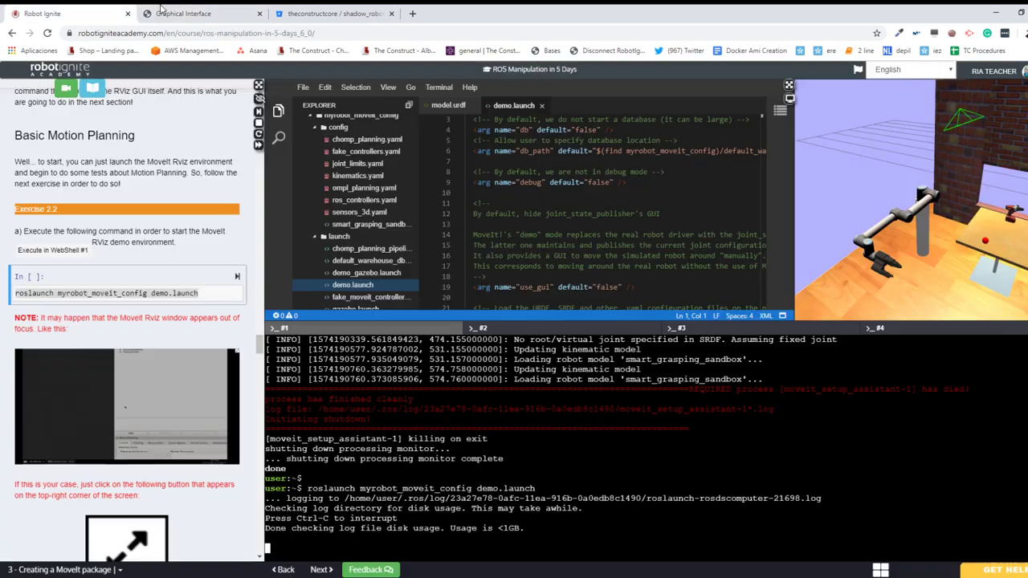
left_click(88, 13)
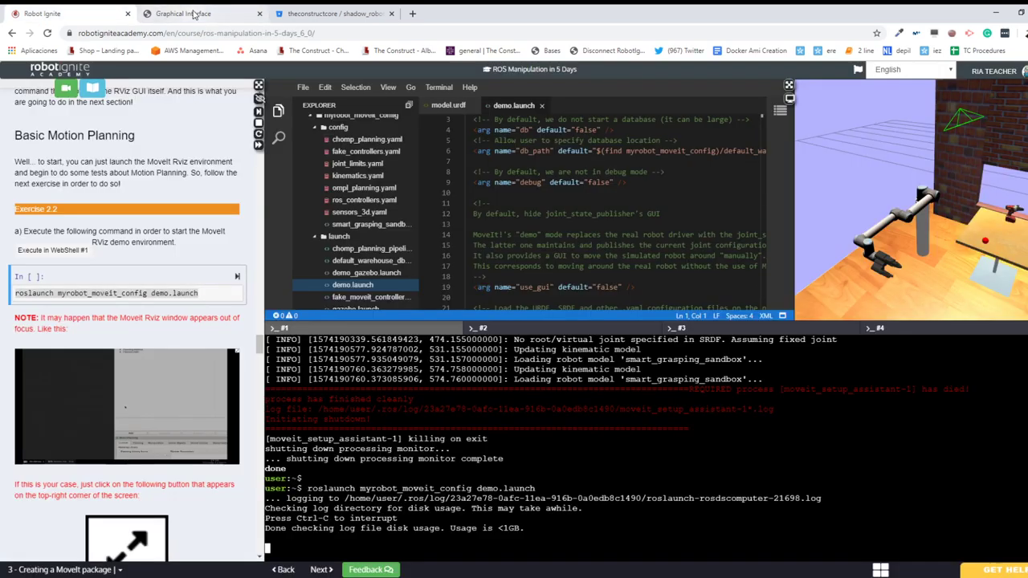
left_click(193, 13)
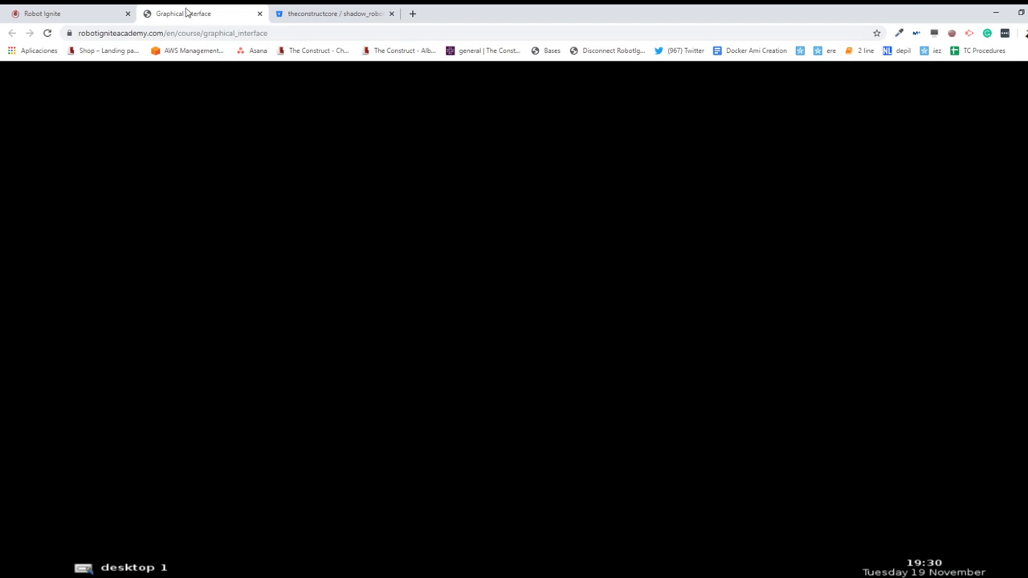
left_click(60, 14)
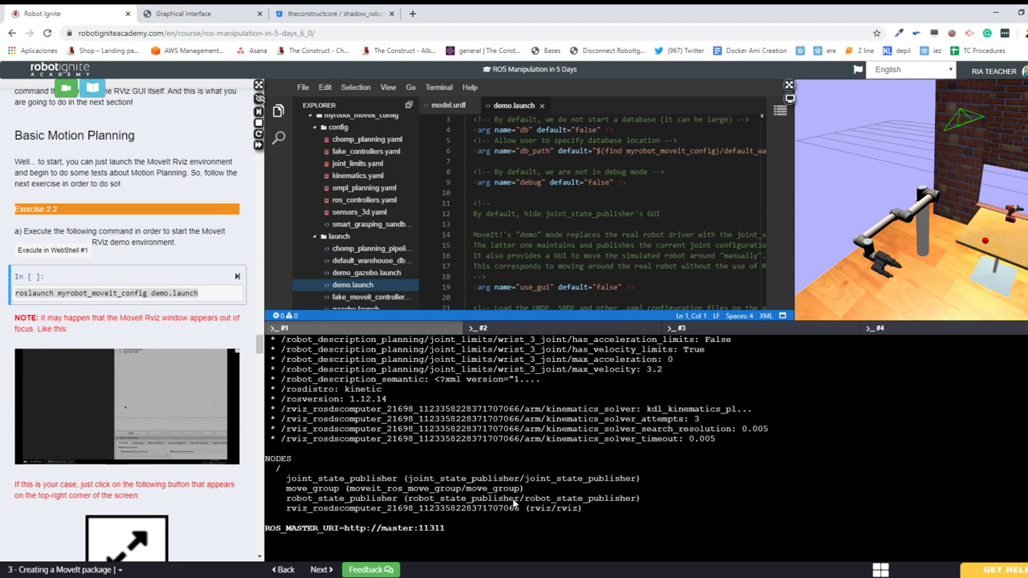
- Scroll through the demo.launch log and mark the planner error and adapter lines
left_click(657, 203)
scroll(657, 206, "down", 1)
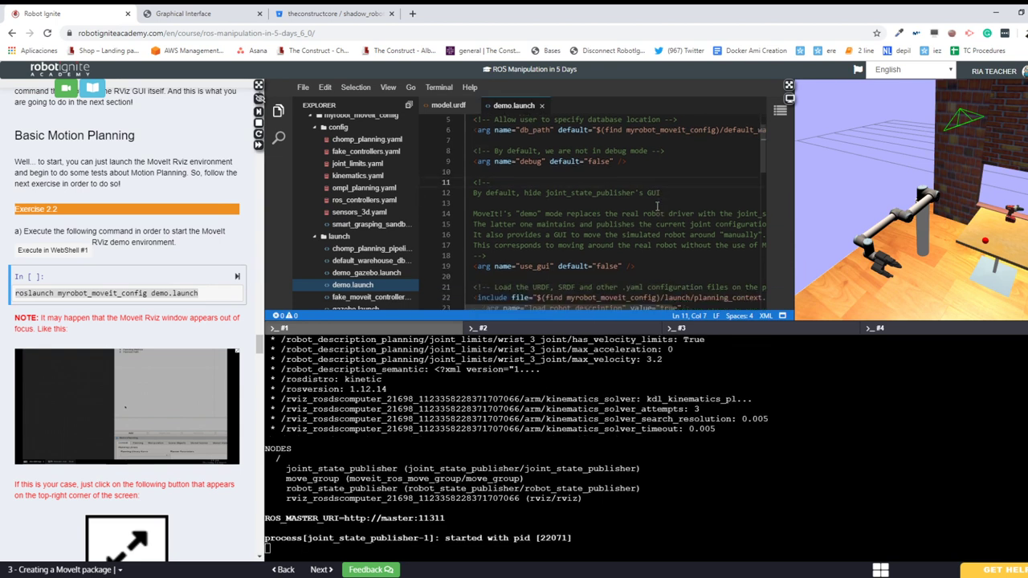
scroll(657, 206, "down", 2)
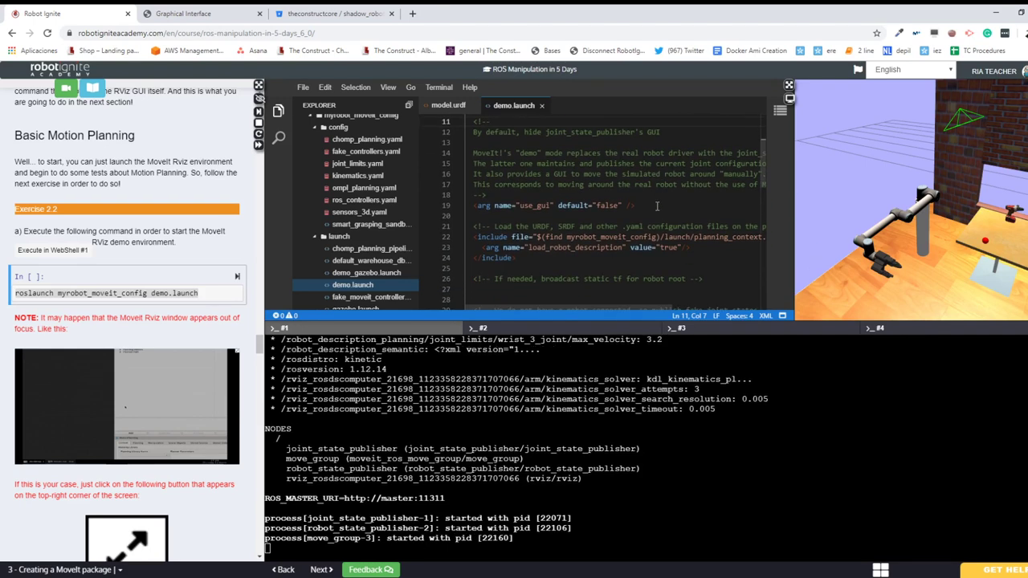
scroll(657, 206, "down", 2)
scroll(657, 207, "down", 2)
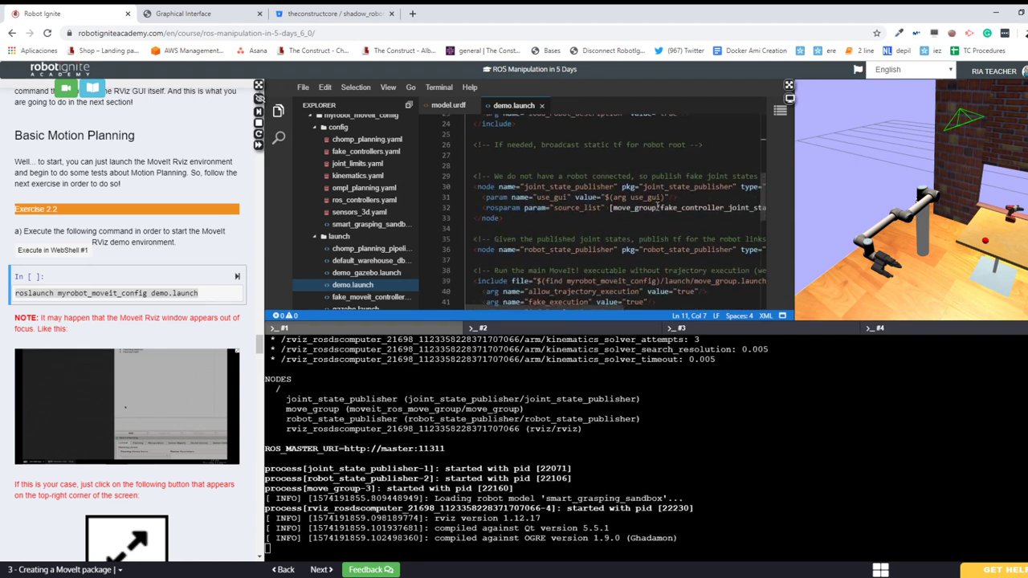
scroll(657, 206, "down", 1)
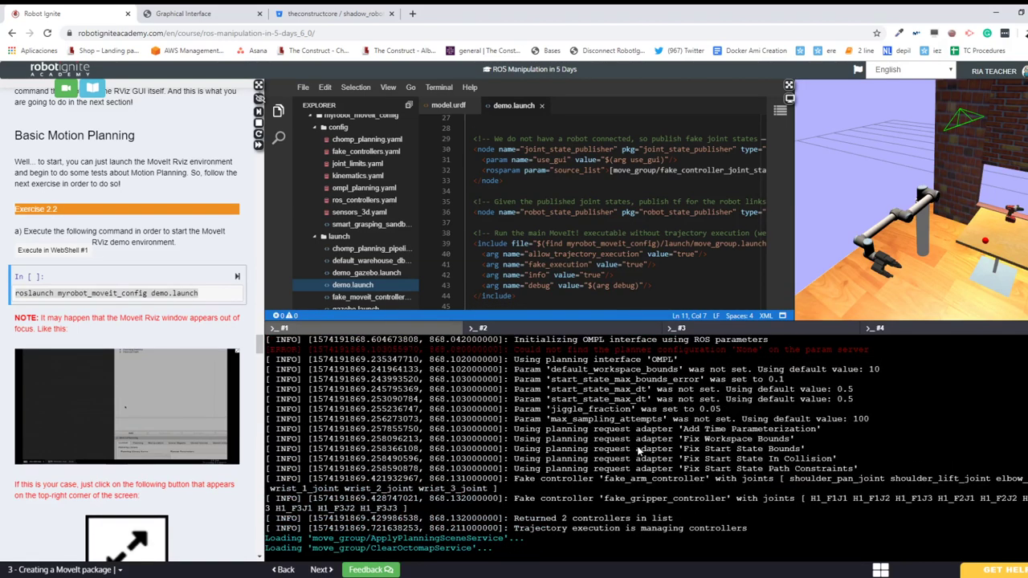
scroll(639, 452, "up", 1)
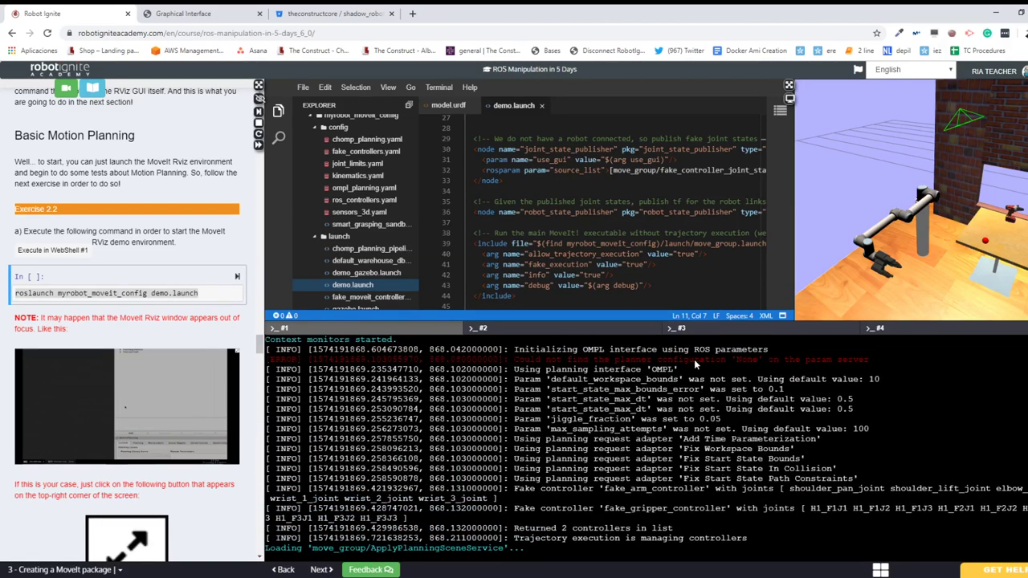
left_click_drag(694, 359, 495, 479)
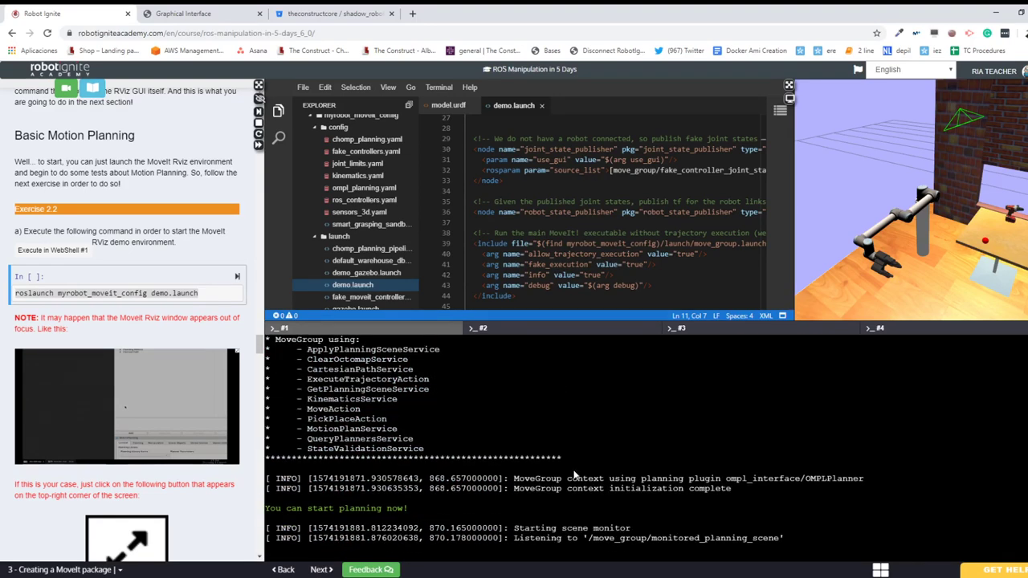
- Navigate back to and reload the Graphical Interface page so RViz shows MotionPlanning with OMPL RRT
left_click(222, 15)
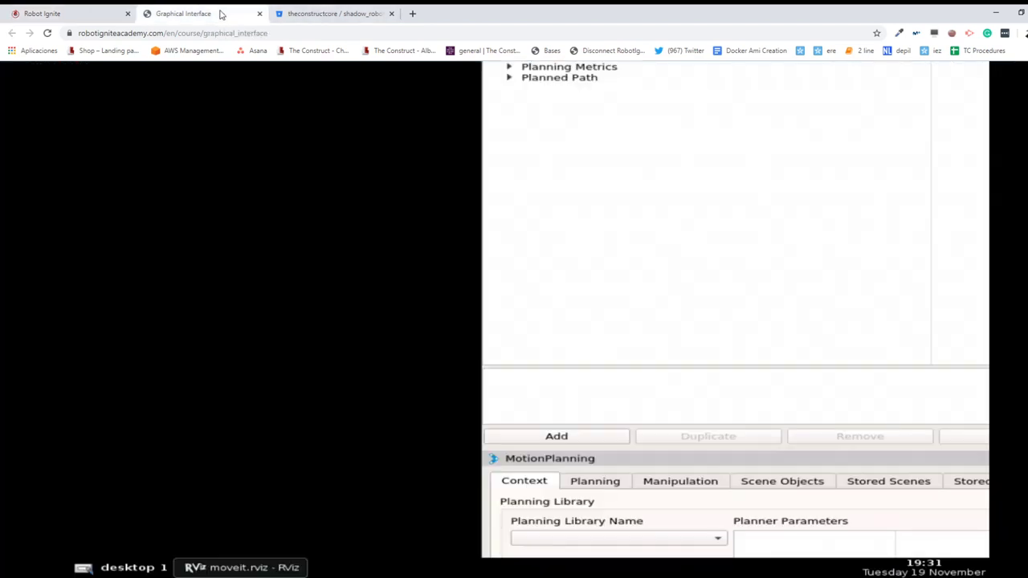
left_click(978, 82)
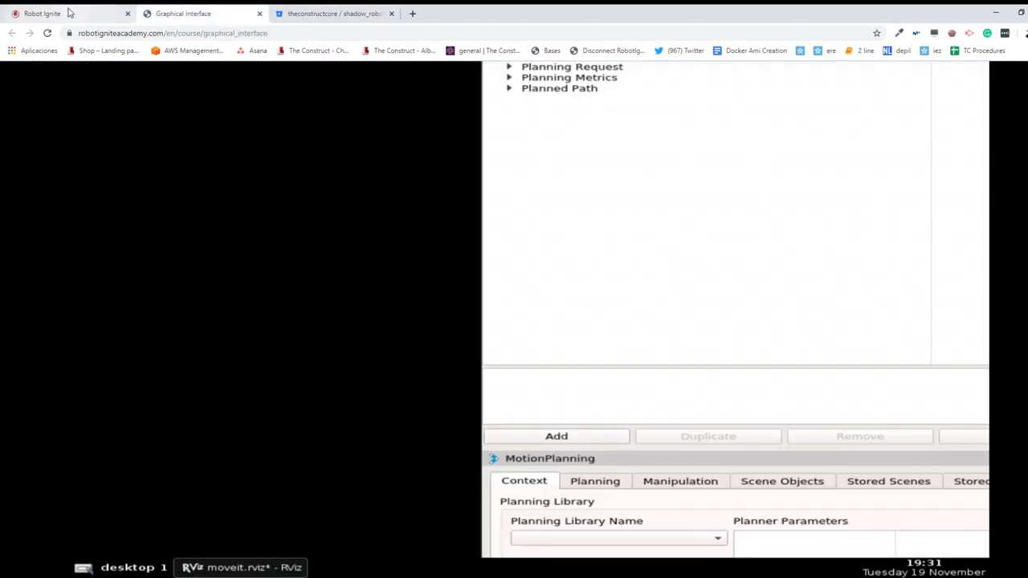
left_click(39, 16)
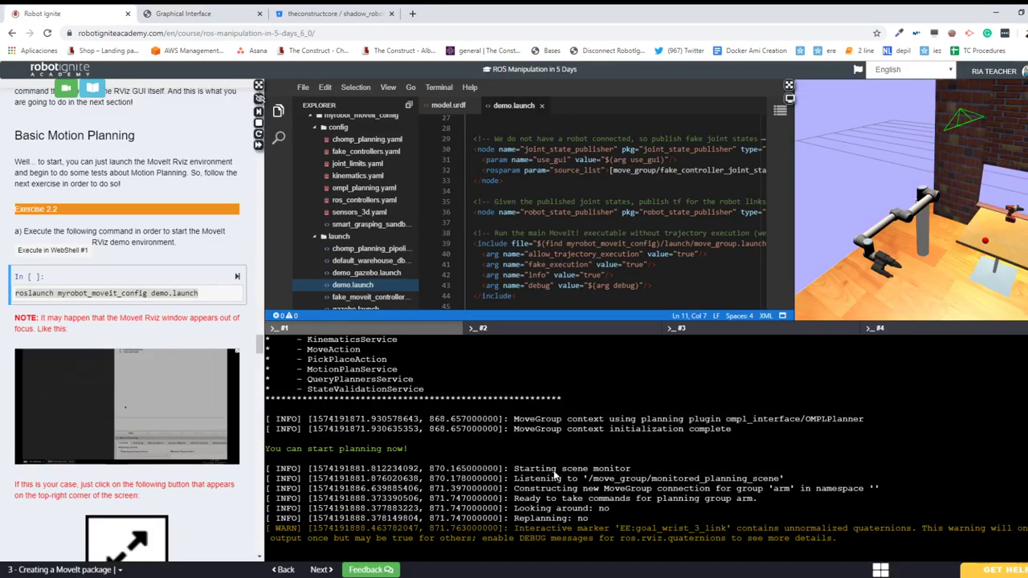
left_click(213, 17)
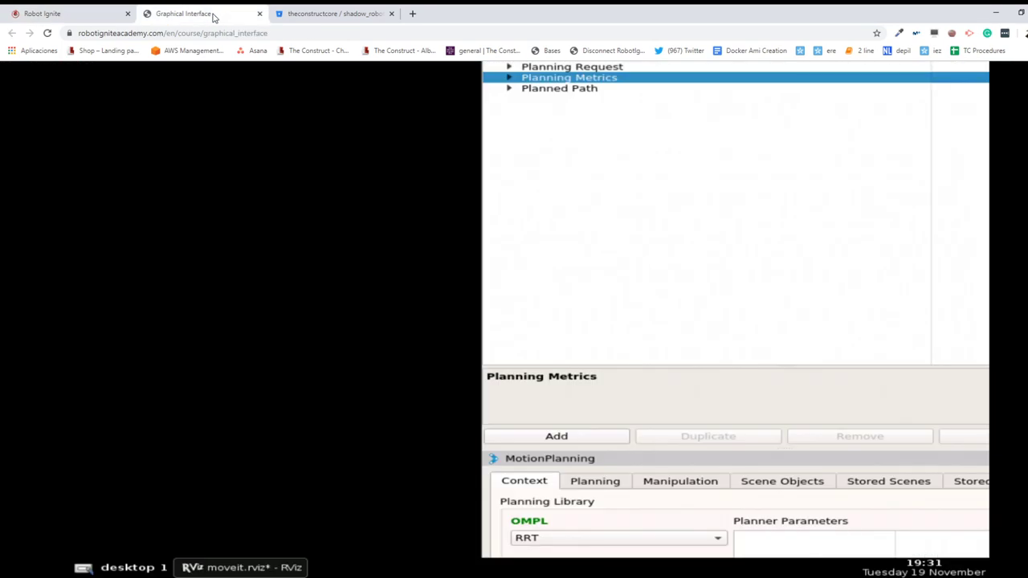
left_click(418, 51)
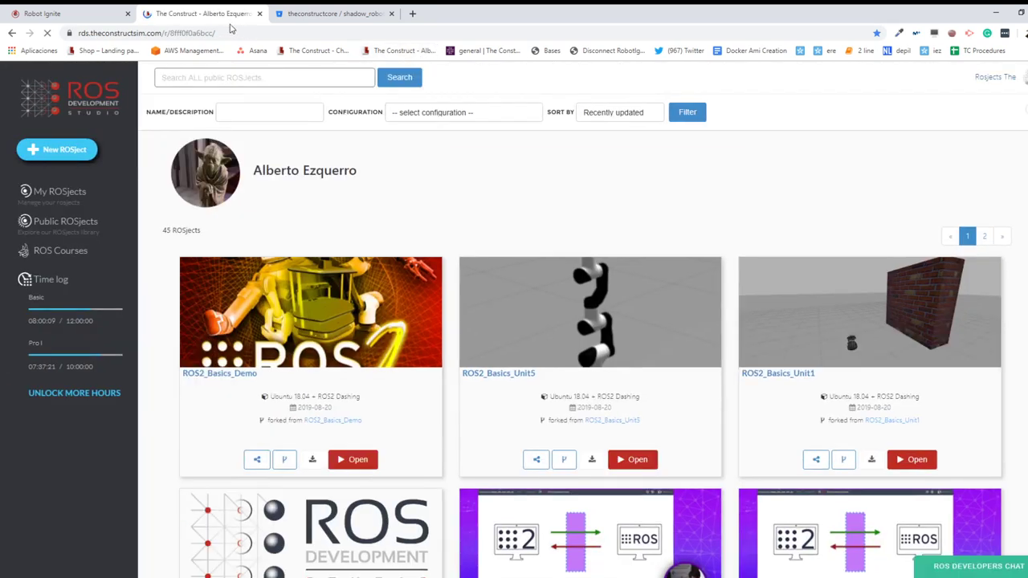
left_click(88, 14)
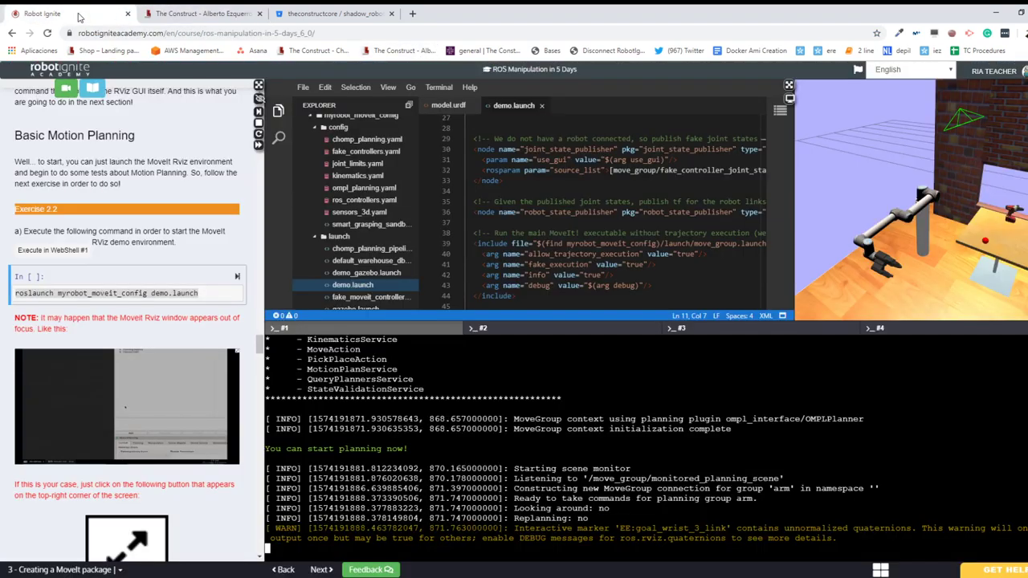
left_click(197, 14)
left_click(11, 33)
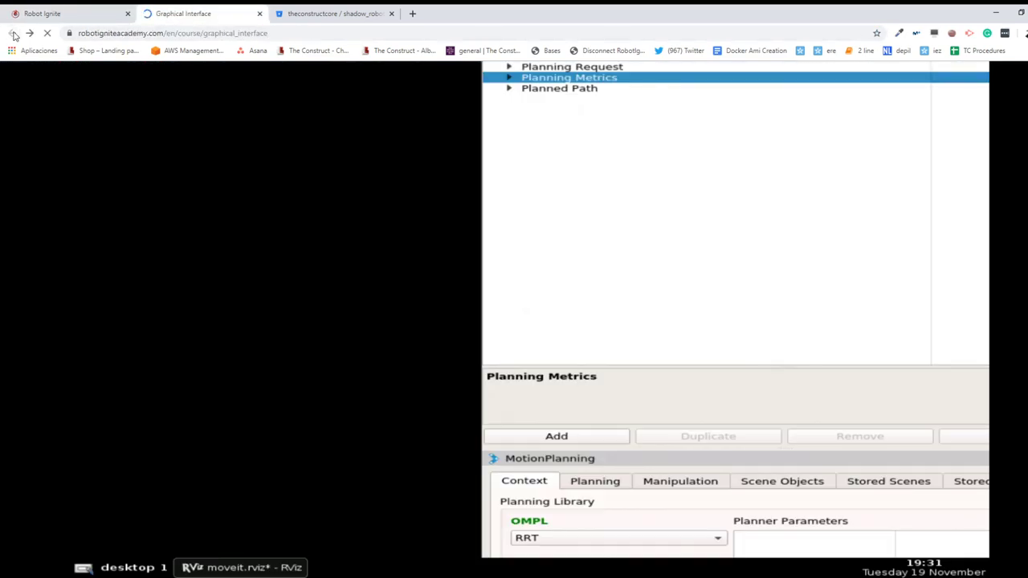
left_click(40, 13)
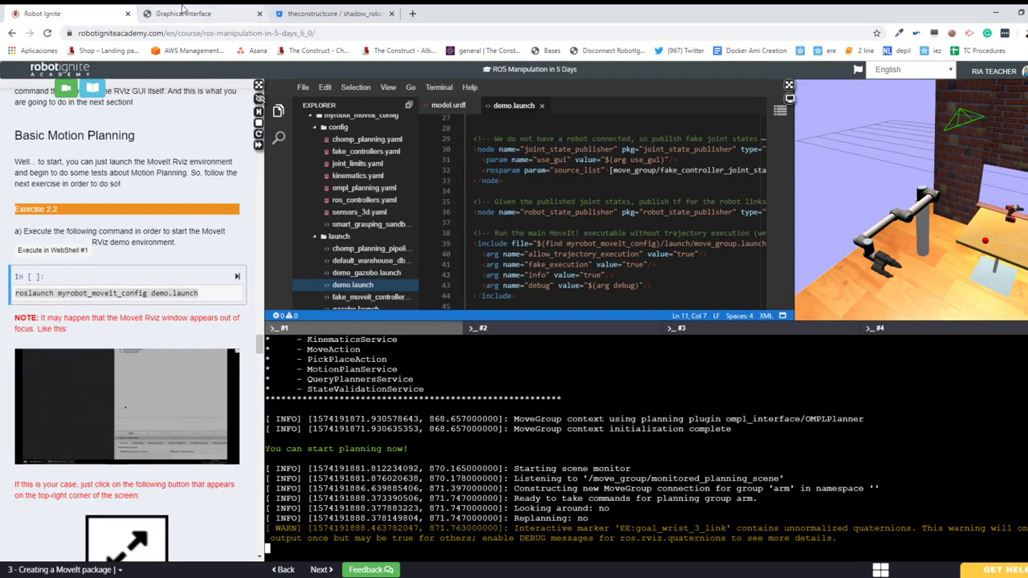
left_click(183, 11)
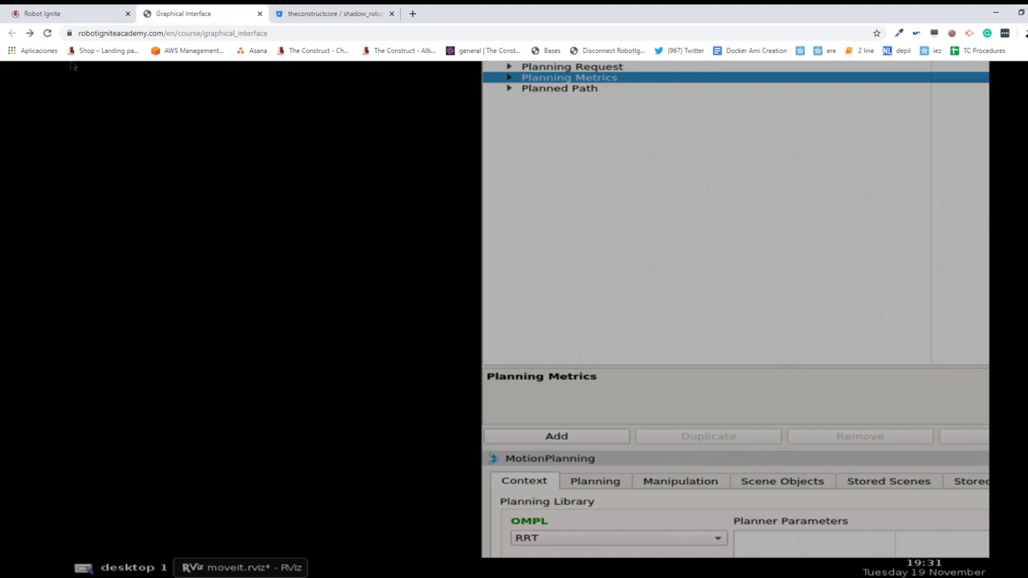
left_click(73, 67)
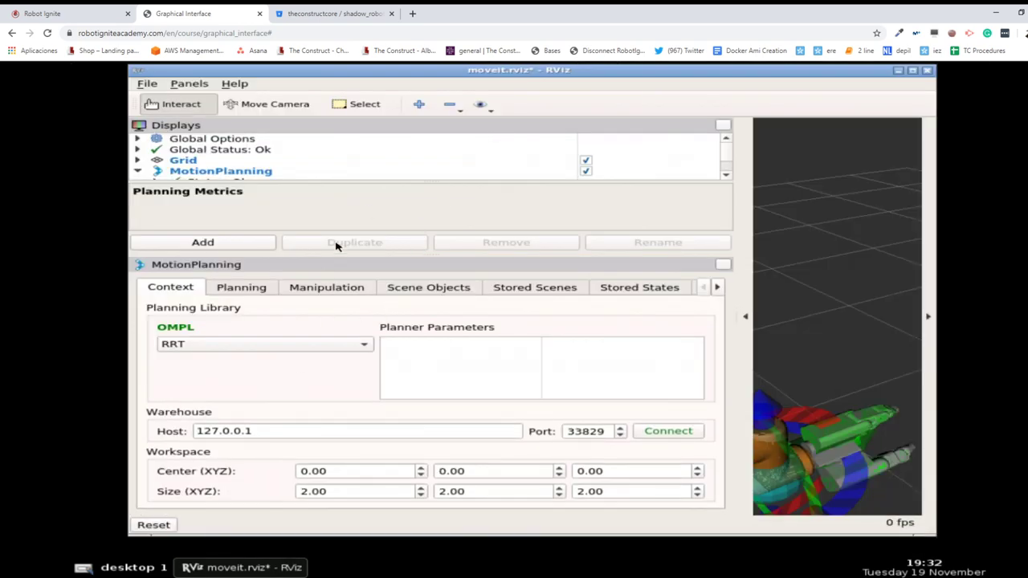
- Maximize the RViz window and pan the 3D view to show the arm's base
left_click_drag(380, 73, 380, 72)
double_click(380, 73)
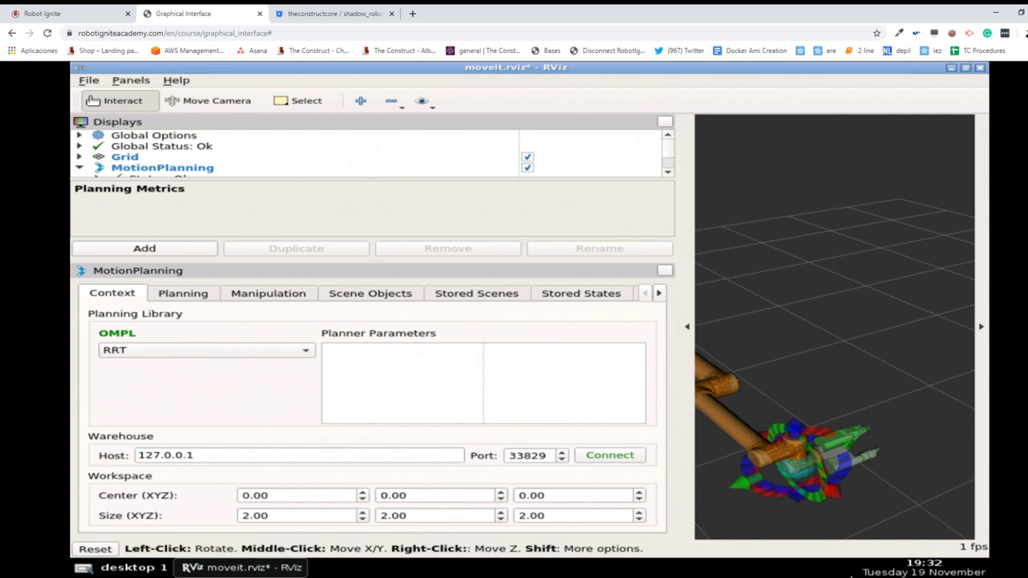
mouse_move(842, 405)
left_mouse_down("shift")
mouse_move(930, 404)
mouse_move(835, 386)
mouse_move(854, 389)
mouse_move(833, 396)
left_mouse_up("shift")
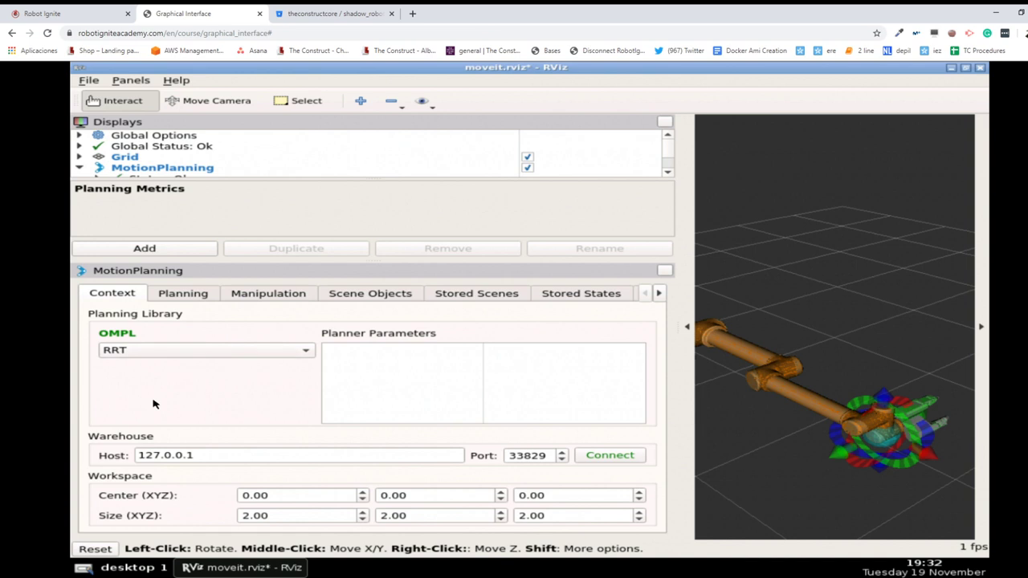
left_click(134, 354)
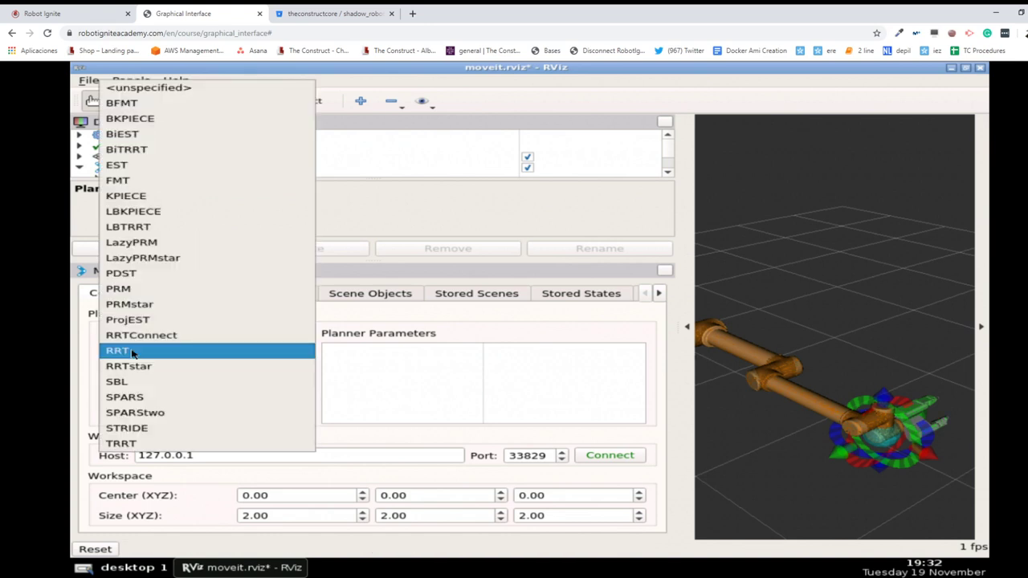
left_click(82, 347)
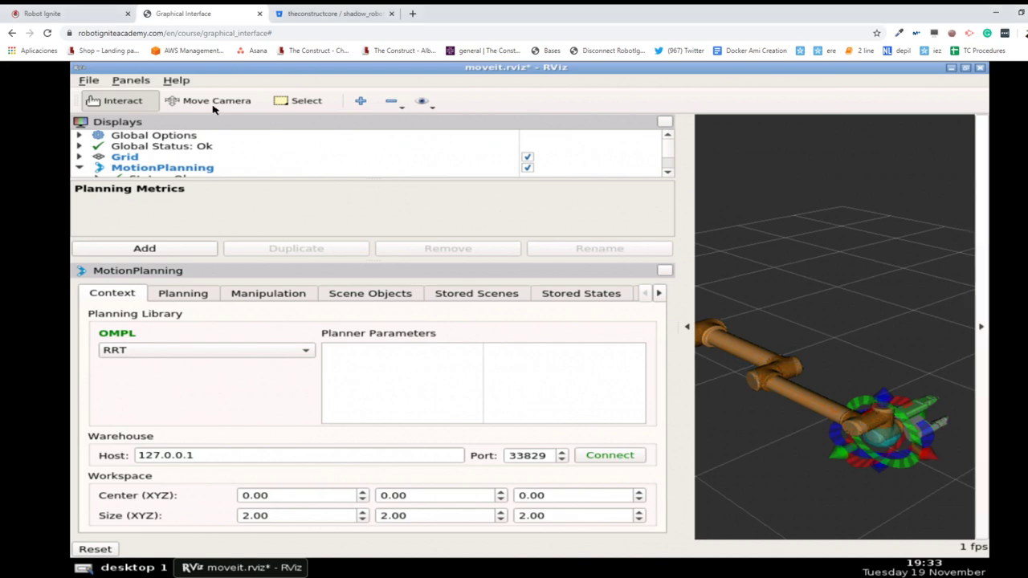
- Browse myrobot_moveit_config in the IDE explorer, maximizing the editor and re-expanding the launch folder
left_click(44, 14)
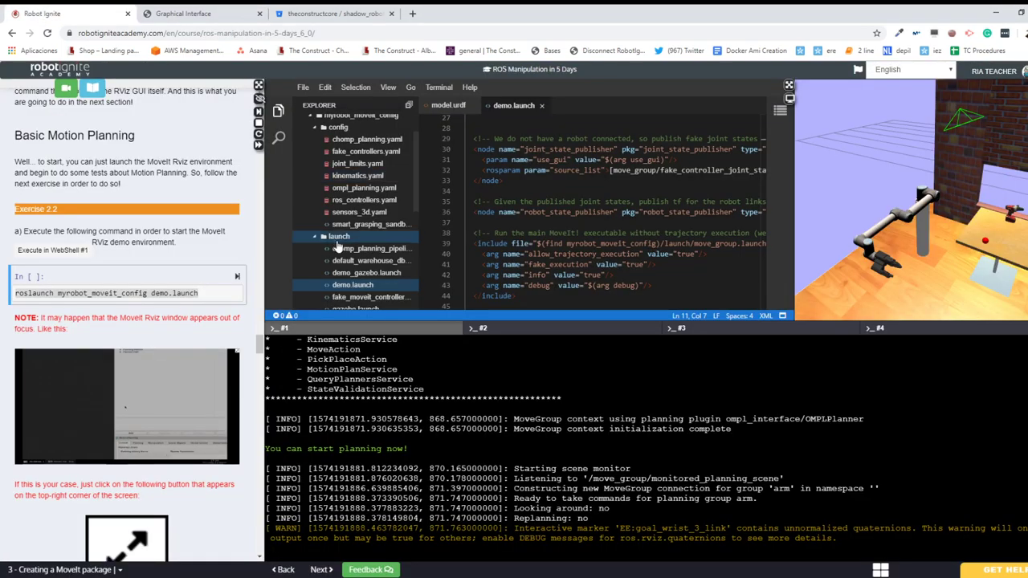
scroll(336, 243, "down", 3)
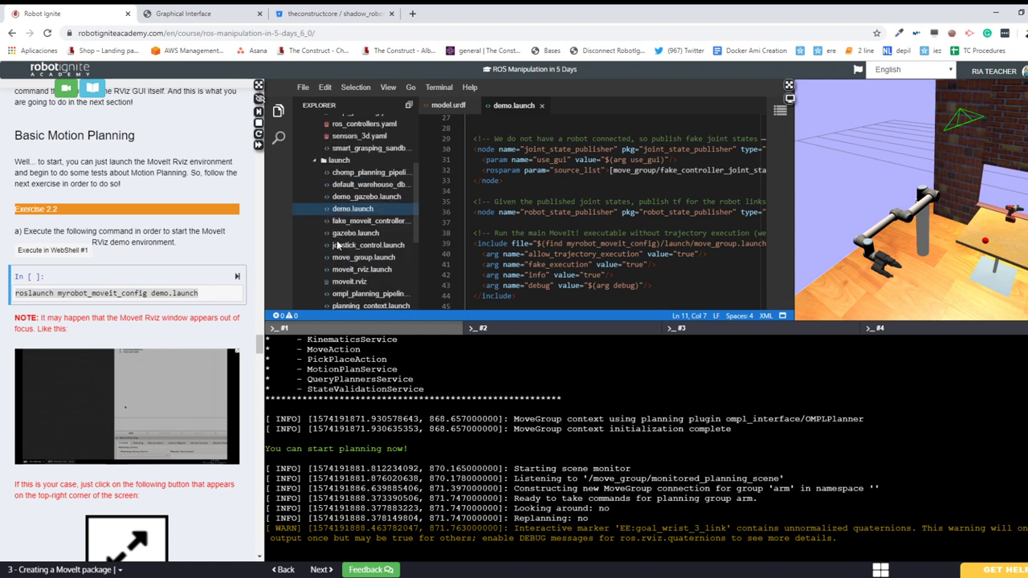
scroll(336, 244, "down", 4)
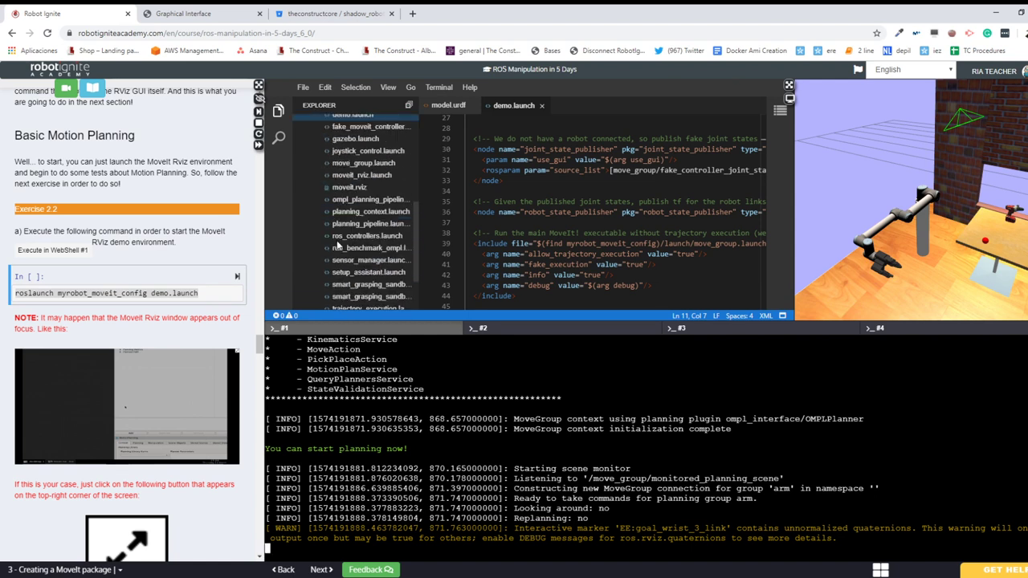
scroll(336, 240, "down", 3)
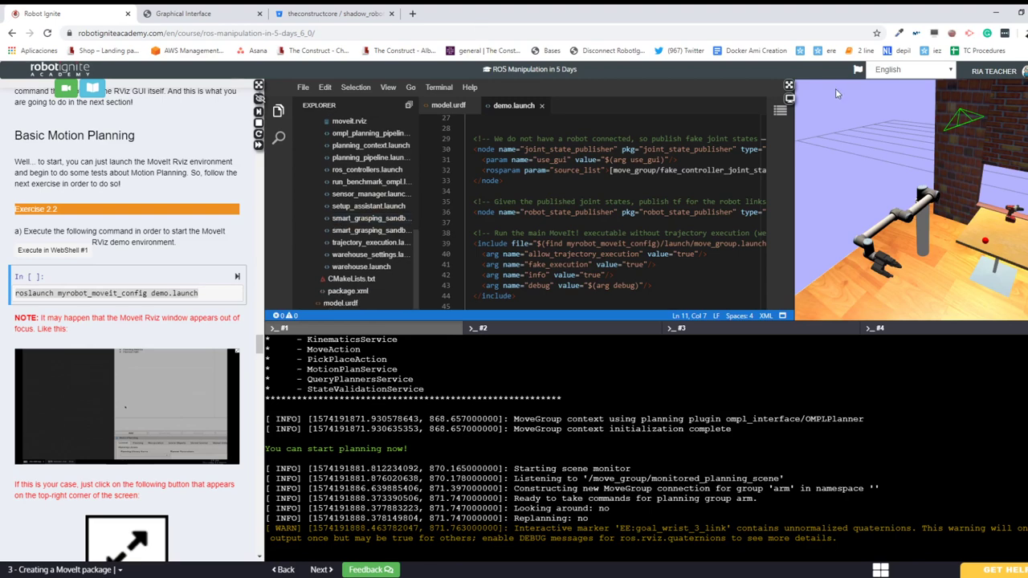
left_click(789, 86)
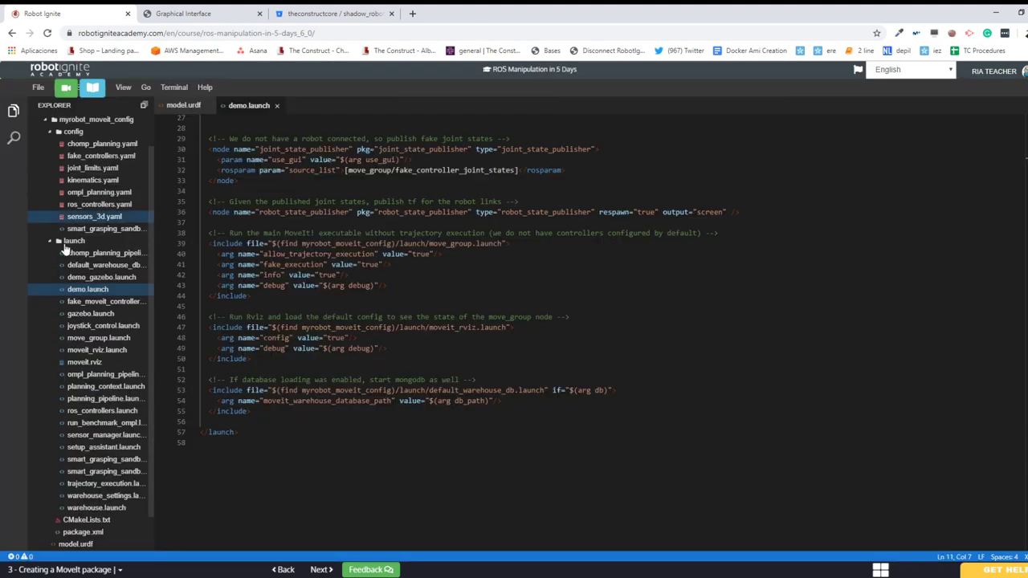
left_click(62, 244)
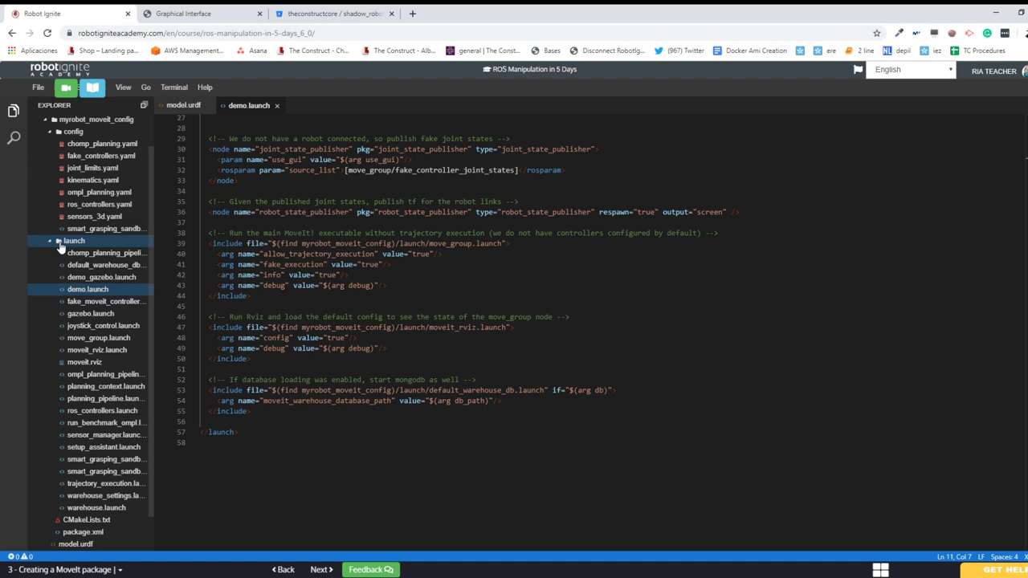
left_click(59, 244)
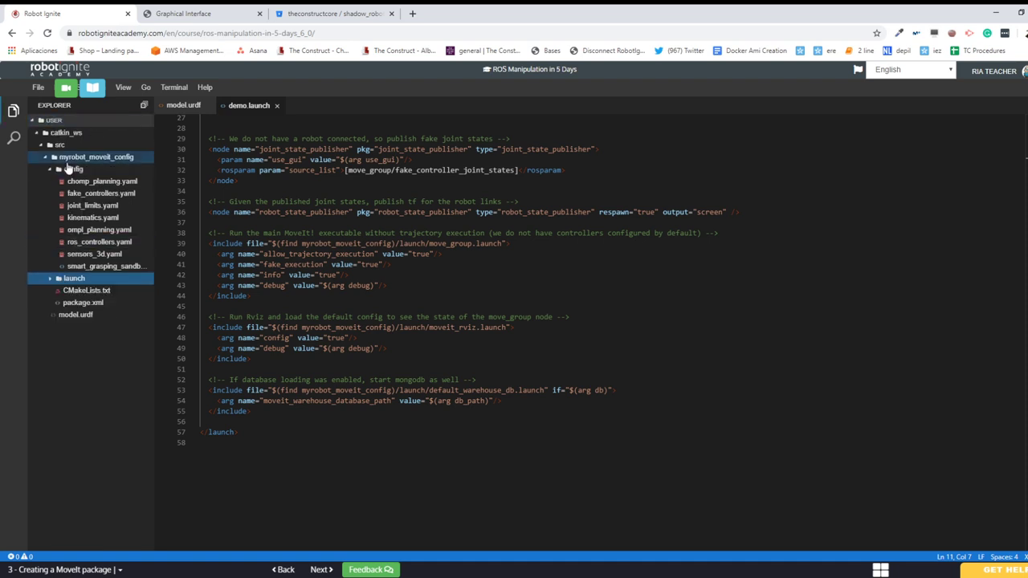
left_click(73, 281)
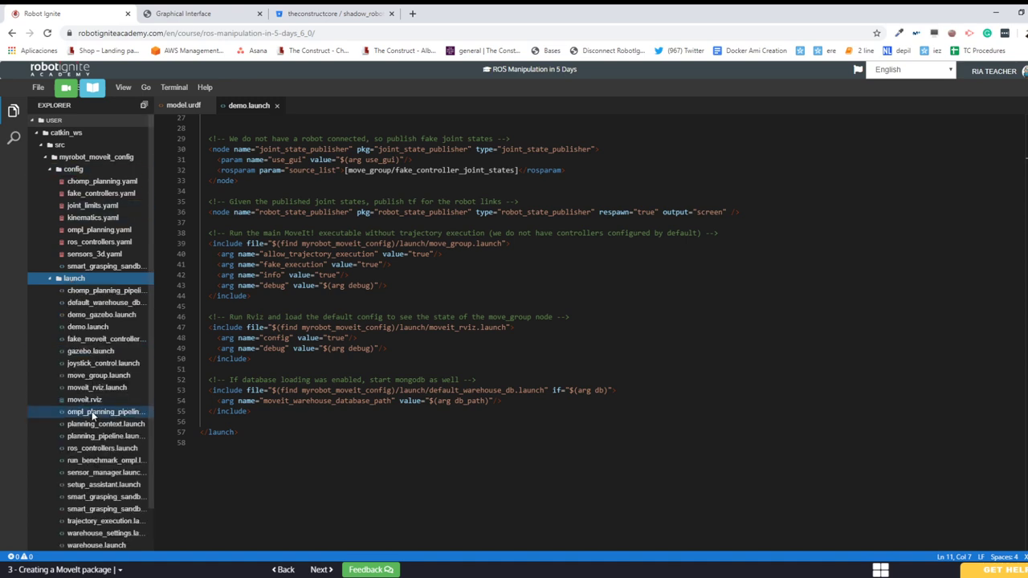
scroll(92, 411, "down", 1)
scroll(91, 411, "down", 1)
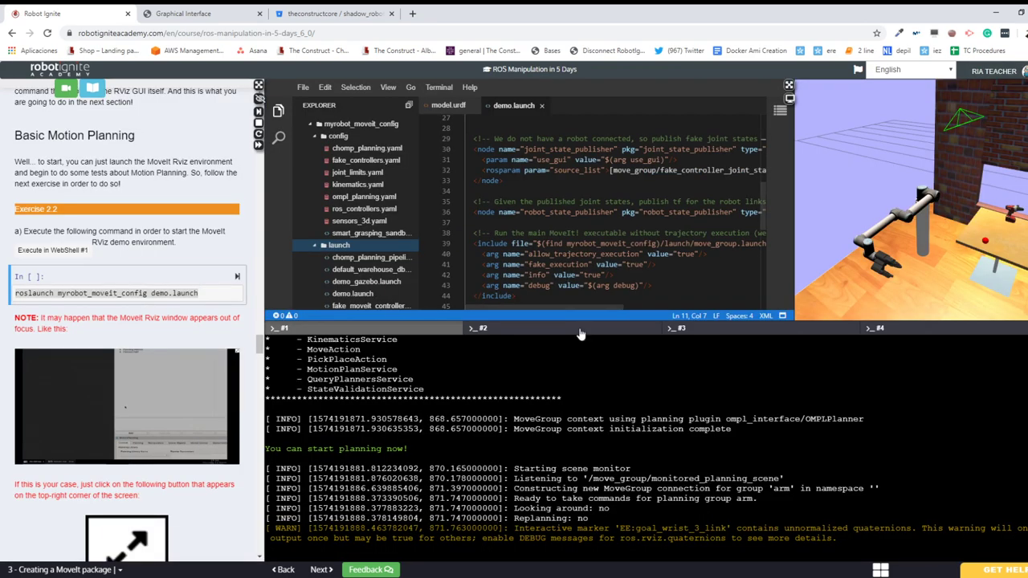
- In the second shell, type sudo apt-get install ros-kinetic-move and Tab-complete to list matching packages
left_click(582, 332)
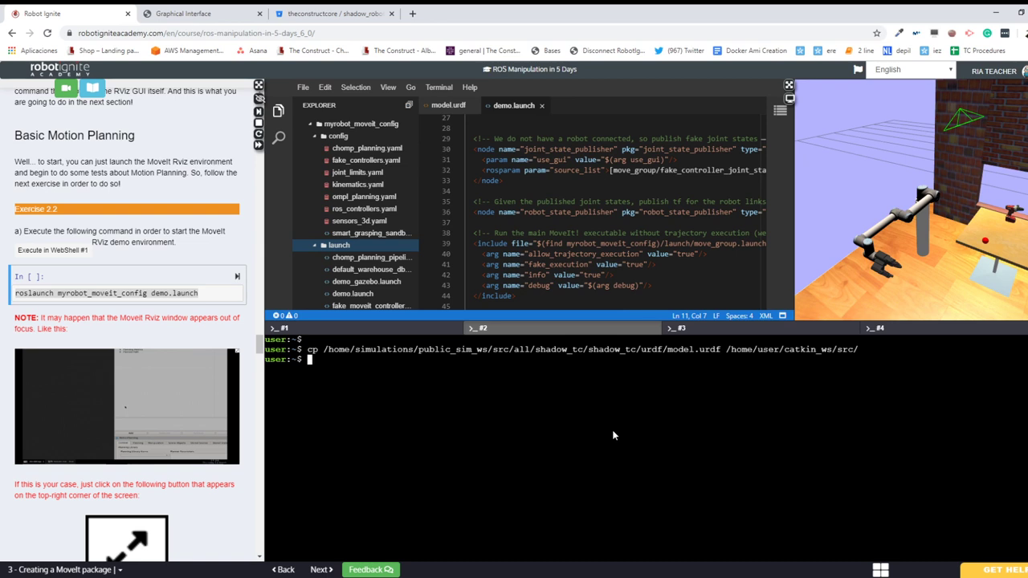
key("Return")
key("Return")
type("sudo apt")
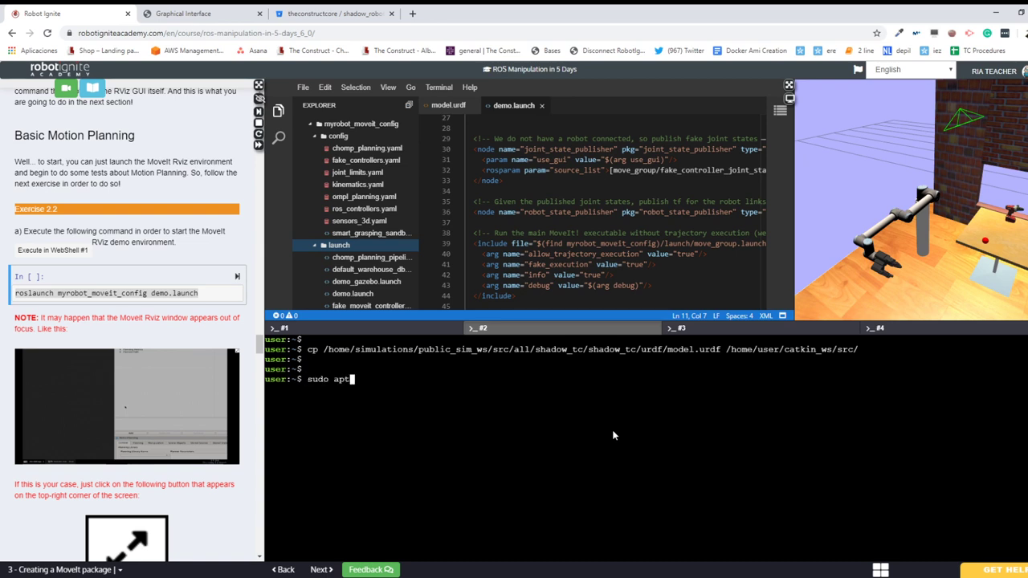
type("-get install ros-kinetic-mo")
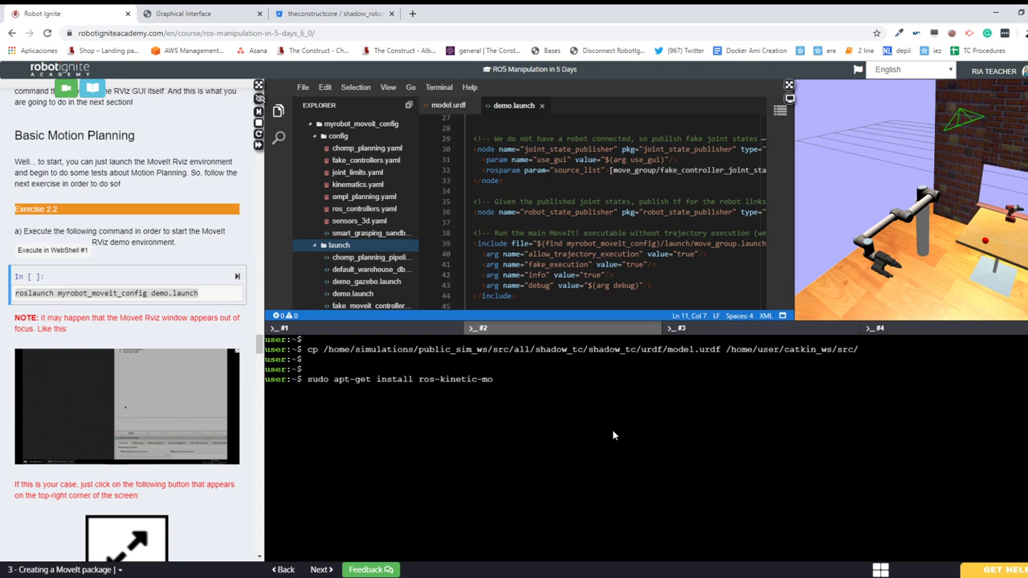
type("ve")
key("Tab")
key("Tab")
key("Tab")
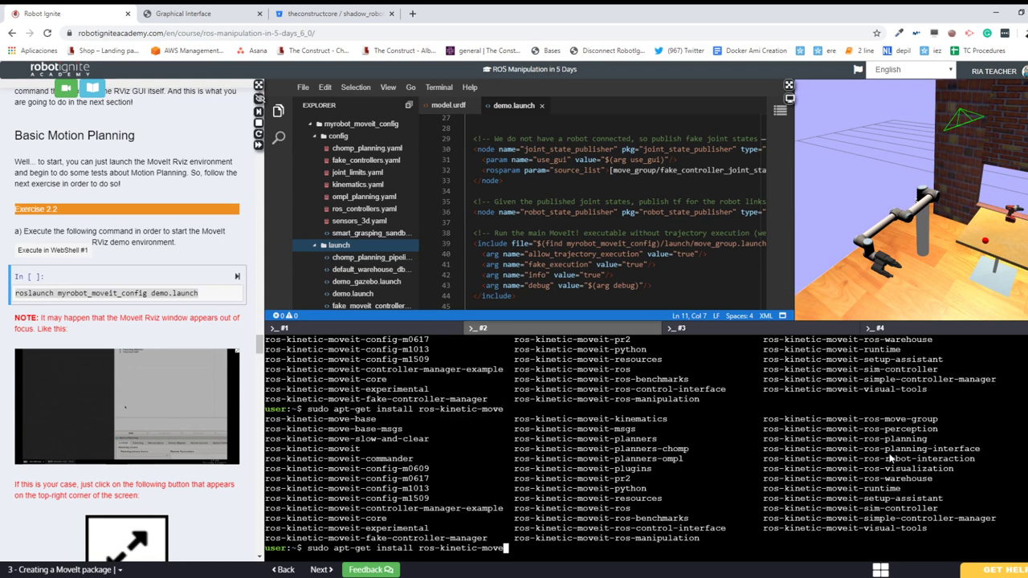
- Cancel the install command with Ctrl+C and review the package list above a fresh prompt
key("ctrl+c")
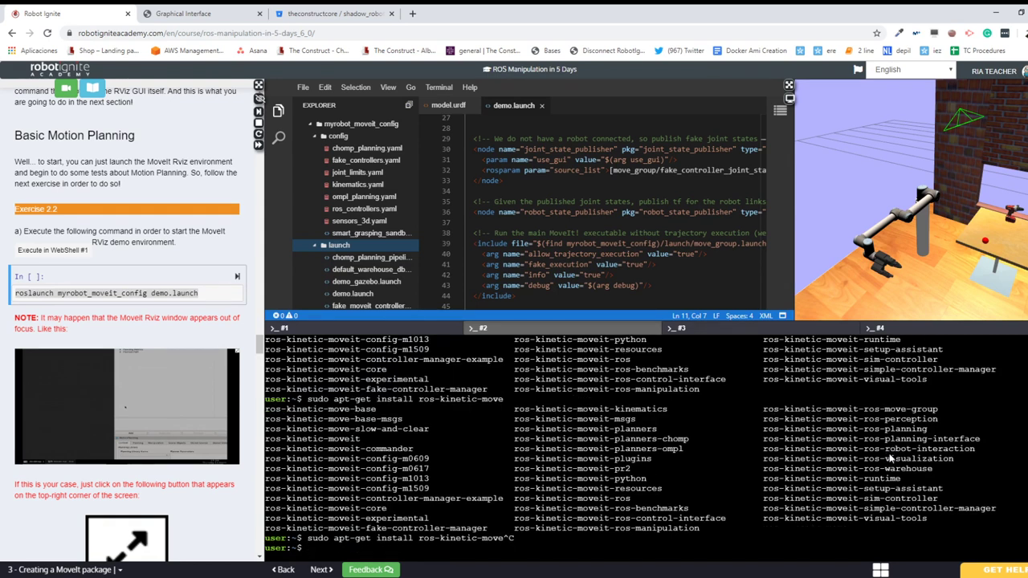
key("ctrl+c")
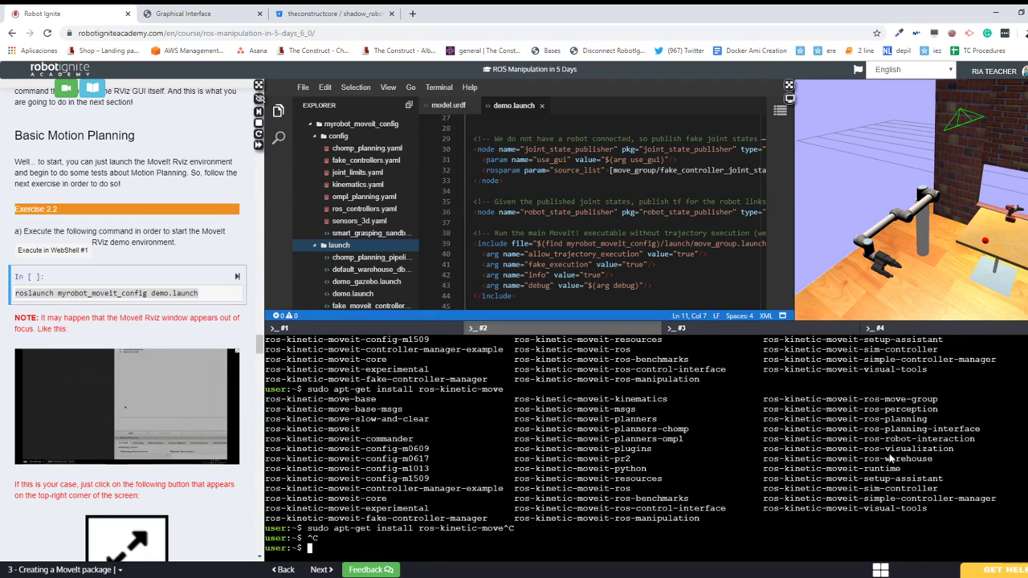
key("Return")
key("Return")
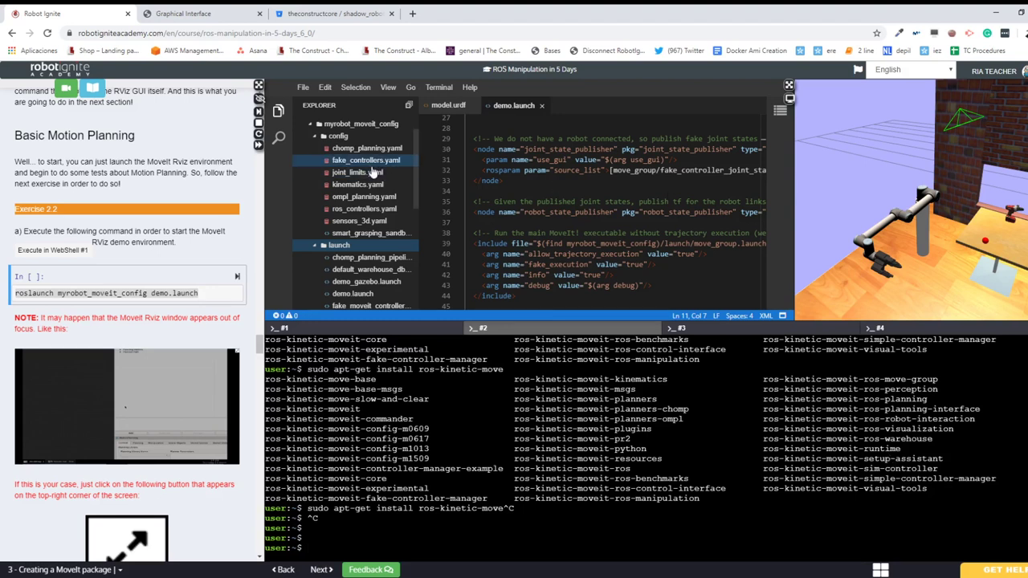
scroll(371, 166, "up", 1)
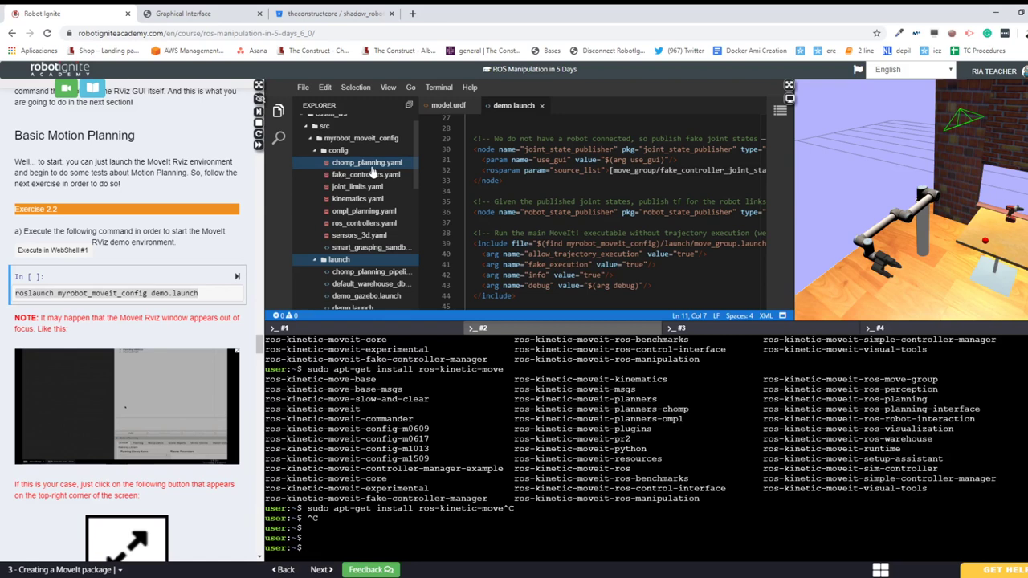
scroll(372, 172, "down", 2)
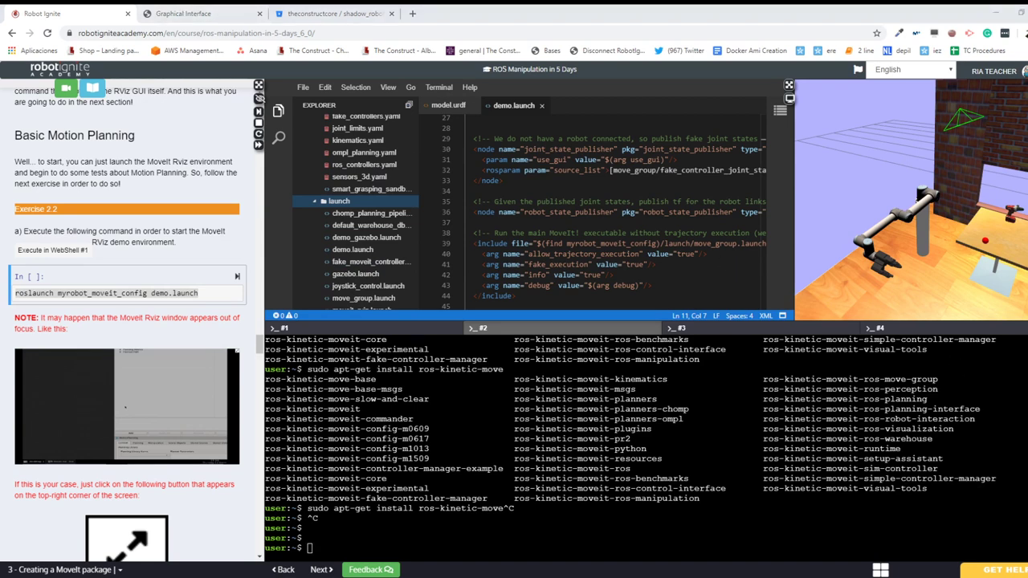
- Check the MoveIt launch output in shell #1, then show RViz's MotionPlanning Planning tab
left_click(349, 336)
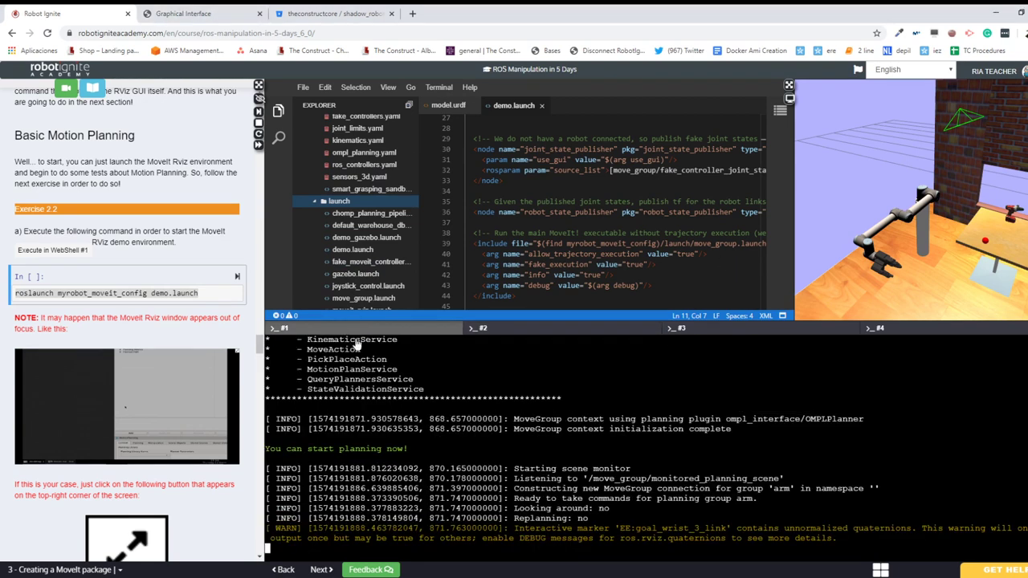
left_click(206, 14)
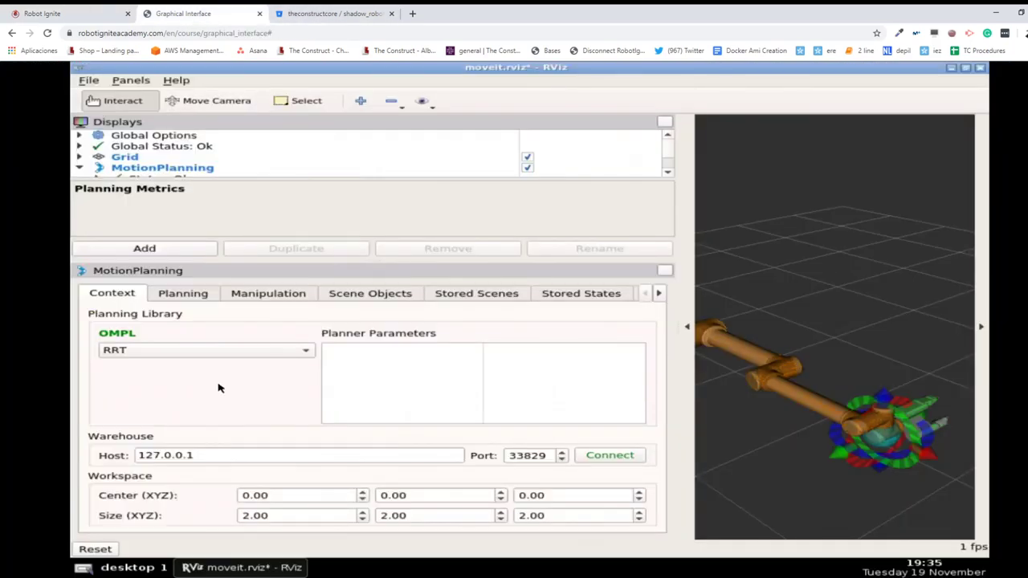
left_click(185, 296)
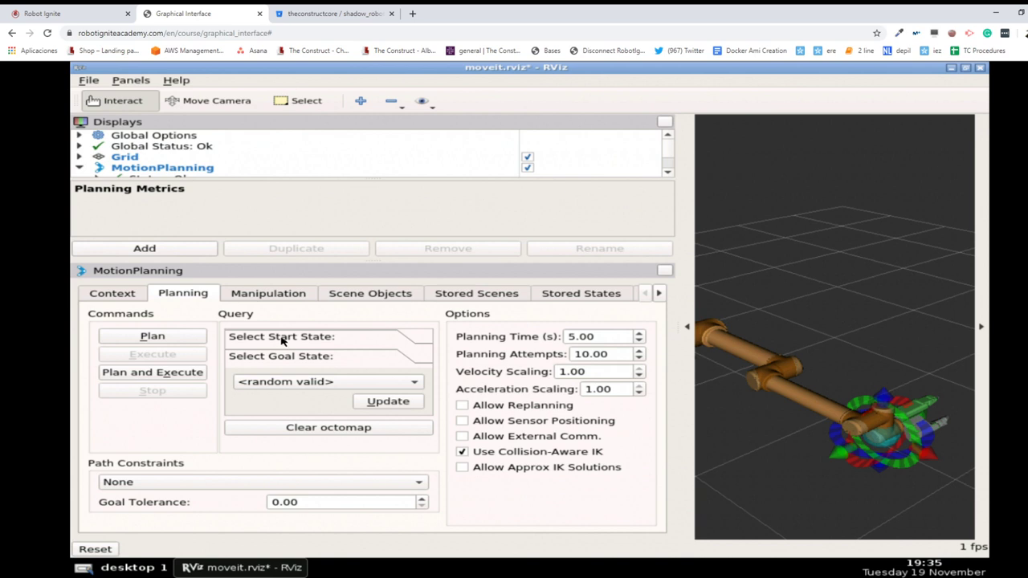
- Set the planning start state to <current> and apply it with Update
left_click(281, 340)
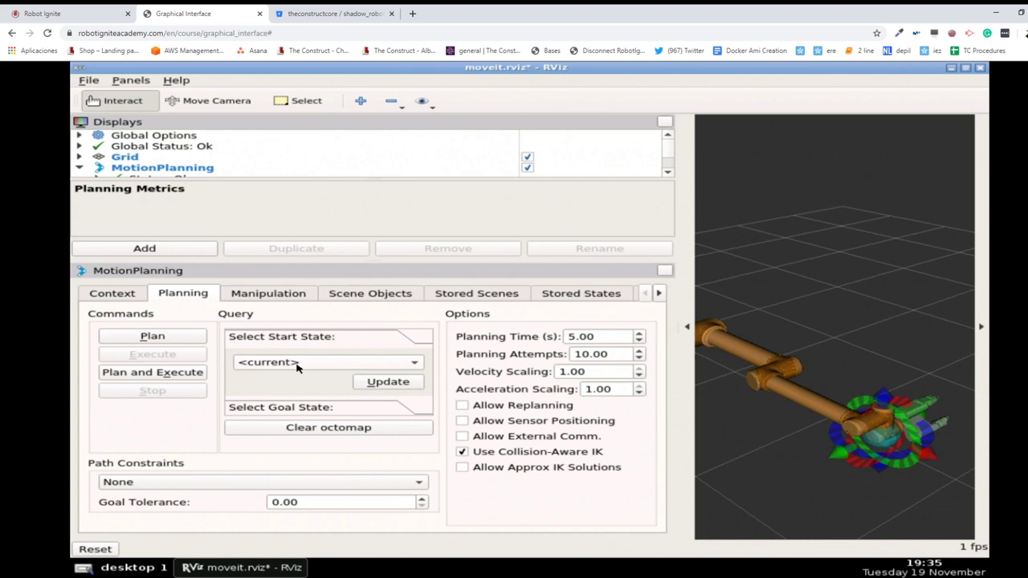
left_click(298, 366)
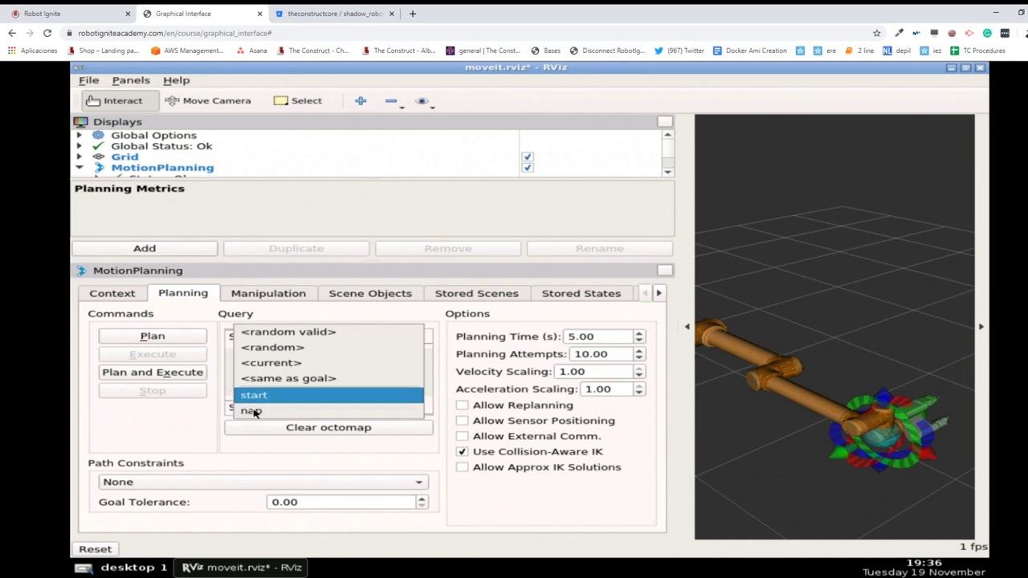
left_click(270, 364)
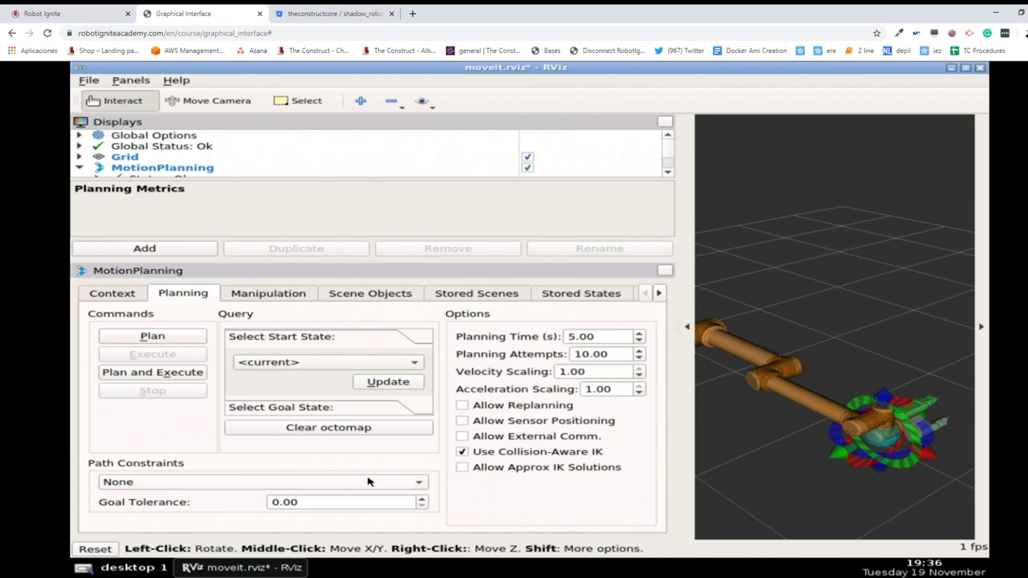
left_click(80, 14)
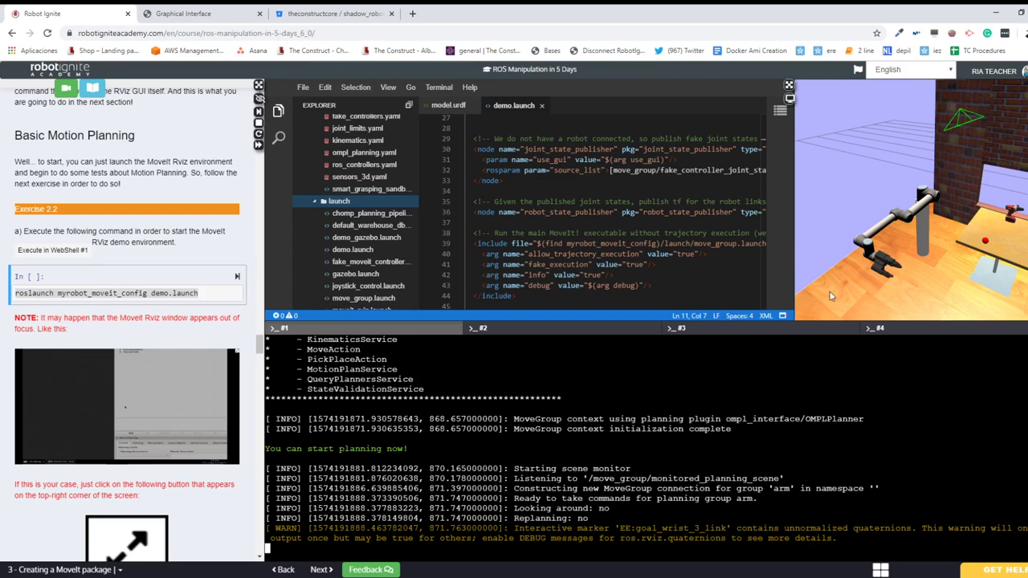
left_click(187, 14)
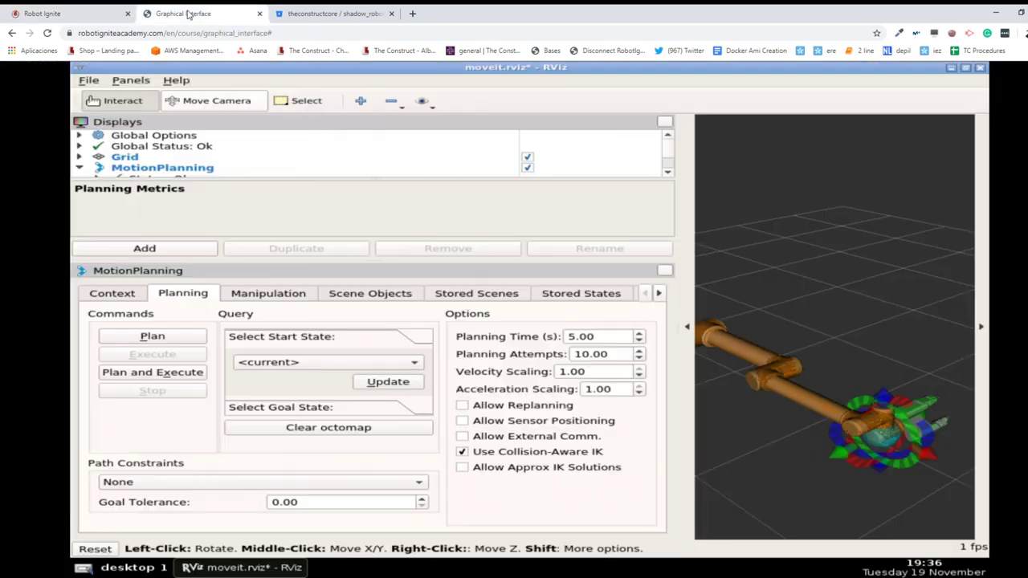
left_click(394, 386)
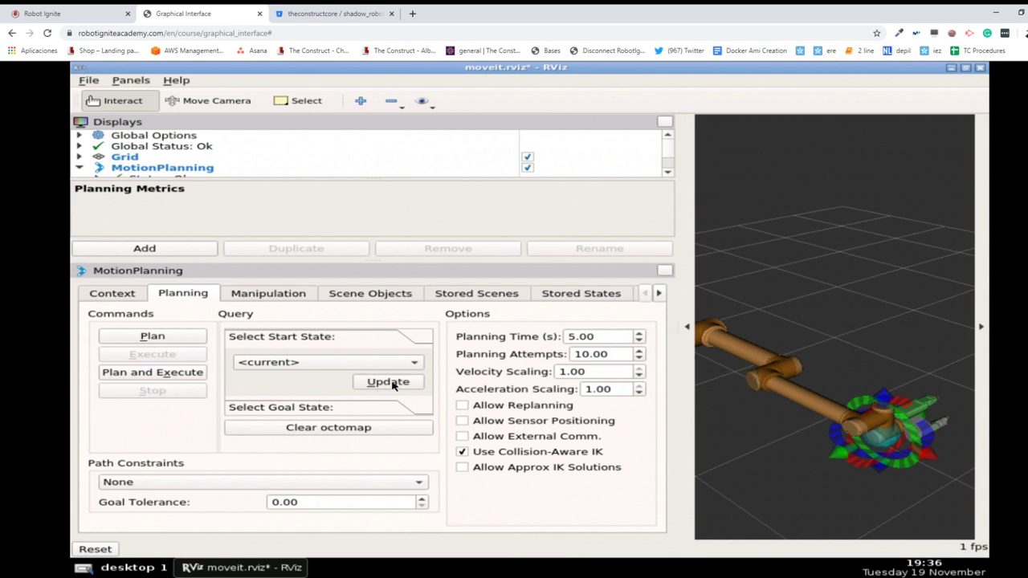
- Set the planning goal state to <current>
left_click(288, 408)
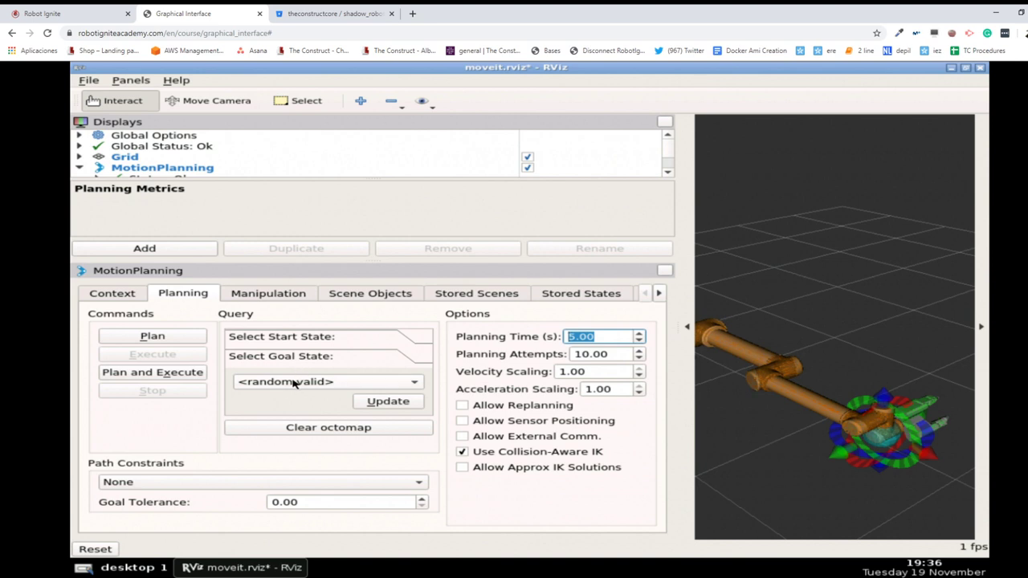
left_click(294, 382)
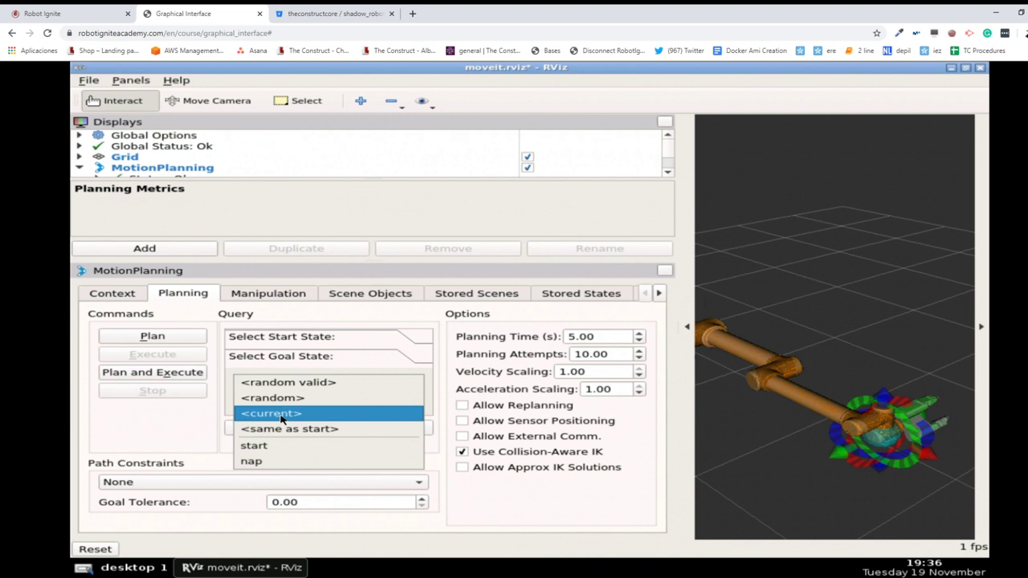
left_click(281, 416)
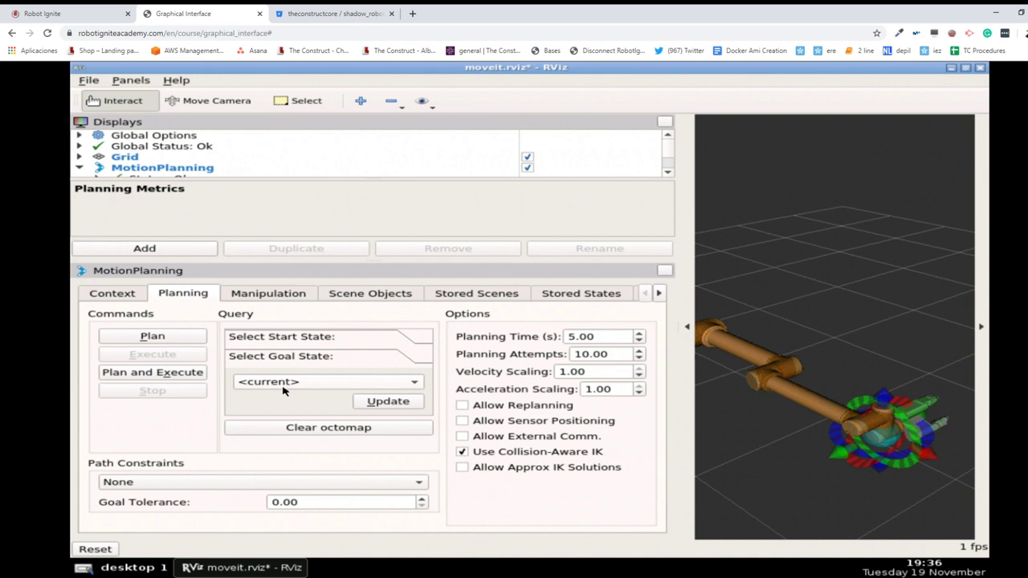
- Choose <random valid> as goal state and regenerate it repeatedly until the goal arm stands upright
left_click(283, 389)
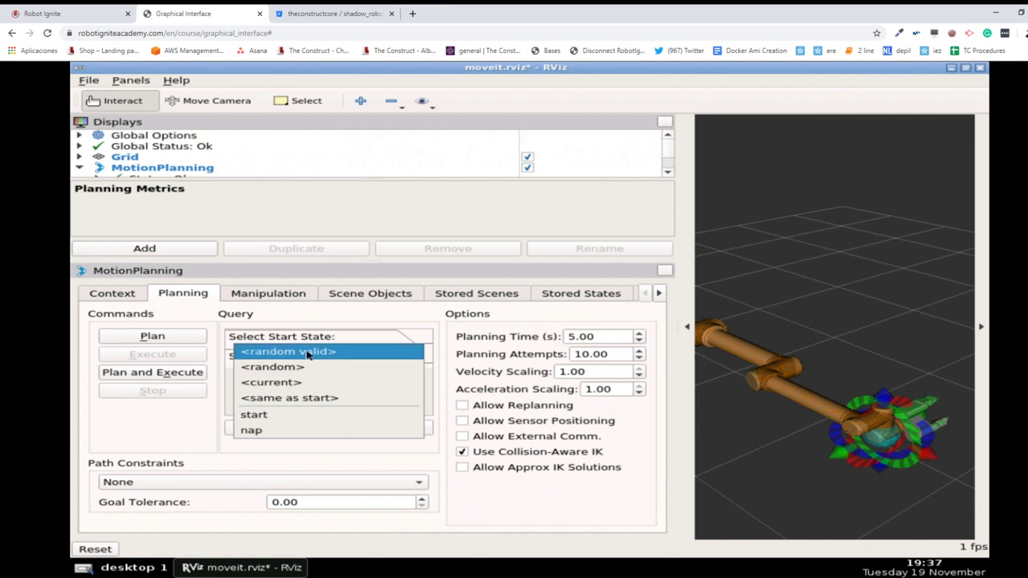
left_click(308, 354)
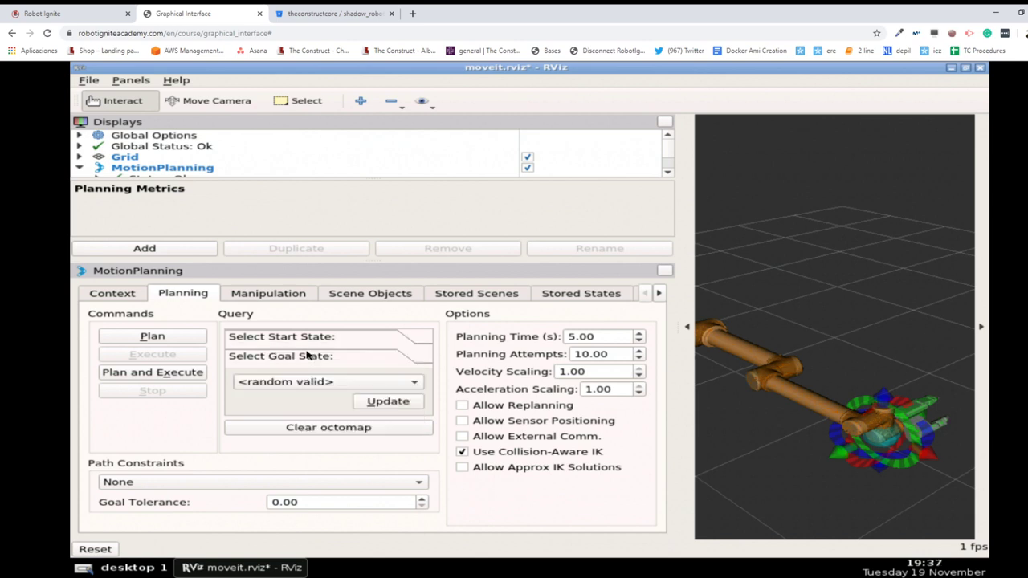
left_click(380, 403)
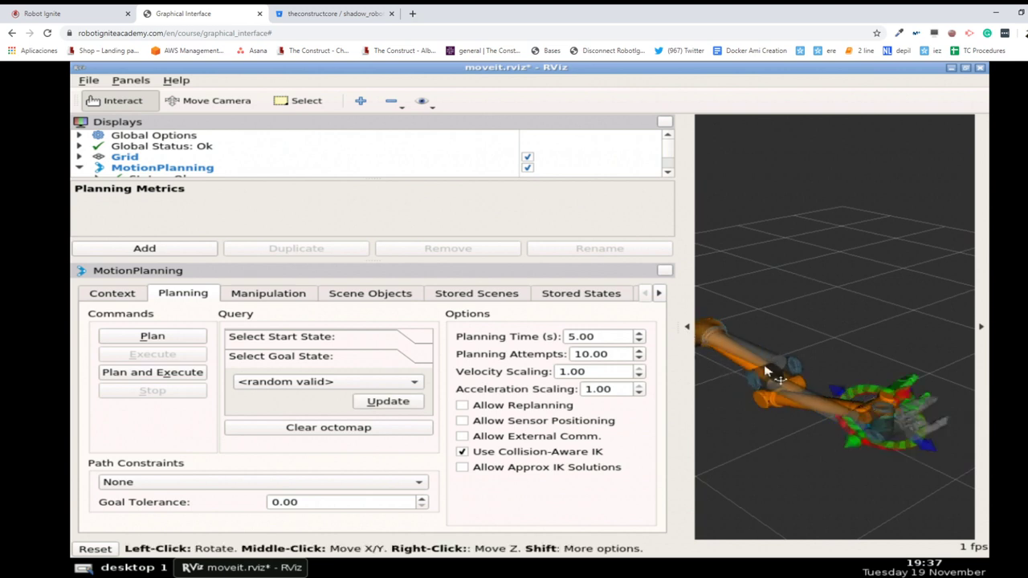
left_click(392, 402)
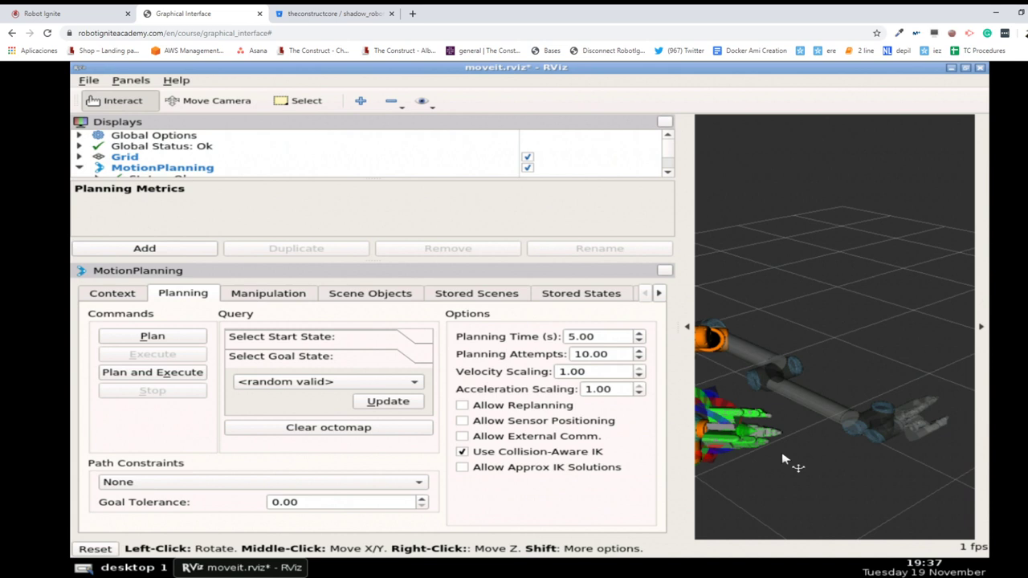
scroll(785, 460, "down", 3)
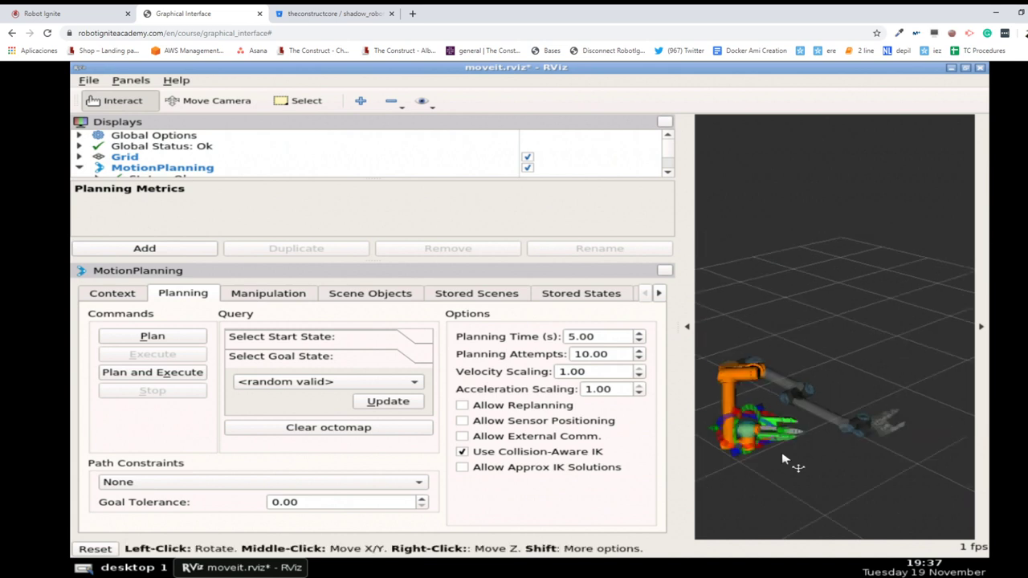
left_click(393, 402)
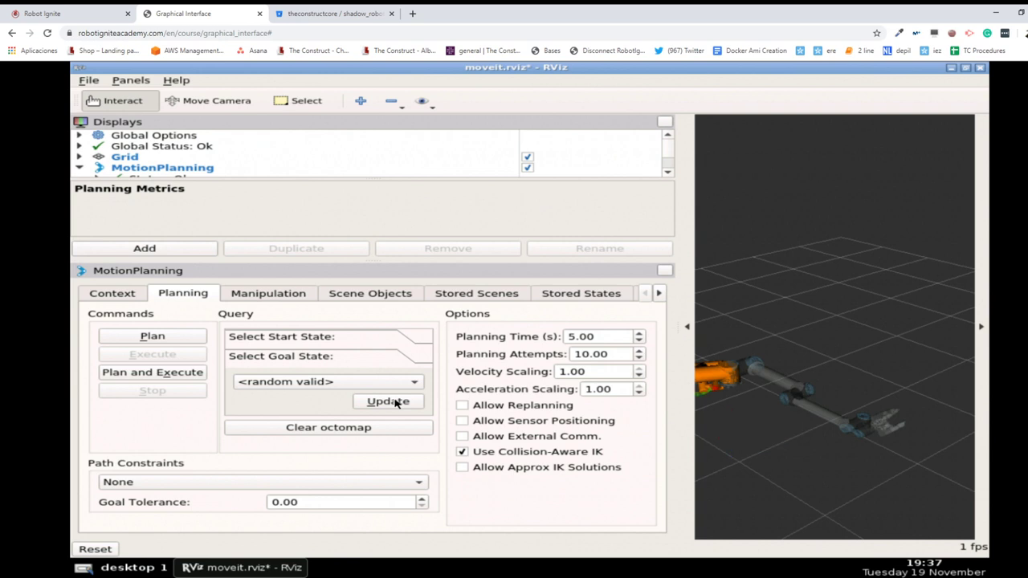
left_click(393, 401)
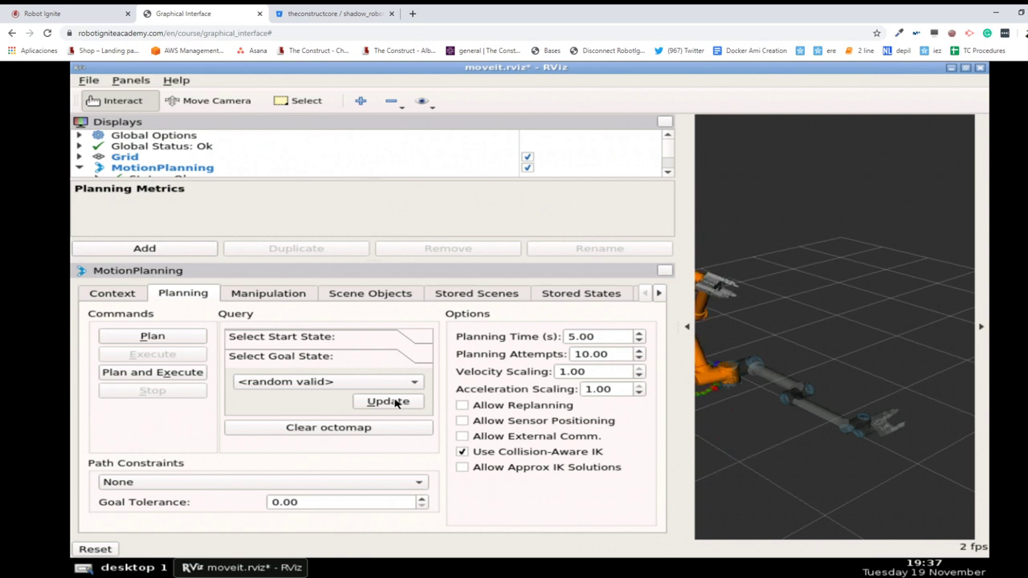
left_click(393, 402)
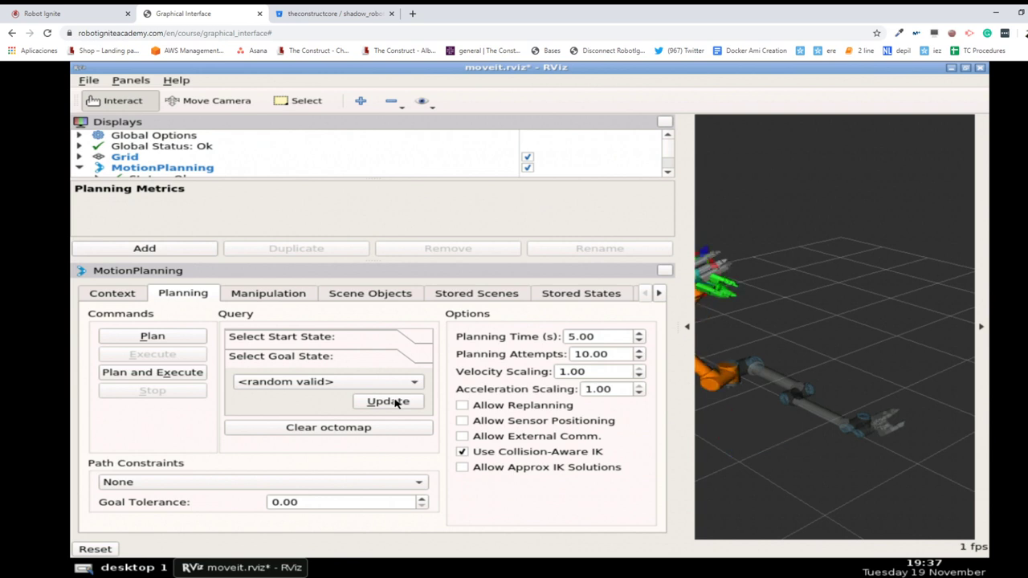
left_click(393, 401)
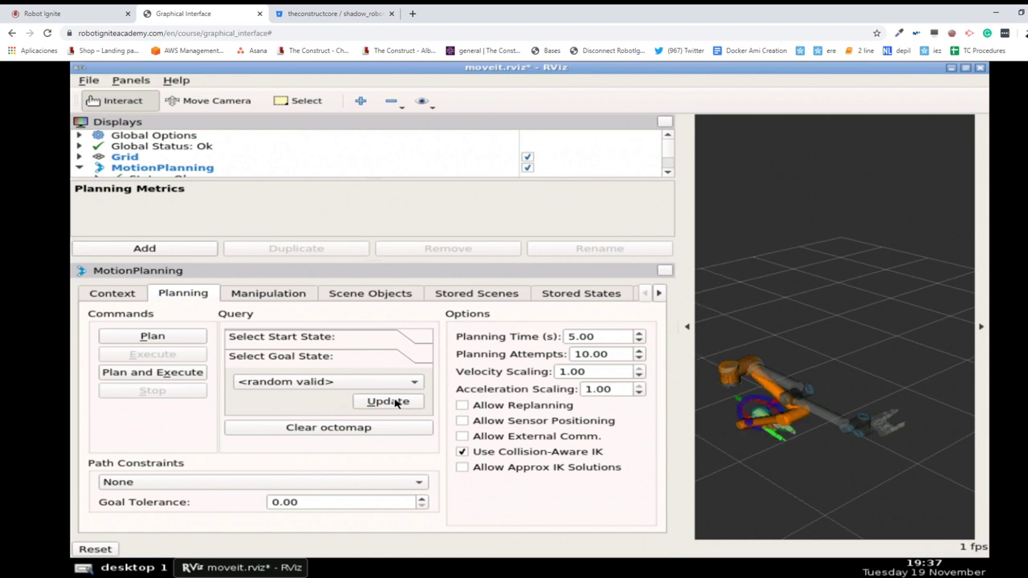
left_click(393, 401)
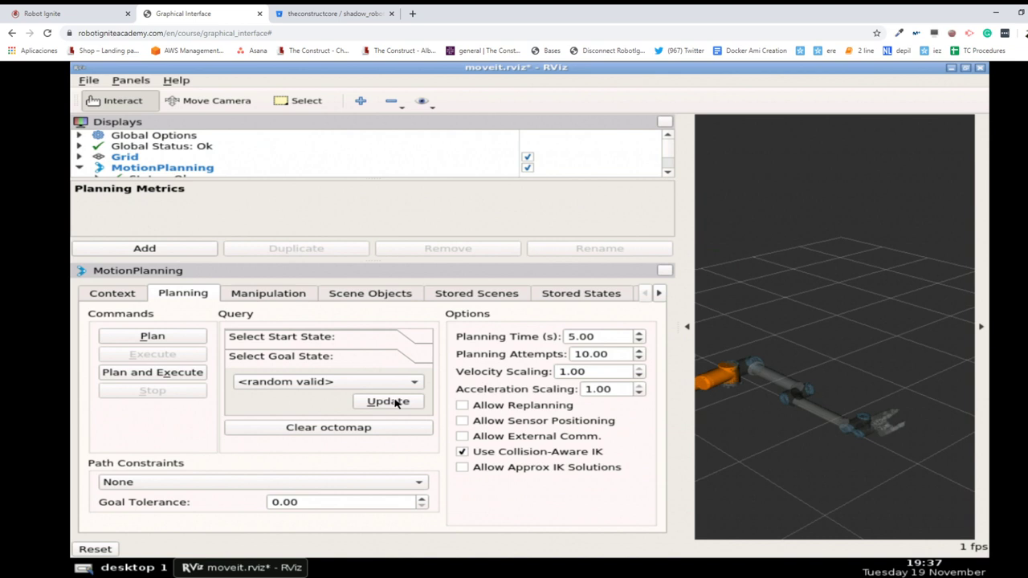
left_click(394, 401)
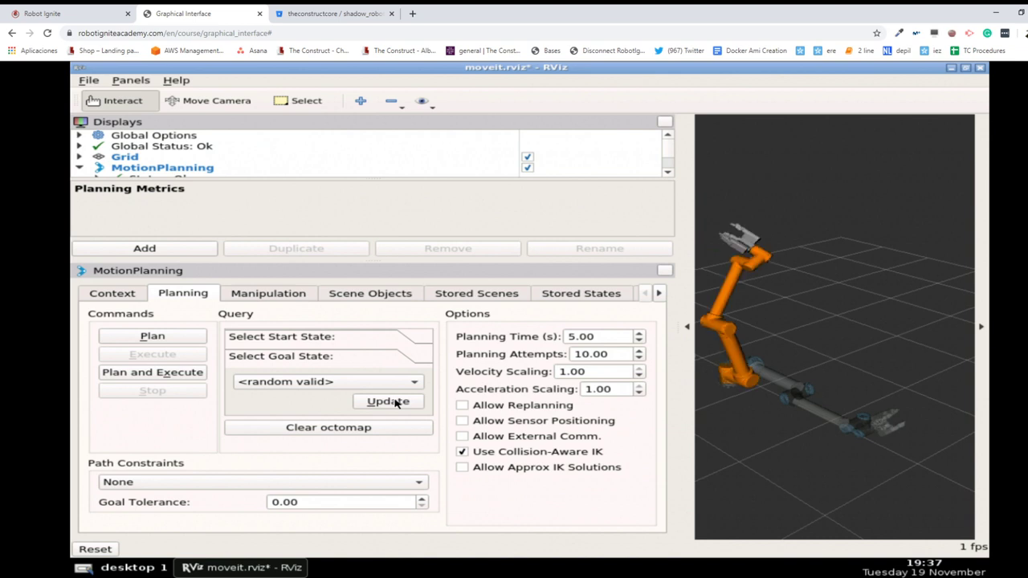
- Set RViz's goal state to the saved 'start' pose and update it so the goal arm shows it
left_click(348, 386)
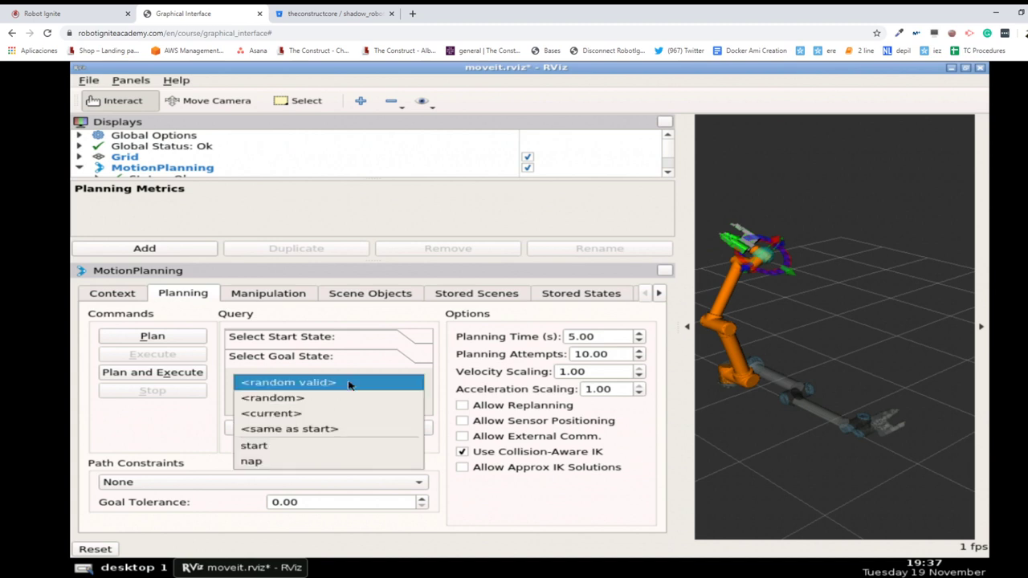
left_click(256, 447)
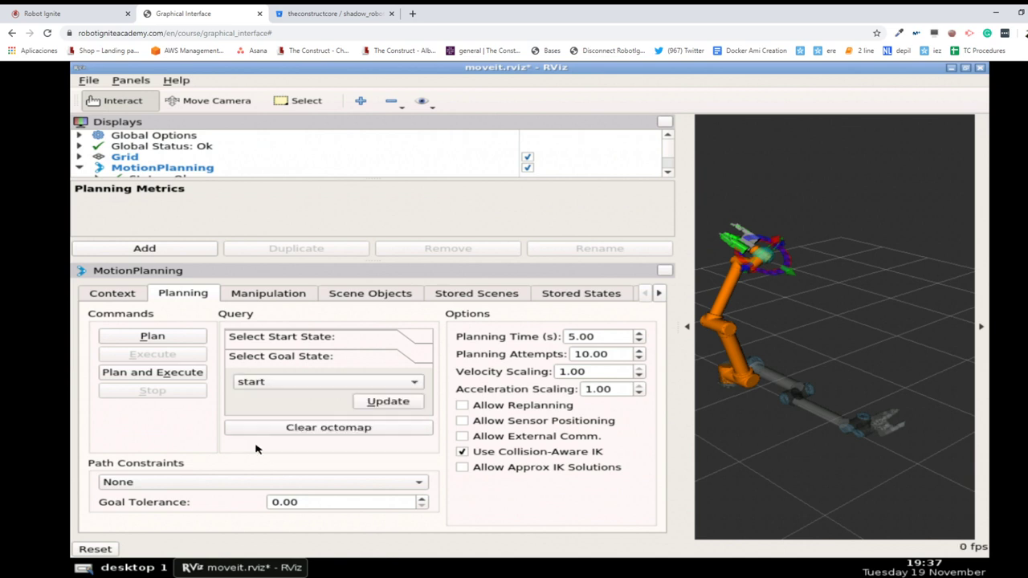
left_click(391, 403)
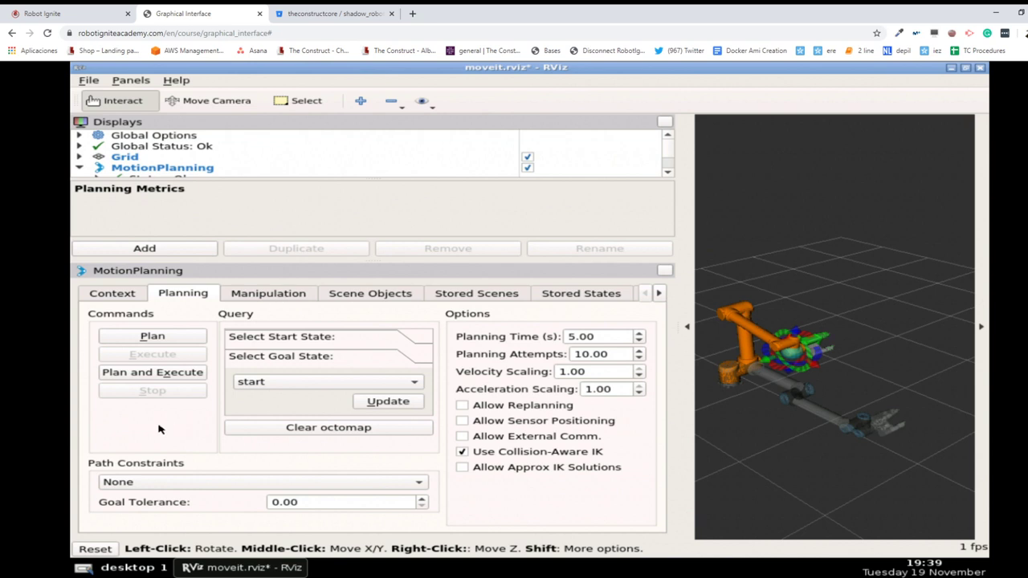
- Plan a trajectory from the current arm pose to the 'start' goal, taking 5.060 s
left_click(142, 338)
left_click(152, 337)
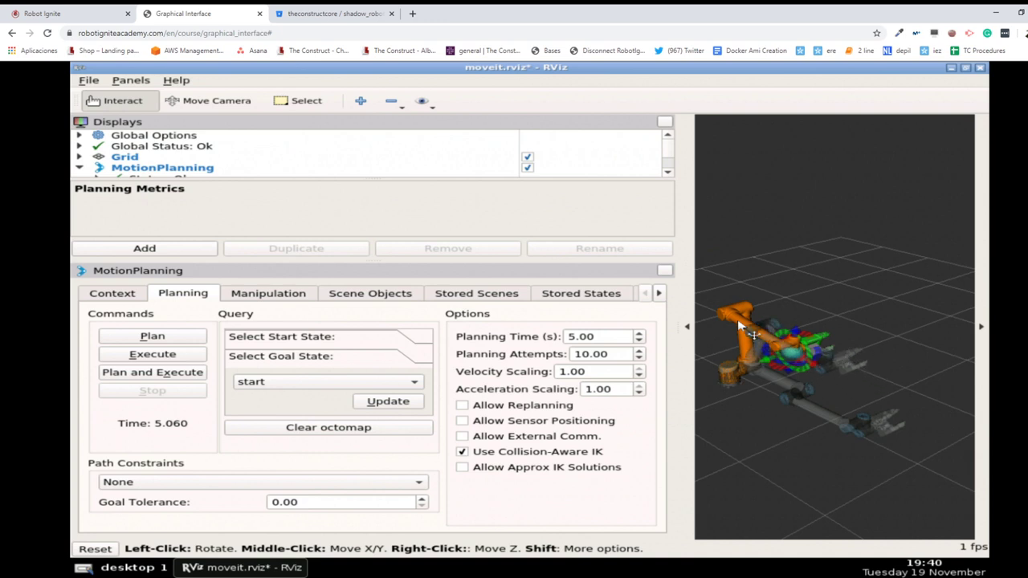
- Execute the planned trajectory to the 'start' goal until RViz reports Executed
left_click(147, 358)
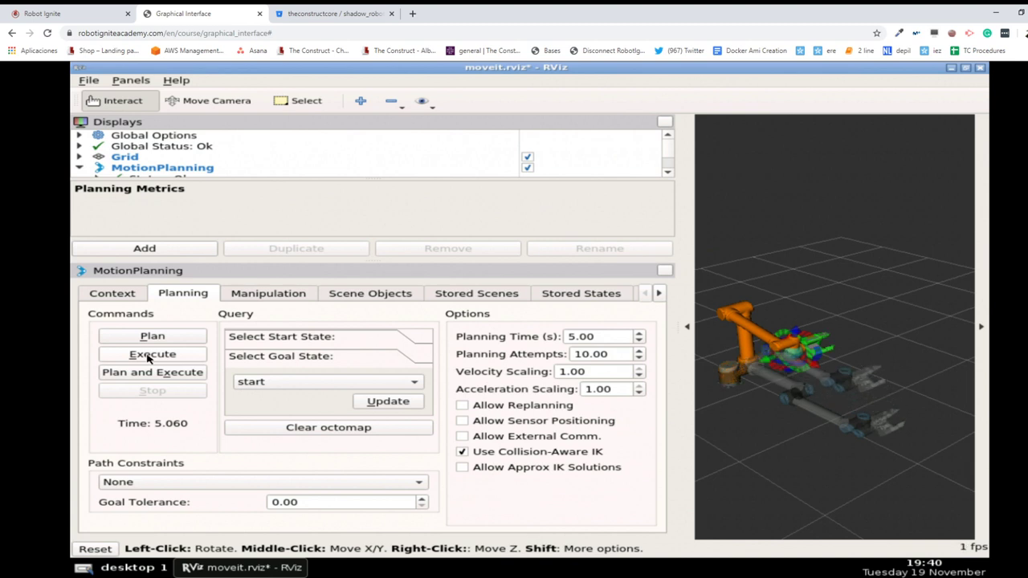
left_click(150, 355)
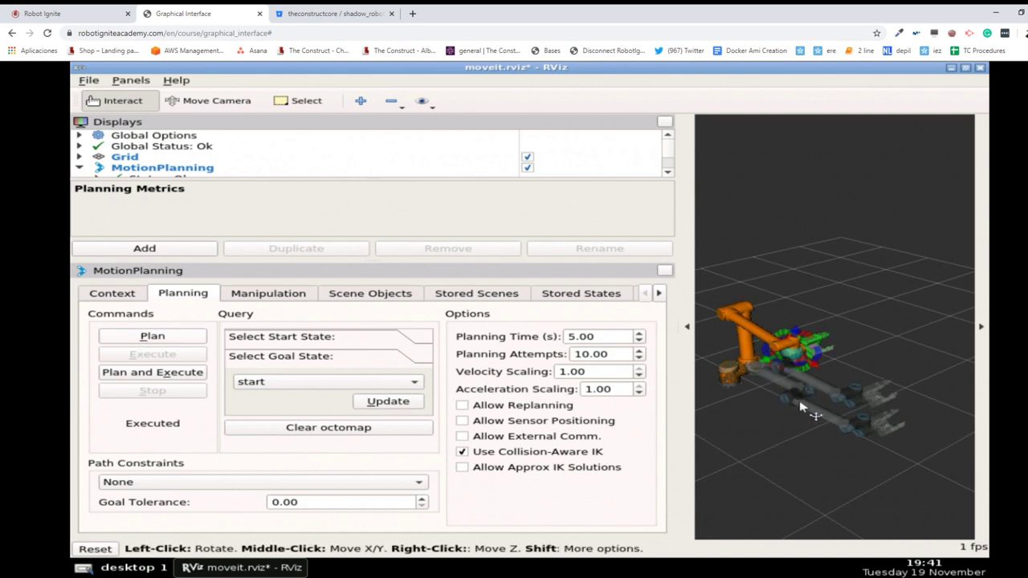
- Return to the course page, orbiting the Gazebo arm and checking RViz along the way
left_click(71, 13)
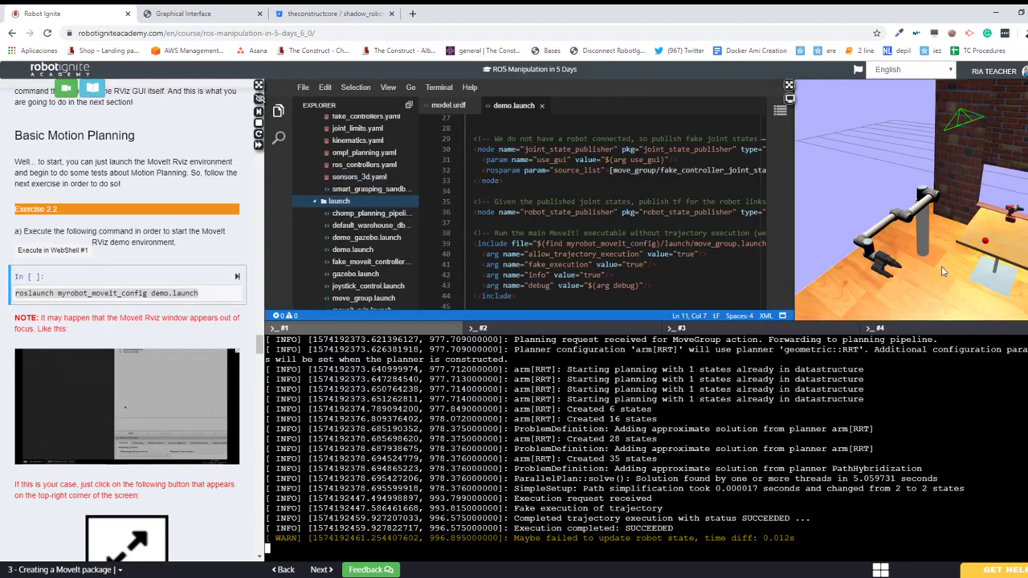
middle_click_drag(941, 268, 921, 274)
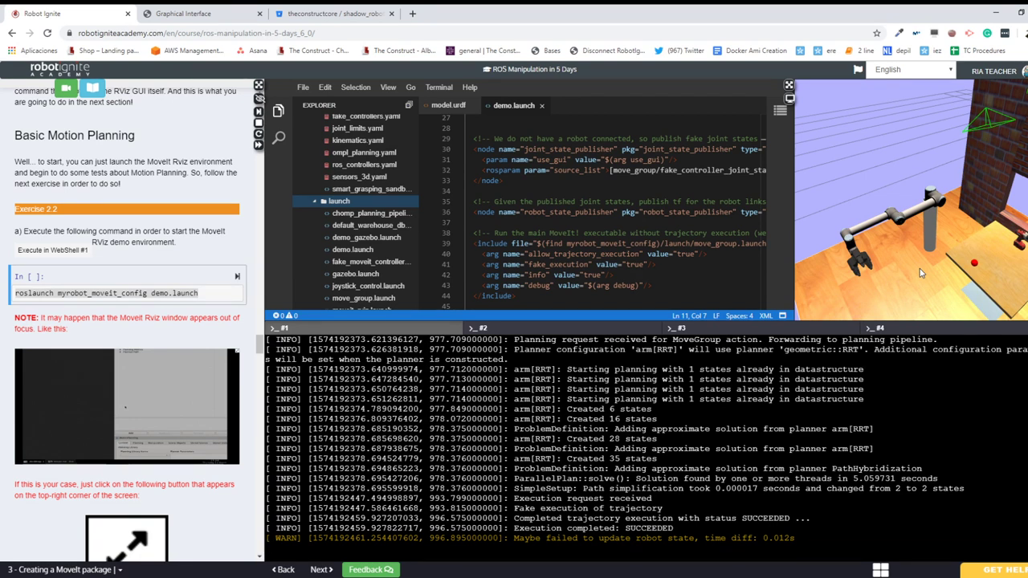
left_click(197, 13)
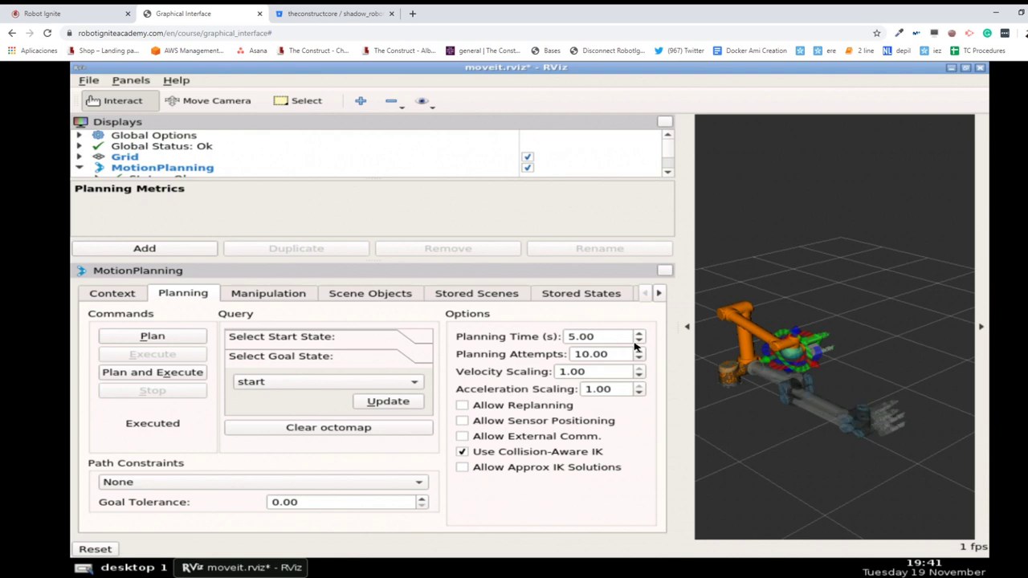
left_click(38, 16)
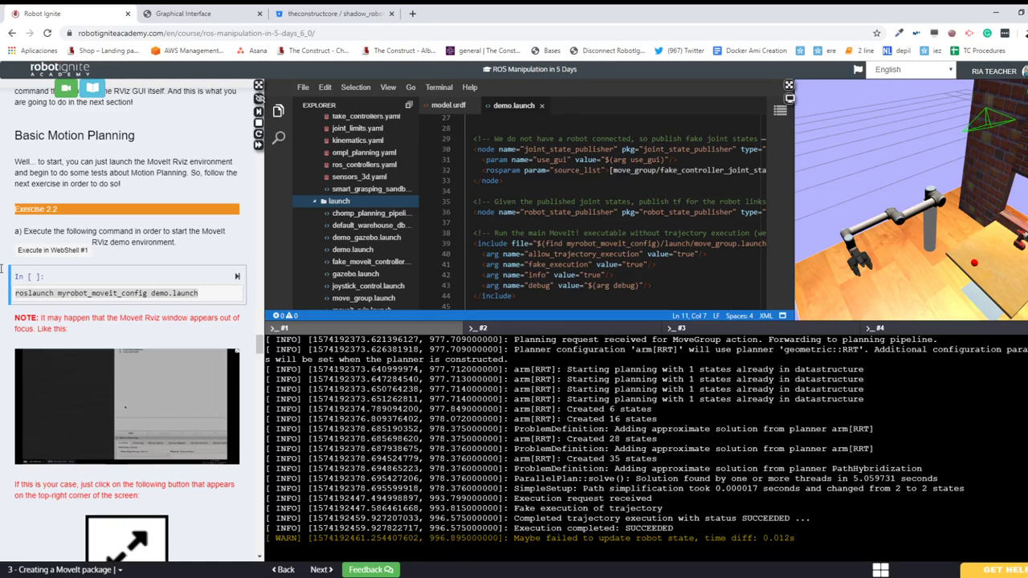
- Stop the running MoveIt demo with Ctrl+C and get a fresh shell prompt
scroll(53, 429, "down", 2)
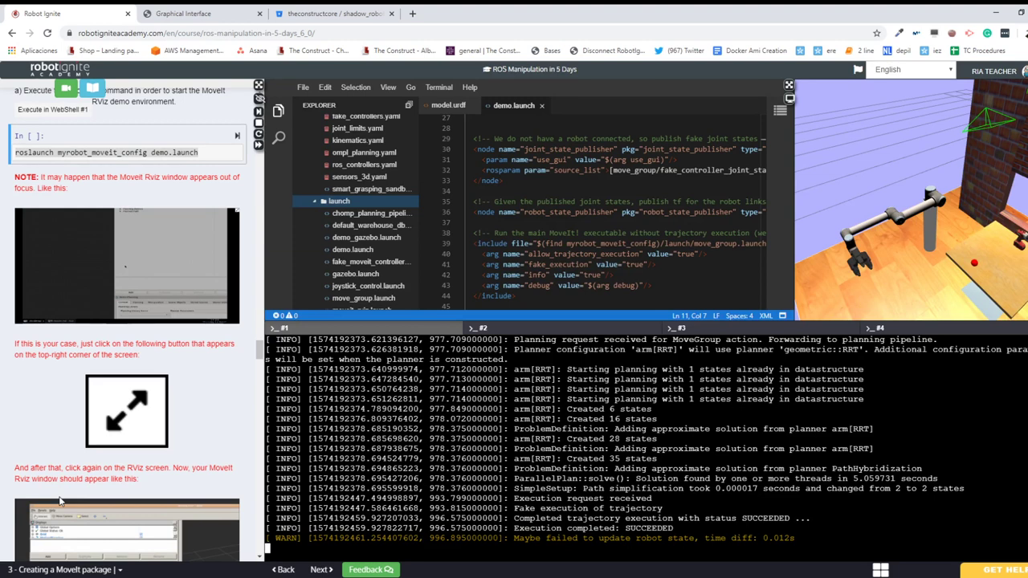
scroll(61, 501, "down", 2)
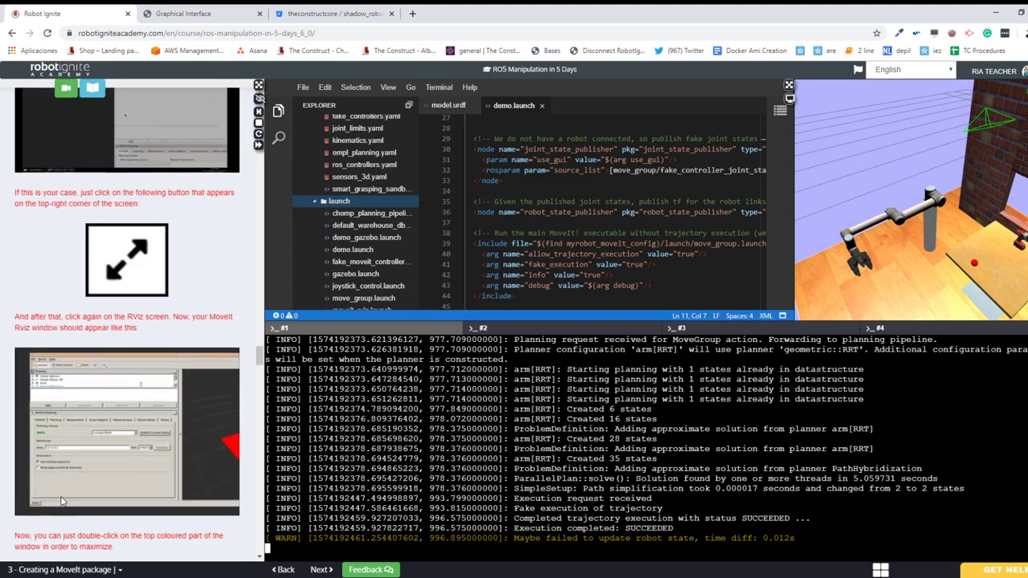
scroll(62, 501, "down", 3)
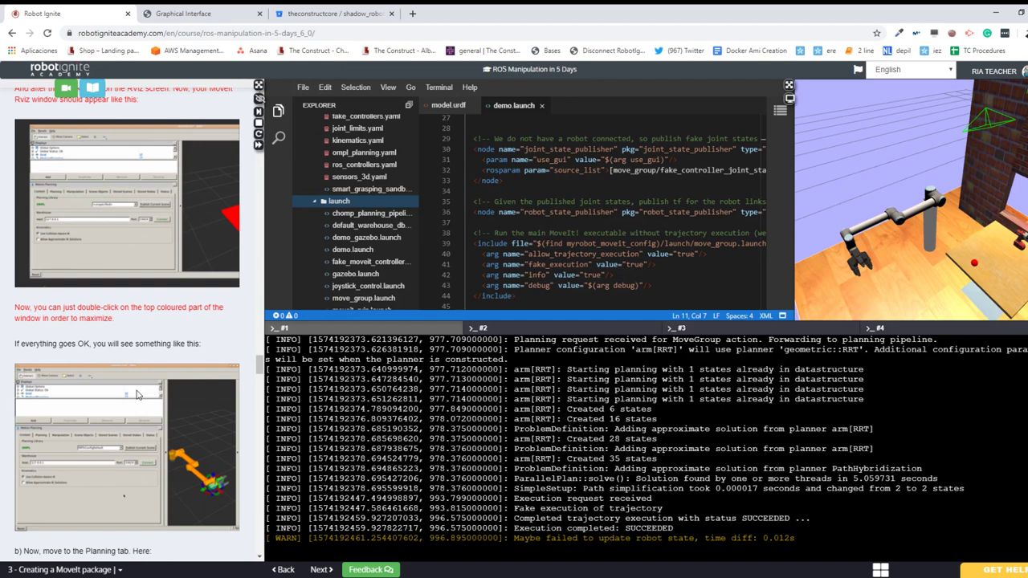
scroll(136, 393, "down", 2)
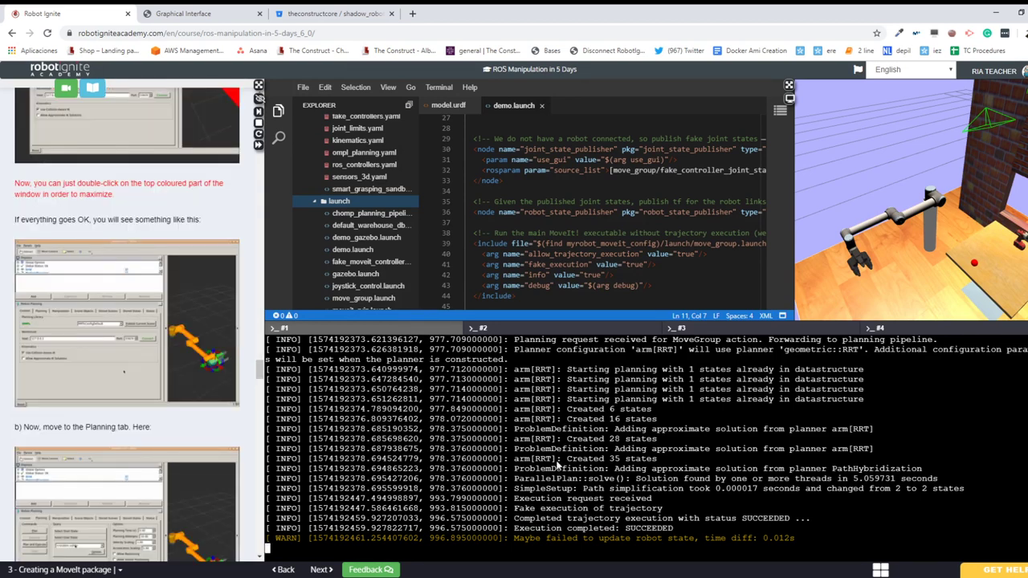
key("ctrl+c")
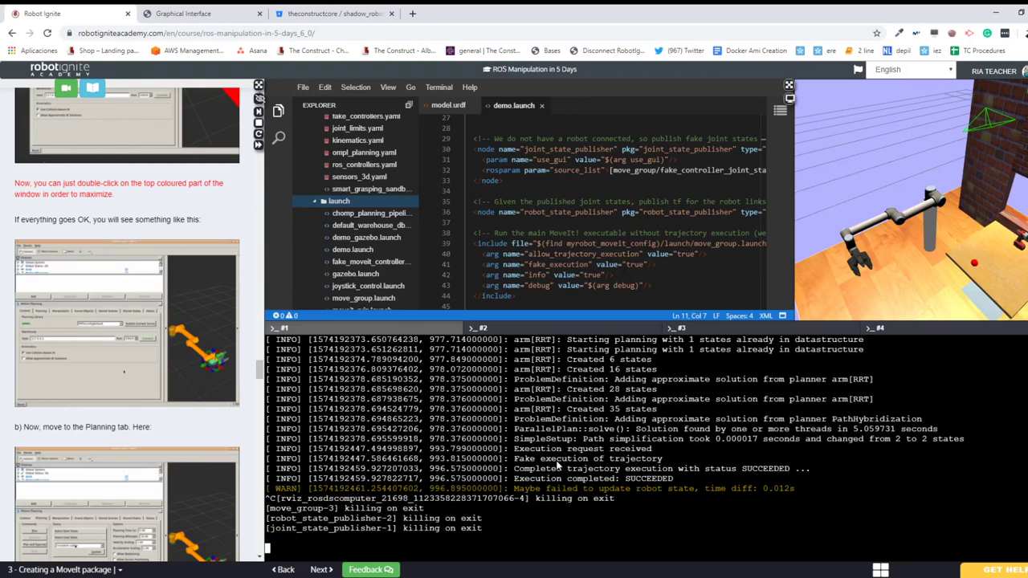
key("Return")
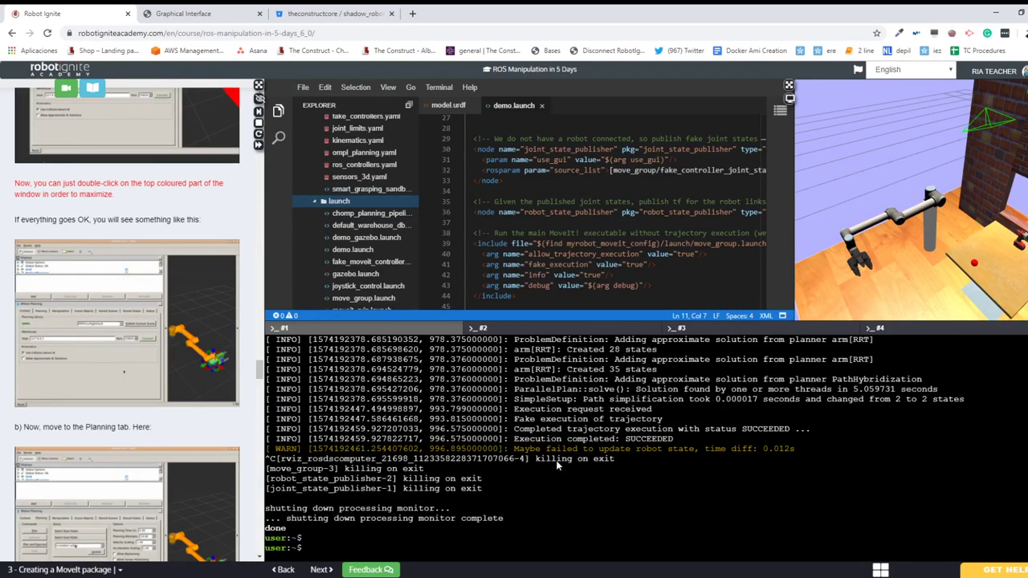
- Scroll further down the tutorial toward the next exercise
scroll(66, 356, "down", 2)
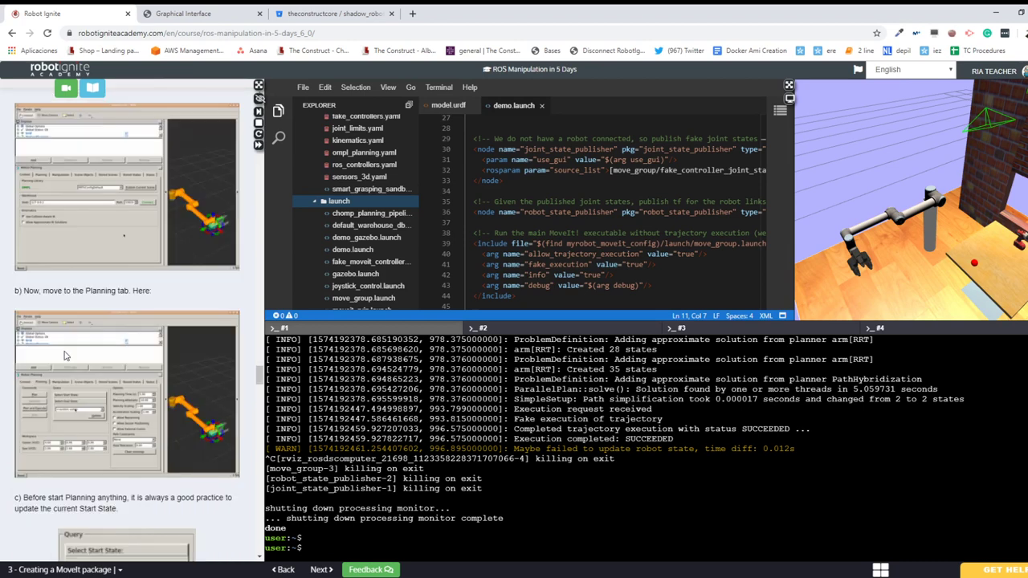
scroll(66, 356, "down", 1)
scroll(66, 356, "down", 1)
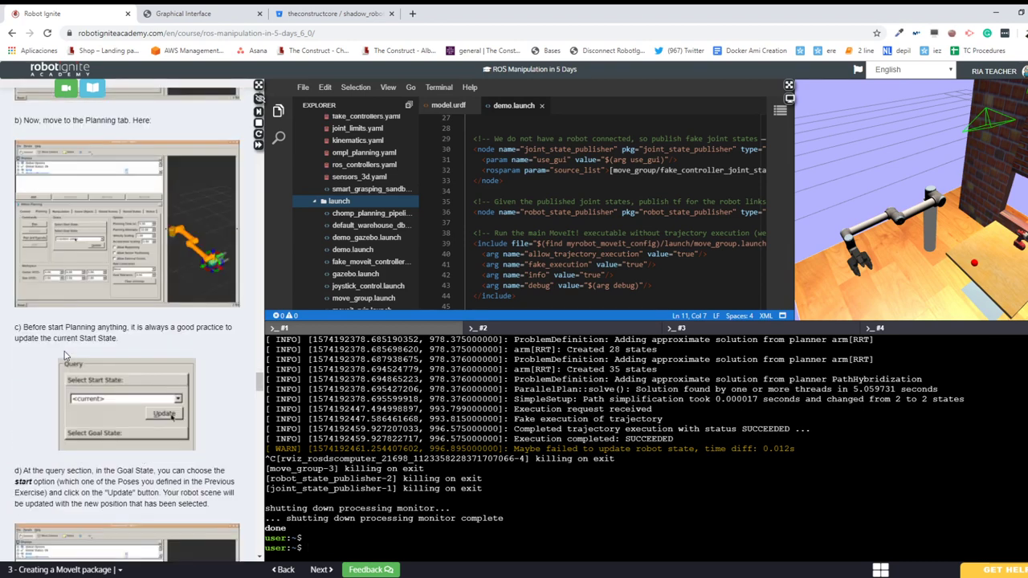
scroll(66, 356, "down", 1)
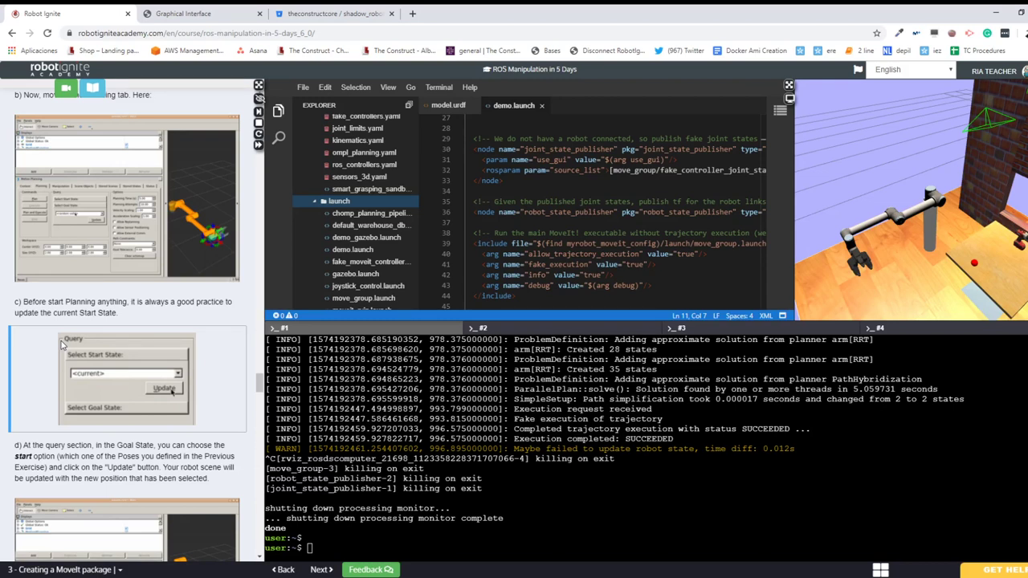
scroll(61, 344, "down", 1)
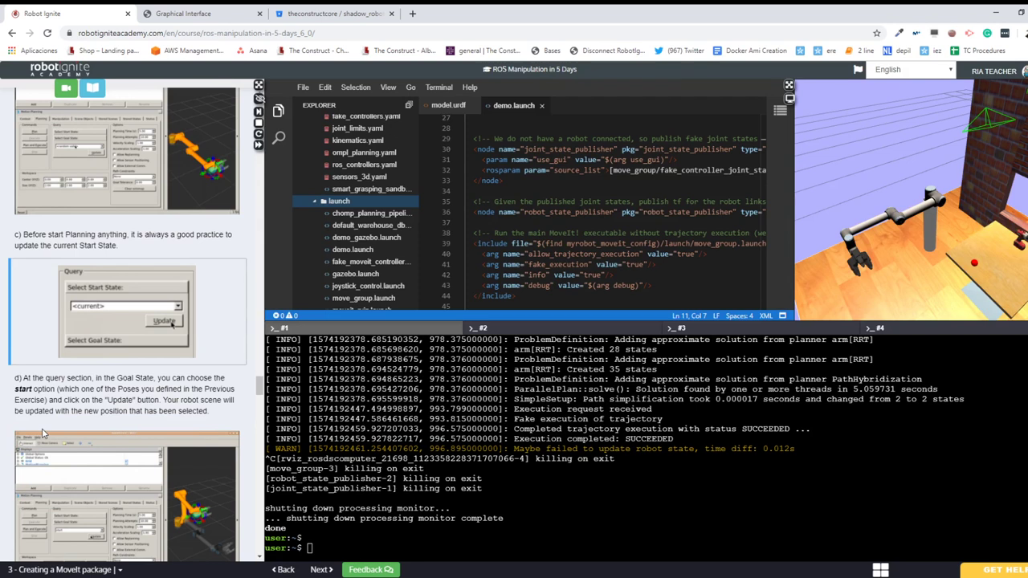
scroll(72, 436, "down", 1)
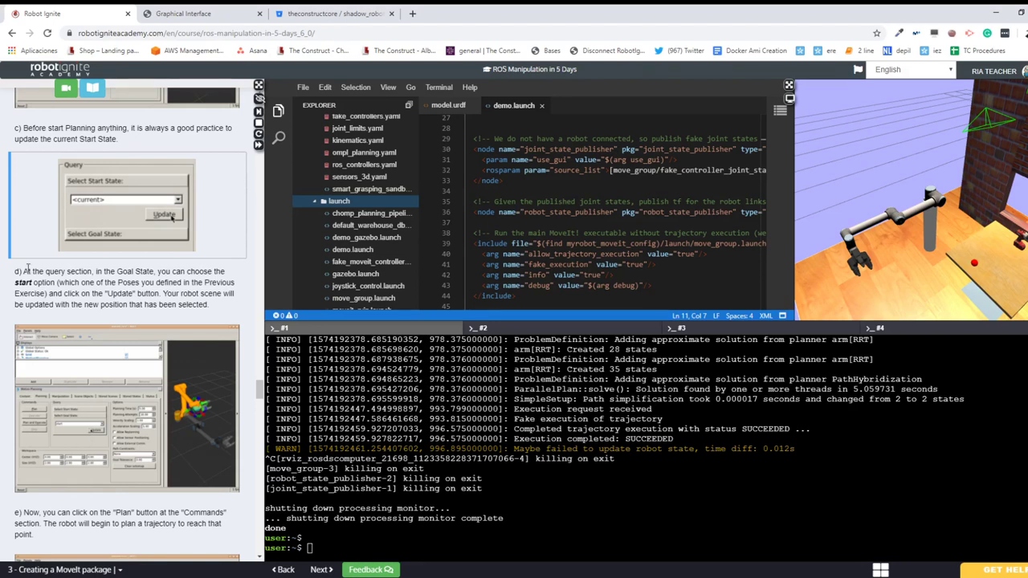
scroll(27, 271, "down", 1)
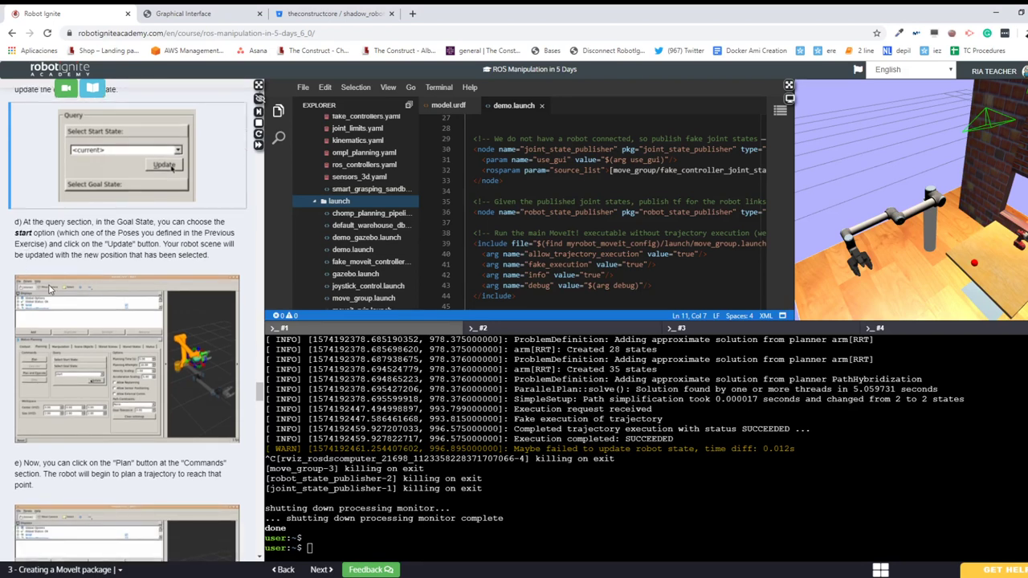
scroll(48, 290, "down", 4)
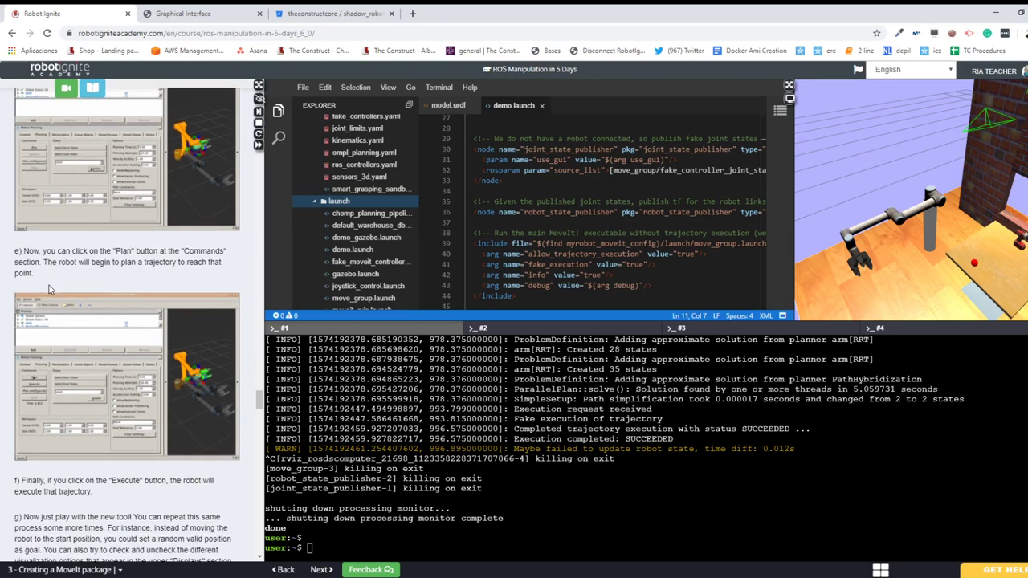
scroll(48, 289, "down", 3)
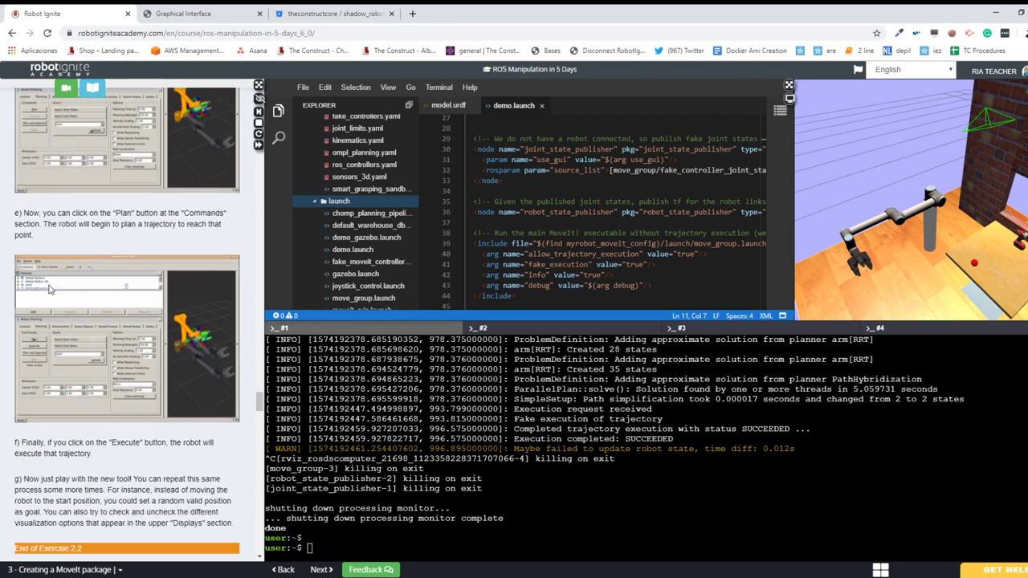
scroll(49, 290, "down", 8)
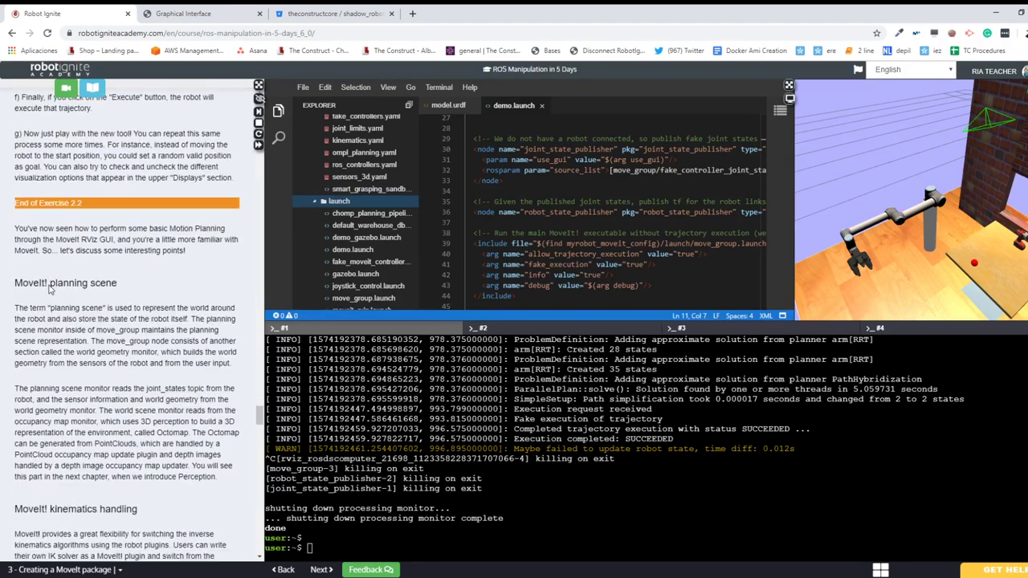
- Scroll to Exercise 2.3 and select the controller_list YAML in its code cell
scroll(49, 285, "down", 9)
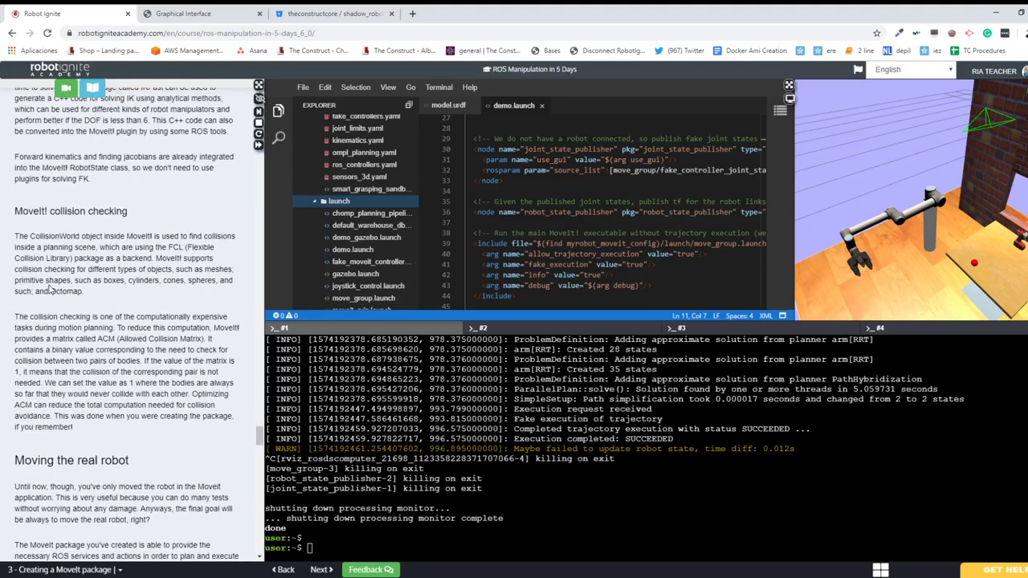
scroll(49, 286, "down", 1)
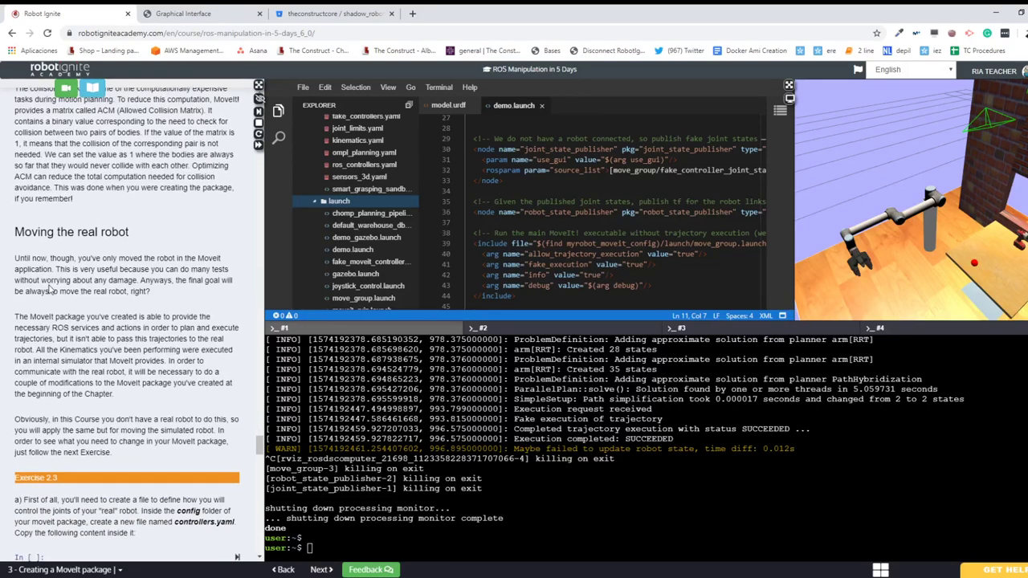
scroll(18, 234, "down", 4)
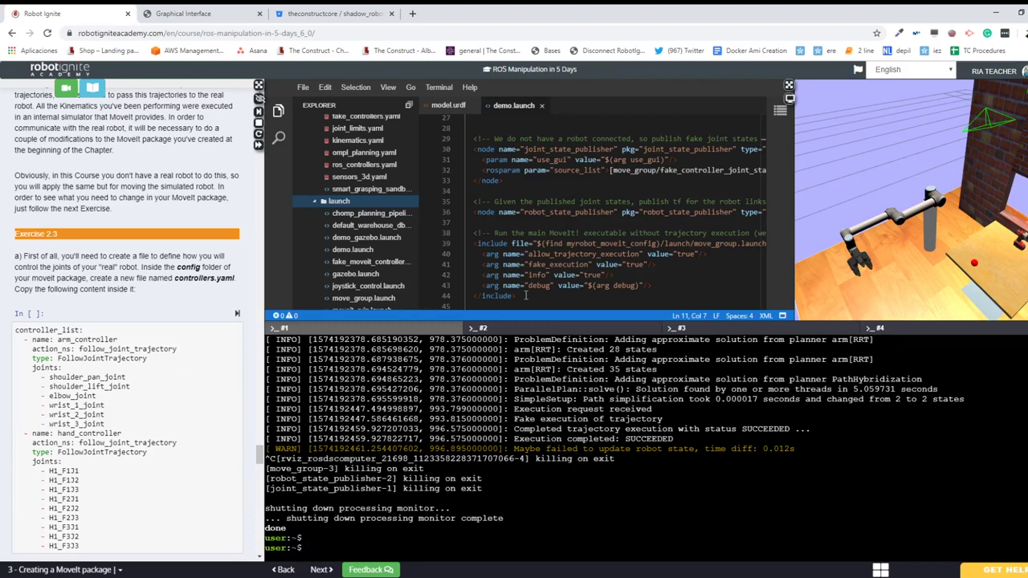
scroll(69, 299, "down", 1)
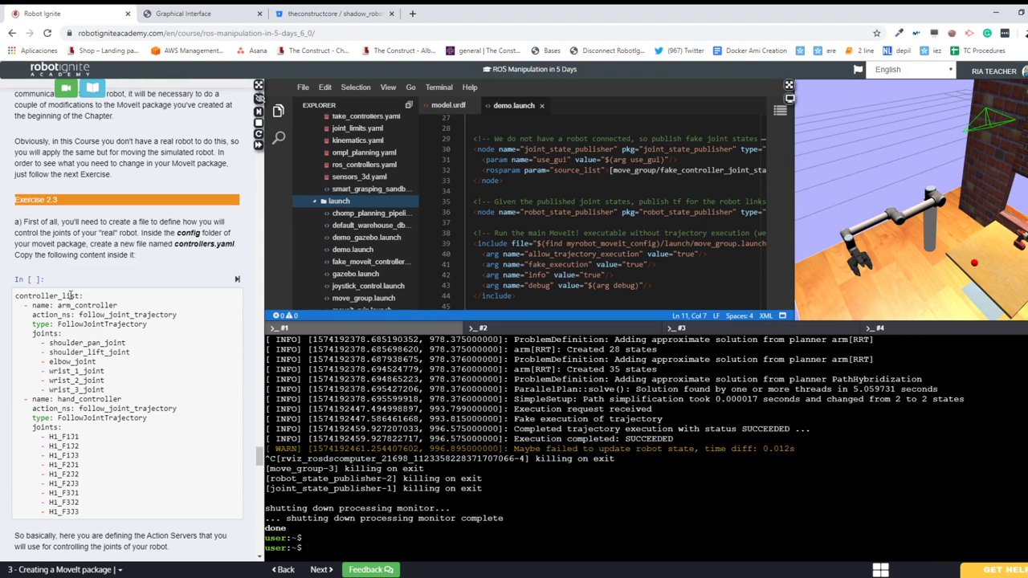
scroll(159, 264, "down", 1)
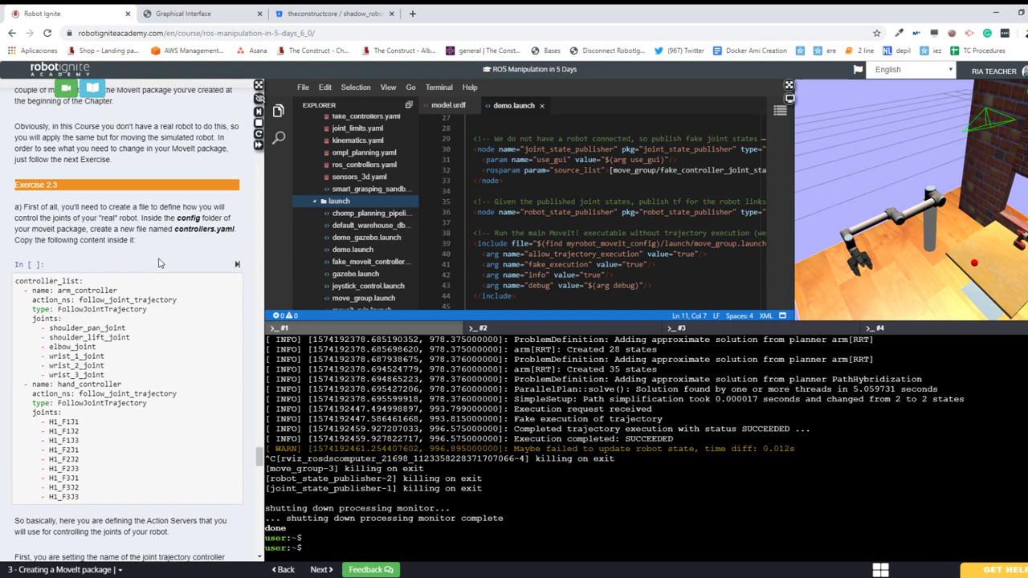
left_click(102, 498)
left_click_drag(81, 499, 3, 271)
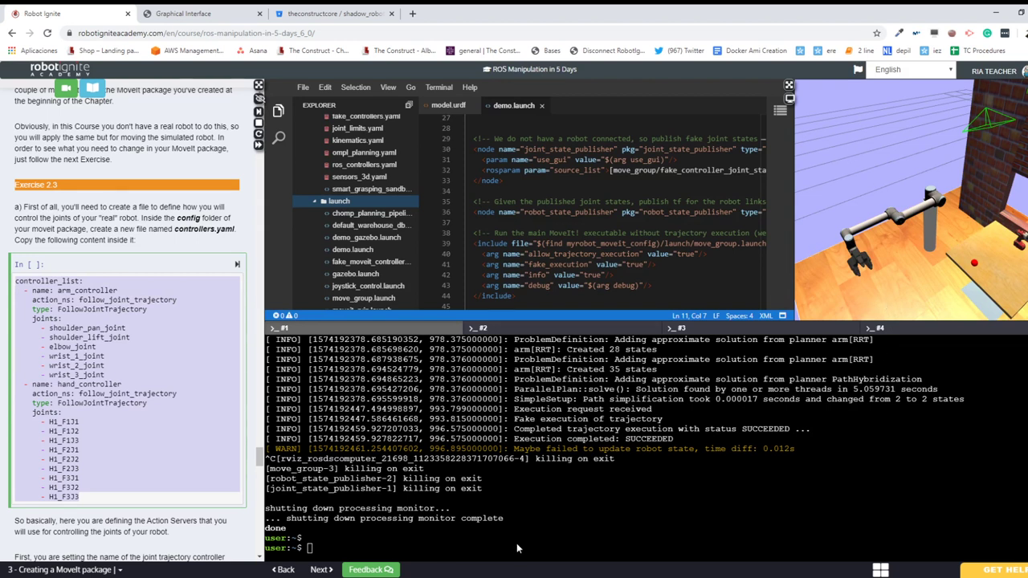
left_click(141, 491)
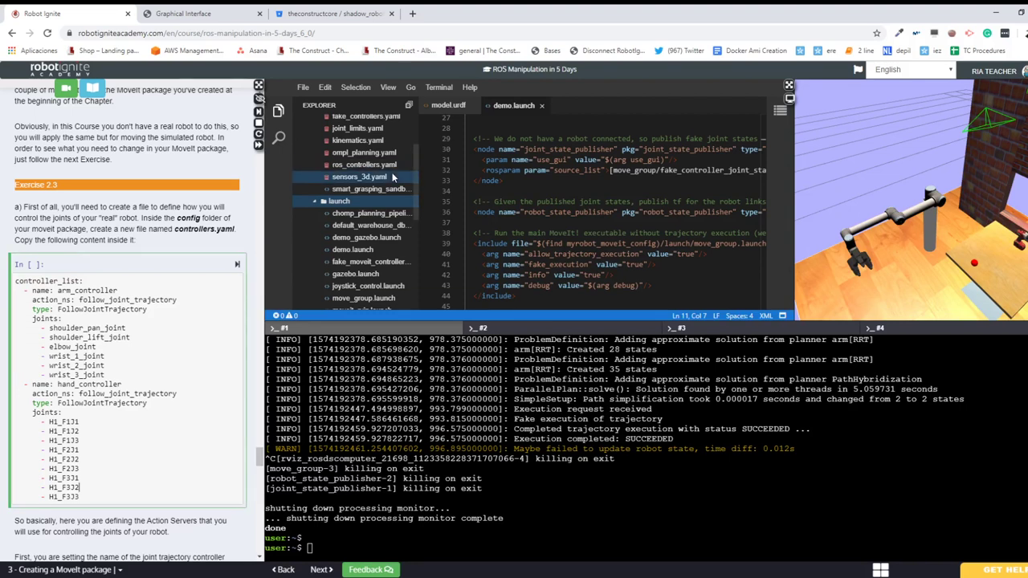
scroll(393, 174, "up", 2)
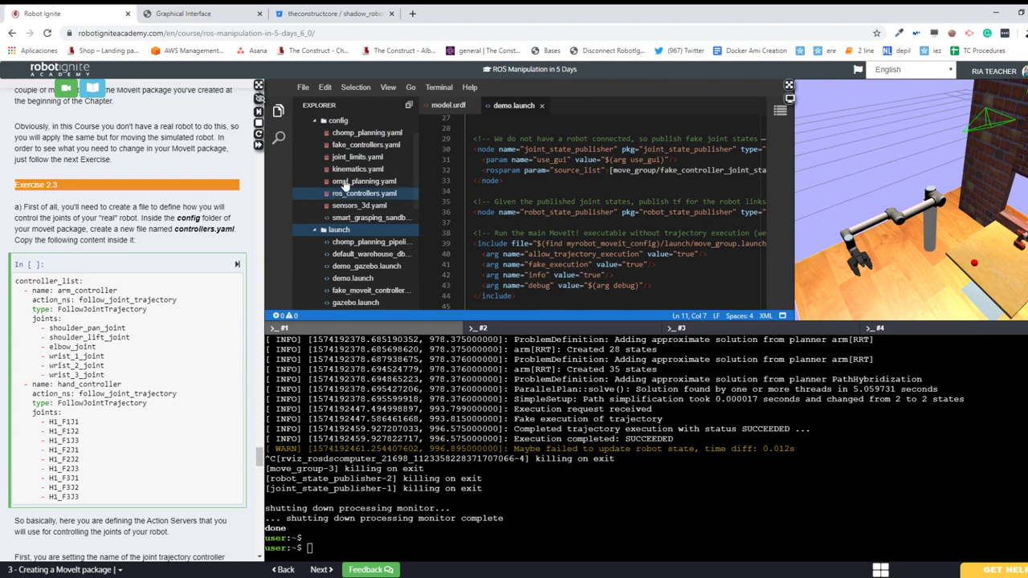
- Create a new file named controllers.yaml in the MoveIt package's config folder
scroll(357, 153, "up", 1)
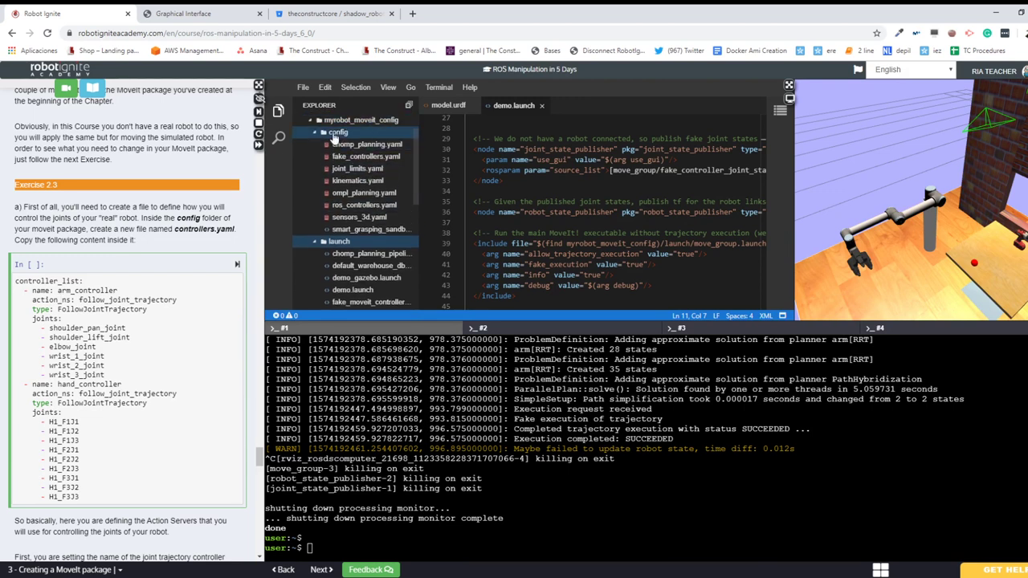
left_click(334, 135)
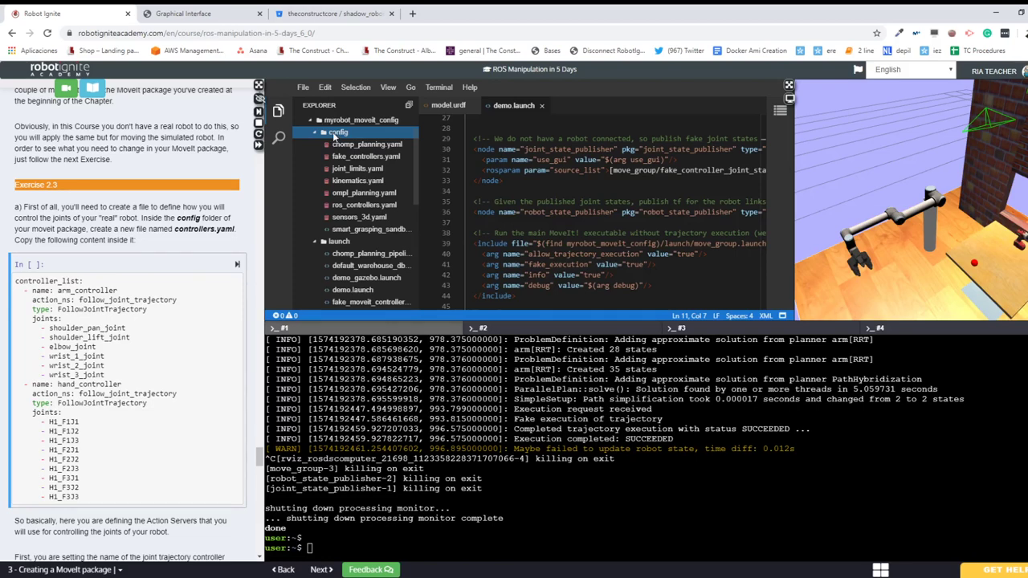
right_click(334, 135)
left_click(385, 86)
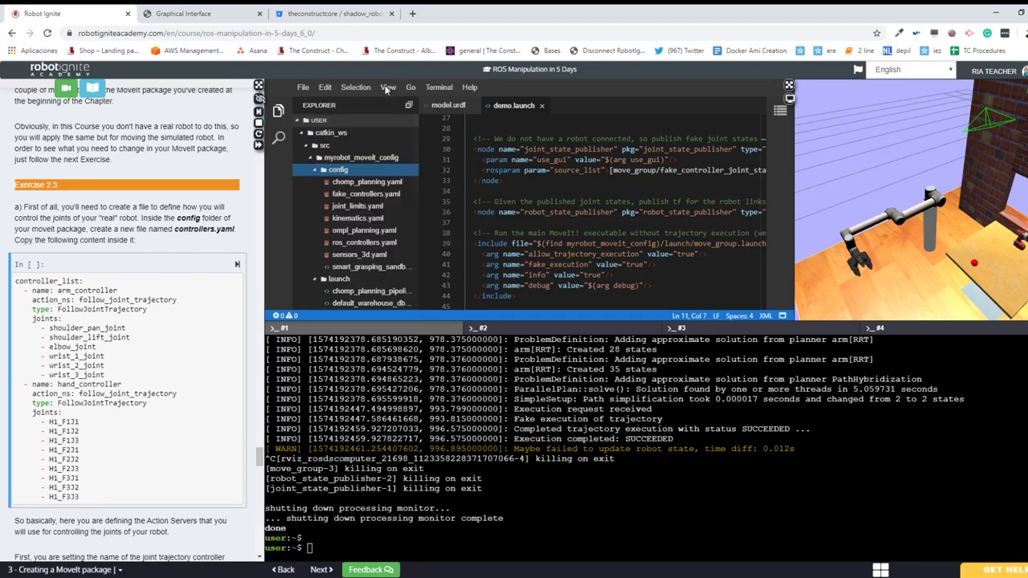
type("co")
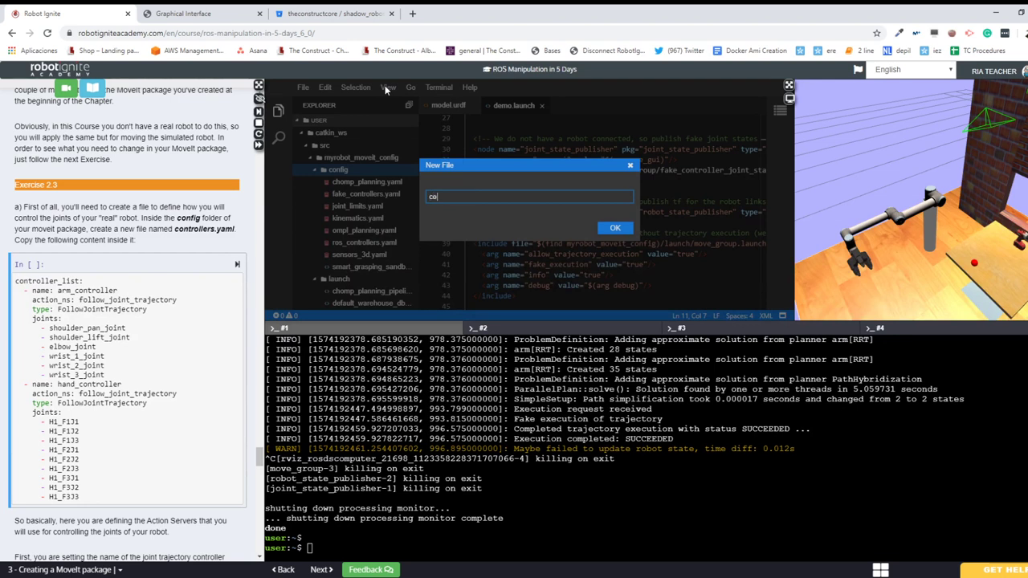
type("ntrollers.yaml")
key("Return")
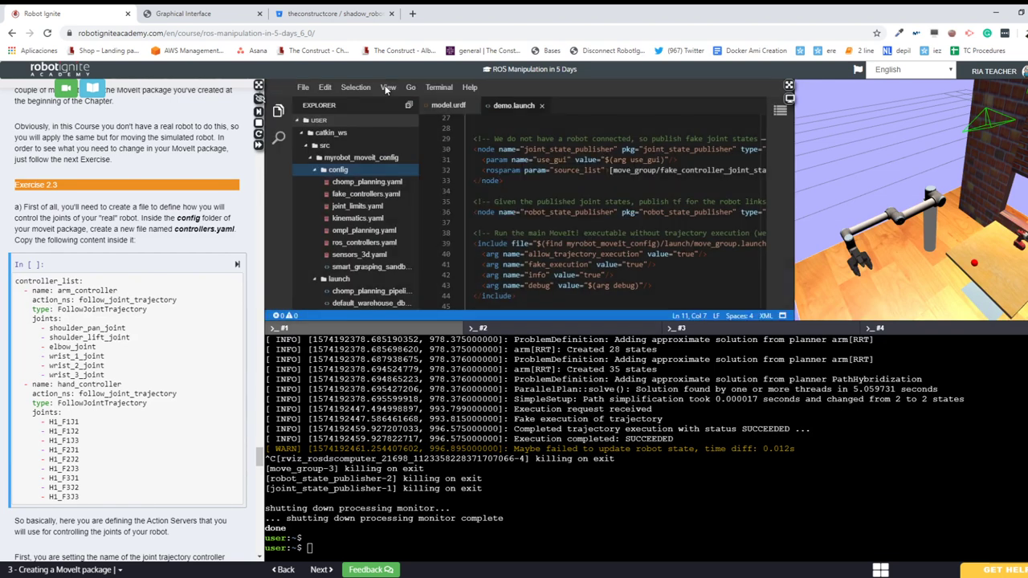
- Copy the arm_controller and hand_controller controller_list YAML from the notebook into controllers.yaml
left_click(16, 280)
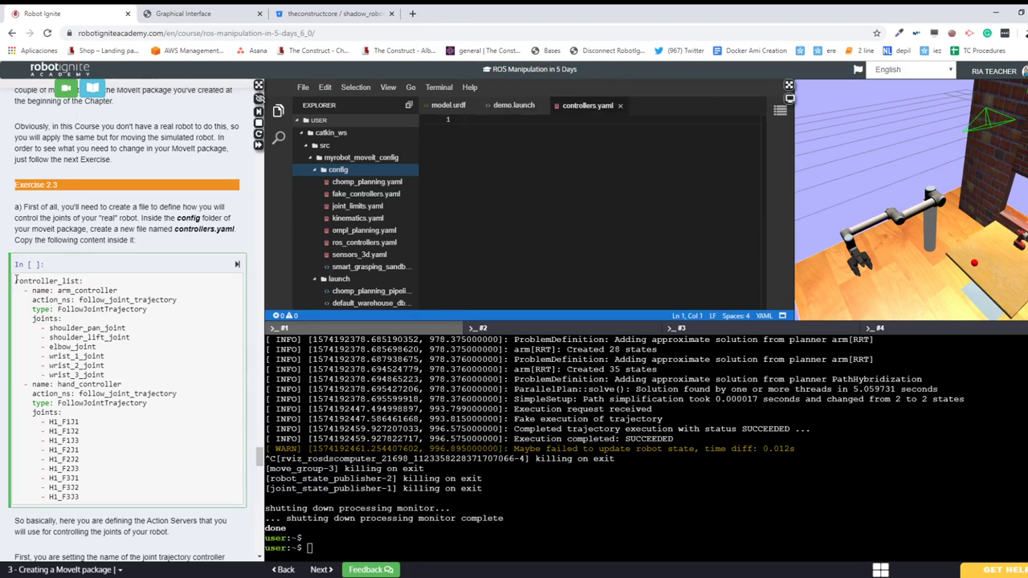
key("shift+Down")
key("shift+Down")
key("shift+Down")
key("shift+Down")
key("shift+Down")
key("shift+Down")
key("shift+Down")
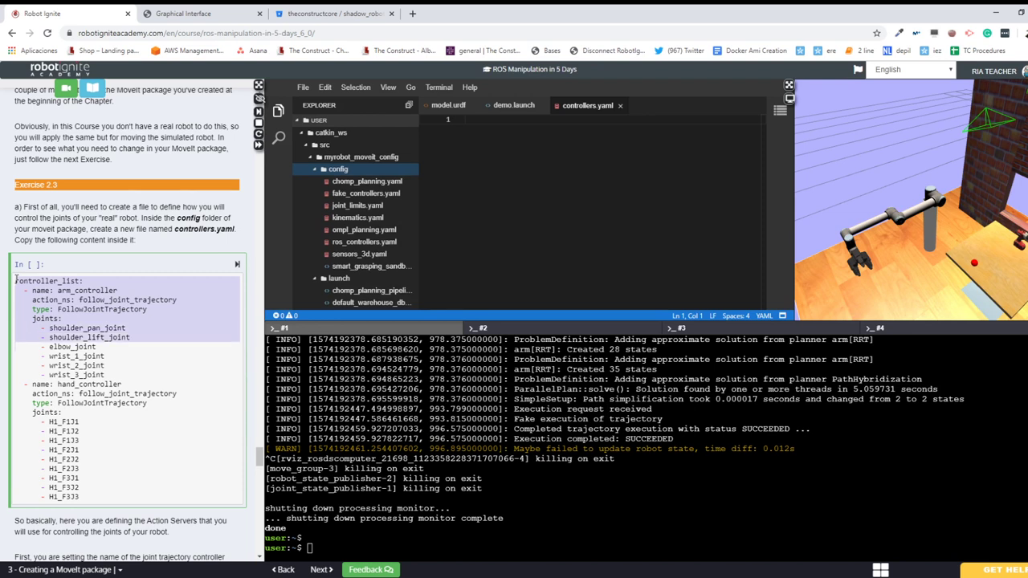
key("shift+Down")
key("shift+Down")
key("shift+Down")
key("shift+Down")
key("shift+Down")
key("shift+Down")
key("shift+Down")
key("shift+Down")
key("shift+Down")
key("shift+Down")
key("shift+Down")
key("shift+Down")
key("shift+Down")
key("shift+Down")
key("shift+Down")
key("shift+Down")
key("shift+Down")
key("ctrl+c")
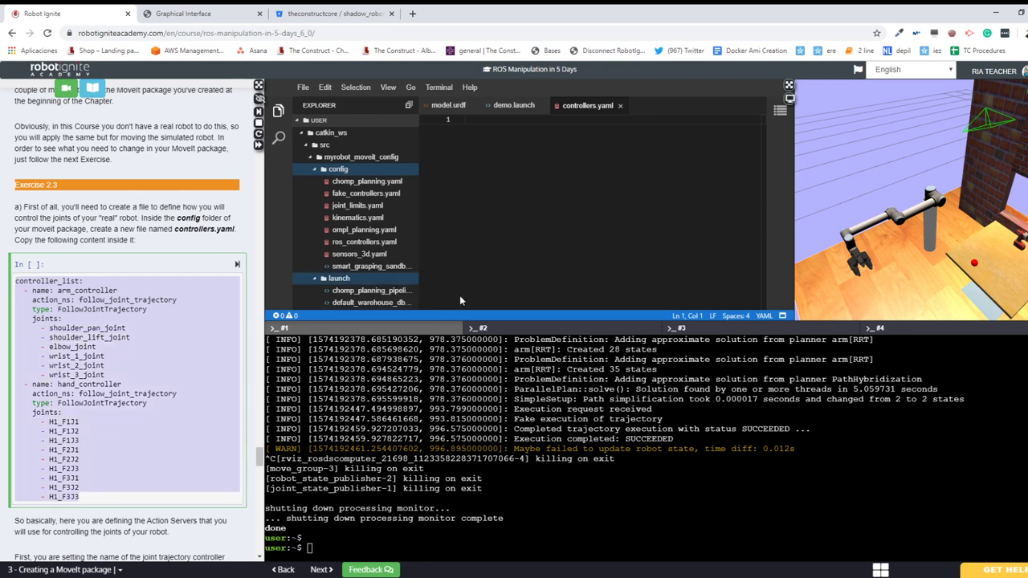
left_click(652, 187)
key("ctrl+v")
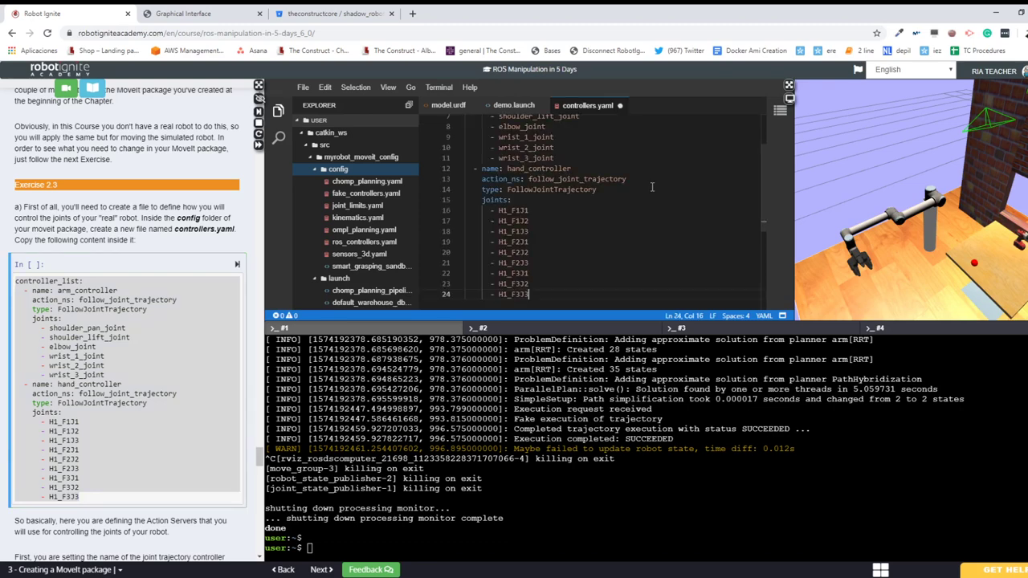
left_click(789, 85)
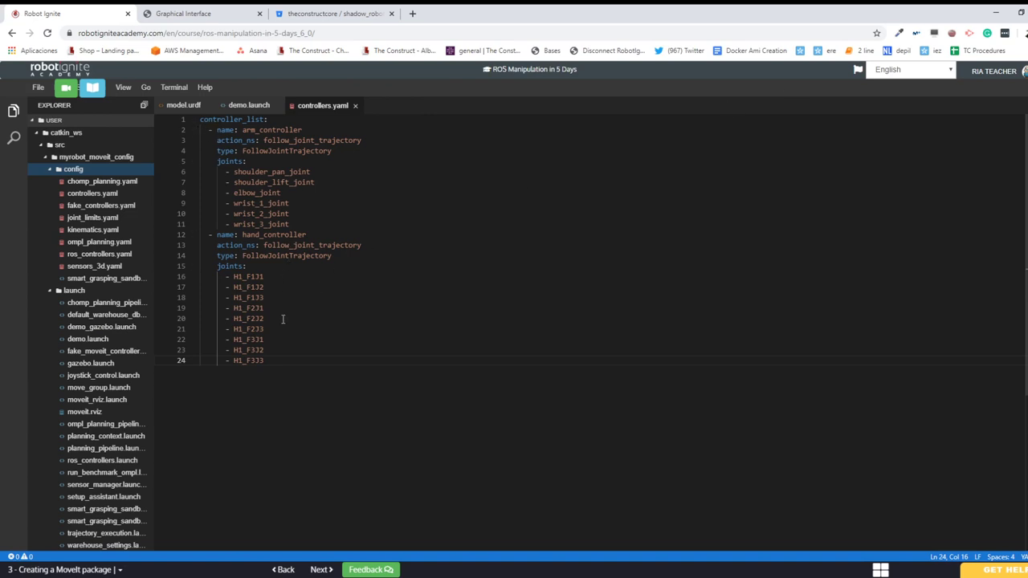
right_click(292, 364)
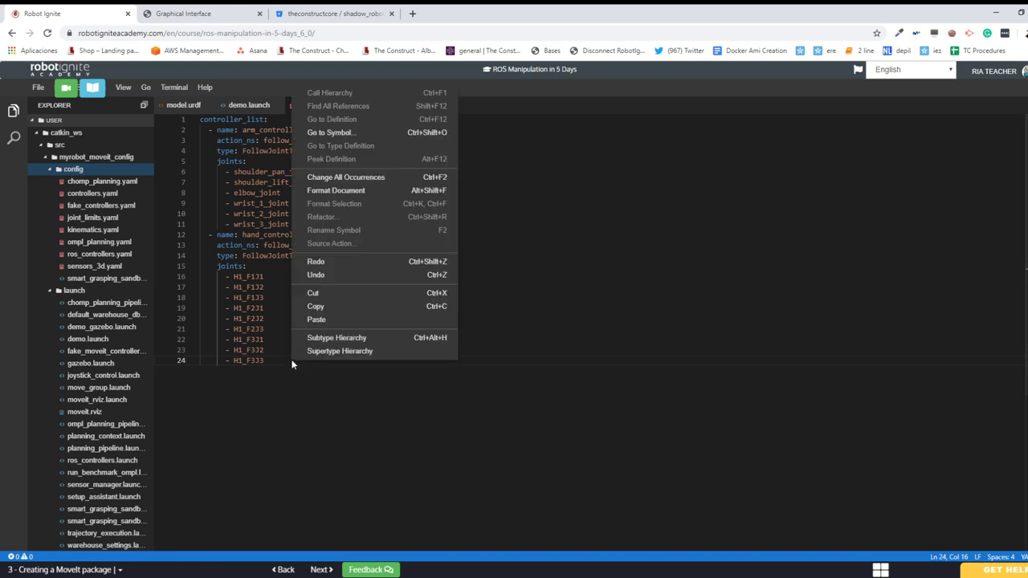
left_click(283, 417)
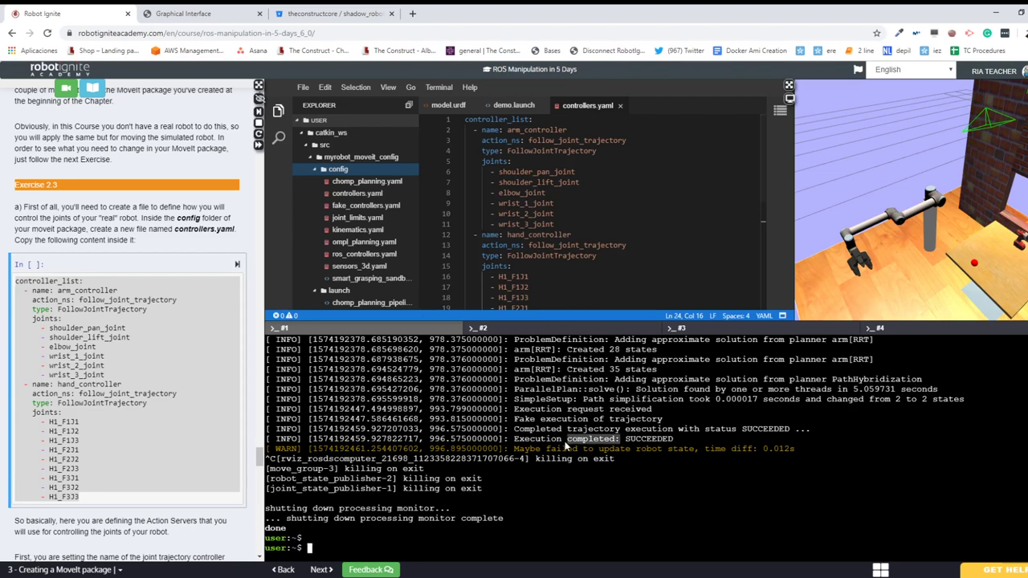
key("Return")
key("Return")
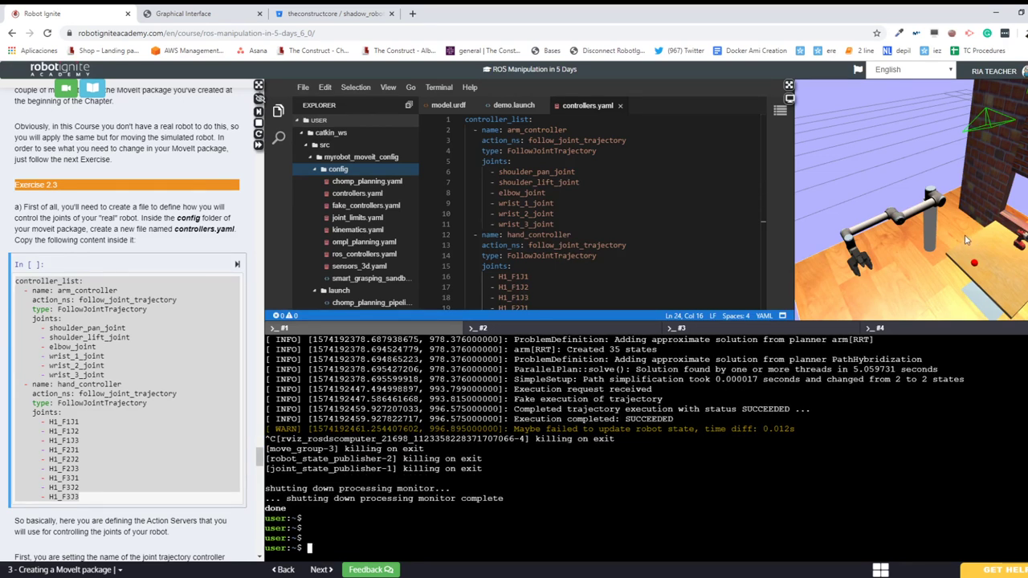
- Run rostopic list in terminal #1 to show active topics, including hand_controller ones
scroll(904, 253, "down", 4)
mouse_move(912, 245)
middle_mouse_down()
mouse_move(933, 208)
mouse_move(897, 240)
middle_mouse_up()
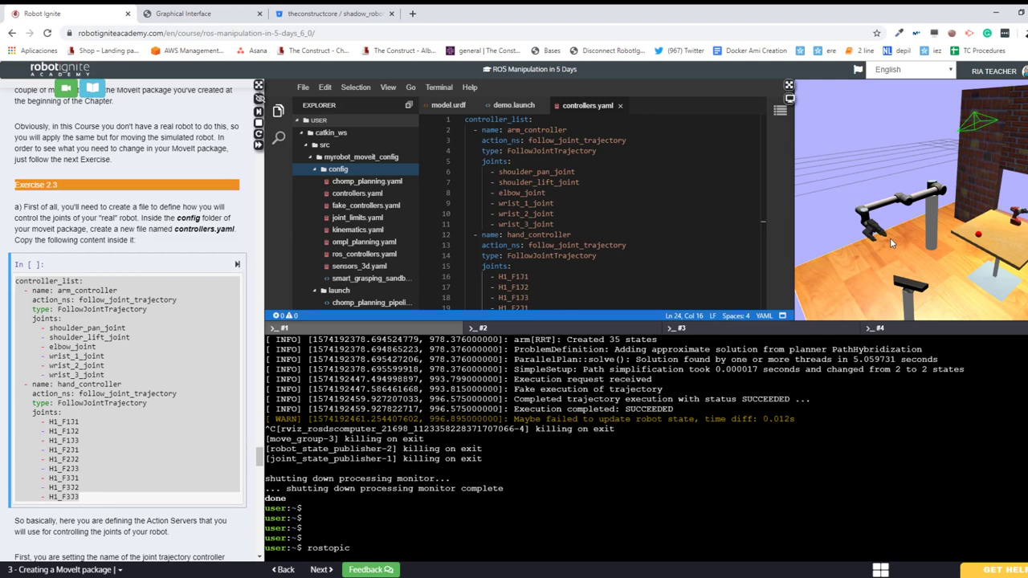
type("list")
key("Return")
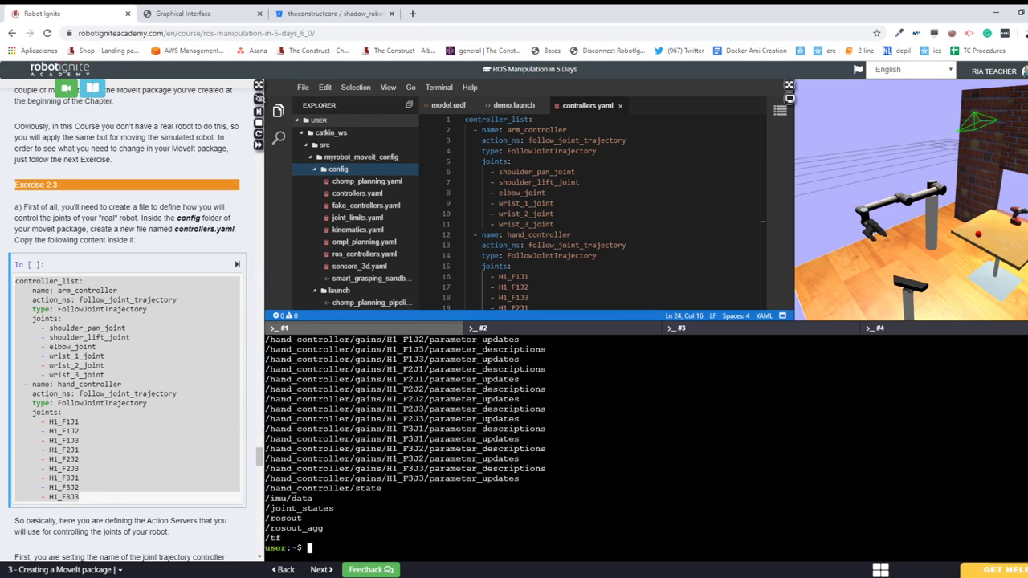
left_click(789, 84)
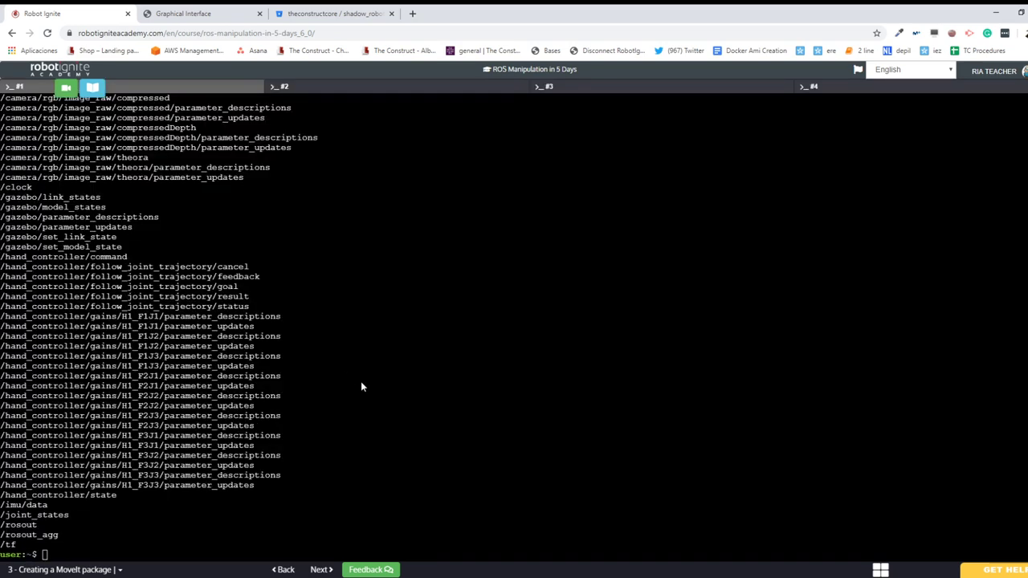
scroll(360, 384, "up", 3)
scroll(361, 387, "up", 8)
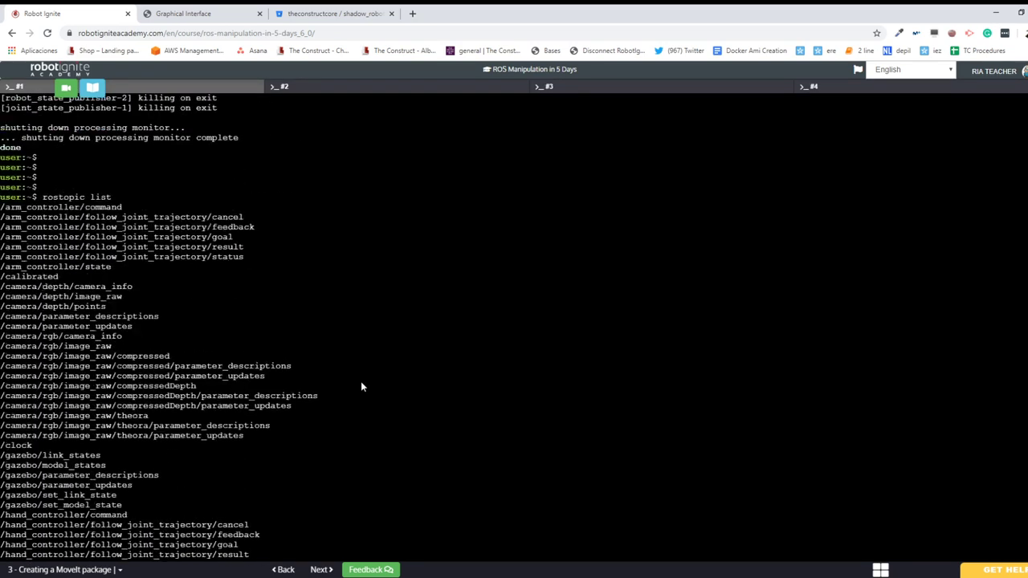
scroll(361, 387, "down", 2)
left_click_drag(2, 289, 149, 417)
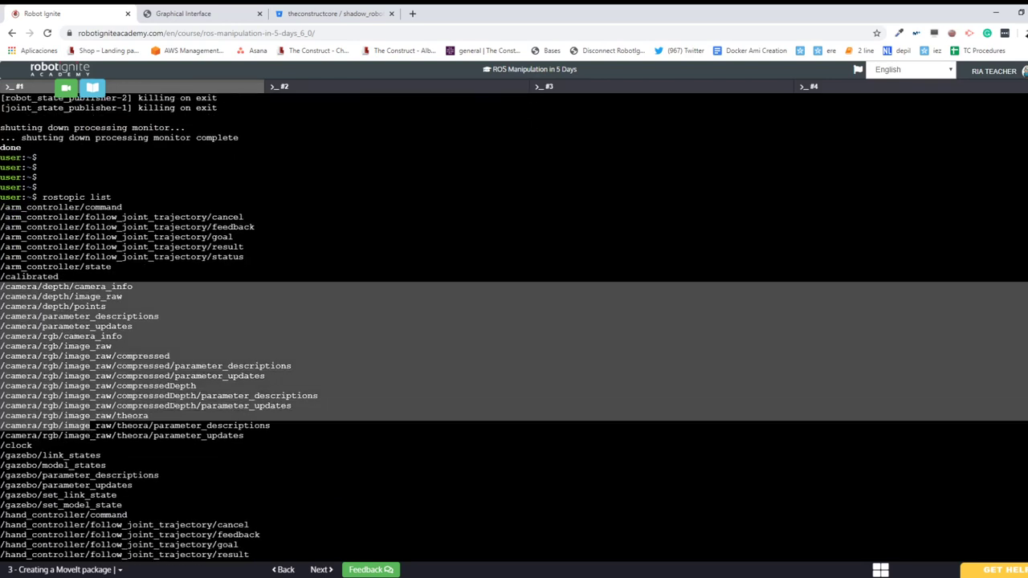
left_click(1016, 86)
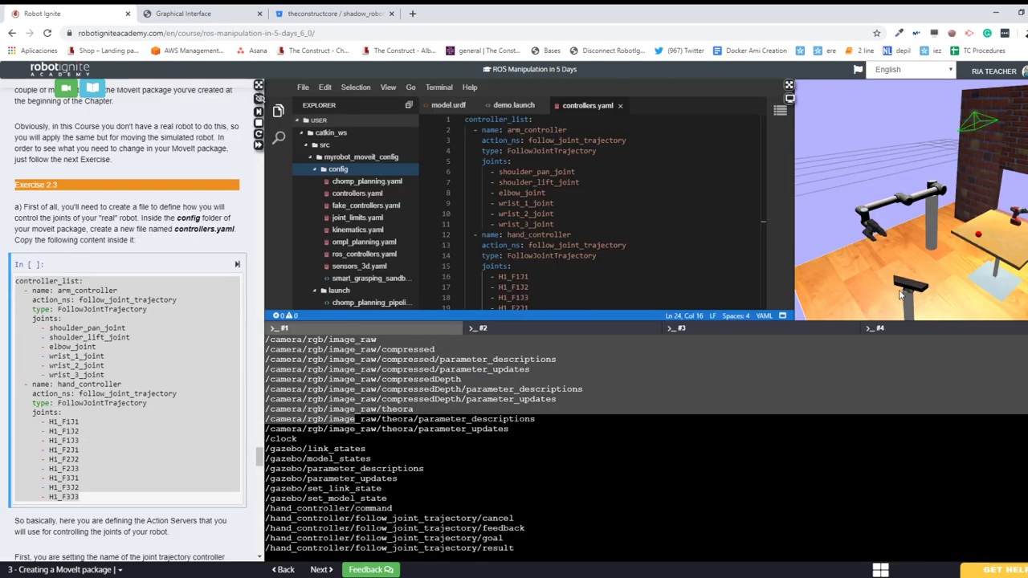
middle_click_drag(900, 295, 978, 177)
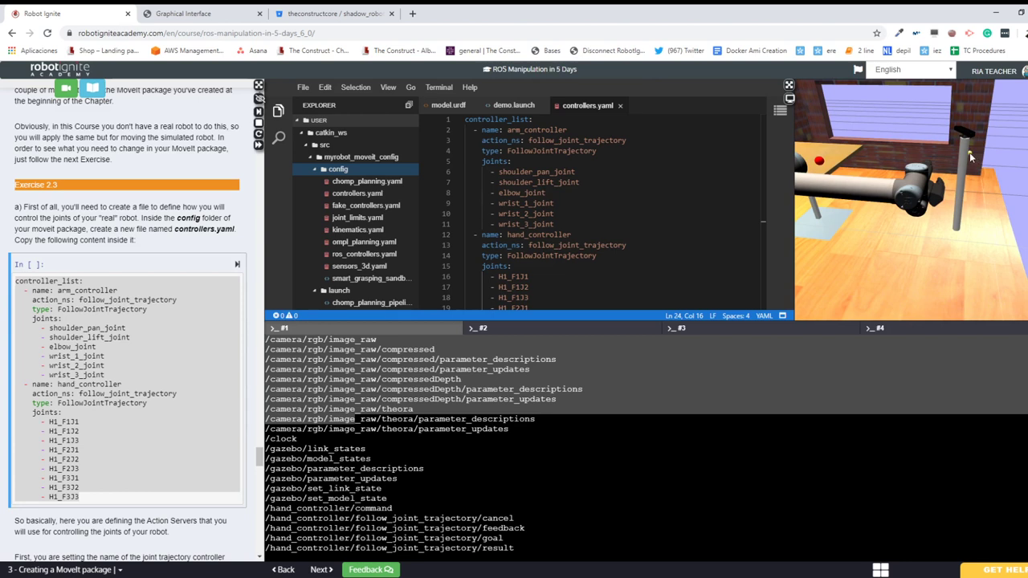
scroll(971, 158, "up", 6)
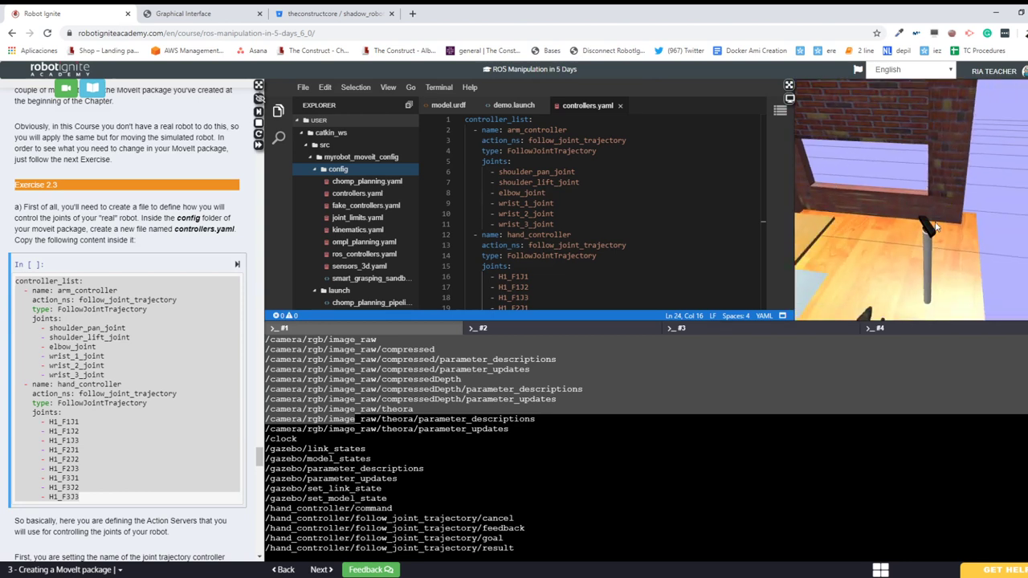
scroll(935, 228, "up", 5)
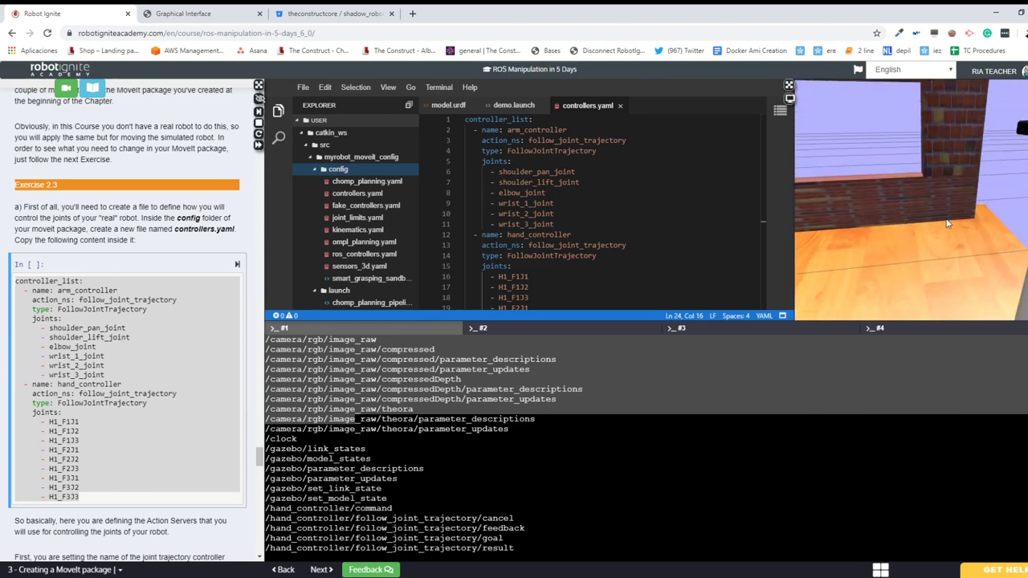
scroll(944, 228, "down", 3)
left_click(687, 415)
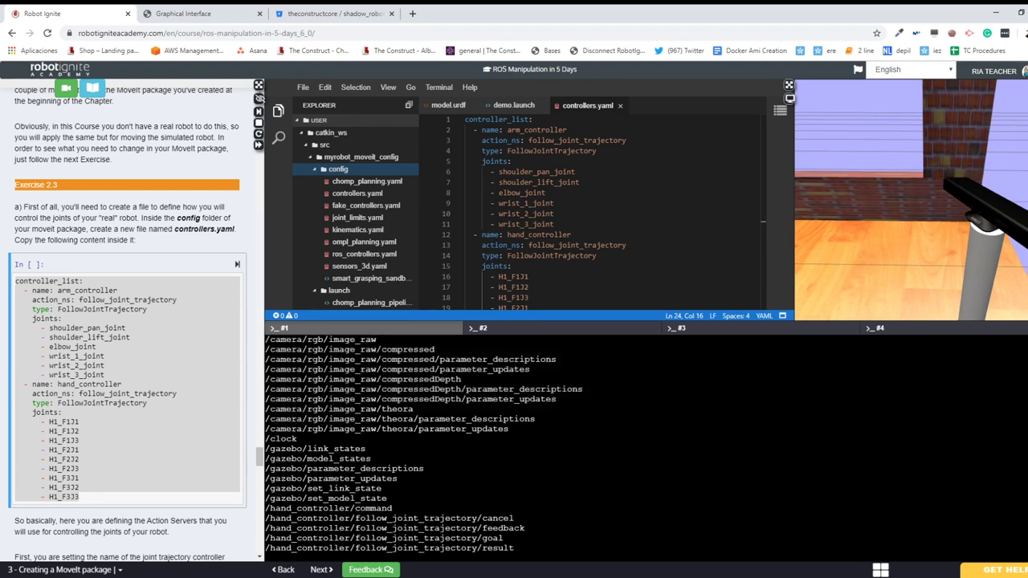
left_click(259, 123)
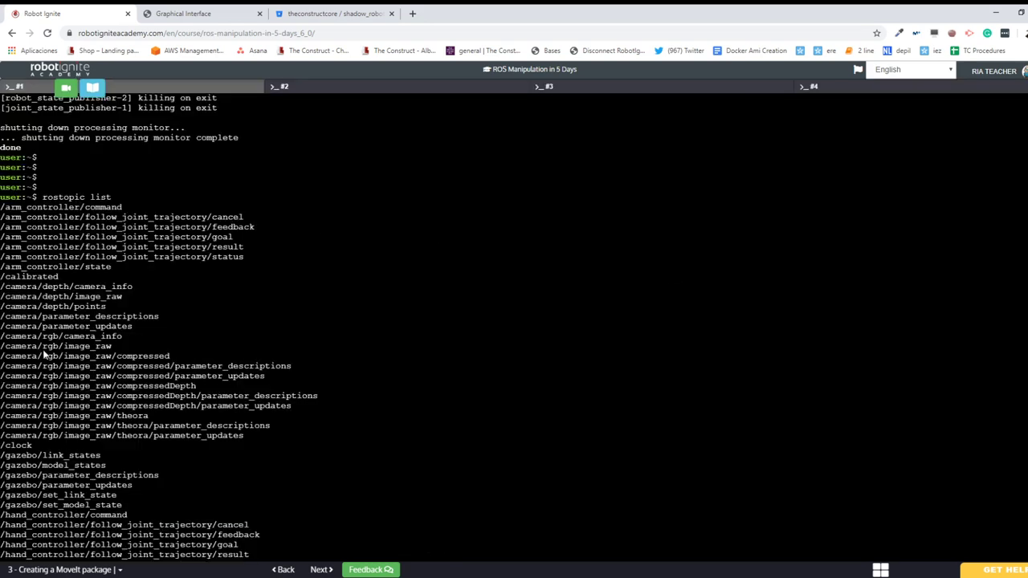
left_click_drag(1, 291, 215, 440)
scroll(216, 440, "down", 5)
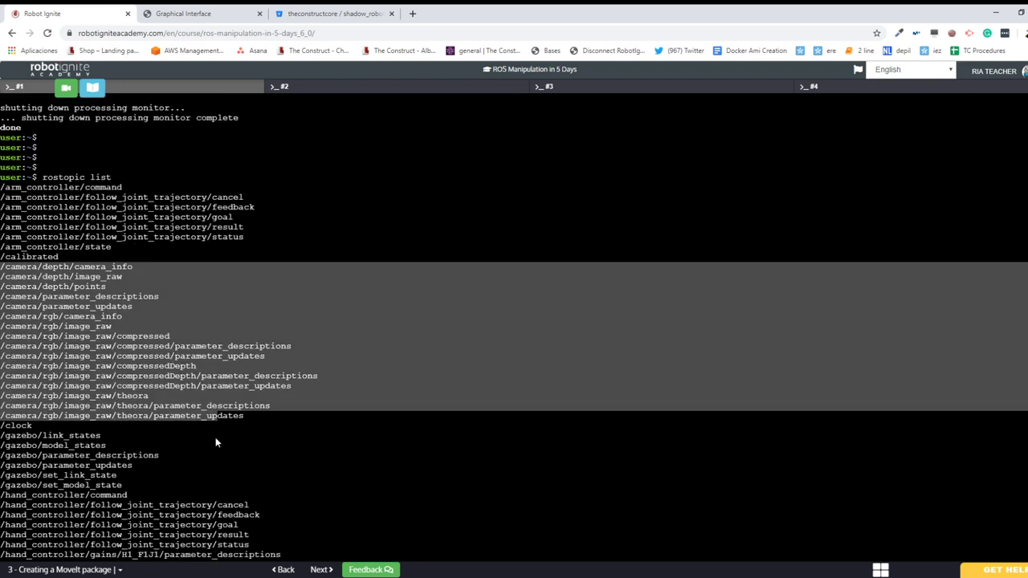
scroll(215, 440, "down", 4)
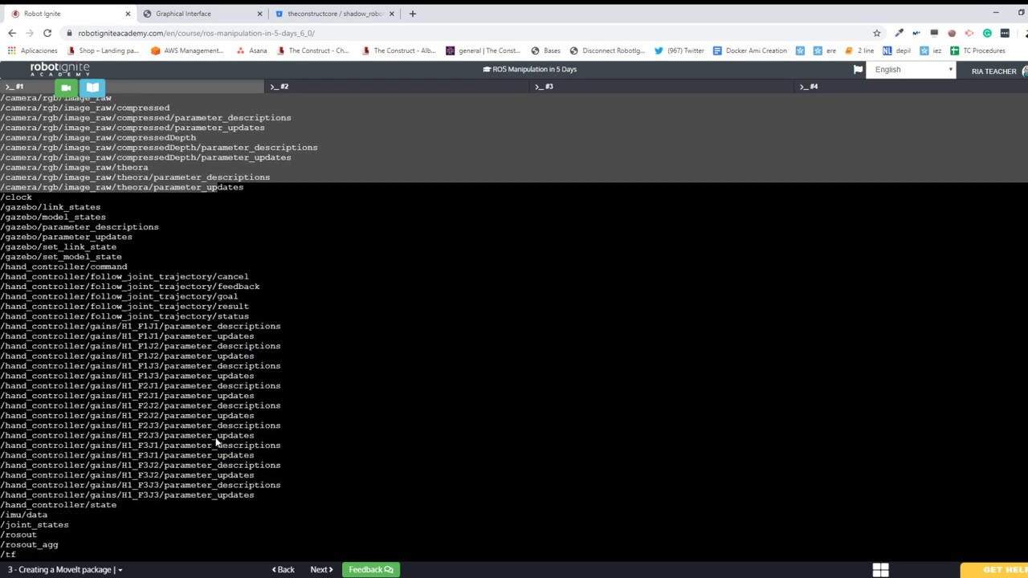
scroll(215, 440, "up", 6)
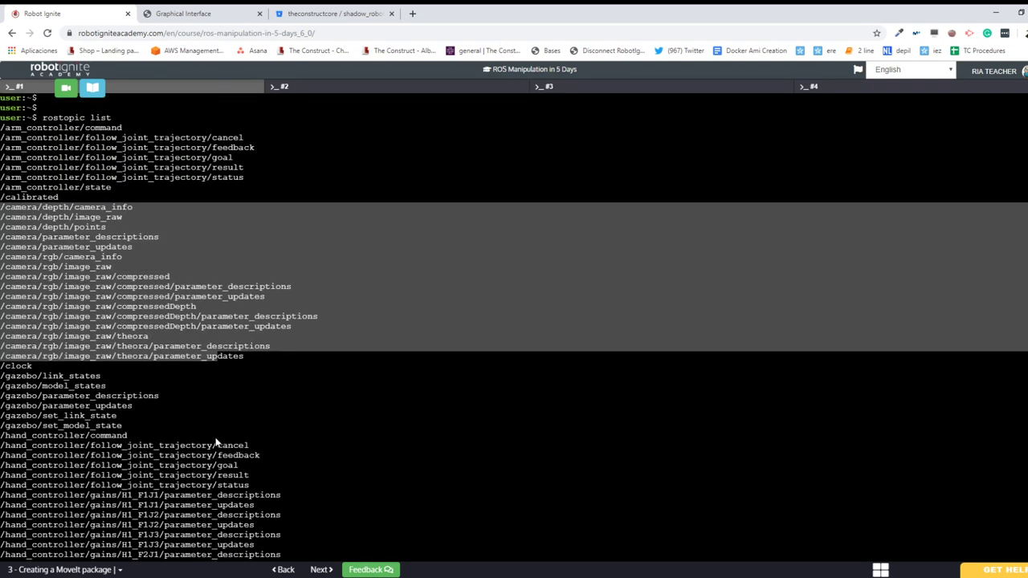
scroll(215, 441, "up", 2)
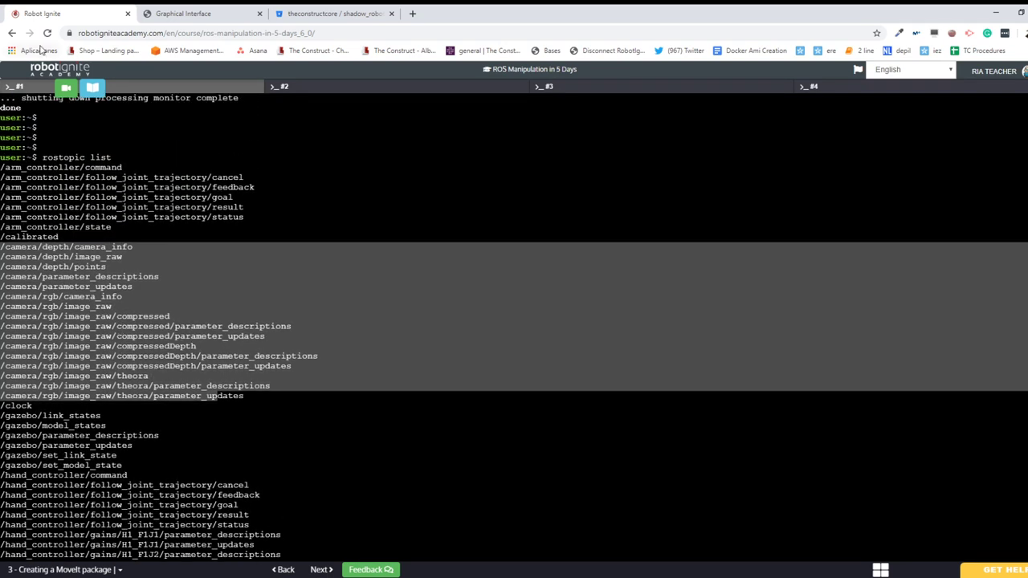
left_click_drag(3, 167, 152, 217)
mouse_move(70, 215)
left_mouse_down()
mouse_move(62, 216)
mouse_move(83, 225)
left_mouse_up()
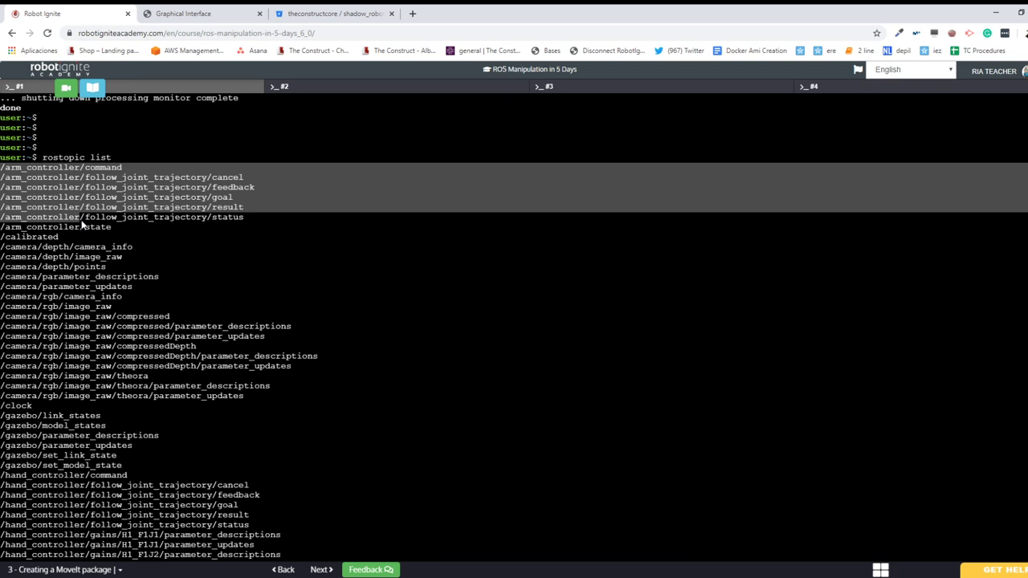
scroll(83, 226, "down", 7)
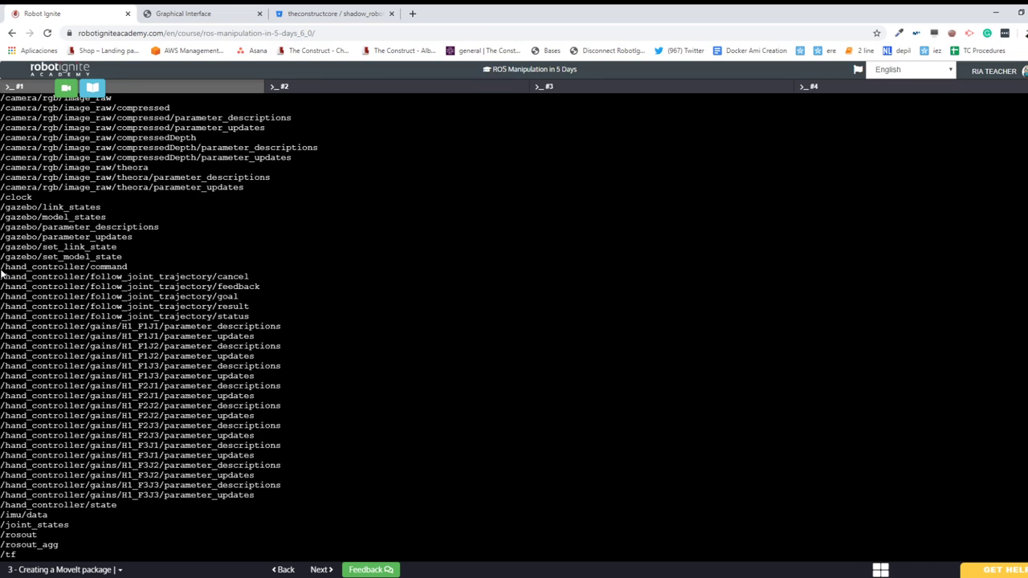
left_click_drag(2, 271, 95, 318)
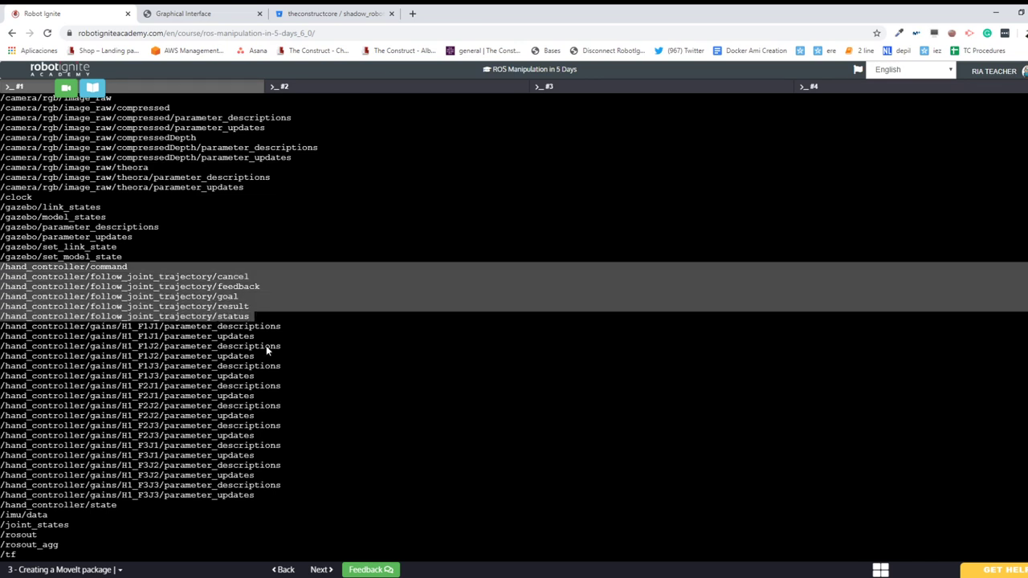
left_click_drag(266, 346, 251, 494)
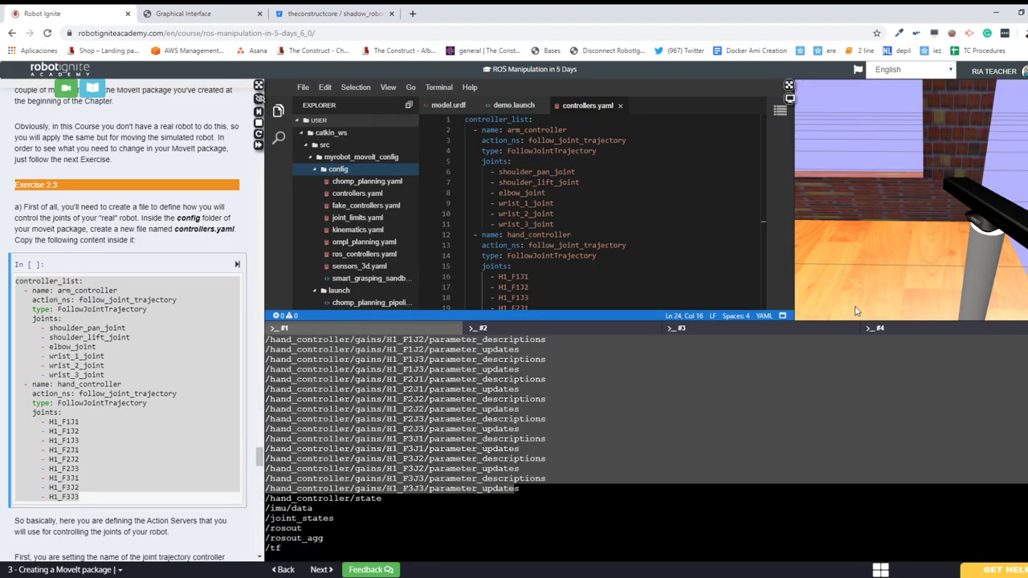
scroll(924, 265, "up", 5)
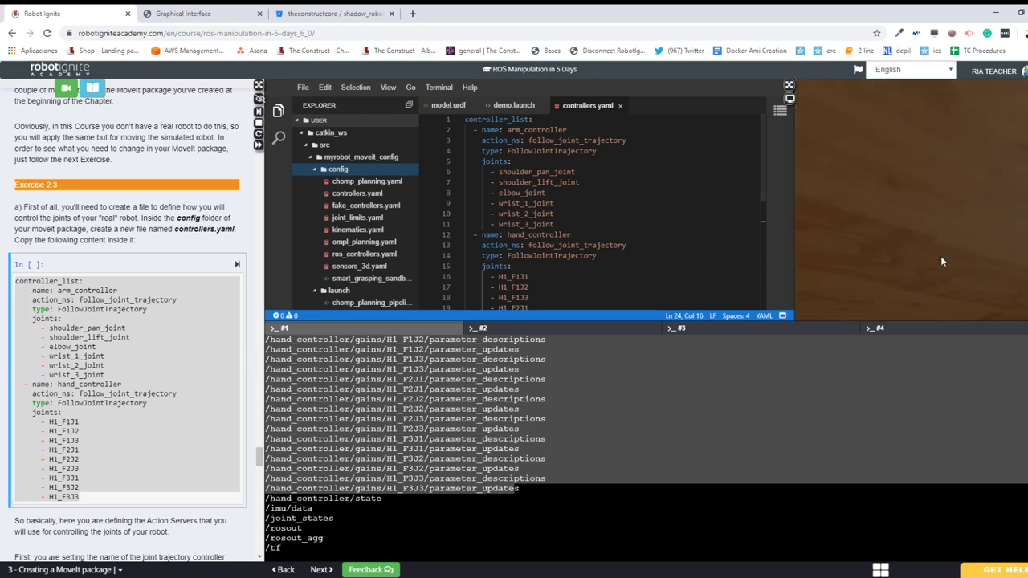
scroll(898, 273, "down", 5)
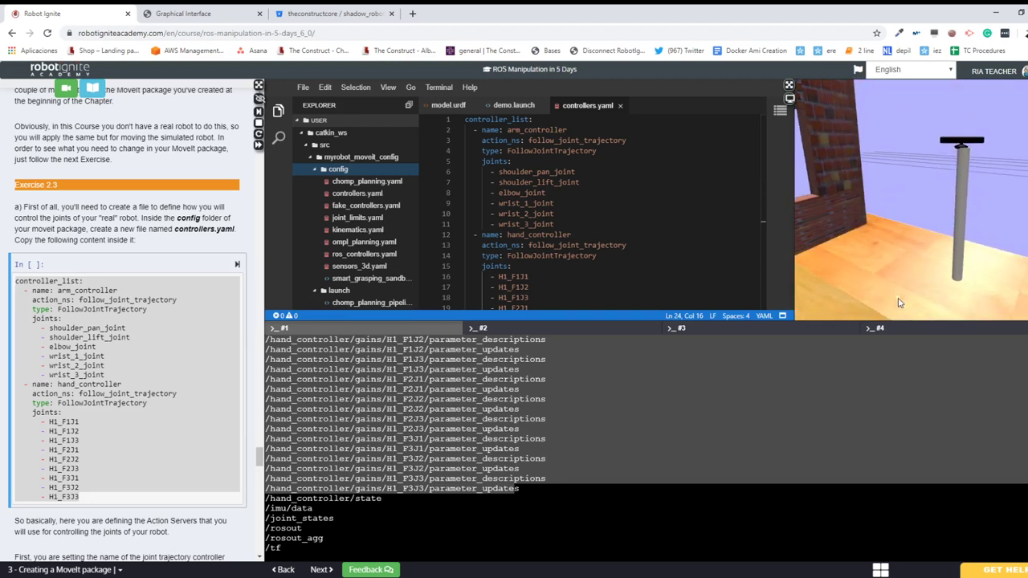
middle_click_drag(980, 294, 1026, 286)
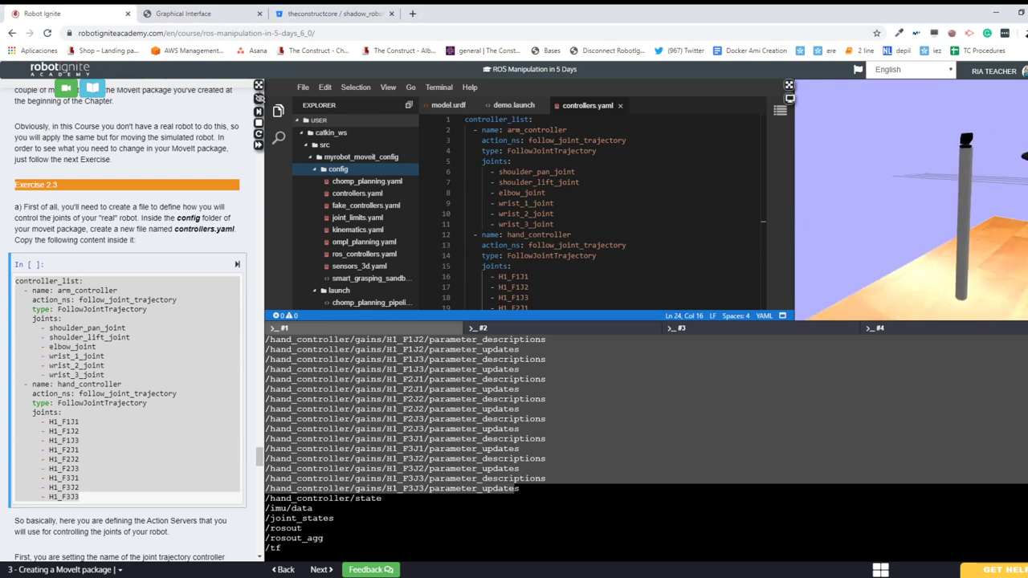
middle_click_drag(962, 263, 986, 199)
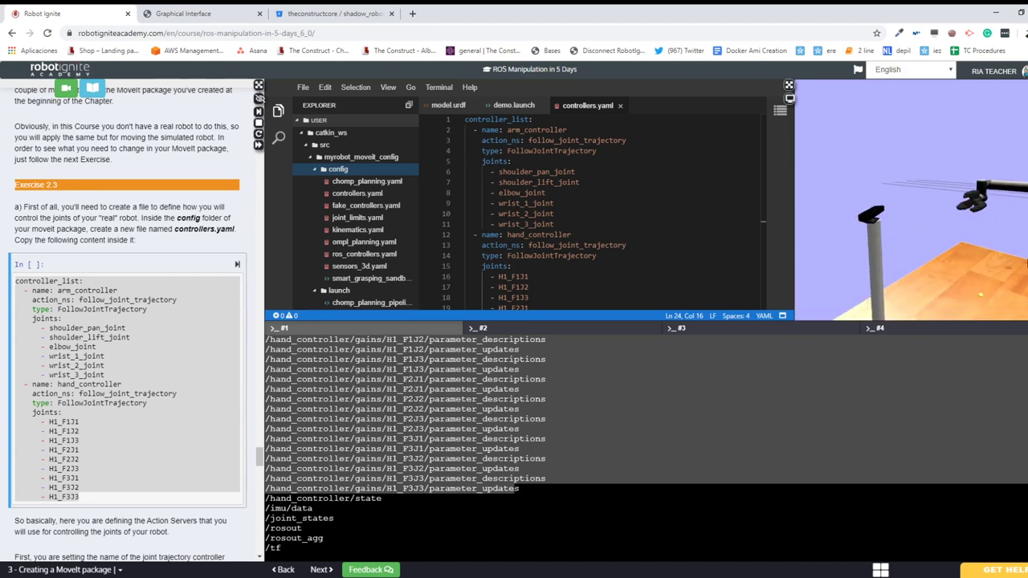
scroll(987, 200, "up", 5)
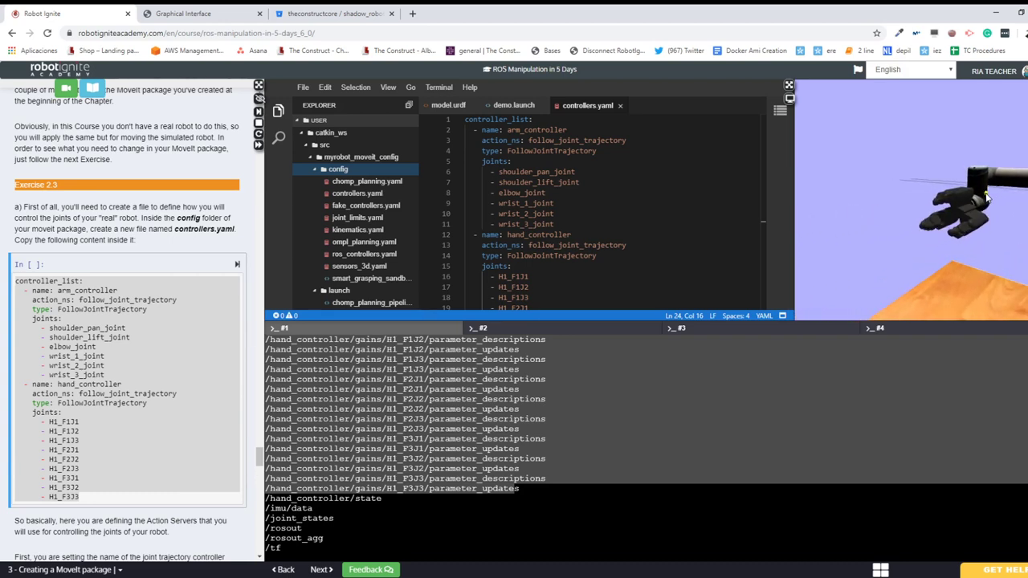
left_click(325, 533)
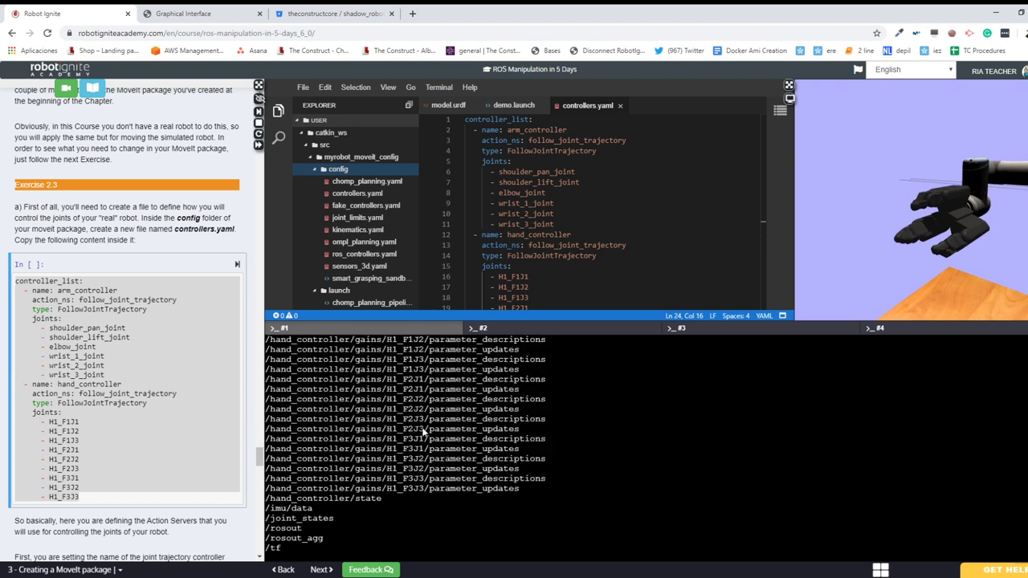
scroll(423, 433, "up", 3)
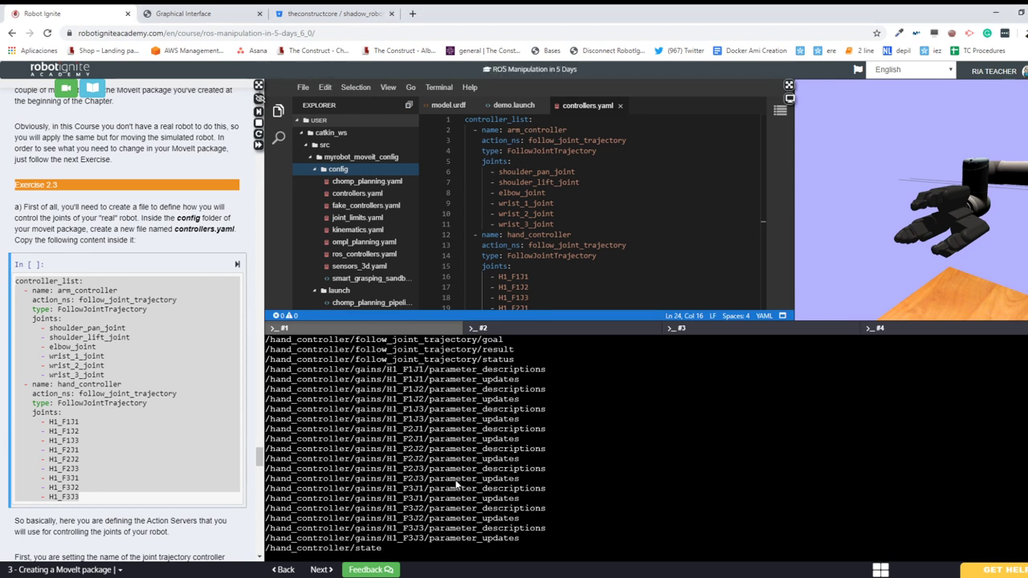
scroll(459, 482, "up", 5)
scroll(456, 485, "up", 6)
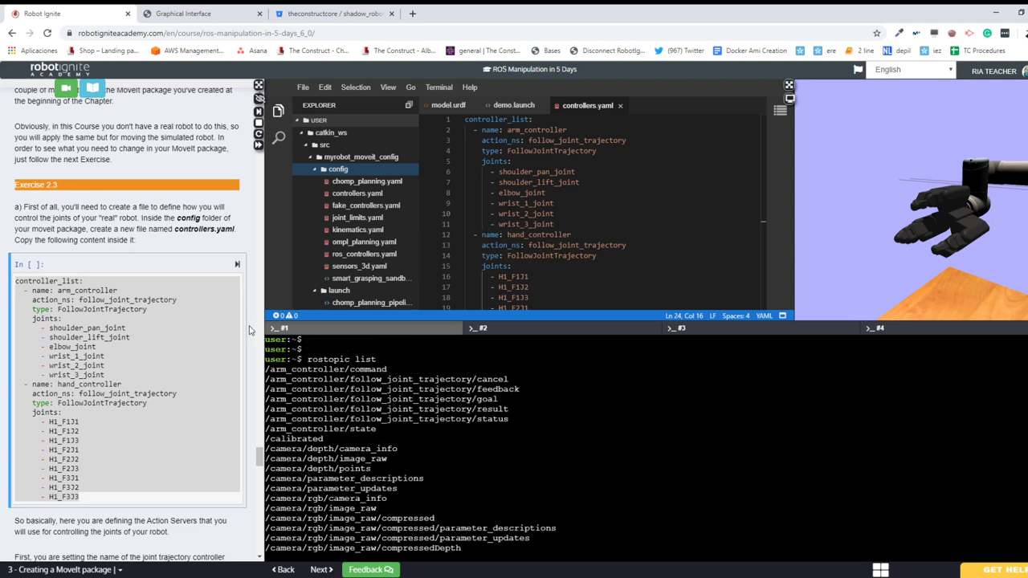
- Mark the arm_controller feedback and command topics in the rostopic list output
triple_click(318, 390)
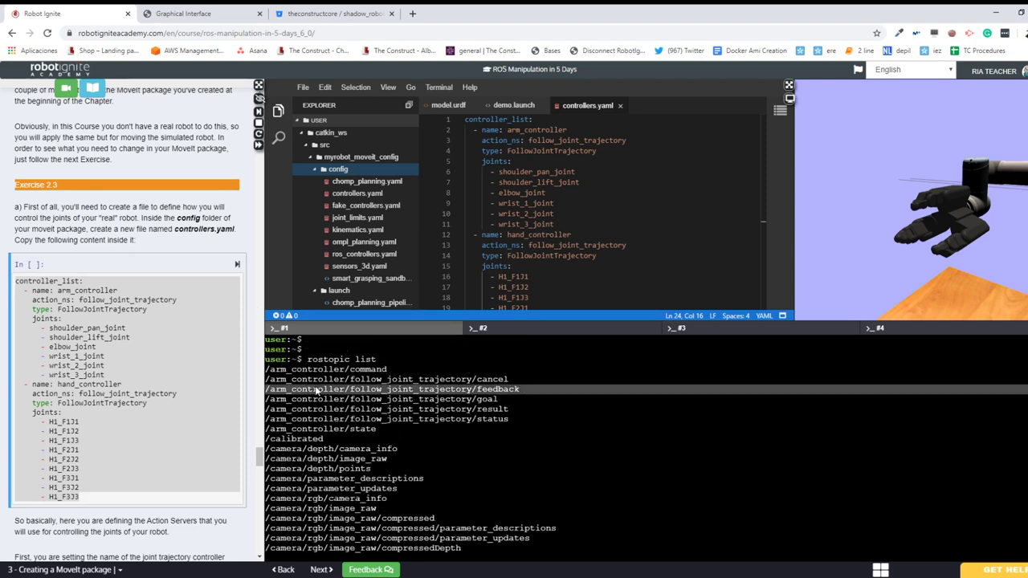
scroll(987, 281, "up", 3)
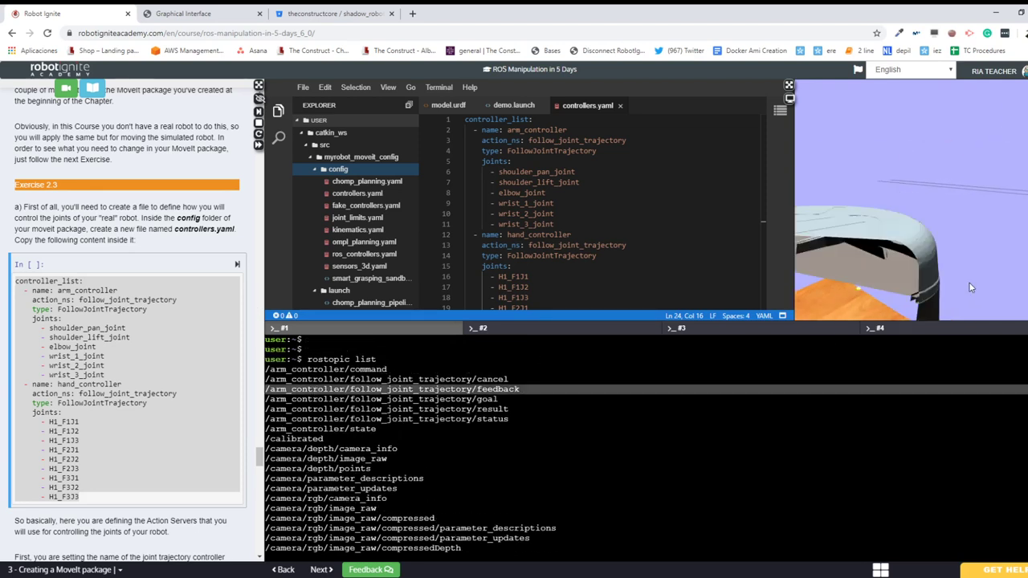
scroll(970, 283, "up", 5)
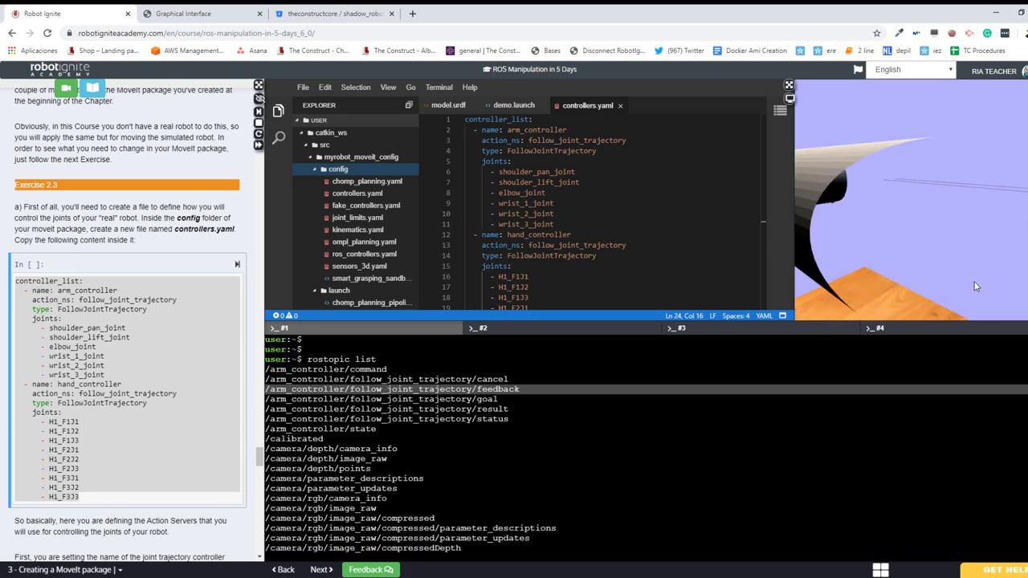
scroll(974, 285, "down", 5)
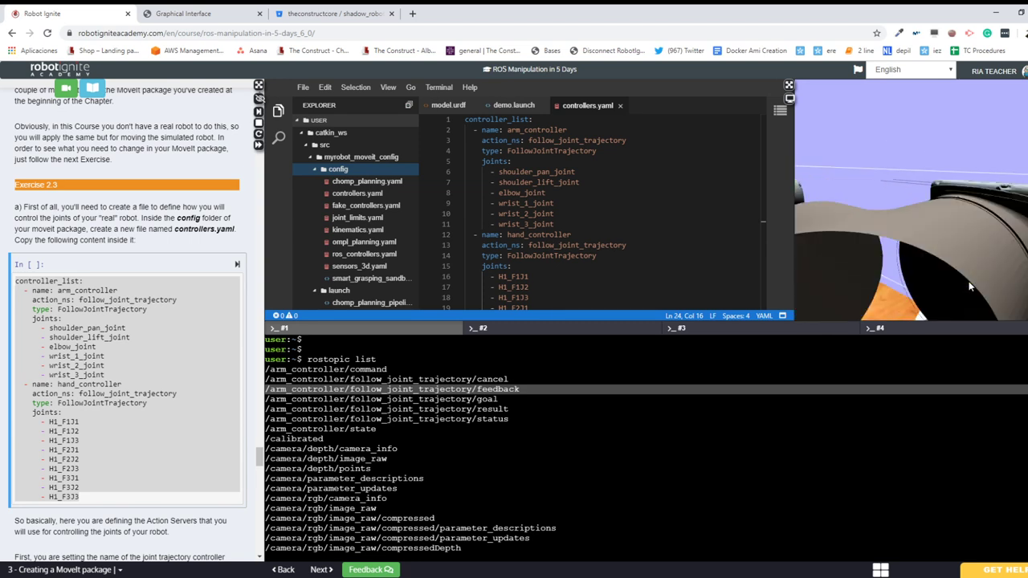
scroll(970, 286, "down", 4)
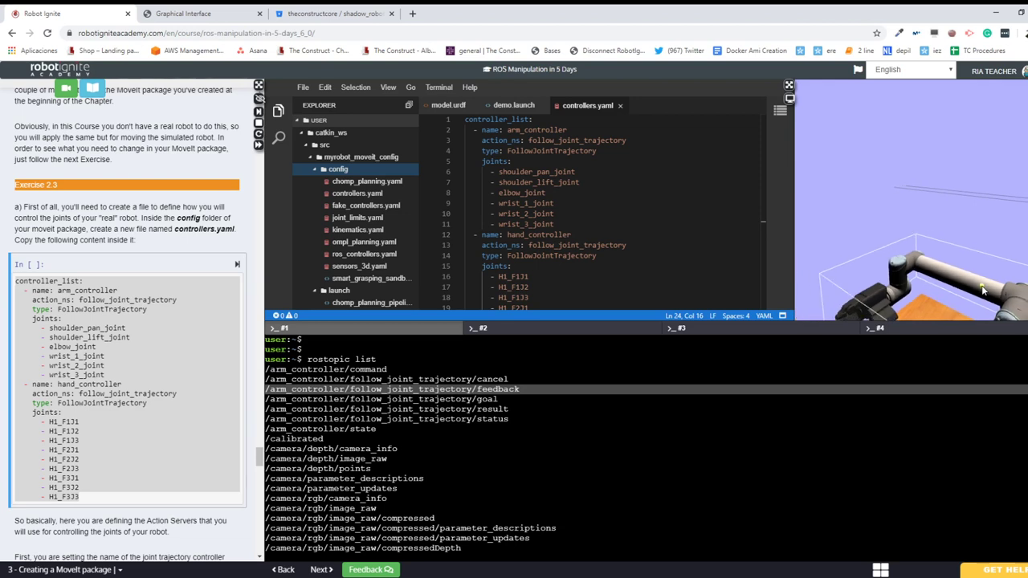
scroll(936, 305, "up", 5)
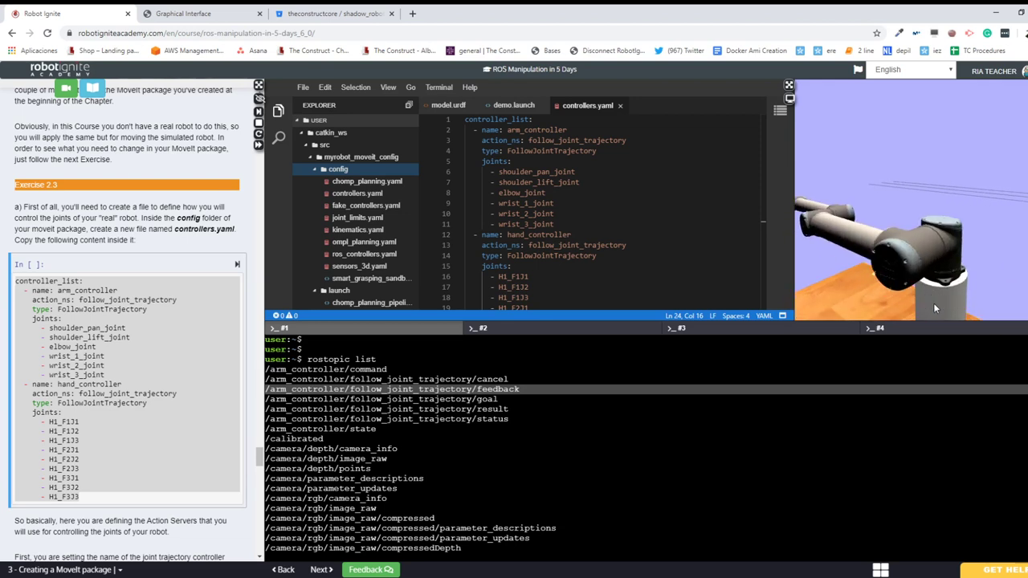
scroll(940, 305, "down", 4)
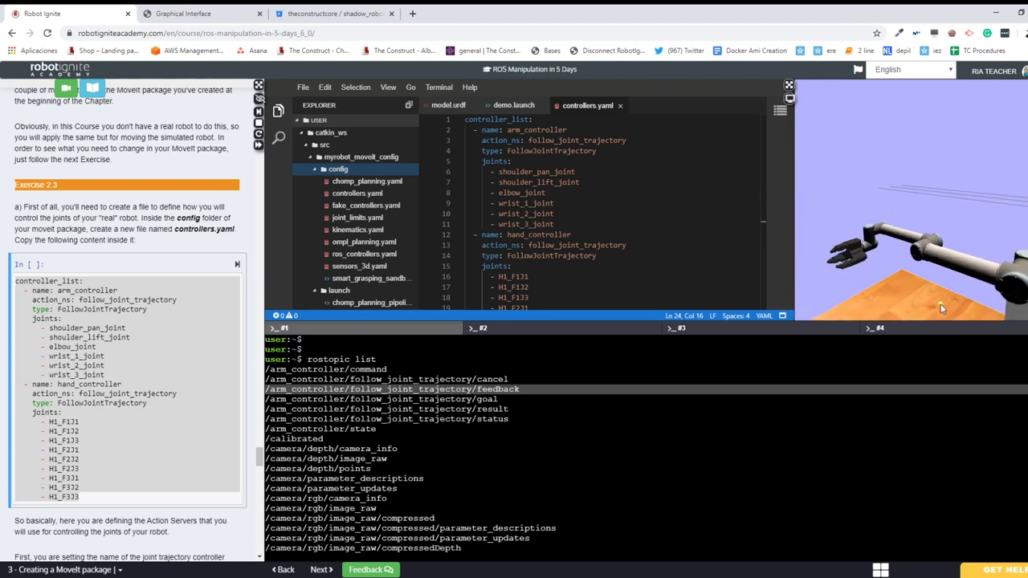
scroll(943, 308, "down", 1)
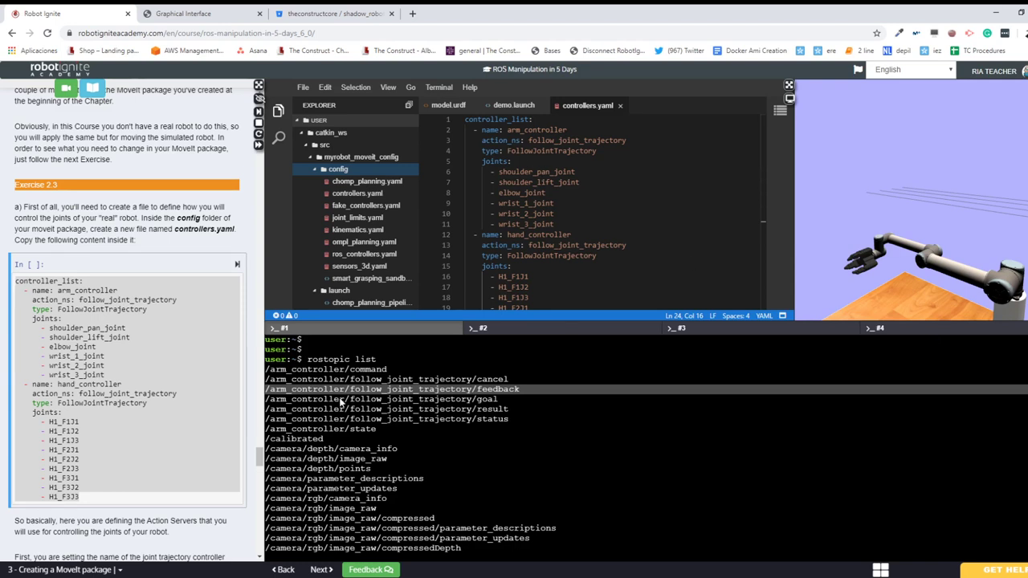
left_click(276, 373)
left_click_drag(273, 374, 351, 375)
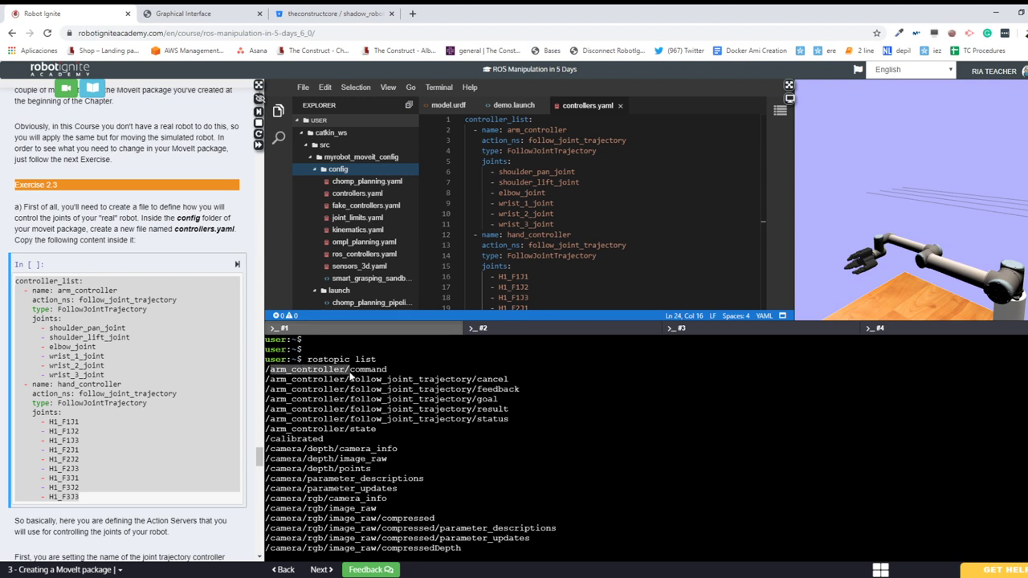
- Select the arm_controller name on line 2 of controllers.yaml
left_click(514, 131)
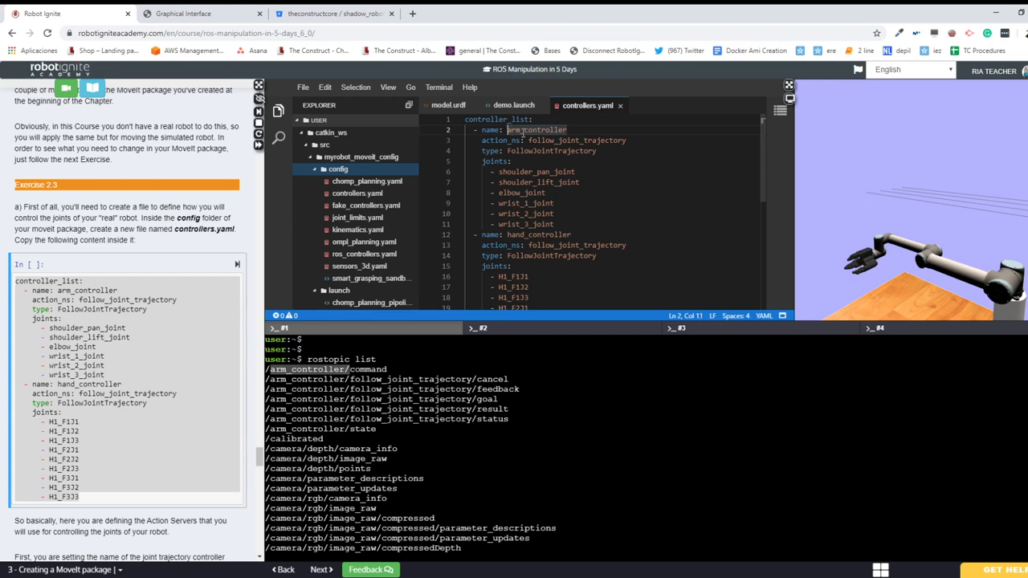
key("shift+Right")
key("shift+Right")
key("shift+Right")
key("shift+Right")
key("shift+Right")
key("shift+Right")
key("shift+Right")
key("shift+Right")
key("shift+Right")
key("shift+Right")
key("shift+Right")
key("shift+Right")
key("shift+Right")
key("shift+Right")
key("shift+Right")
key("shift+Left")
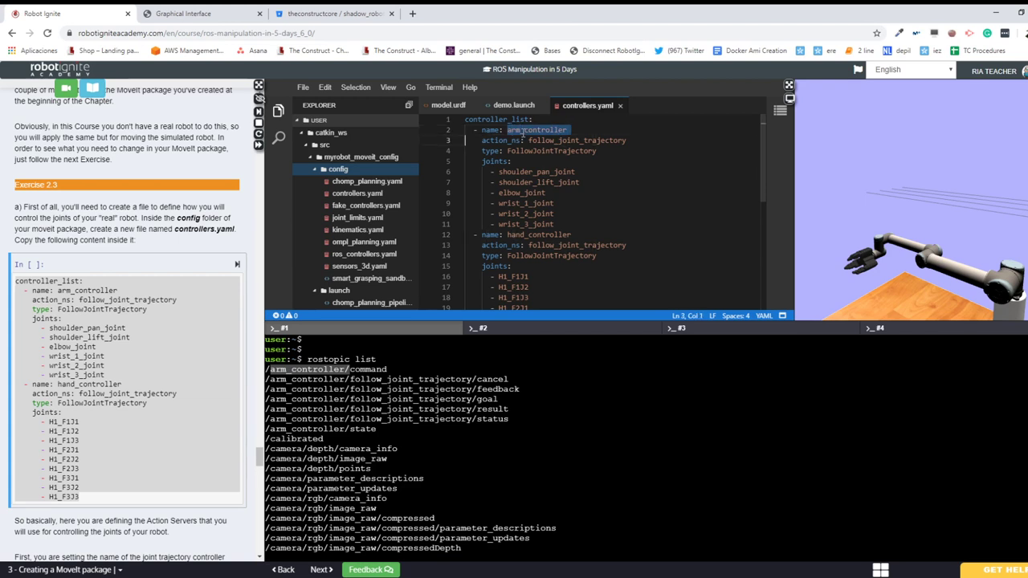
key("Escape")
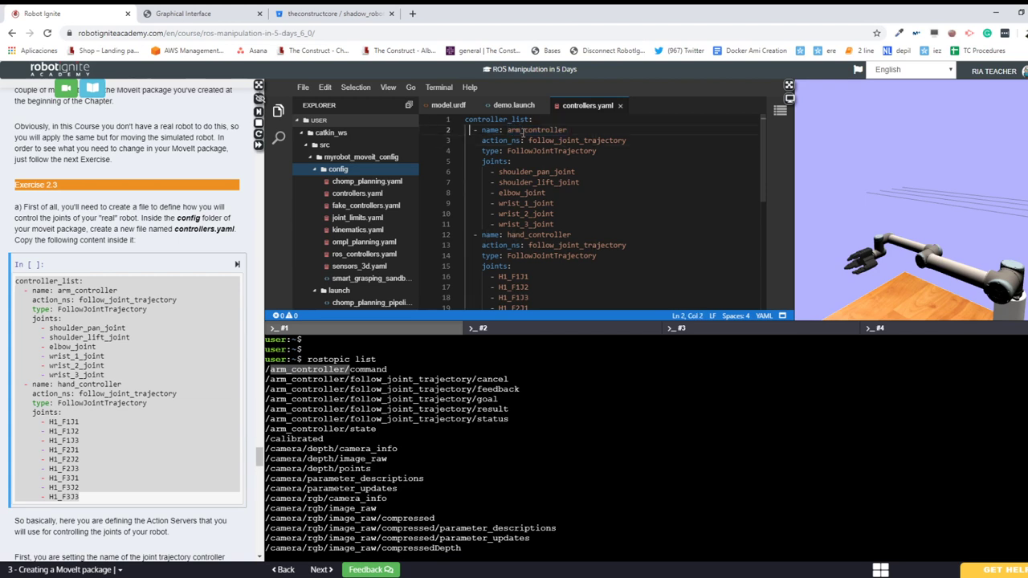
left_click(524, 130)
key("Left")
key("Left")
key("Left")
key("Left")
key("Left")
key("shift+Right")
key("shift+Right")
key("shift+Right")
key("shift+Right")
key("shift+Right")
key("shift+Right")
key("shift+Right")
key("shift+Right")
key("shift+Right")
key("shift+Right")
key("shift+Right")
key("shift+Right")
key("shift+Right")
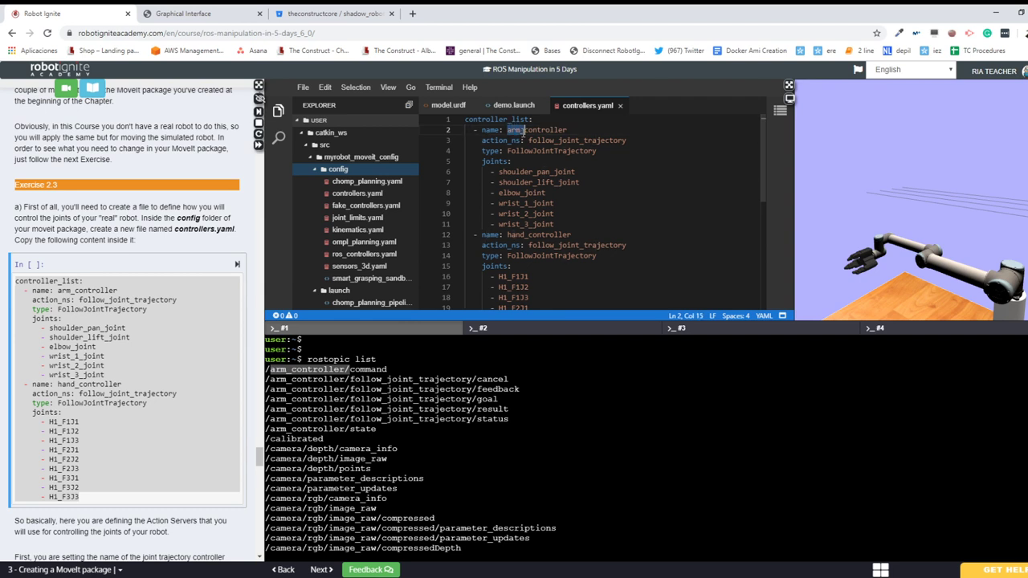
key("shift+Right")
- Highlight arm_controller/ in the cancel topic and select FollowJointTrajectory in controllers.yaml
left_click(352, 387)
double_click(352, 386)
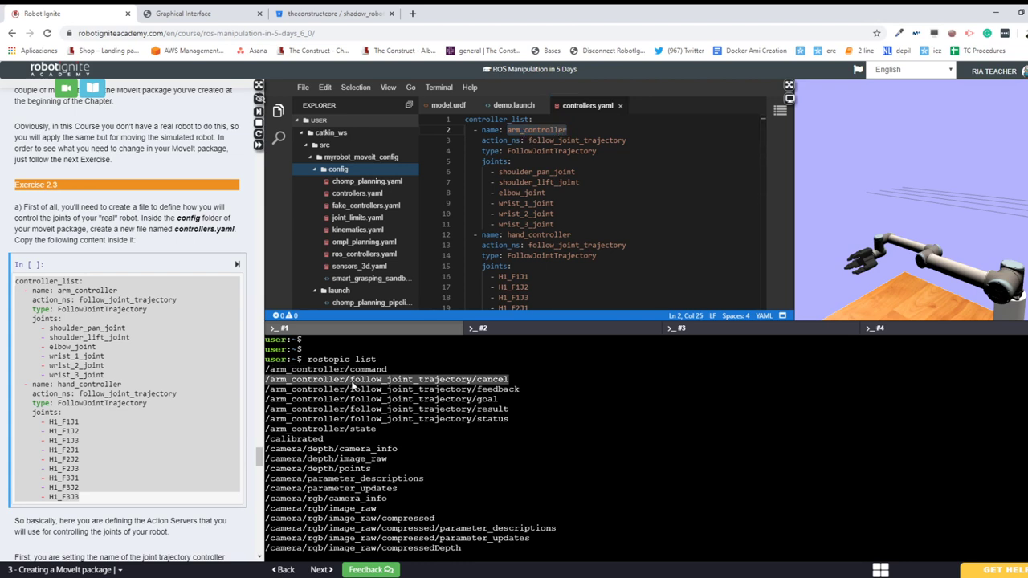
left_click(430, 388)
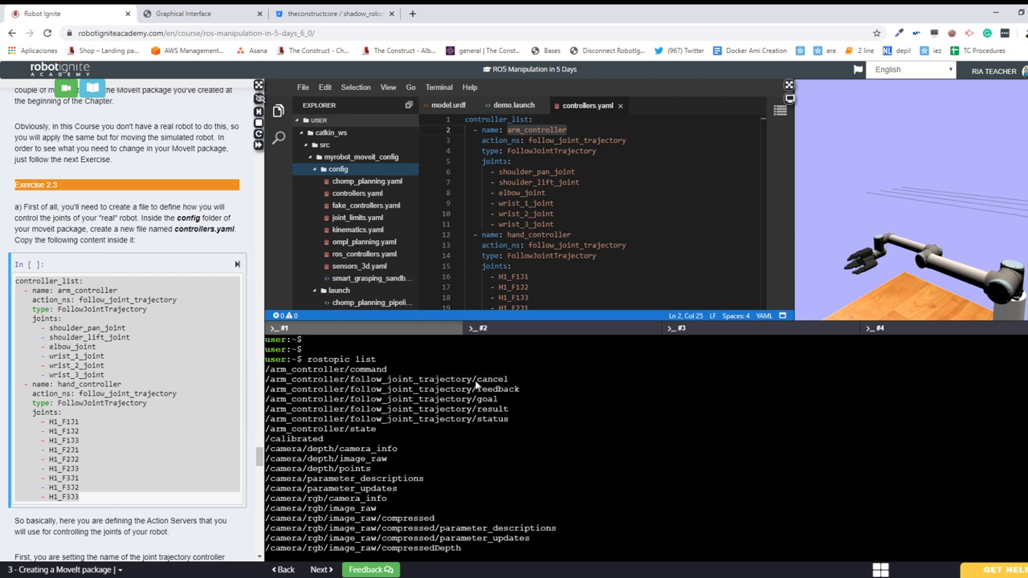
left_click_drag(271, 384, 477, 384)
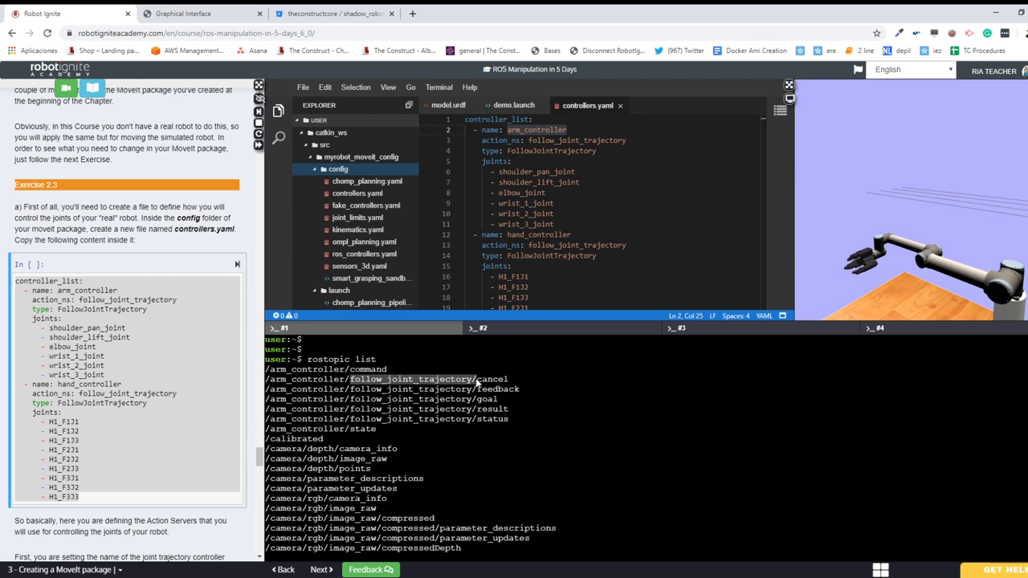
left_click(501, 151)
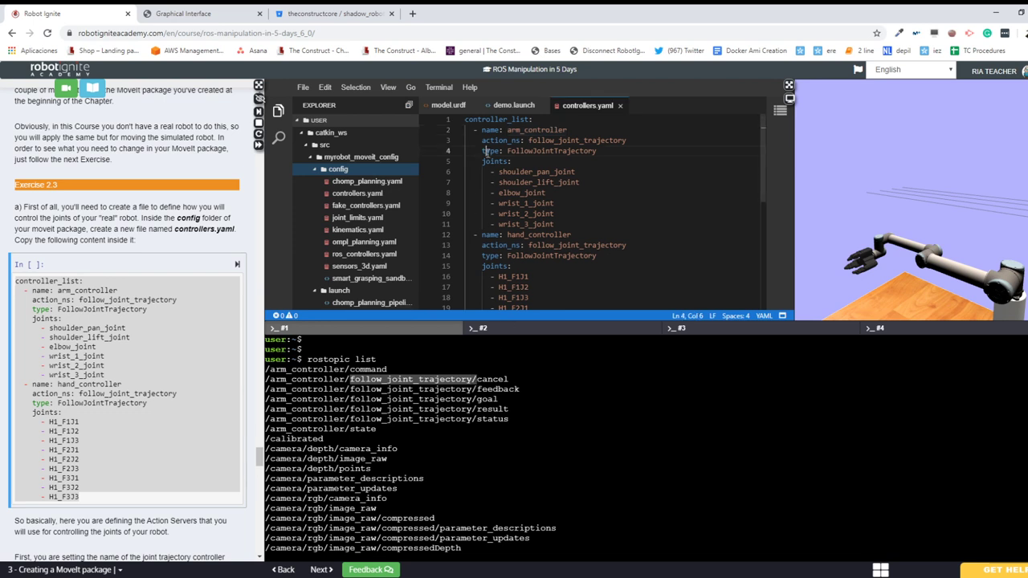
triple_click(528, 151)
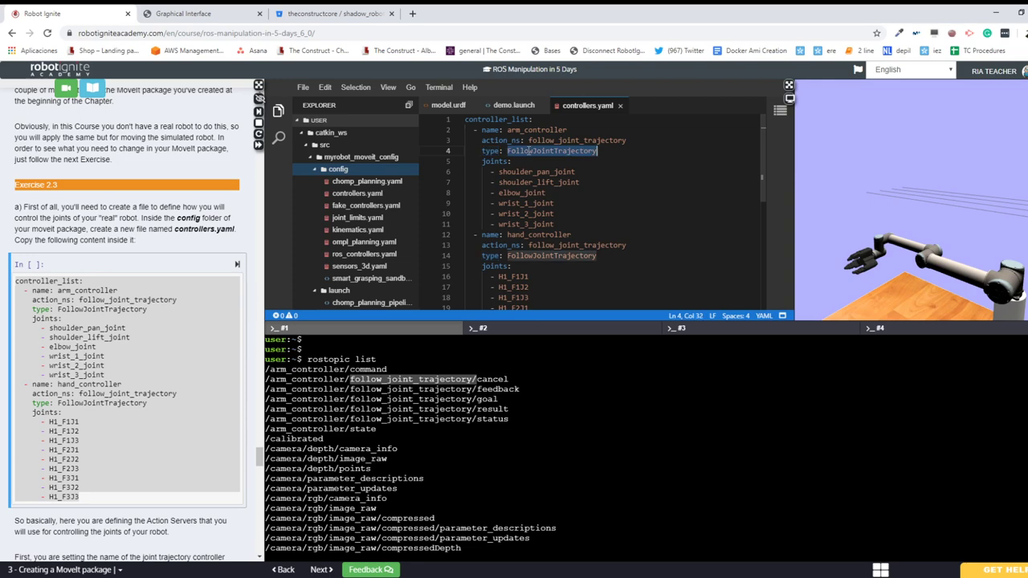
double_click(527, 151)
- In terminal #2, run rostopic info /arm_controller/follow_joint_trajectory/
left_click(523, 330)
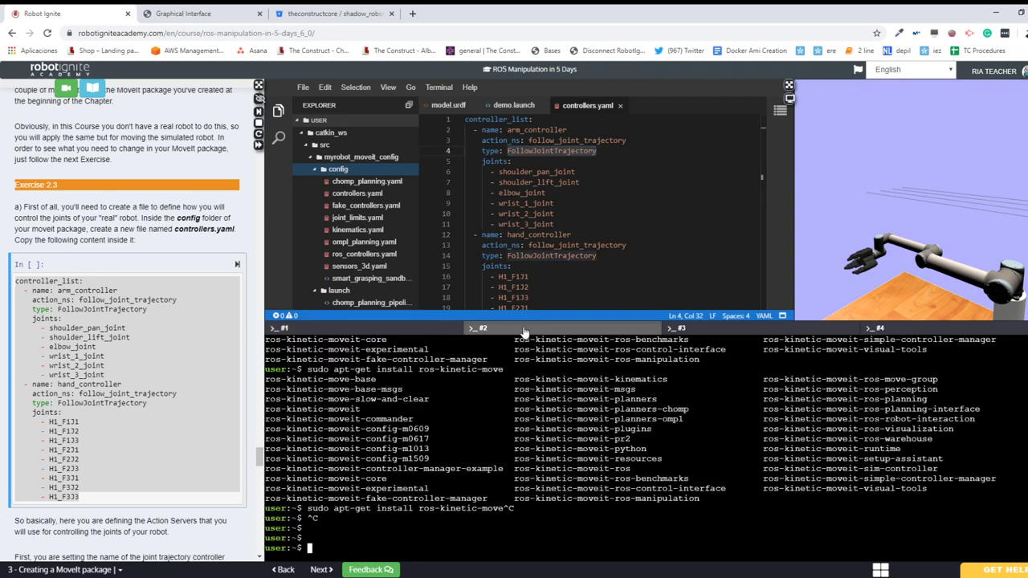
type("rosmsg show")
left_click(414, 329)
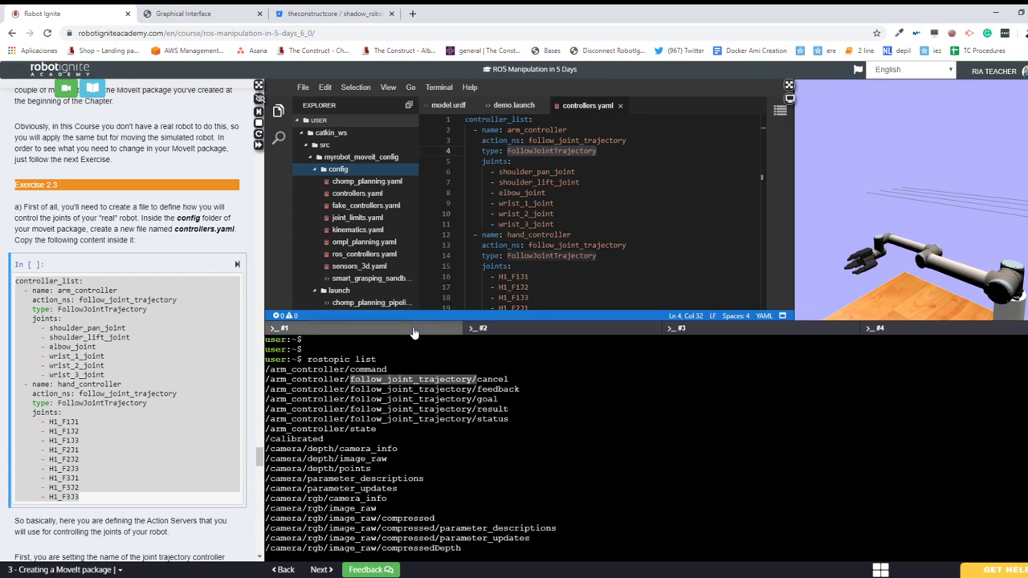
left_click(499, 332)
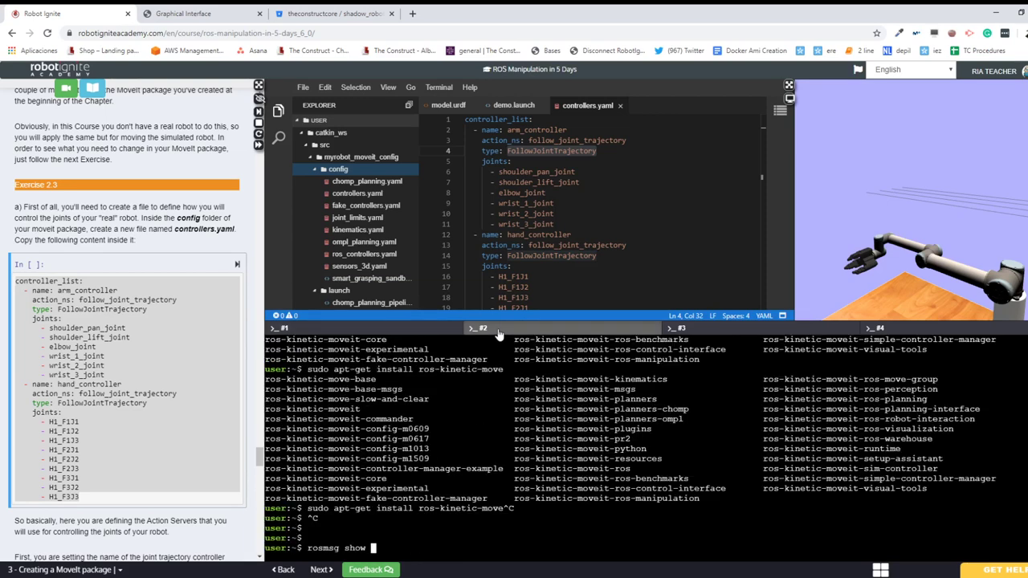
key("BackSpace")
key("BackSpace")
key("BackSpace")
key("BackSpace")
key("BackSpace")
key("BackSpace")
key("BackSpace")
key("BackSpace")
key("BackSpace")
type("to")
key("Tab")
type("in")
key("Tab")
type("/arm")
key("Tab")
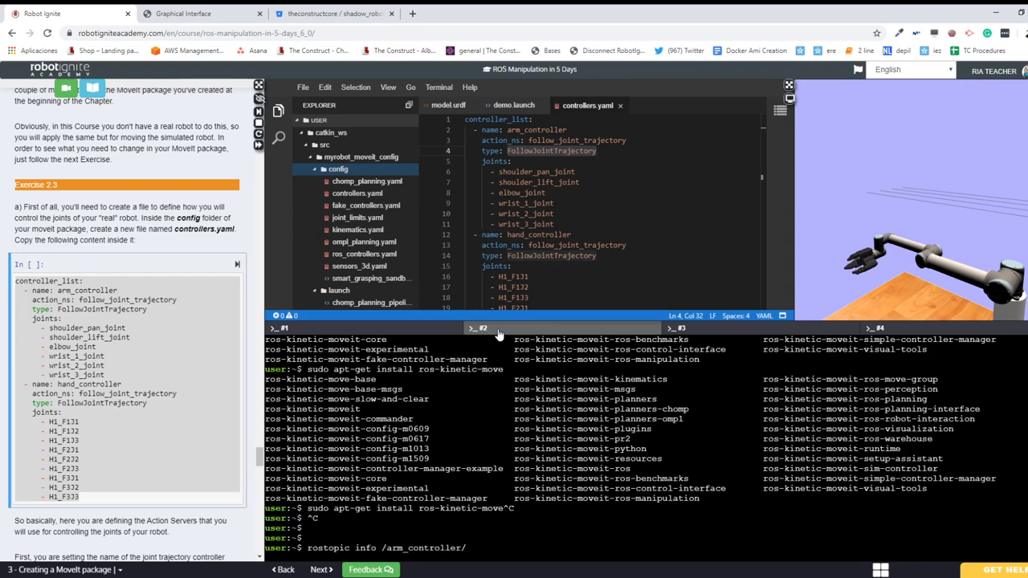
type("foll")
key("Tab")
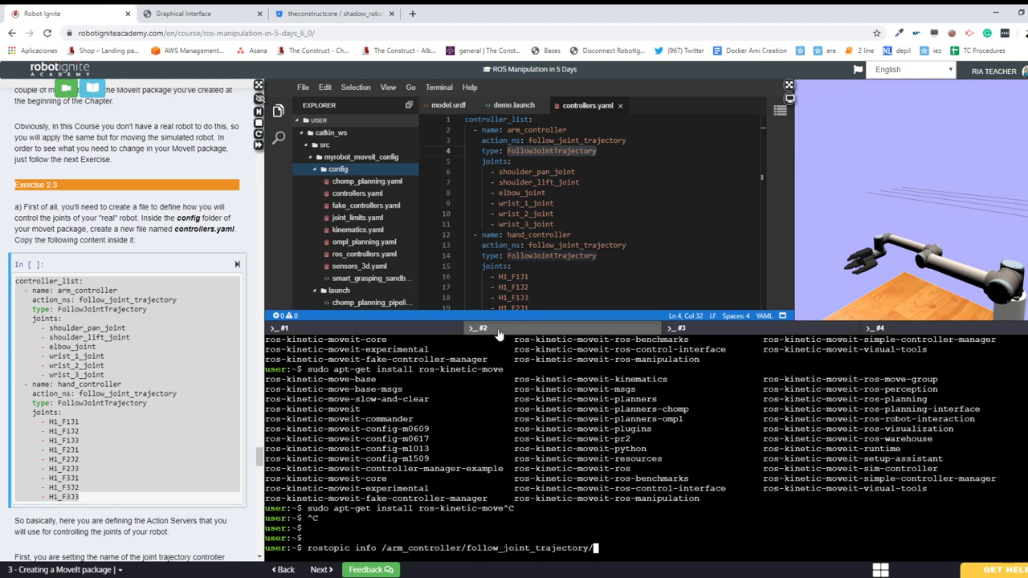
key("Return")
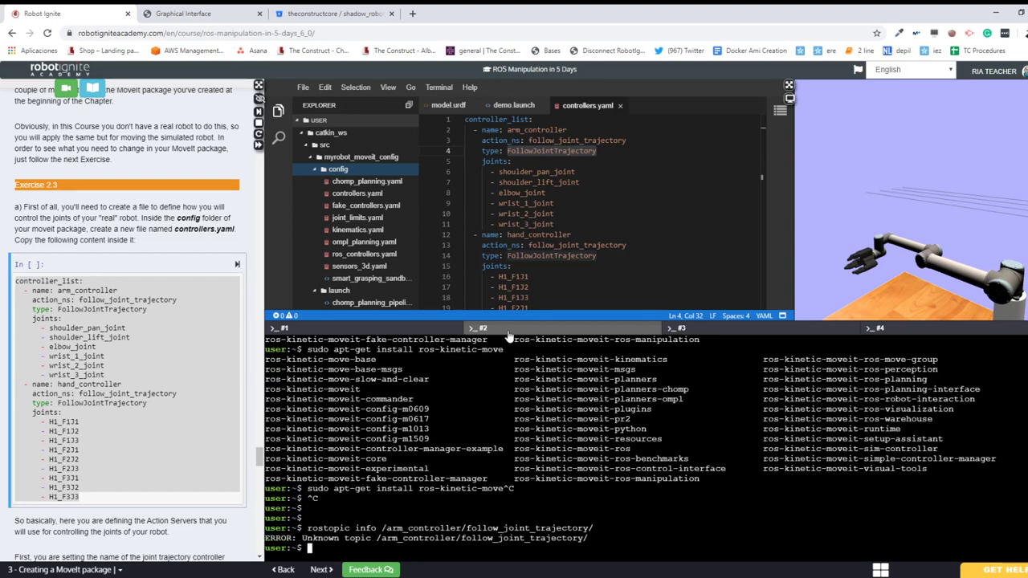
- Rerun it on the goal topic and highlight its FollowJointTrajectoryActionGoal type
key("Up")
type("go")
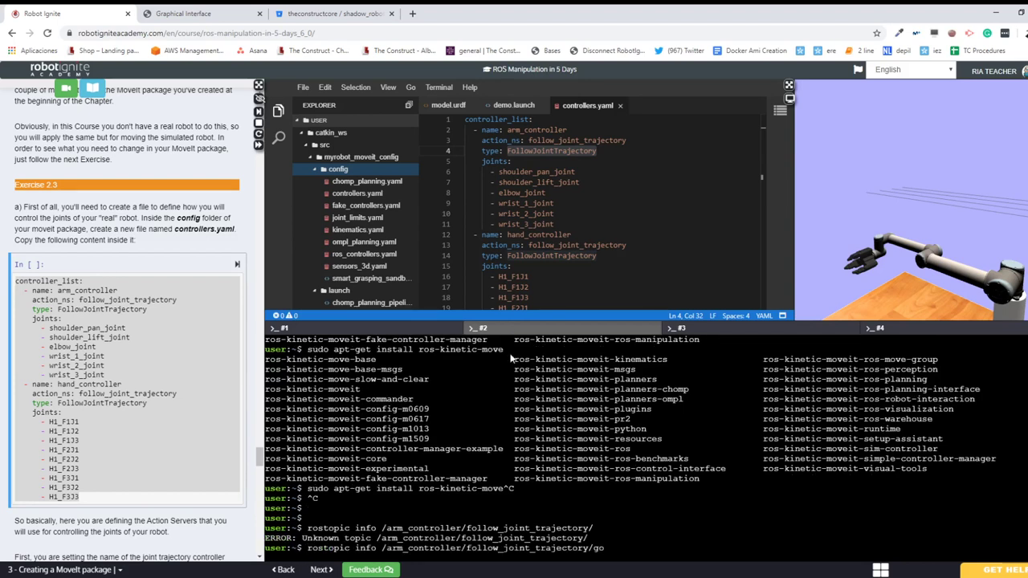
type("al")
key("Return")
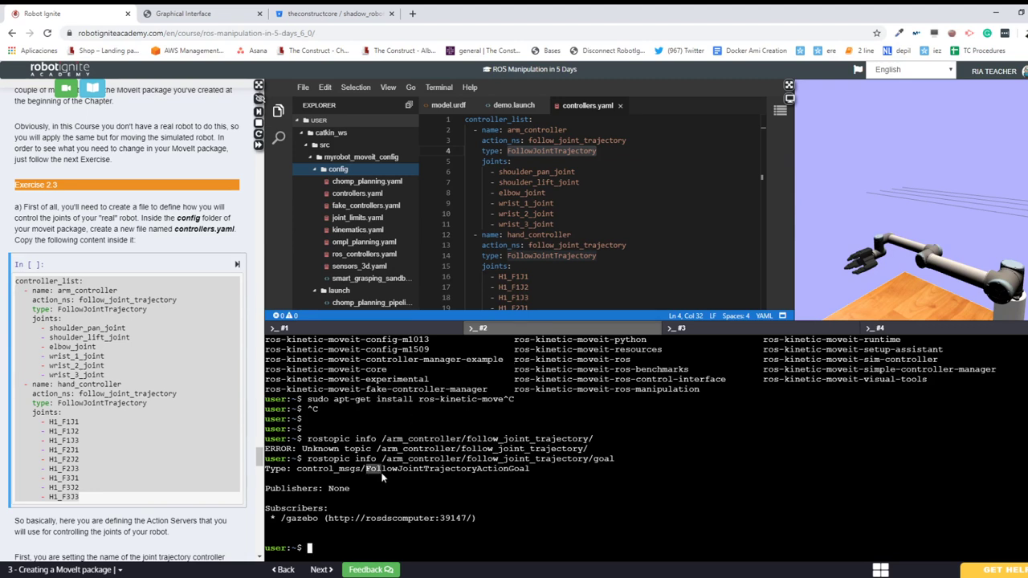
double_click(278, 470)
left_click_drag(366, 469, 532, 469)
left_click(532, 471)
triple_click(602, 461)
type("rostopic info /arm_controller/follow_joint_trajectory/goal")
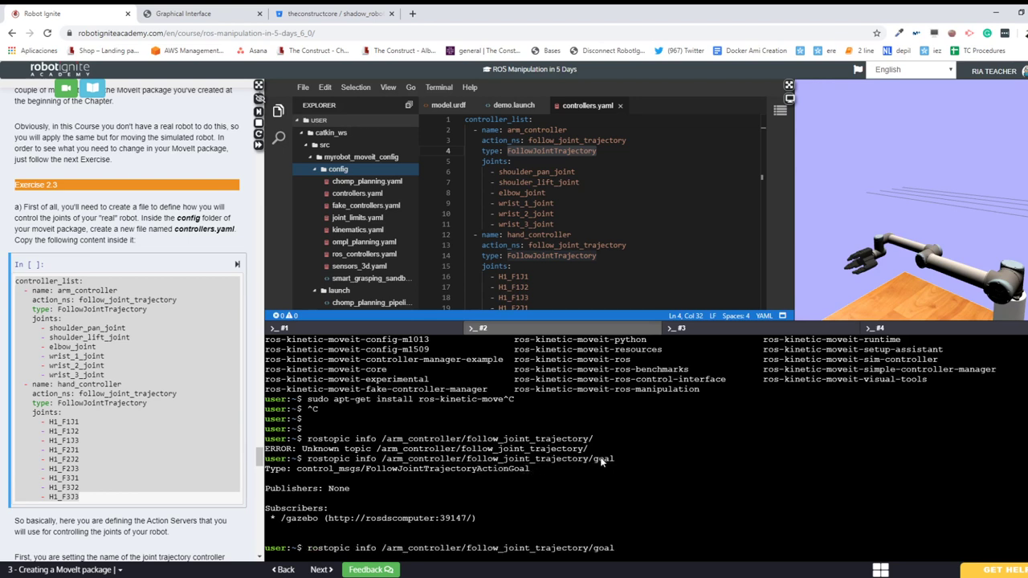
- Run rostopic info on the arm_controller follow_joint_trajectory/feedback topic
key("BackSpace")
key("BackSpace")
key("BackSpace")
key("BackSpace")
type("f")
key("Tab")
key("Return")
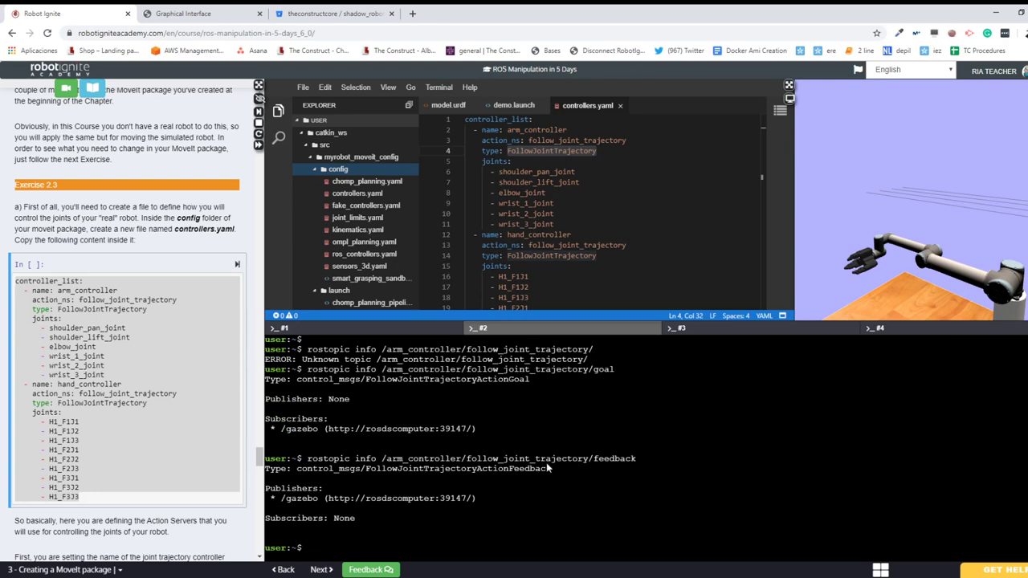
- Compare the FollowJointTrajectoryActionFeedback type with the arm_controller type on line 4 of controllers.yaml
left_click_drag(477, 471, 555, 469)
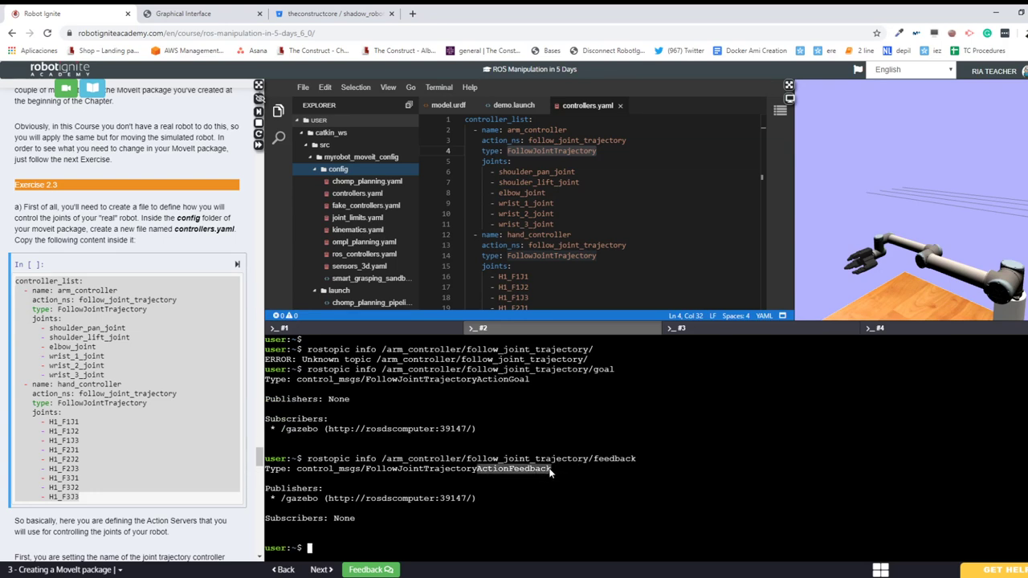
left_click(489, 471)
left_click_drag(477, 471, 363, 468)
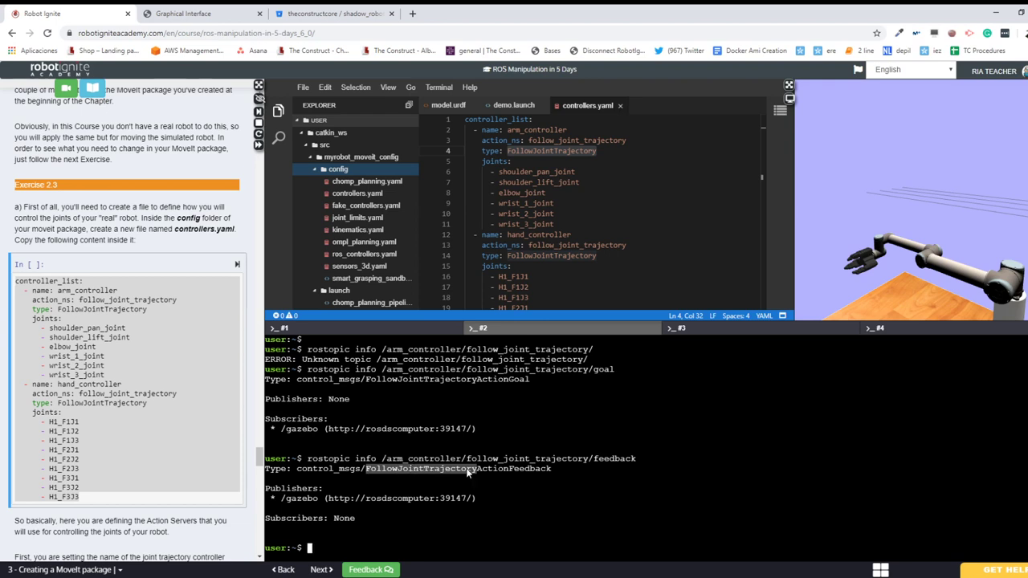
double_click(273, 471)
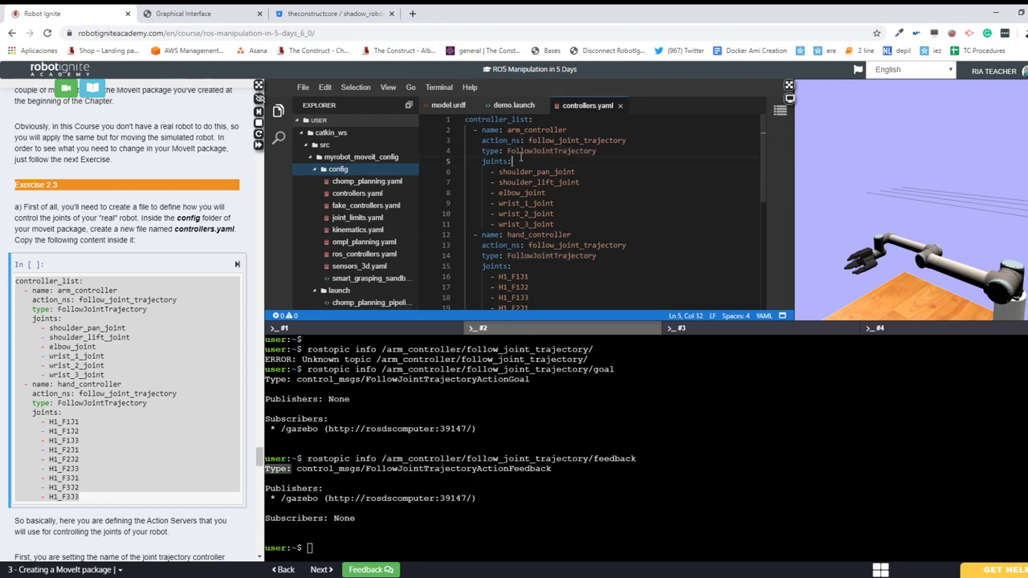
triple_click(532, 150)
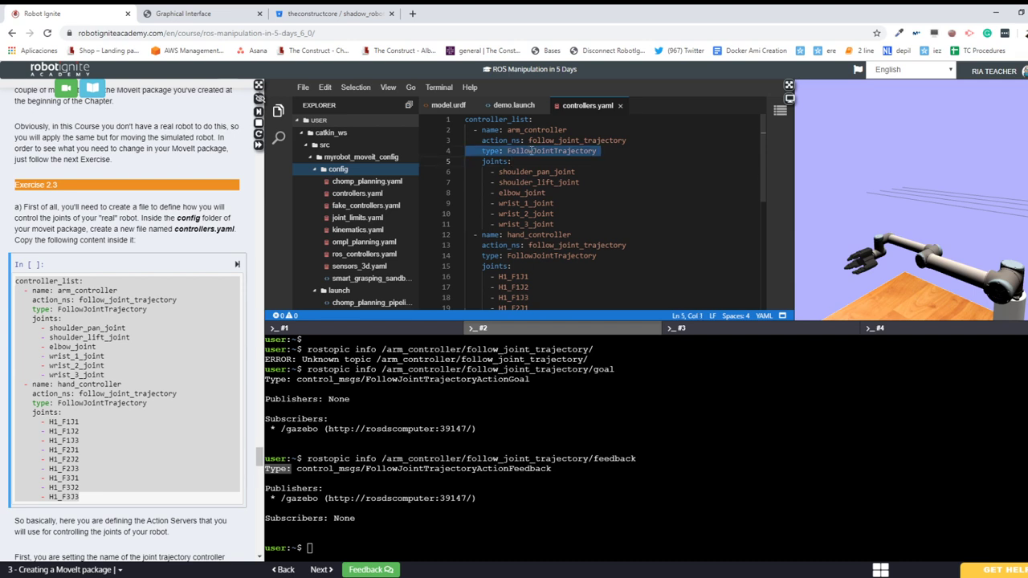
left_click(532, 150)
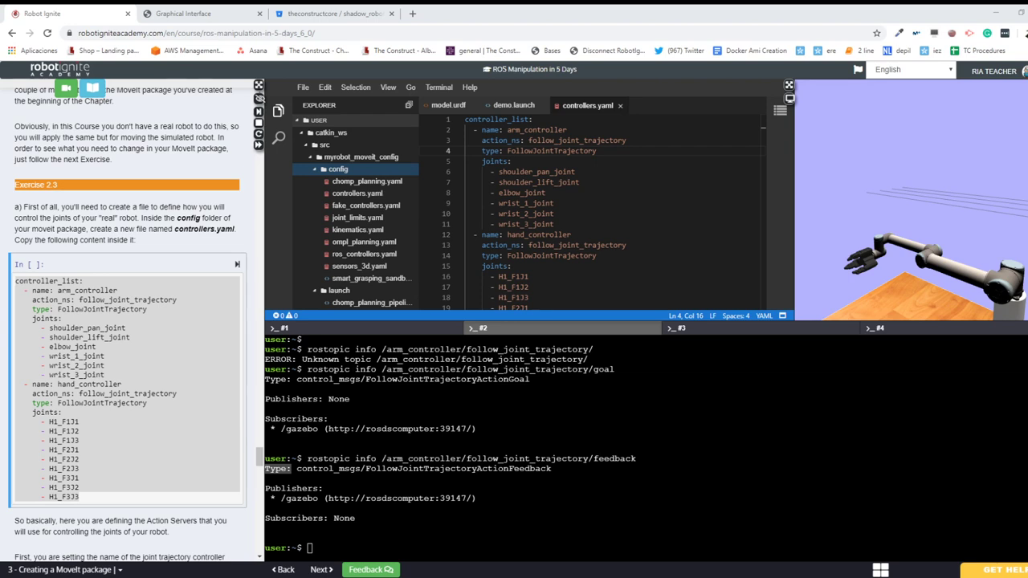
- Back in the terminal, start a fresh prompt and scroll up to the follow_joint_trajectory topic list
left_click(727, 474)
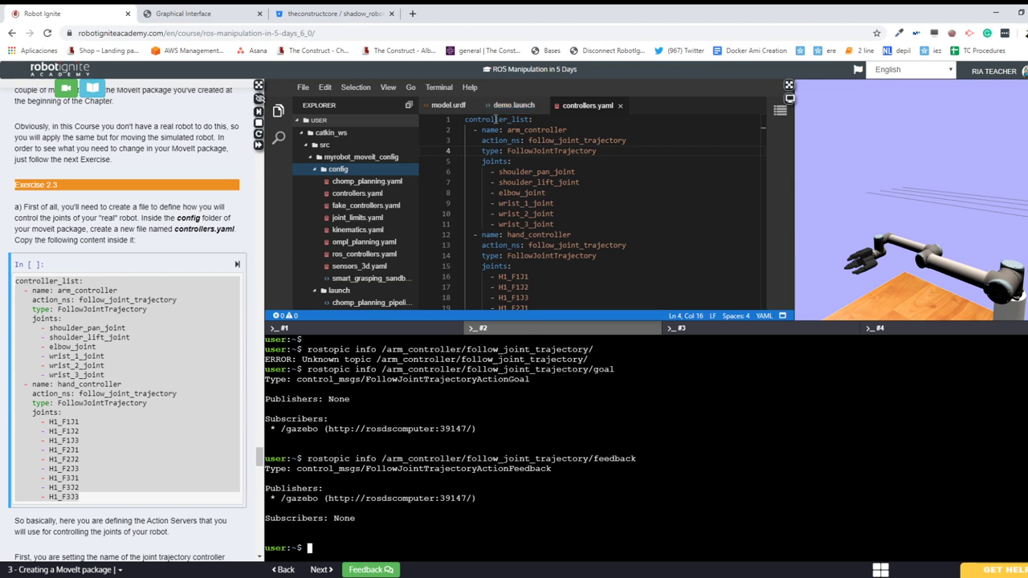
double_click(496, 119)
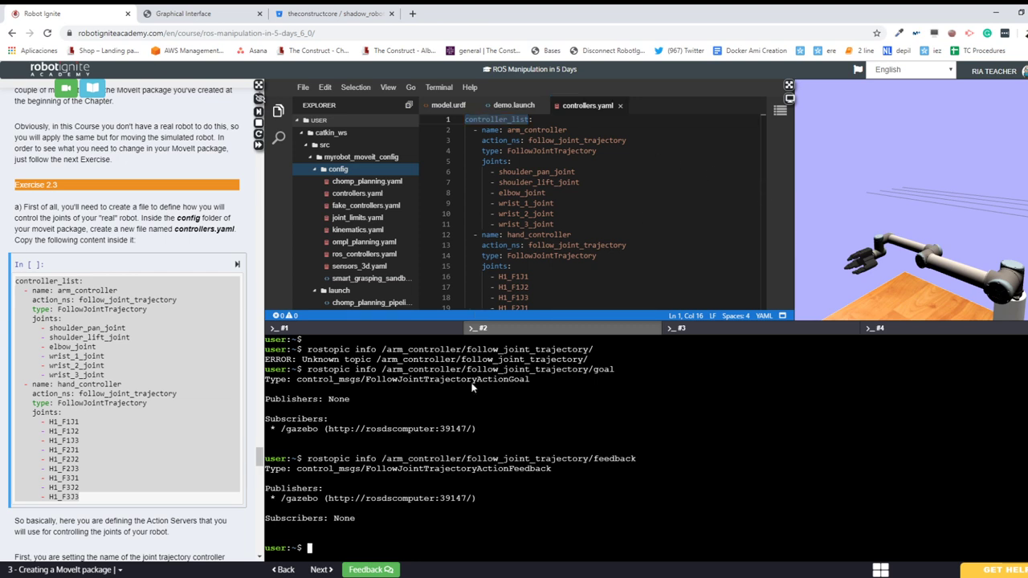
key("Return")
scroll(396, 338, "up", 10)
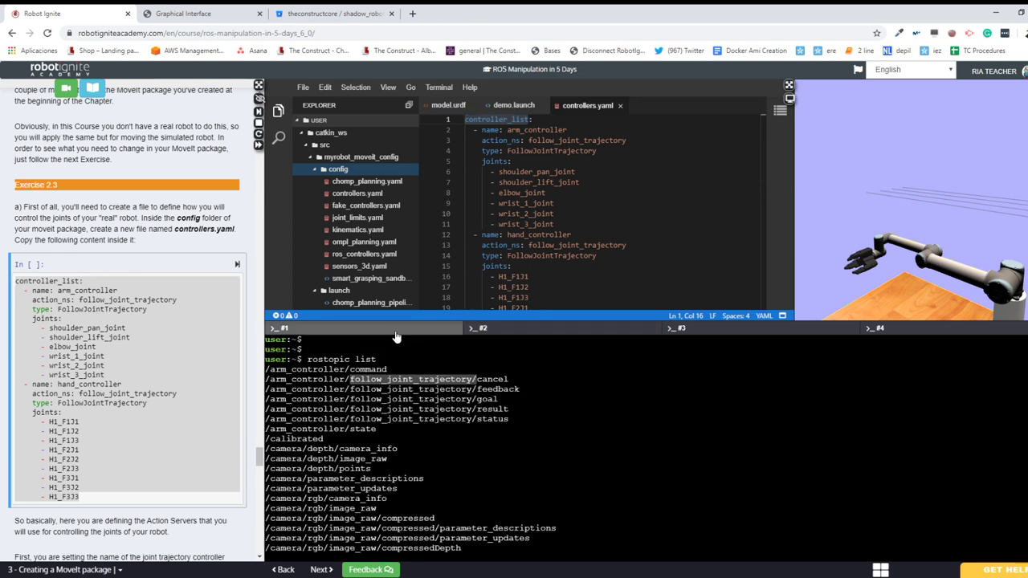
left_click(361, 446)
left_click_drag(271, 374, 346, 377)
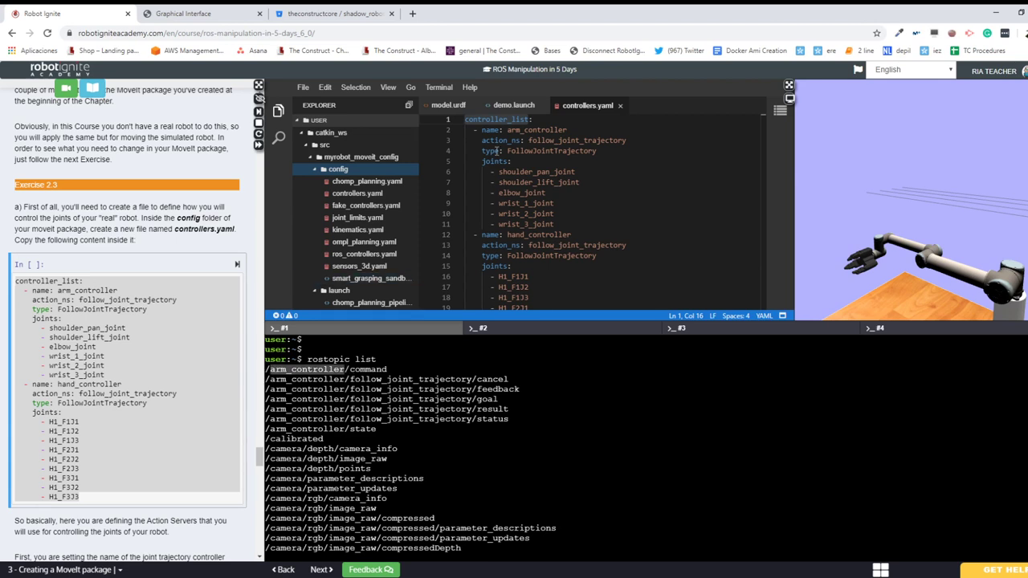
left_click(548, 122)
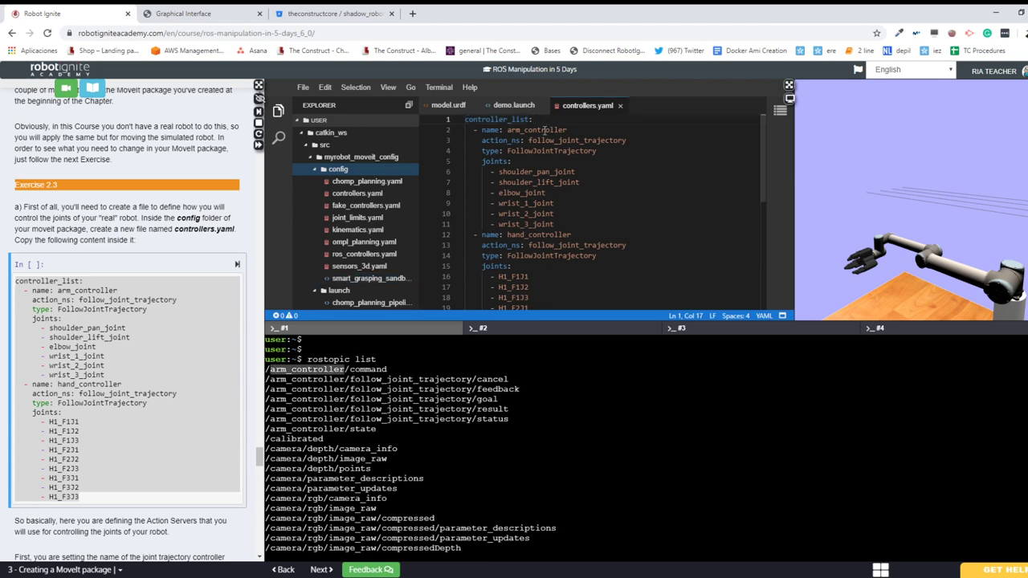
double_click(537, 129)
left_click(546, 141)
double_click(546, 140)
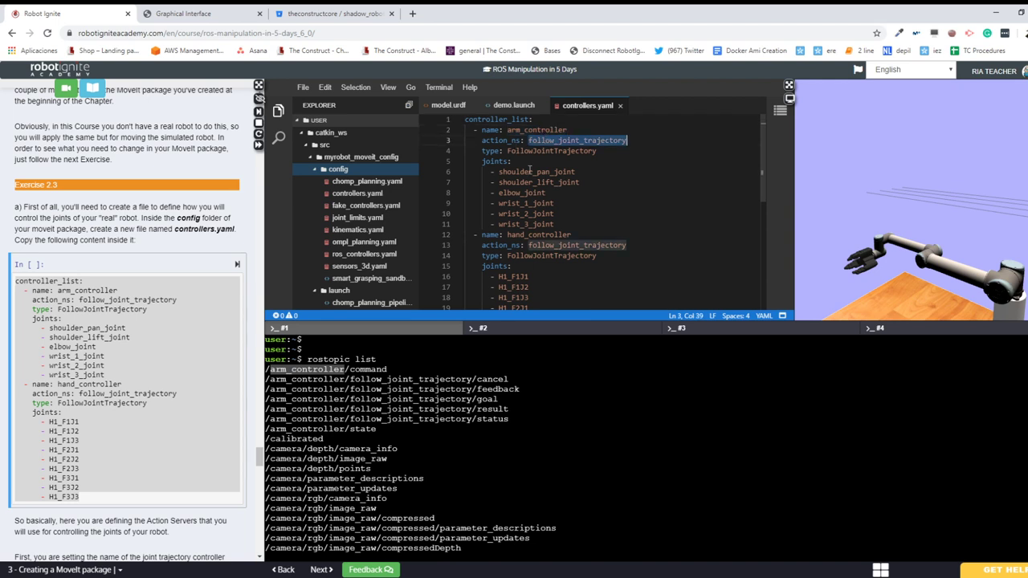
left_click_drag(351, 382, 266, 384)
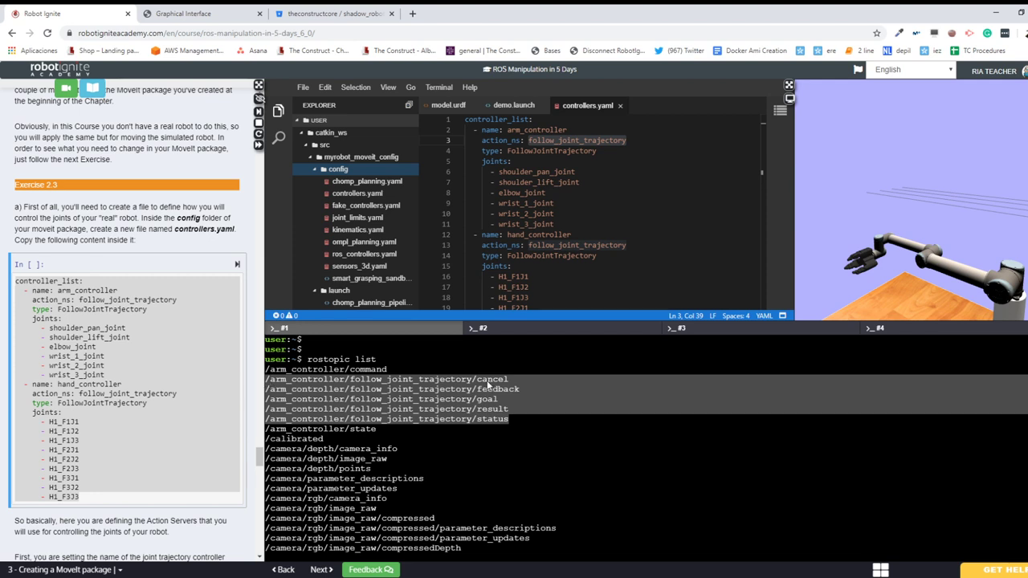
double_click(487, 379)
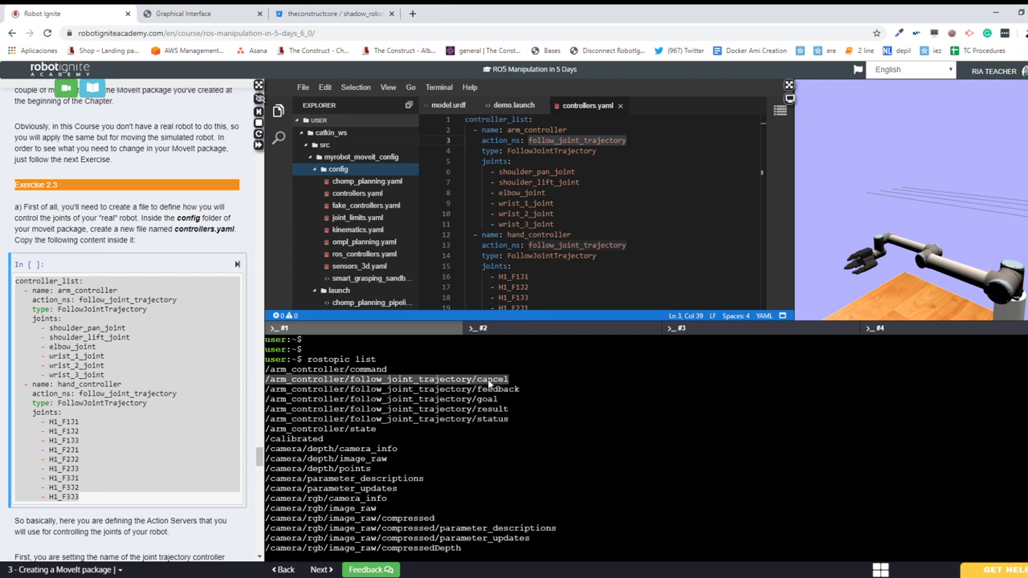
double_click(492, 390)
double_click(489, 399)
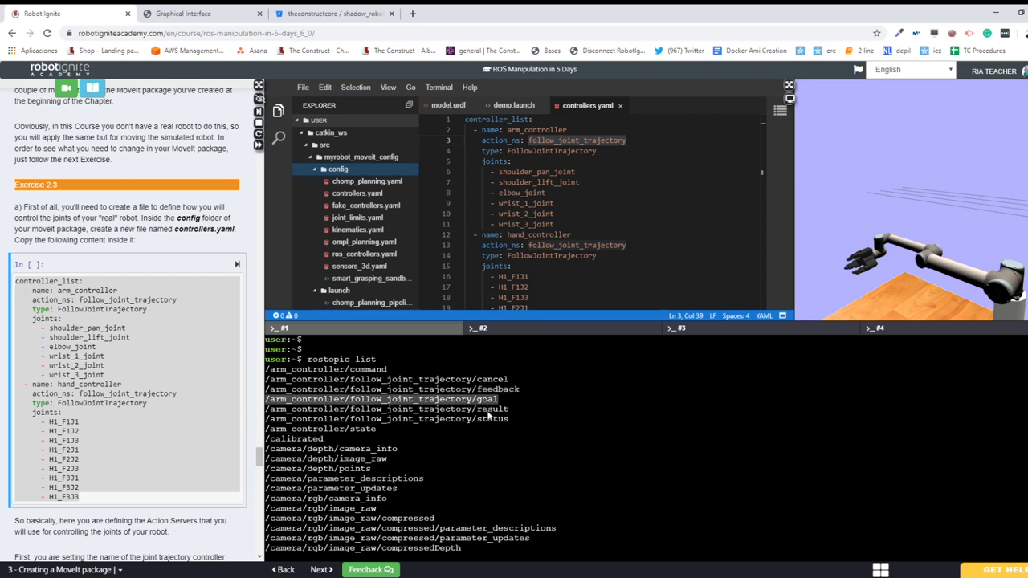
double_click(489, 409)
double_click(491, 419)
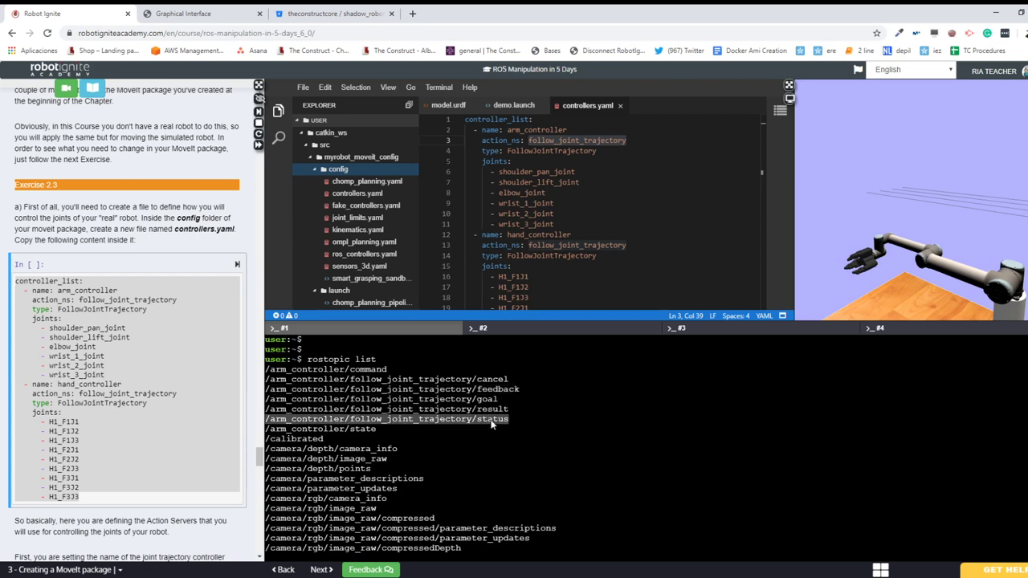
left_click(514, 422)
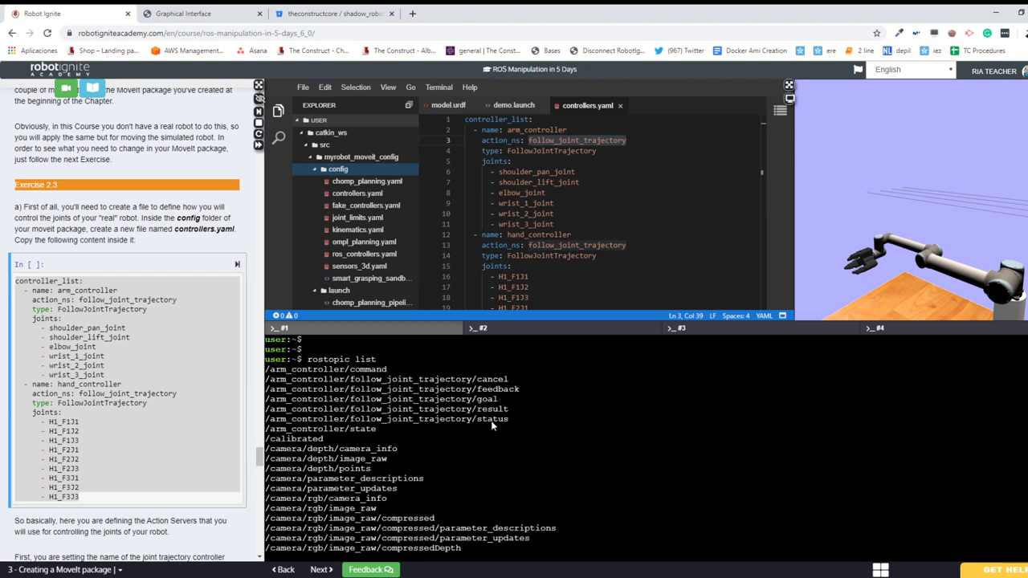
double_click(493, 420)
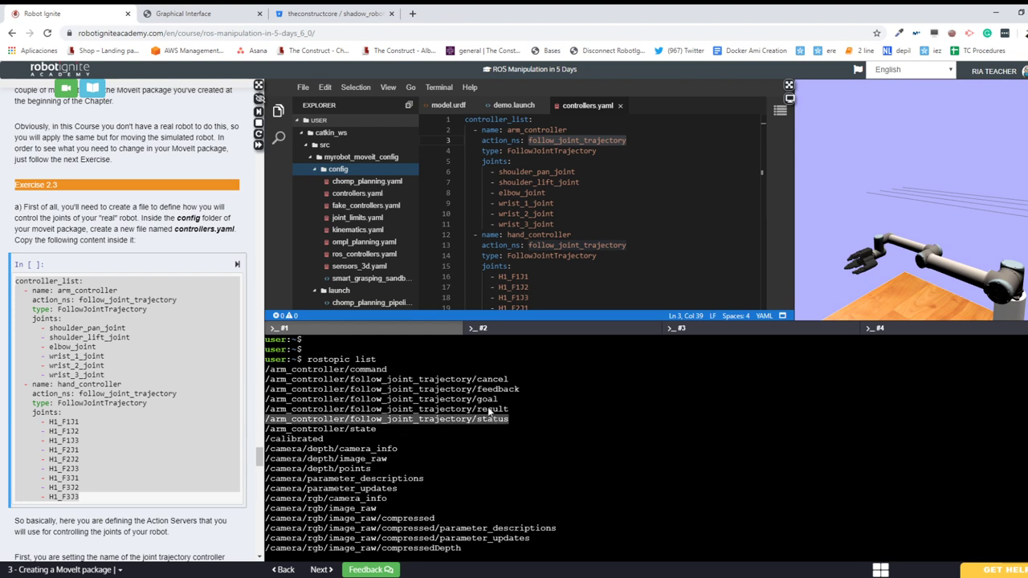
triple_click(488, 410)
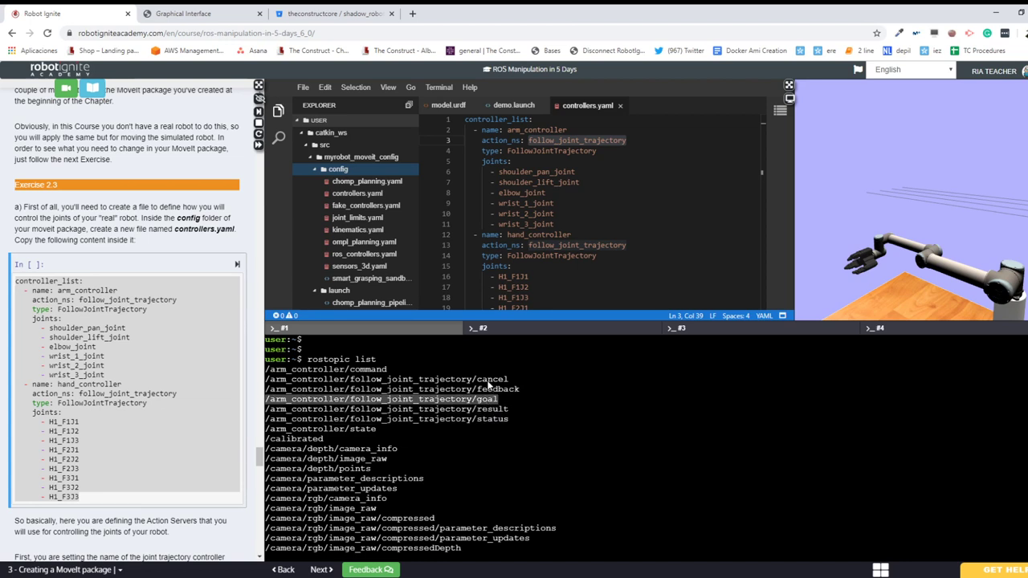
triple_click(488, 381)
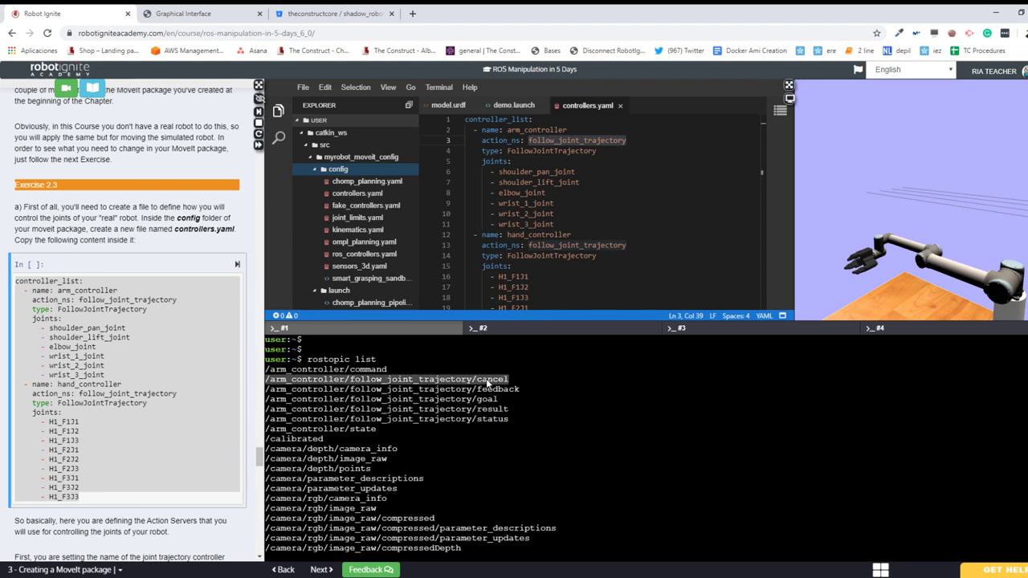
left_click(486, 382)
left_click_drag(515, 418, 262, 381)
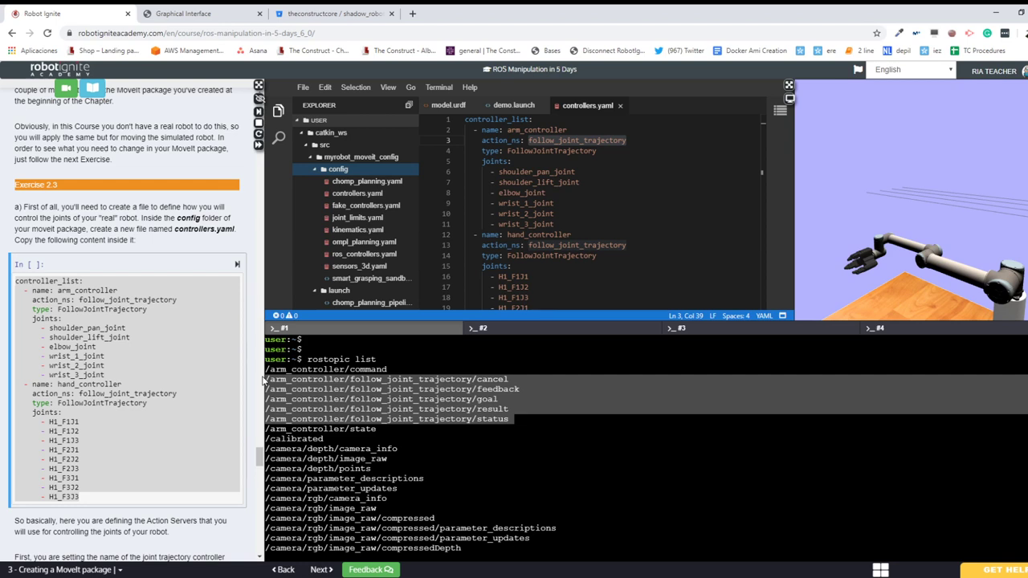
double_click(528, 130)
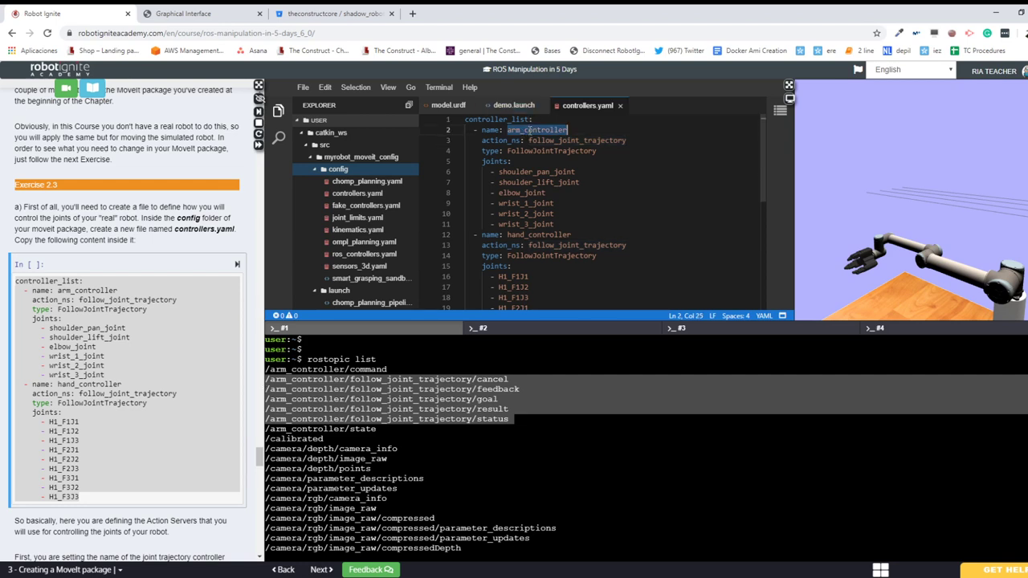
triple_click(566, 141)
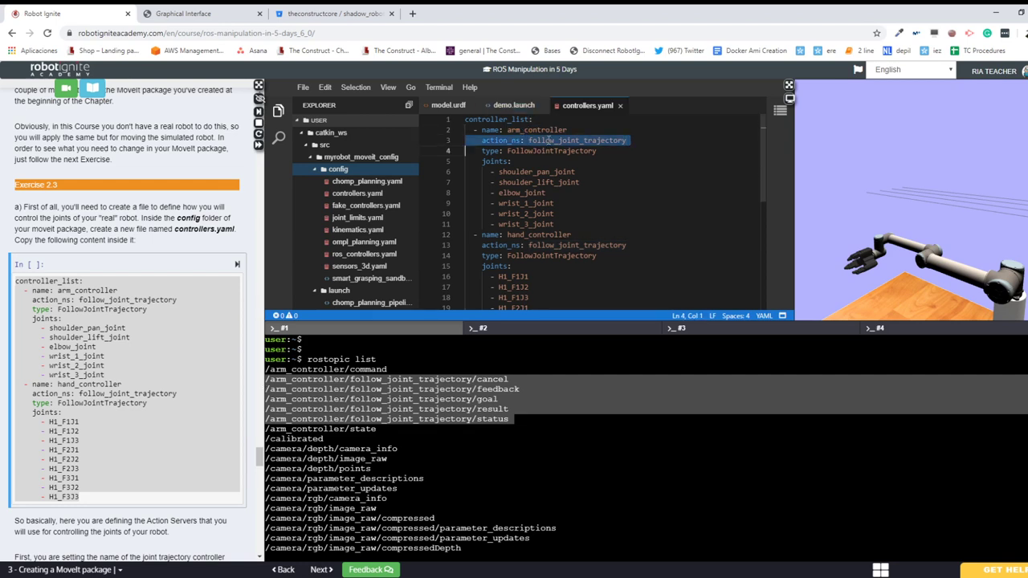
double_click(555, 152)
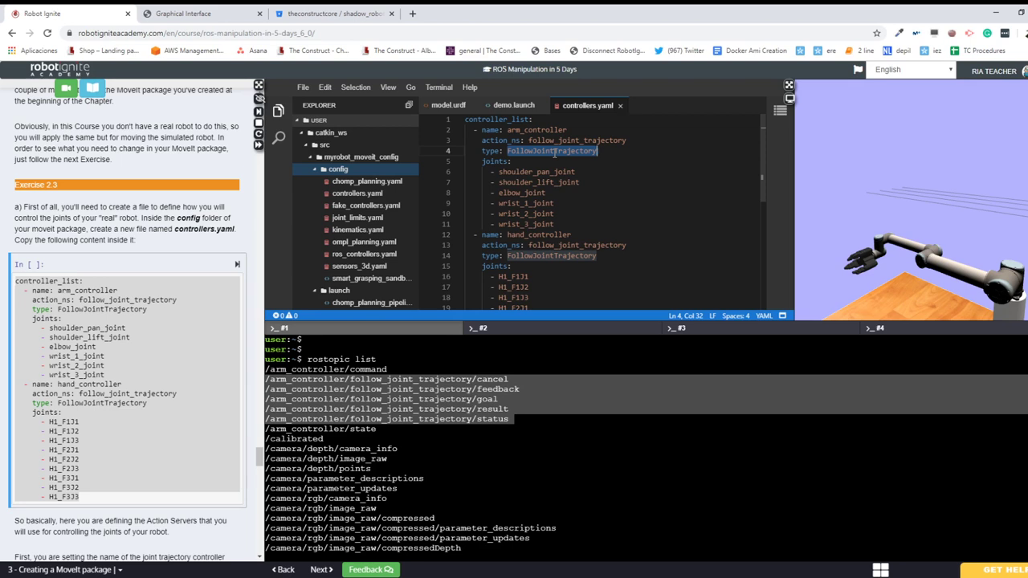
left_click(499, 172)
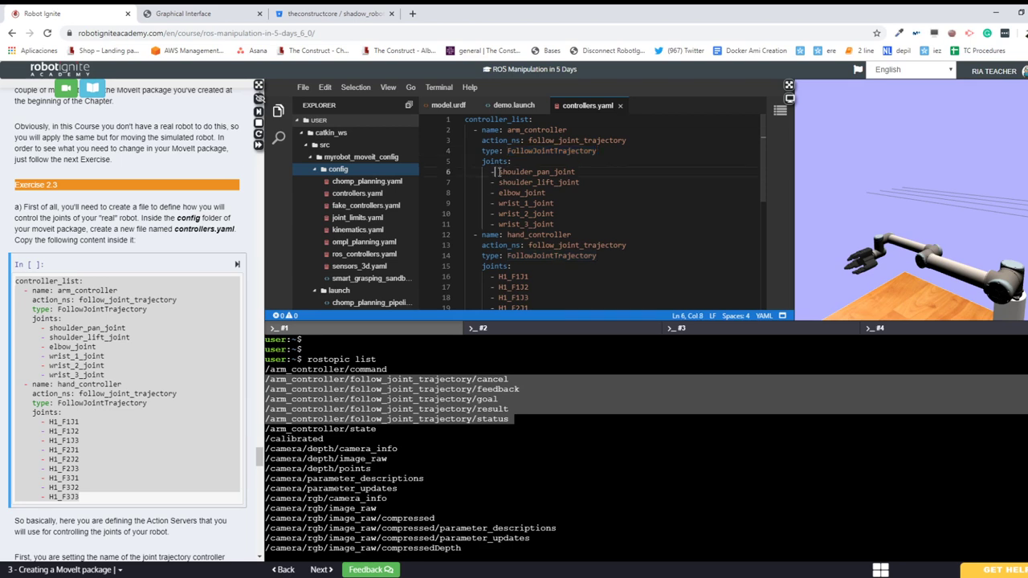
key("shift+Down")
key("shift+Down")
key("shift+Down")
key("shift+Down")
key("shift+Down")
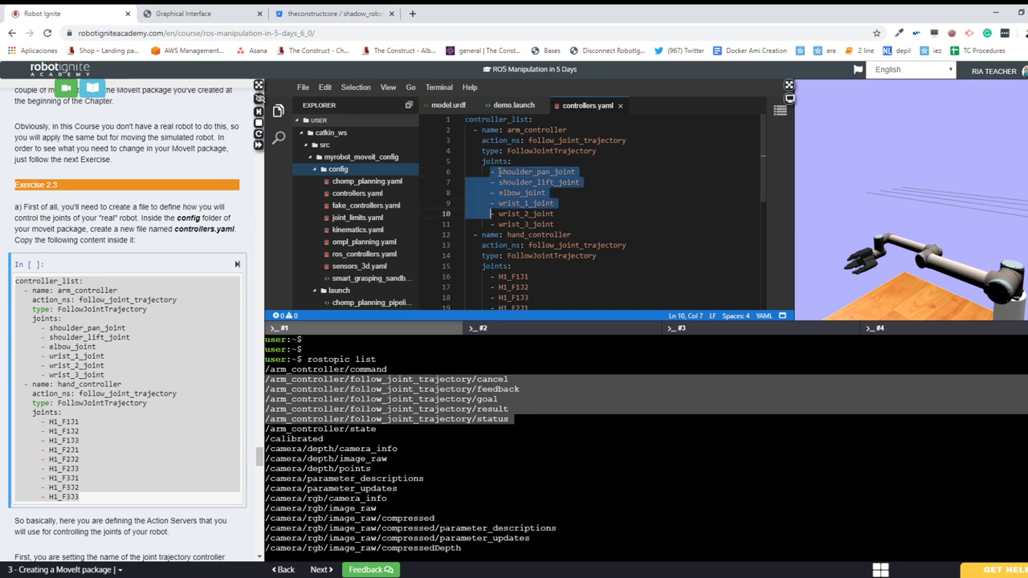
key("shift+End")
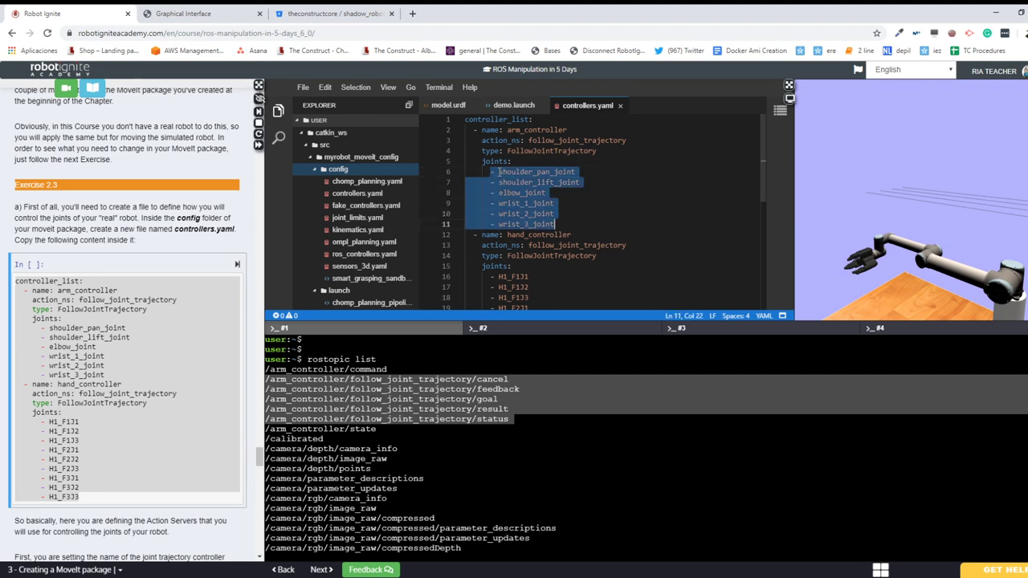
key("shift+Right")
key("shift+Right")
key("shift+Right")
key("shift+Right")
key("shift+Left")
key("shift+Left")
key("shift+Left")
key("shift+Left")
key("shift+Right")
left_click(499, 172)
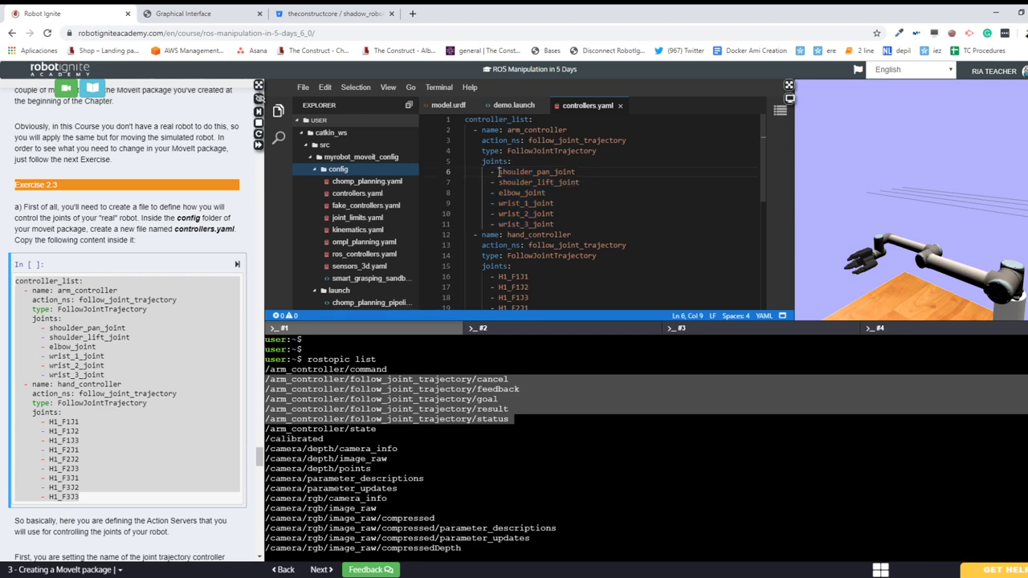
key("Home")
key("shift+Down")
key("shift+Down")
key("shift+Down")
key("shift+Down")
key("shift+Down")
key("shift+Down")
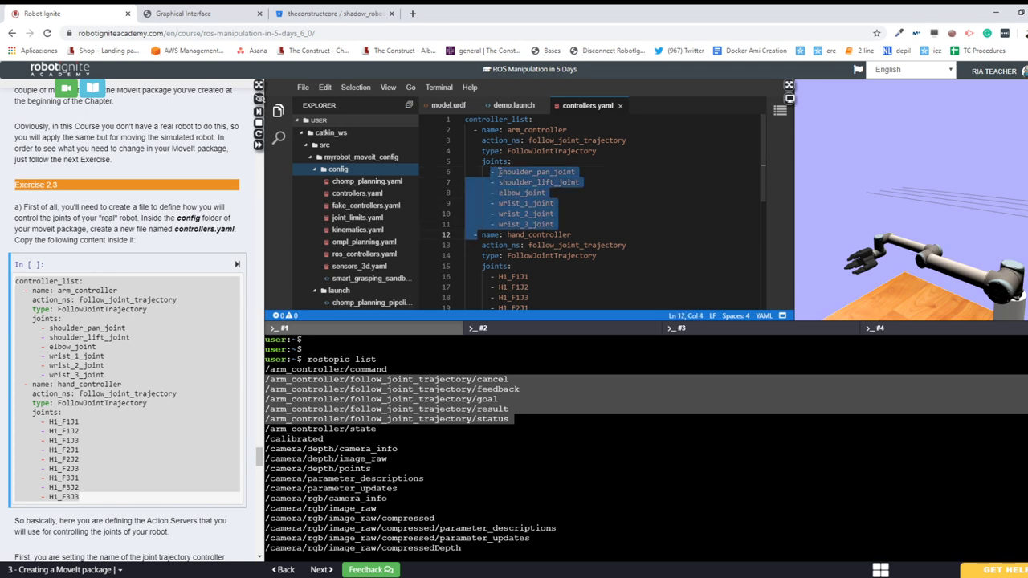
key("shift+Left")
key("shift+Left")
key("shift+Left")
double_click(531, 130)
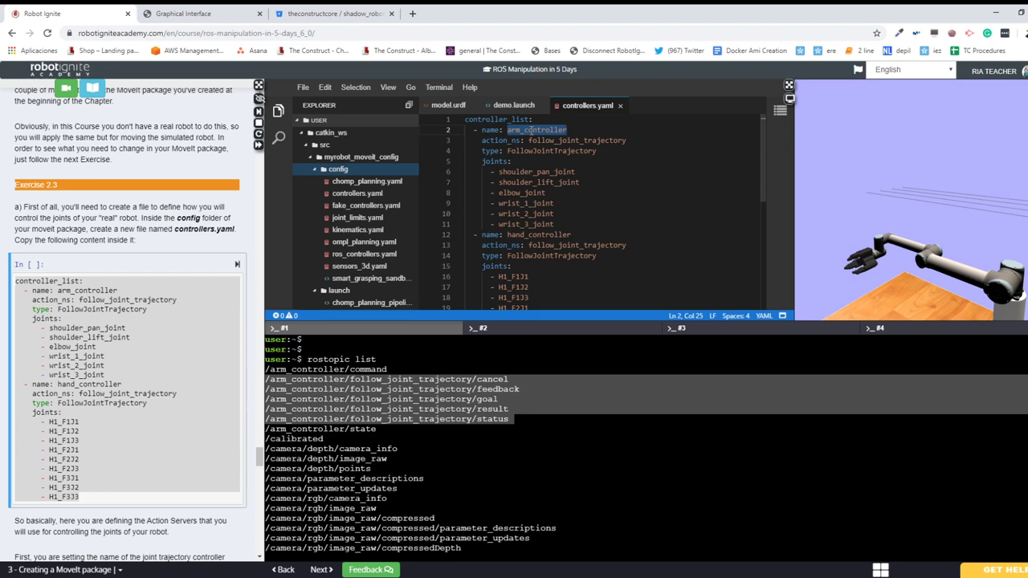
double_click(331, 381)
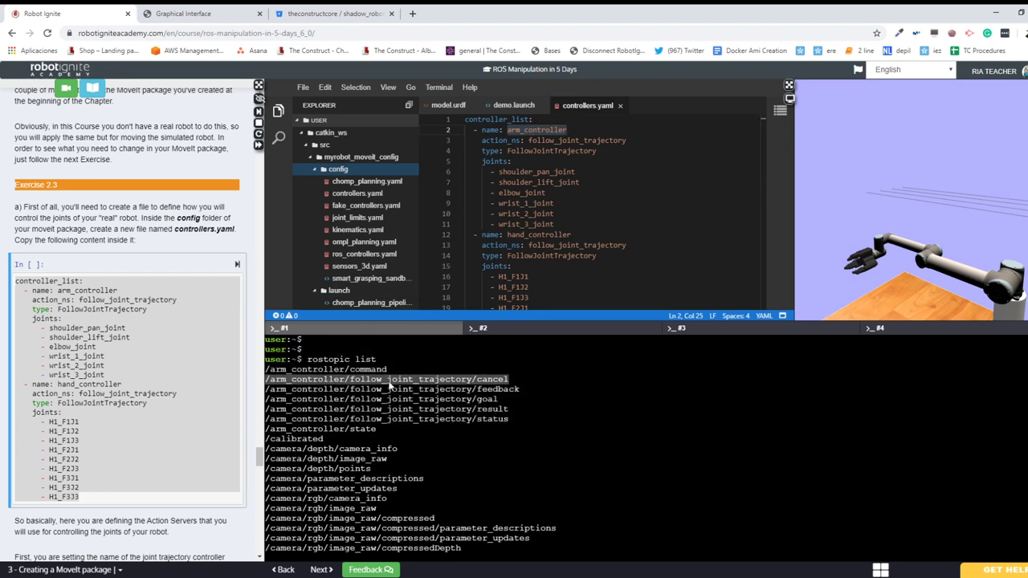
double_click(534, 141)
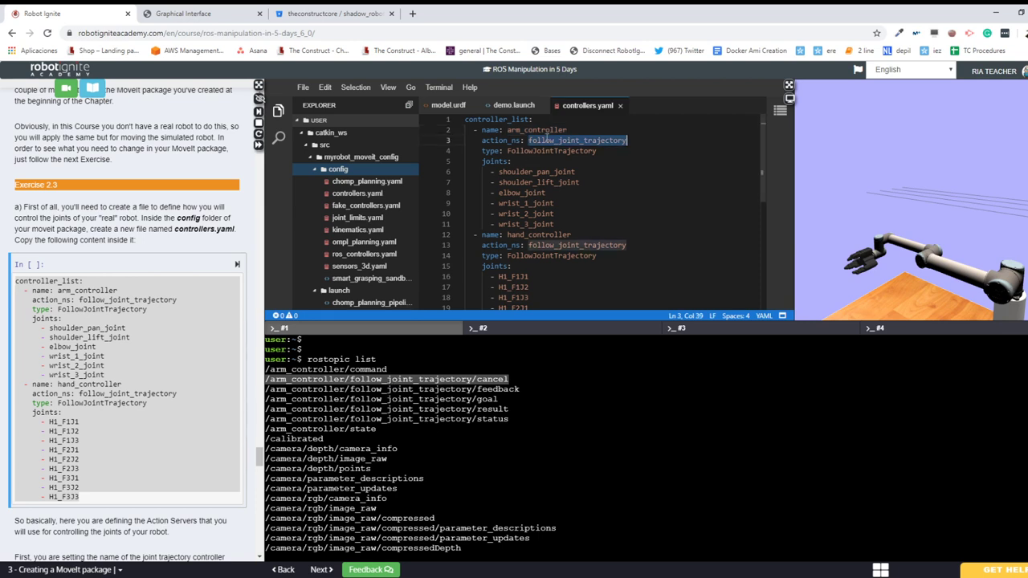
double_click(534, 151)
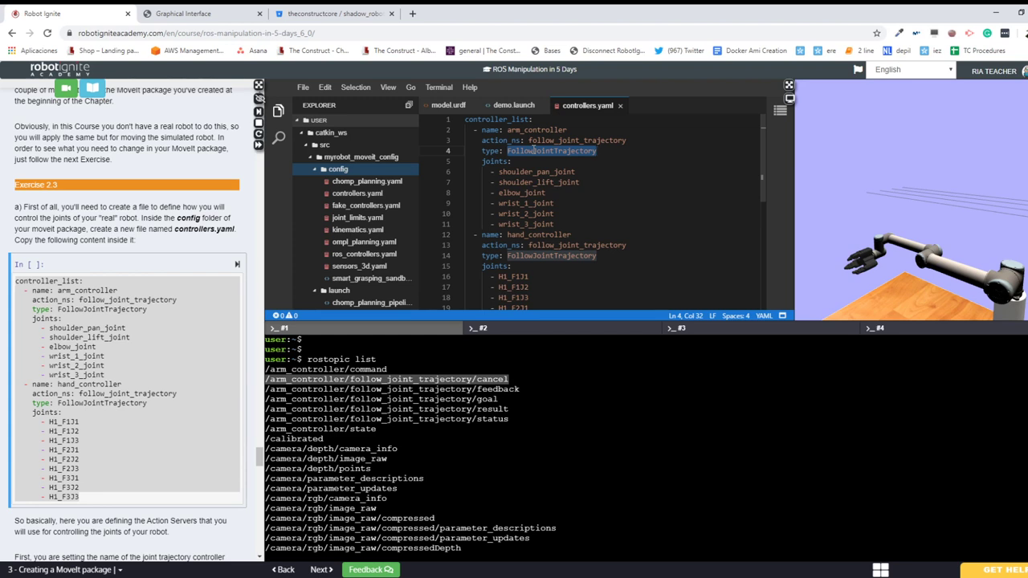
scroll(533, 151, "down", 1)
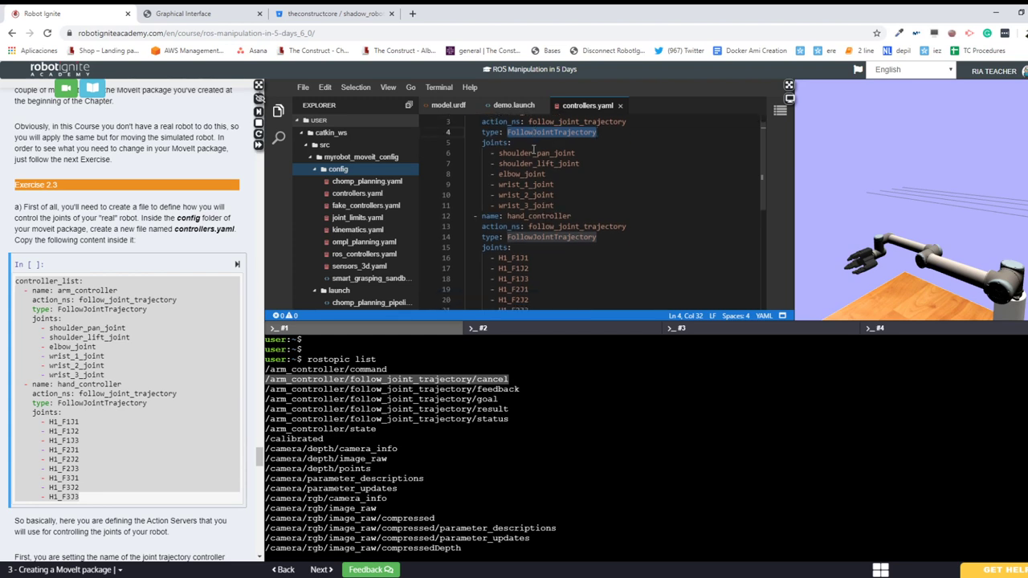
scroll(533, 150, "down", 2)
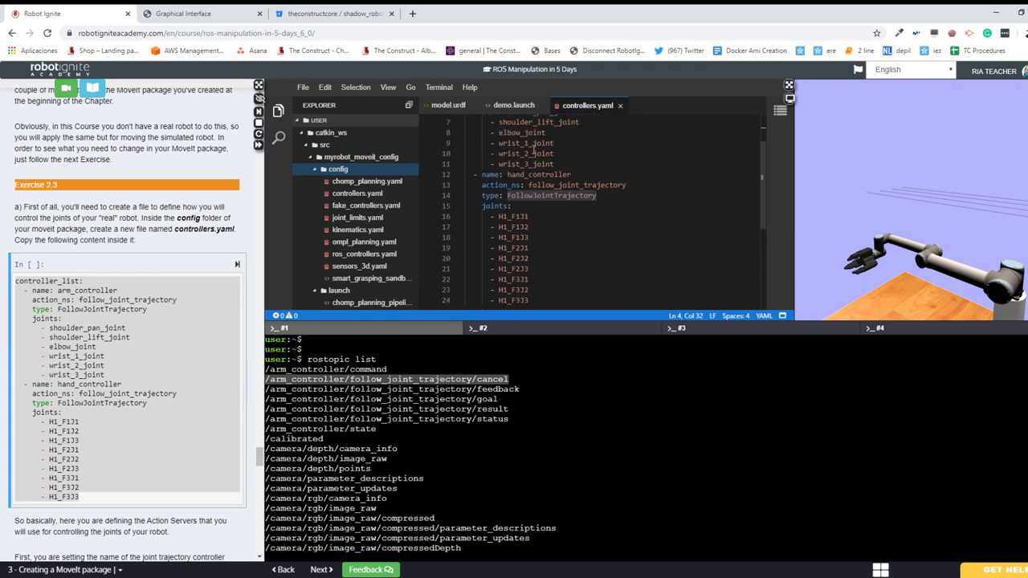
left_click(441, 438)
scroll(440, 438, "down", 1)
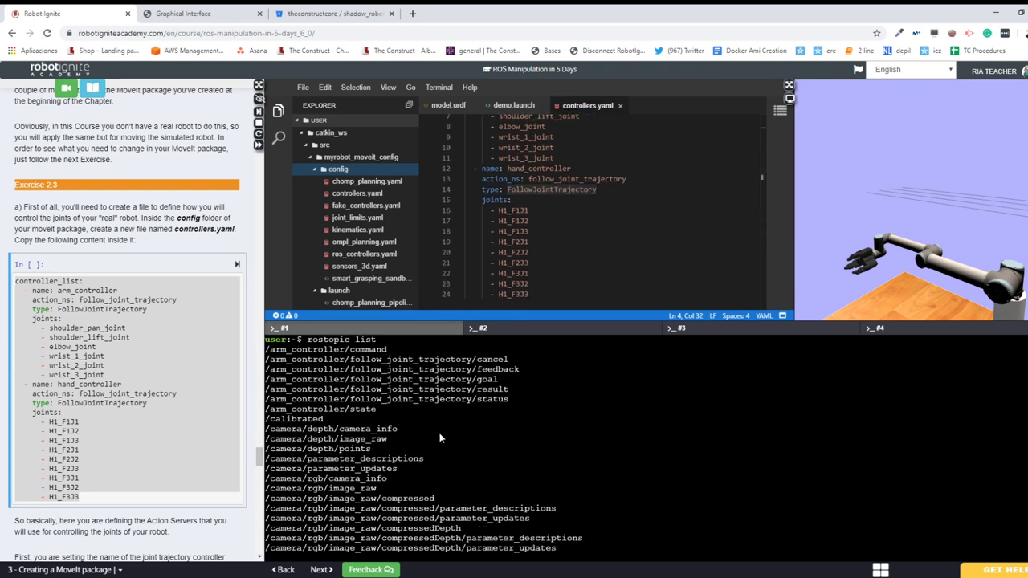
scroll(440, 438, "down", 10)
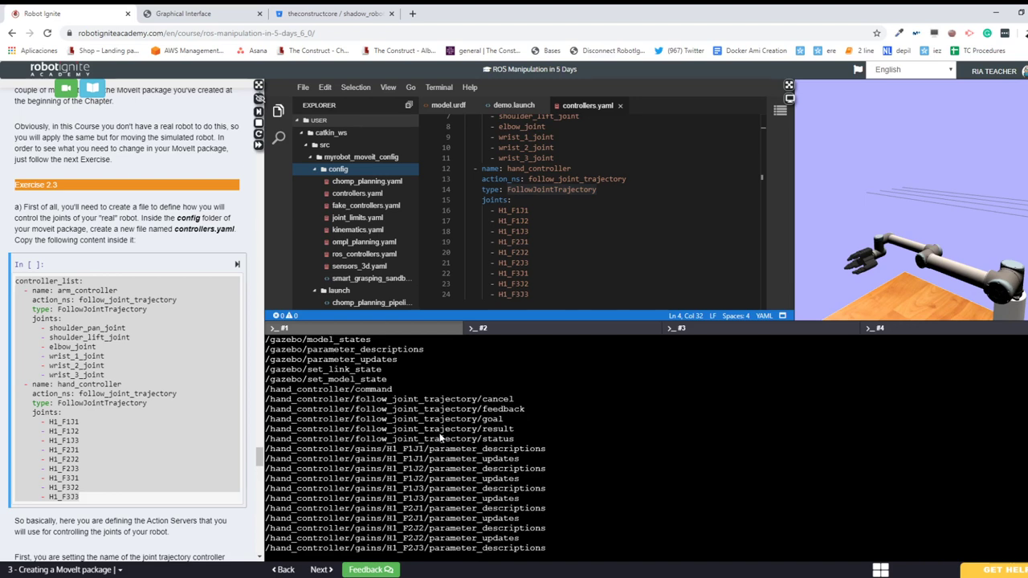
mouse_move(518, 443)
left_mouse_down()
mouse_move(338, 435)
mouse_move(252, 401)
mouse_move(274, 411)
mouse_move(265, 401)
mouse_move(567, 405)
mouse_move(500, 410)
mouse_move(498, 439)
left_mouse_up()
double_click(290, 404)
left_click(289, 404)
double_click(289, 404)
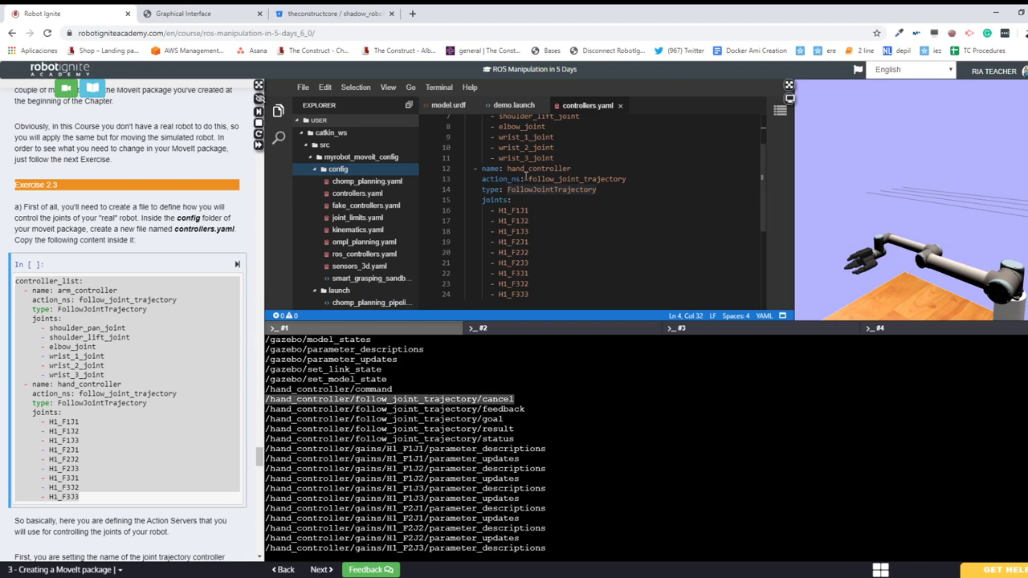
double_click(531, 169)
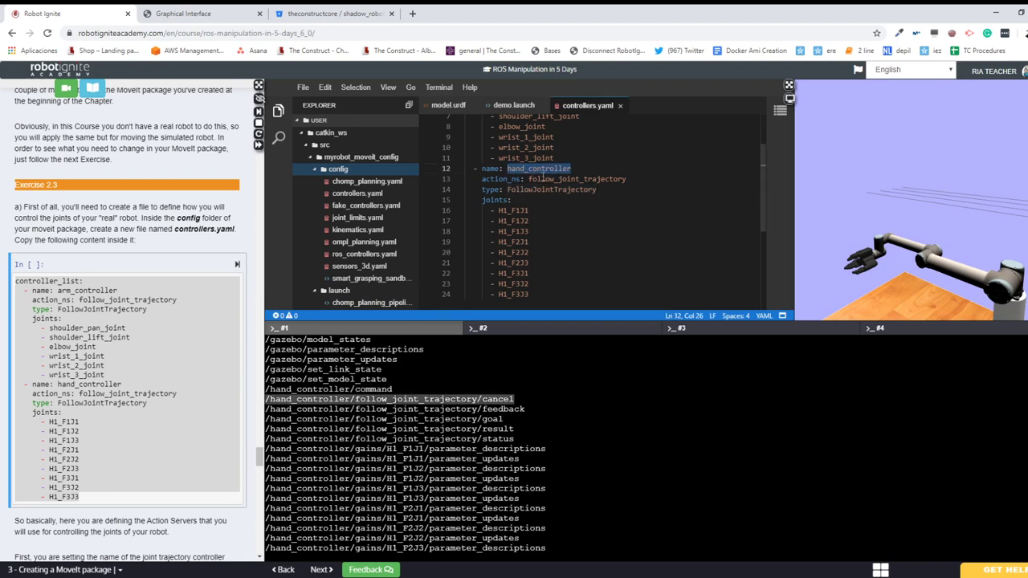
double_click(544, 179)
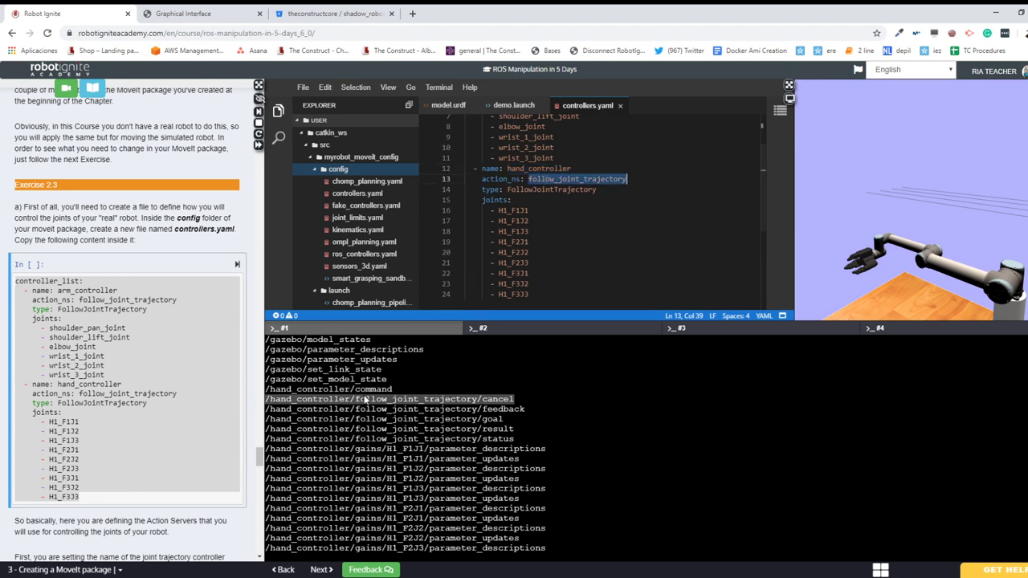
left_click_drag(357, 399, 485, 404)
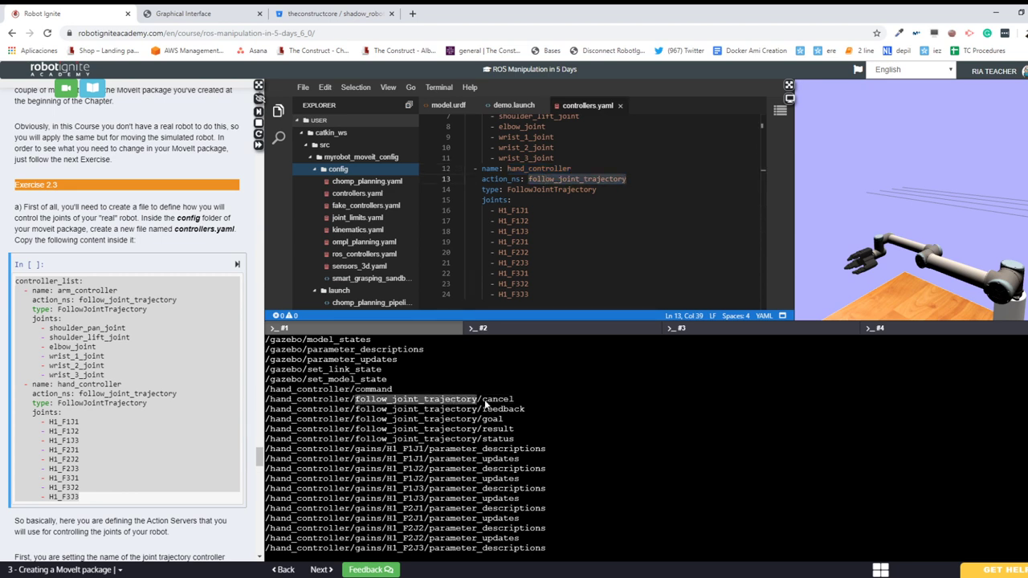
double_click(534, 189)
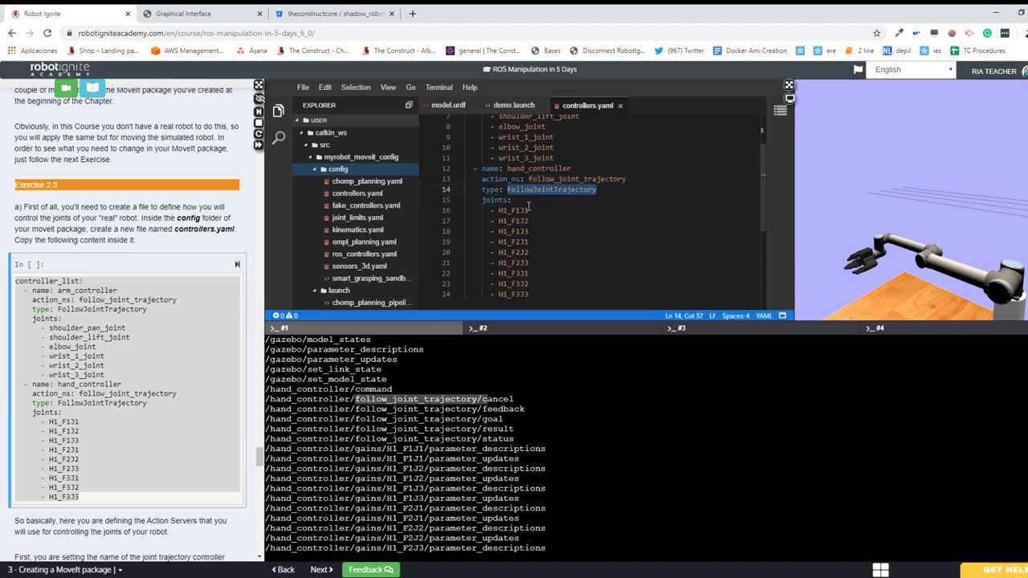
scroll(518, 202, "down", 1)
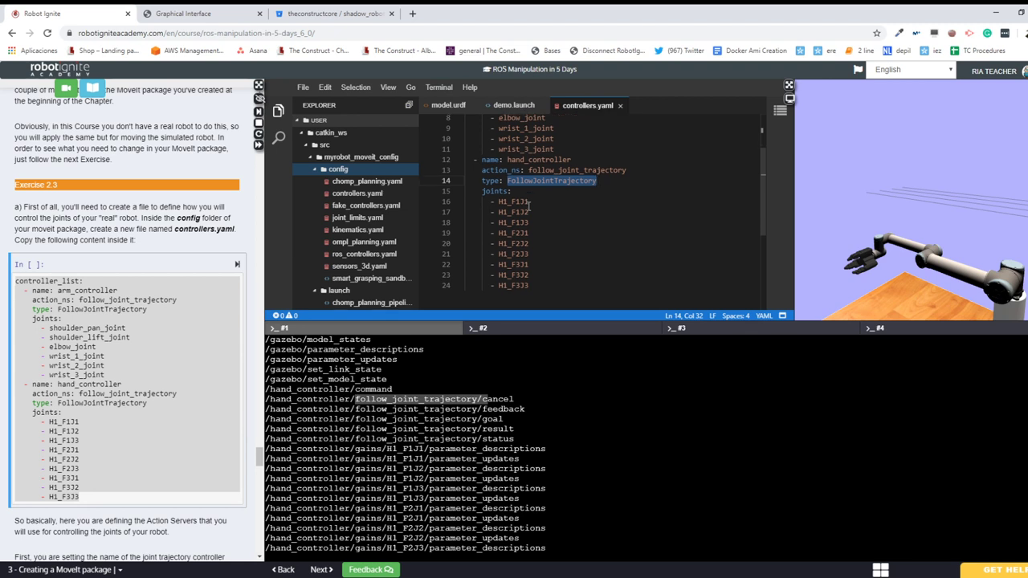
left_click(502, 198)
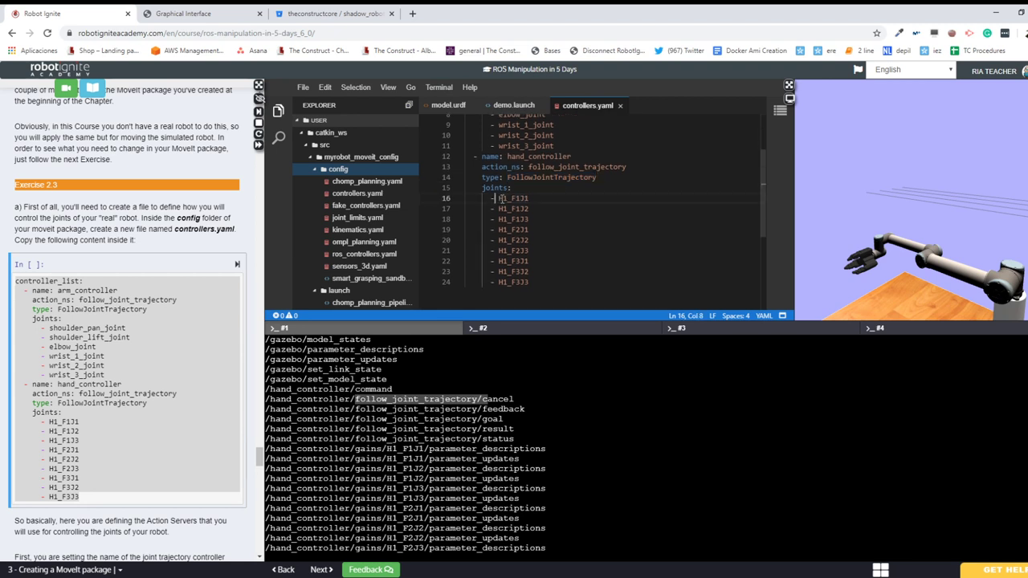
key("Up")
key("Home")
key("shift+Down")
key("shift+Down")
key("shift+Down")
key("shift+Down")
key("shift+Down")
key("shift+Down")
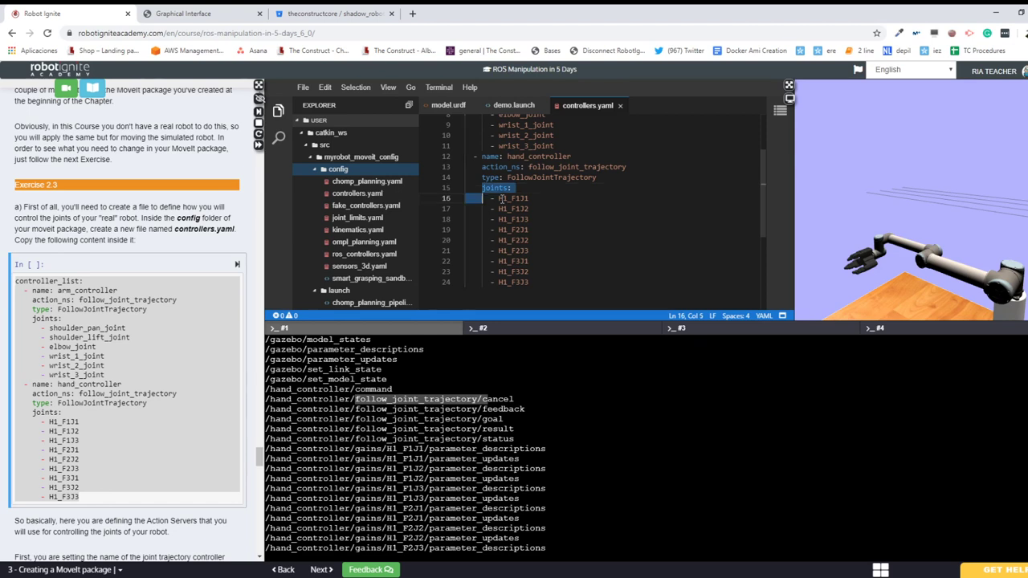
key("shift+Down")
key("shift+Down")
key("shift+Down")
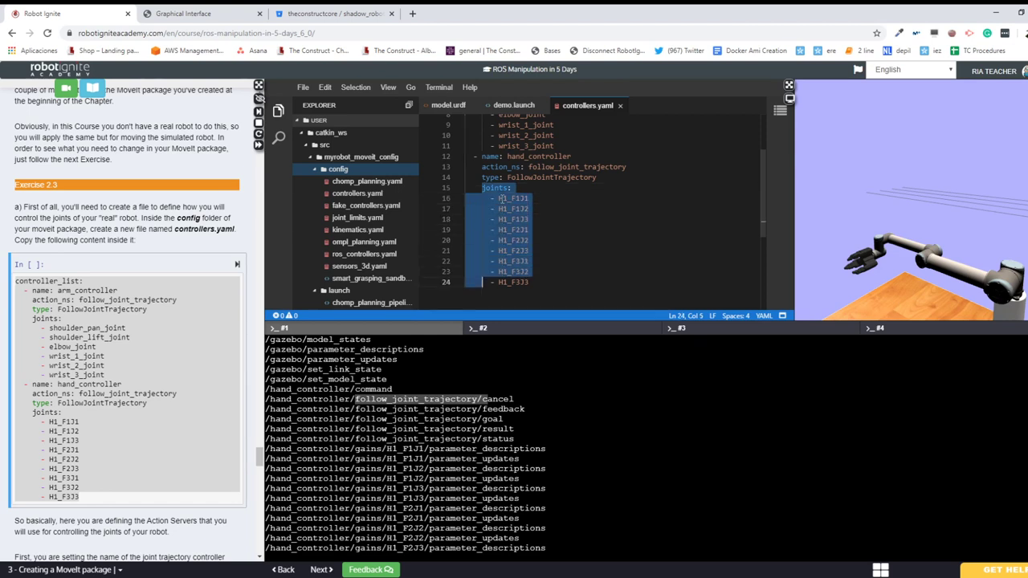
key("shift+End")
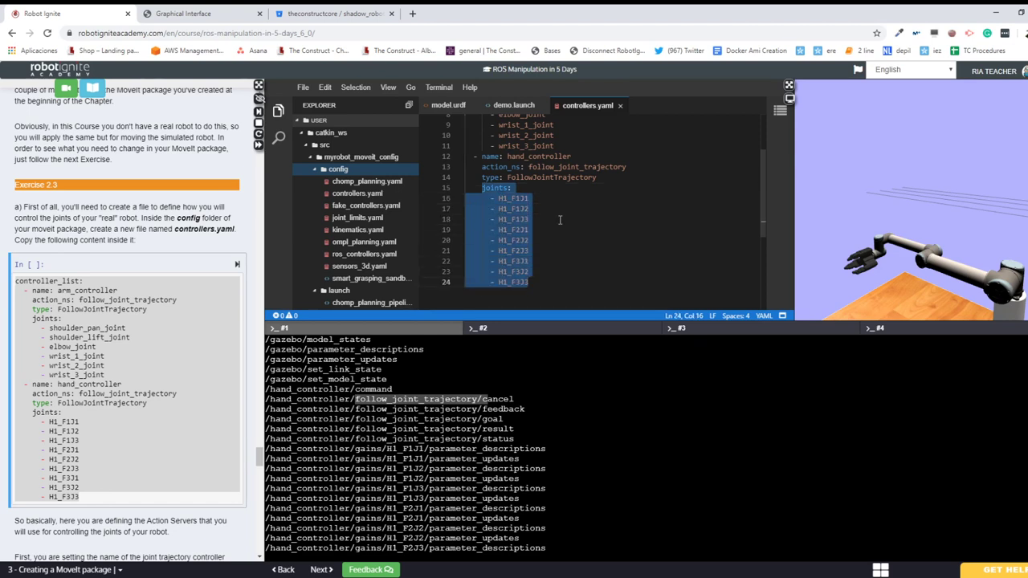
left_click(536, 283)
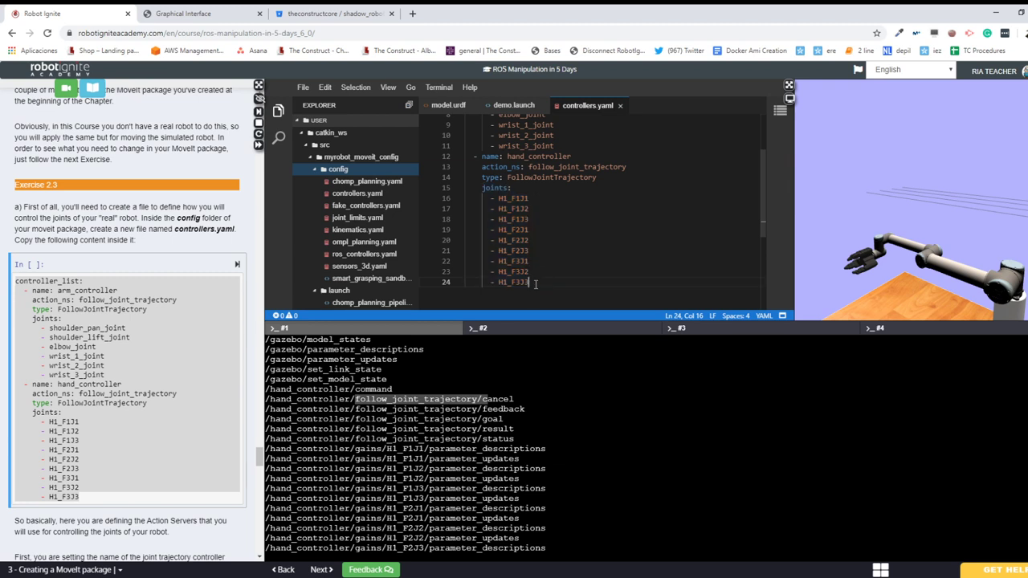
key("shift+Up")
key("shift+Up")
key("shift+Up")
key("shift+Up")
key("shift+Up")
key("shift+Up")
key("shift+Up")
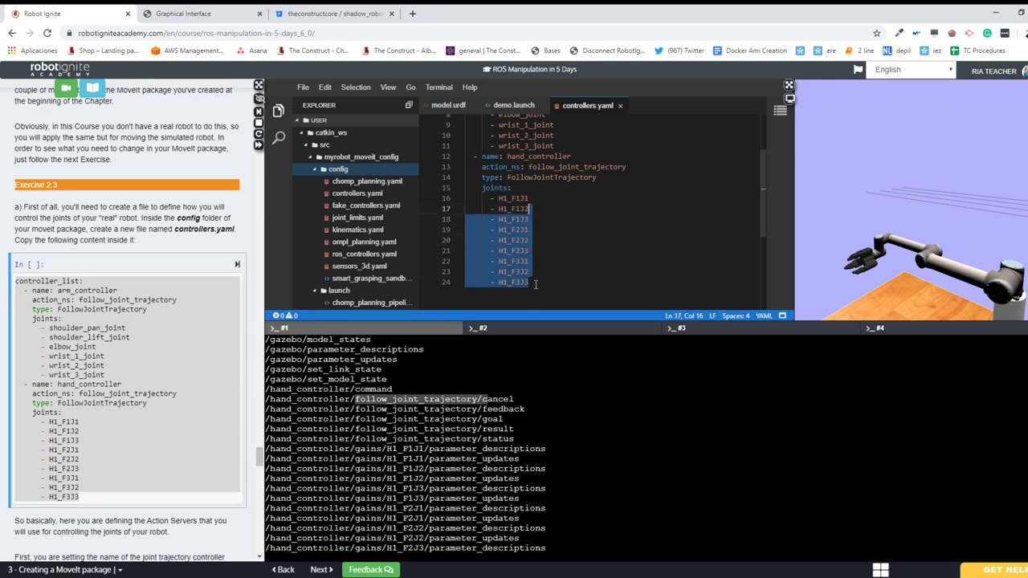
key("shift+Up")
key("shift+Up")
key("shift+Up")
key("shift+Up")
key("shift+Up")
key("shift+Left")
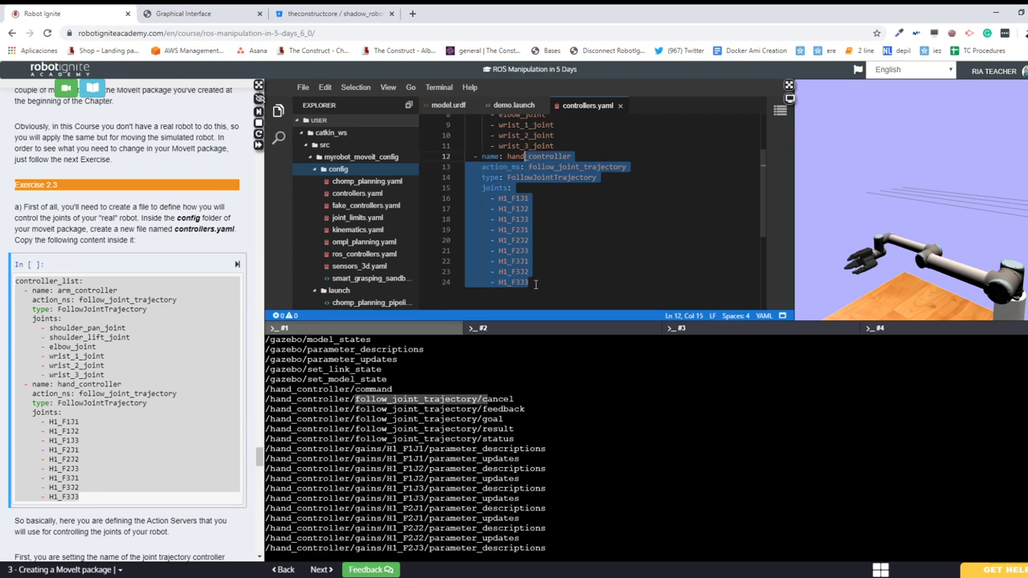
key("shift+Left")
key("shift+Left")
key("shift+Left")
key("shift+Left")
key("shift+Left")
key("shift+Left")
triple_click(402, 419)
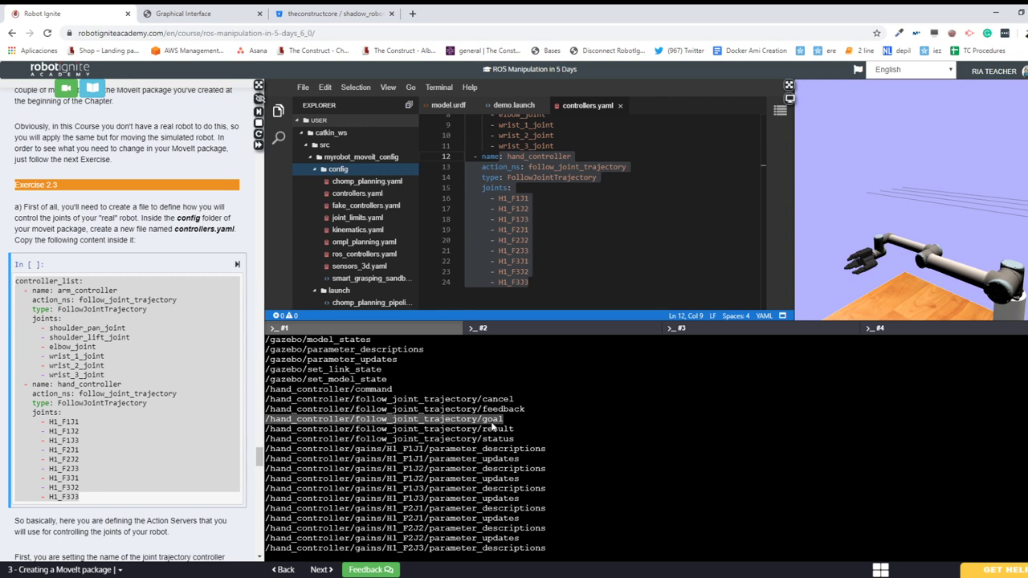
left_click(596, 231)
scroll(595, 233, "up", 2)
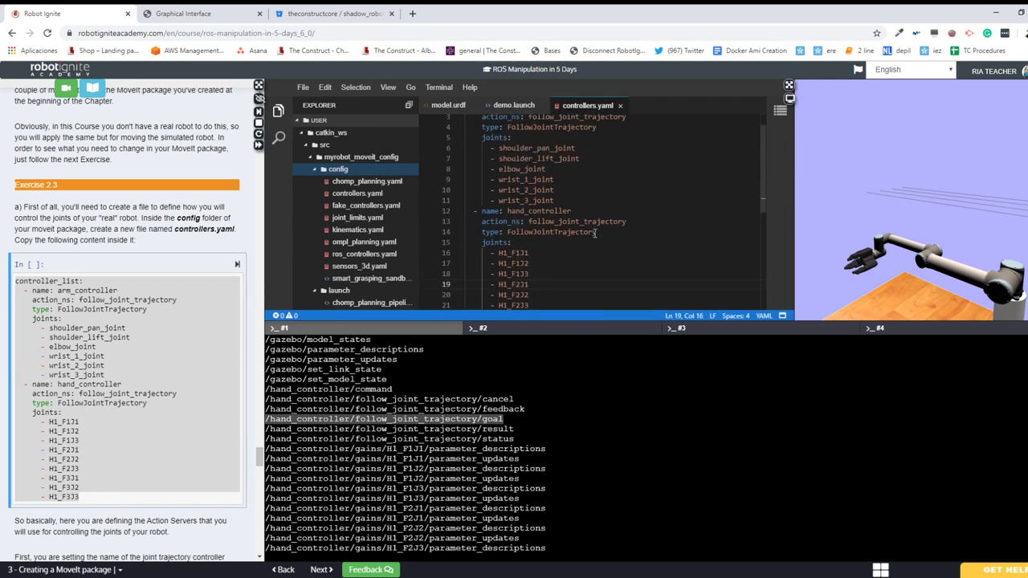
scroll(595, 233, "up", 1)
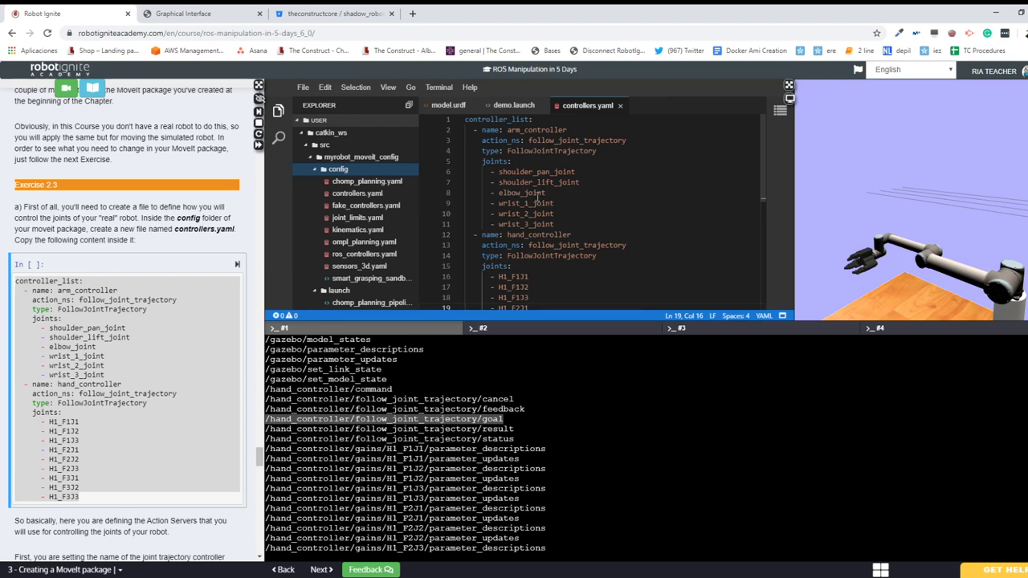
left_click(531, 454)
scroll(531, 454, "down", 5)
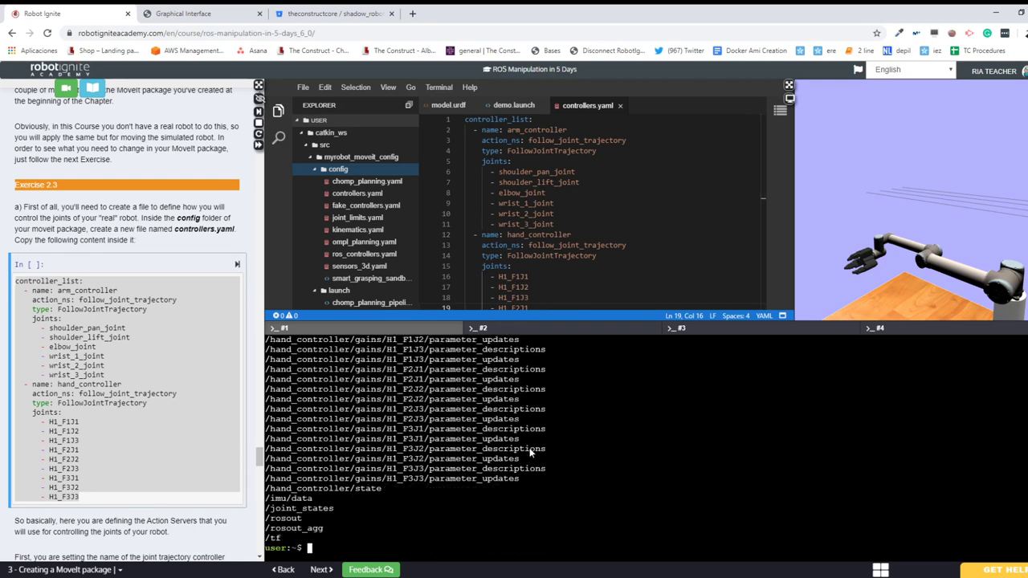
- Check the earlier rostopic info output, then move to an empty terminal session
key("Return")
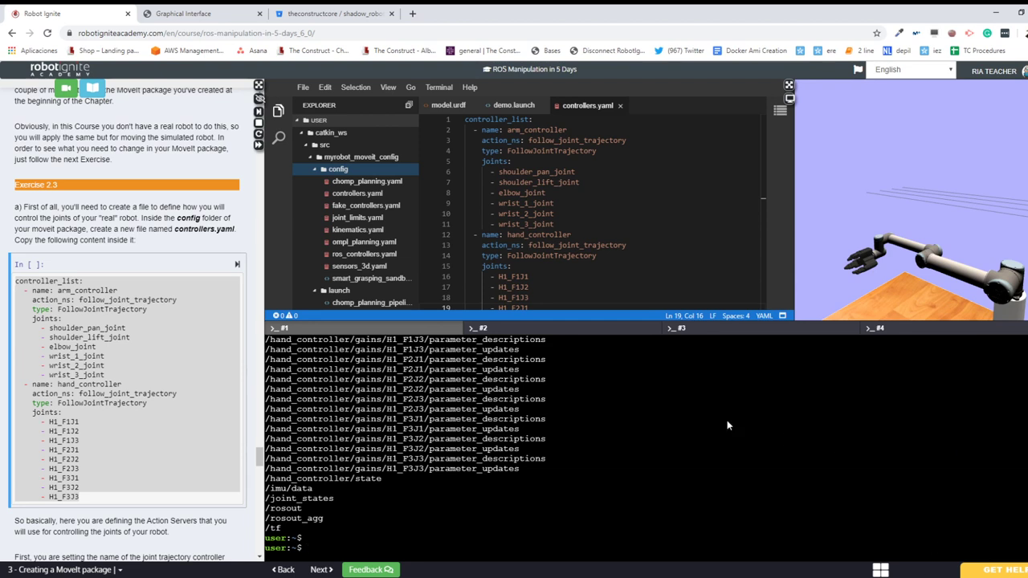
key("Return")
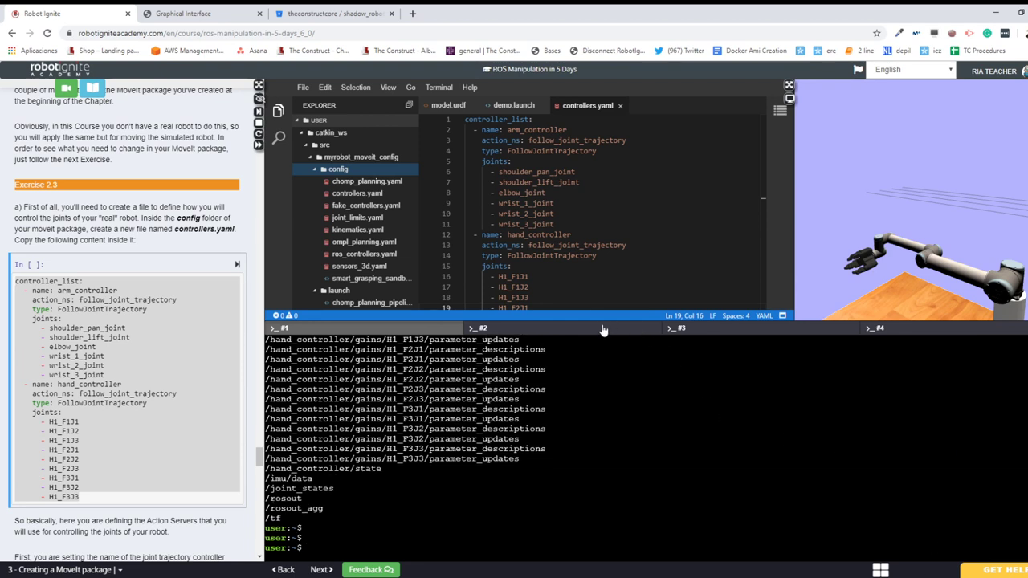
left_click(603, 330)
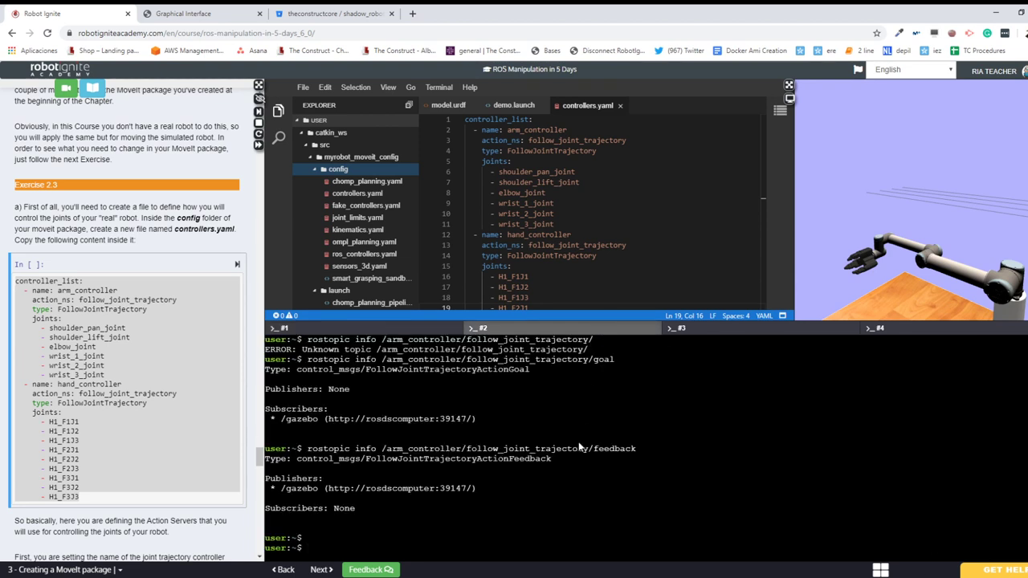
left_click(751, 331)
key("Return")
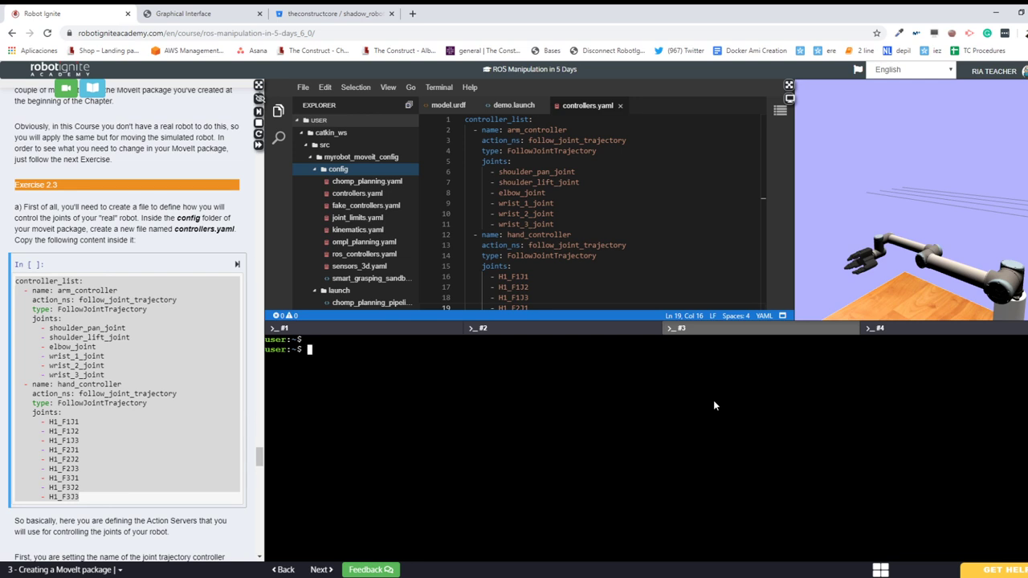
- Enter rostopic list, check the wrist_2_joint and wrist_3_joint names, then cancel with Ctrl+C
type("rostopic list")
double_click(536, 225)
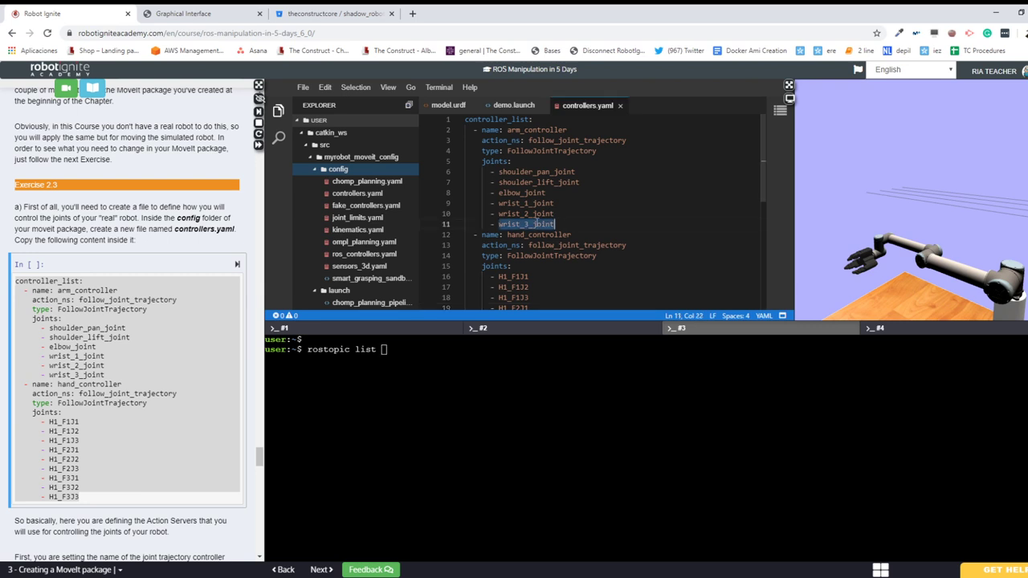
double_click(519, 213)
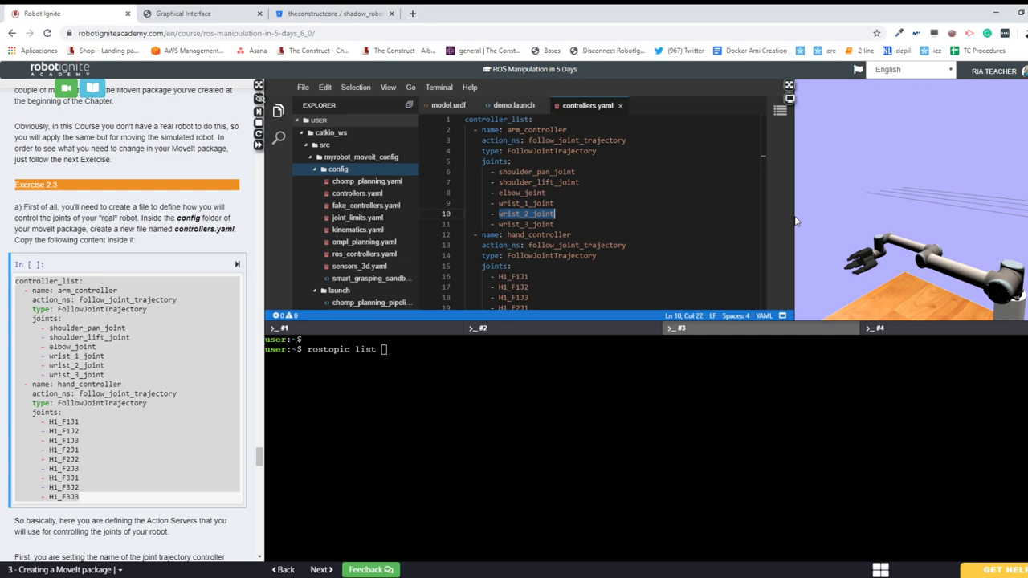
left_click(625, 172)
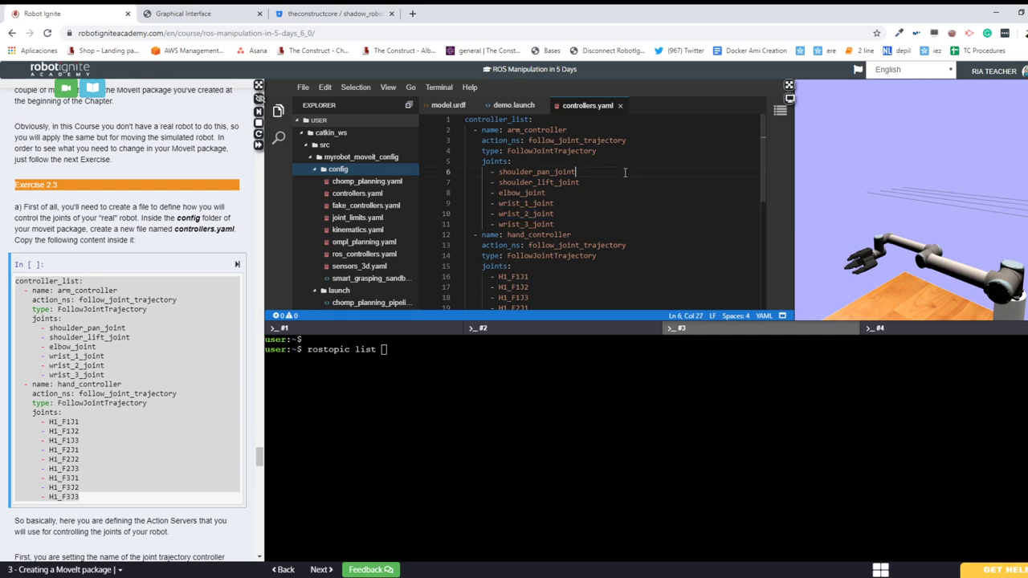
left_click(494, 498)
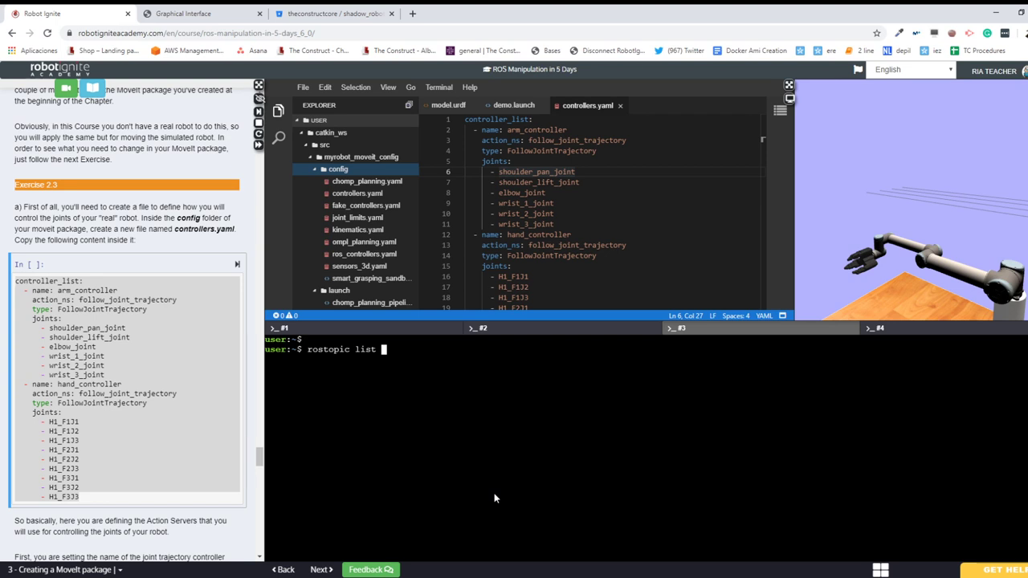
key("ctrl+c")
- Show terminal #2's arm_controller goal and feedback info alongside the yaml joint list
left_click(610, 196)
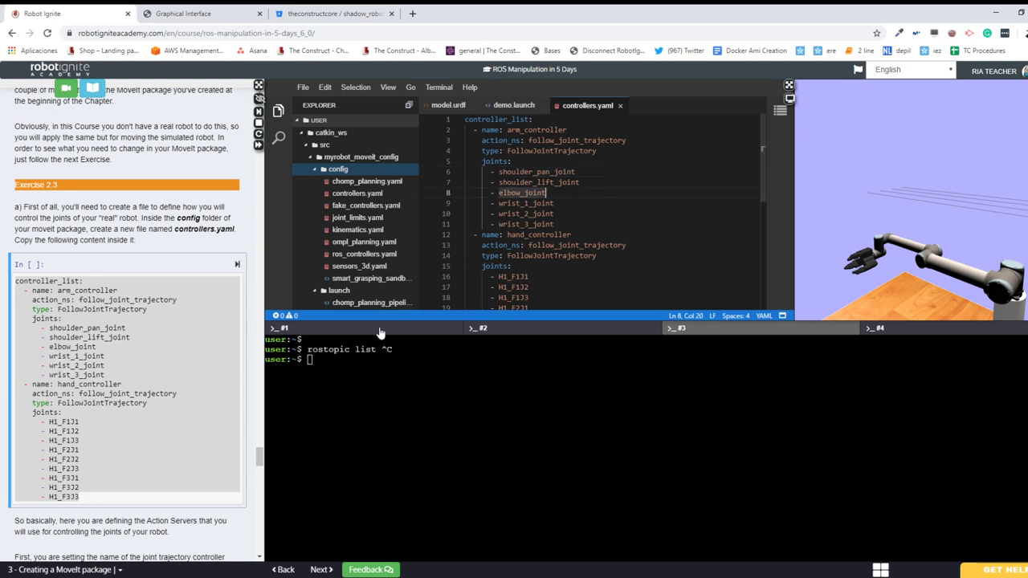
left_click(482, 330)
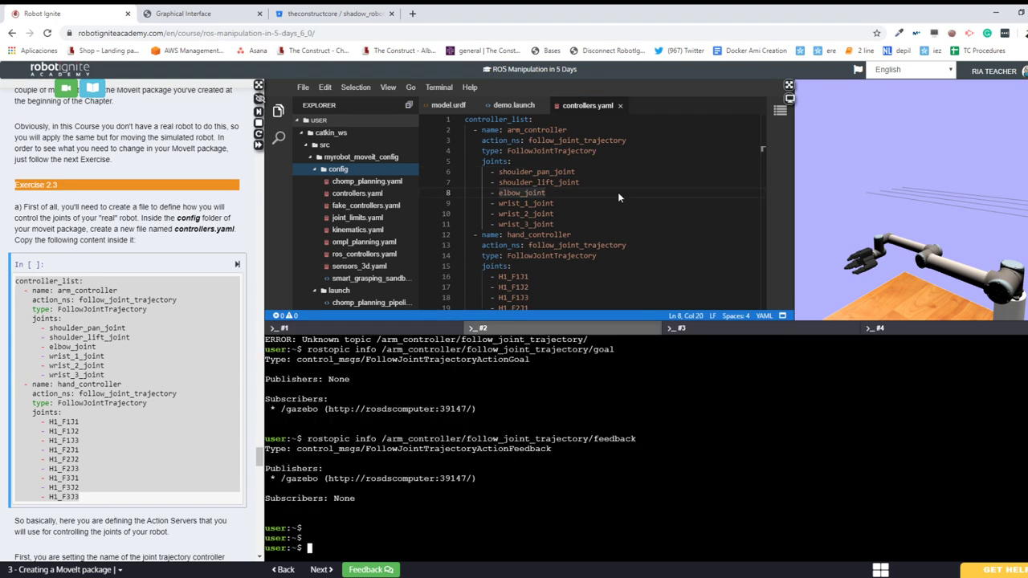
left_click(632, 168)
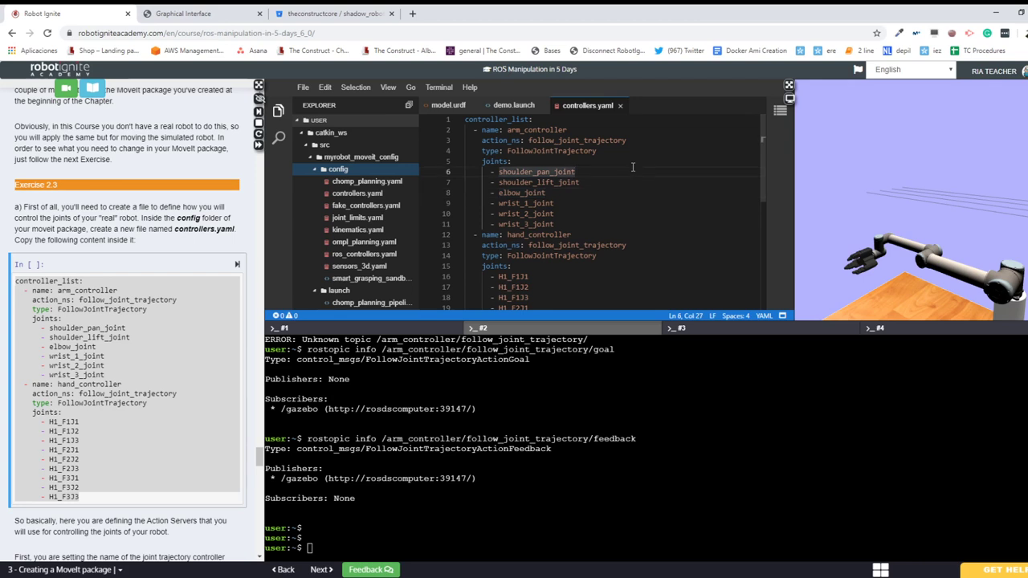
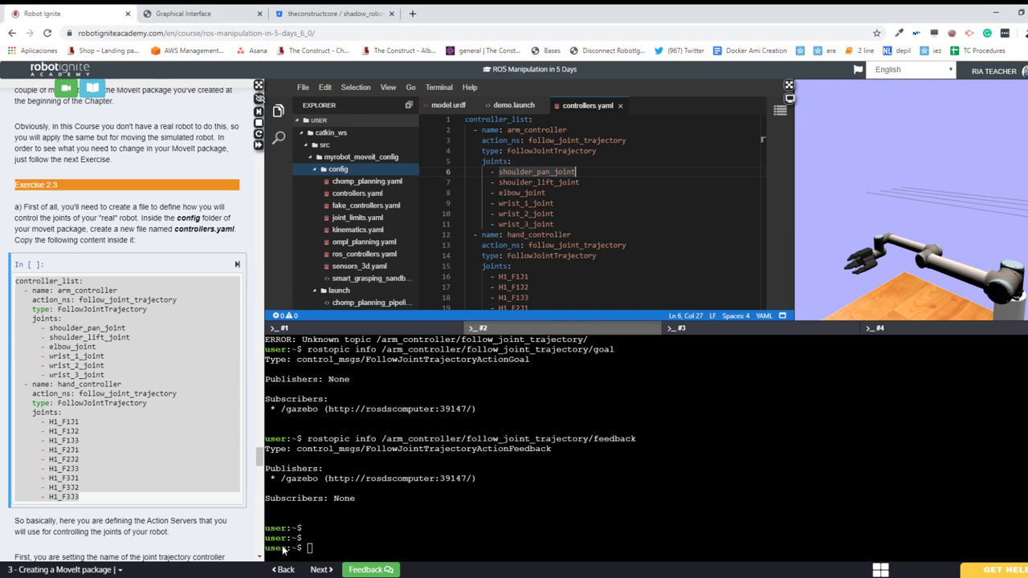
- Review the terminal's rostopic list output, then open a new blank browser tab
scroll(498, 430, "up", 7)
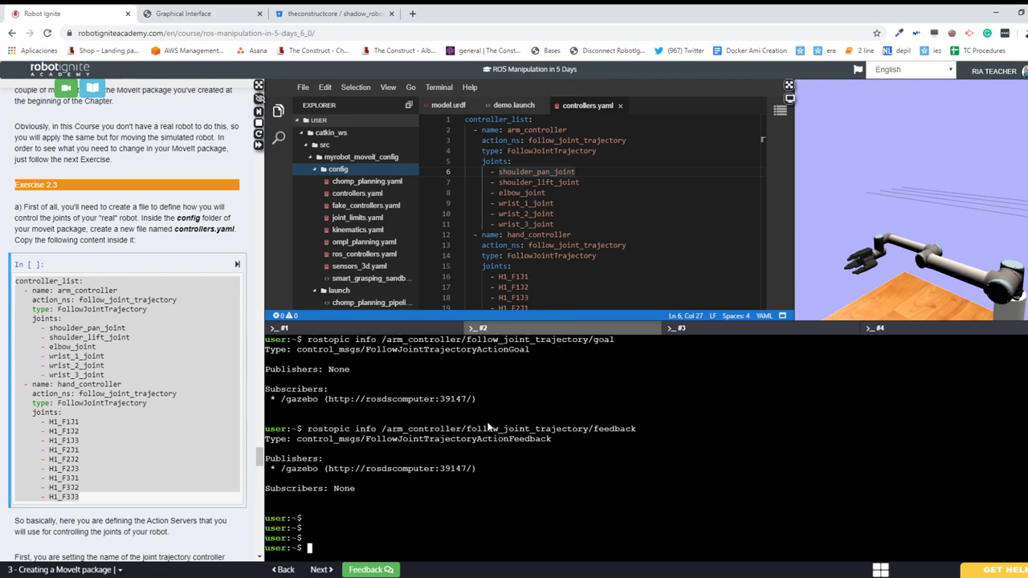
scroll(490, 417, "down", 10)
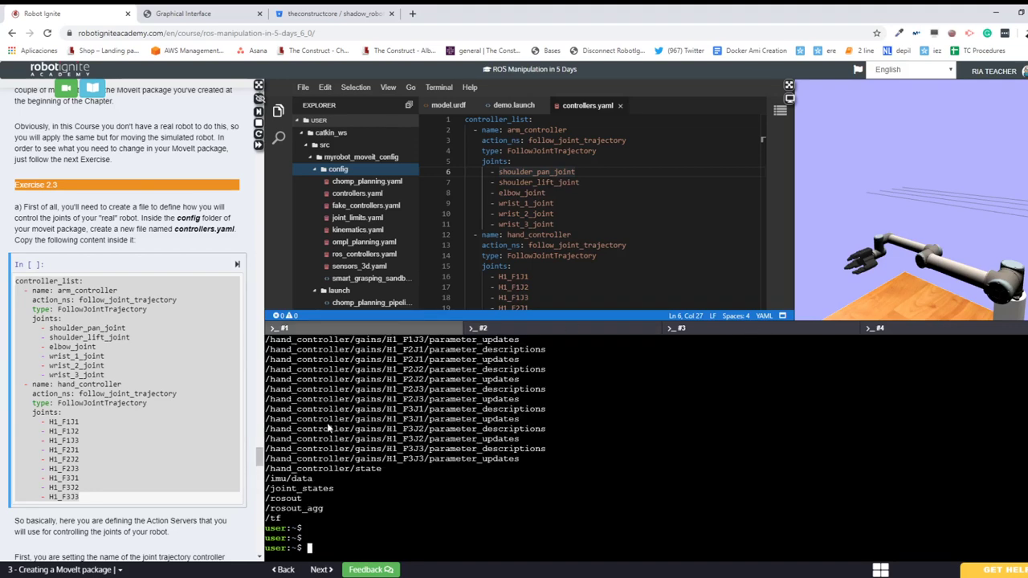
scroll(327, 422, "up", 4)
scroll(327, 423, "up", 10)
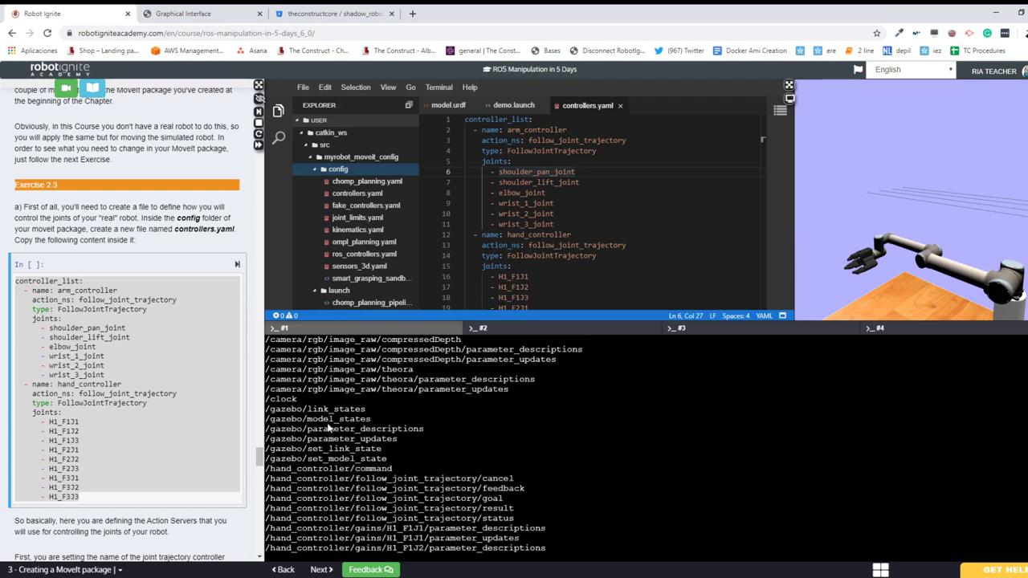
scroll(327, 428, "up", 1)
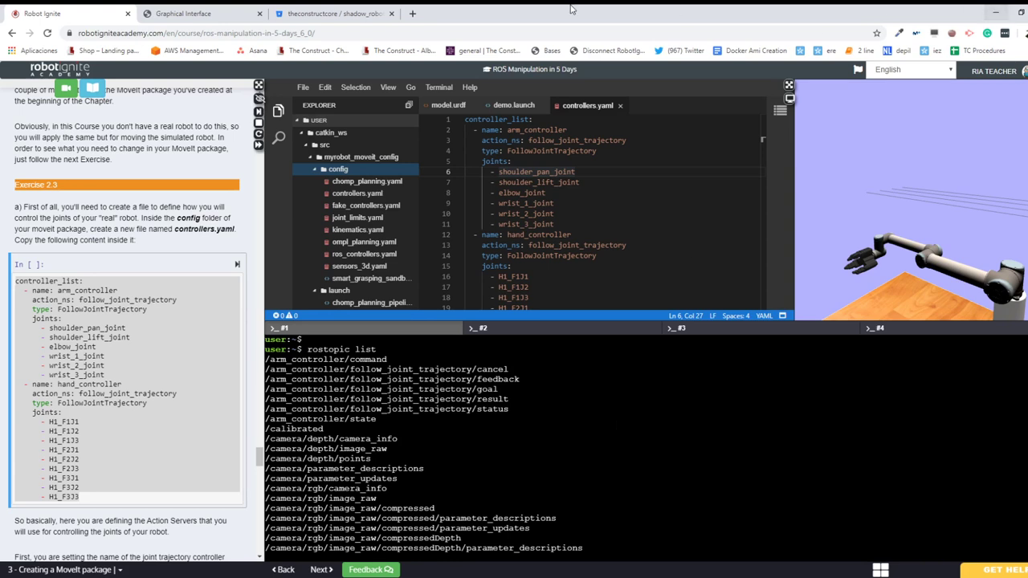
left_click(412, 13)
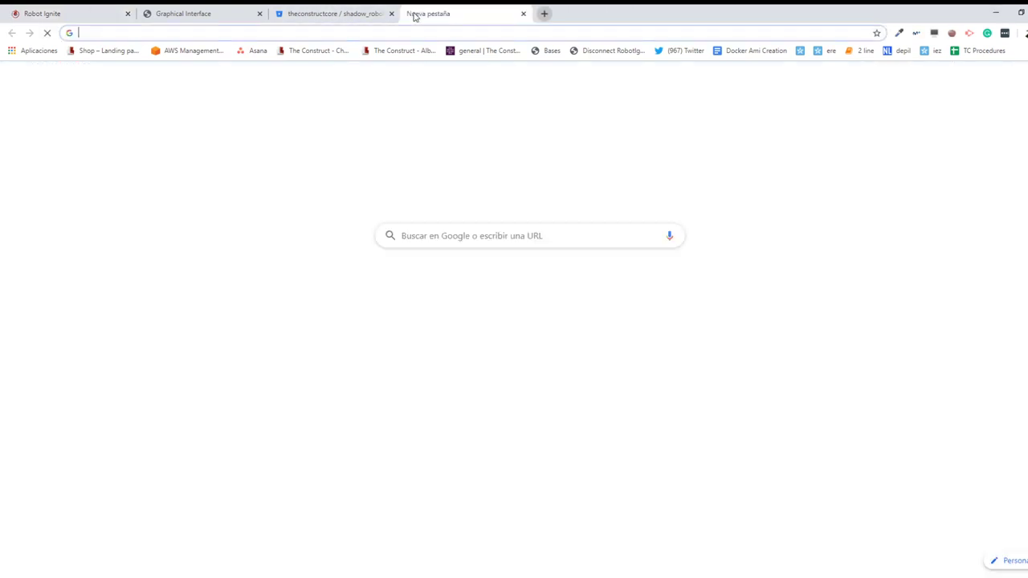
- Search Google for 'joint_trajectory controller' and read the ROS Wiki joint_trajectory_controller page
type("joint_traje")
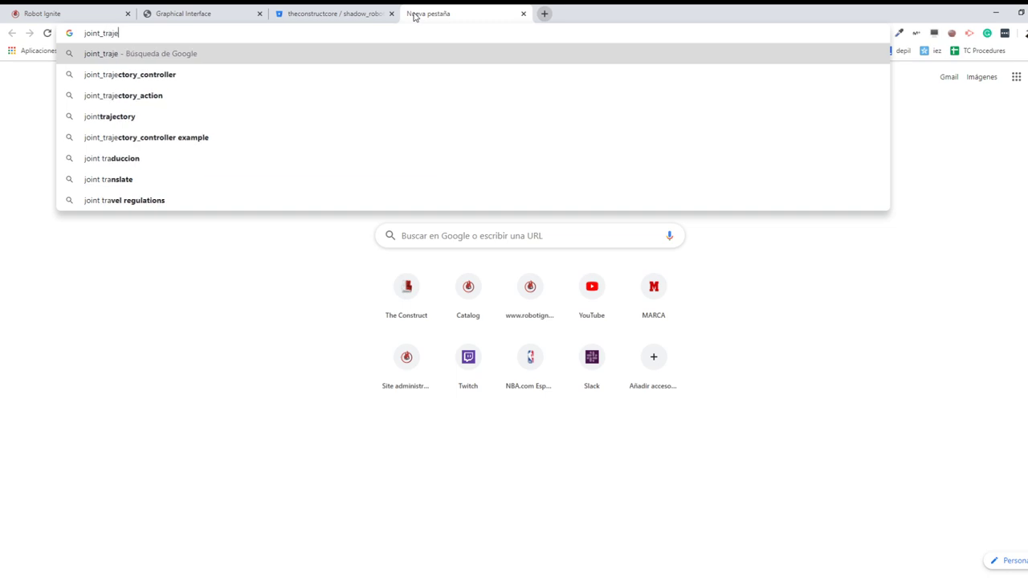
type("ctory")
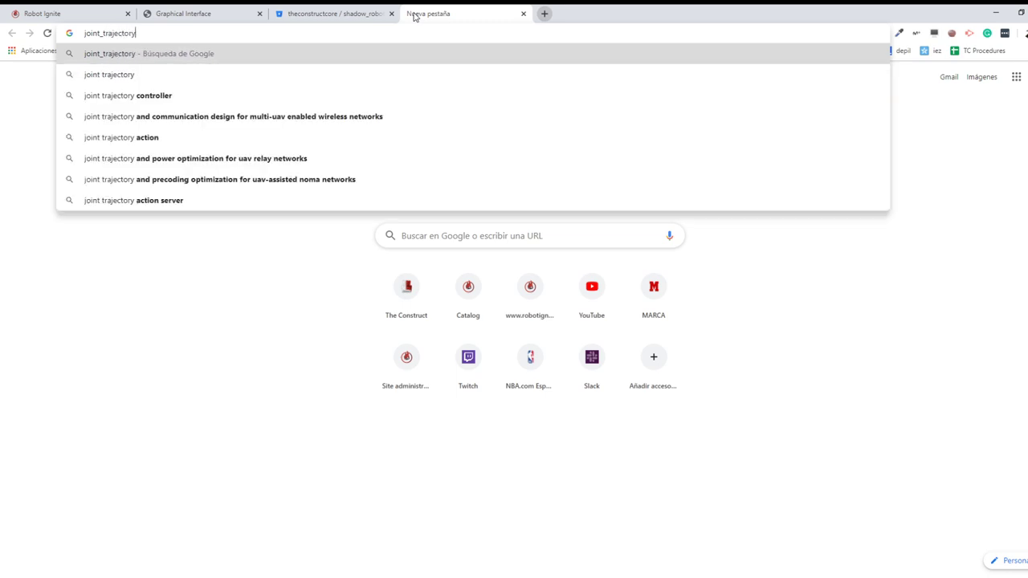
type(" controller")
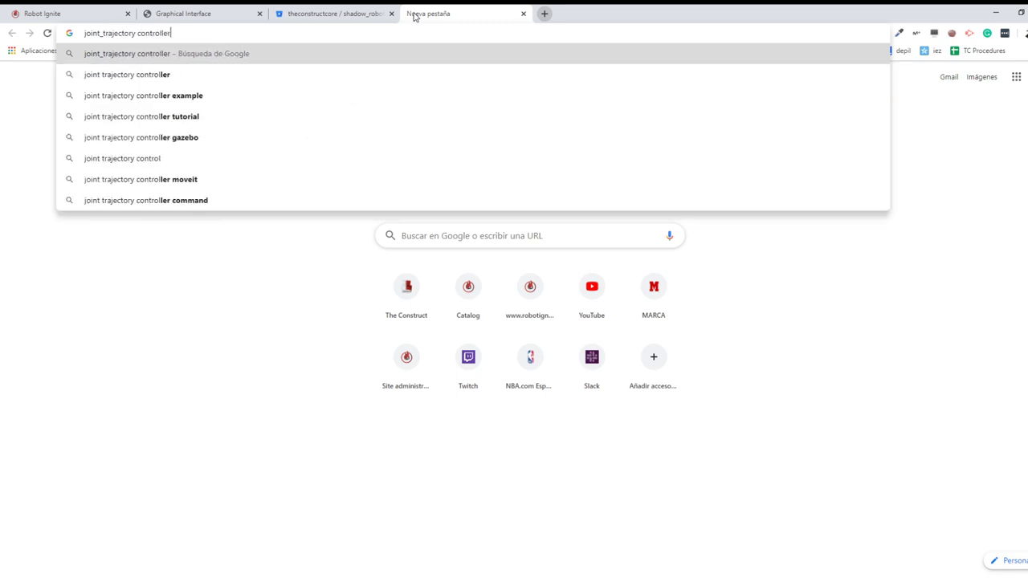
key("Return")
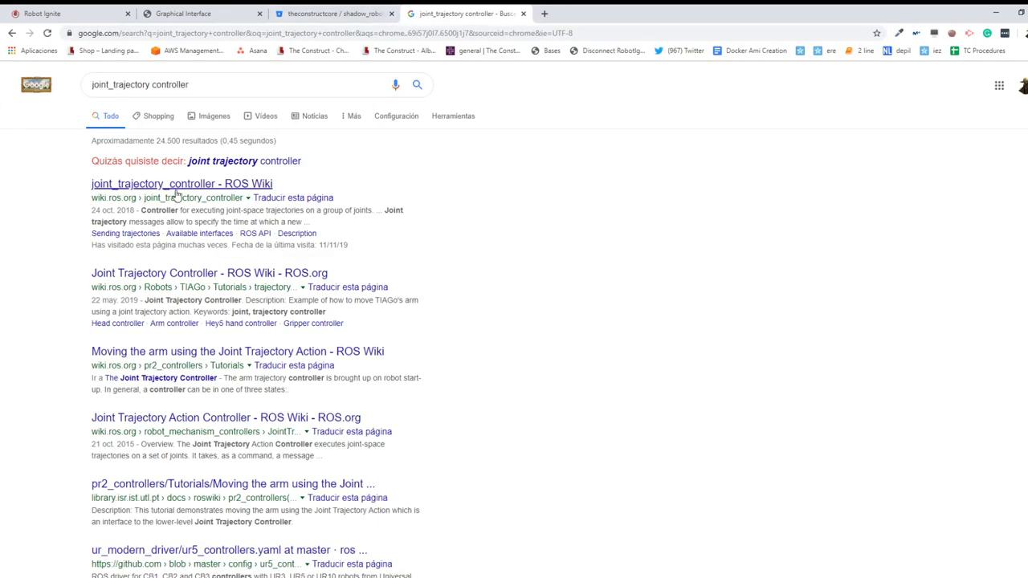
left_click(177, 190)
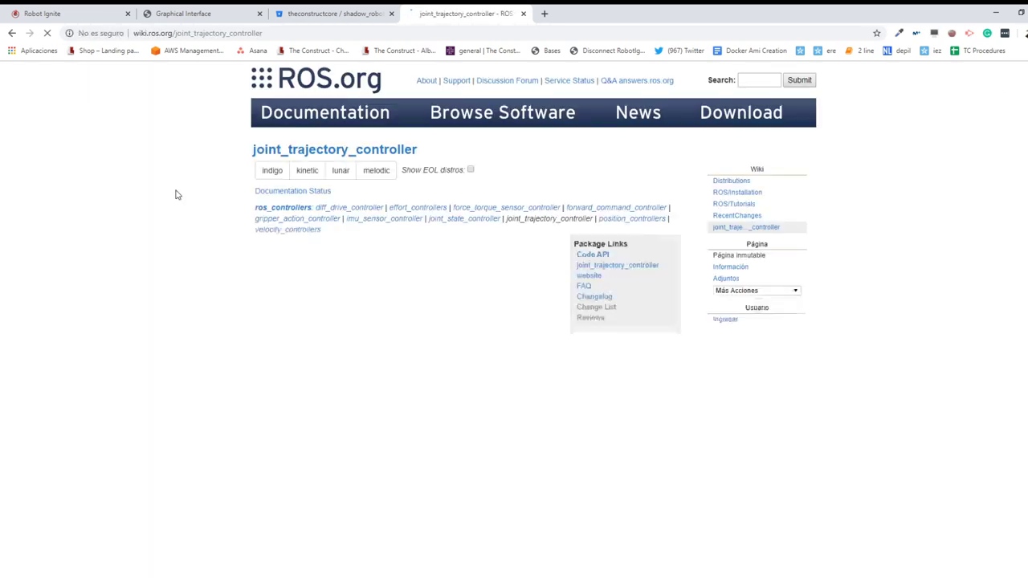
scroll(71, 267, "down", 3)
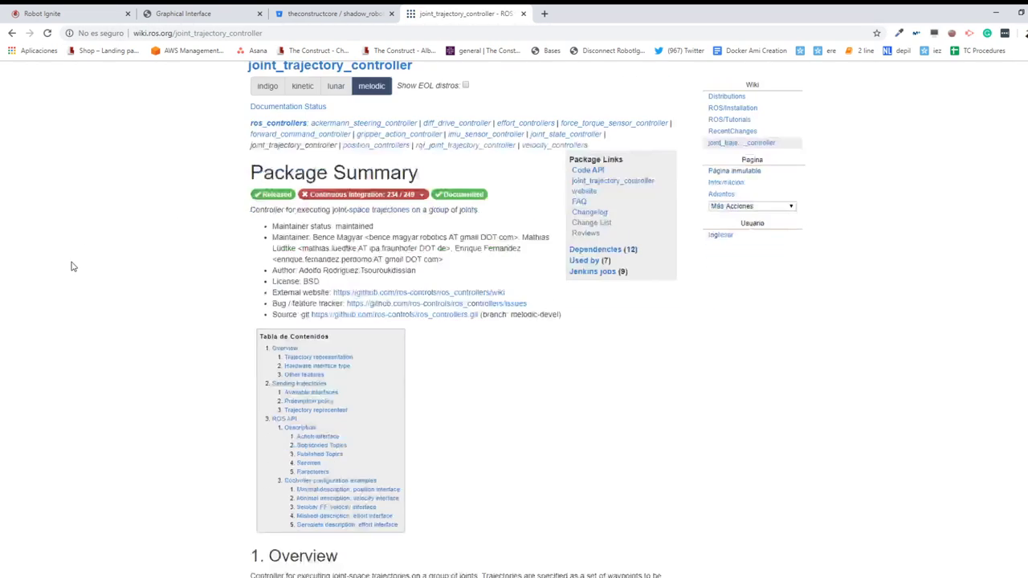
scroll(71, 267, "down", 20)
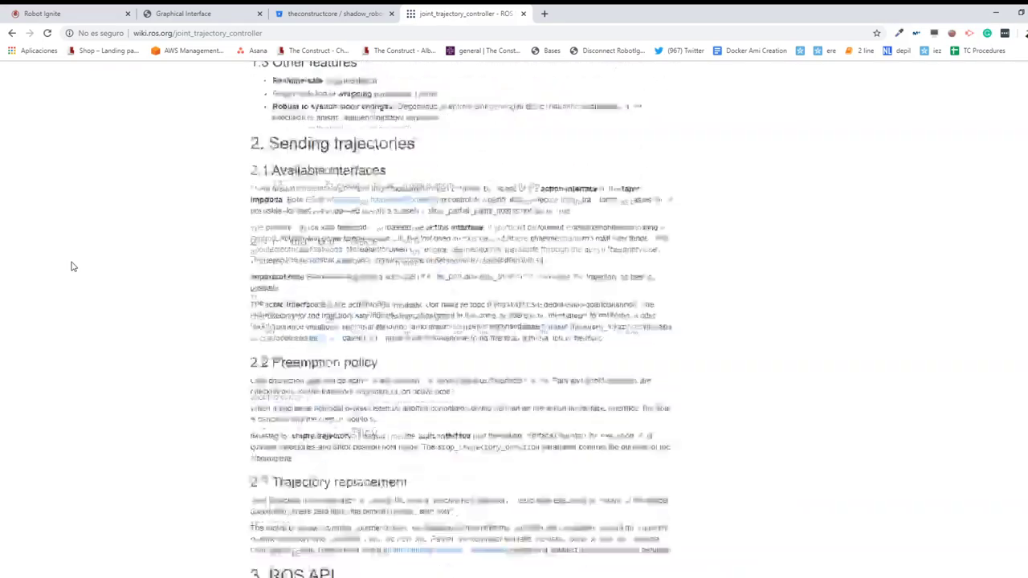
scroll(71, 266, "down", 5)
scroll(71, 267, "up", 20)
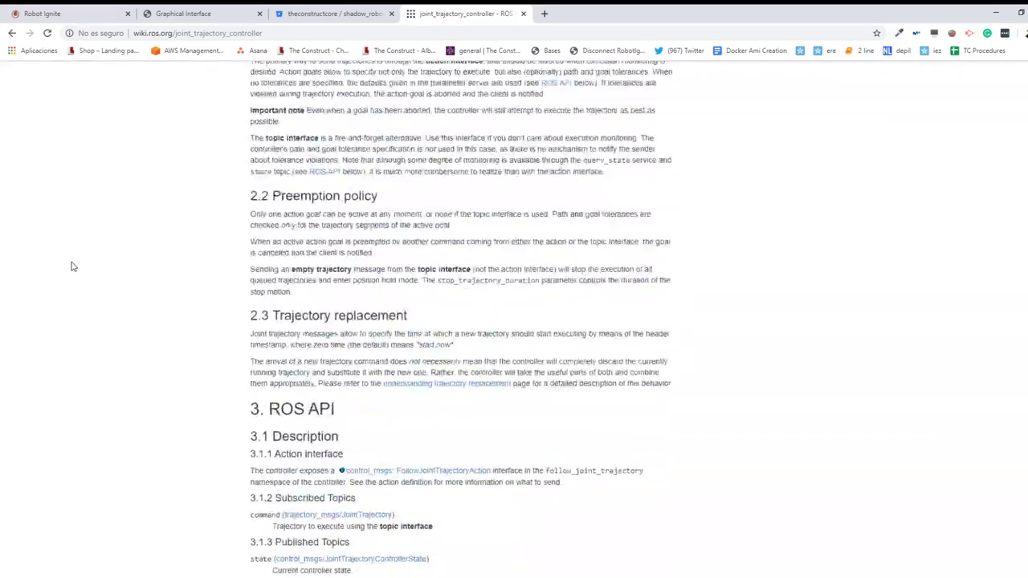
left_click(44, 13)
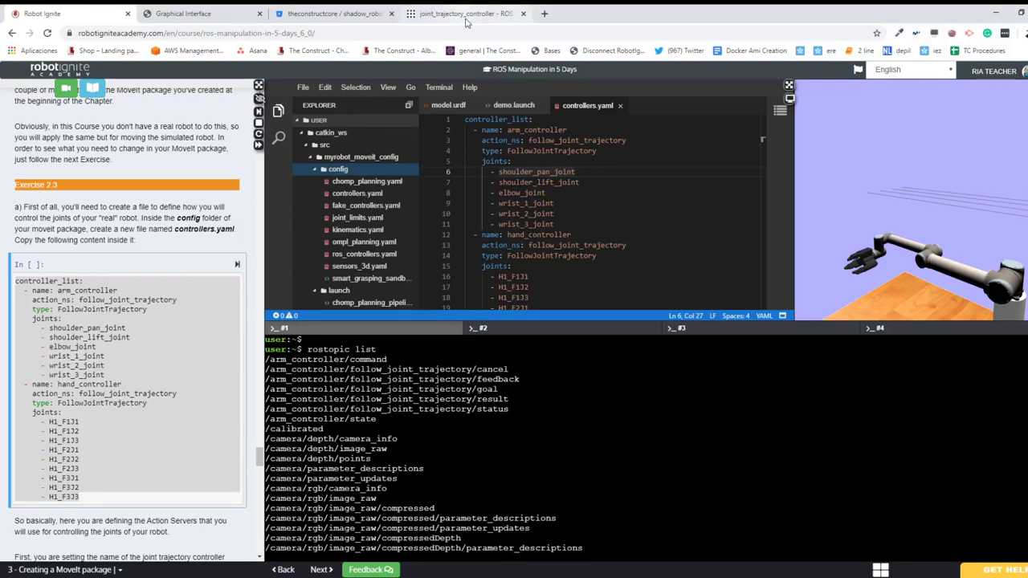
- Glance at the course editor, then go back to the joint_trajectory_controller wiki page
right_click(589, 186)
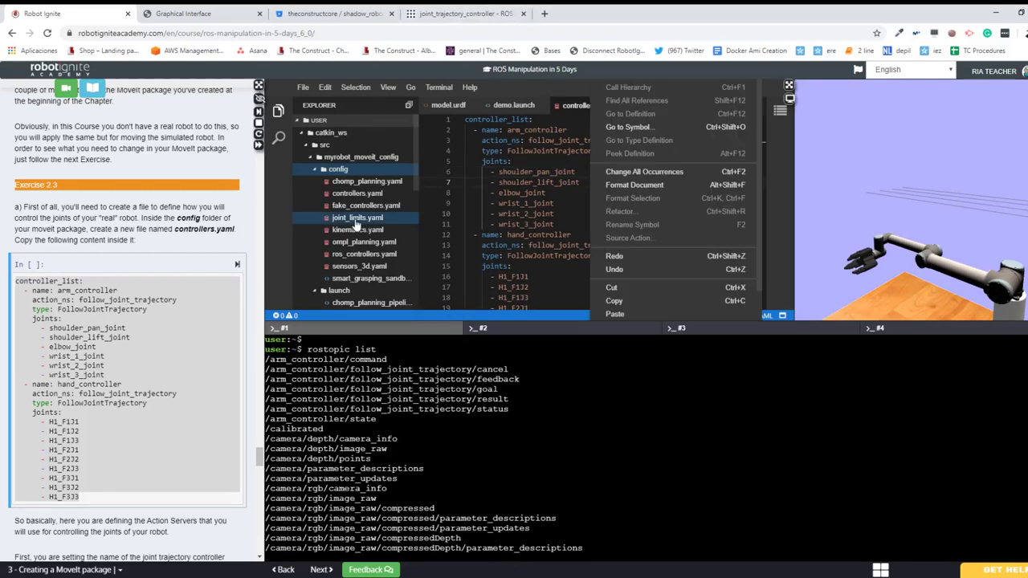
scroll(356, 225, "down", 2)
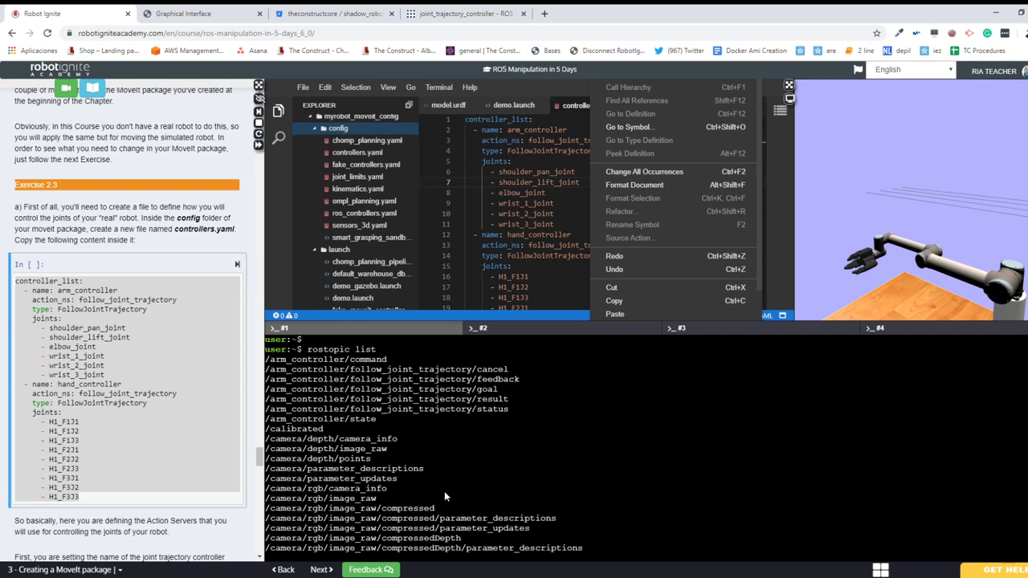
left_click(488, 14)
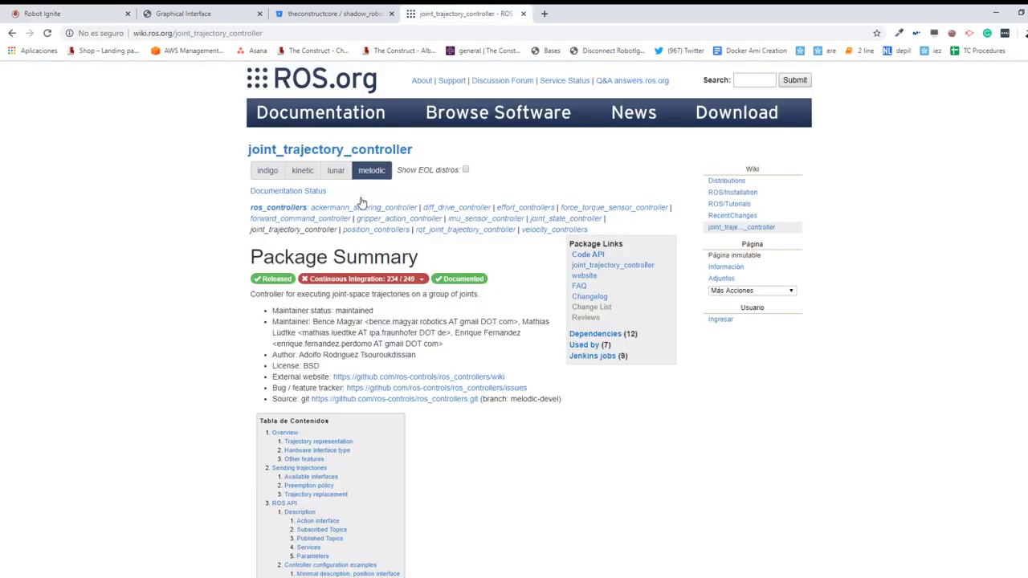
left_click_drag(231, 158, 443, 159)
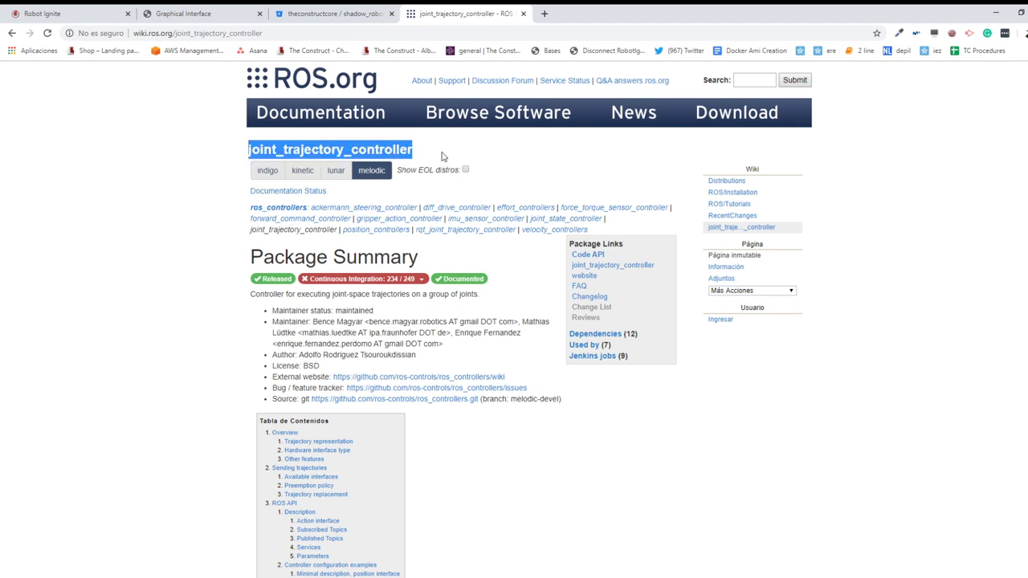
left_click(441, 157)
left_click_drag(442, 157, 215, 154)
scroll(215, 154, "down", 5)
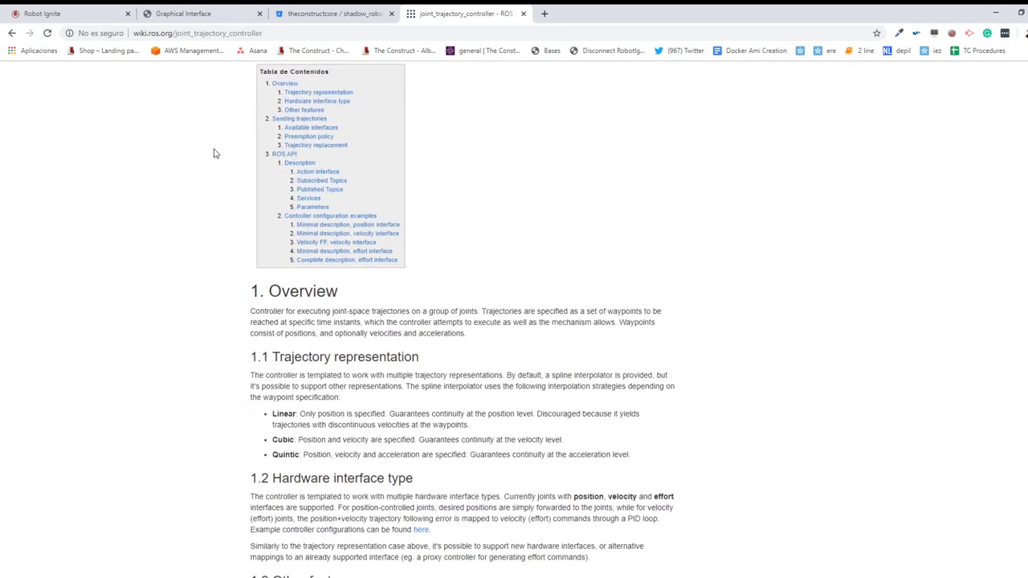
scroll(214, 154, "down", 1)
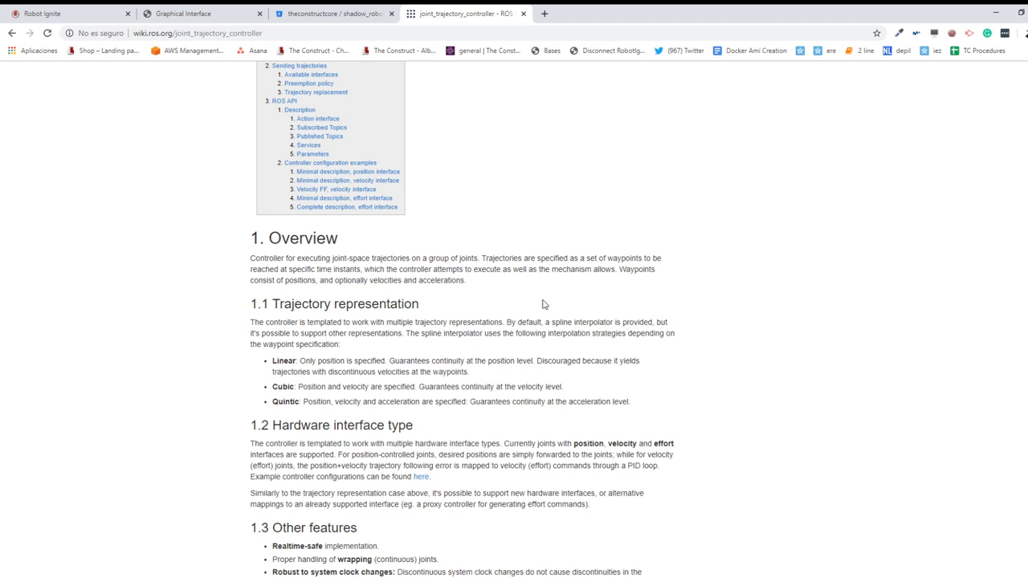
scroll(461, 321, "down", 2)
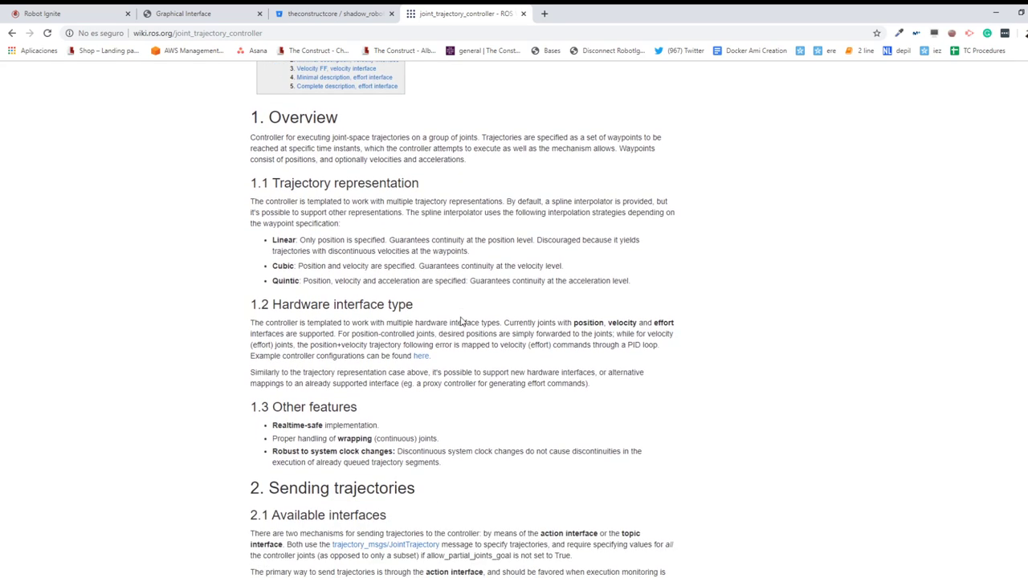
scroll(462, 321, "down", 1)
scroll(462, 322, "down", 2)
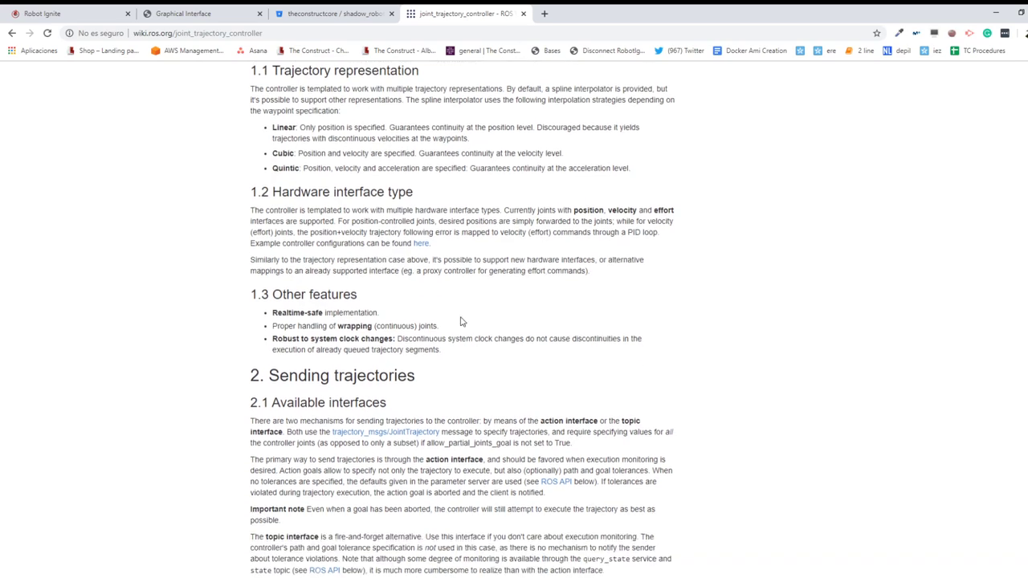
scroll(462, 322, "down", 3)
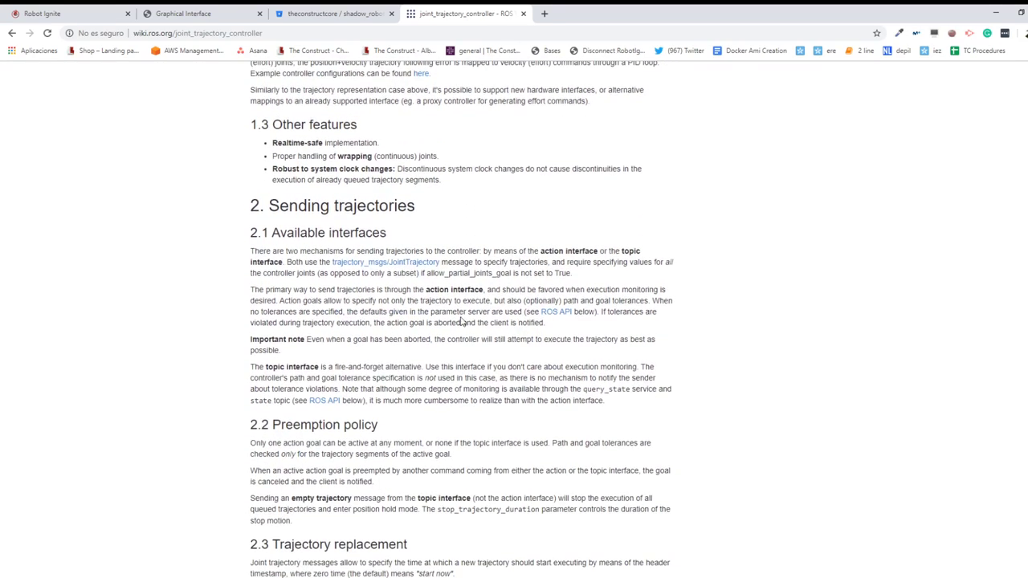
scroll(462, 321, "up", 1)
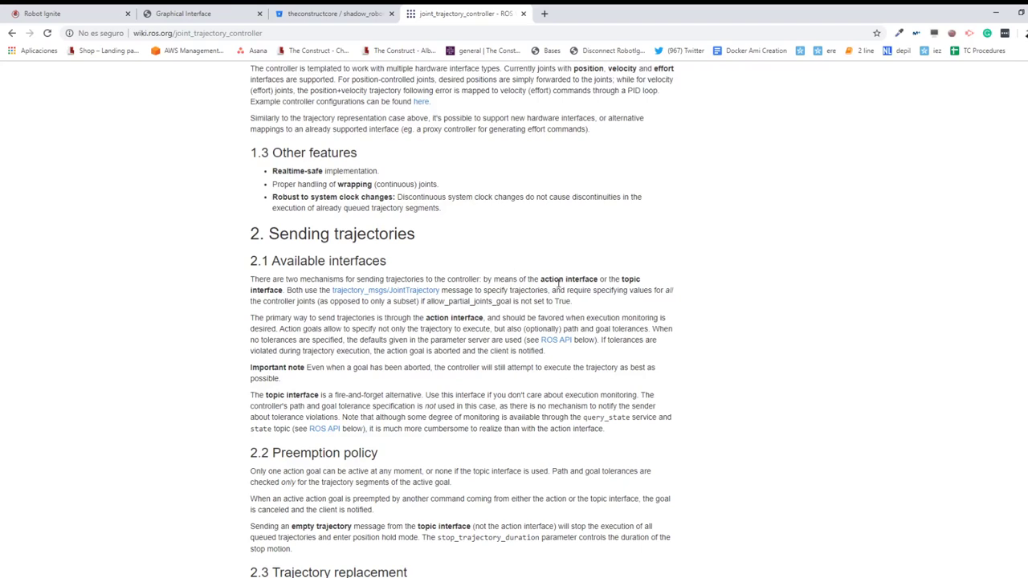
left_click_drag(539, 280, 598, 281)
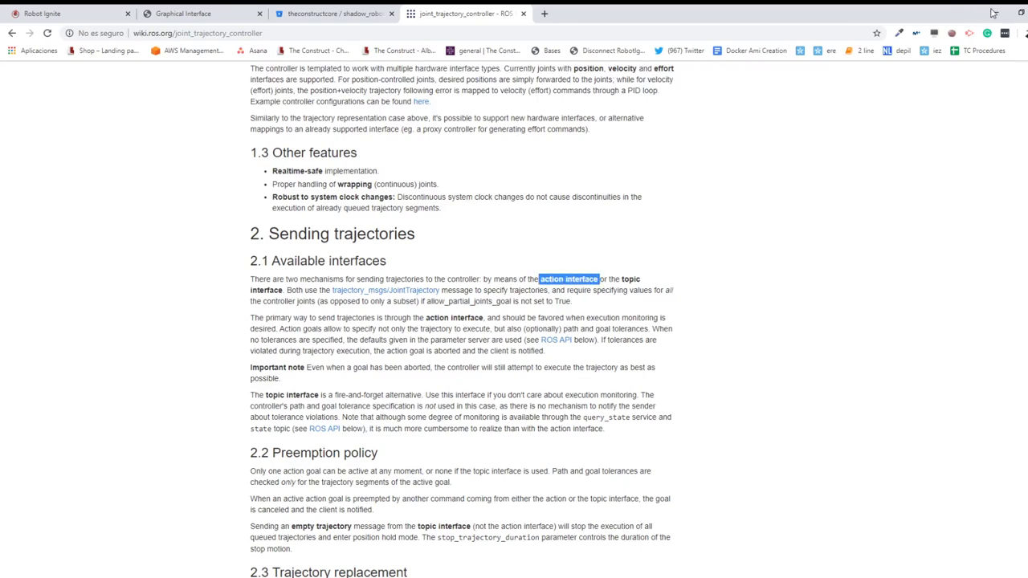
left_click(778, 214)
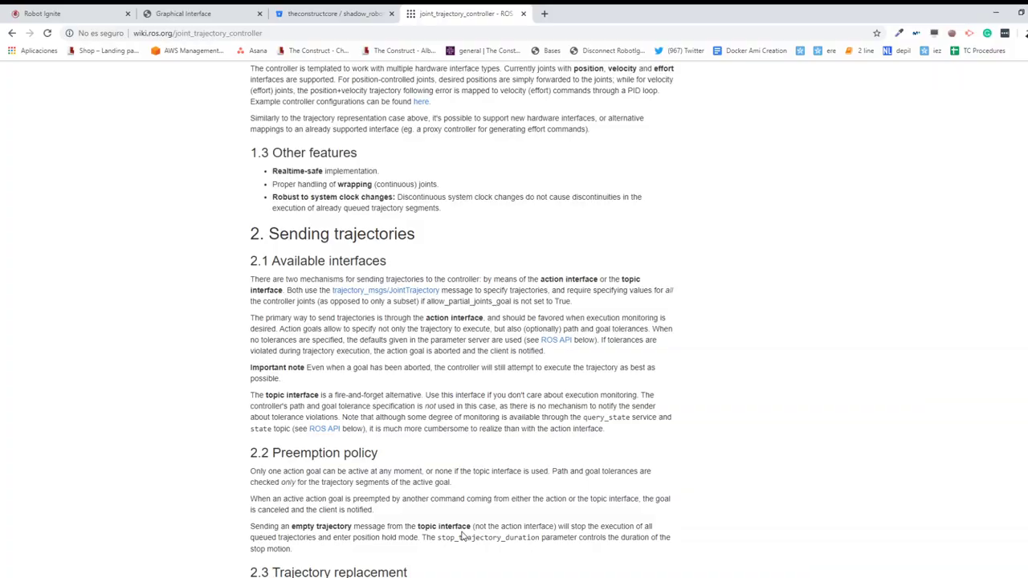
scroll(671, 179, "up", 2)
scroll(673, 180, "up", 2)
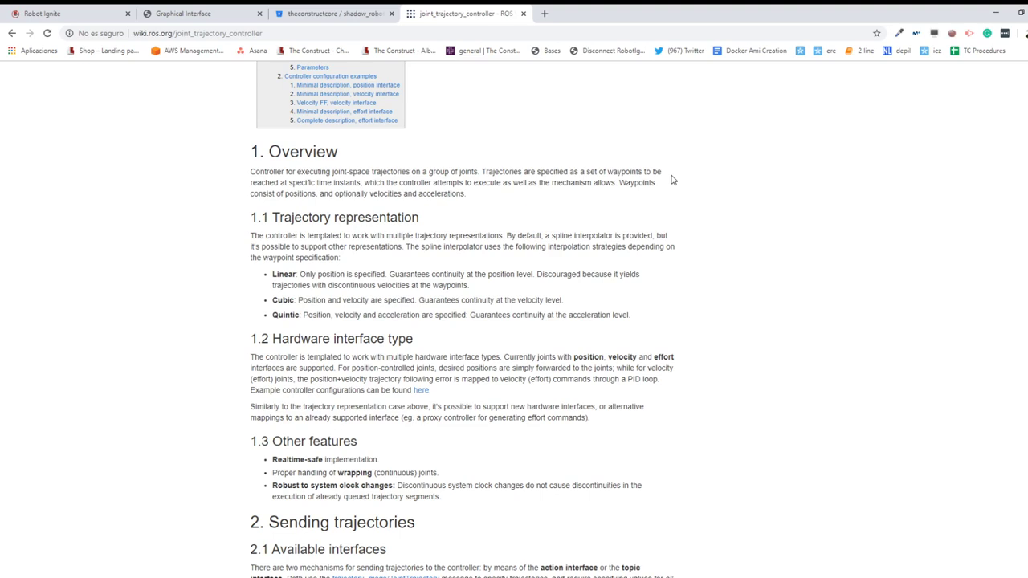
- Search for 'ros_control' in a new tab and open its ROS Wiki page
left_click(544, 14)
type("ros_control")
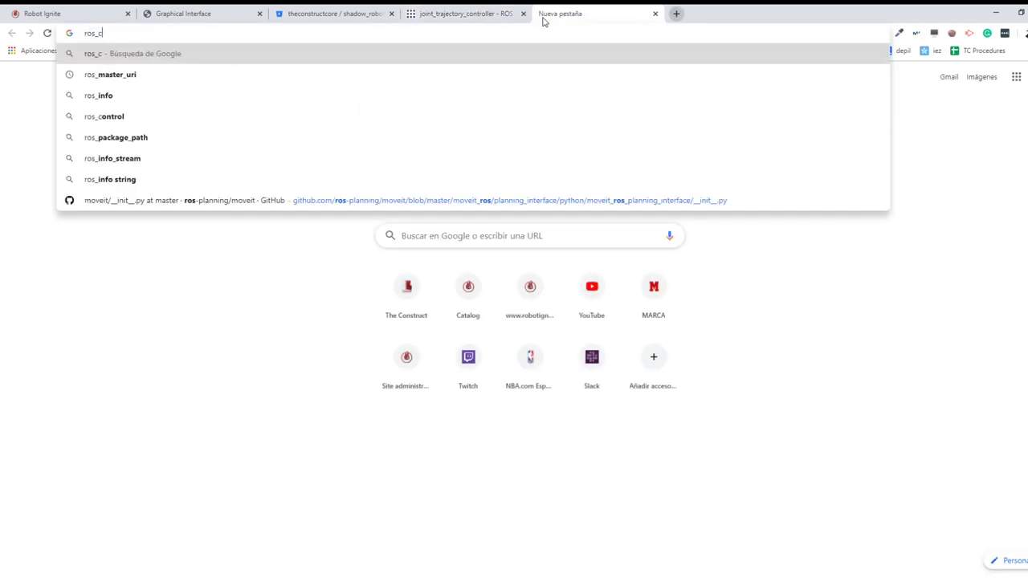
key("Return")
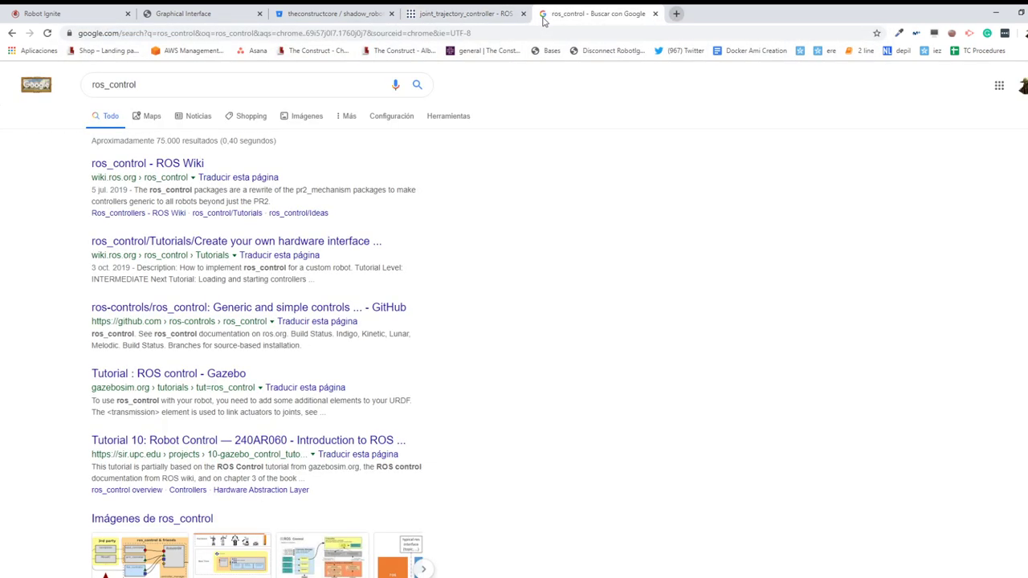
left_click(155, 165)
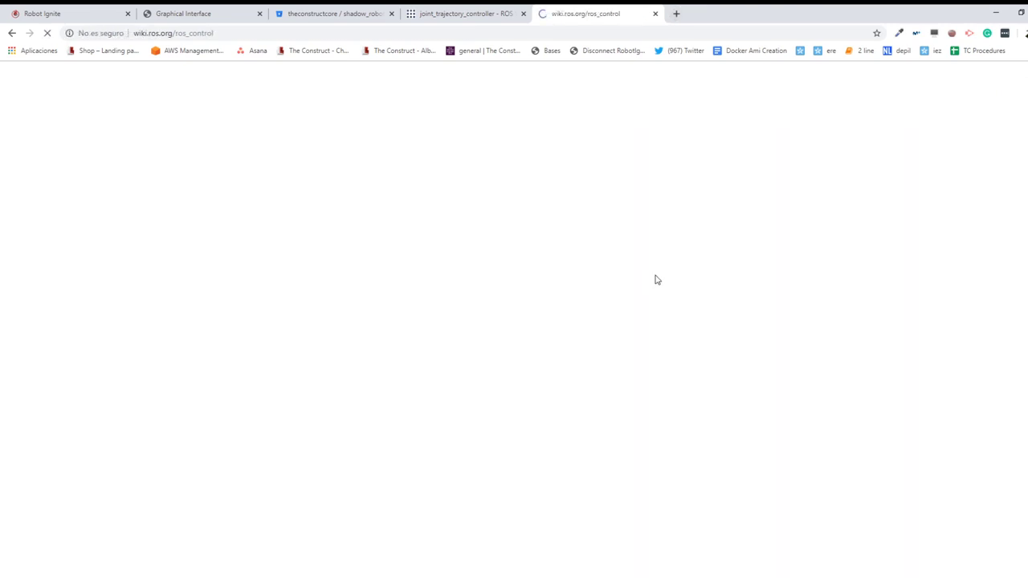
- Scroll to the ros_control Overview diagram, briefly compare with the joint_trajectory_controller page
scroll(656, 280, "down", 5)
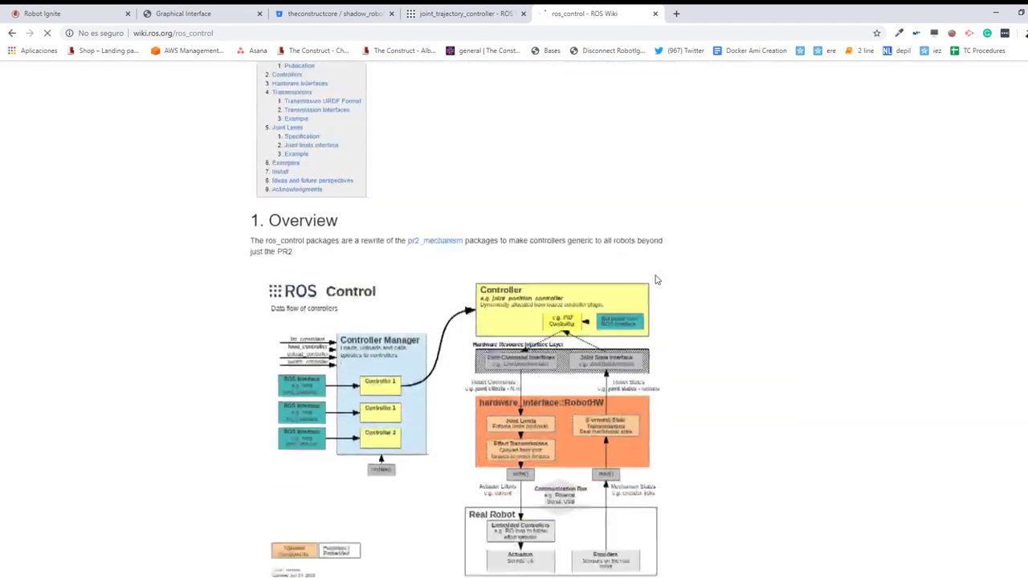
scroll(655, 279, "down", 4)
scroll(655, 279, "up", 2)
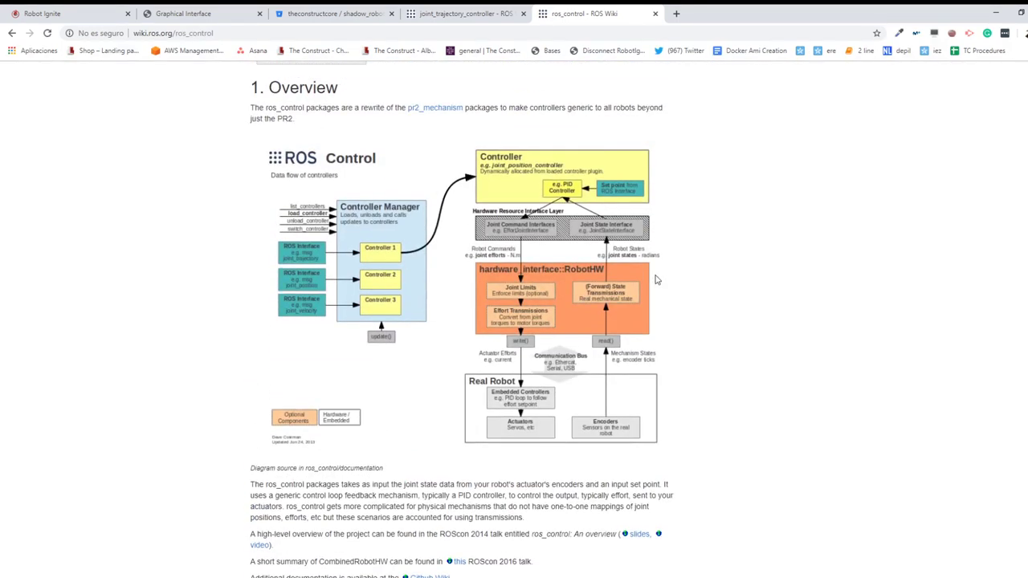
scroll(656, 280, "up", 1)
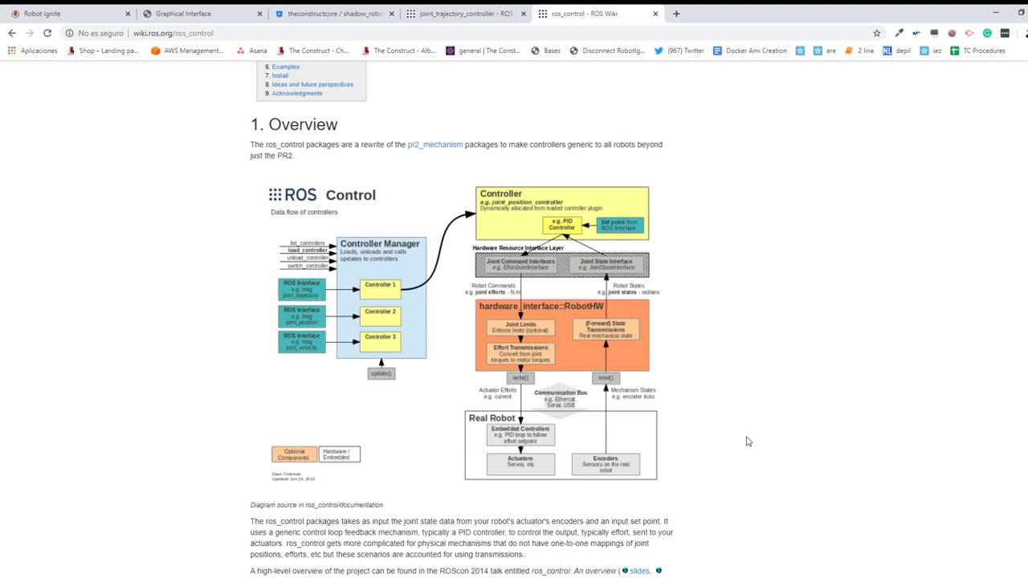
left_click(466, 14)
left_click(593, 18)
- Open the academy home in a new tab and go to its Courses list
left_click(53, 17)
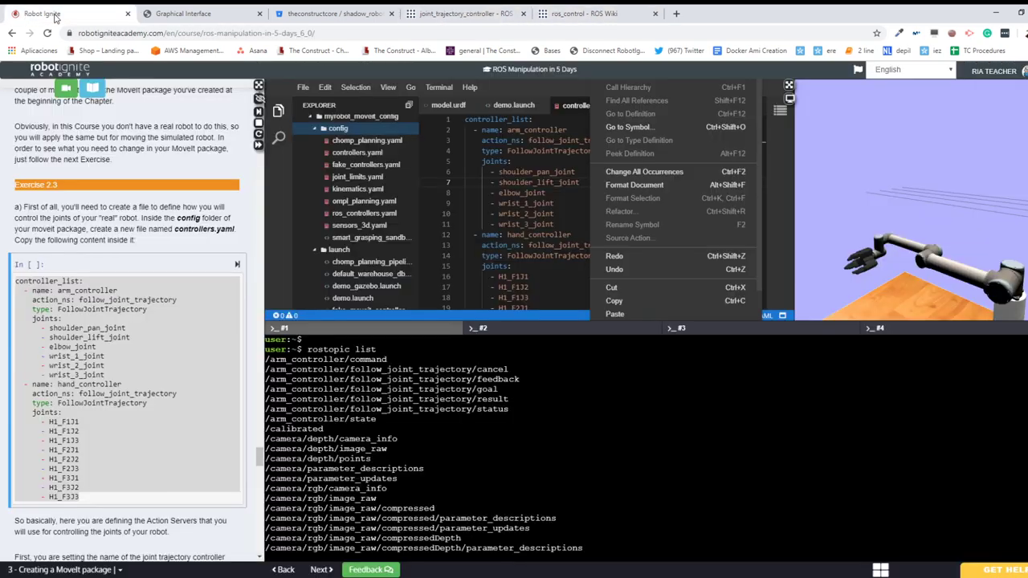
middle_click(54, 77)
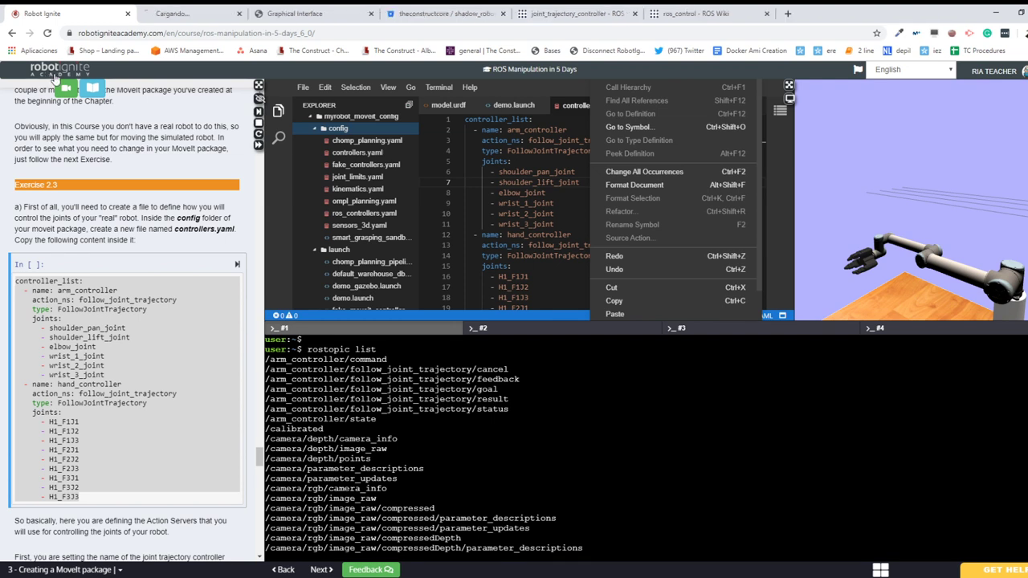
left_click(180, 12)
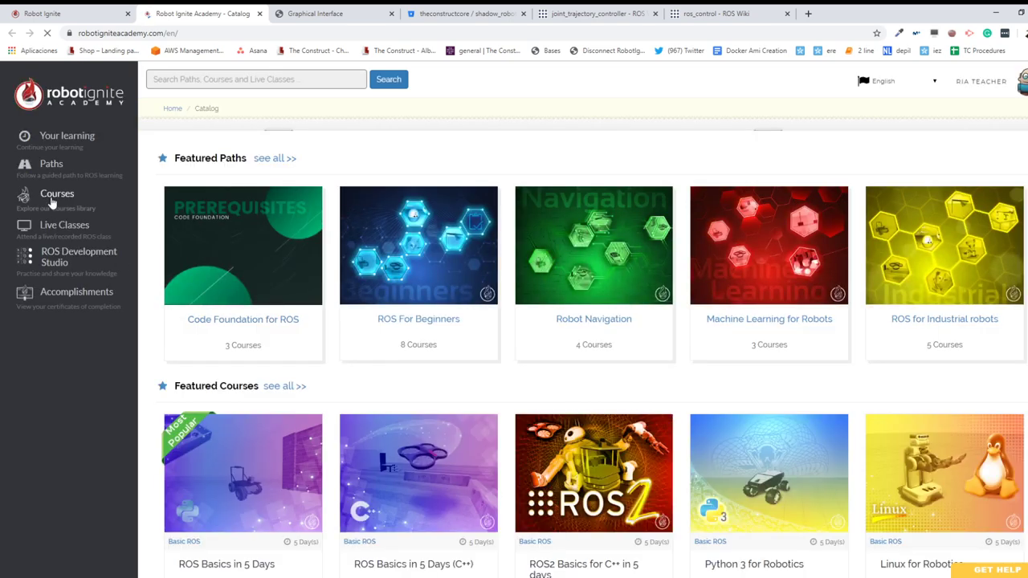
left_click(53, 197)
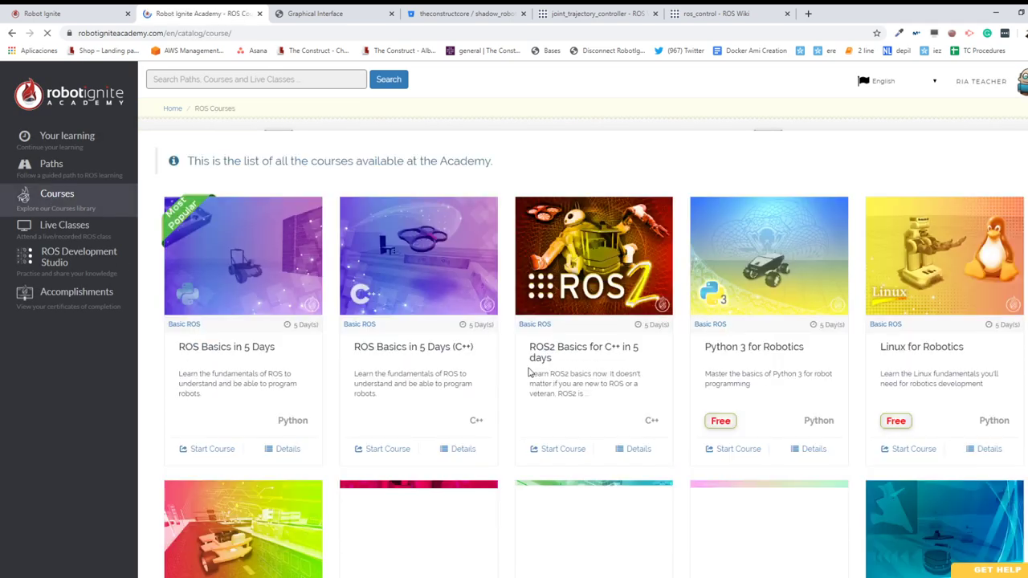
- Browse the course catalog, including ROS Control 101
scroll(528, 371, "down", 9)
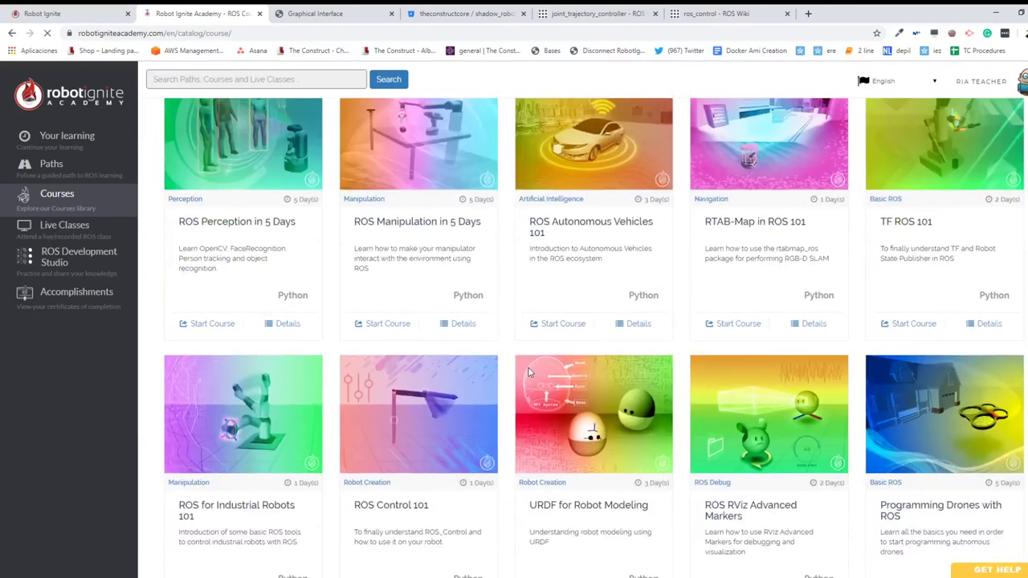
scroll(529, 371, "down", 3)
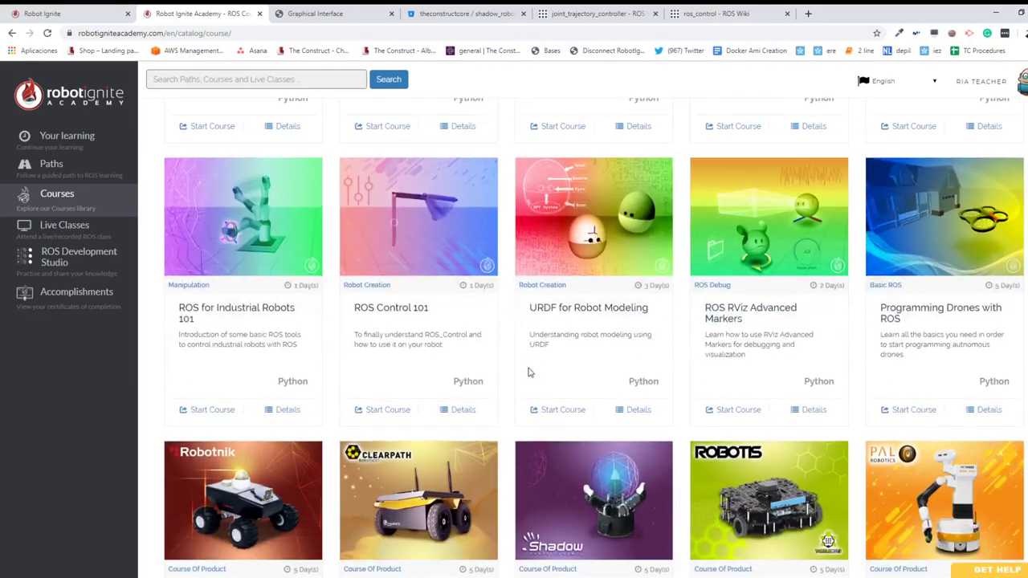
scroll(529, 371, "down", 2)
scroll(411, 241, "up", 2)
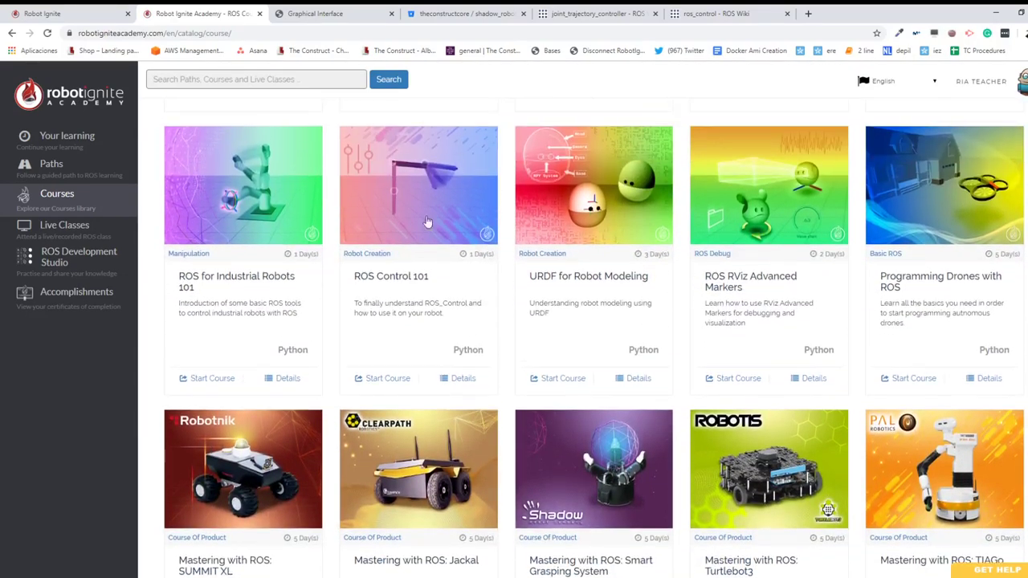
scroll(419, 211, "up", 3)
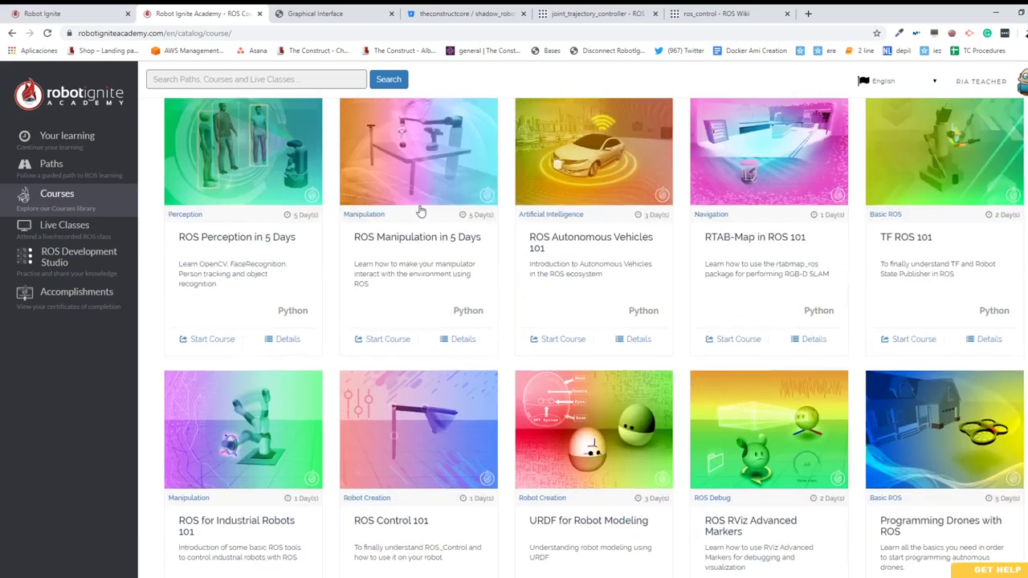
scroll(419, 211, "down", 1)
scroll(371, 479, "down", 1)
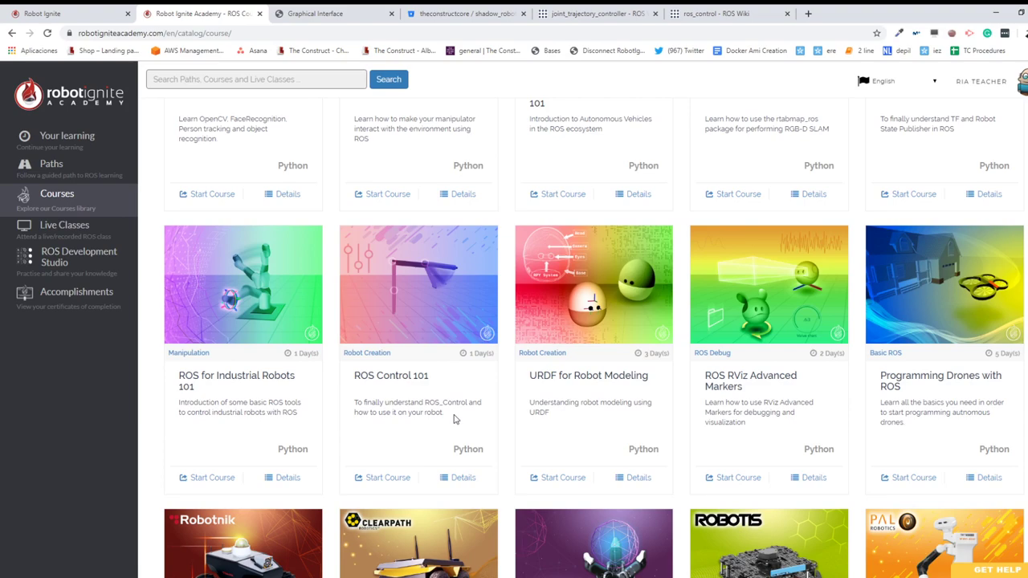
scroll(454, 419, "up", 5)
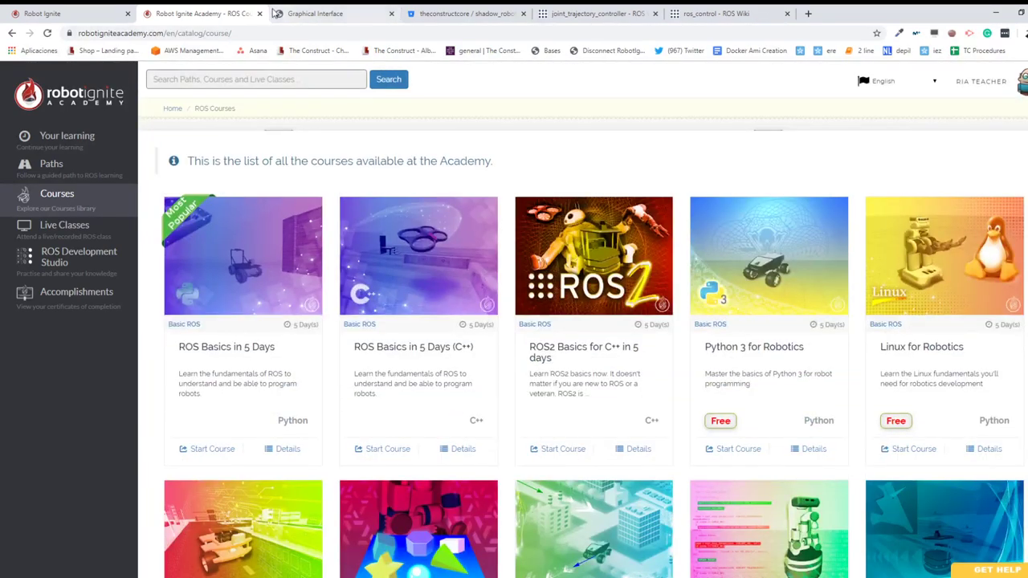
- Scroll to the top of the joint_trajectory_controller wiki page and select its title
left_click(608, 8)
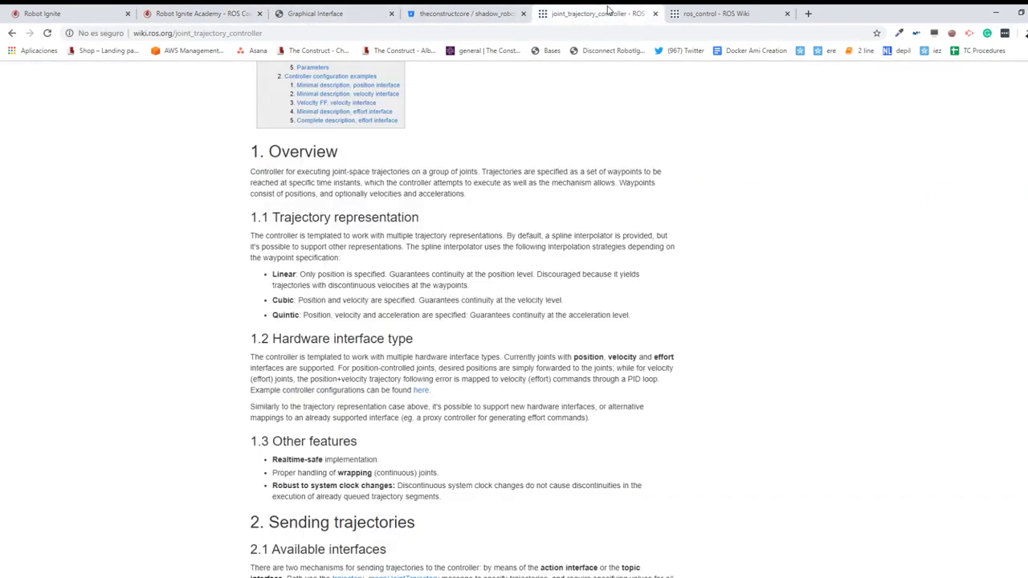
scroll(394, 273, "up", 8)
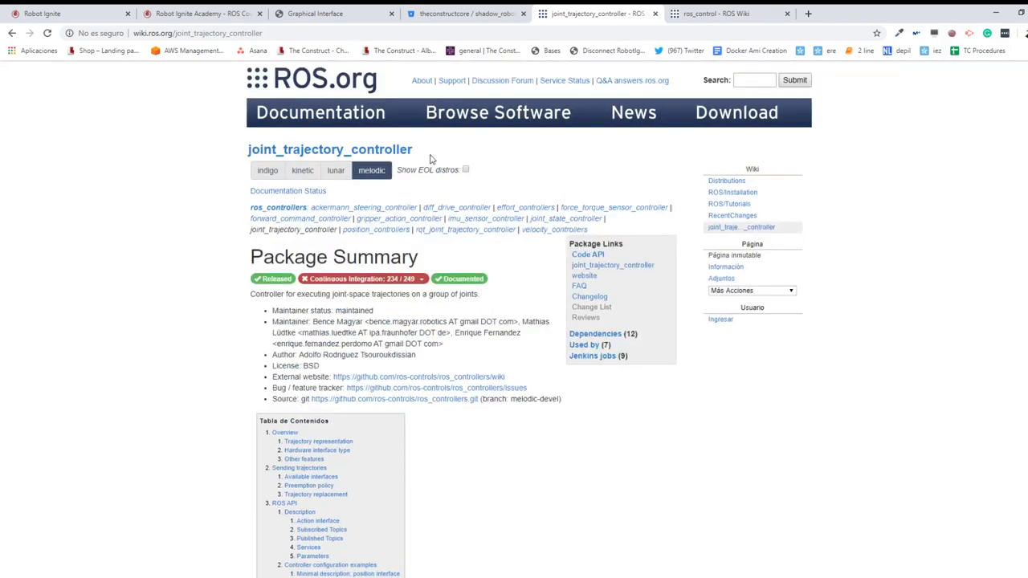
left_click_drag(432, 154, 203, 159)
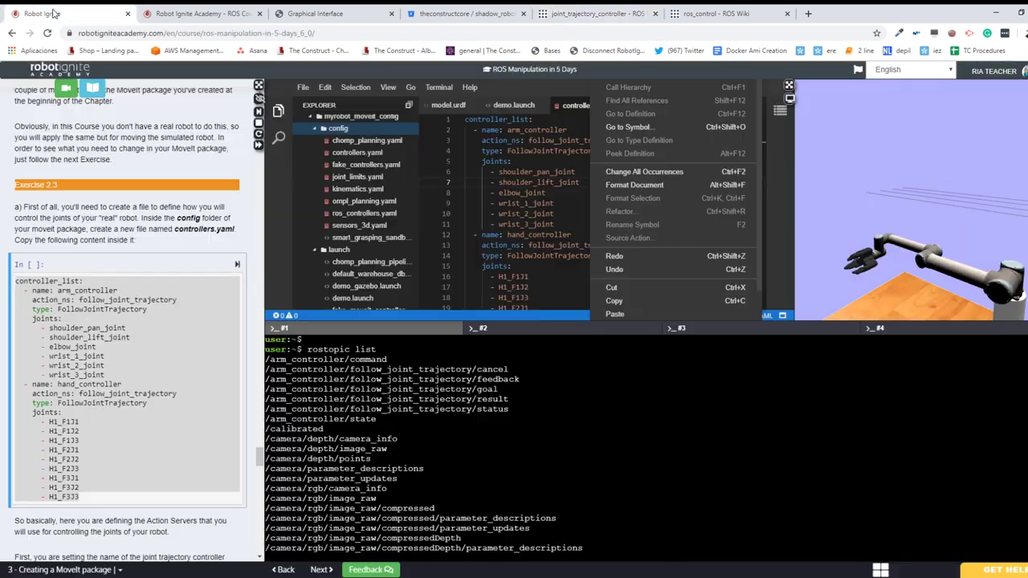
- Highlight the five follow_joint_trajectory topics in the course terminal
left_click(50, 13)
left_click_drag(510, 409, 250, 371)
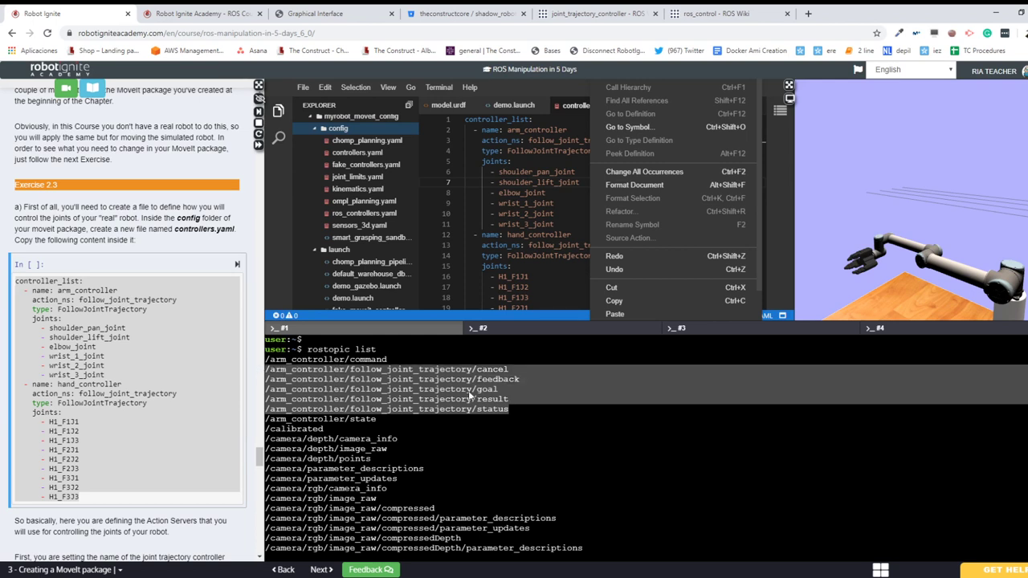
left_click(367, 373)
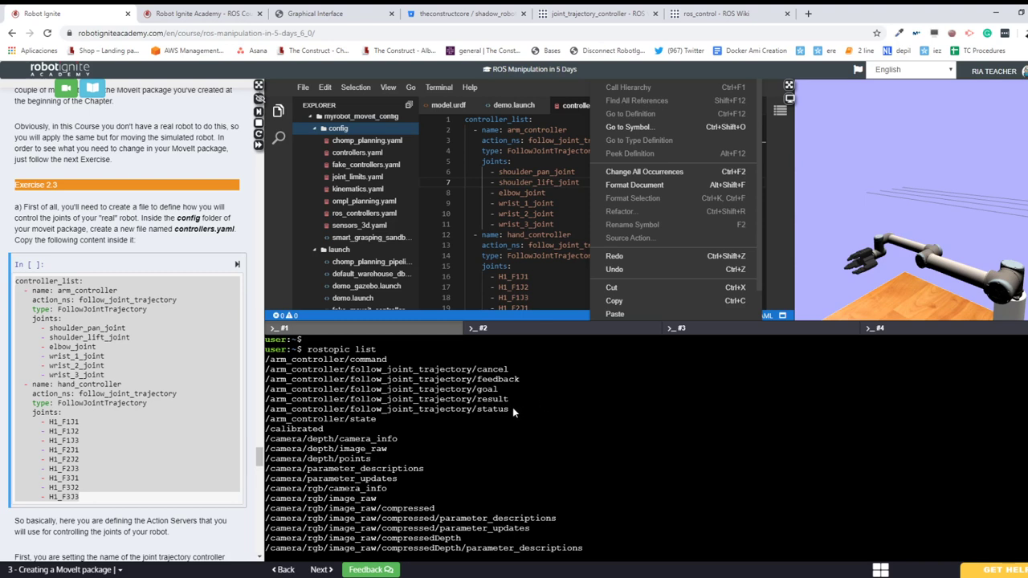
left_click_drag(512, 409, 307, 370)
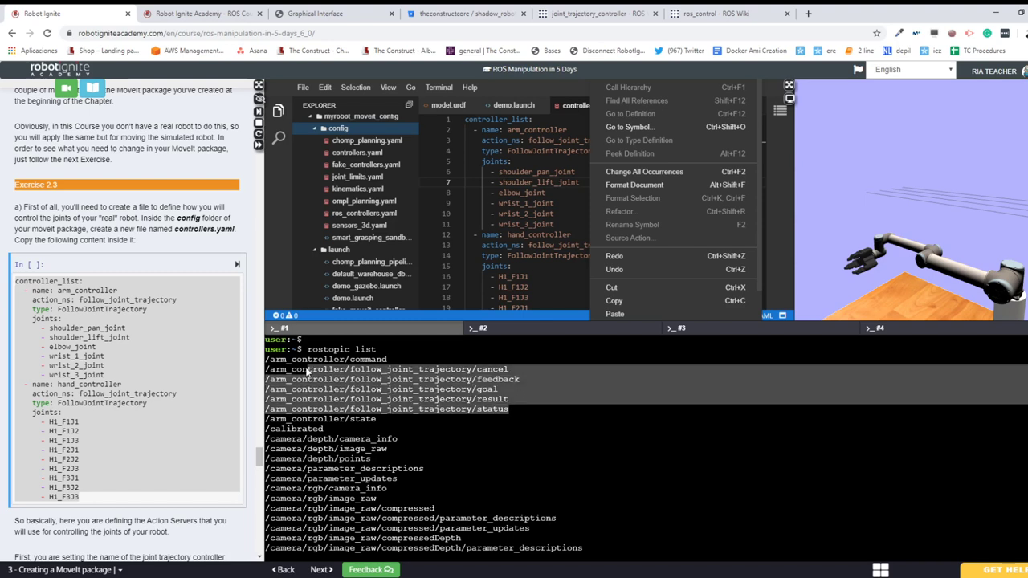
left_click(307, 370)
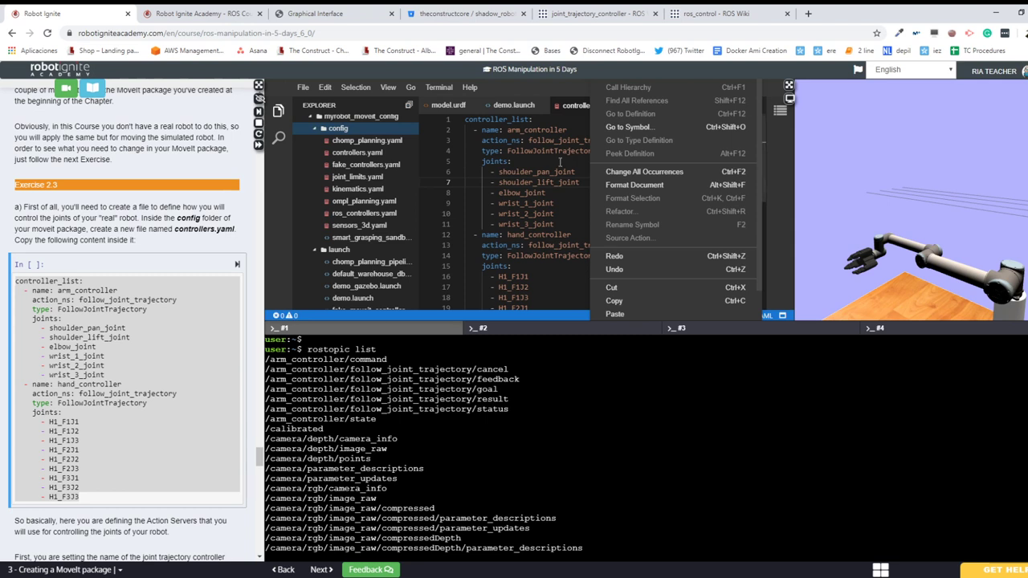
- Dismiss the editor menu and mark the arm_controller block, lines 1–11, of controllers.yaml
left_click(560, 161)
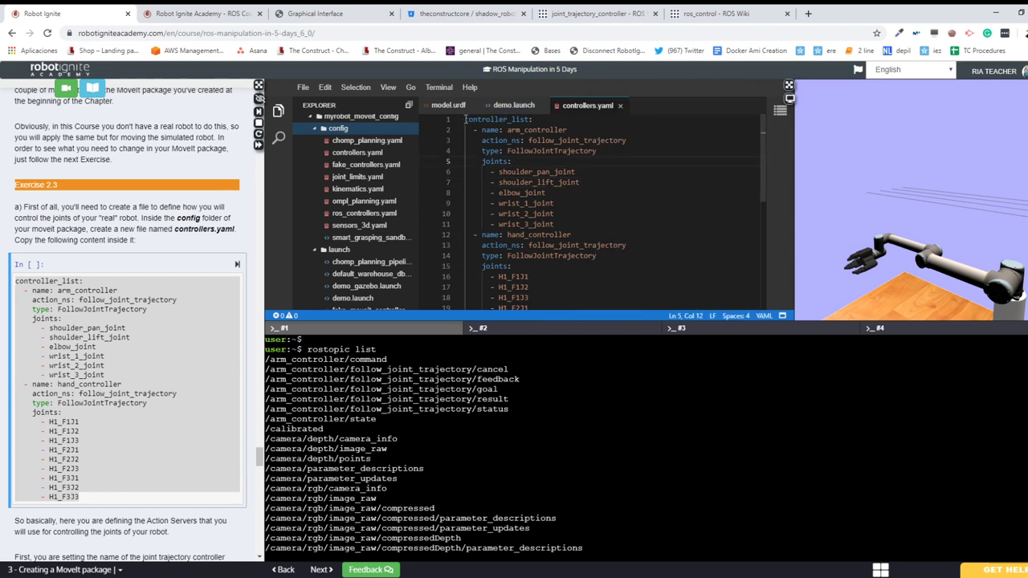
left_click_drag(556, 224, 454, 119)
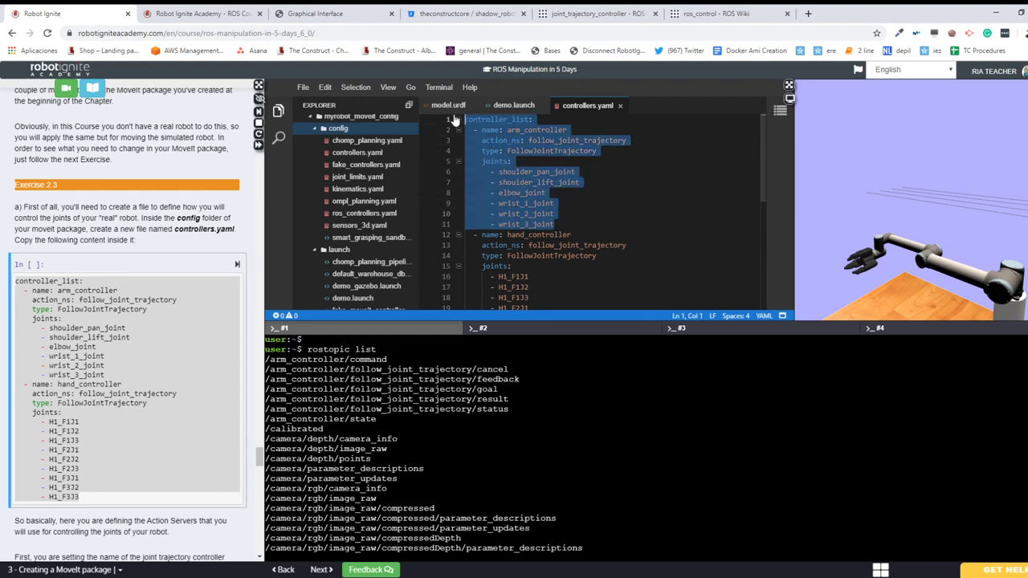
left_click(462, 425)
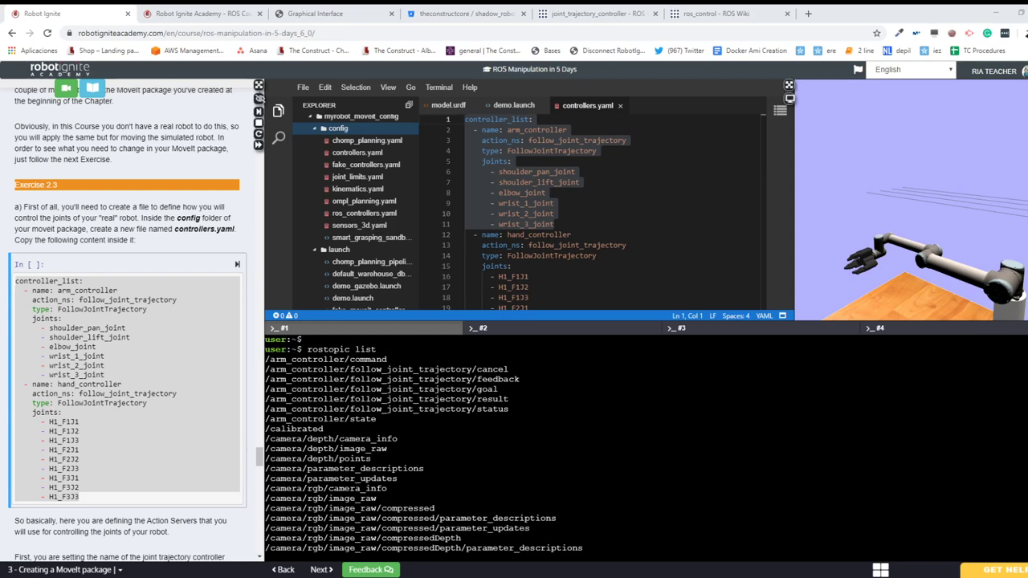
left_click(599, 13)
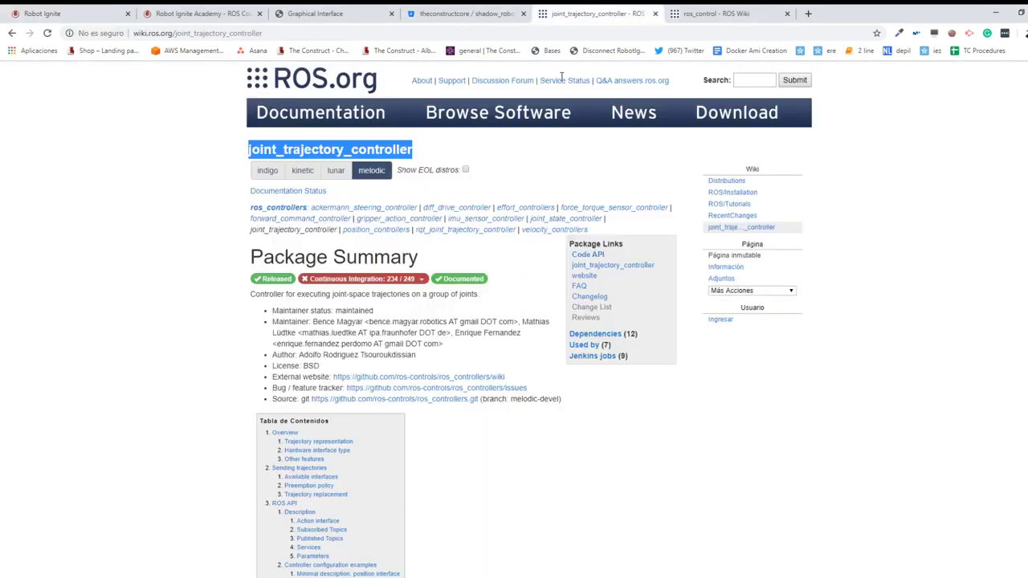
left_click(436, 151)
scroll(433, 149, "down", 1)
scroll(434, 148, "down", 6)
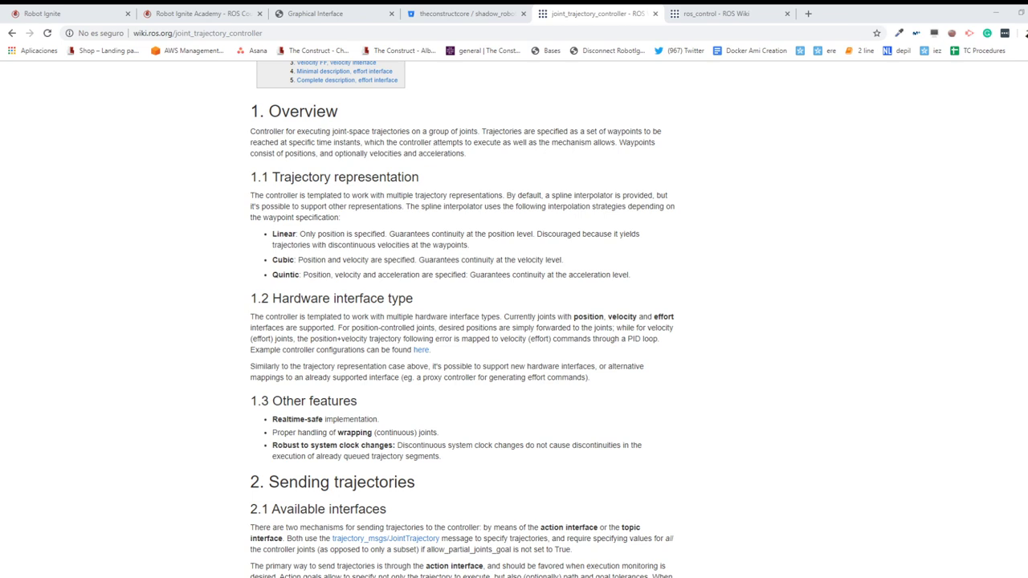
left_click(44, 14)
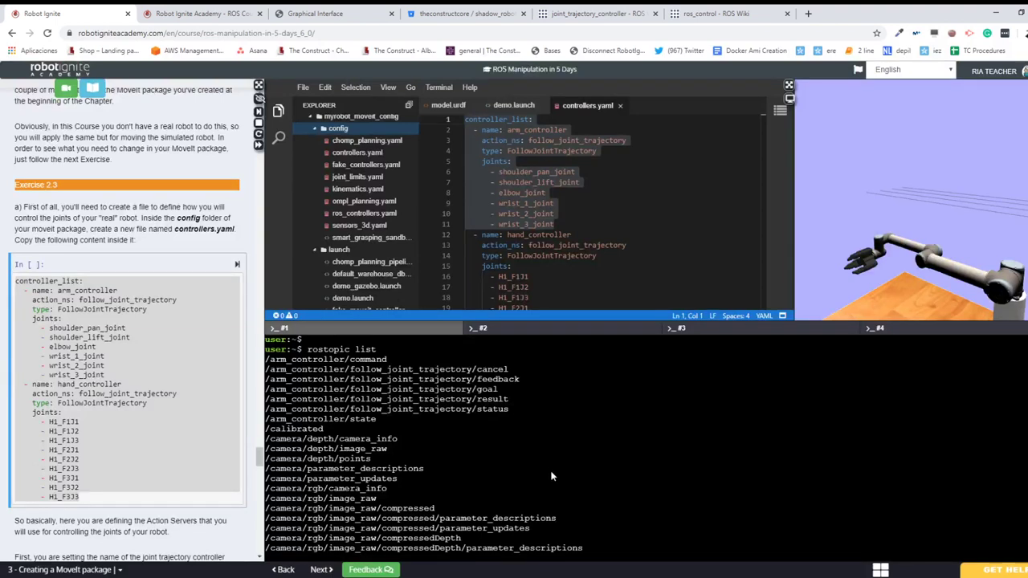
- Highlight the /joint_states topic in the terminal's rostopic output
scroll(551, 476, "down", 5)
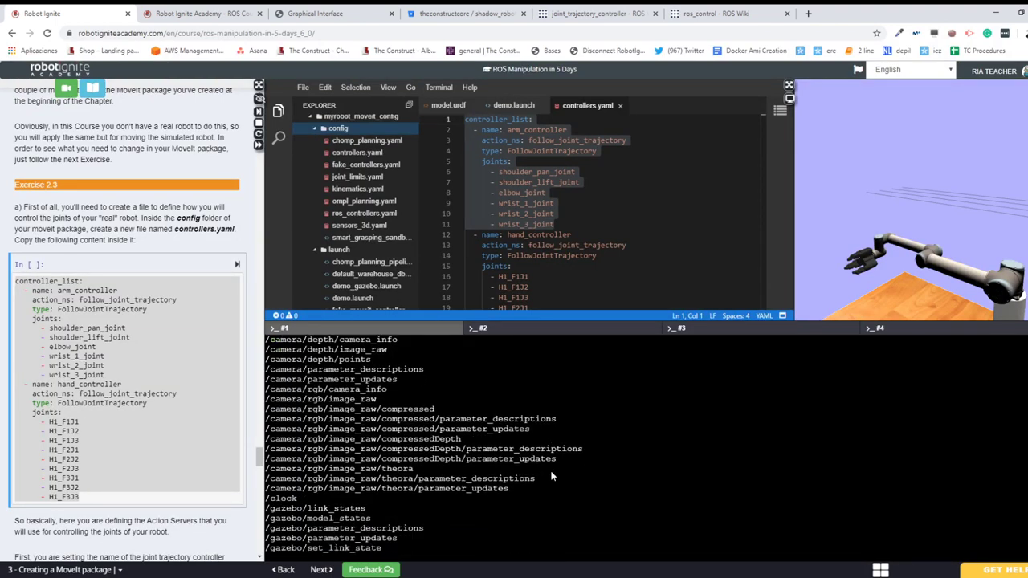
scroll(551, 476, "down", 9)
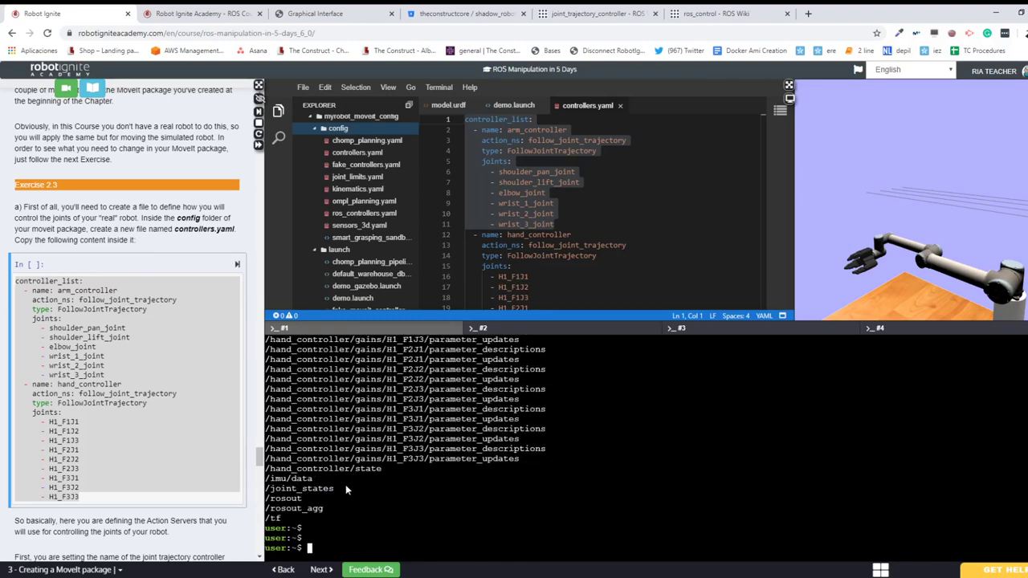
left_click_drag(333, 489, 265, 494)
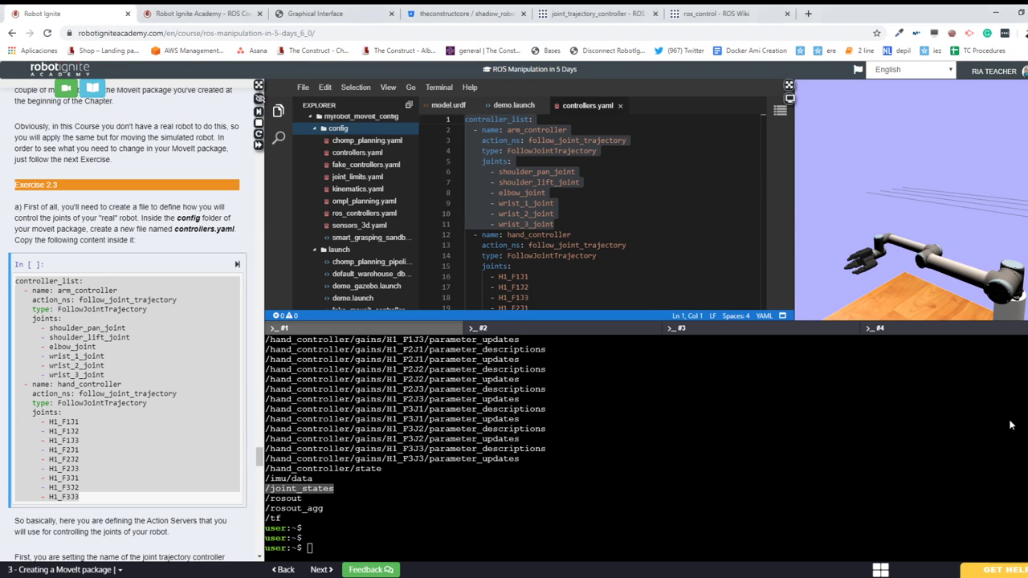
- Pick out the arm_controller follow_joint_trajectory cancel and feedback topic lines
scroll(645, 420, "up", 4)
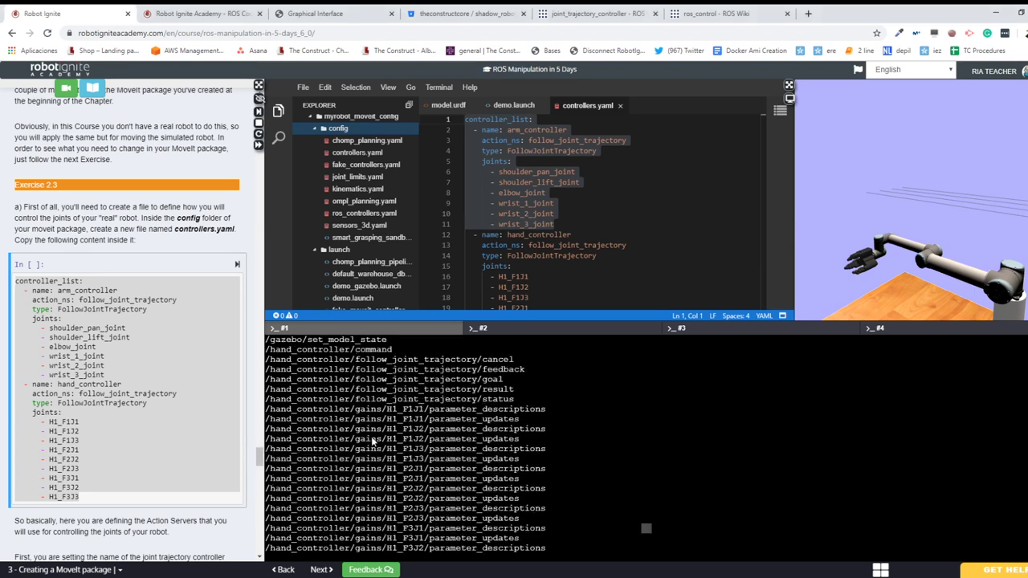
scroll(372, 438, "up", 2)
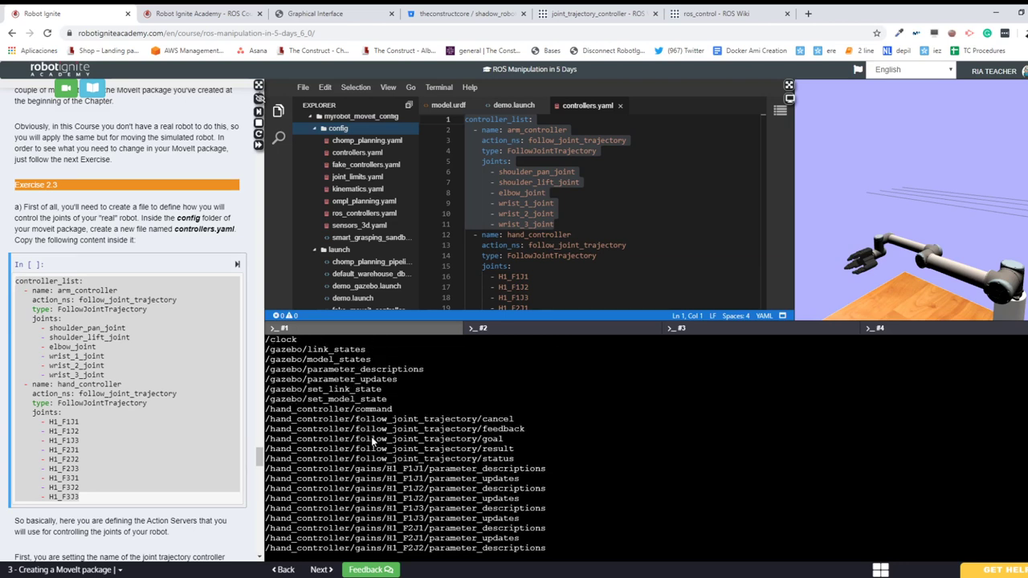
scroll(371, 436, "up", 2)
scroll(372, 440, "up", 5)
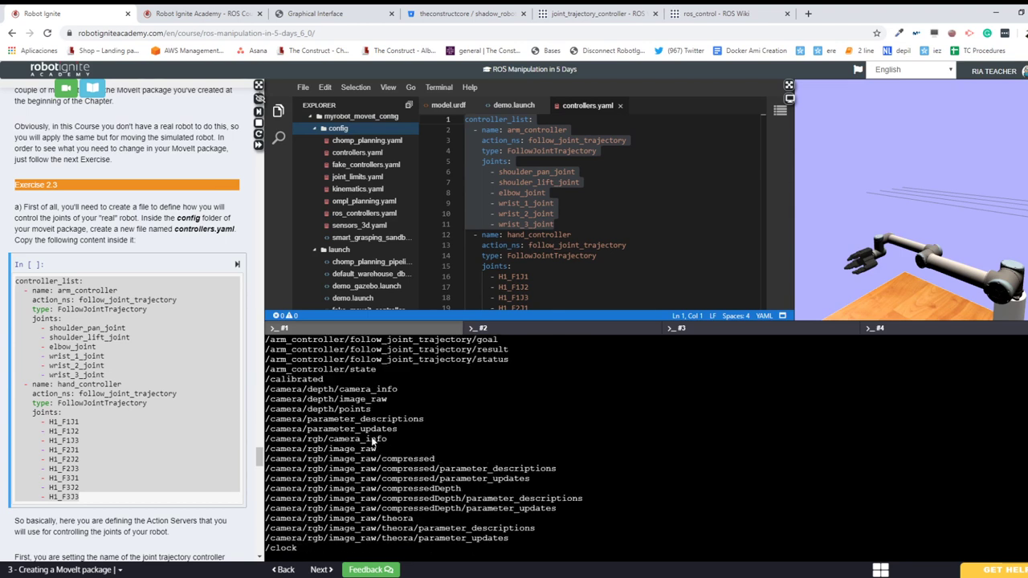
scroll(372, 442, "up", 1)
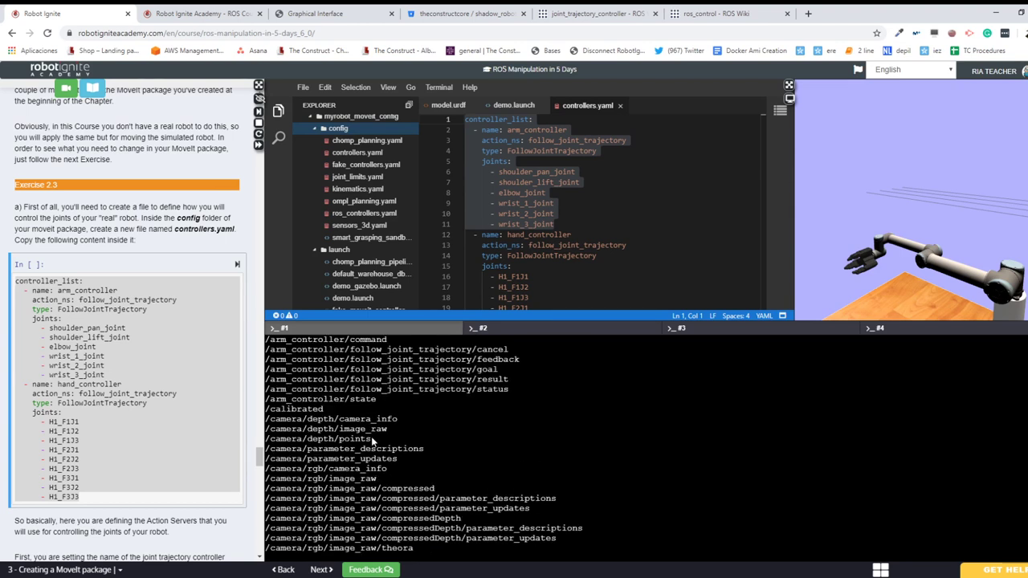
triple_click(296, 353)
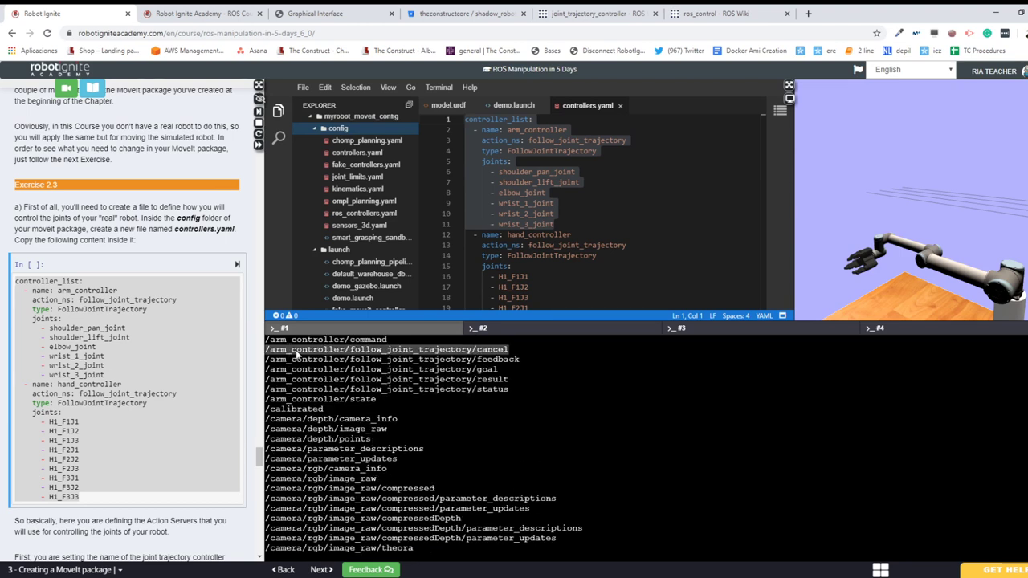
left_click(296, 354)
triple_click(378, 363)
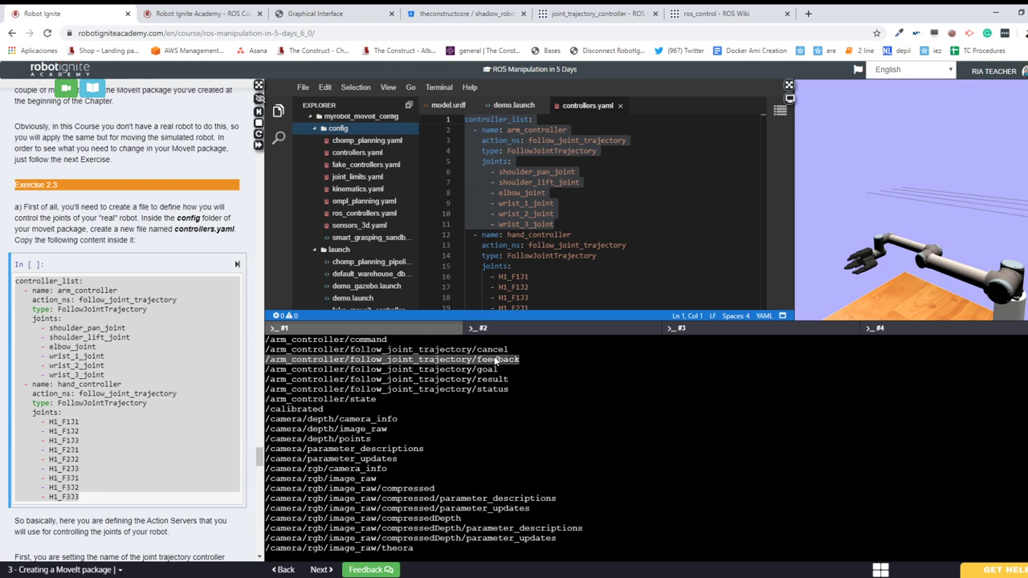
left_click(371, 375)
- Mark the goal, result and status lines, then select cancel through status together
double_click(371, 371)
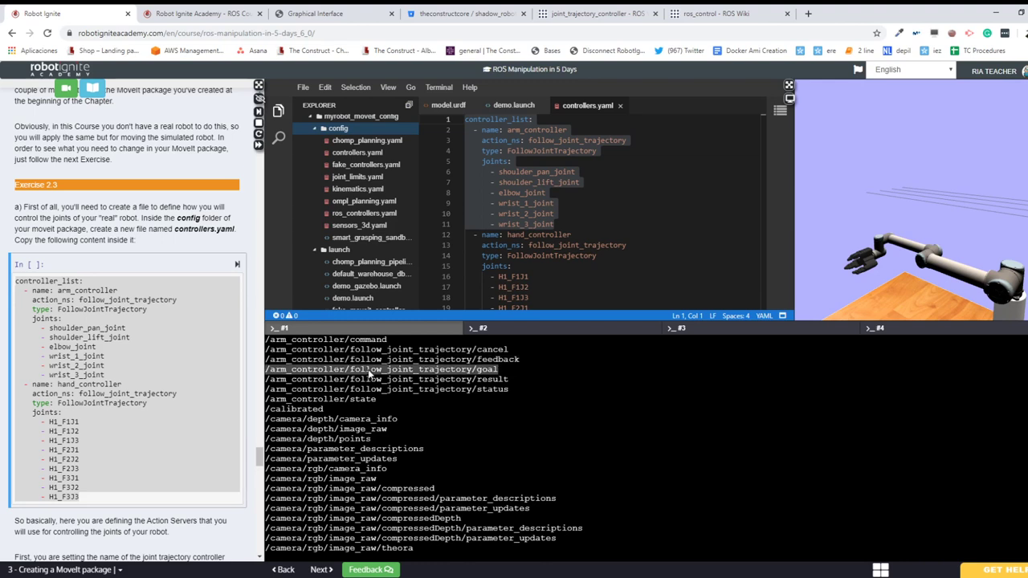
double_click(493, 381)
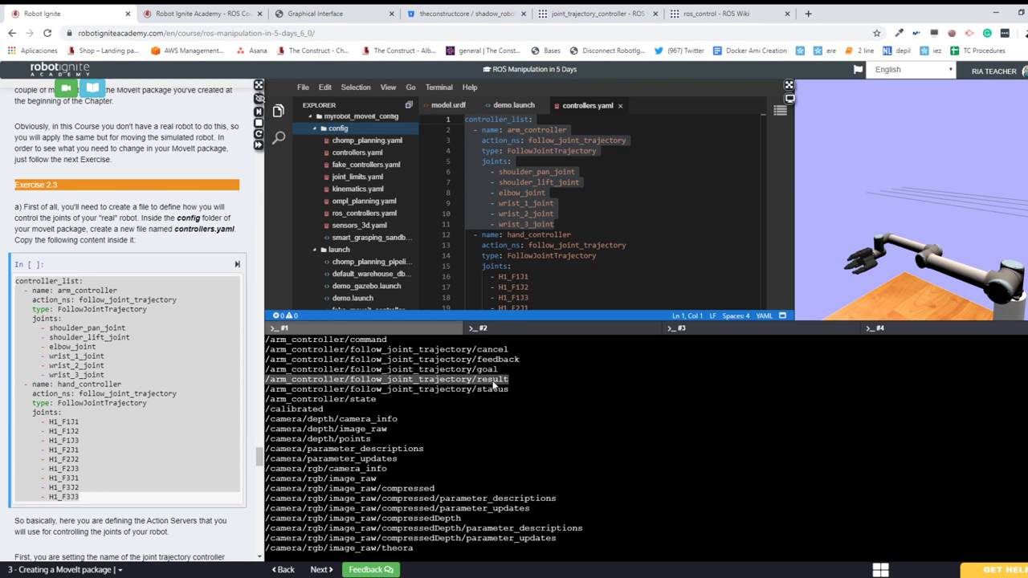
double_click(495, 390)
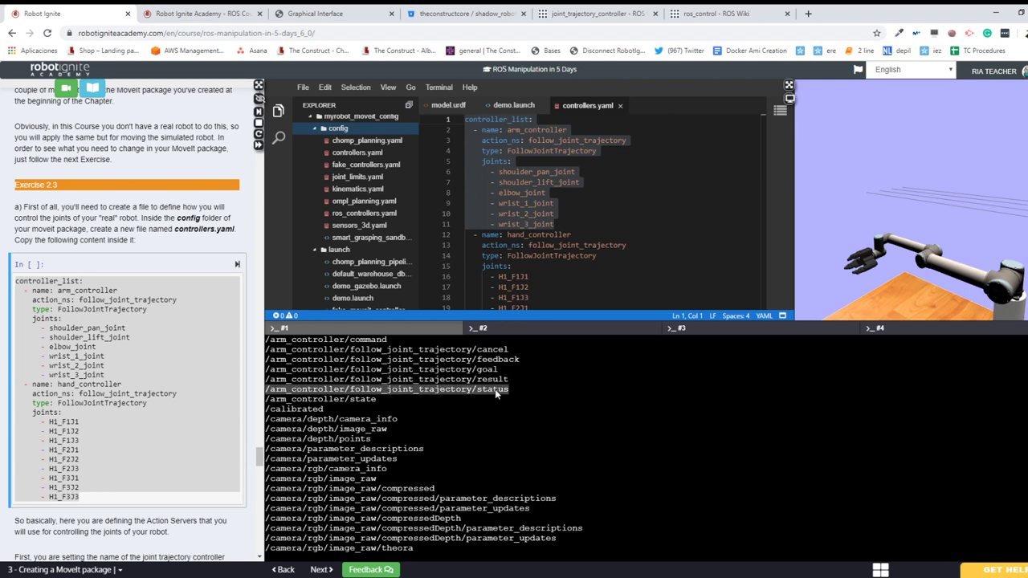
left_click(516, 393)
left_click(443, 372)
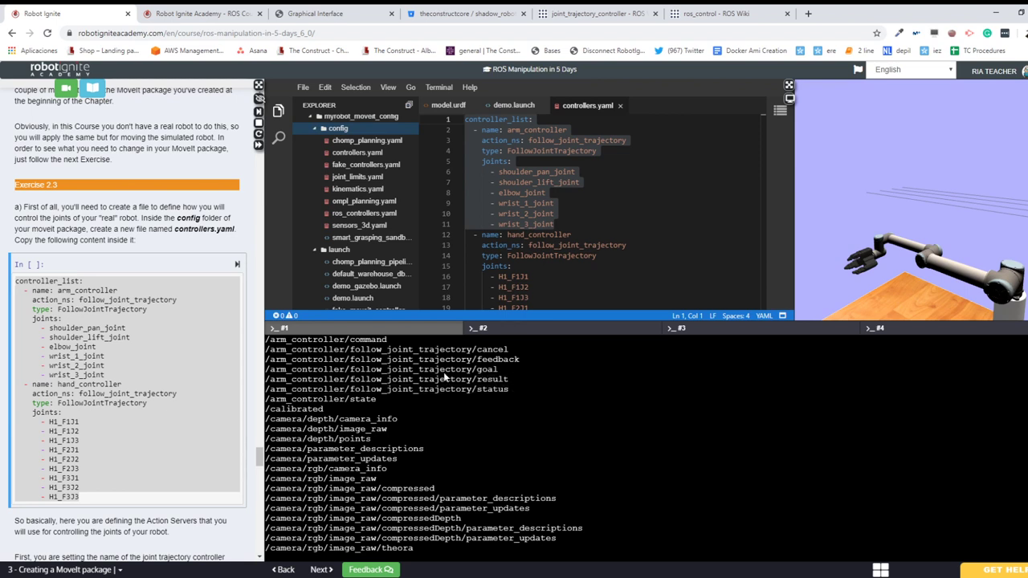
left_click(265, 359, "shift")
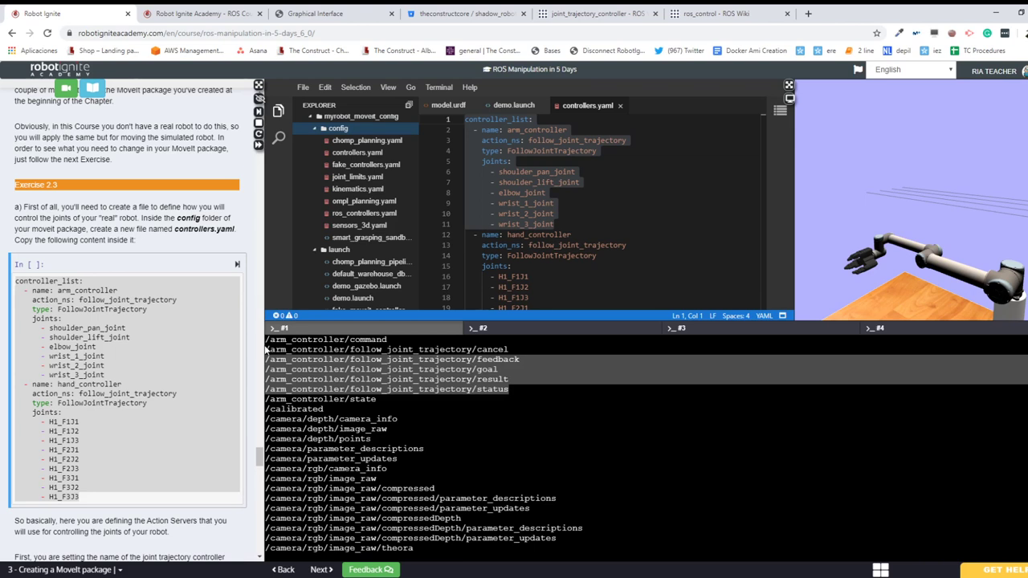
left_click_drag(266, 351, 262, 351)
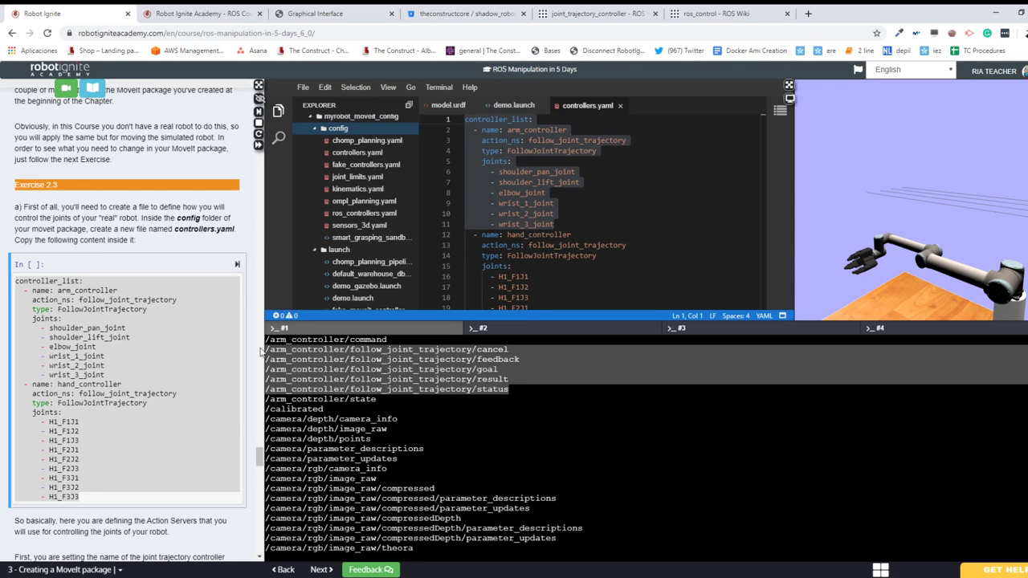
left_click(229, 14)
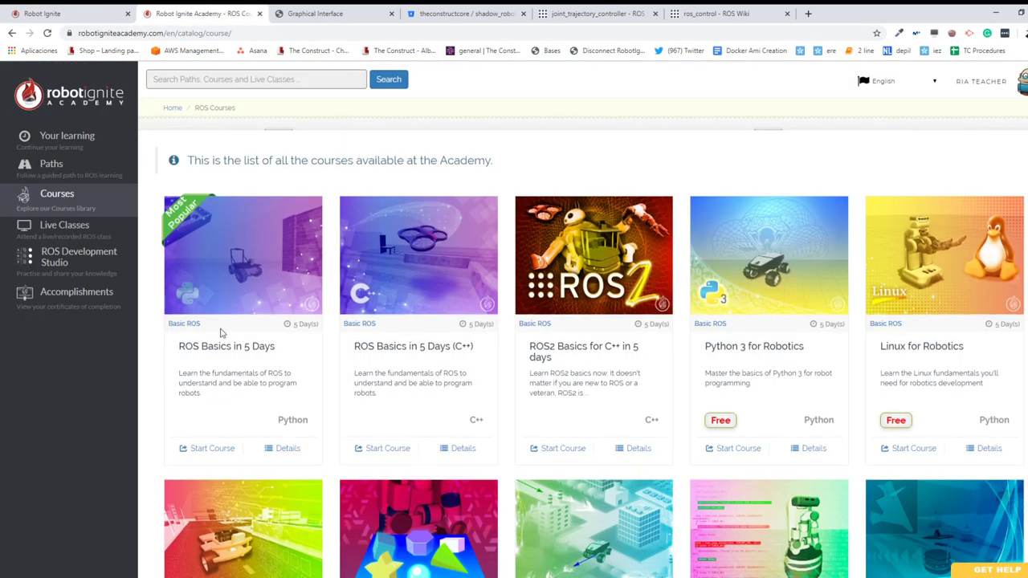
- Select the ROS Basics in 5 Days title, then switch to the shadow_robot repository tab
triple_click(261, 348)
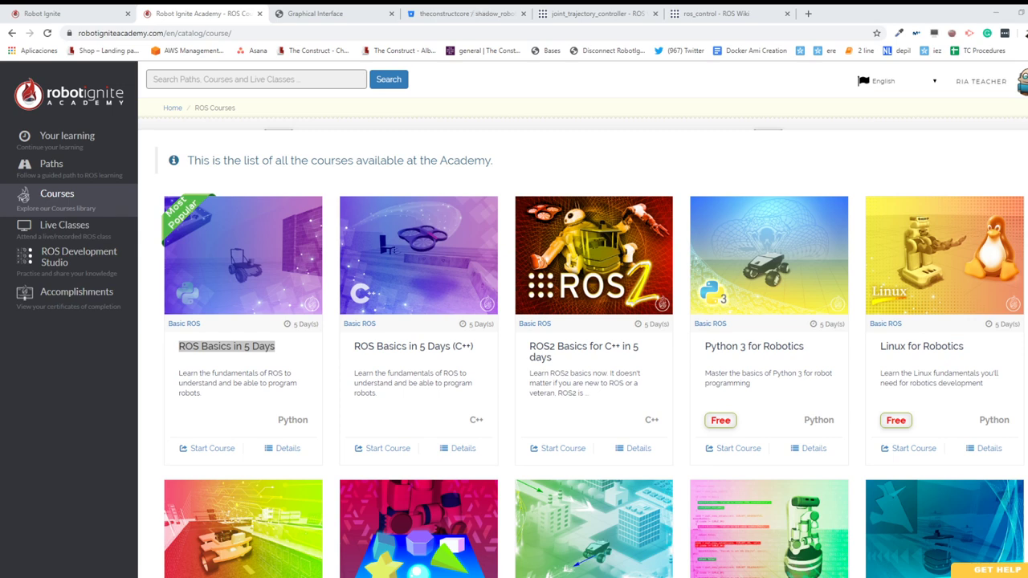
left_click(466, 12)
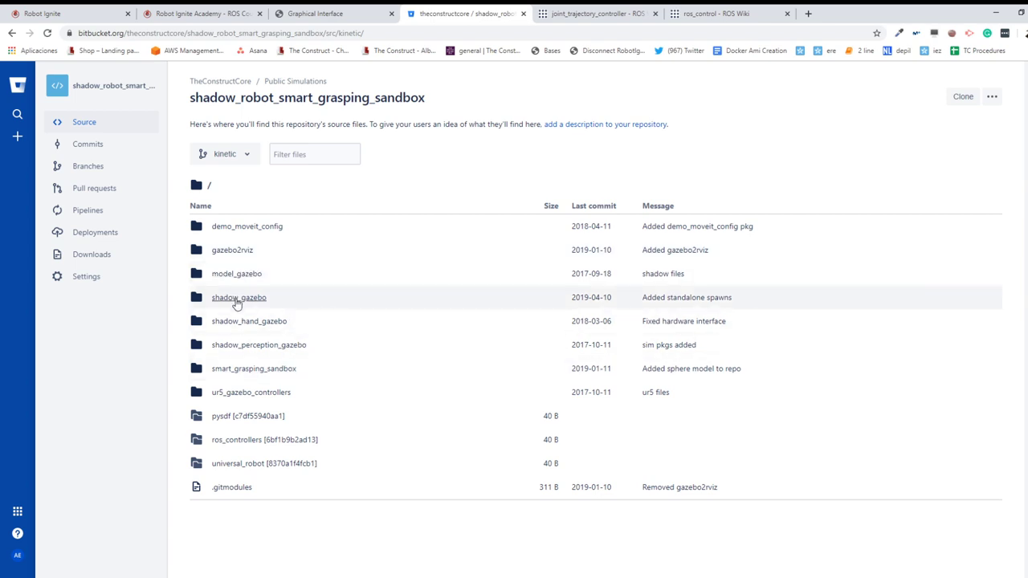
- Browse smart_grasping_sandbox's fh_desc config folder and return to the repository root
left_click(245, 370)
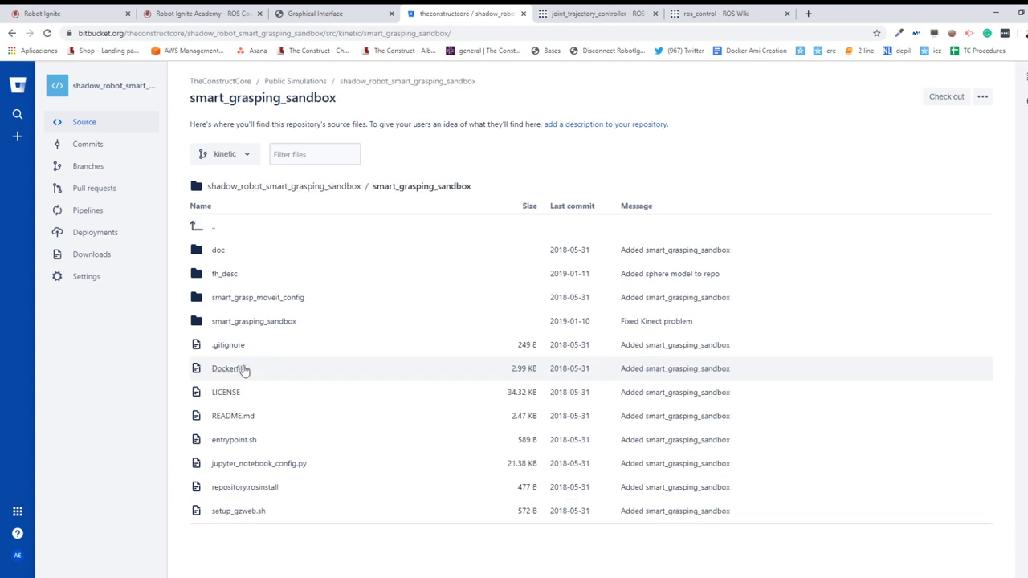
left_click(220, 276)
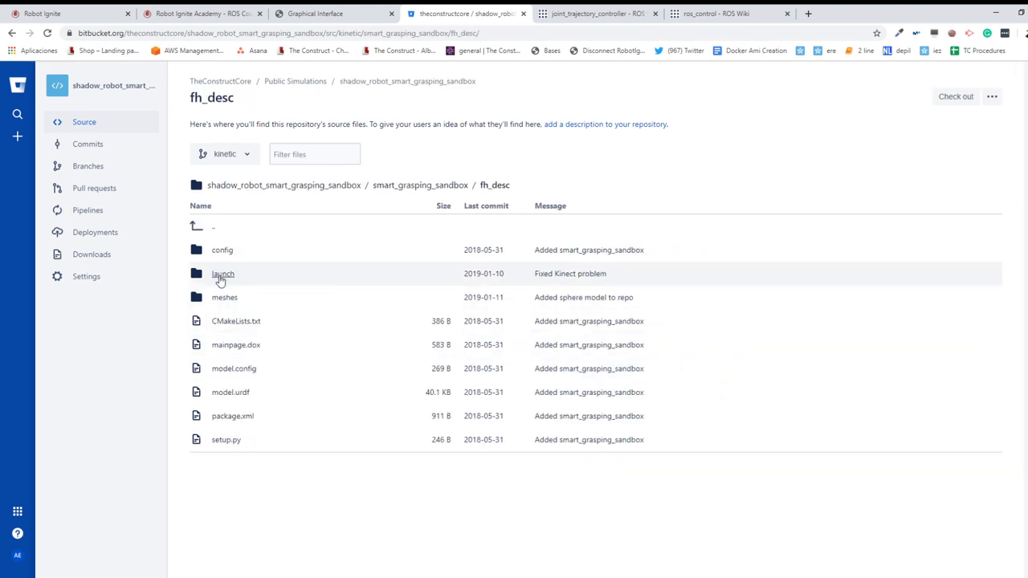
left_click(222, 252)
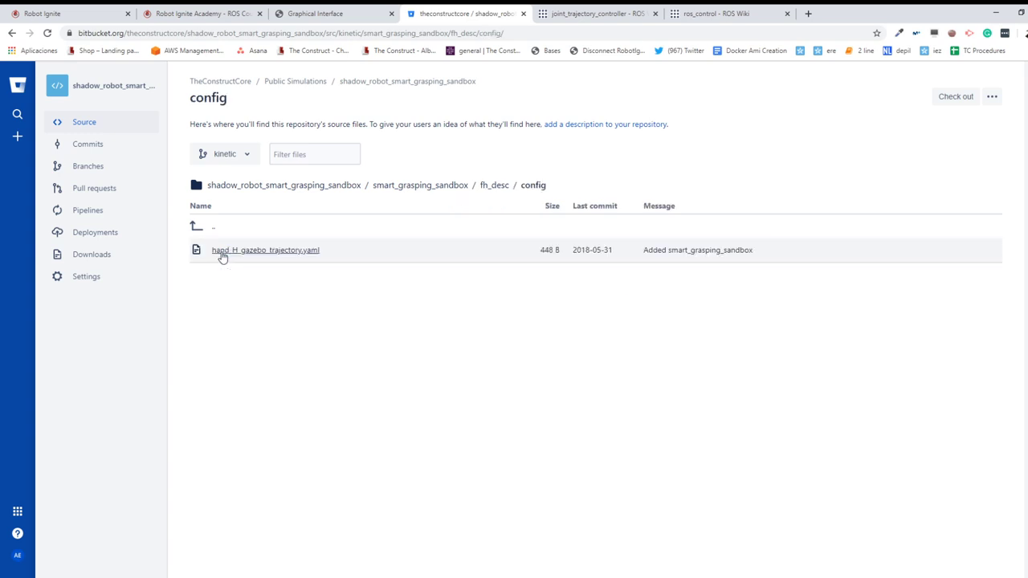
left_click(406, 186)
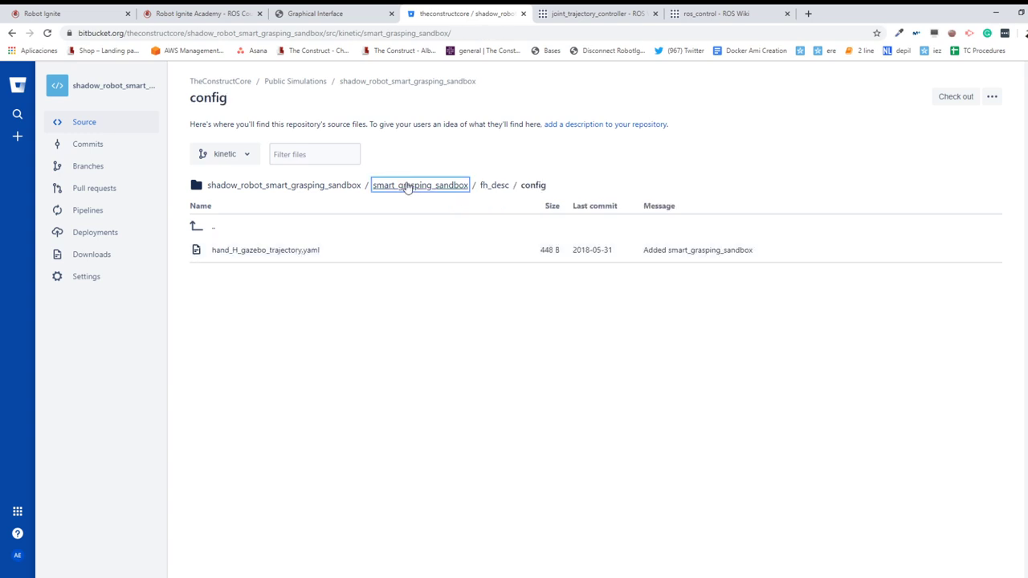
left_click(319, 189)
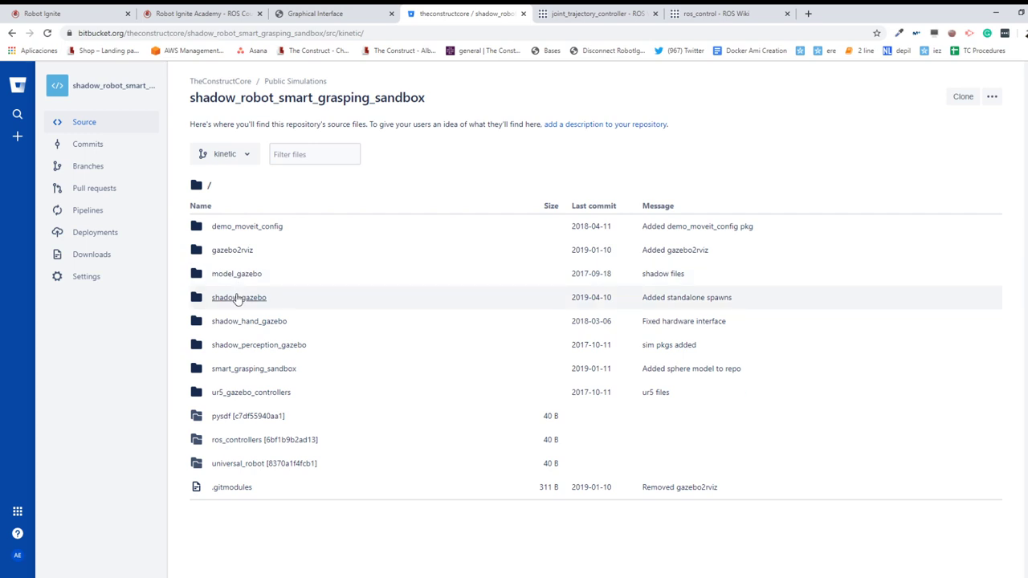
- Look inside the shadow_perception_gazebo and shadow_gazebo folders
left_click(235, 350)
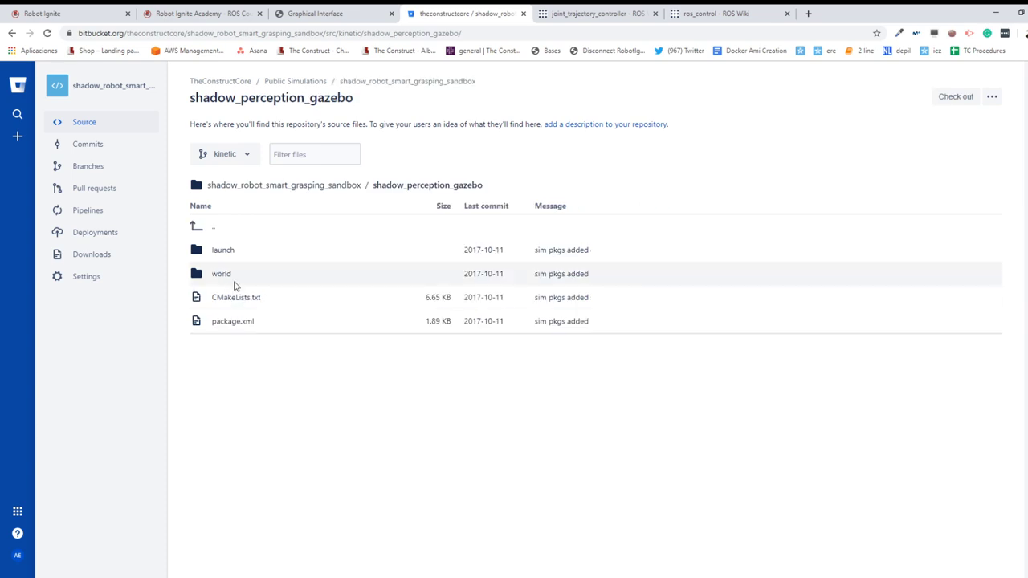
left_click(313, 187)
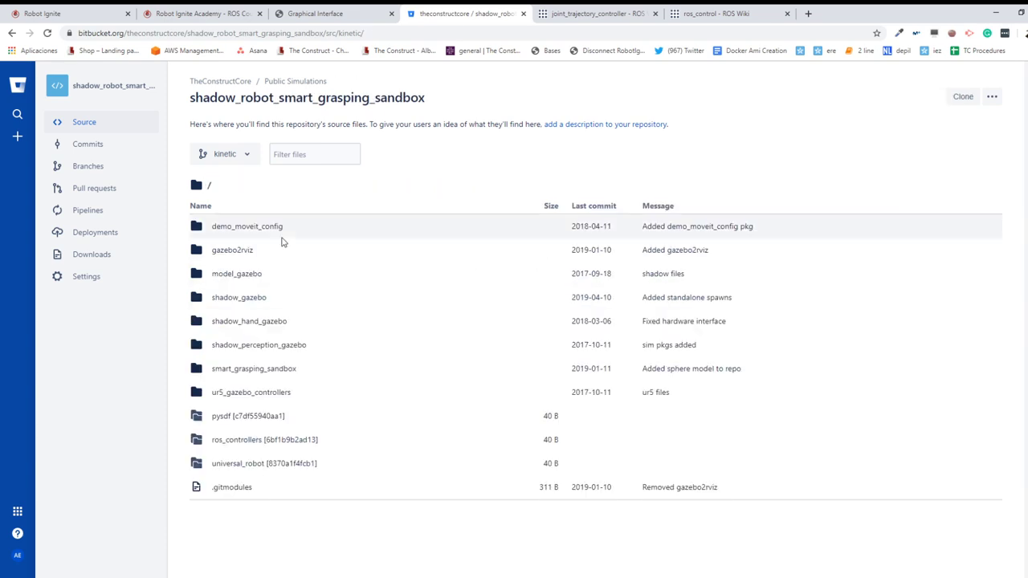
left_click(237, 298)
left_click(301, 186)
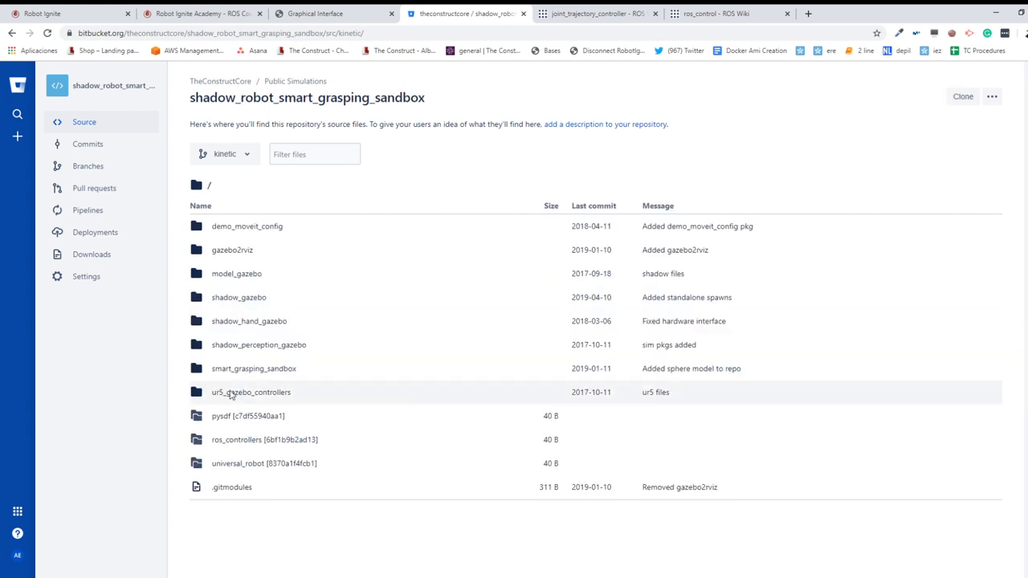
- Inspect the urdf and launch folders of ur5_gazebo_controllers
left_click(248, 394)
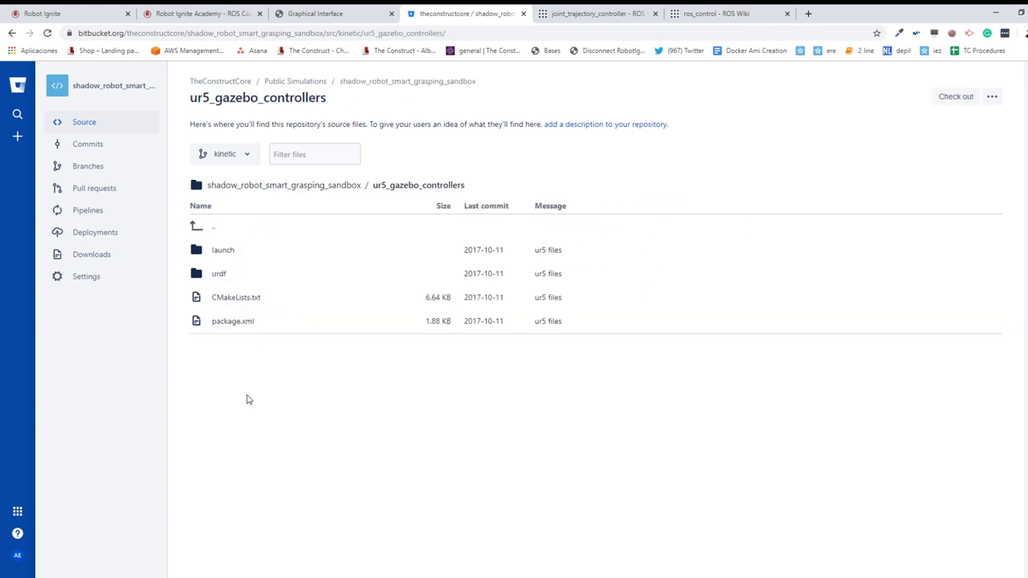
left_click(219, 275)
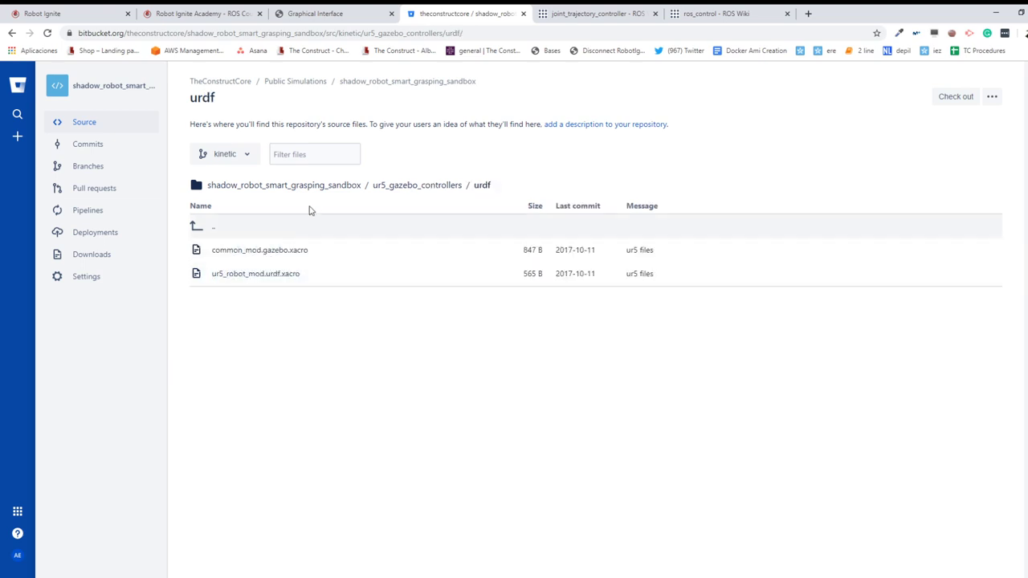
left_click(397, 186)
left_click(232, 254)
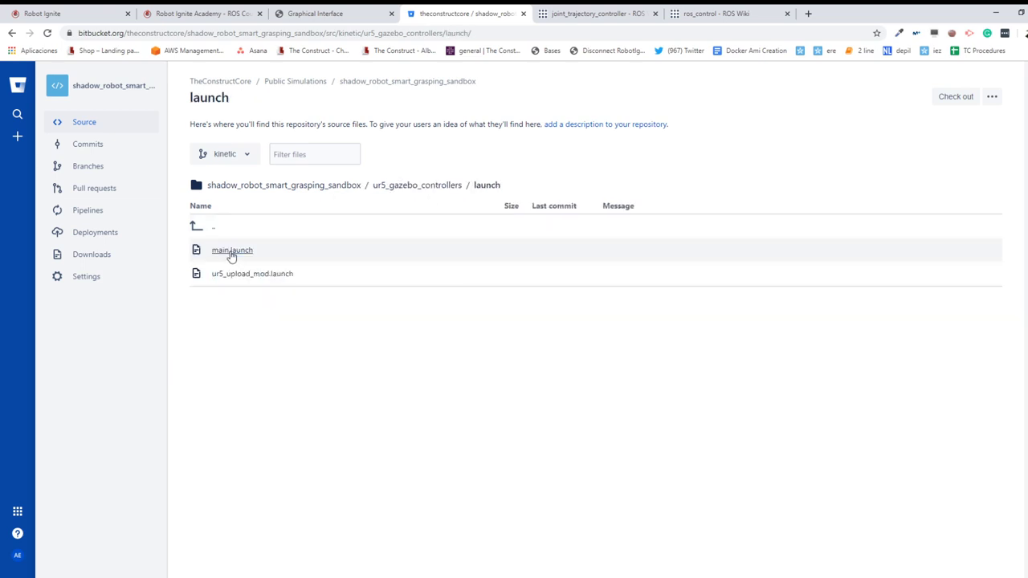
left_click(394, 184)
left_click(313, 185)
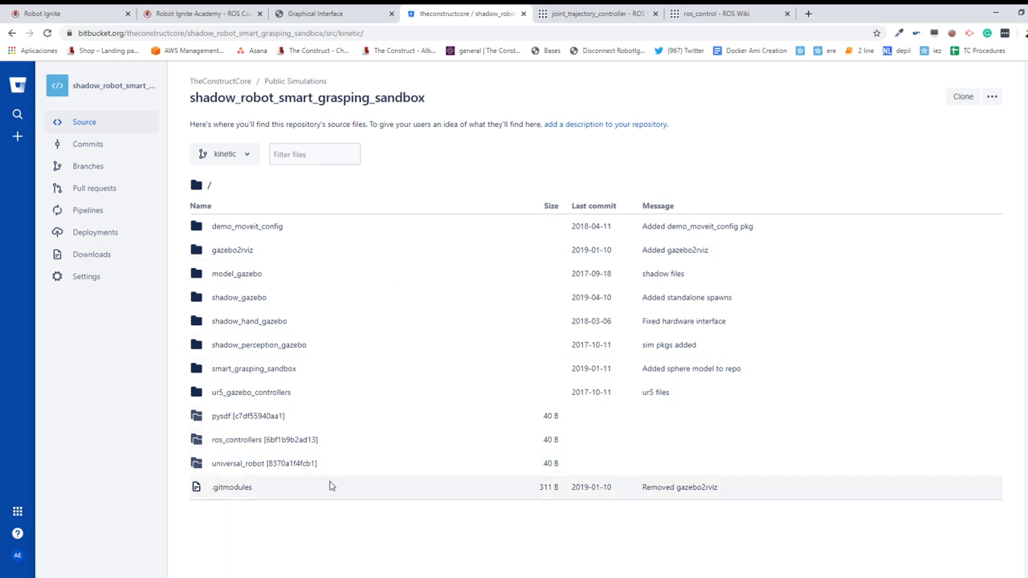
- Mark the repository file listing, then return to the Robot Ignite course catalog
left_click_drag(307, 487, 278, 158)
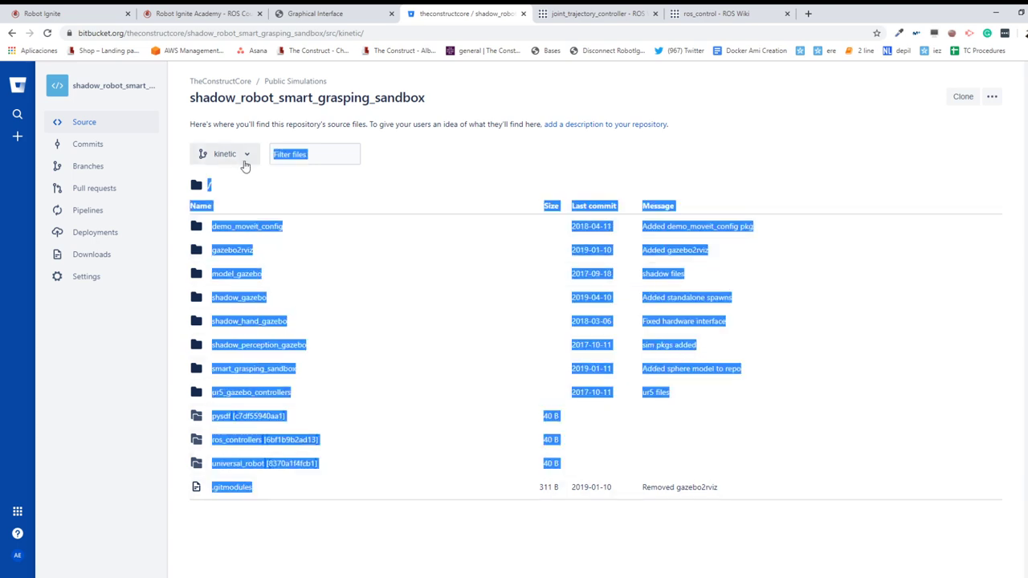
left_click(293, 172)
left_click(178, 10)
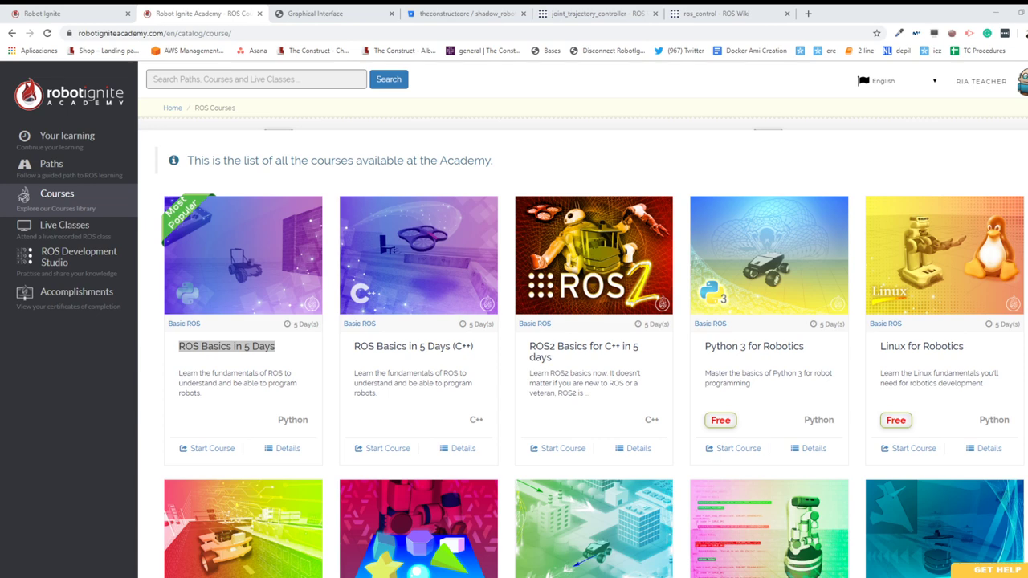
- Check the top of the joint_trajectory_controller ROS Wiki page, then go back to the ROS Manipulation in 5 Days workspace
left_click(464, 160)
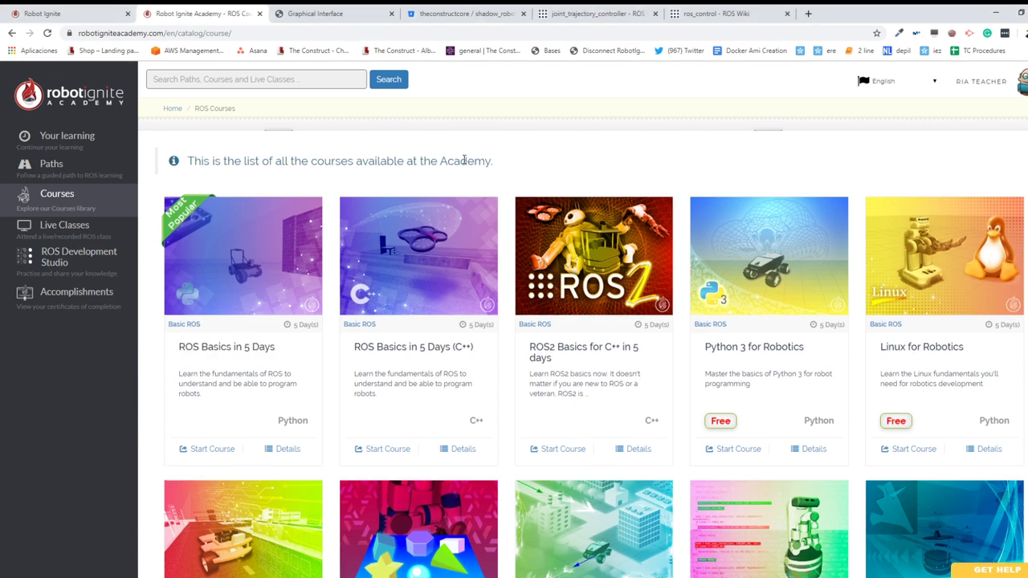
triple_click(465, 160)
left_click(555, 169)
left_click(587, 10)
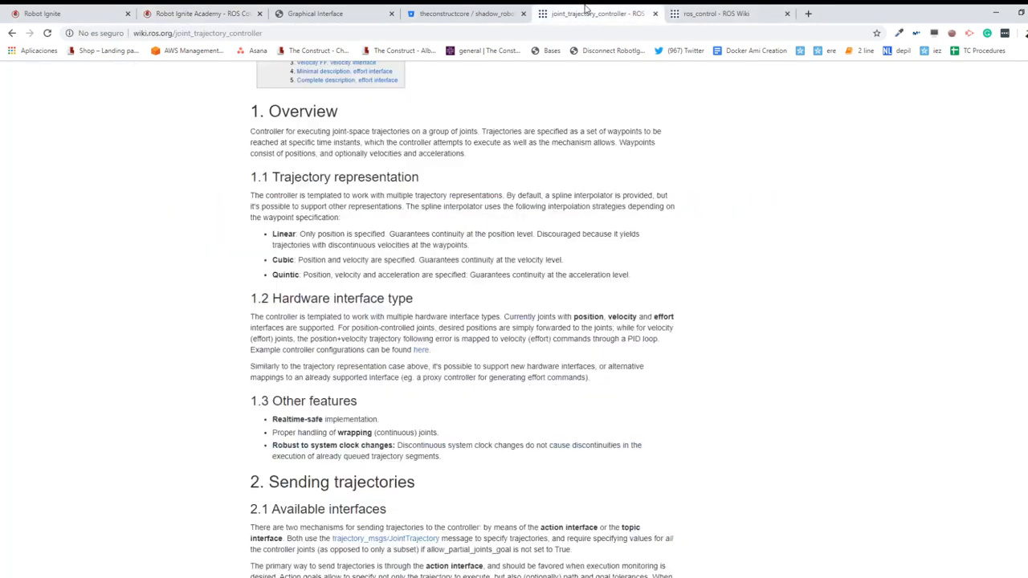
scroll(394, 235, "up", 7)
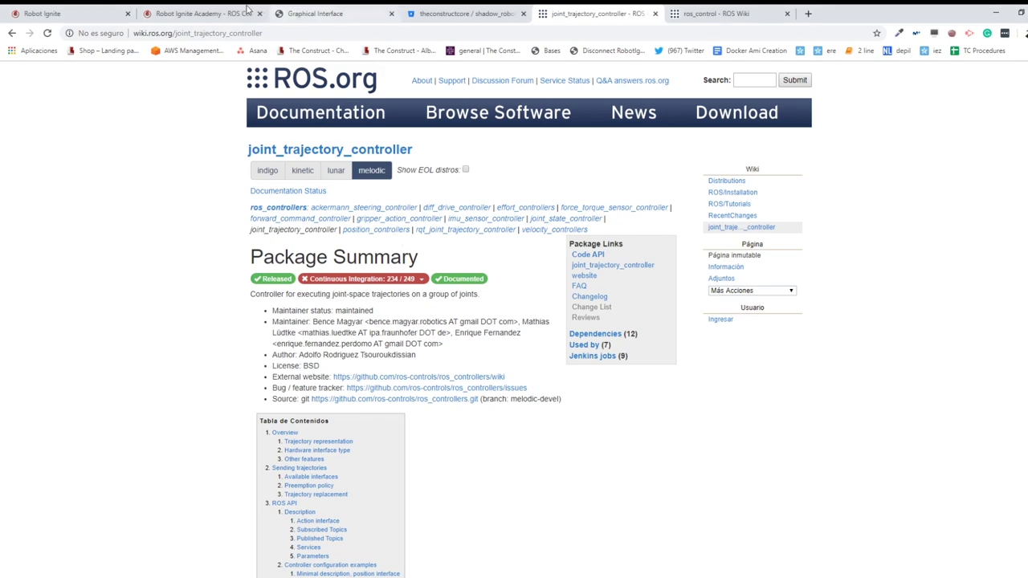
left_click(213, 13)
left_click(76, 10)
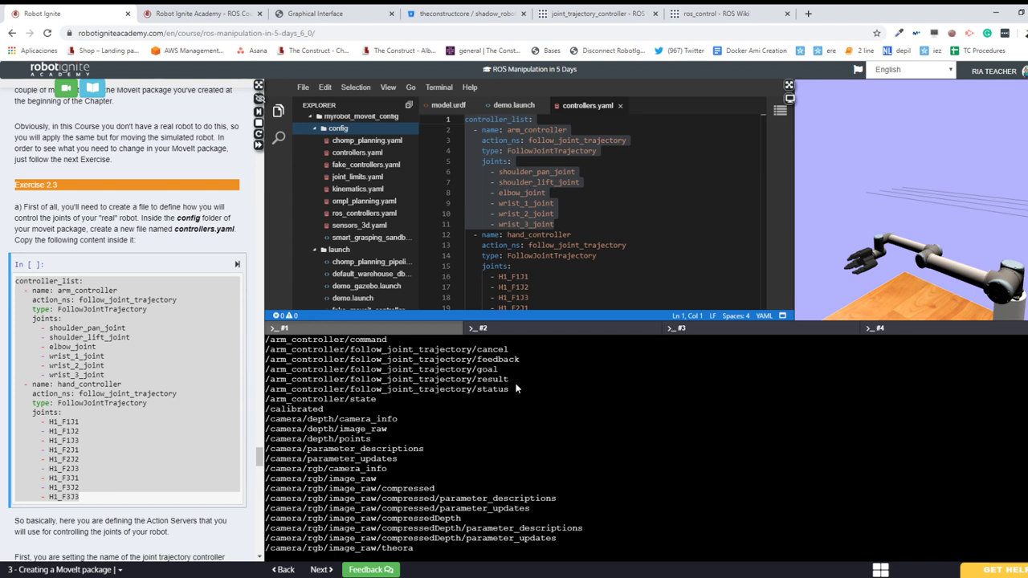
- Compare controllers.yaml's arm_controller and hand_controller entries with the follow_joint_trajectory topics in the terminal
left_click_drag(520, 389, 262, 351)
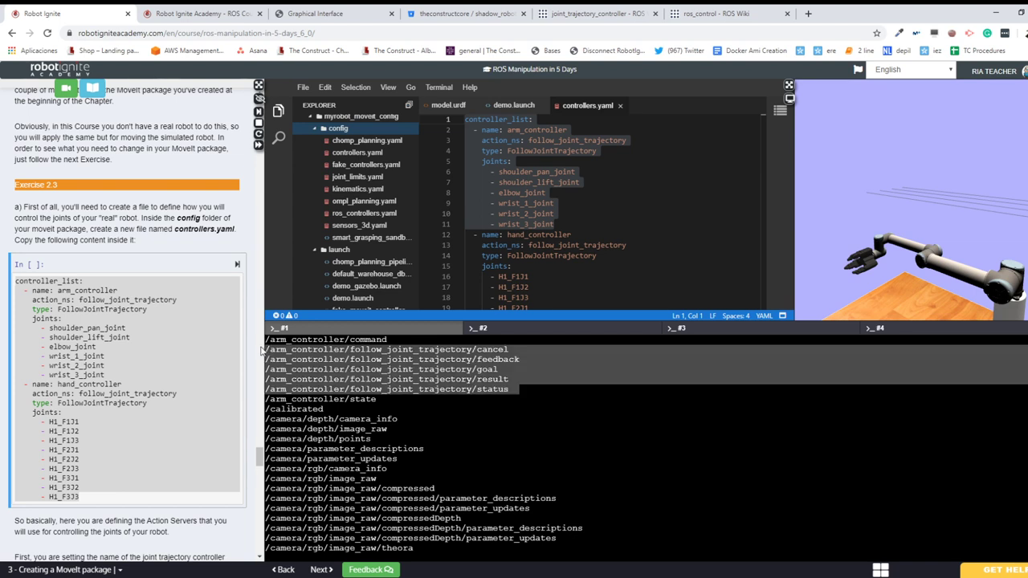
right_click(587, 201)
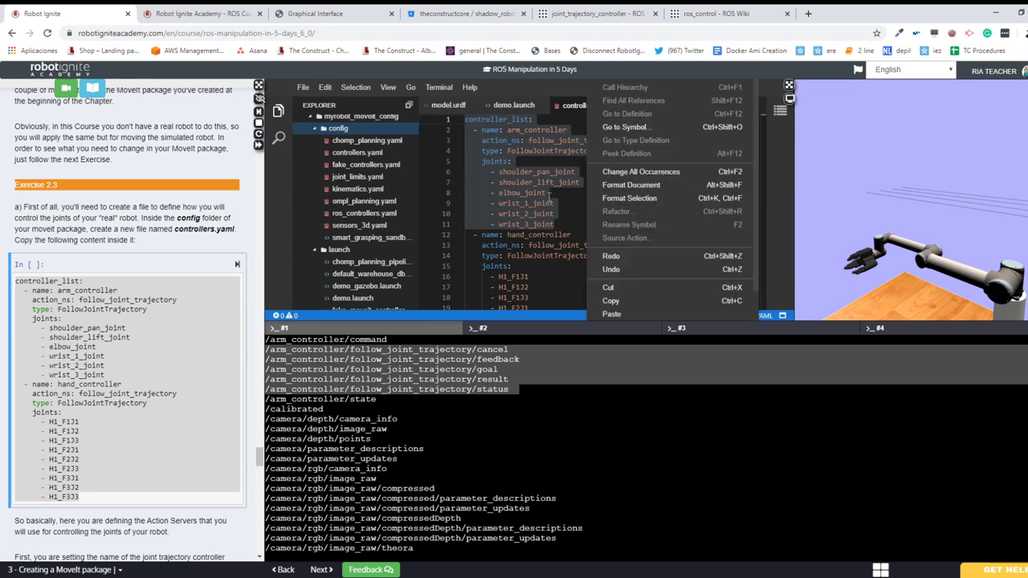
double_click(546, 193)
left_click(567, 223)
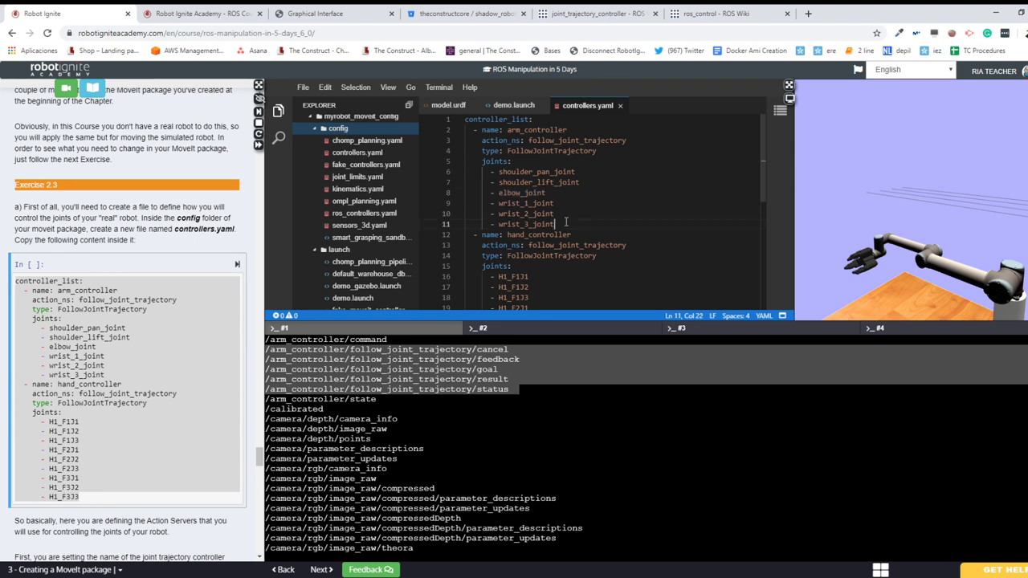
left_click(533, 499)
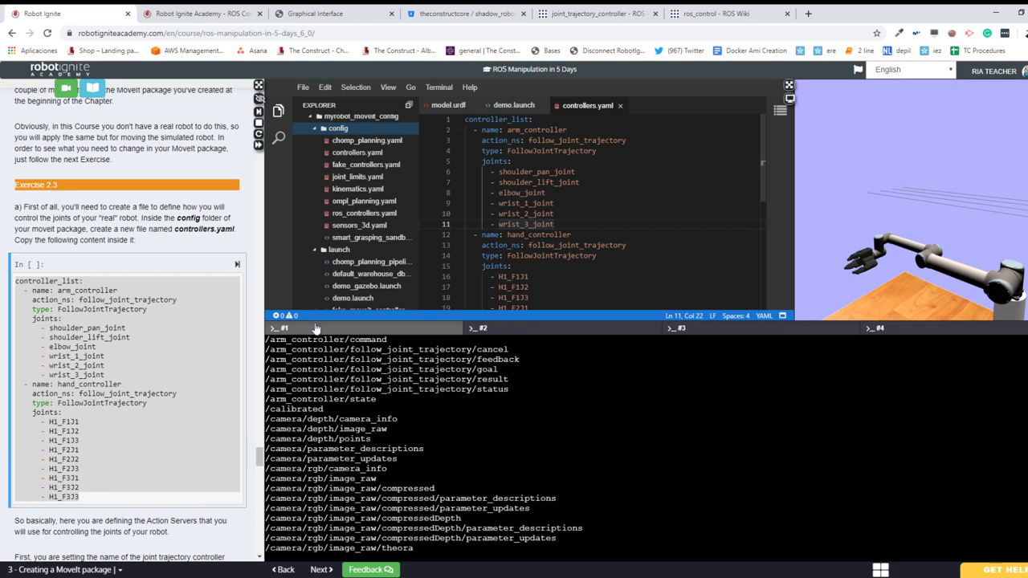
double_click(285, 364)
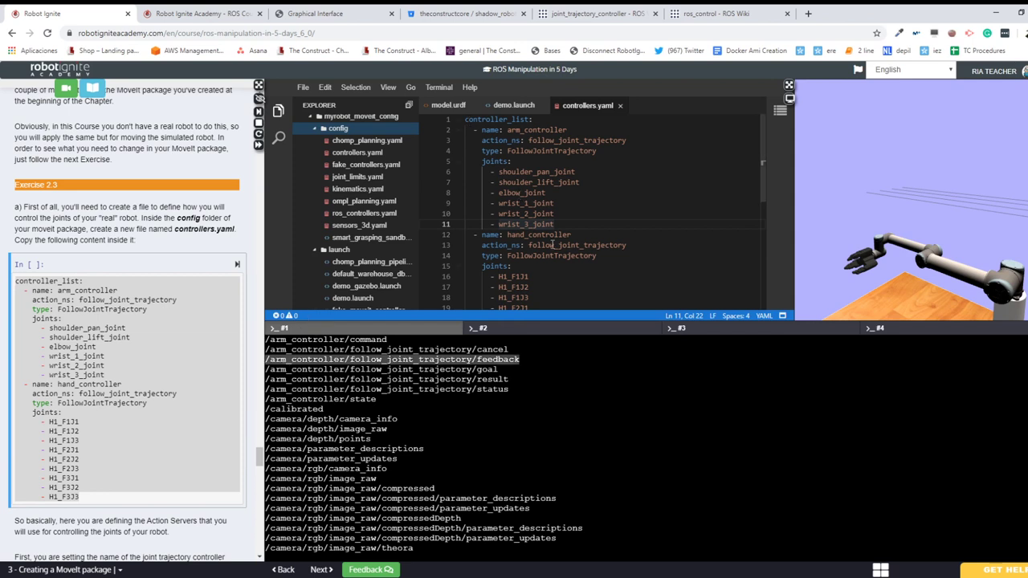
scroll(553, 245, "down", 1)
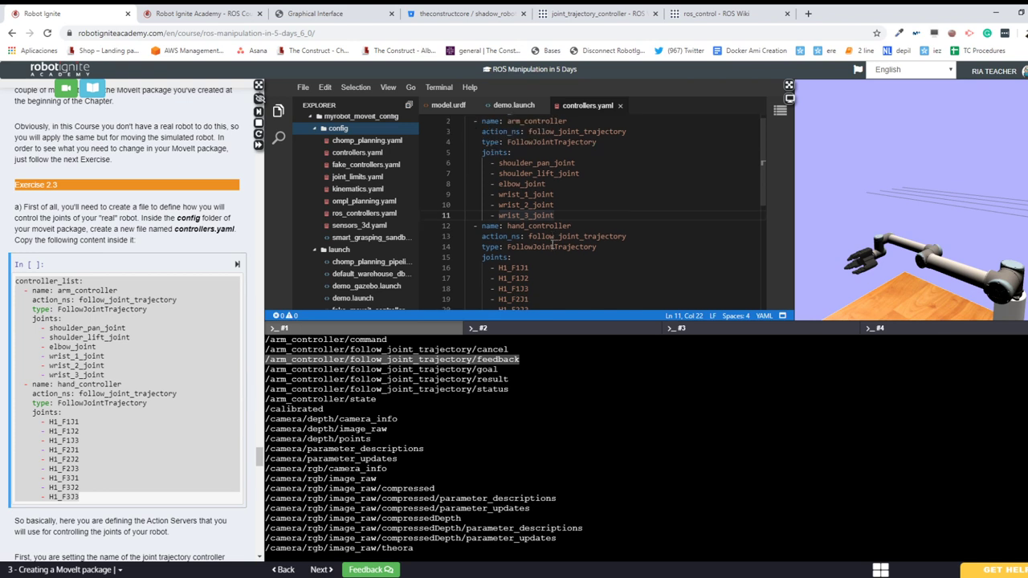
scroll(562, 241, "up", 1)
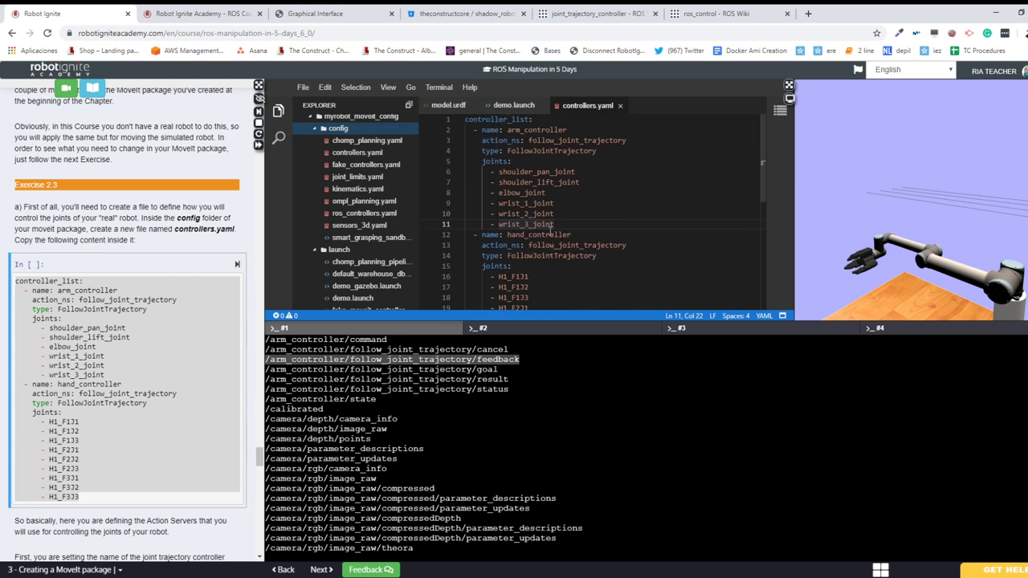
triple_click(551, 233)
left_click(550, 235)
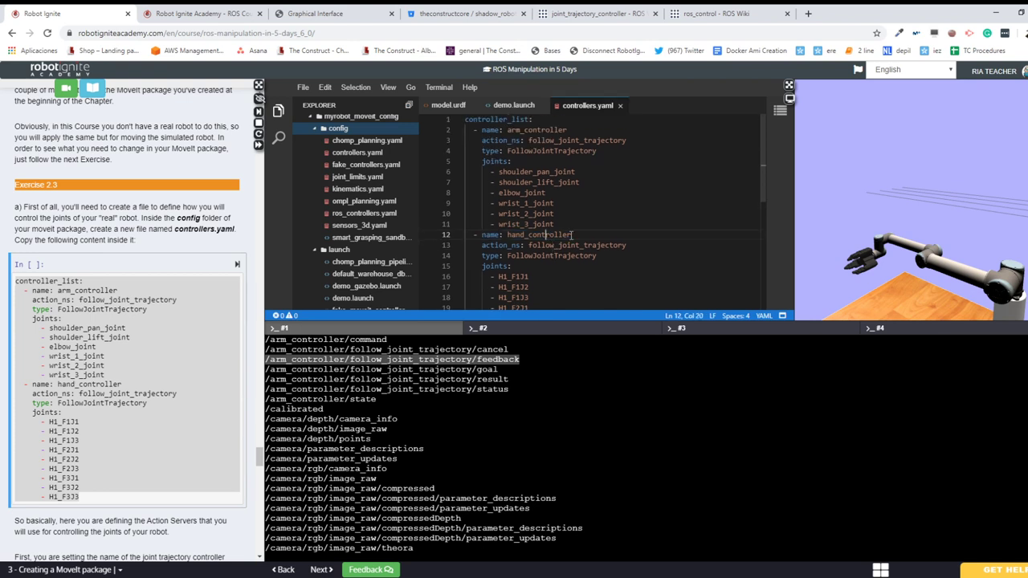
double_click(537, 129)
left_click(573, 276)
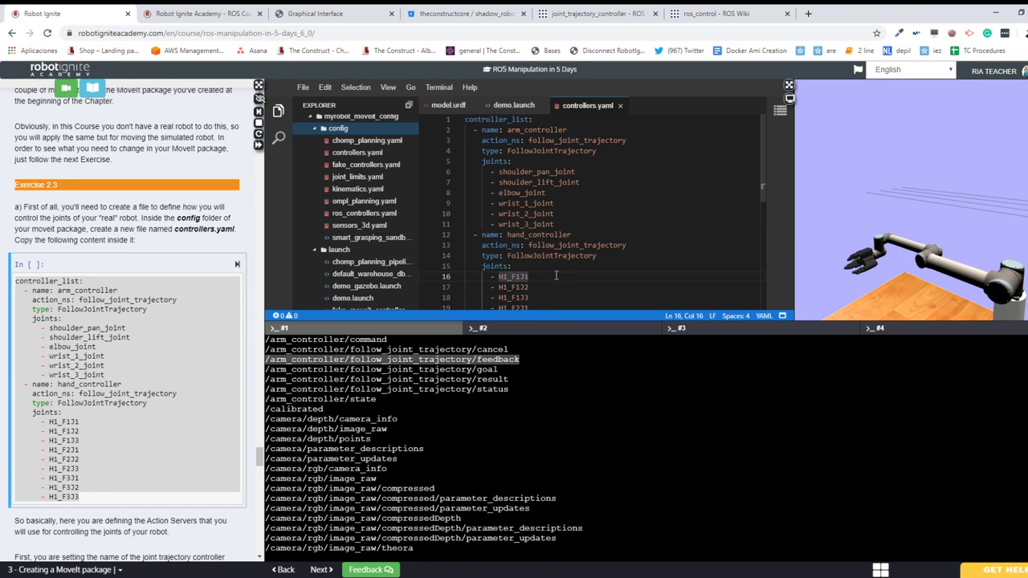
- Scroll the notebook to step b) and note the joint_names.yaml file name for the config folder
scroll(130, 371, "down", 3)
scroll(135, 377, "down", 2)
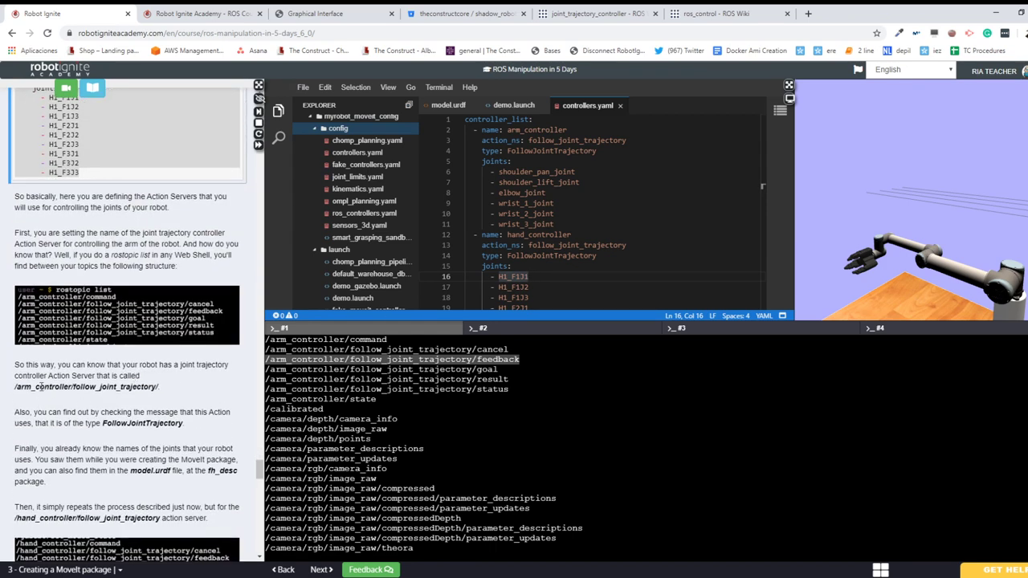
scroll(42, 391, "down", 3)
scroll(42, 391, "down", 3)
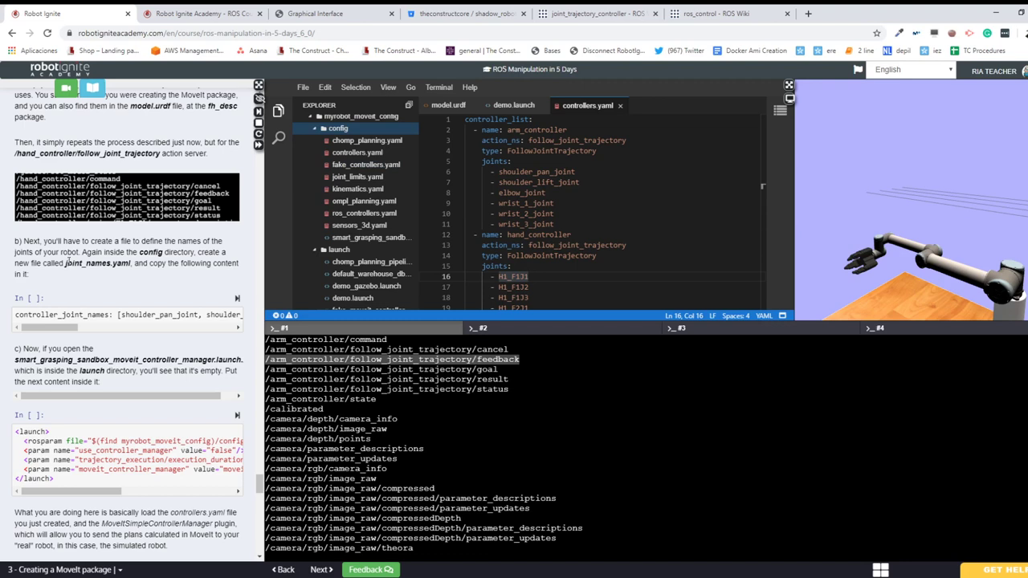
left_click_drag(65, 268, 133, 264)
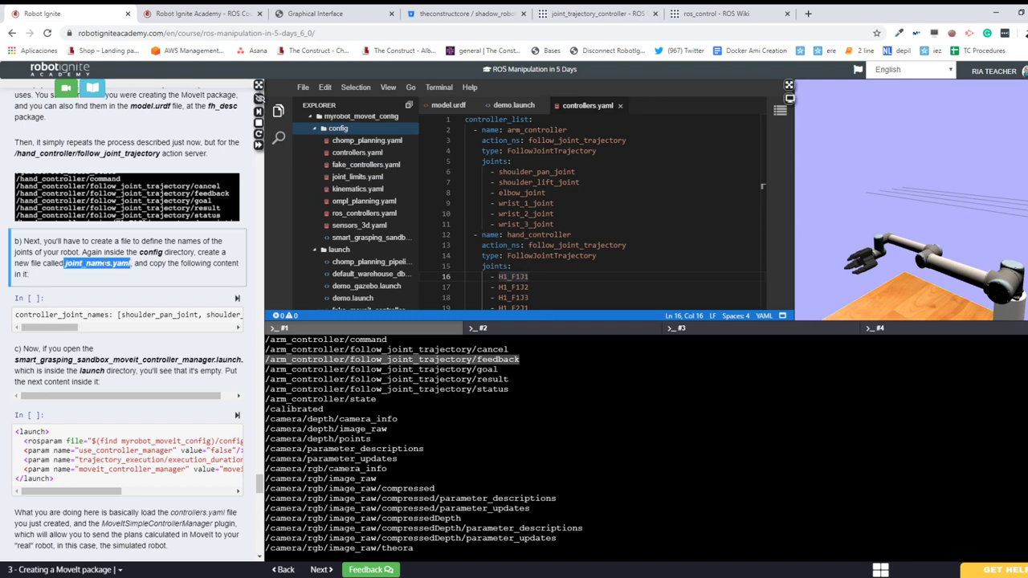
left_click(118, 246)
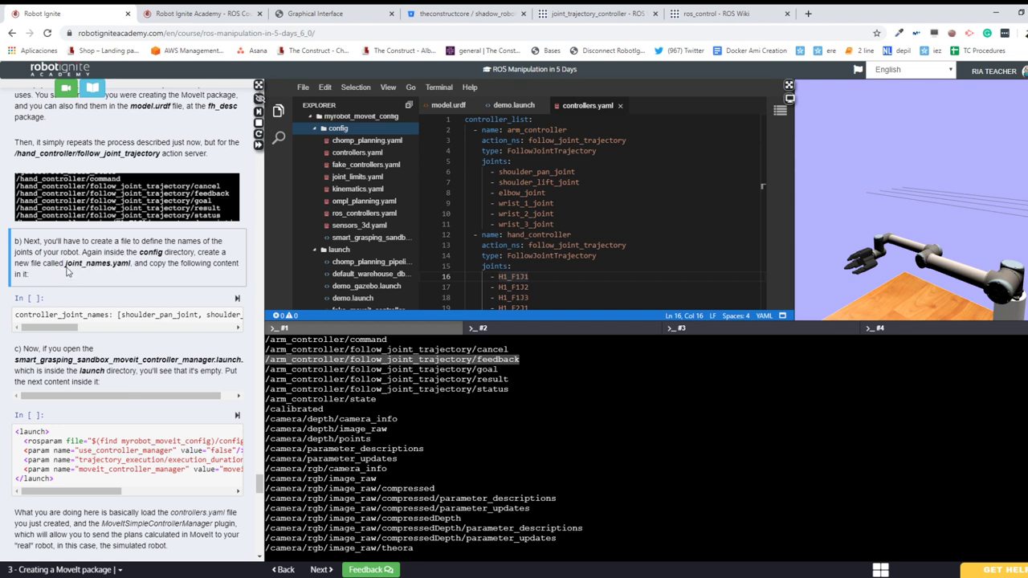
left_click_drag(64, 265, 131, 264)
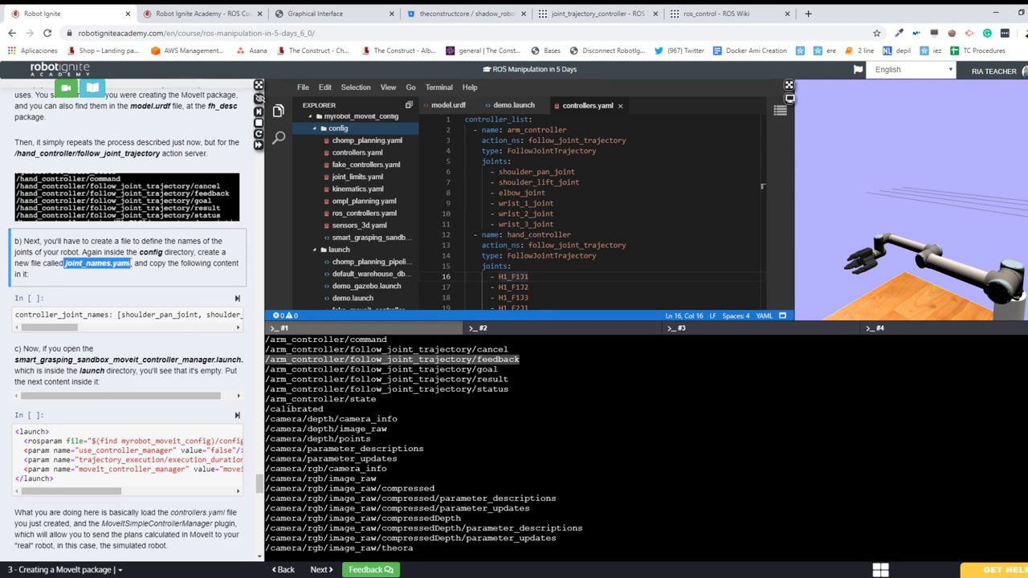
left_click(129, 263)
right_click(338, 130)
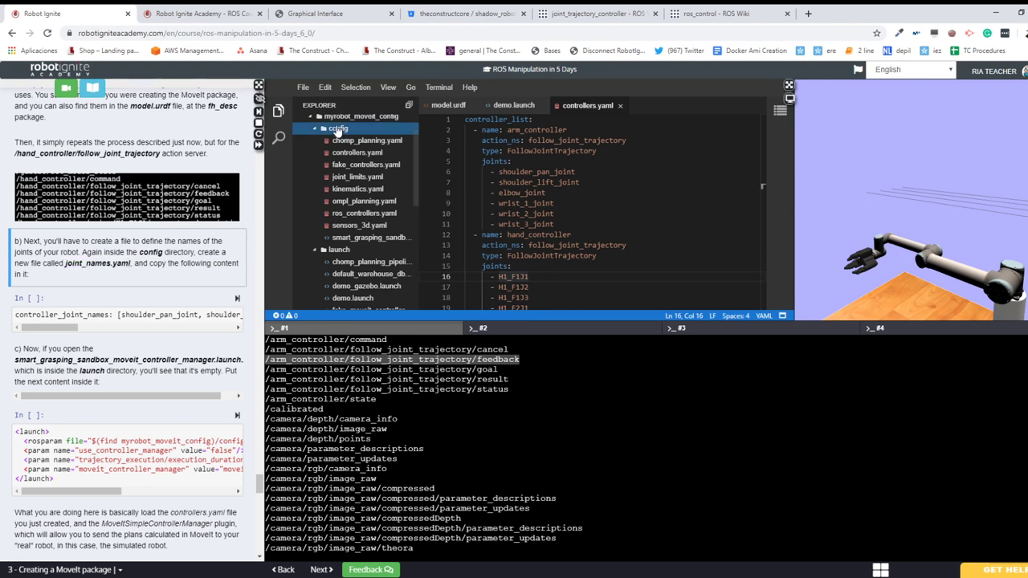
- Create a new file named joint_names.yaml in the config folder
left_click(362, 132)
type("j")
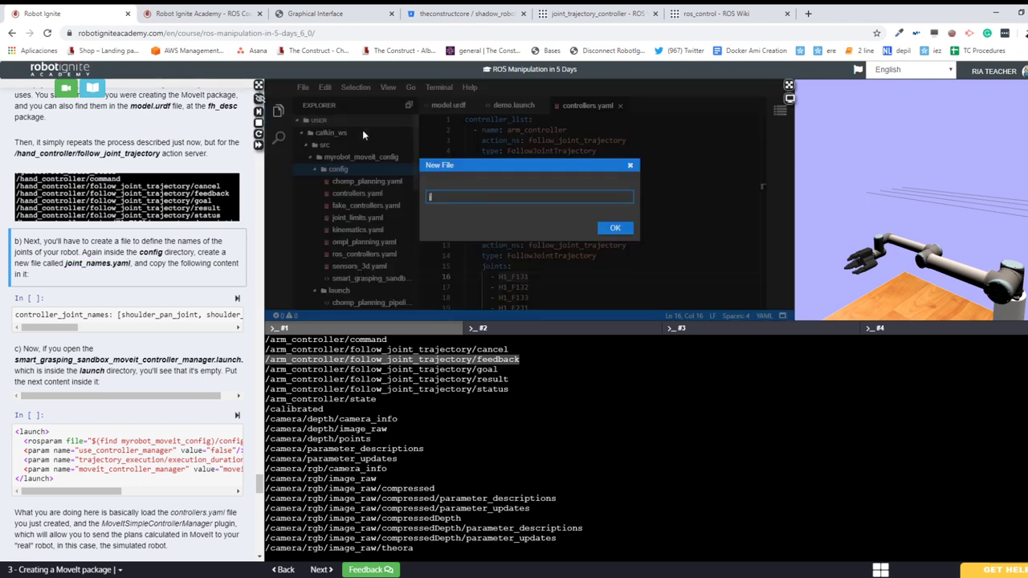
type("oint_names.yaml")
key("Return")
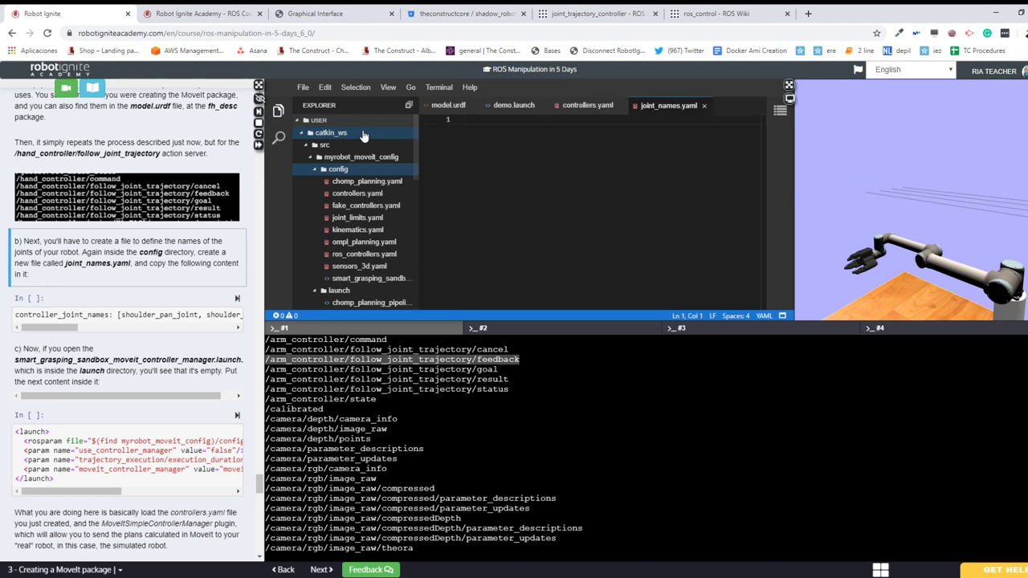
- Copy the notebook's joint names cell and paste it into joint_names.yaml
double_click(100, 313)
scroll(100, 313, "right", 10)
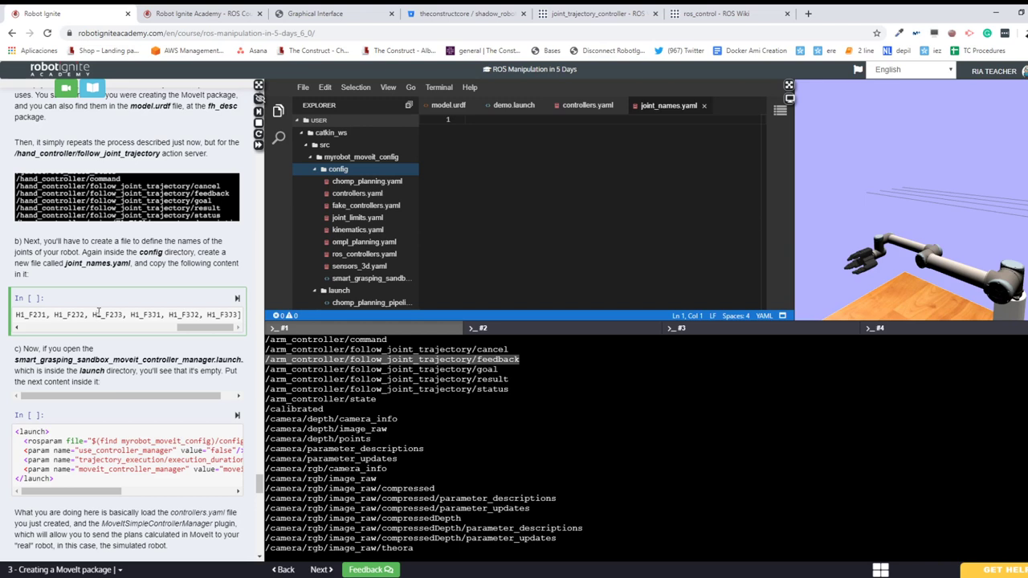
double_click(100, 313)
left_click(97, 313)
left_click(95, 313)
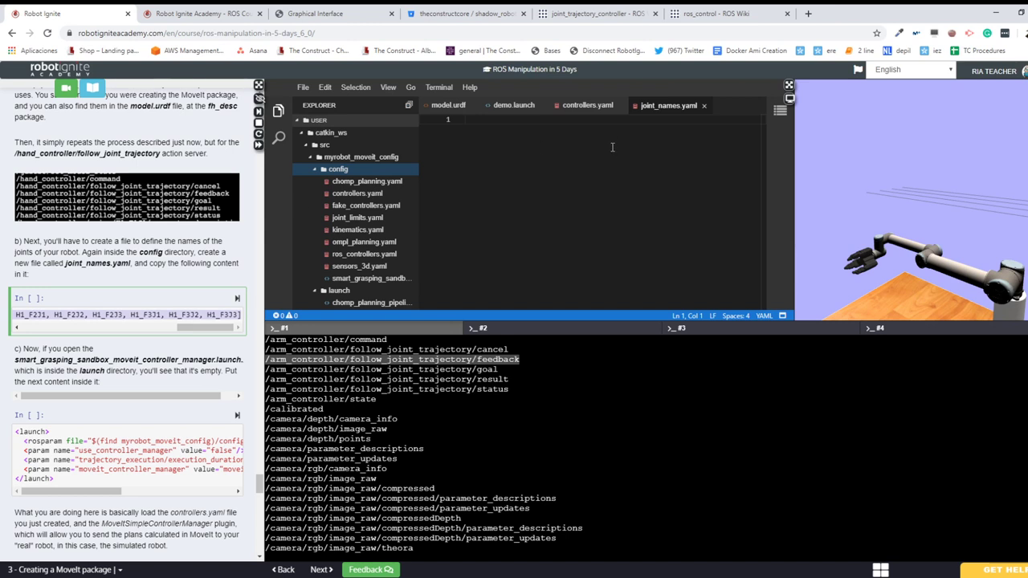
key("ctrl+v")
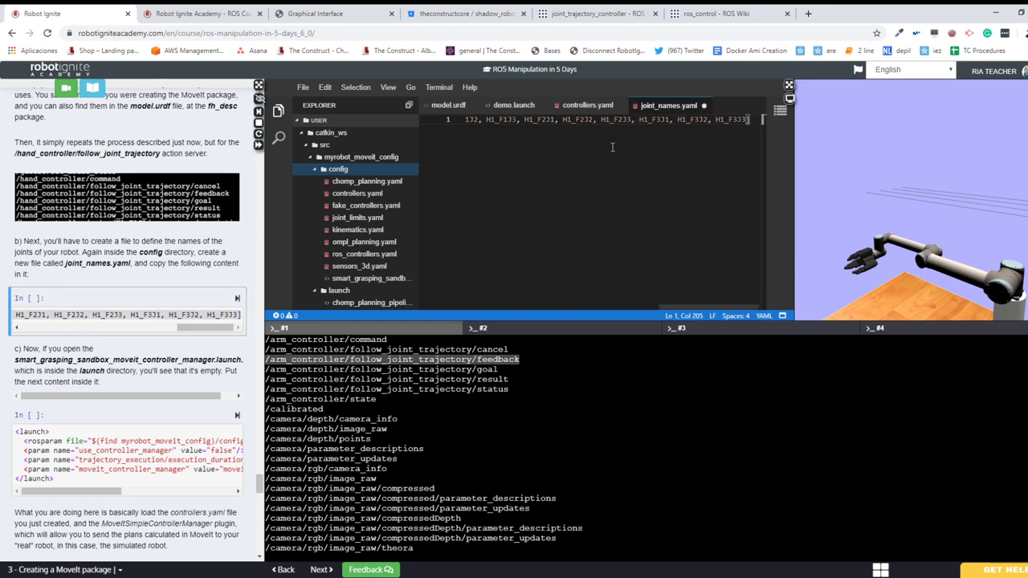
- Maximise the editor and prefix the key with 'controller_' to make controller_joint_names
left_click(789, 86)
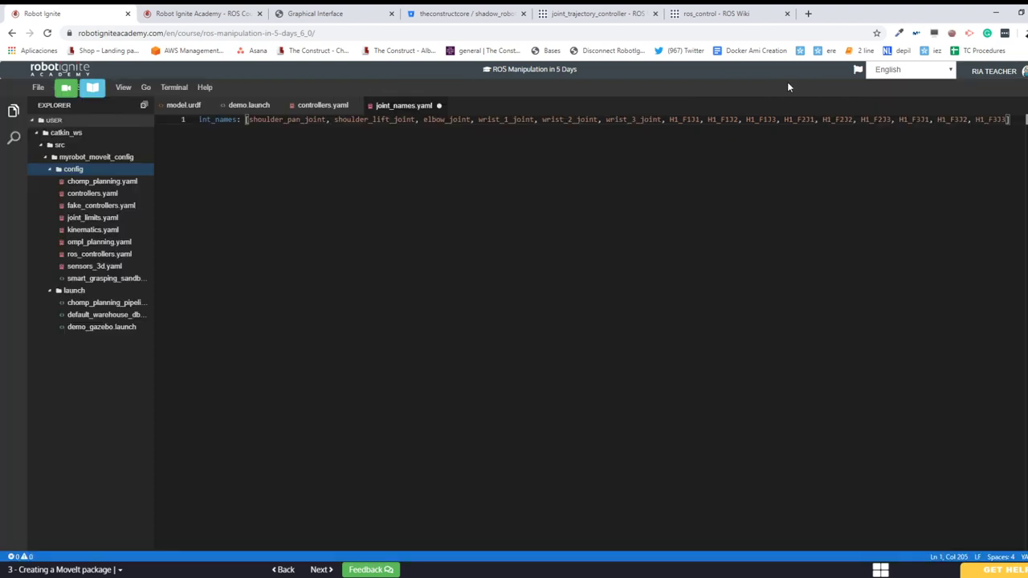
key("Home")
type("controller_")
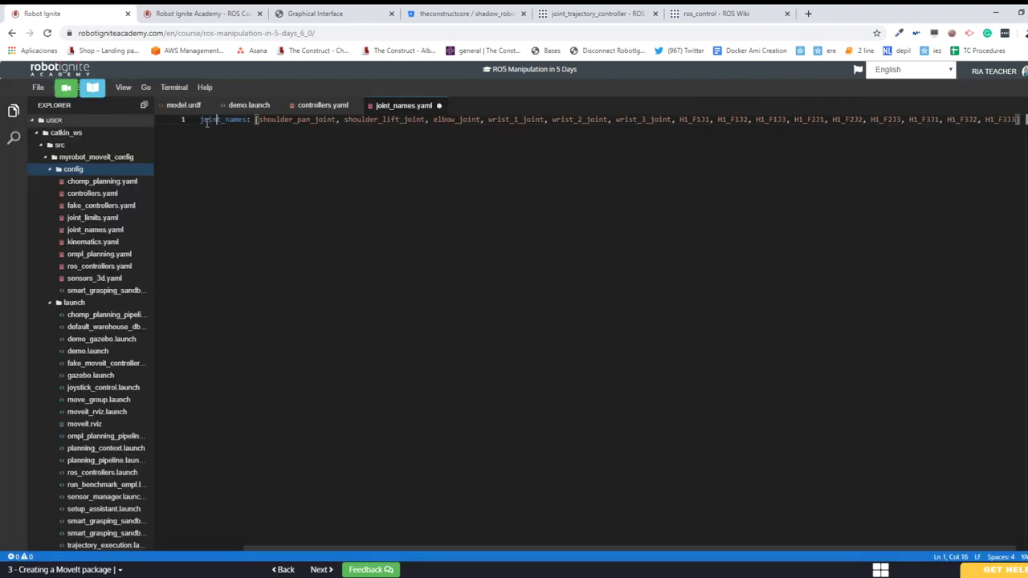
key("Left")
key("Left")
key("Left")
key("Left")
key("Left")
key("Left")
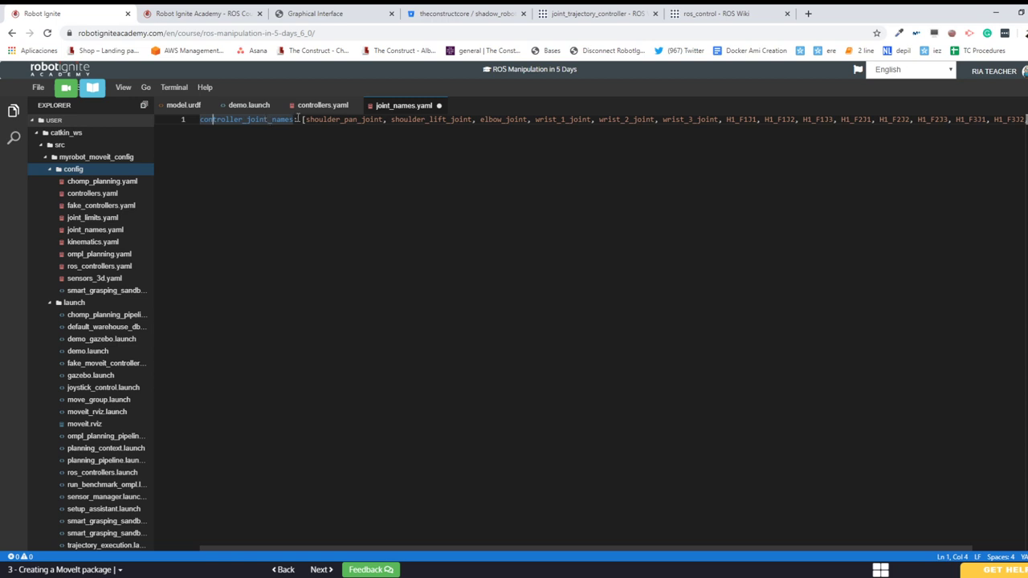
- Look over the joint list from shoulder_pan_joint through wrist_3_joint and H1_F1J1 to H1_F3J3
left_click(306, 120)
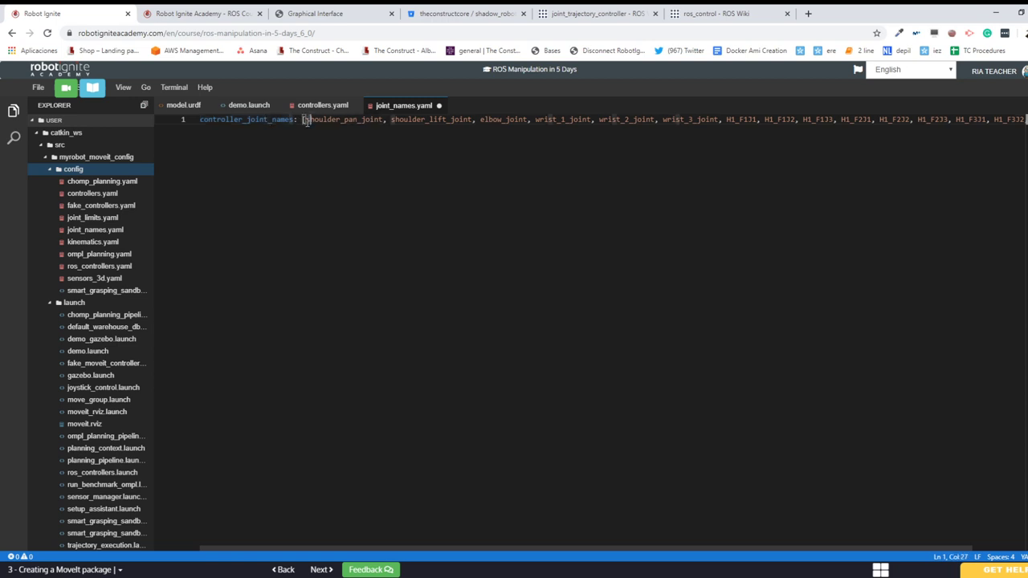
key("shift+Right")
key("shift+Right")
key("shift+Right")
key("shift+Right")
key("shift+Right")
key("shift+Right")
key("shift+Right")
key("shift+Right")
key("shift+Right")
key("shift+Right")
key("shift+Right")
key("shift+Right")
key("shift+Right")
key("shift+Right")
key("shift+Right")
key("shift+Right")
key("shift+Right")
key("shift+Right")
key("shift+Right")
key("shift+Right")
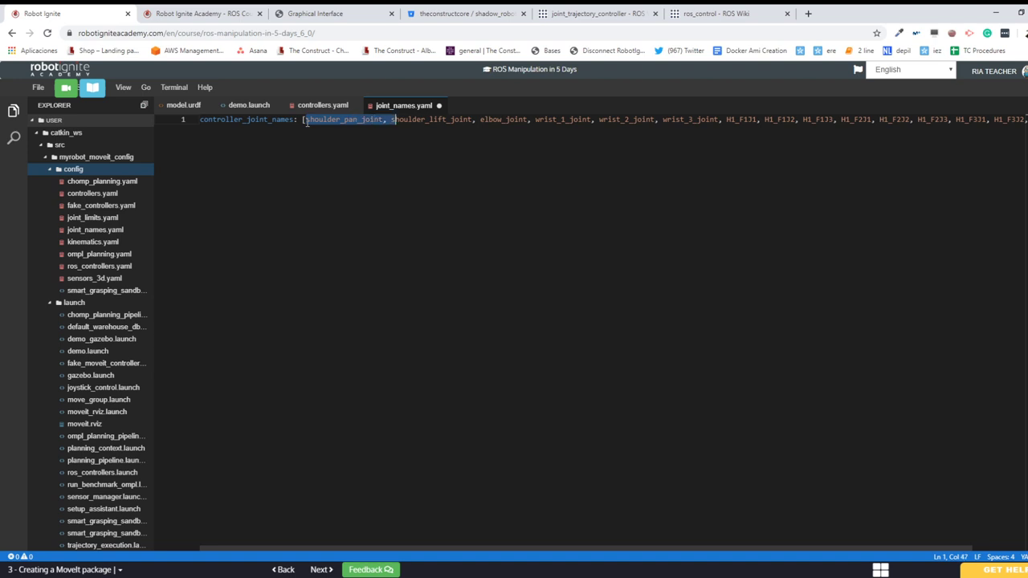
key("shift+Right")
key("shift+Right")
key("shift+Right")
key("shift+Right")
key("shift+Right")
key("shift+Right")
key("shift+Right")
key("shift+Right")
key("shift+Right")
key("shift+Right")
key("shift+Right")
key("shift+Right")
key("shift+Right")
key("shift+Right")
key("shift+Right")
key("shift+Right")
key("shift+Right")
key("shift+Right")
key("shift+Right")
key("shift+Right")
key("shift+Right")
key("shift+Right")
key("shift+Right")
key("shift+Right")
key("shift+Right")
key("shift+Right")
key("shift+Right")
key("shift+Right")
key("shift+Right")
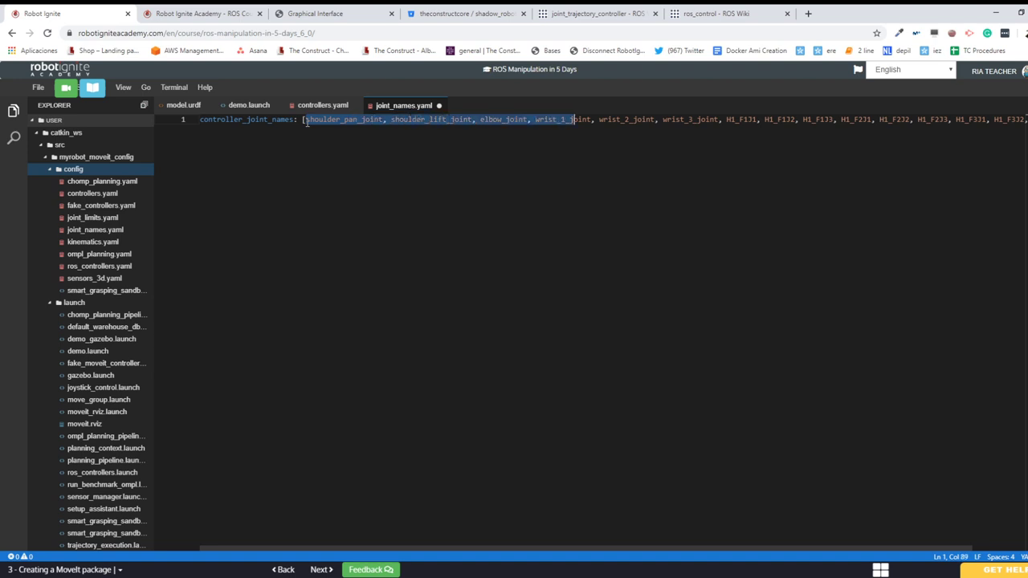
key("shift+Right")
key("shift+Right")
key("shift+Right")
key("shift+Right")
key("shift+Right")
key("shift+Right")
key("shift+Right")
key("shift+Right")
key("shift+Right")
key("shift+Right")
key("shift+Right")
key("shift+Right")
key("shift+Right")
key("shift+Right")
key("shift+Right")
key("shift+Right")
key("shift+Right")
key("shift+Right")
key("shift+Right")
key("shift+Right")
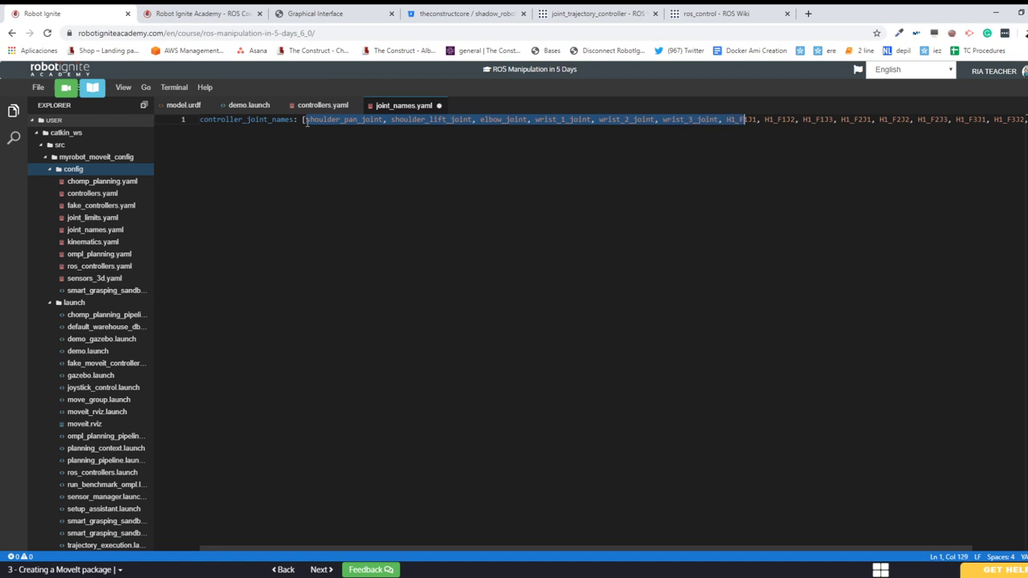
key("shift+Right")
key("shift+Right")
key("shift+Right")
key("shift+Right")
key("shift+Right")
key("shift+Right")
key("shift+Right")
key("shift+Right")
key("shift+Right")
key("shift+Right")
key("shift+Right")
key("shift+Right")
key("shift+Right")
key("shift+Right")
key("shift+Right")
key("shift+Right")
key("shift+Right")
key("shift+Right")
key("shift+Right")
key("shift+Right")
key("shift+Right")
key("shift+Right")
key("shift+Right")
key("shift+Right")
key("shift+Right")
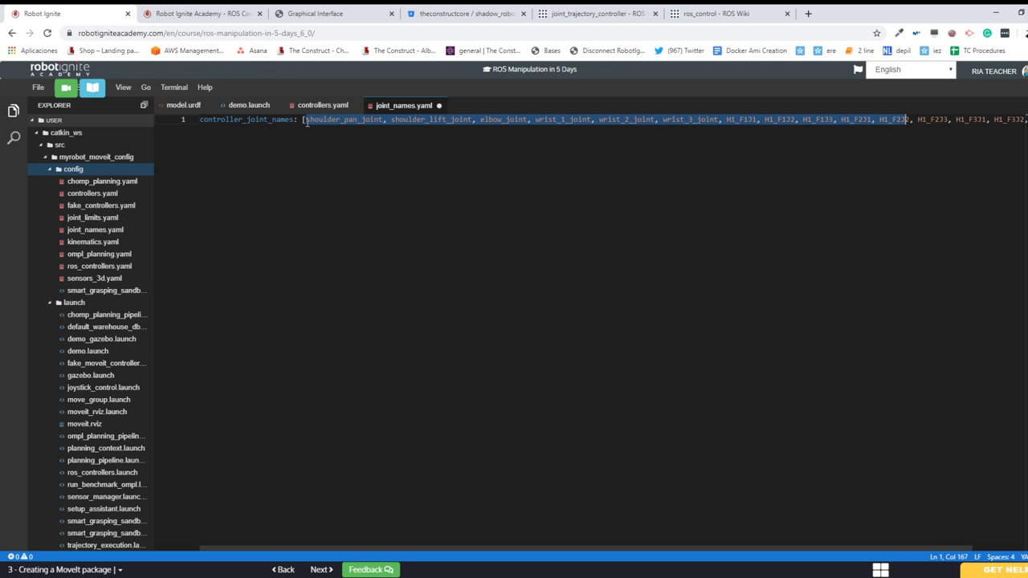
key("shift+Right")
key("shift+Right")
key("shift+Right")
key("shift+Right")
key("shift+Right")
key("shift+Right")
key("shift+Right")
key("shift+Right")
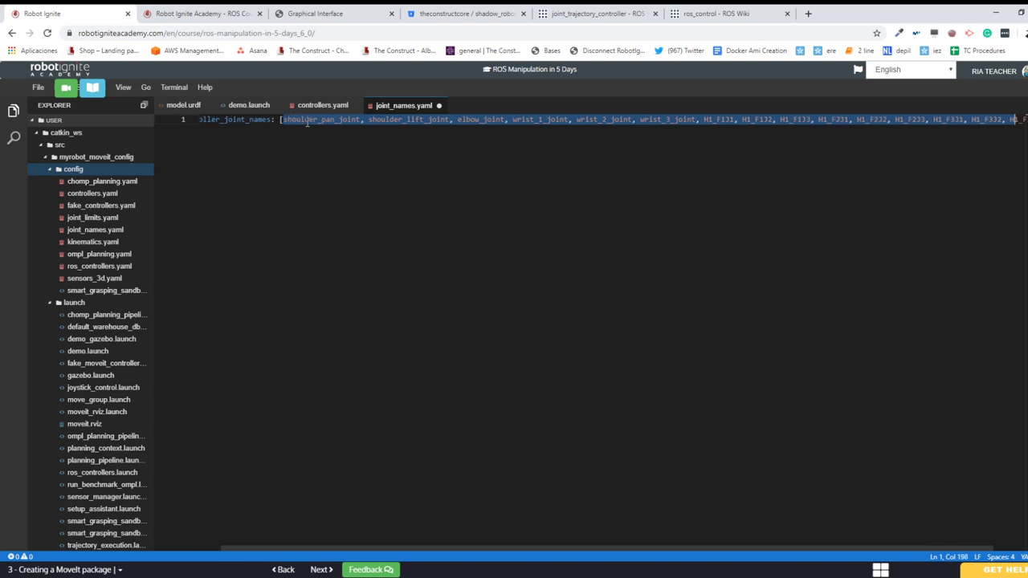
key("shift+Right")
key("shift+Right")
key("shift+Right")
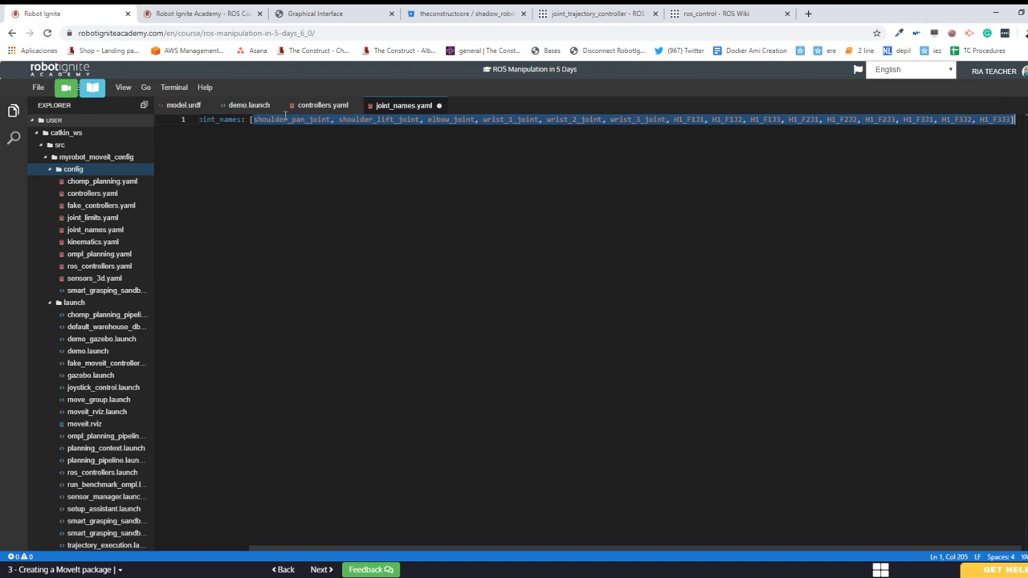
left_click(962, 133)
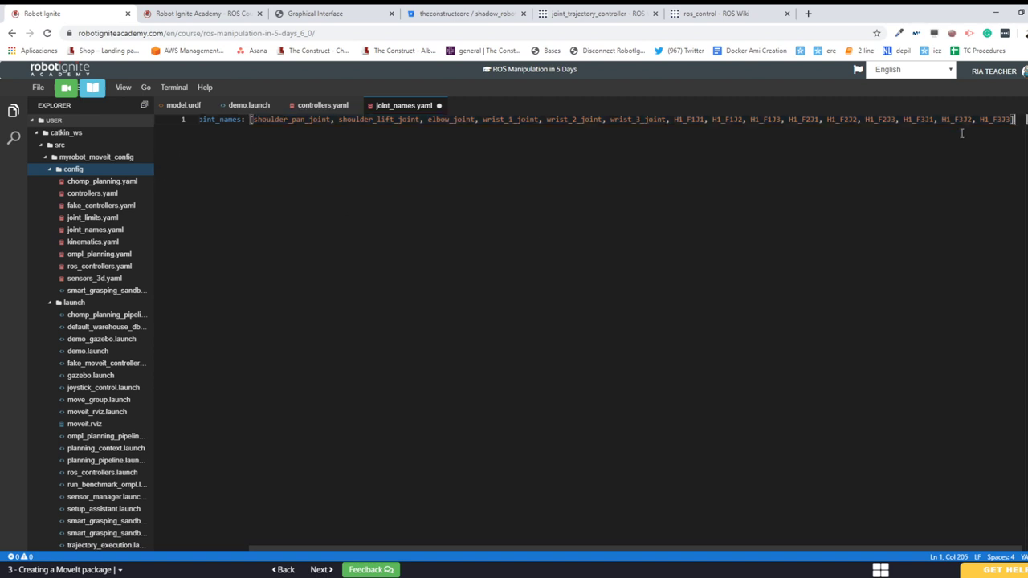
- Restore the split layout and scroll the notebook to step c), highlighting the controller manager launch file name
left_click(1025, 101)
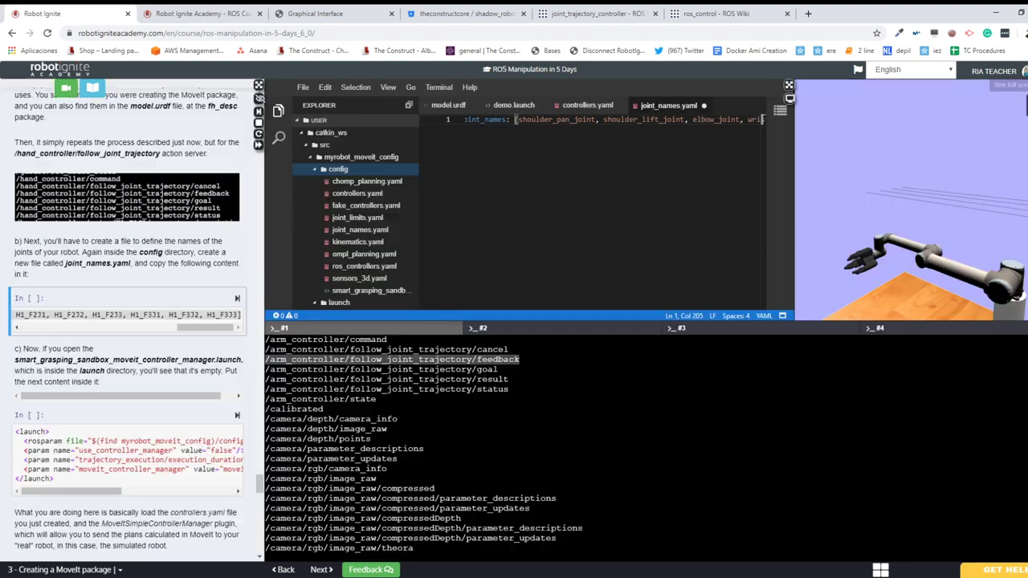
scroll(63, 343, "down", 3)
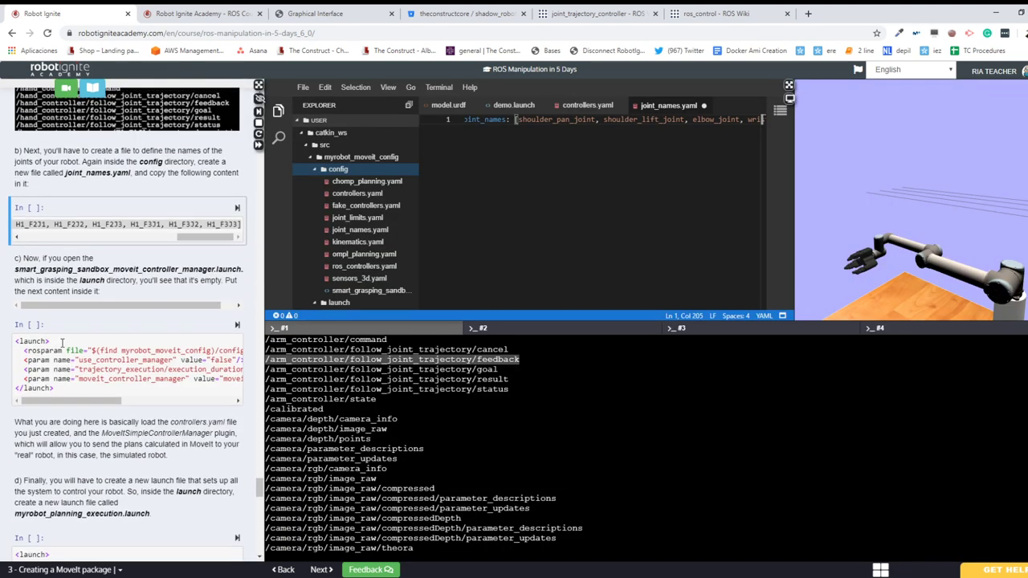
left_click(67, 363)
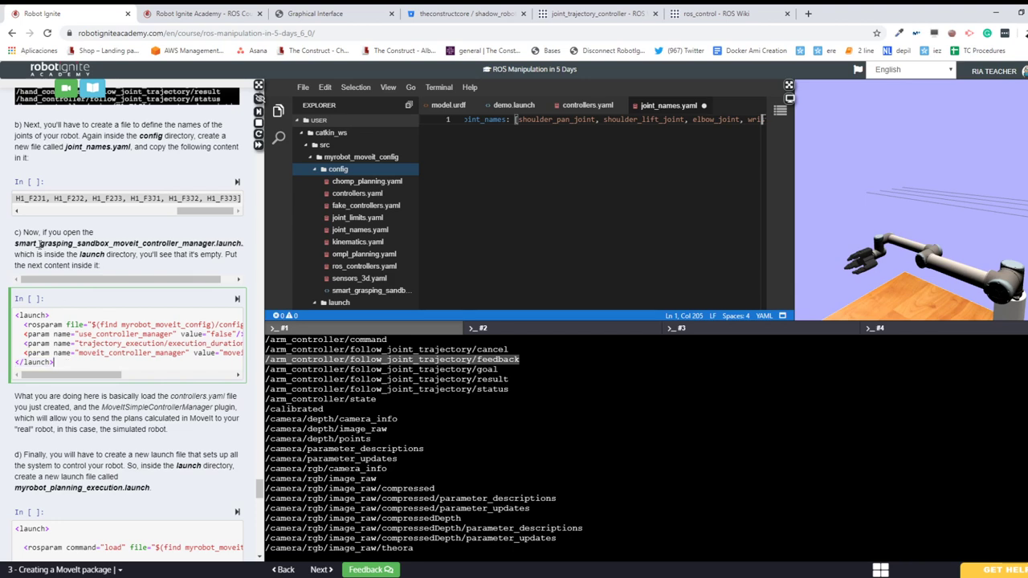
scroll(39, 244, "down", 1)
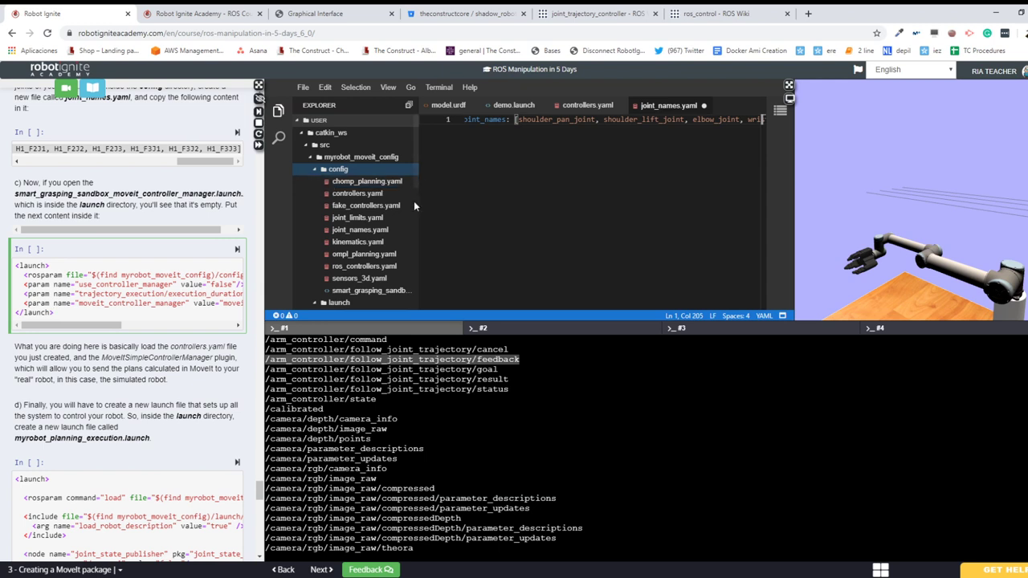
left_click_drag(419, 206, 461, 206)
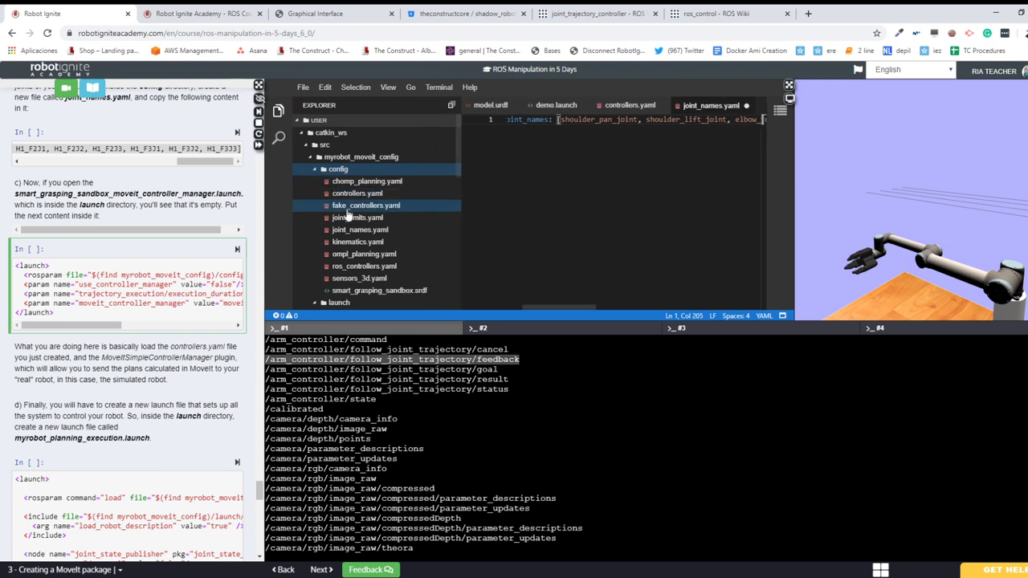
scroll(347, 213, "down", 3)
scroll(347, 213, "down", 1)
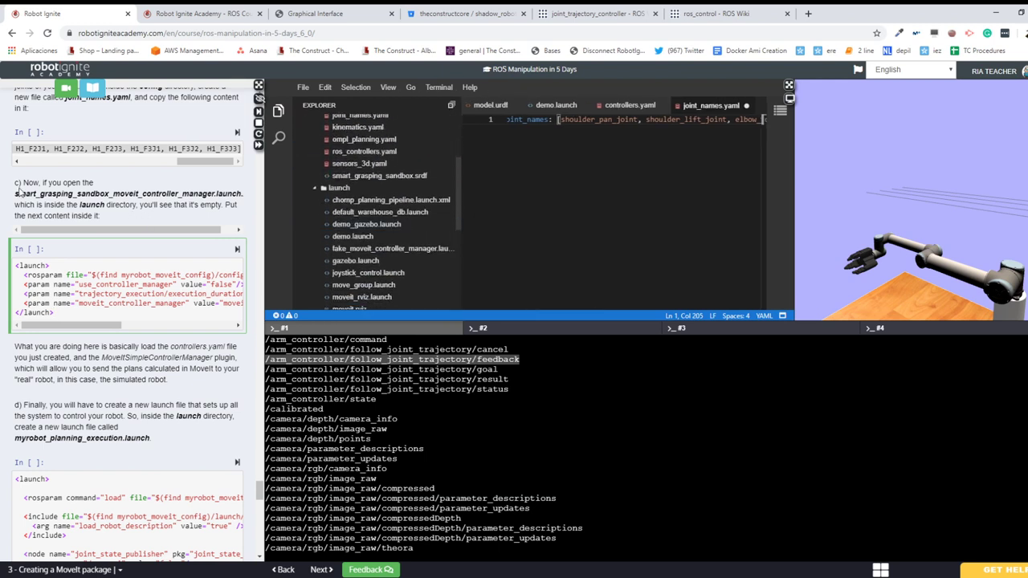
left_click_drag(16, 194, 254, 197)
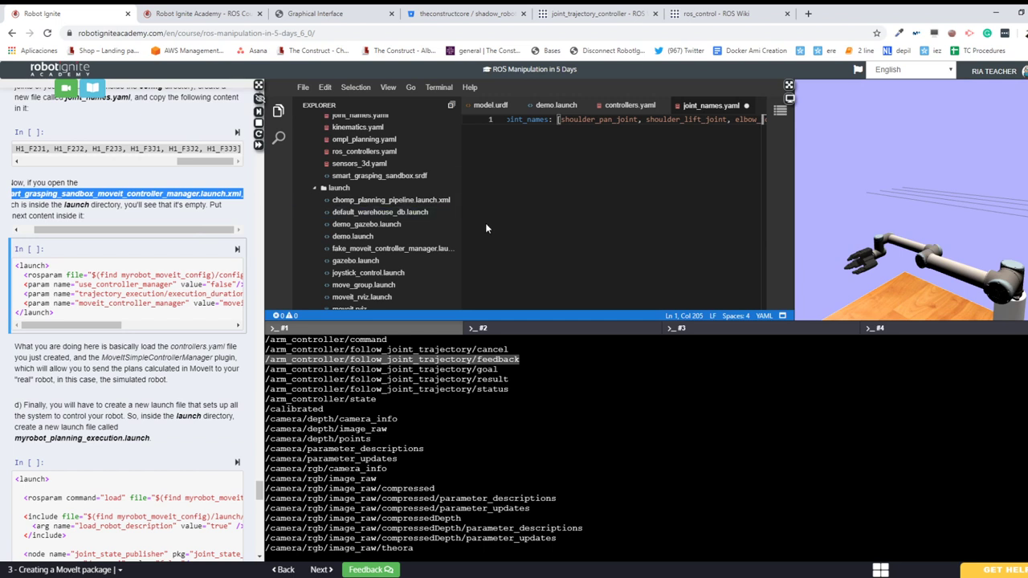
- Widen the Explorer and select smart_grasping_sandbox_moveit_controller_manager.launch.xml in the launch folder
scroll(462, 216, "up", 2)
left_click_drag(472, 211, 594, 208)
scroll(395, 238, "down", 2)
scroll(395, 239, "down", 4)
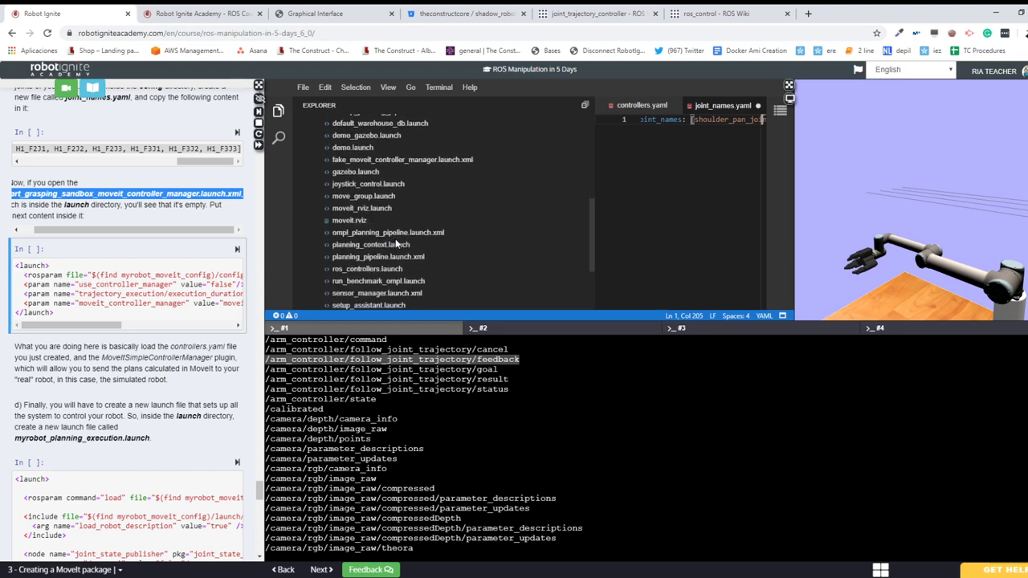
scroll(395, 244, "down", 3)
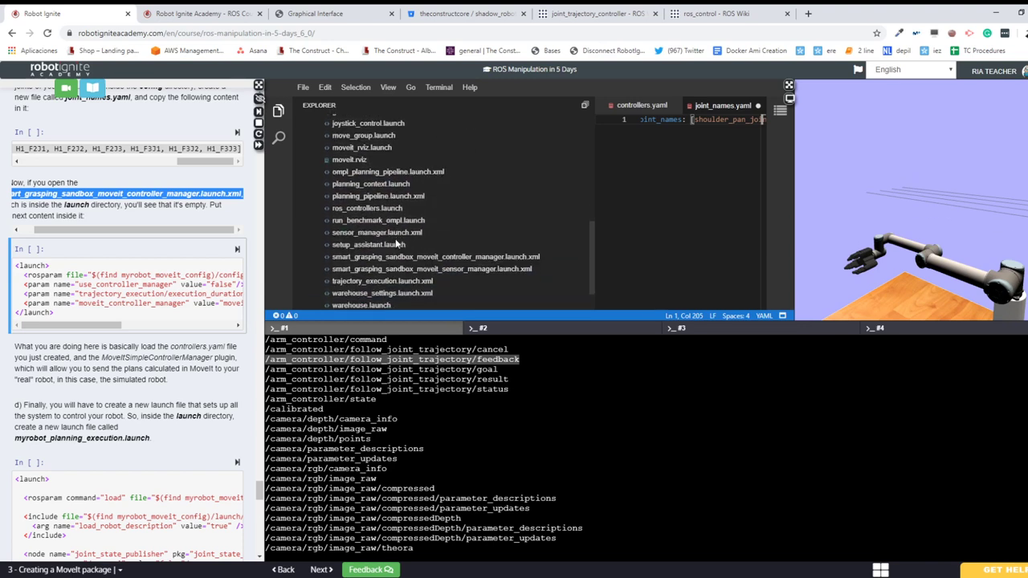
left_click(390, 258)
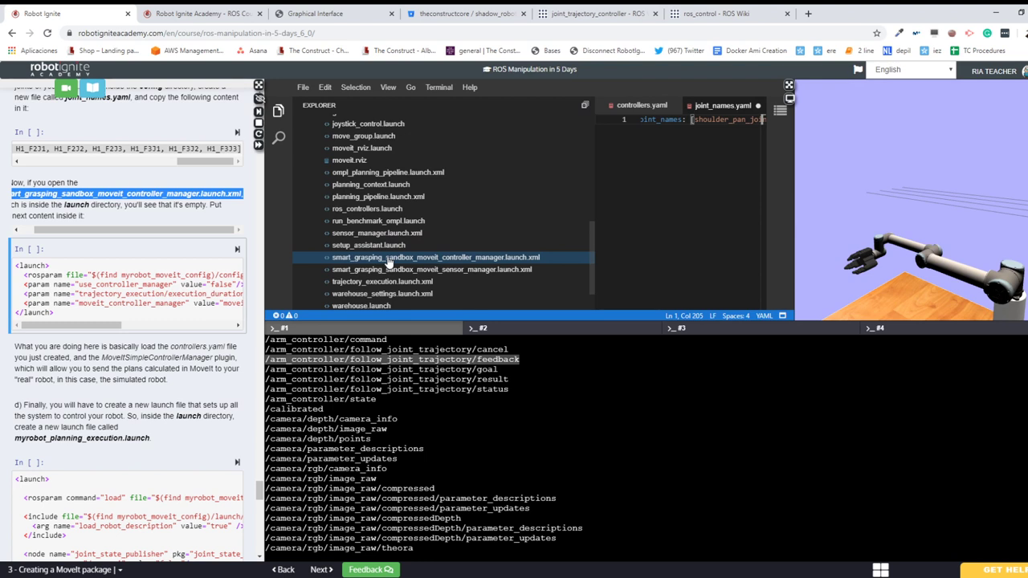
- Open smart_grasping_sandbox_moveit_controller_manager.launch.xml in the editor
left_click(419, 257)
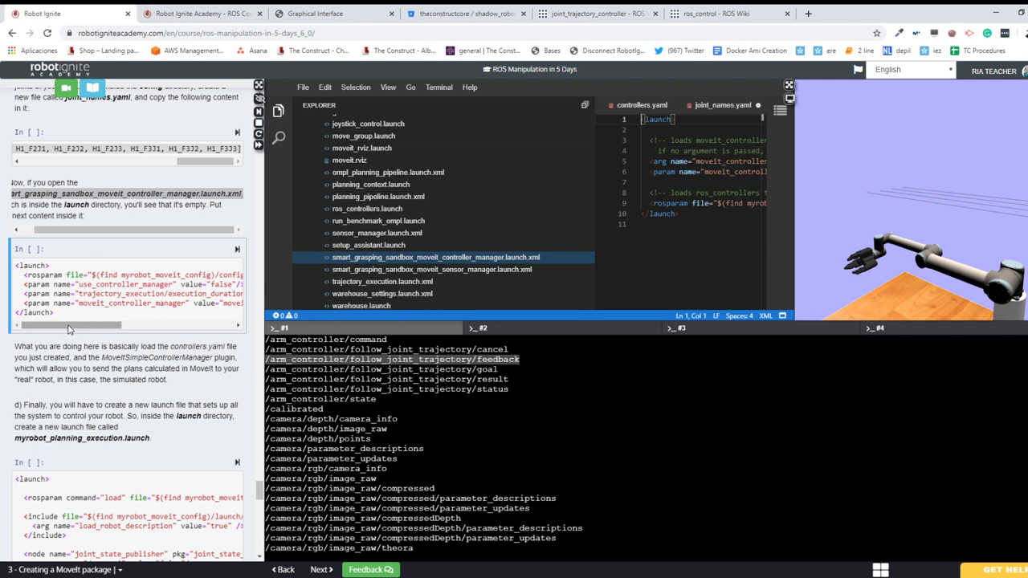
left_click(68, 329)
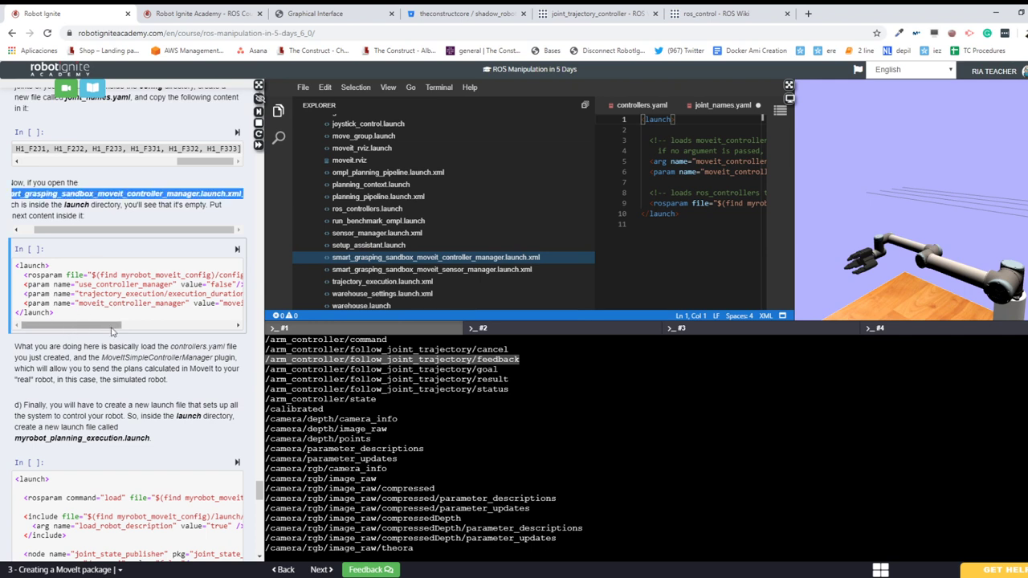
left_click(720, 192)
left_click(789, 84)
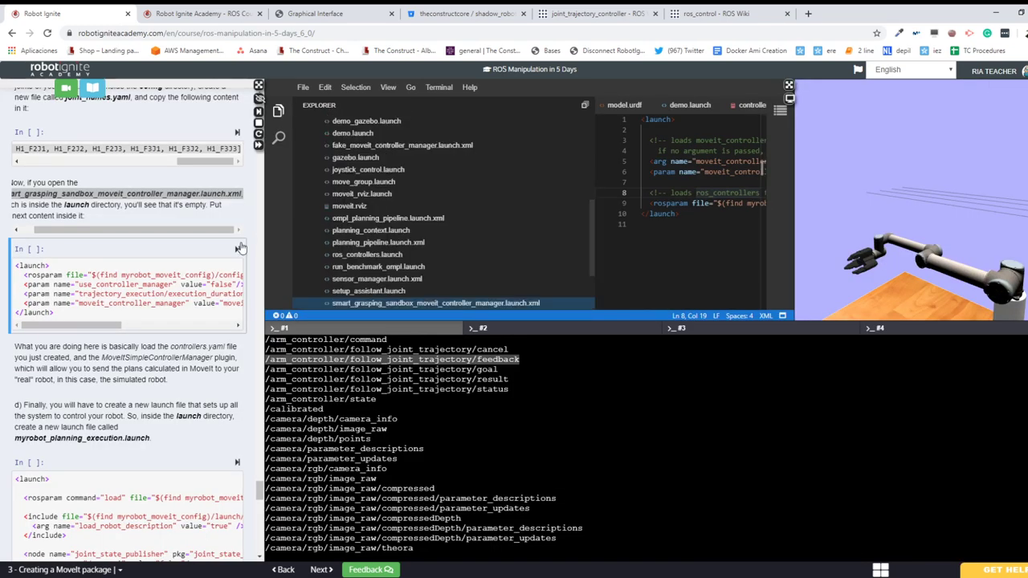
- Copy the whole step c) launch block from the full-width notebook
left_click(258, 97)
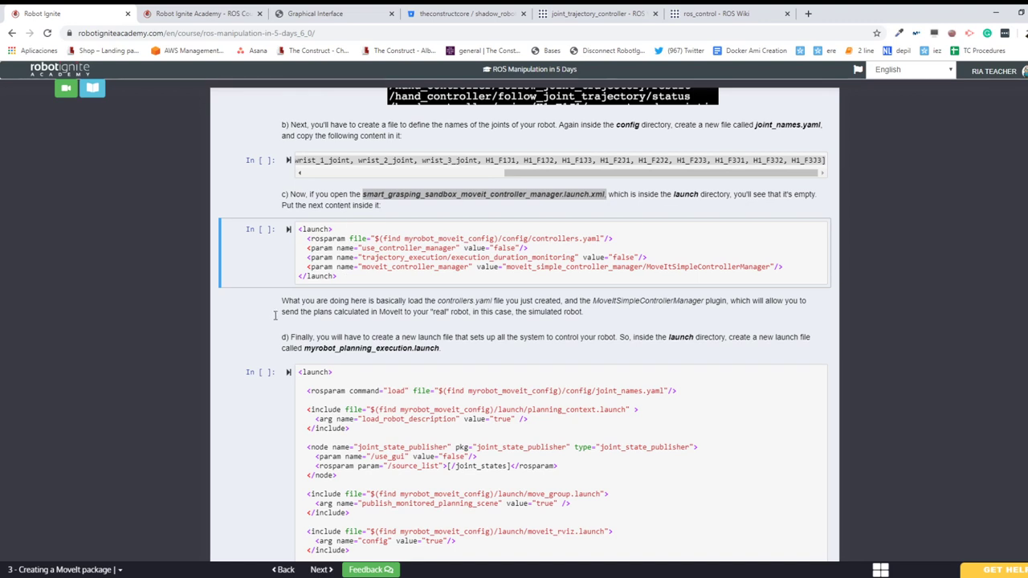
left_click(347, 276)
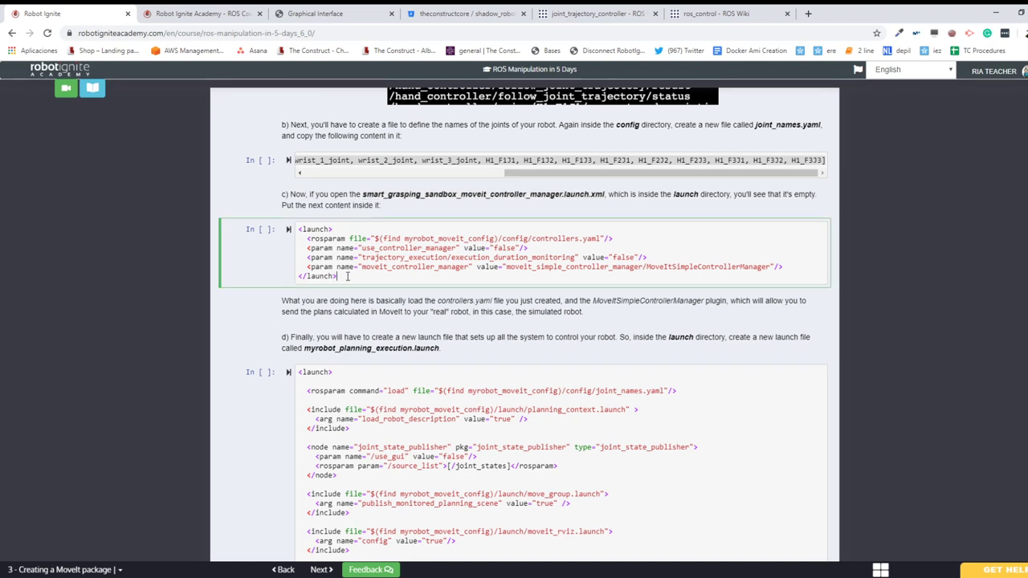
key("shift+Up")
key("shift+Up")
key("shift+Up")
key("shift+Up")
key("shift+Up")
key("shift+Up")
key("ctrl+c")
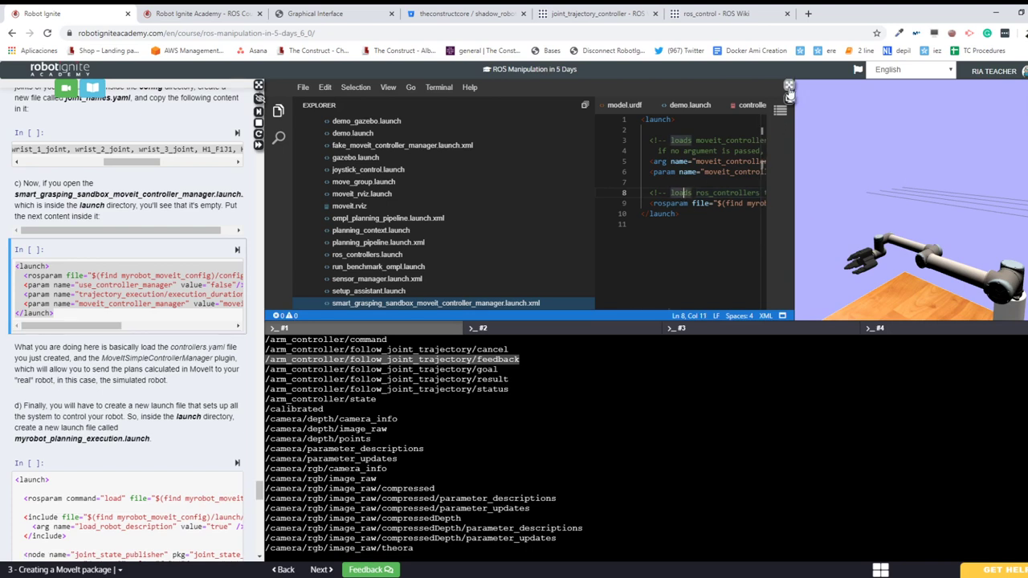
left_click(789, 85)
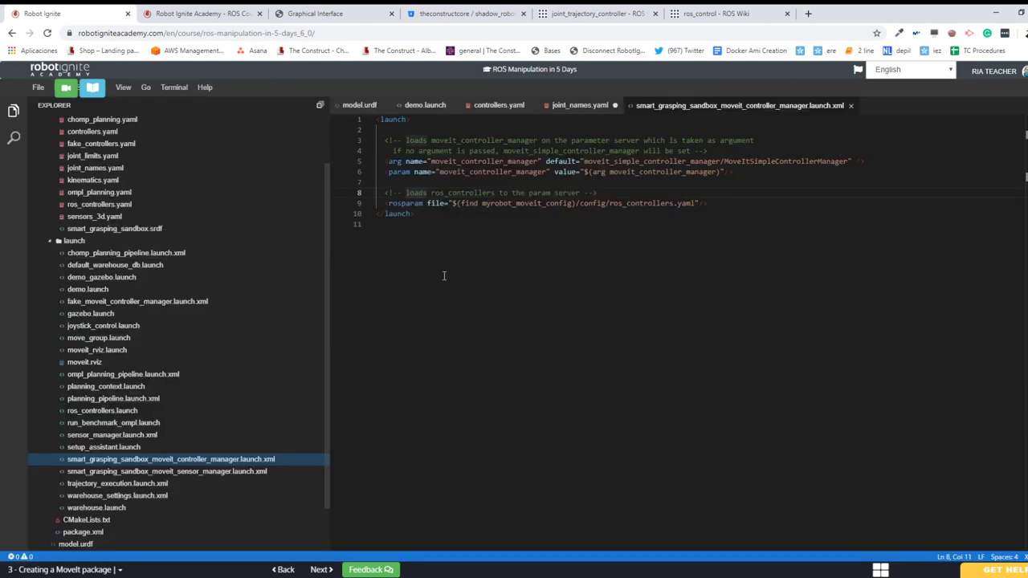
left_click(123, 206)
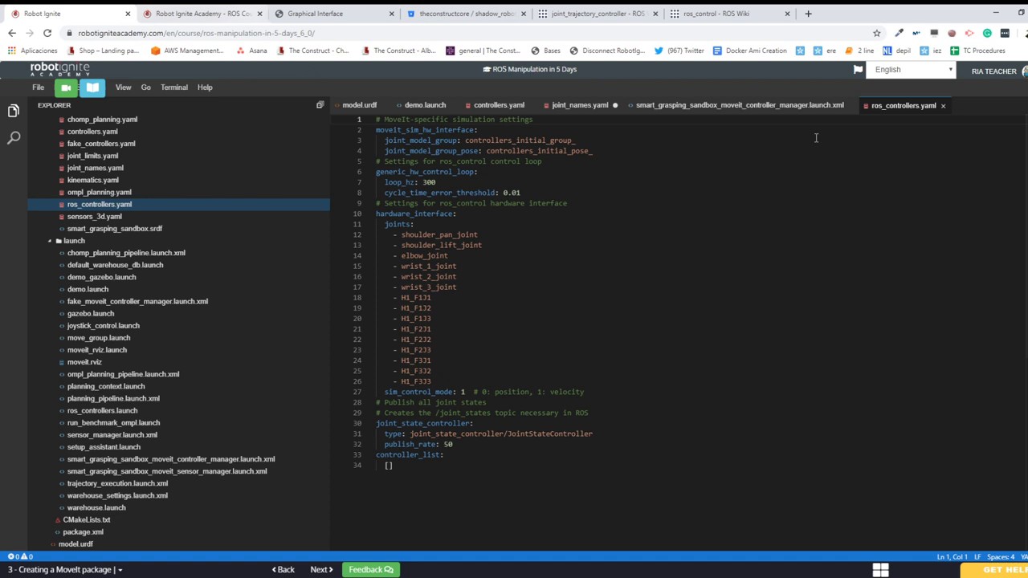
left_click(944, 106)
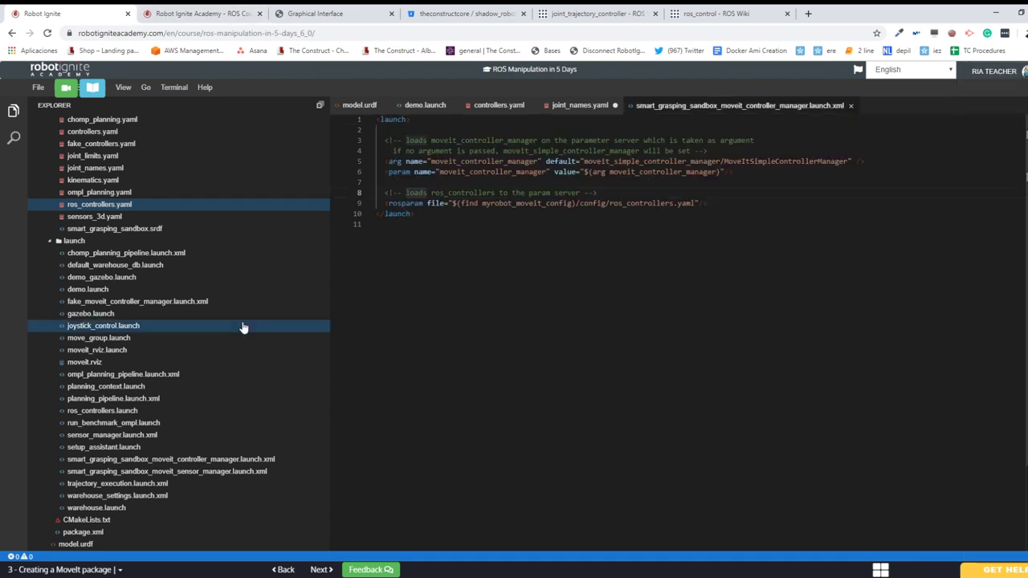
- Replace the launch file's contents with the copied block and inspect the myrobot_moveit_config package name
left_click_drag(417, 214, 328, 98)
key("ctrl+v")
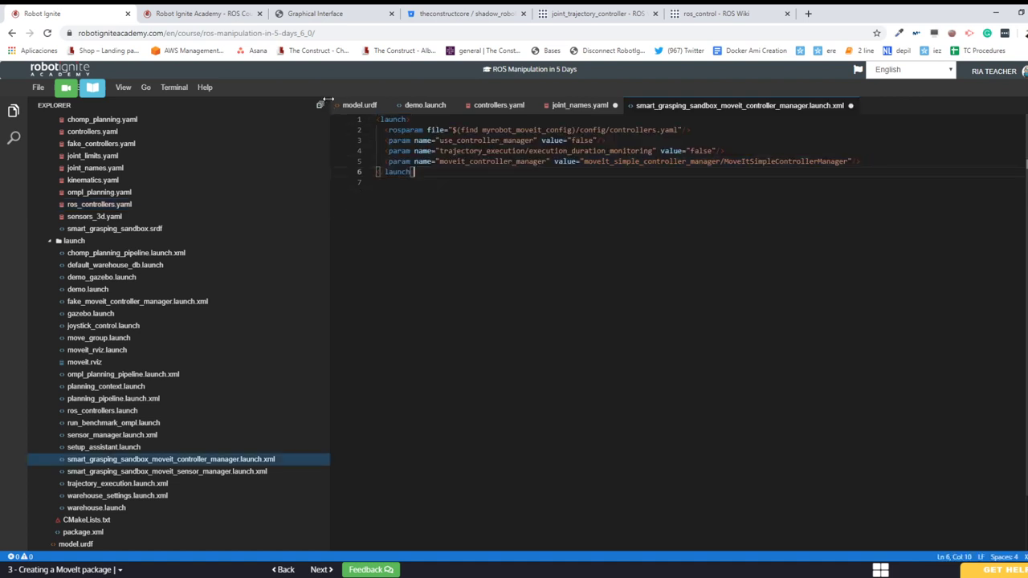
double_click(493, 130)
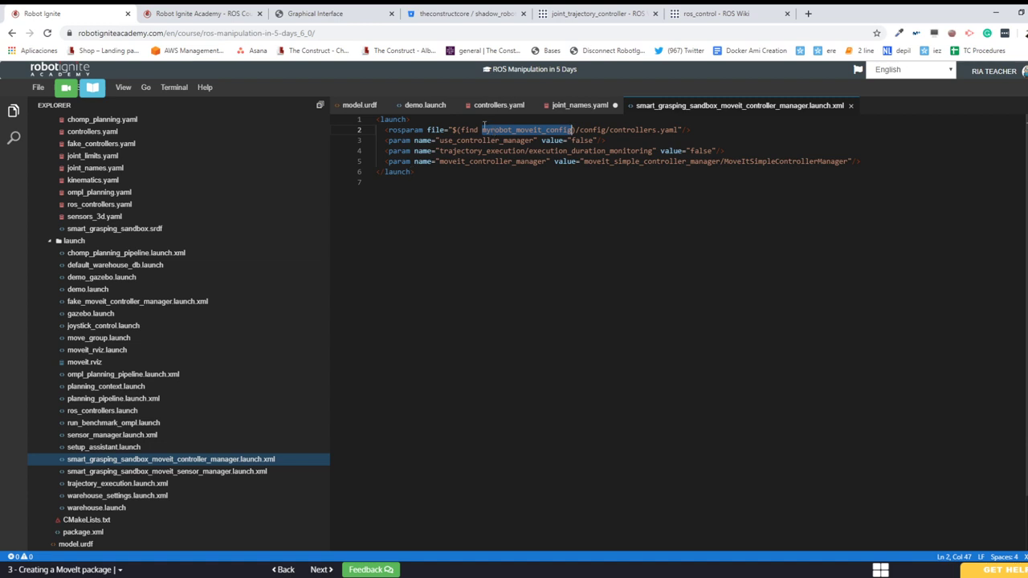
double_click(619, 130)
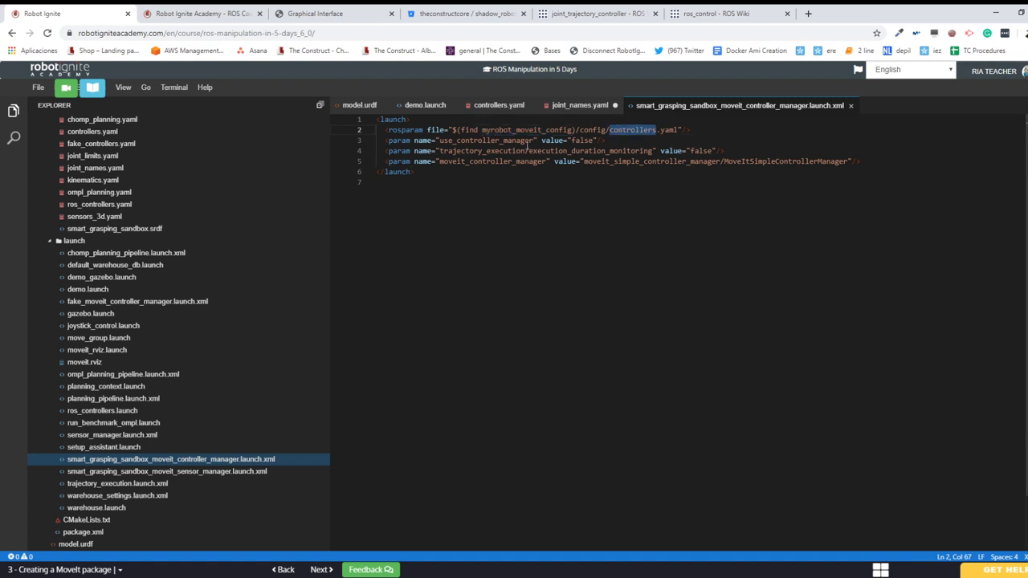
left_click(486, 130)
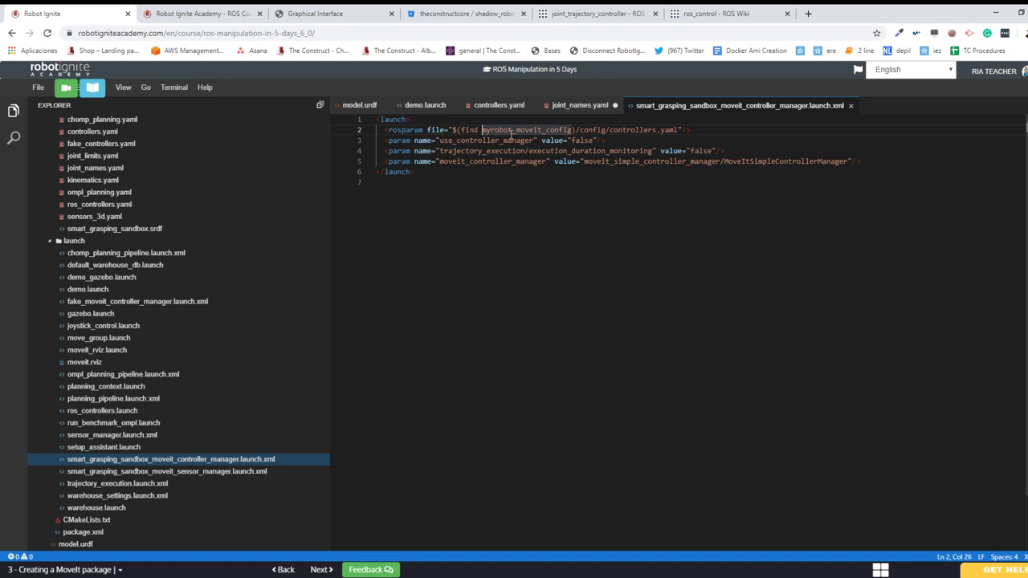
key("shift+Right")
key("shift+Right")
key("shift+Right")
key("shift+Right")
key("shift+Right")
key("shift+Right")
key("shift+Right")
key("shift+Right")
key("shift+Right")
key("shift+Right")
key("shift+Right")
key("shift+Right")
key("shift+Right")
key("shift+Right")
key("shift+Right")
key("shift+Right")
key("shift+Right")
key("shift+Right")
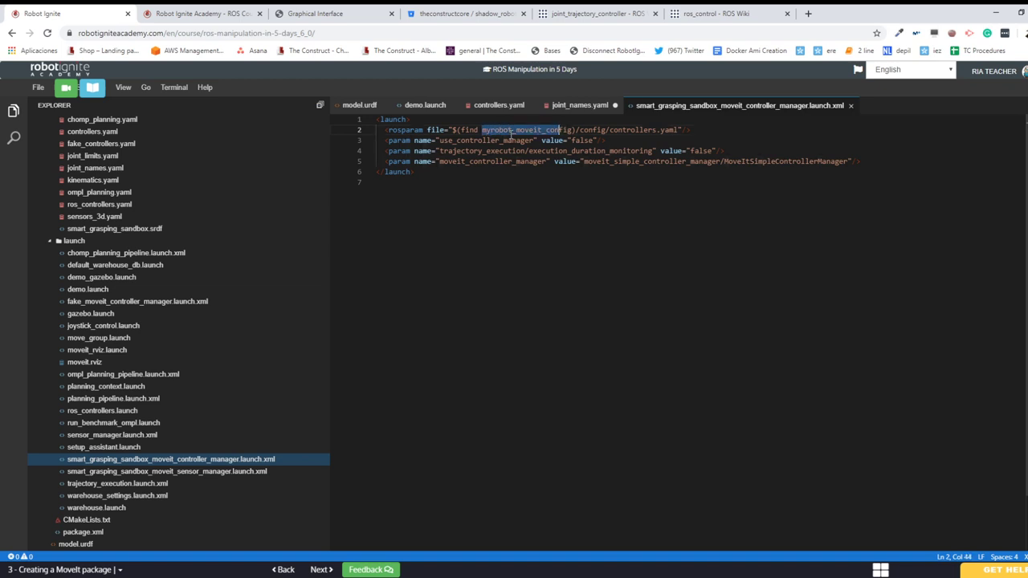
key("shift+Right")
key("shift+Right")
key("shift+Right")
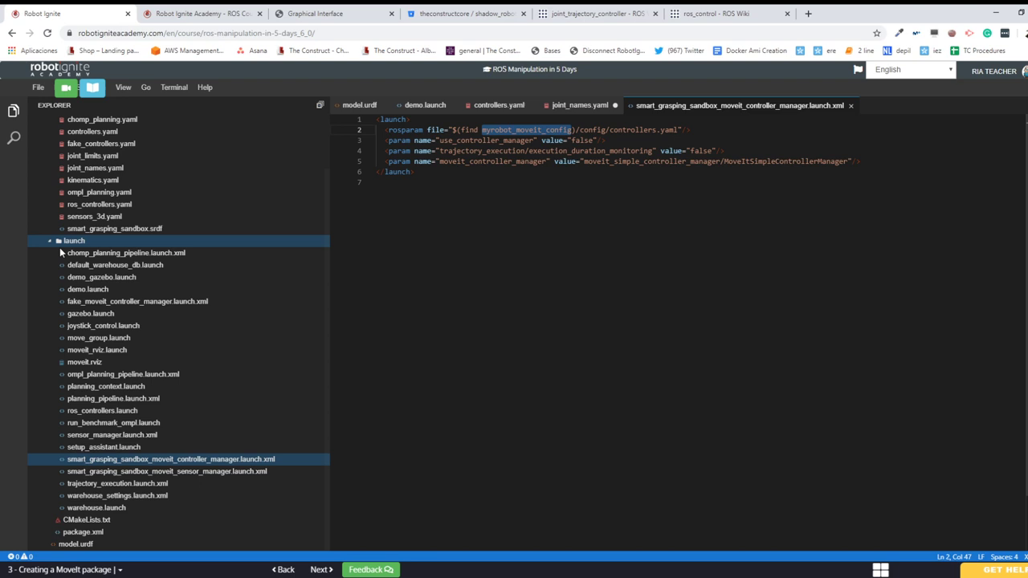
- Verify the rosparam line's controllers.yaml path against the controllers.yaml file, then return to the launch file
scroll(103, 216, "up", 2)
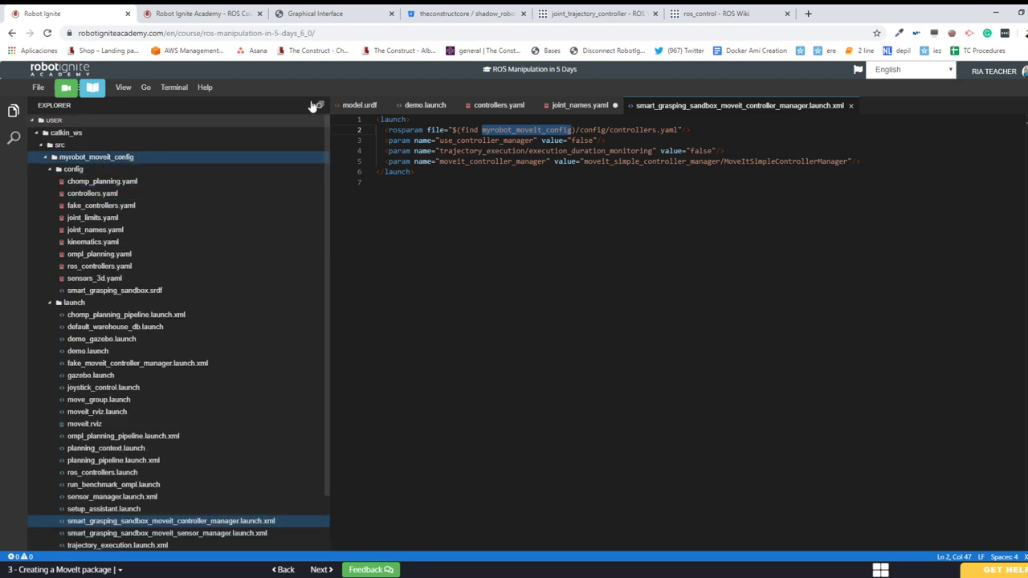
double_click(621, 130)
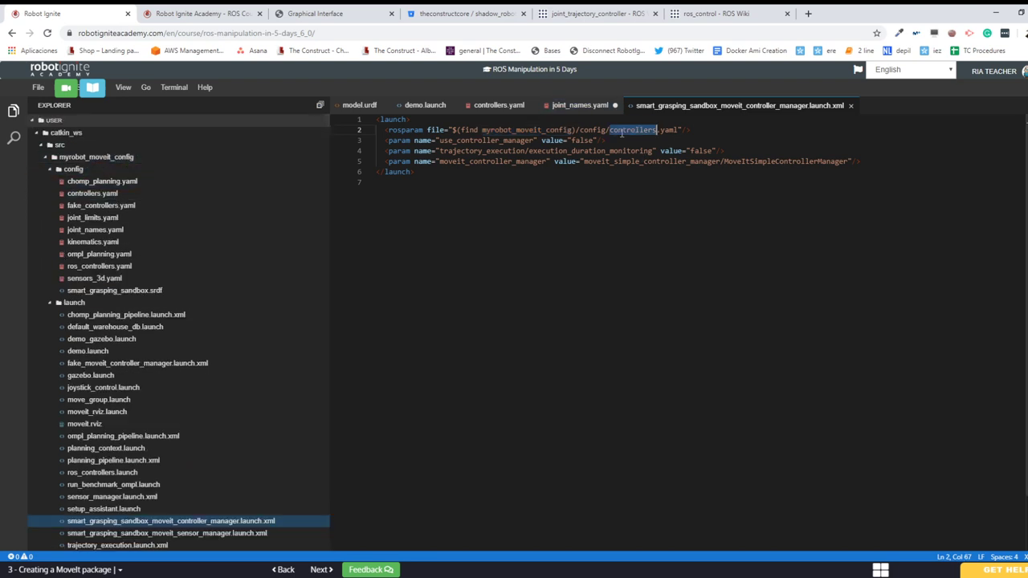
triple_click(674, 130)
left_click(499, 105)
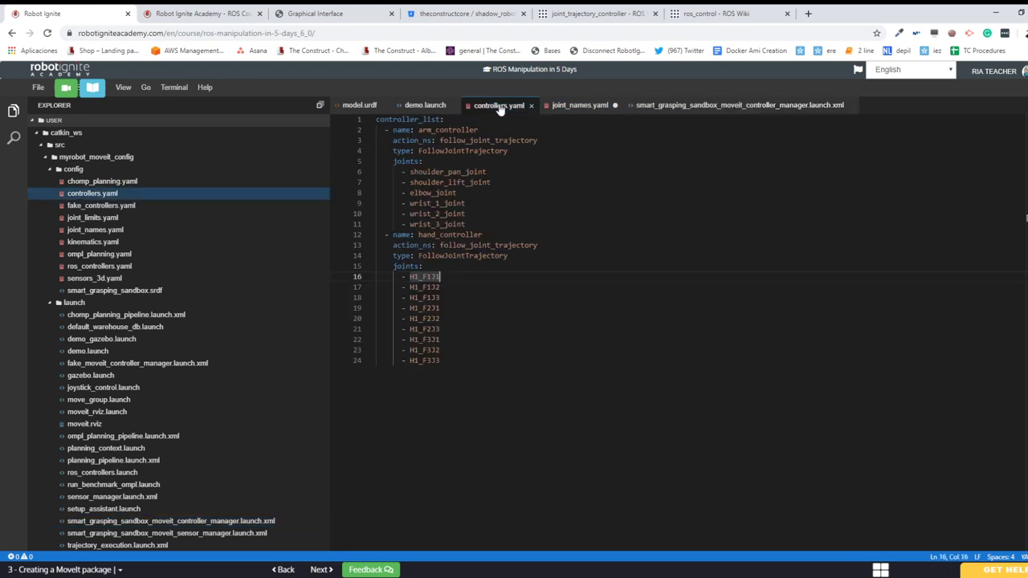
double_click(492, 206)
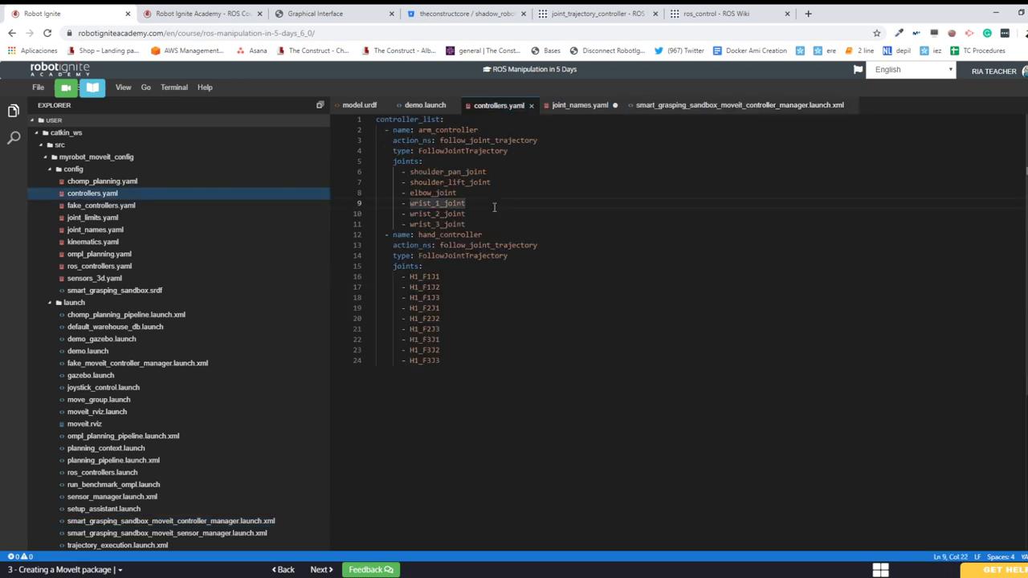
left_click(691, 106)
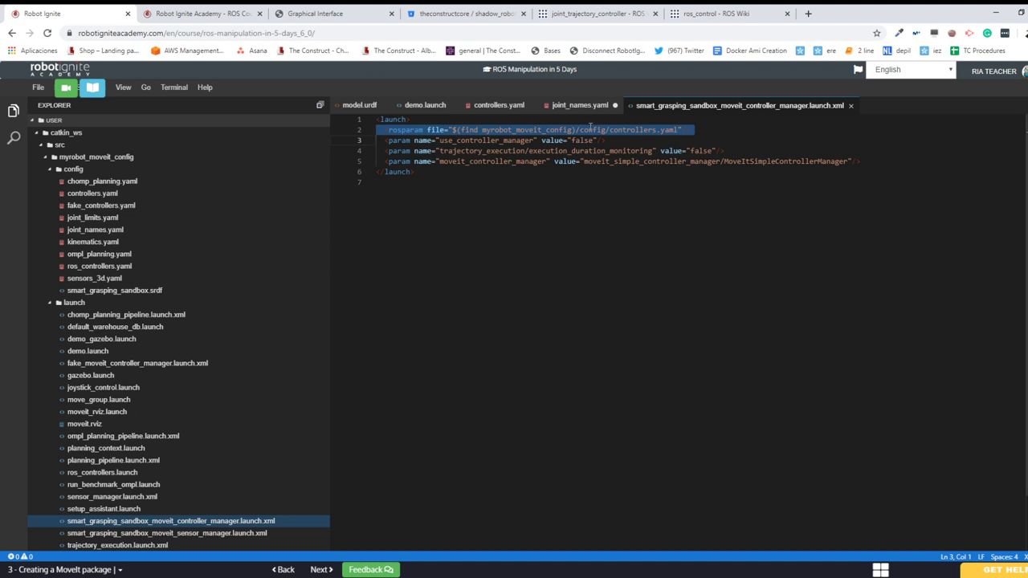
left_click(450, 171)
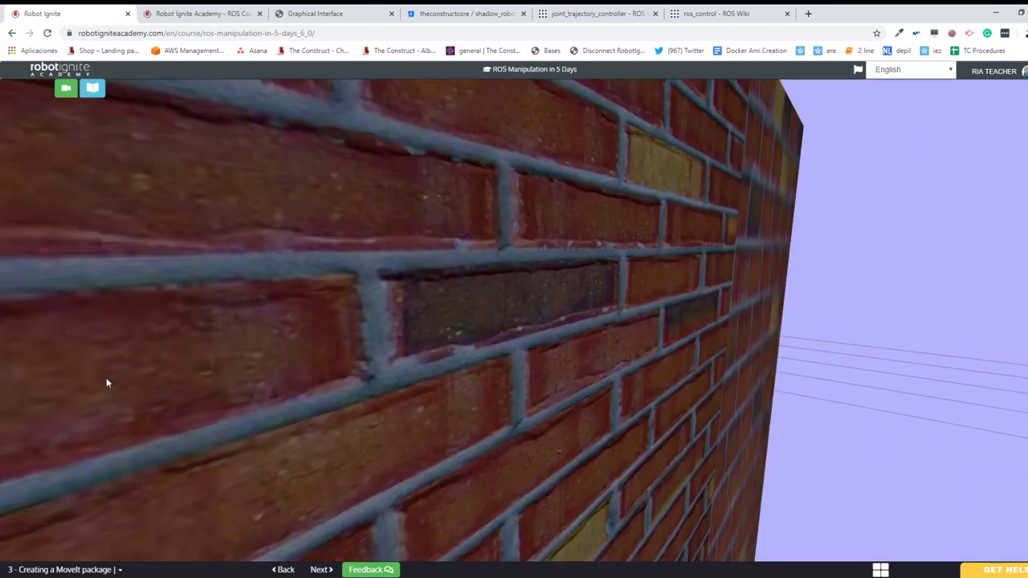
- Pan and orbit the Gazebo view onto the table, brick wall and arm, and scroll the notebook to step d
mouse_move(106, 383)
left_mouse_down()
mouse_move(707, 243)
mouse_move(807, 291)
left_mouse_up()
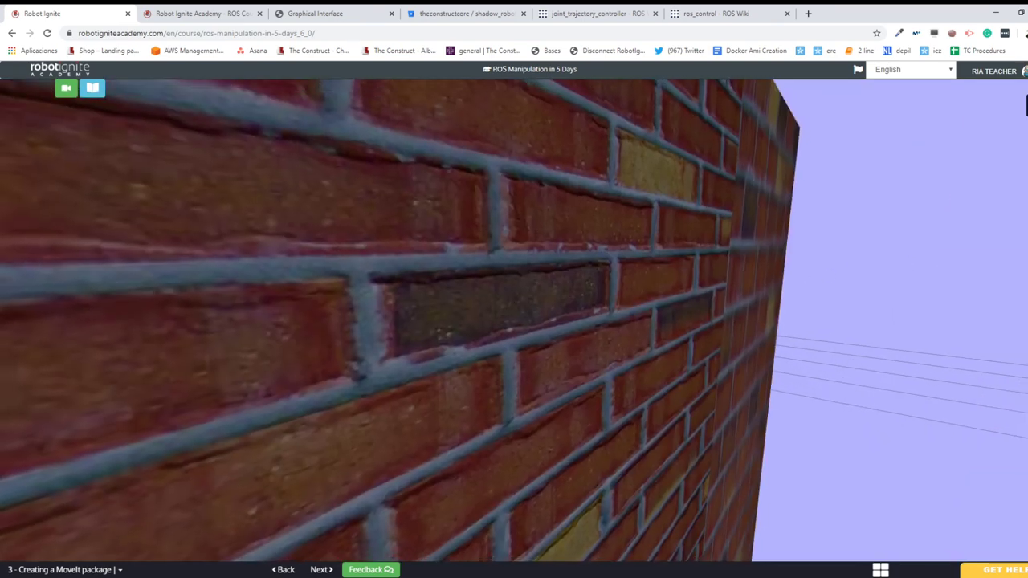
key("Escape")
scroll(889, 227, "up", 3)
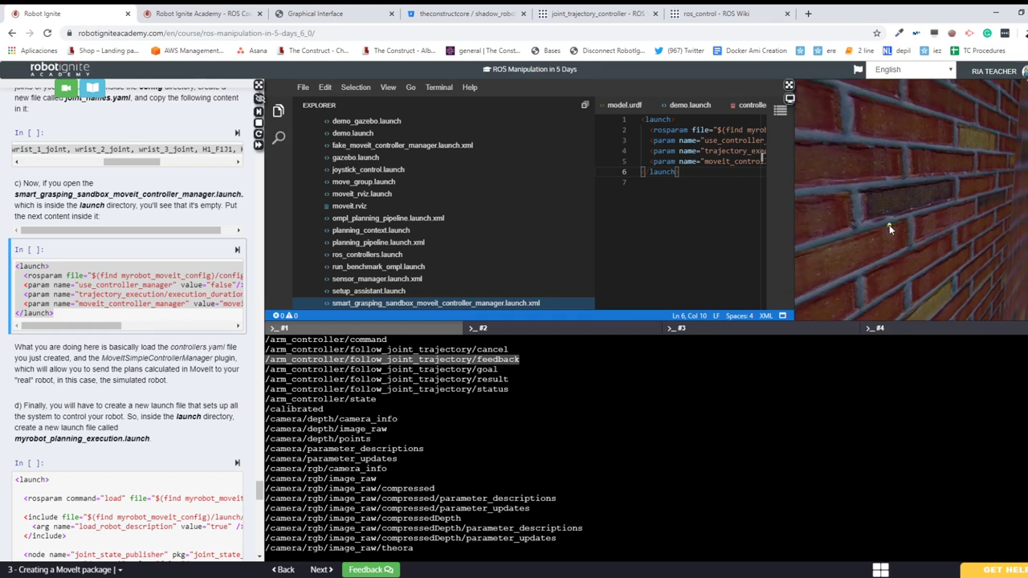
scroll(889, 228, "down", 5)
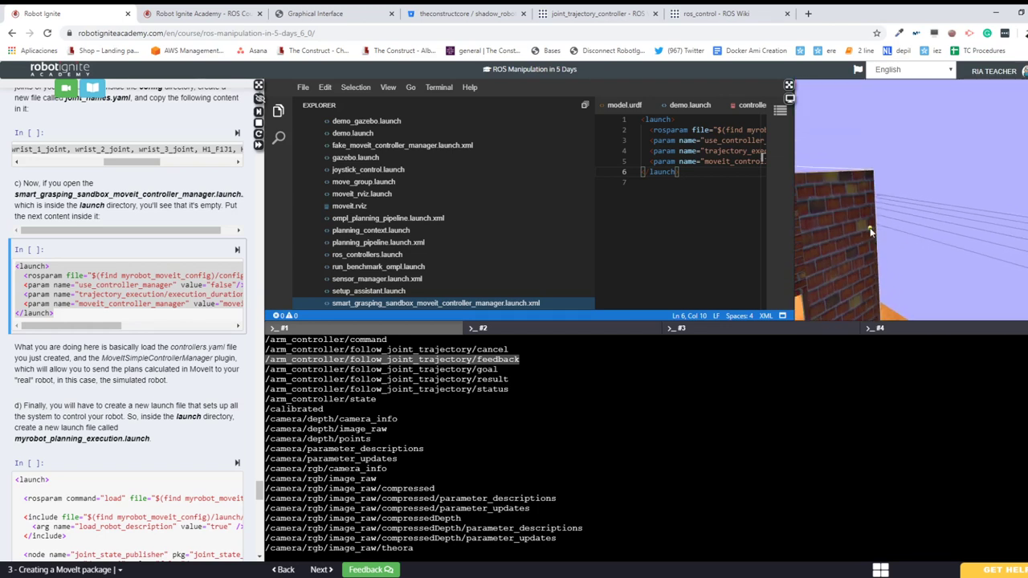
scroll(871, 230, "down", 2)
scroll(853, 281, "down", 5)
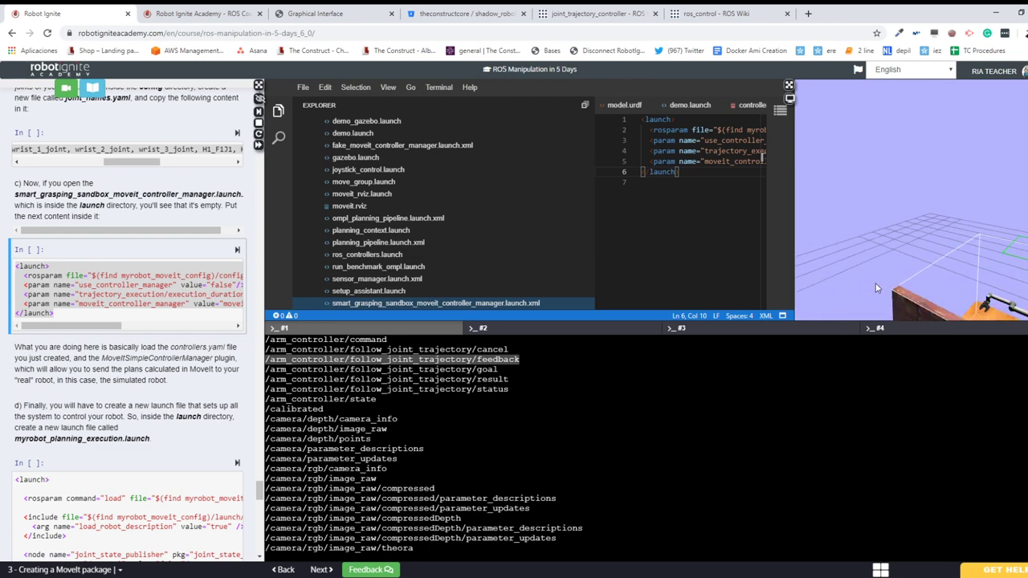
scroll(859, 285, "up", 5)
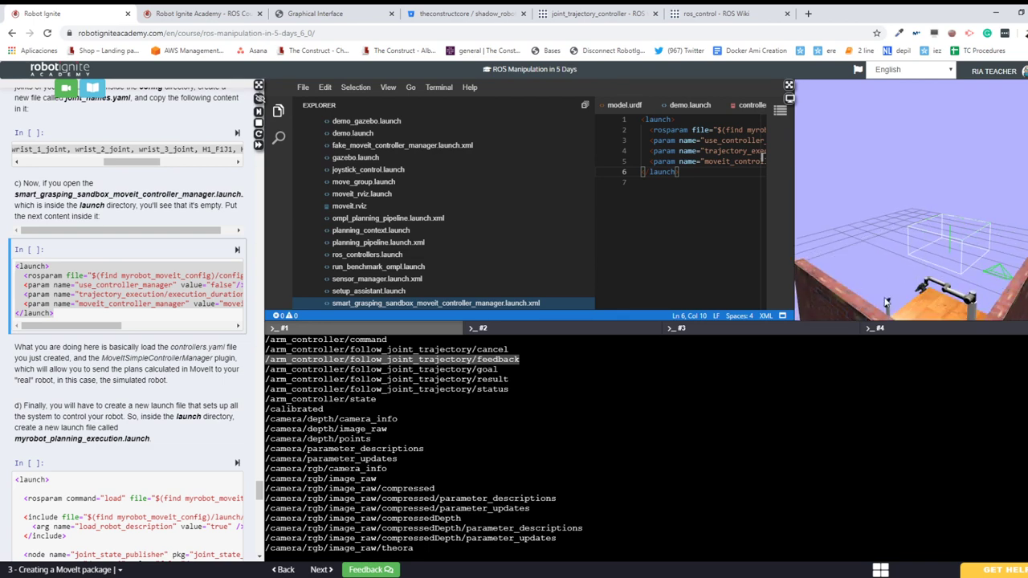
scroll(895, 300, "down", 6)
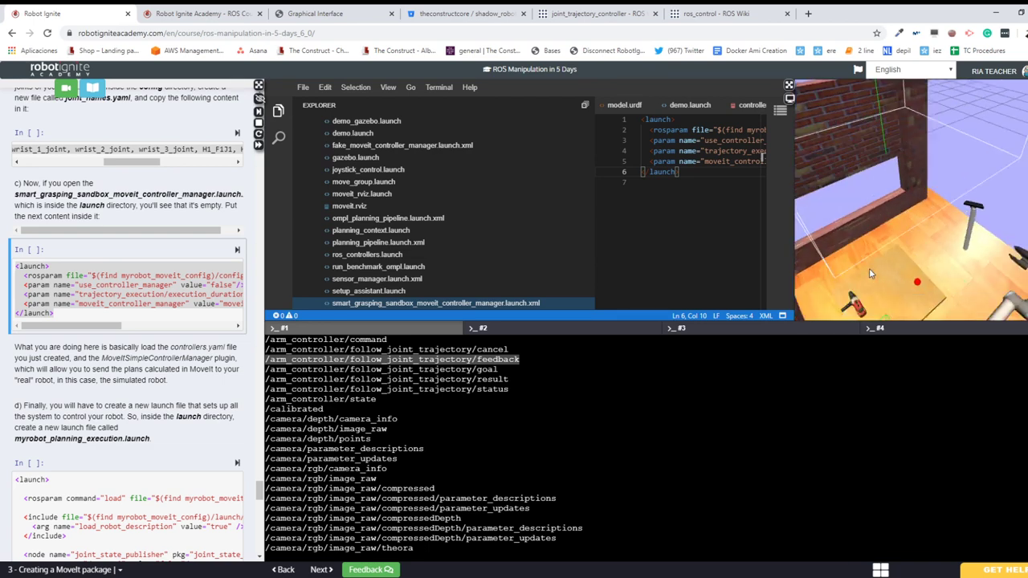
middle_click_drag(868, 259, 881, 278)
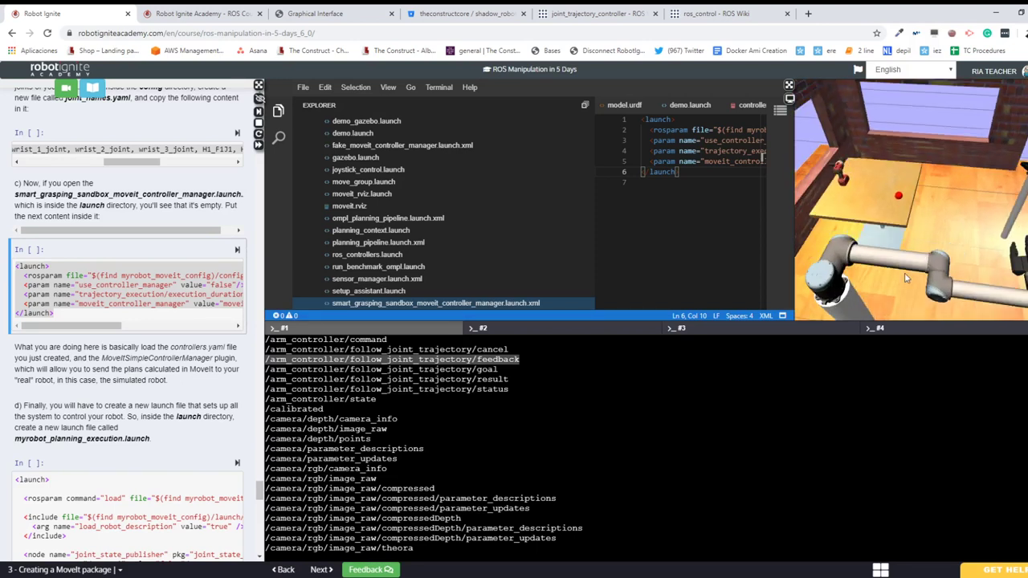
scroll(905, 289, "up", 1)
scroll(905, 290, "down", 2)
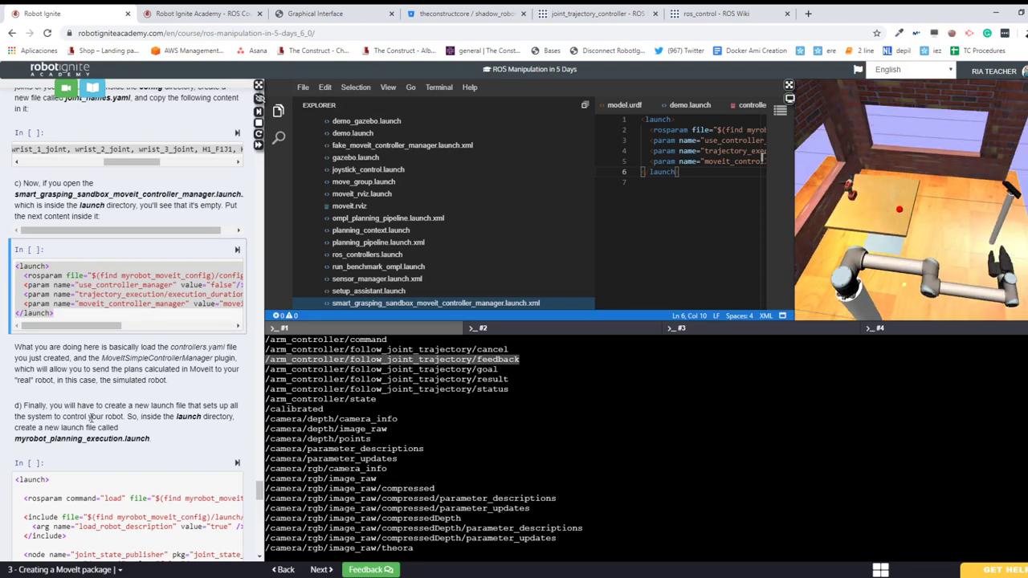
scroll(96, 419, "down", 1)
scroll(98, 419, "down", 1)
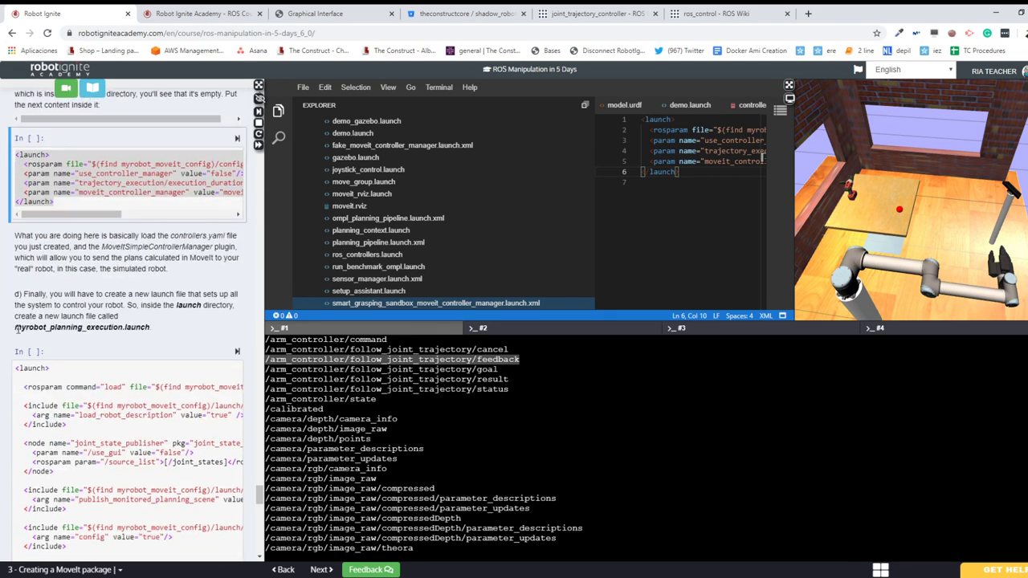
- Copy the name myrobot_planning_execution.launch from the notebook and create that file in the launch folder
left_click_drag(14, 327, 150, 327)
key("ctrl+c")
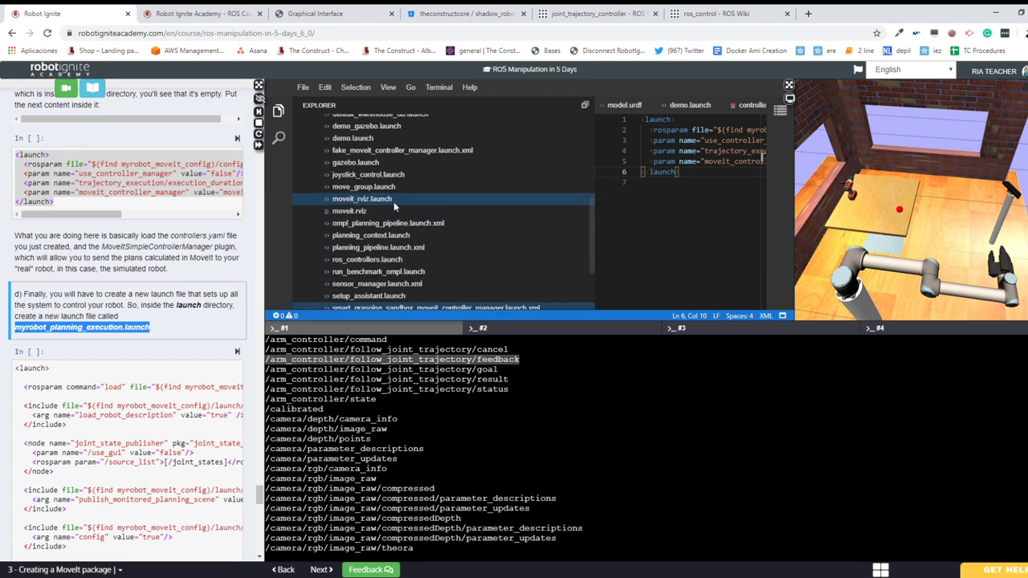
scroll(394, 203, "up", 2)
scroll(395, 207, "up", 1)
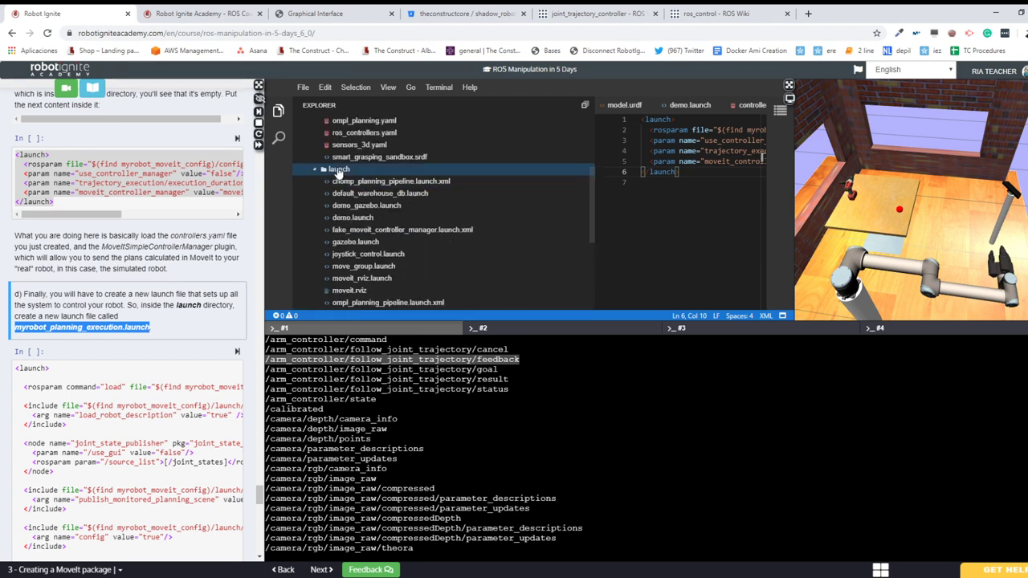
right_click(338, 174)
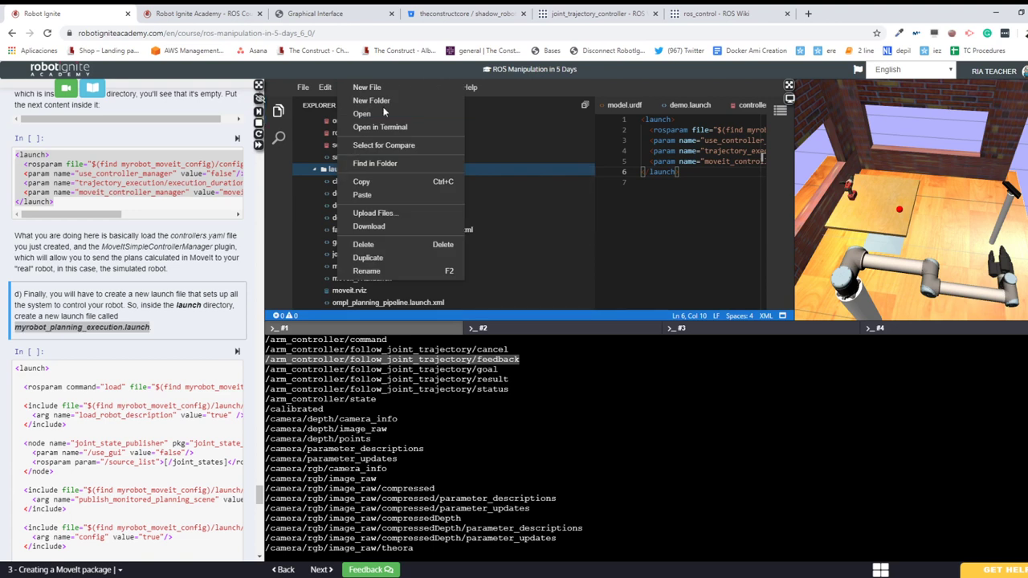
left_click(368, 86)
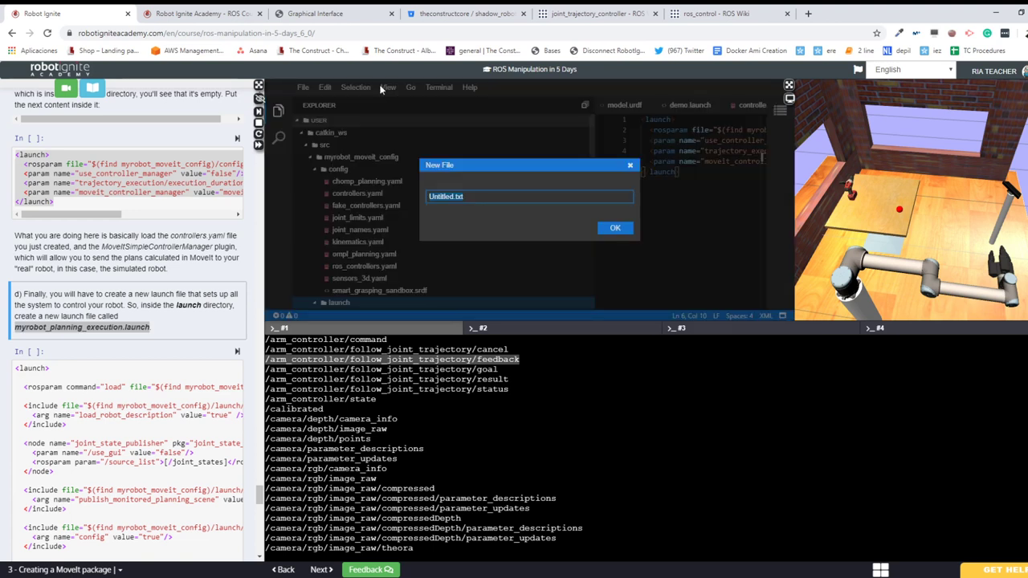
key("ctrl+v")
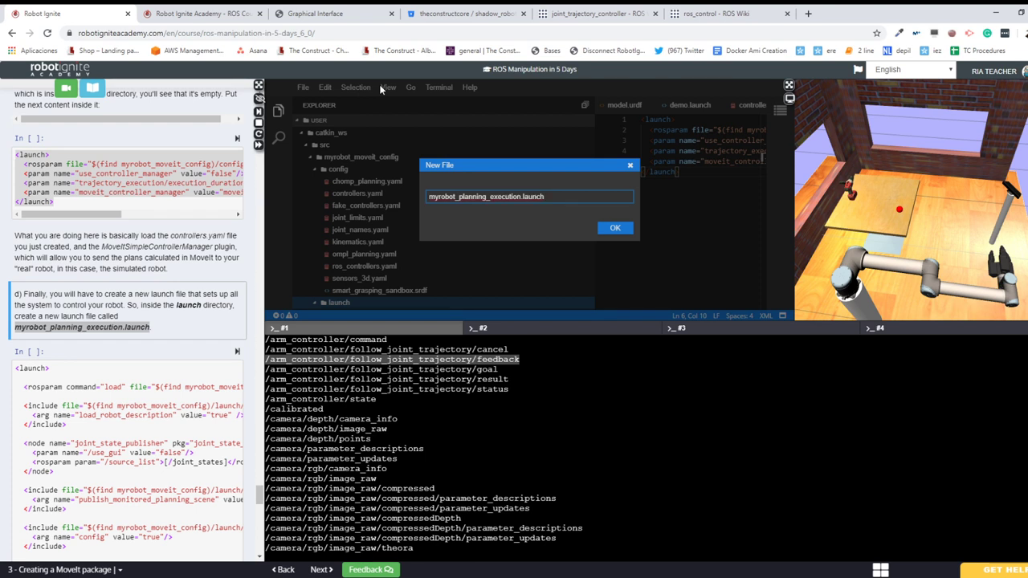
key("Return")
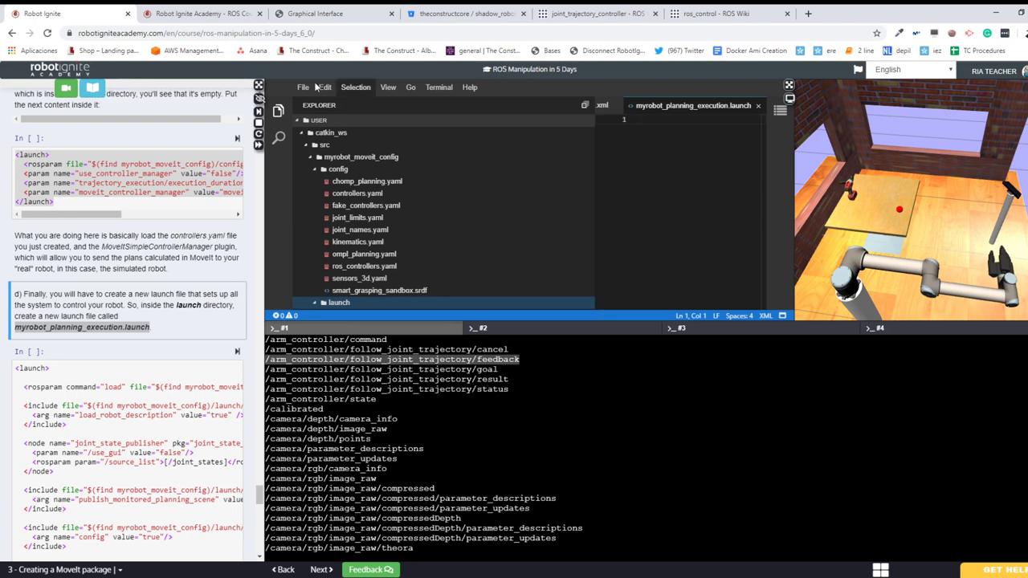
- Copy the notebook's launch code into myrobot_planning_execution.launch
scroll(104, 400, "down", 1)
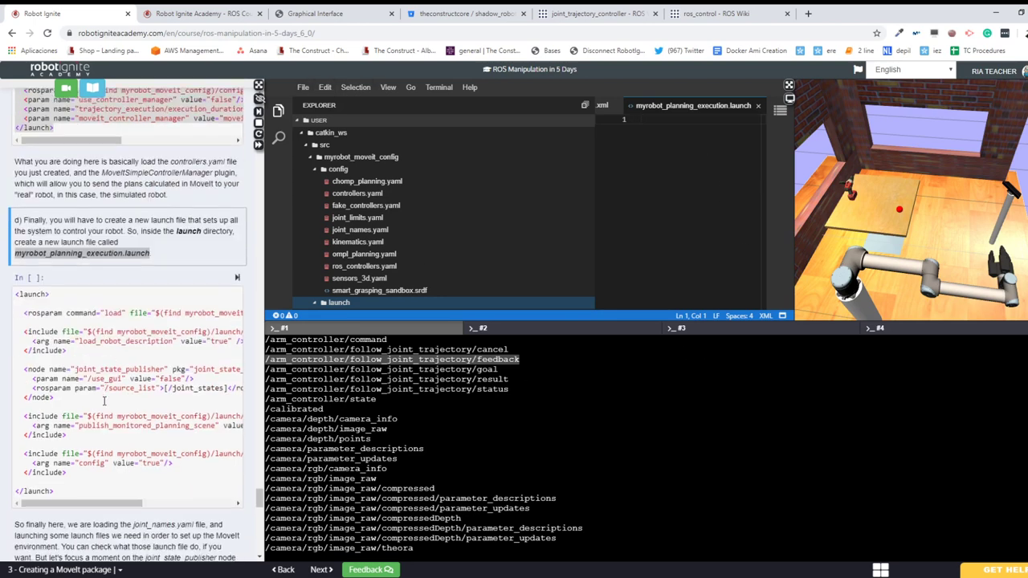
left_click(73, 480)
left_click_drag(73, 481, 3, 277)
key("ctrl+c")
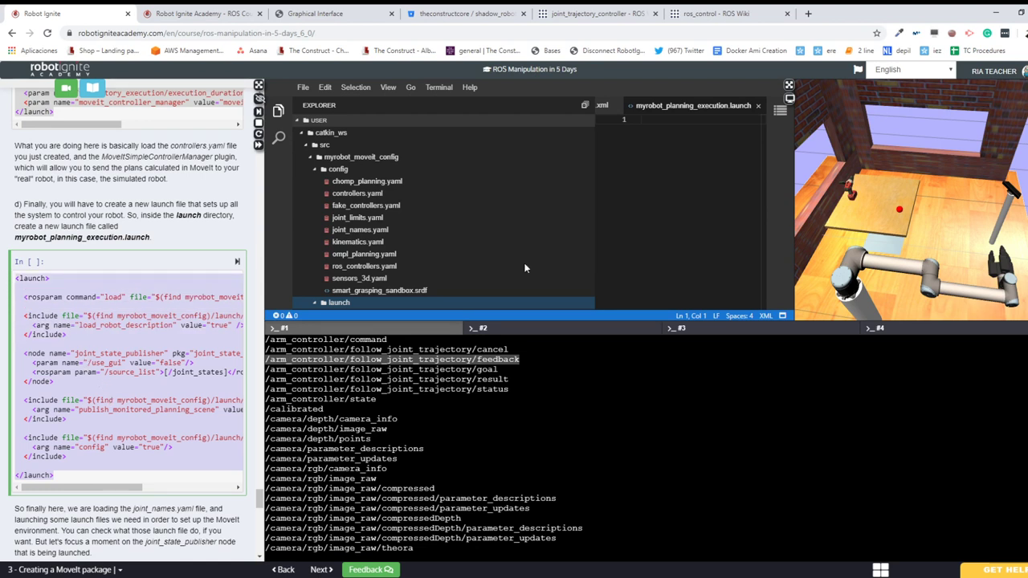
left_click(670, 191)
key("ctrl+v")
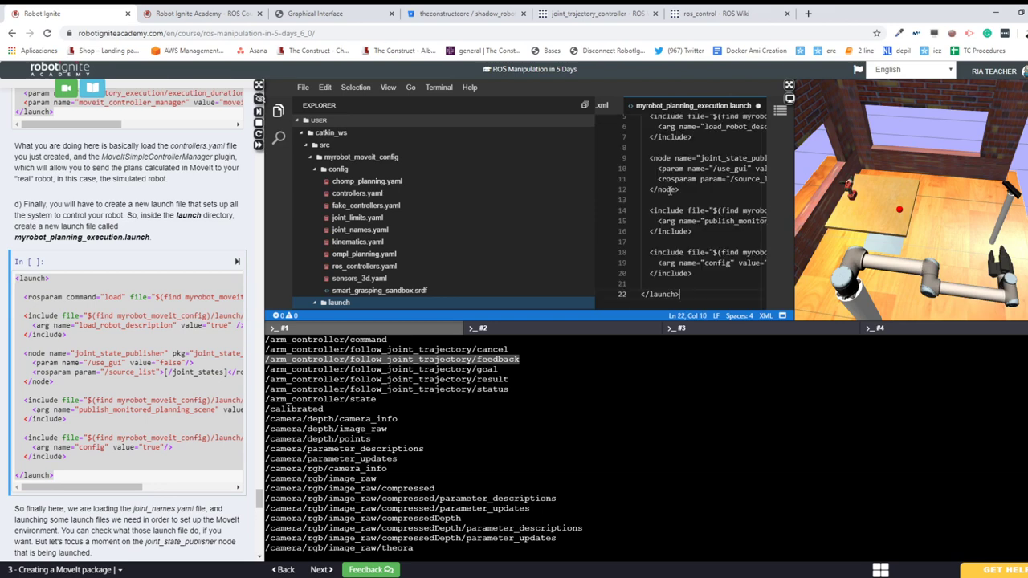
left_click(789, 85)
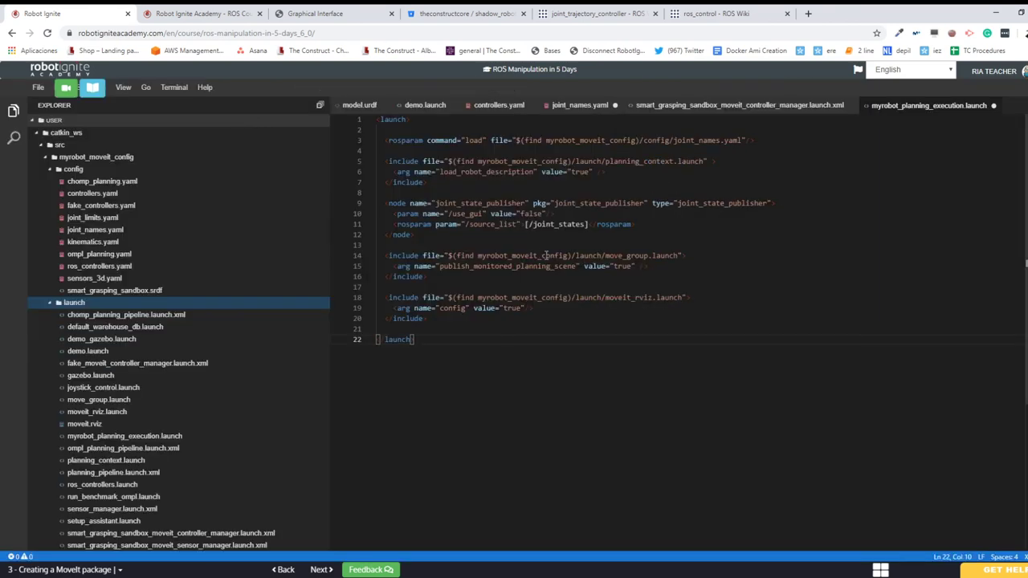
- Cross-check the referenced joint_names.yaml and controller manager files, then open planning_context.launch
right_click(684, 142)
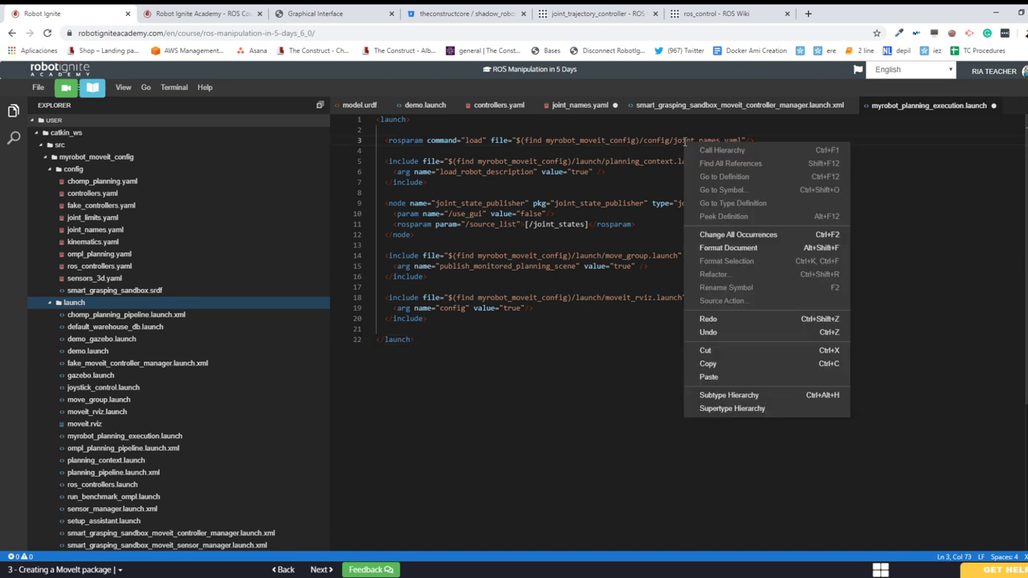
left_click(682, 138)
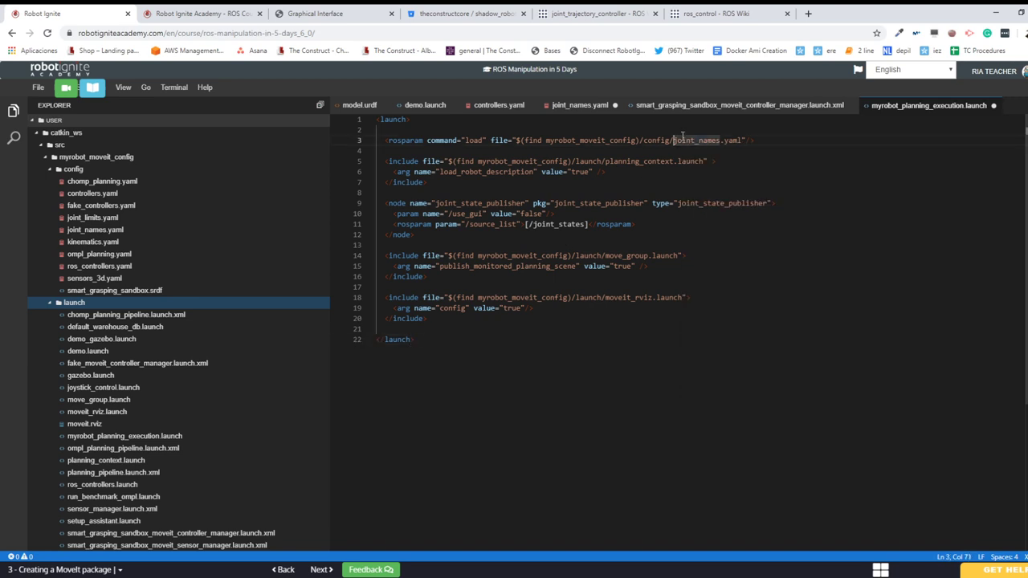
left_click(574, 106)
left_click(752, 106)
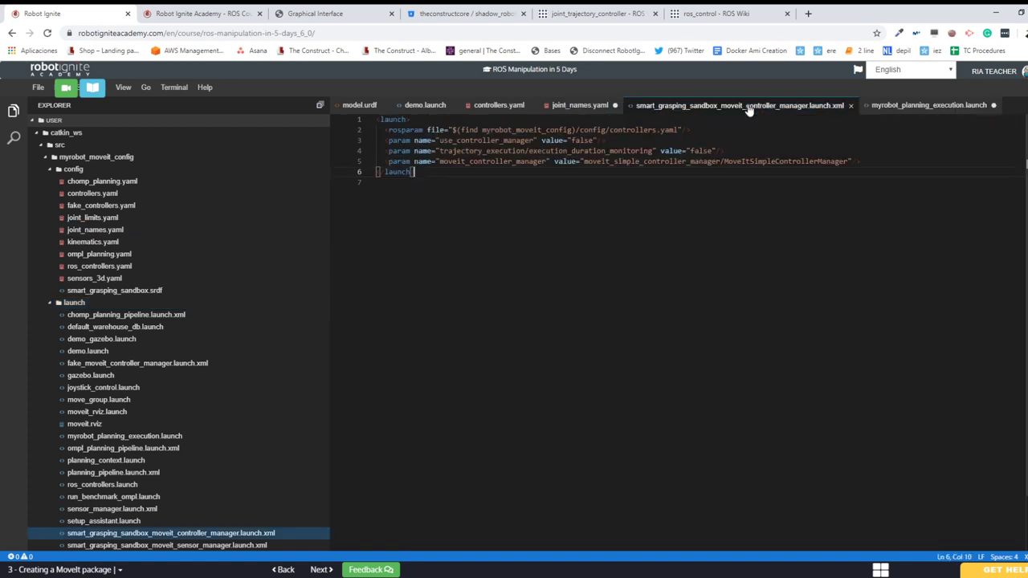
left_click(924, 105)
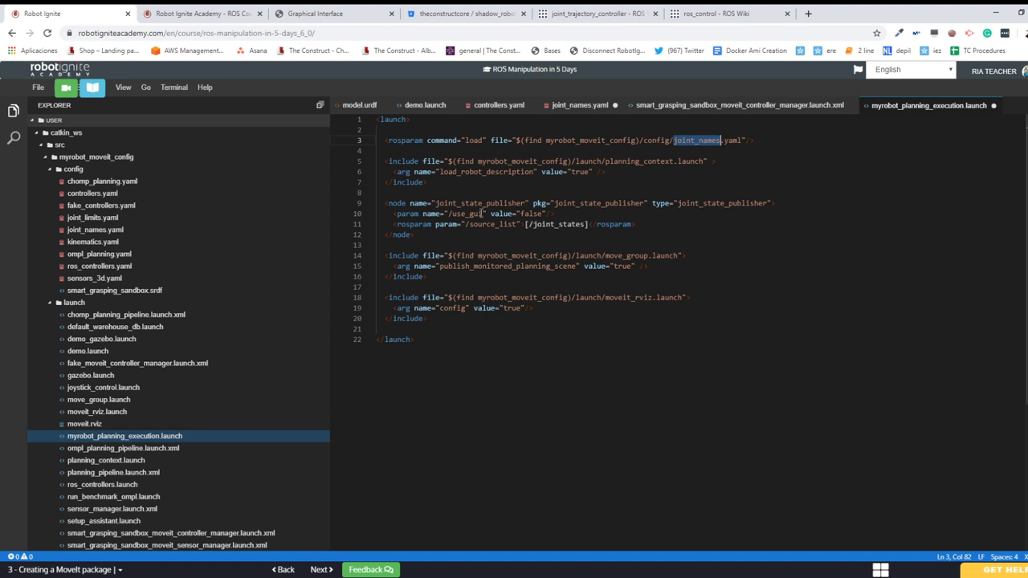
double_click(620, 161)
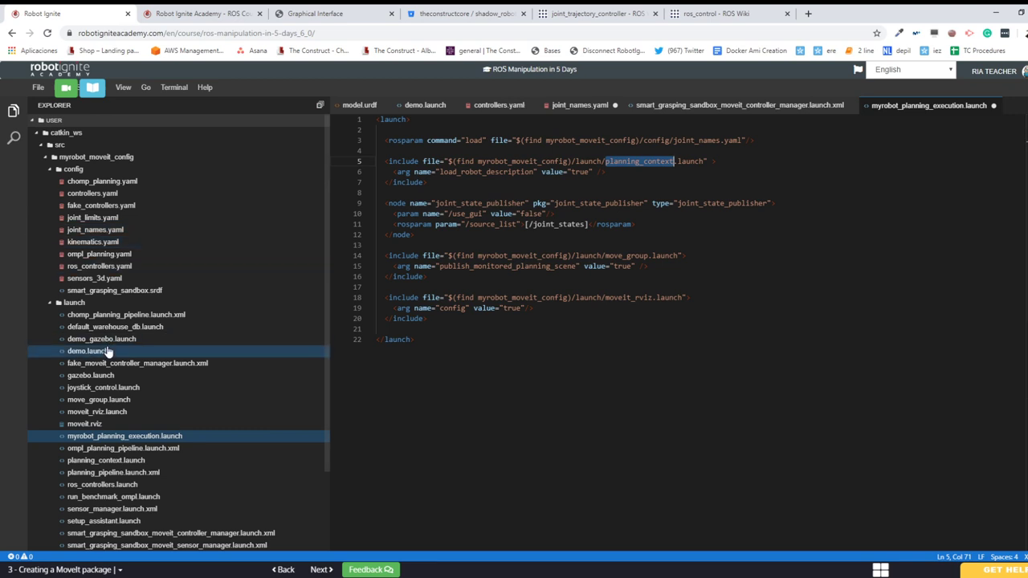
left_click(105, 462)
double_click(105, 462)
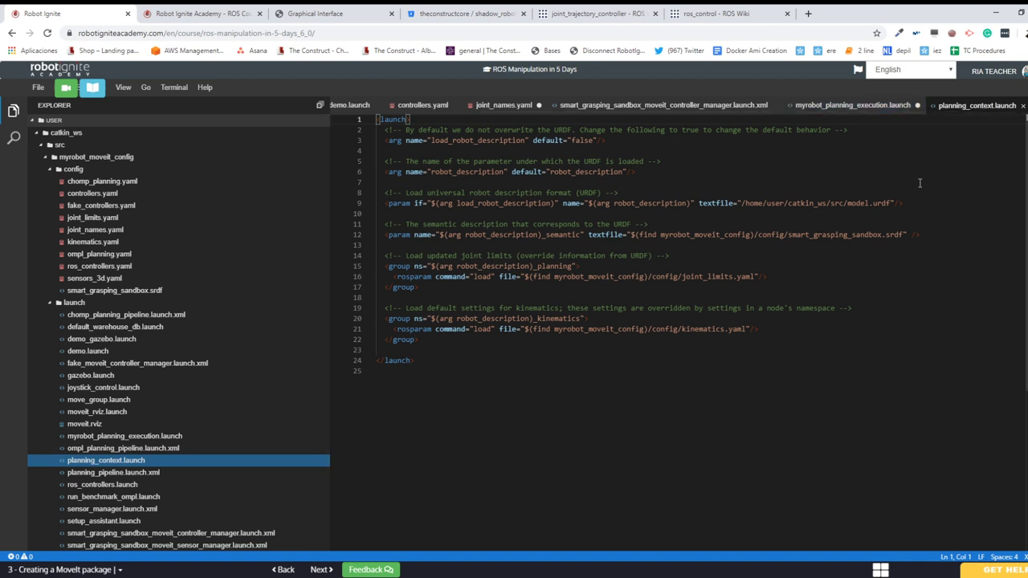
double_click(859, 203)
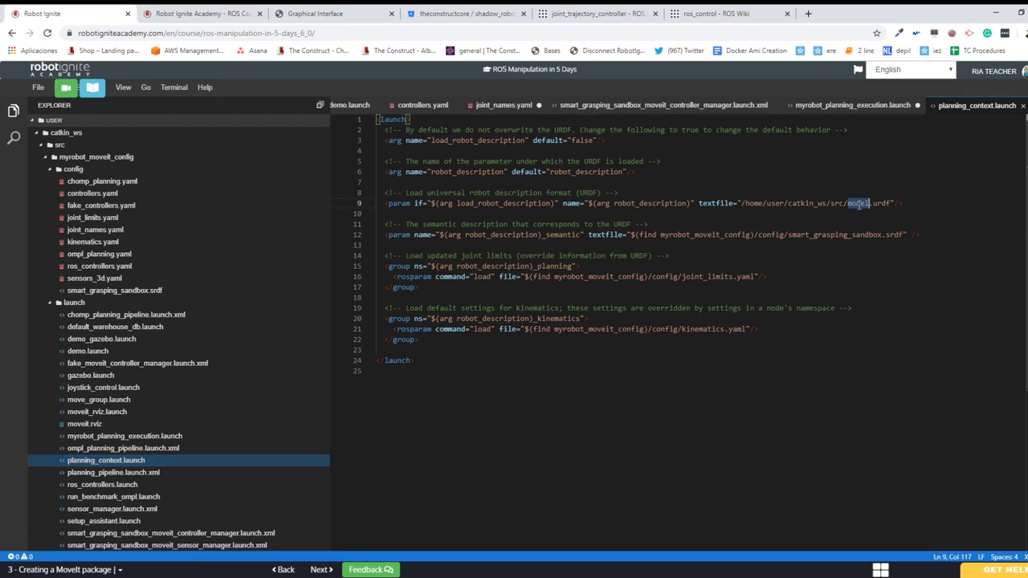
double_click(811, 235)
double_click(696, 277)
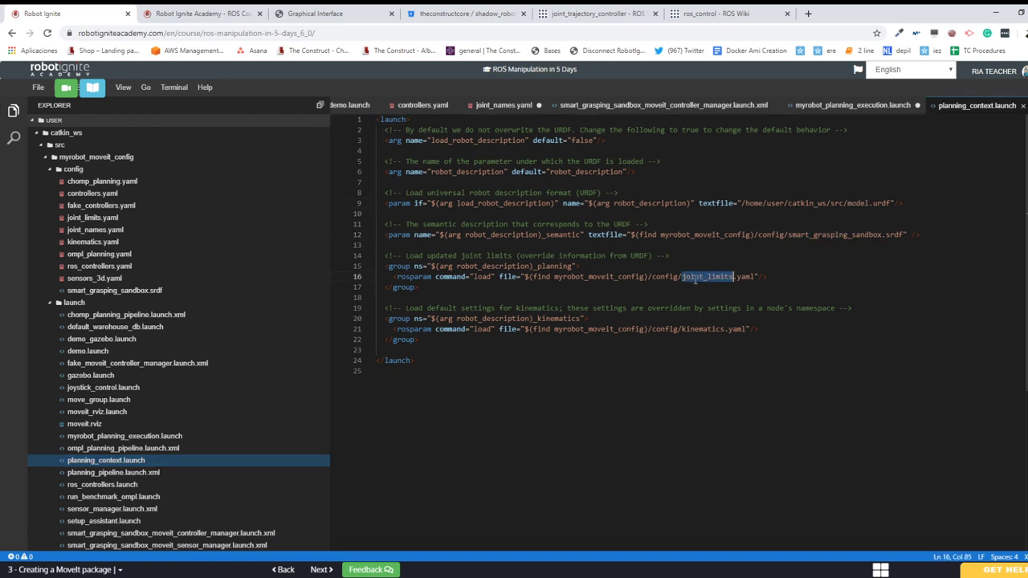
double_click(698, 330)
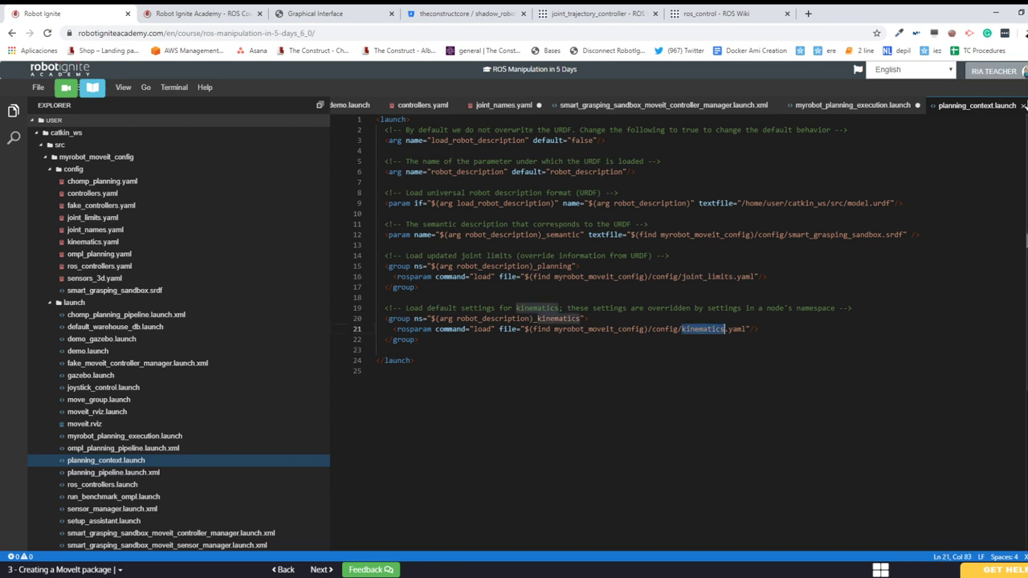
left_click(1024, 106)
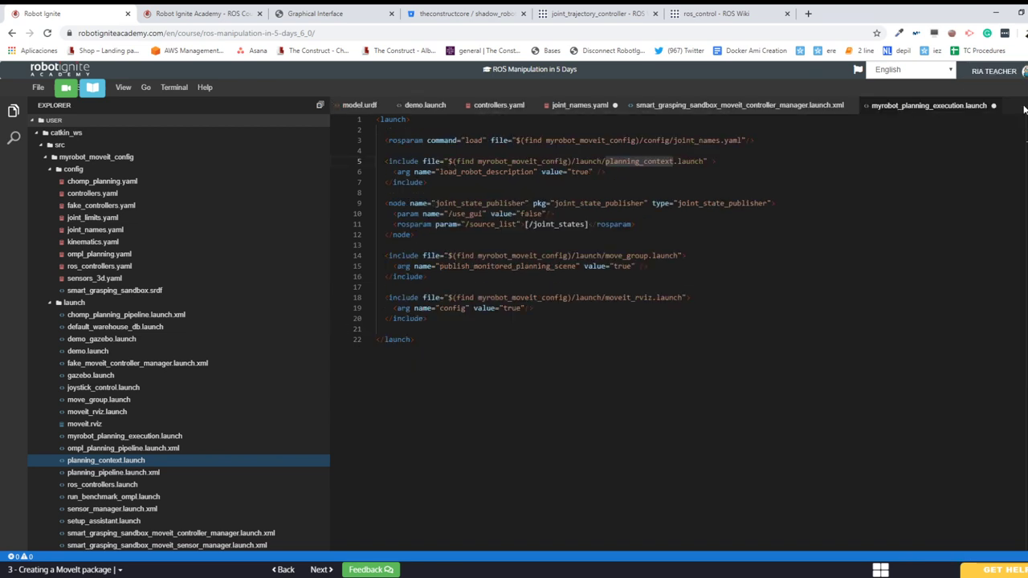
- Highlight planning_context, joint_states and joint_state_publisher in the launch file to review them
left_click(752, 228)
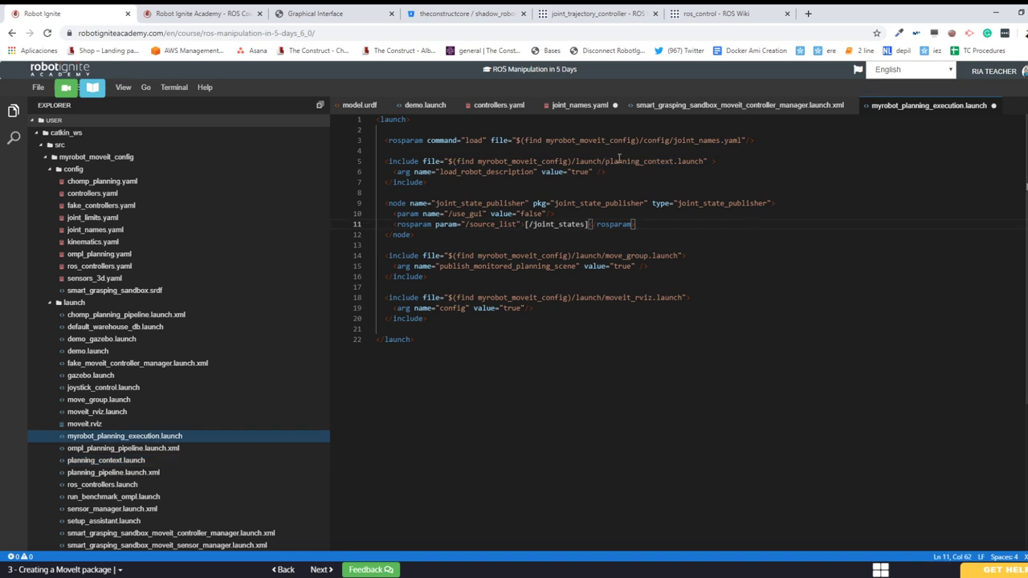
double_click(618, 161)
double_click(547, 225)
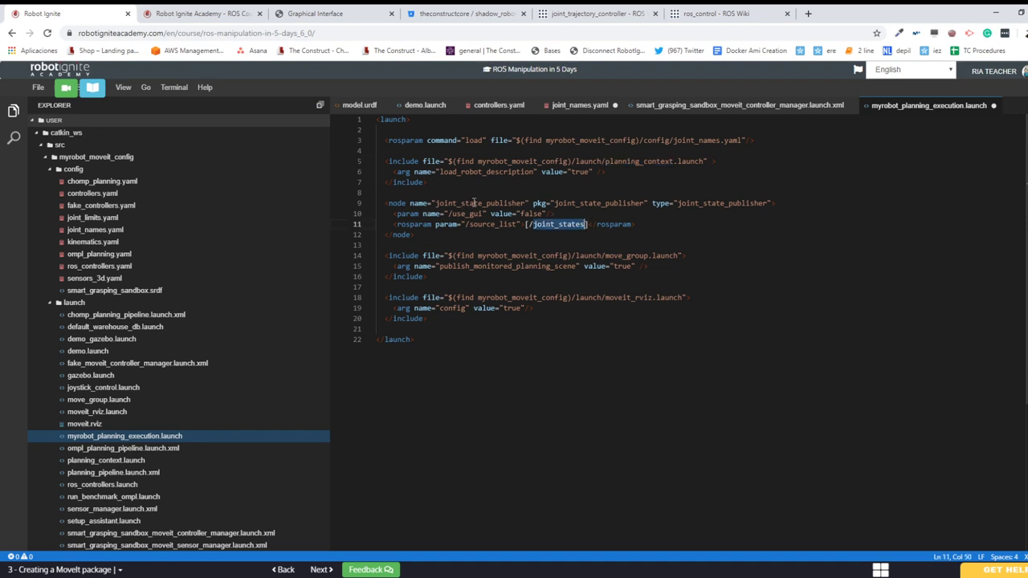
double_click(474, 204)
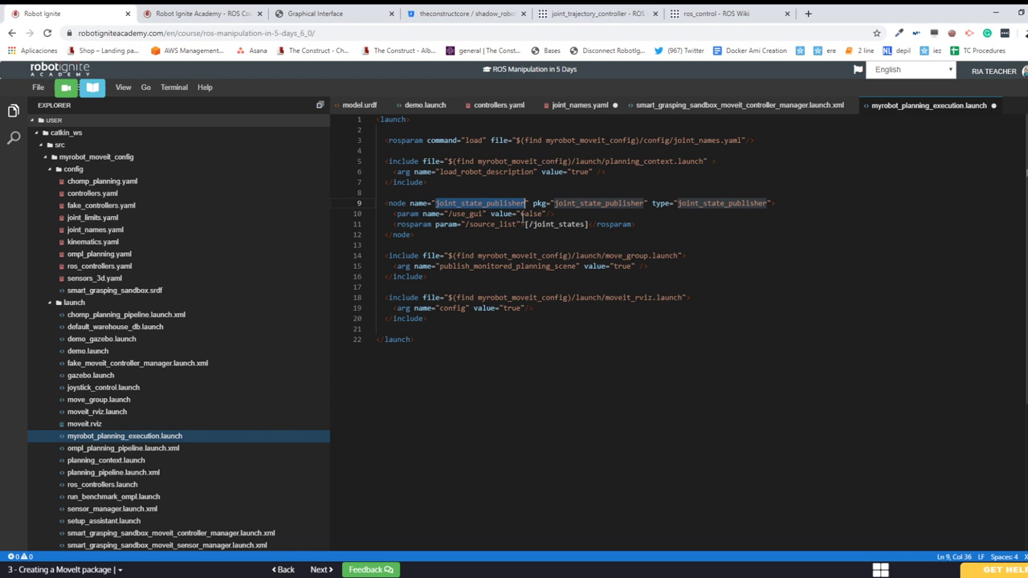
right_click(548, 221)
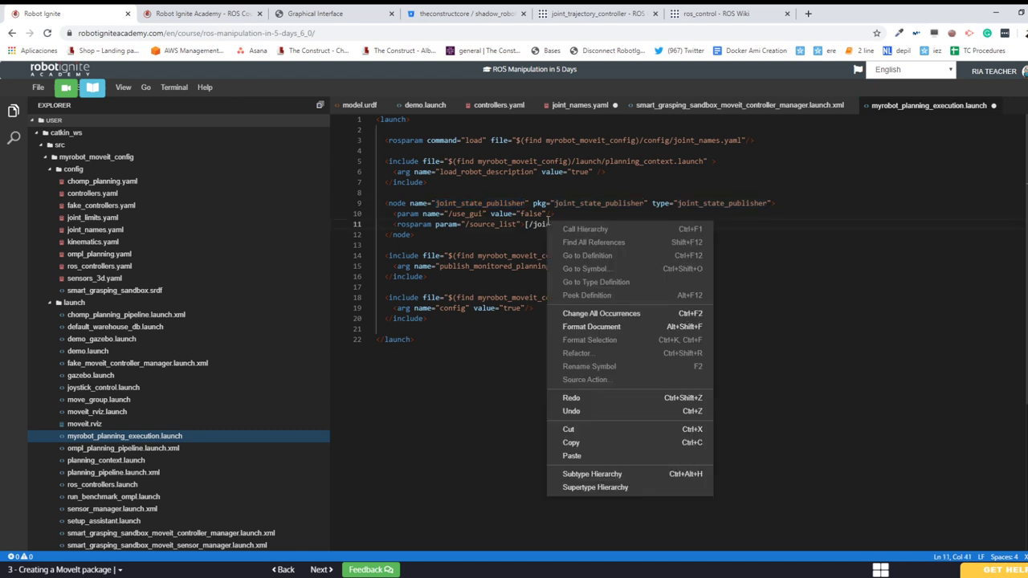
key("Escape")
- Select /joint_states on line 11, then leave the maximized editor for the split layout
left_click(530, 225)
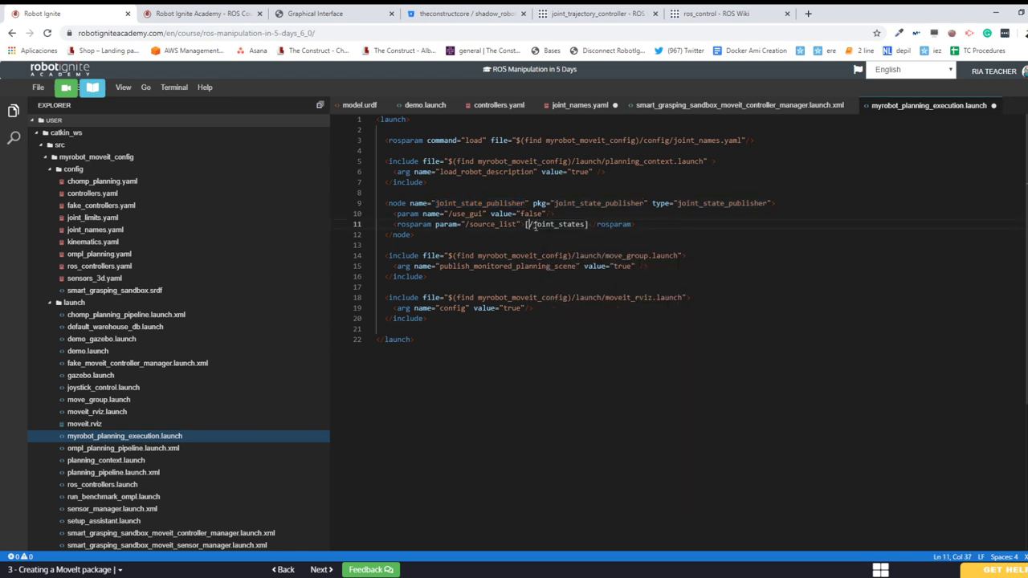
key("shift+Right")
key("shift+Right")
key("shift+Right")
key("shift+Right")
key("shift+Right")
key("shift+Right")
key("shift+Right")
key("shift+Right")
key("shift+Right")
key("shift+Right")
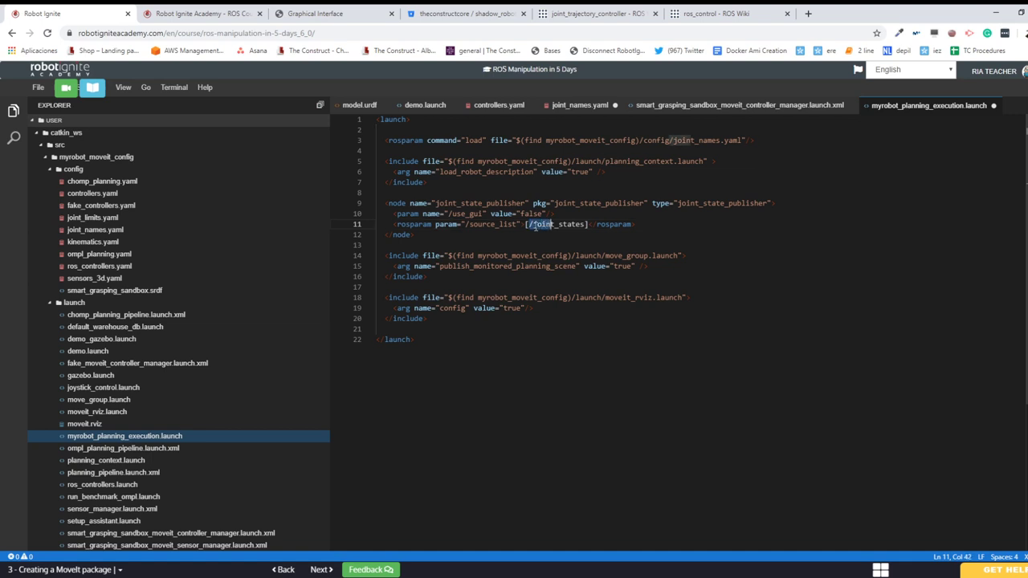
key("shift+Right")
key("shift+Right")
key("shift+Right")
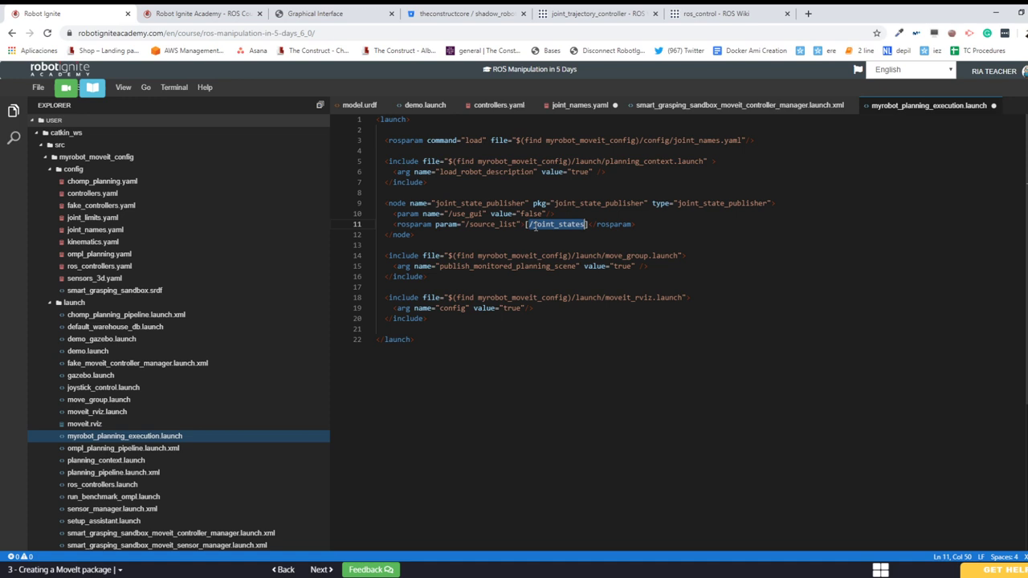
left_click(534, 226)
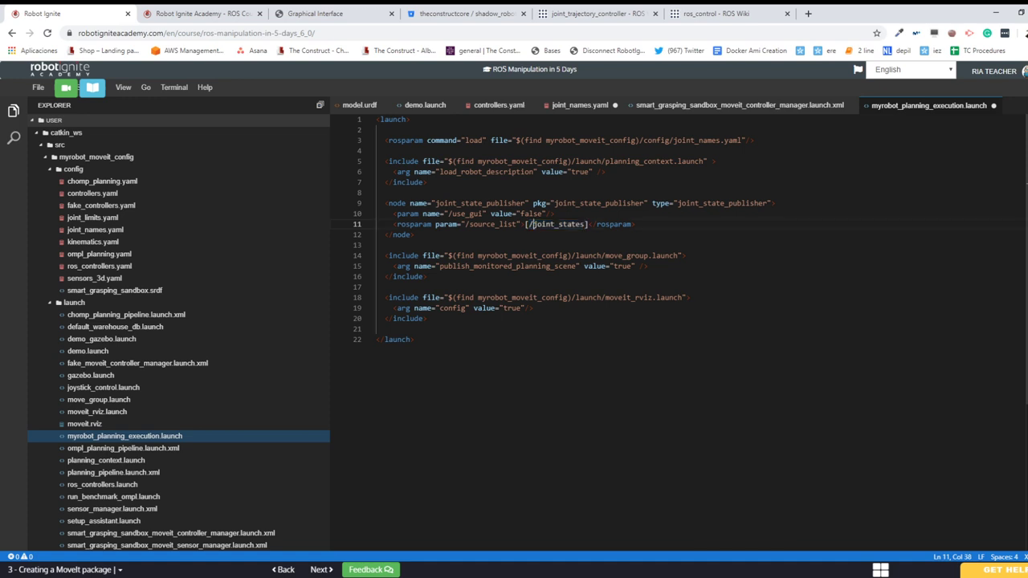
key("Escape")
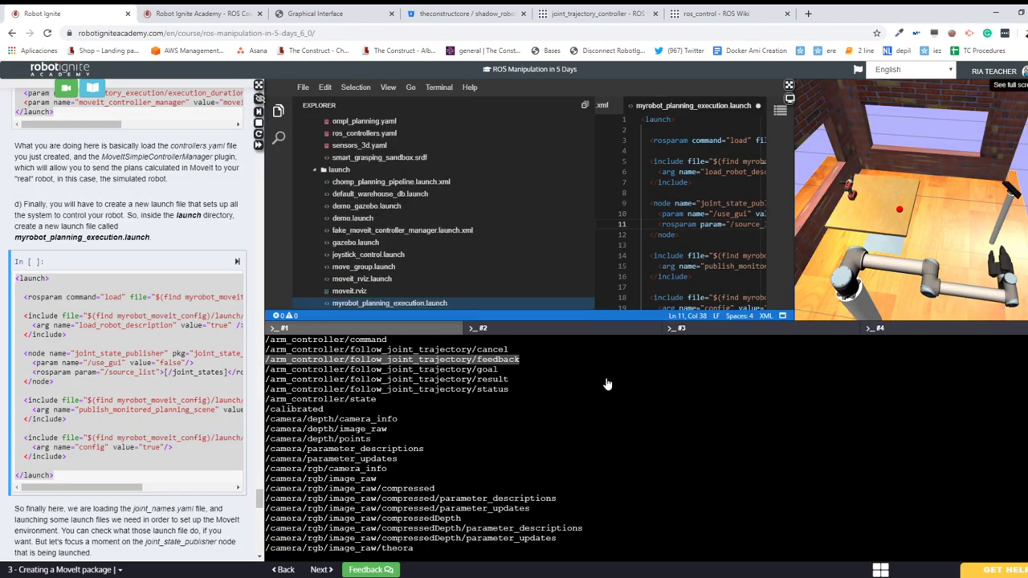
scroll(539, 414, "down", 6)
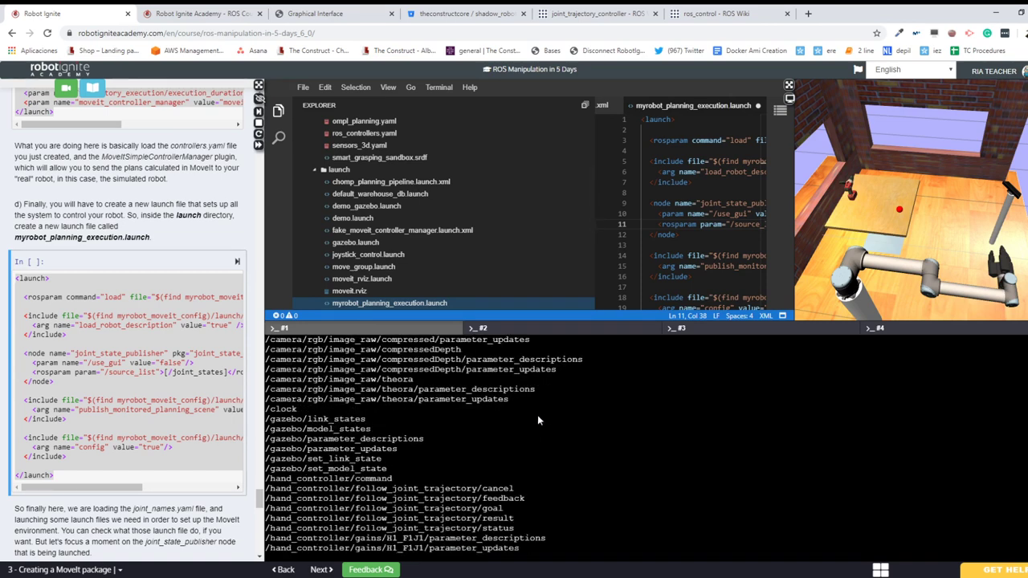
scroll(329, 486, "down", 8)
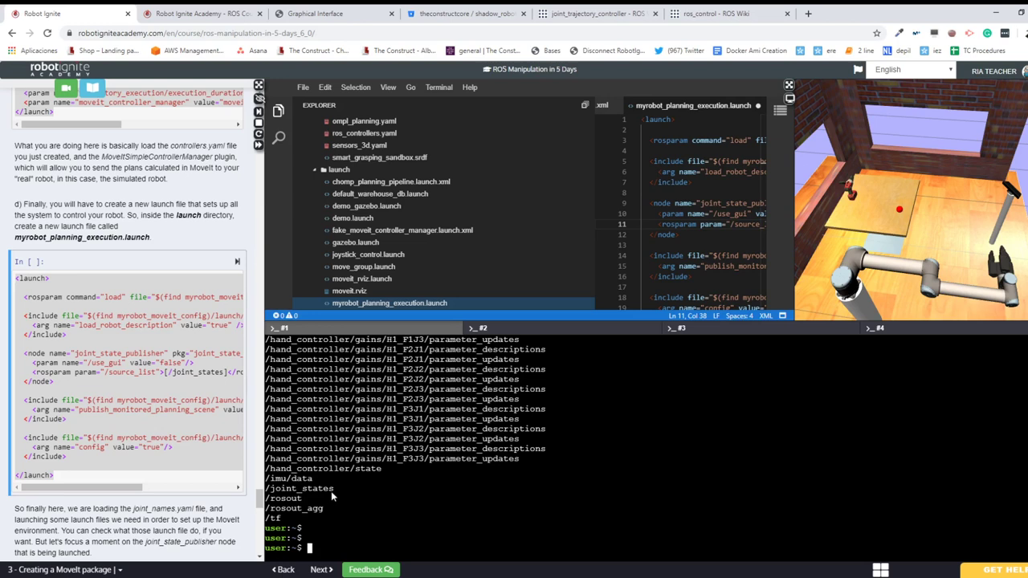
left_click_drag(335, 493, 266, 490)
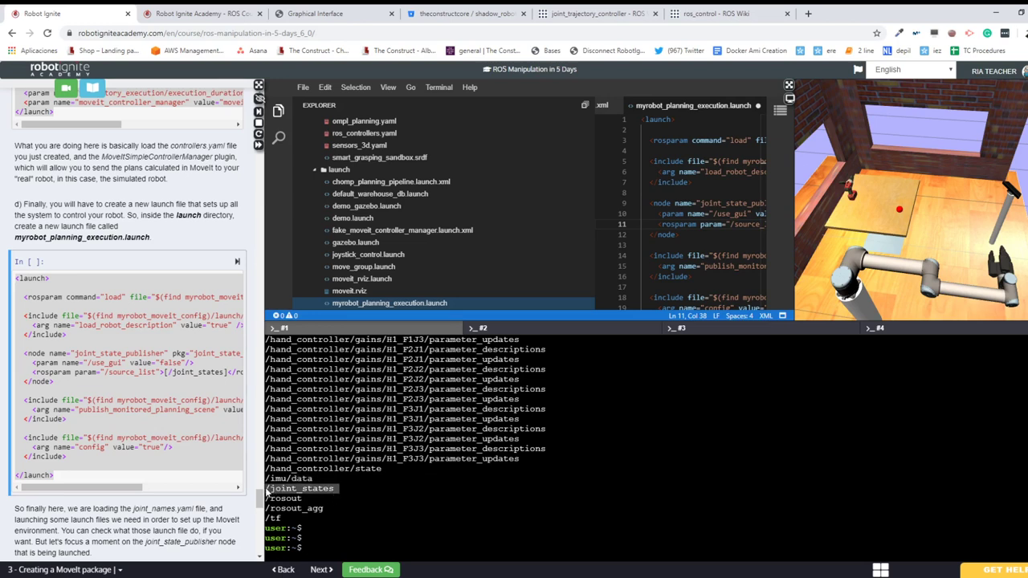
- Maximize the code editor and try adding extra slashes and 'myarm' to the source_list topic
left_click(789, 85)
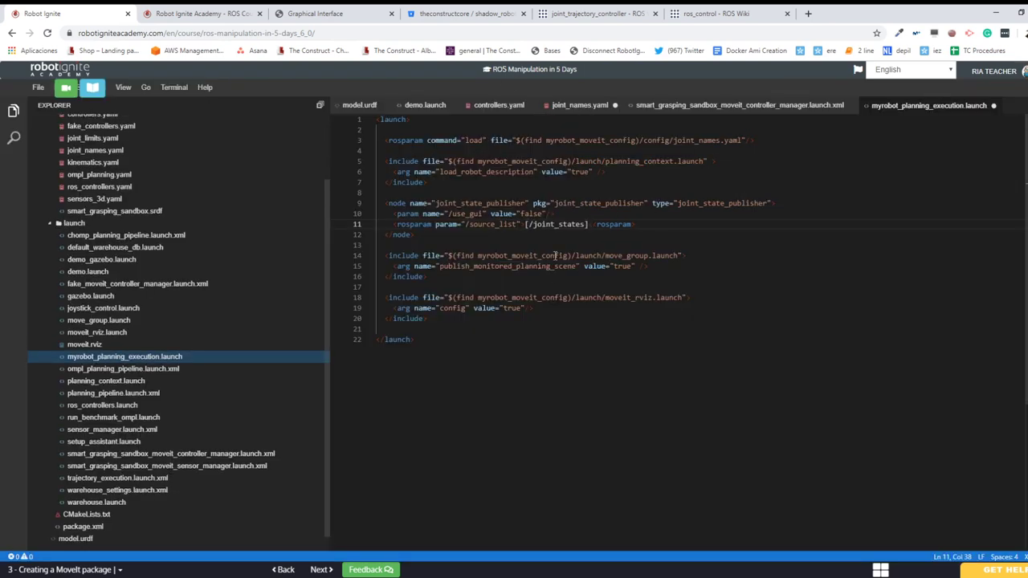
left_click(545, 224)
double_click(545, 225)
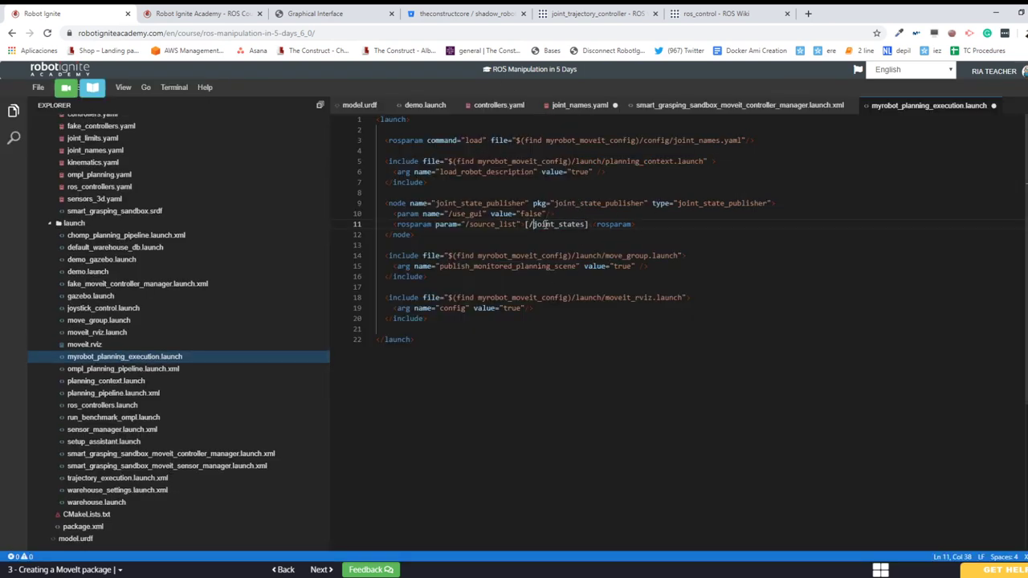
key("Left")
key("Left")
type("//")
left_click(546, 225)
type("myarm")
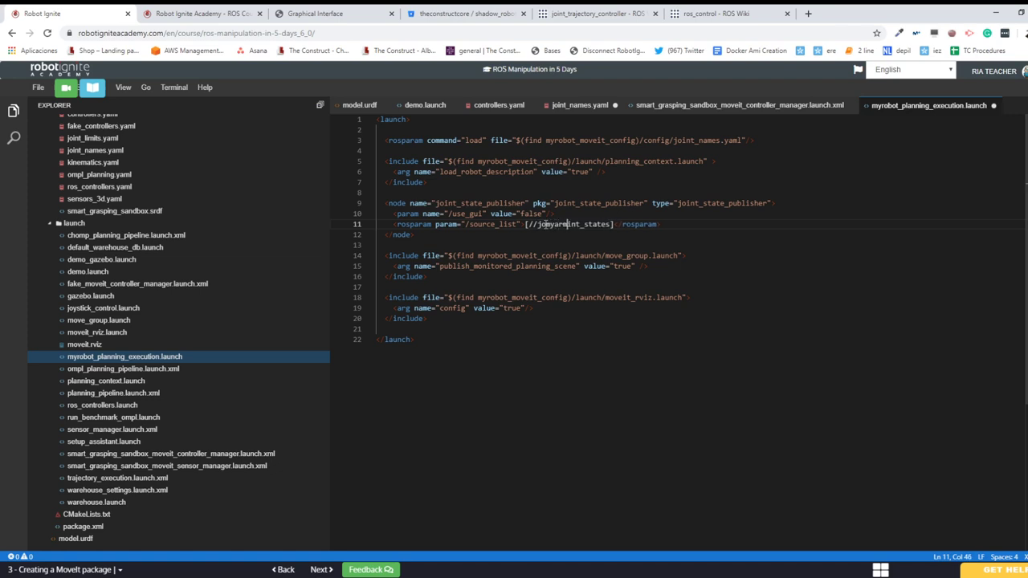
key("BackSpace")
key("BackSpace")
key("BackSpace")
key("BackSpace")
key("BackSpace")
key("Left")
key("Left")
key("BackSpace")
- Insert 'my_arm/' into the topic path, then delete the /my_arm prefix to restore [/joint_states]
type("my")
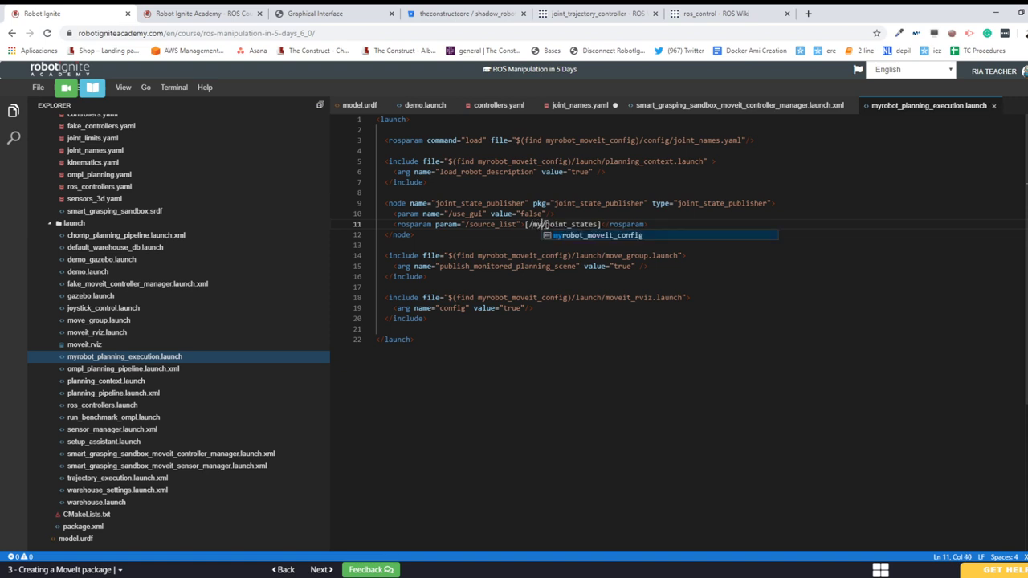
type("_arm/")
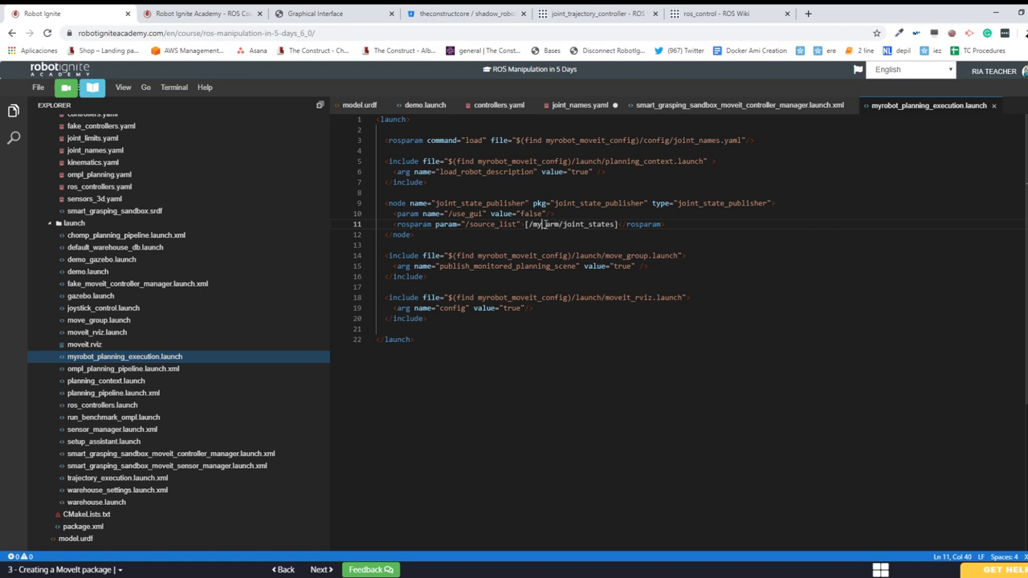
double_click(544, 224)
key("Left")
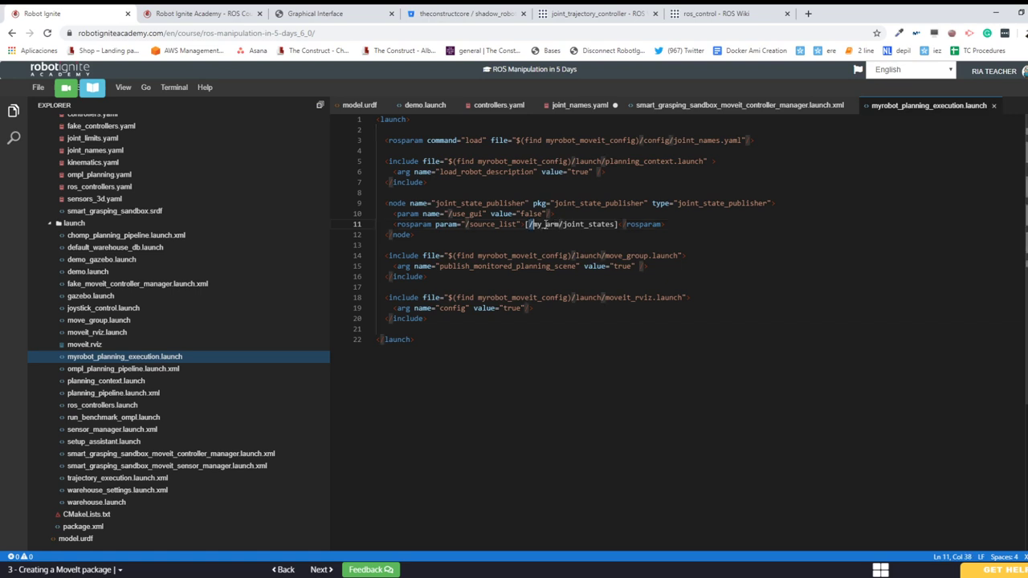
key("shift+Right")
key("shift+Right")
key("shift+Right")
key("shift+Right")
key("shift+Right")
key("shift+Right")
key("shift+Right")
key("shift+Right")
key("shift+Right")
key("shift+Right")
key("shift+Right")
key("shift+Right")
key("shift+Right")
key("shift+Right")
key("shift+Right")
key("shift+Right")
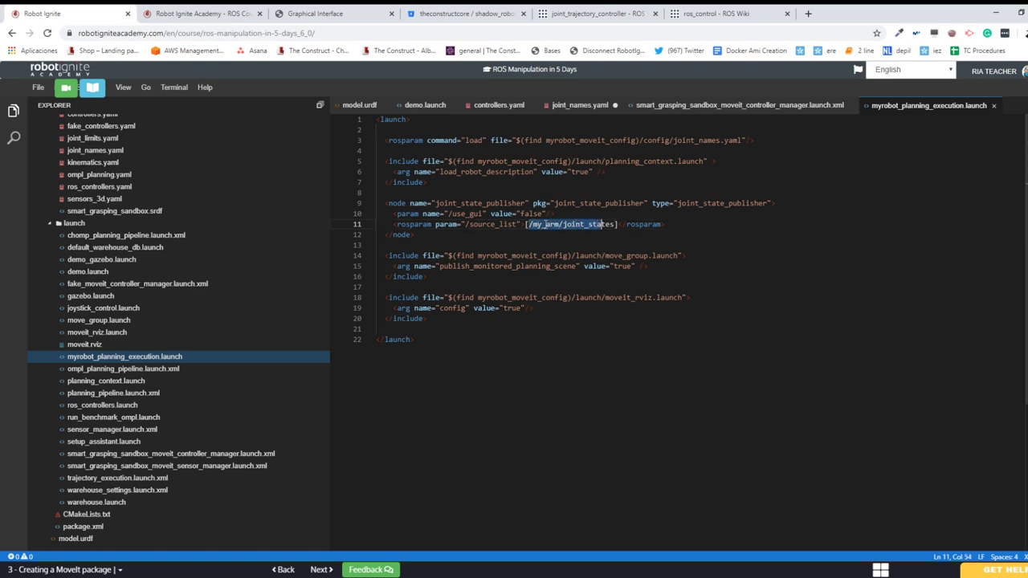
key("shift+Right")
key("shift+Right")
key("shift+Right")
key("Left")
key("Left")
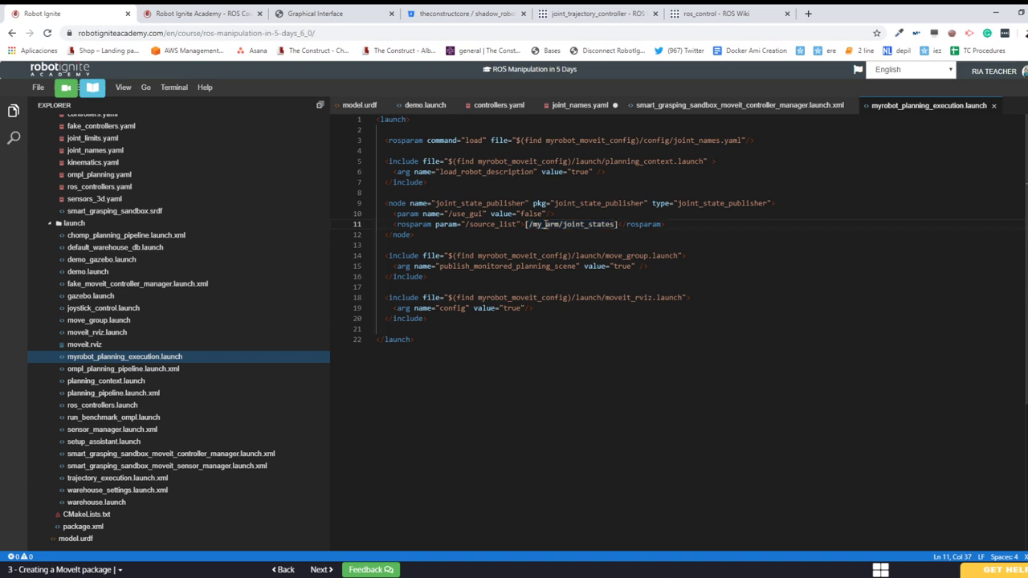
key("shift+Right")
key("shift+Right")
key("shift+Right")
key("shift+Right")
key("shift+Right")
key("shift+Right")
key("shift+Right")
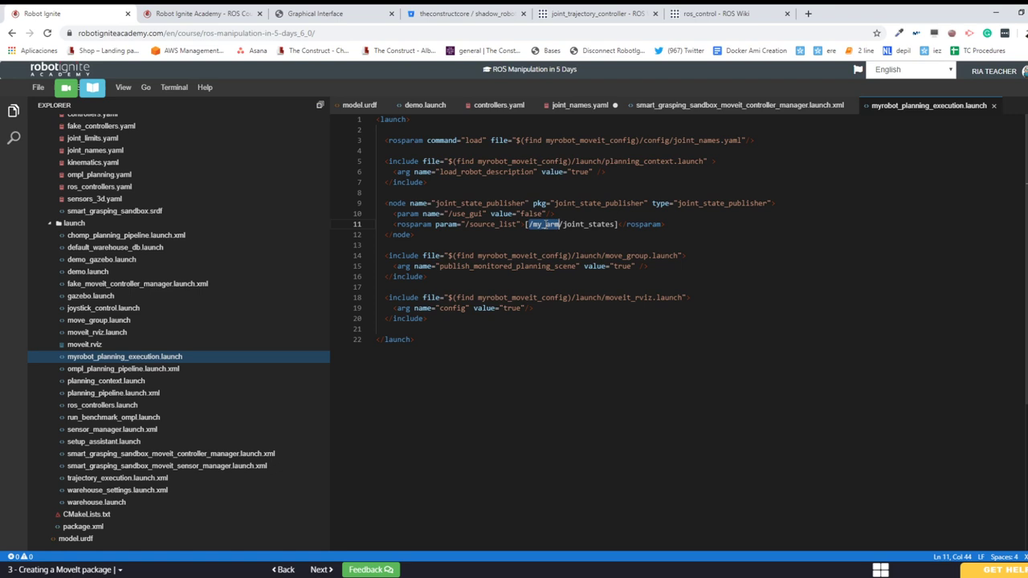
key("BackSpace")
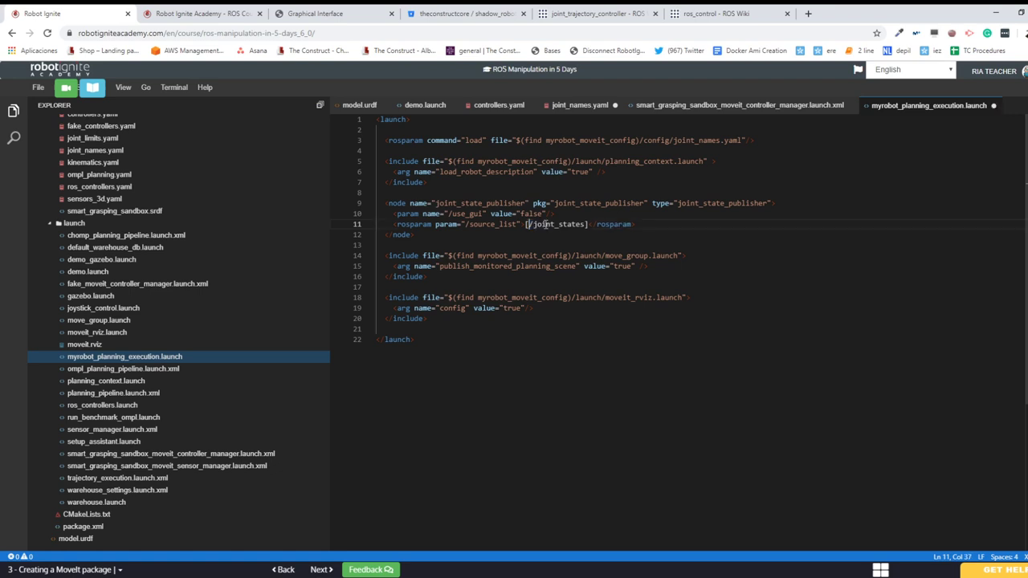
key("Right")
key("Right")
key("Right")
key("Right")
key("Right")
key("Right")
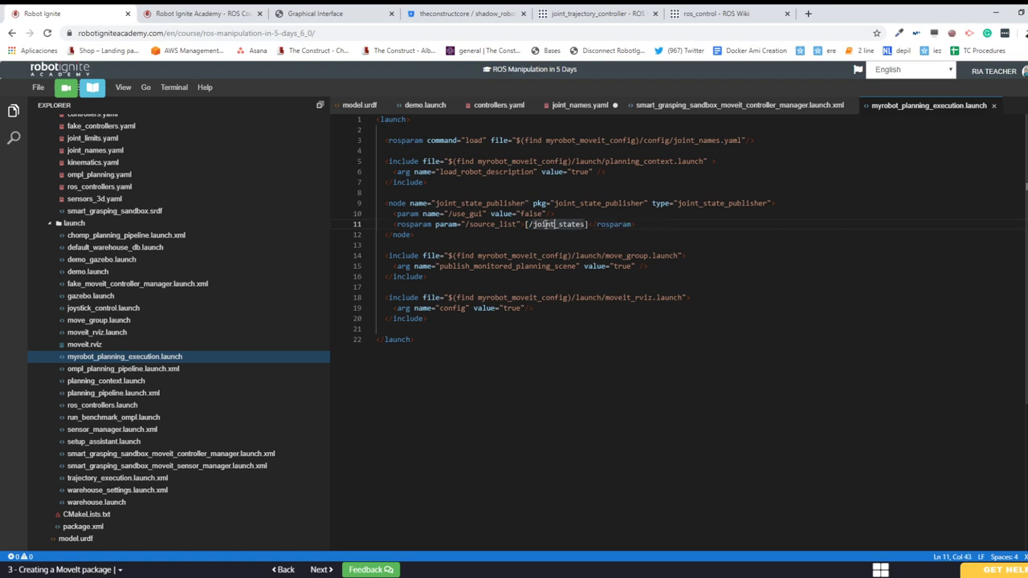
key("Right")
key("Right")
key("Right")
key("Right")
key("Right")
key("Right")
key("Right")
- Restore the split layout and highlight the /joint_states and /rosout topics in the terminal
left_click(1026, 98)
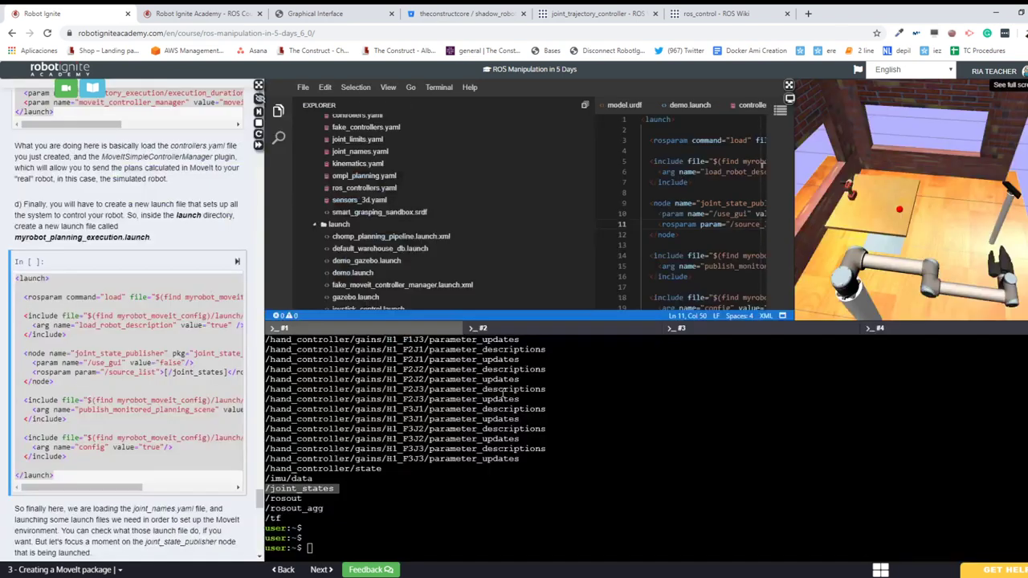
triple_click(294, 491)
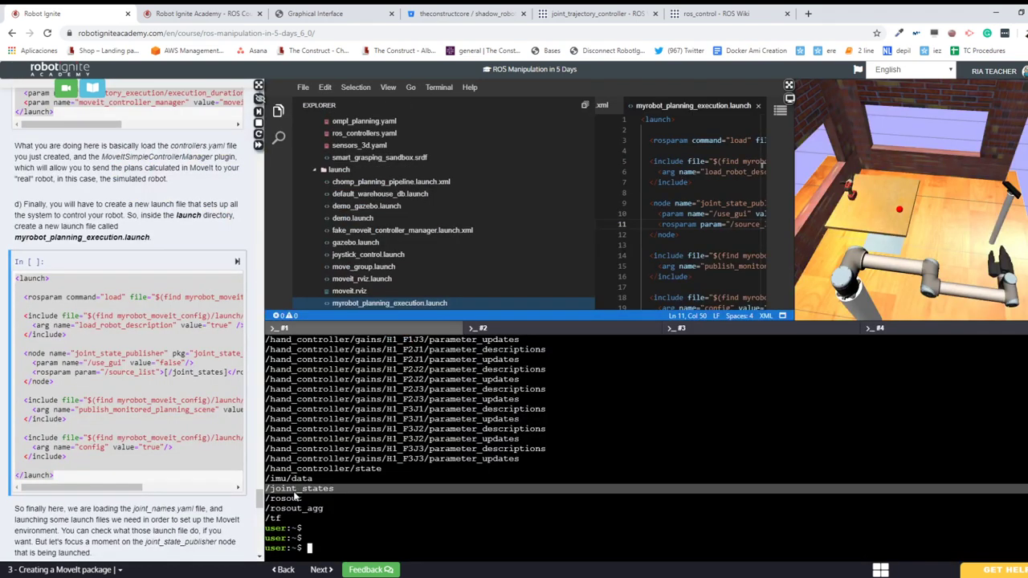
triple_click(477, 498)
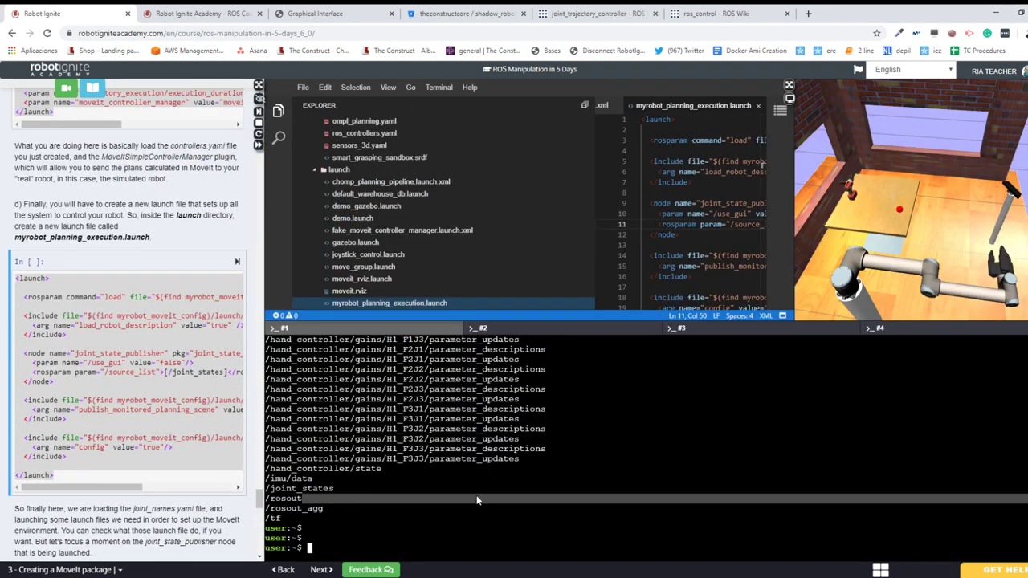
- Run rostopic echo -n1 /joint_states and highlight the printed position, velocity and effort values
type("rostopic")
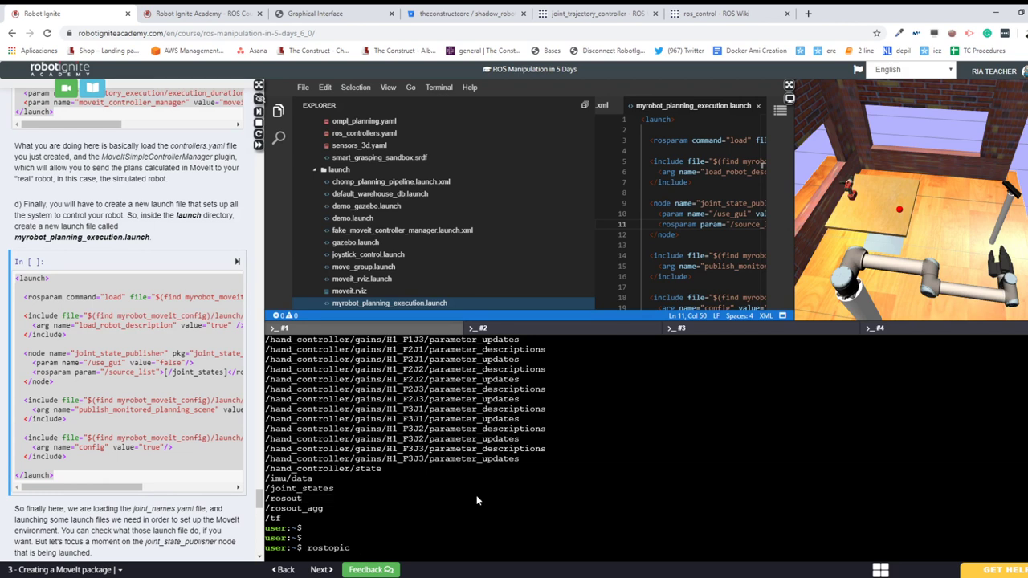
type(" echo -n1 /joi")
key("Tab")
key("Return")
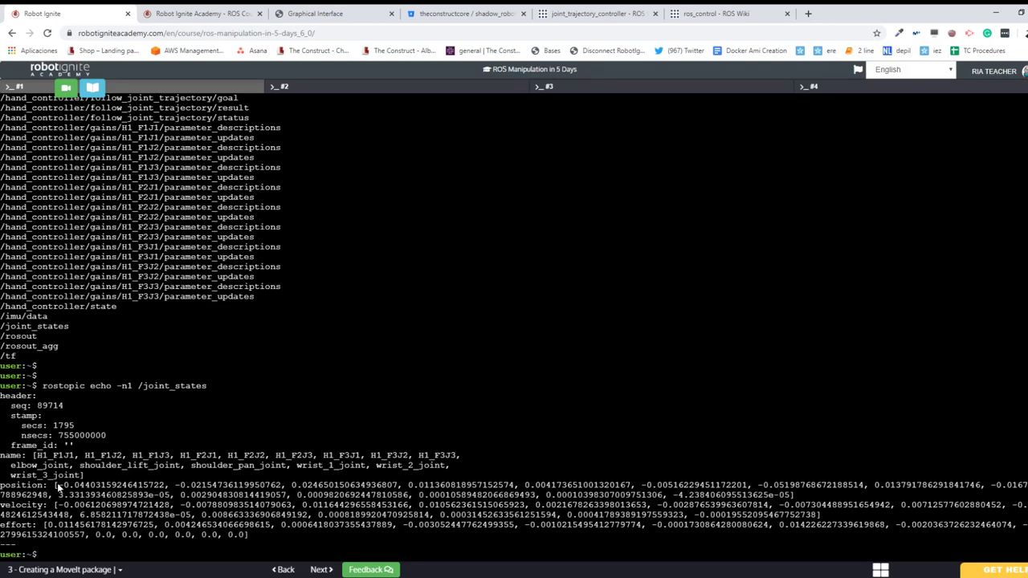
left_click_drag(57, 483, 245, 539)
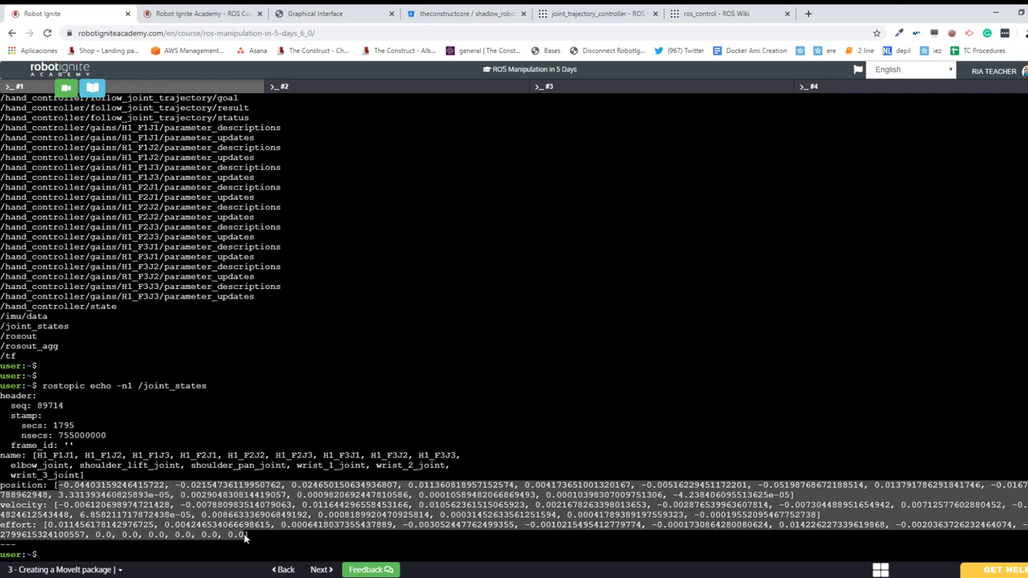
double_click(162, 387)
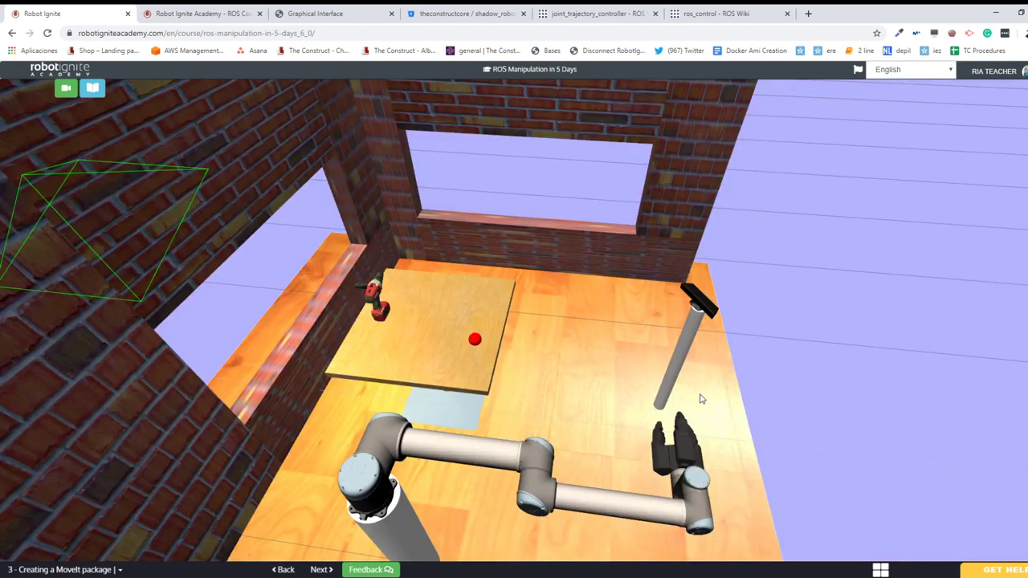
- Orbit and zoom the Gazebo view around the simulated robot arm
middle_click_drag(701, 399, 659, 354)
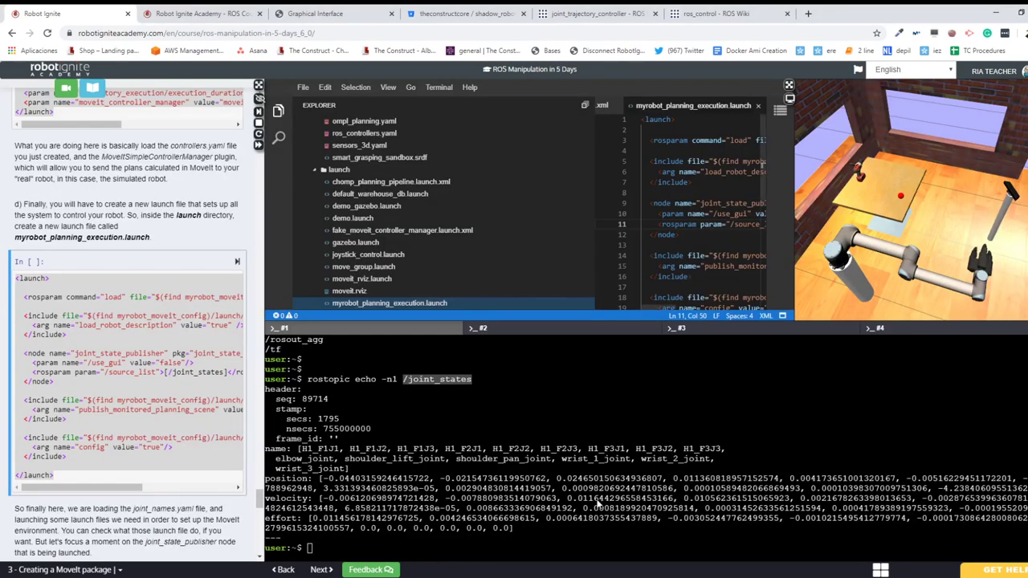
left_click(533, 488)
key("Up")
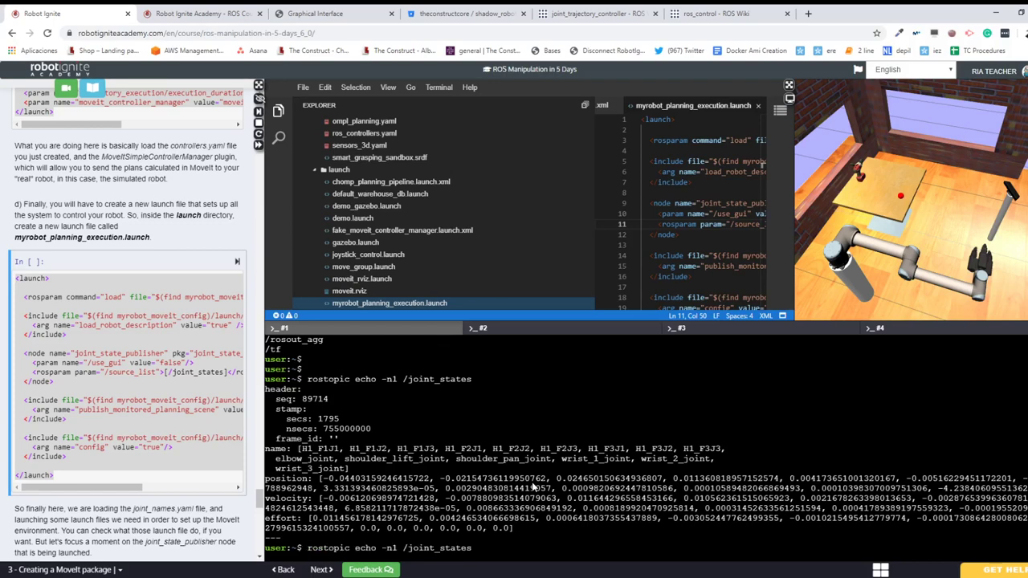
key("ctrl+w")
key("ctrl+w")
key("ctrl+w")
type("list")
key("Return")
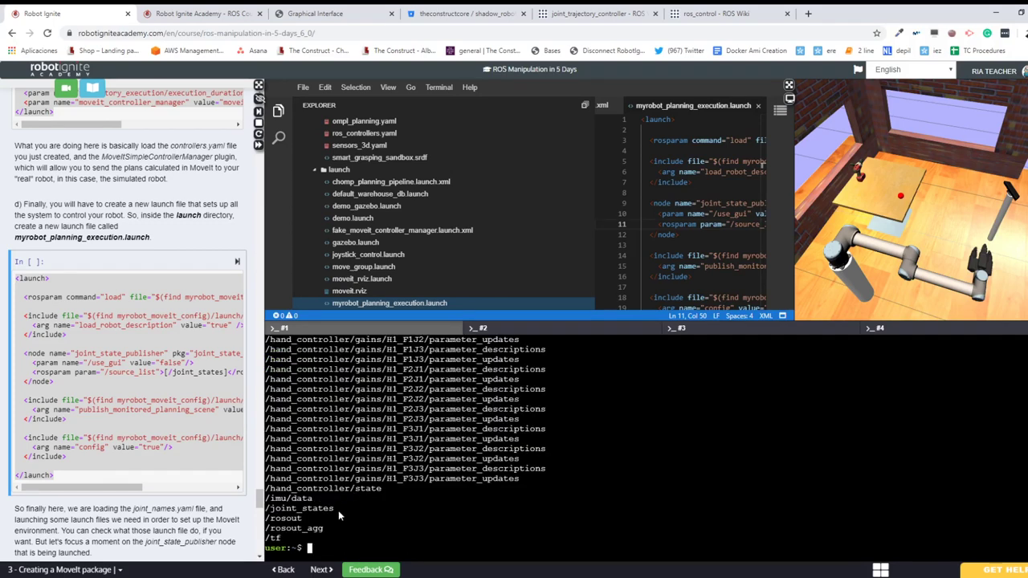
left_click_drag(336, 509, 268, 514)
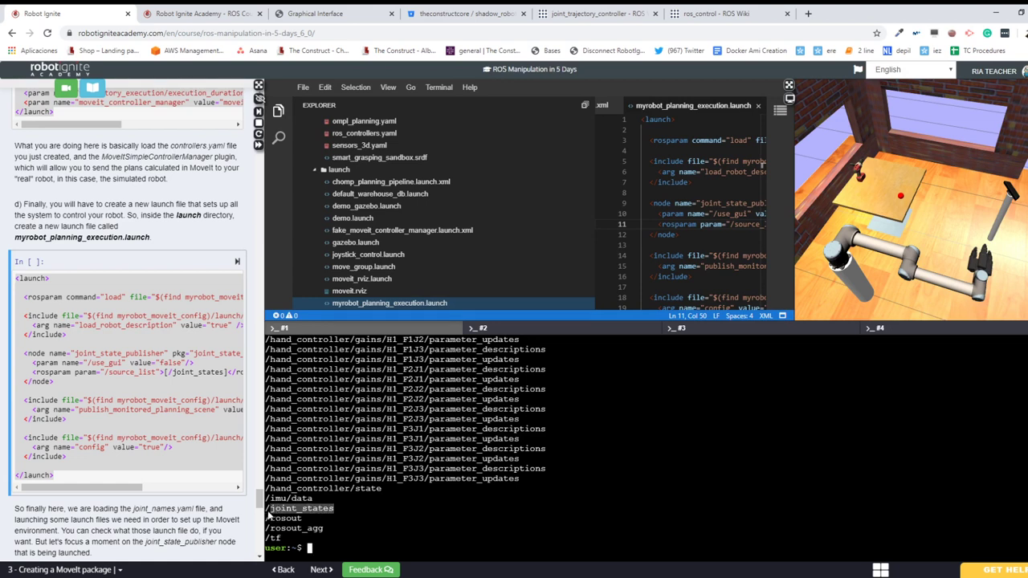
left_click(270, 516)
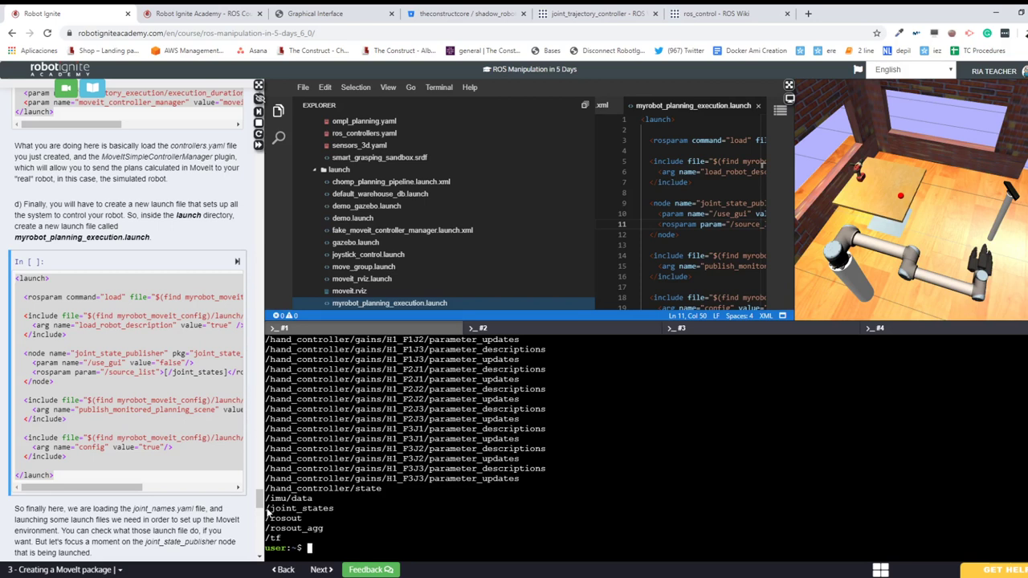
left_click_drag(269, 515, 333, 518)
left_click(333, 509)
left_click_drag(335, 514, 269, 516)
triple_click(305, 512)
left_click(305, 512)
- Maximize the editor, mark joint_states and move_group in the launch file, then open move_group.launch
left_click(790, 86)
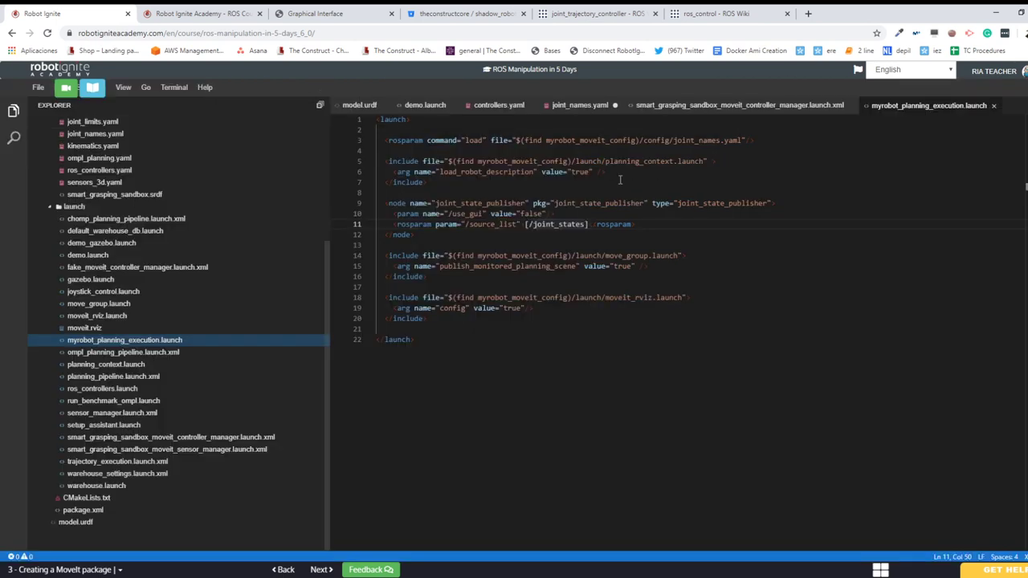
double_click(544, 224)
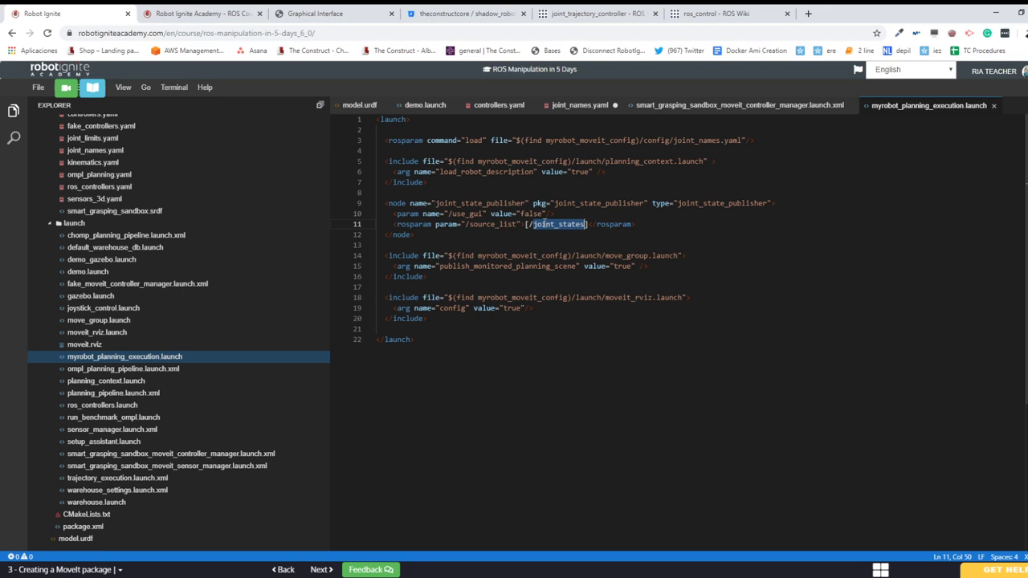
double_click(617, 255)
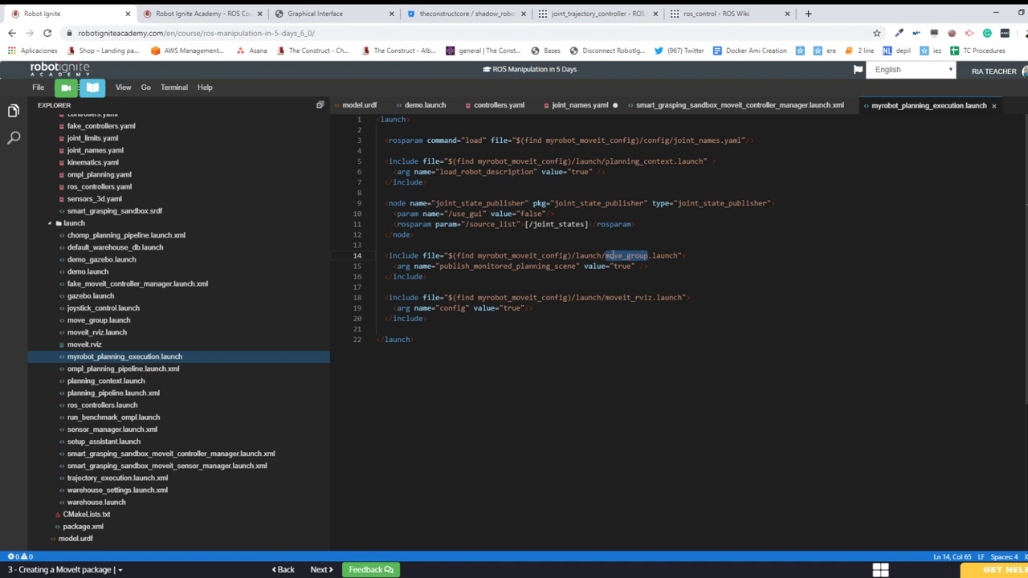
left_click(543, 267)
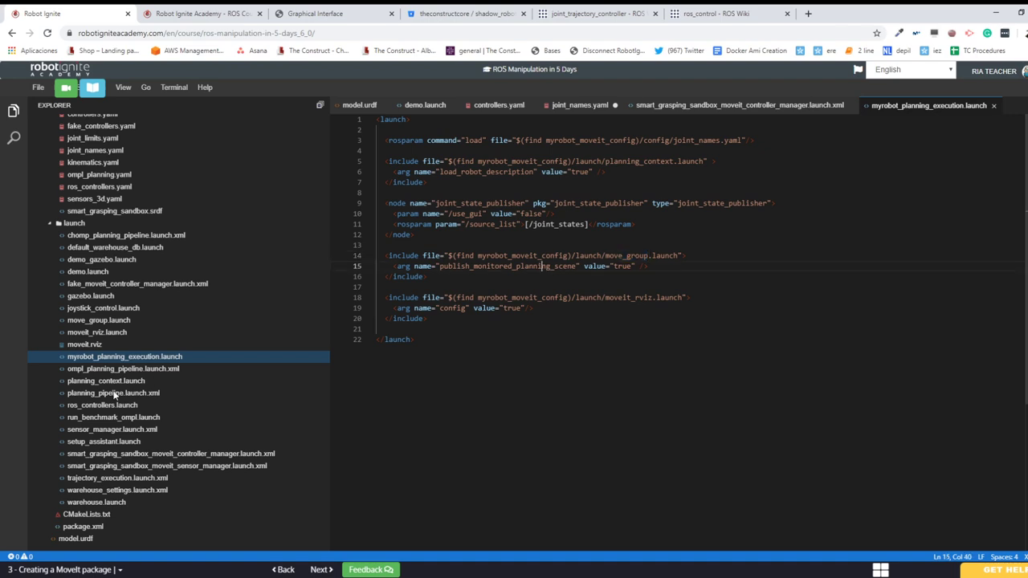
left_click(87, 323)
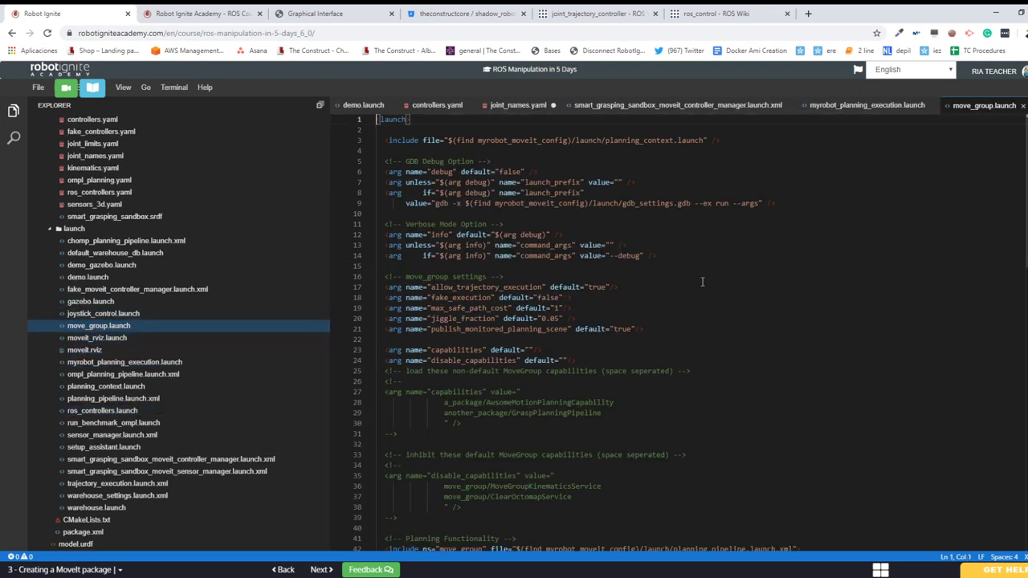
- Scroll through move_group.launch to review its settings, then close its editor tab
scroll(516, 295, "down", 4)
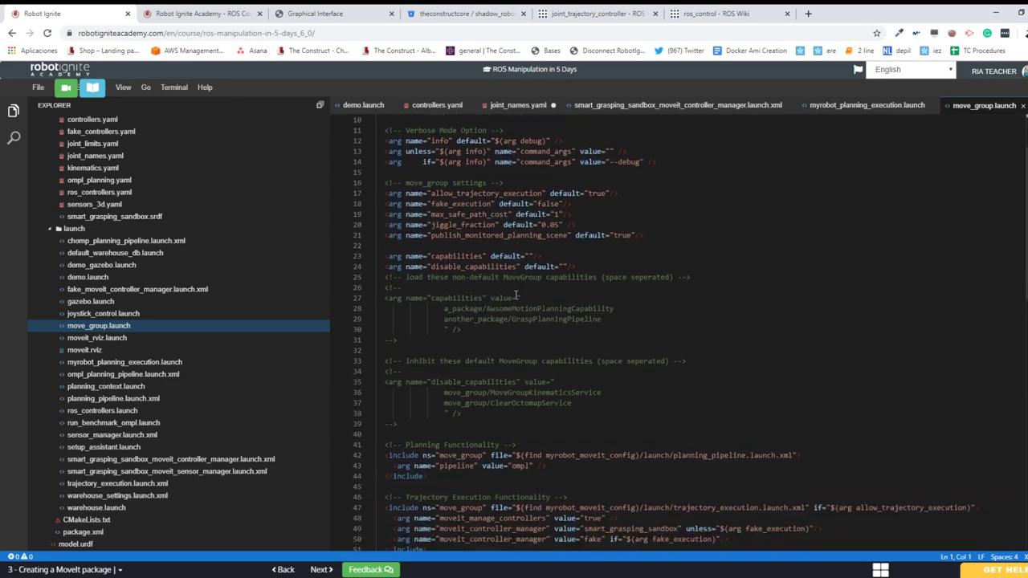
scroll(516, 295, "down", 10)
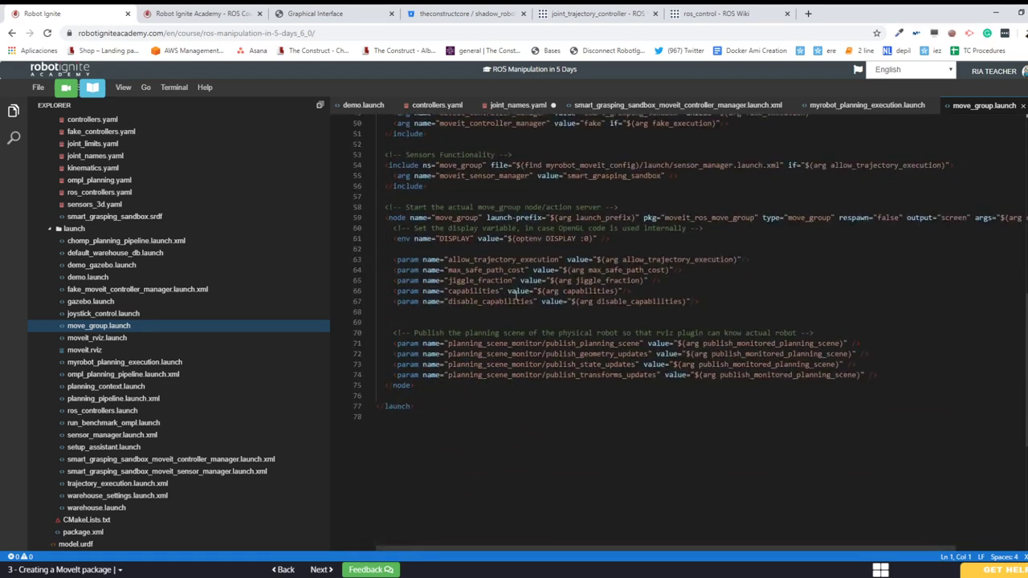
scroll(516, 296, "up", 14)
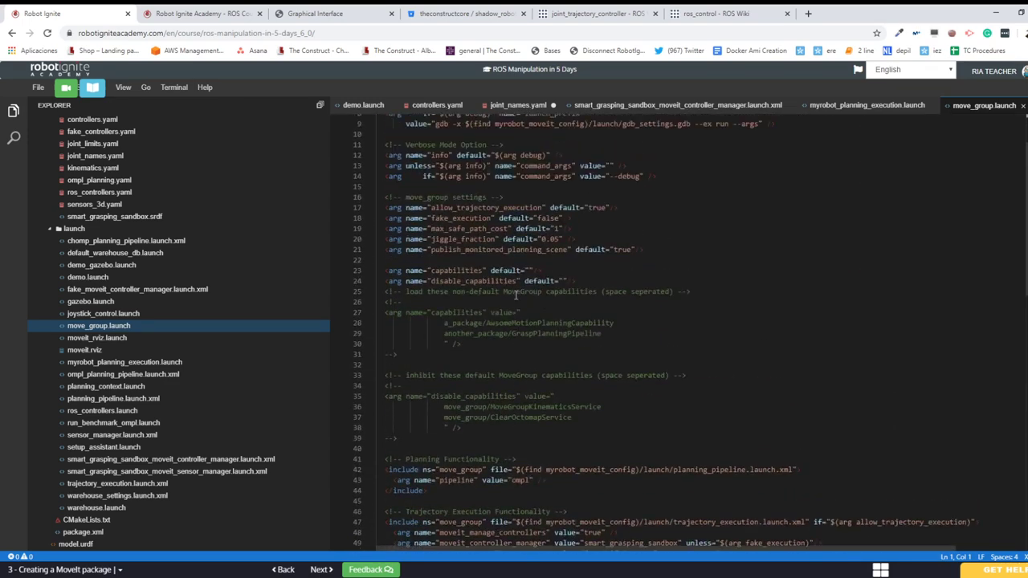
left_click(1023, 106)
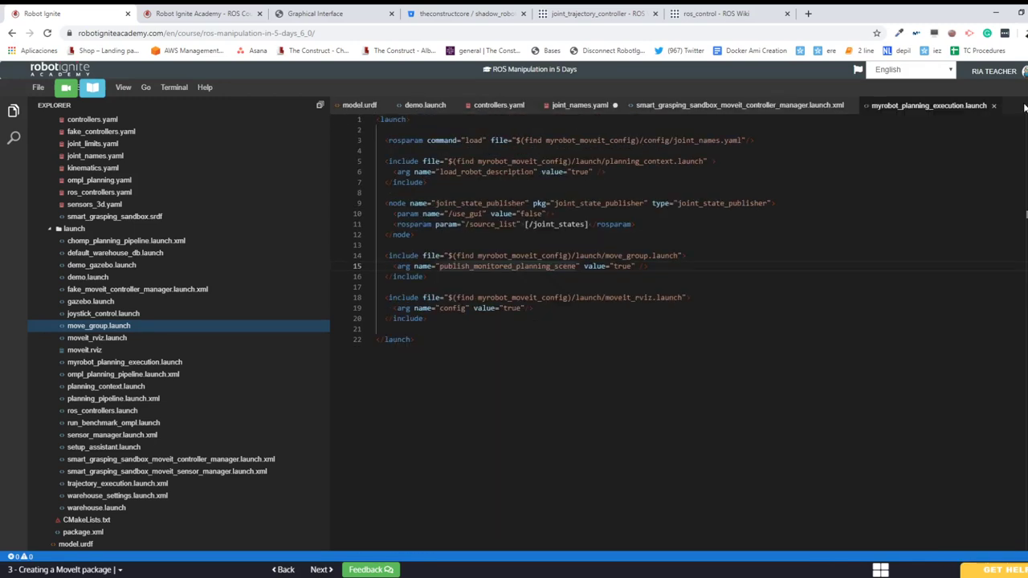
- Mark the move_group and moveit_rviz includes on lines 14 and 18 of the launch file
double_click(619, 257)
left_click(618, 257)
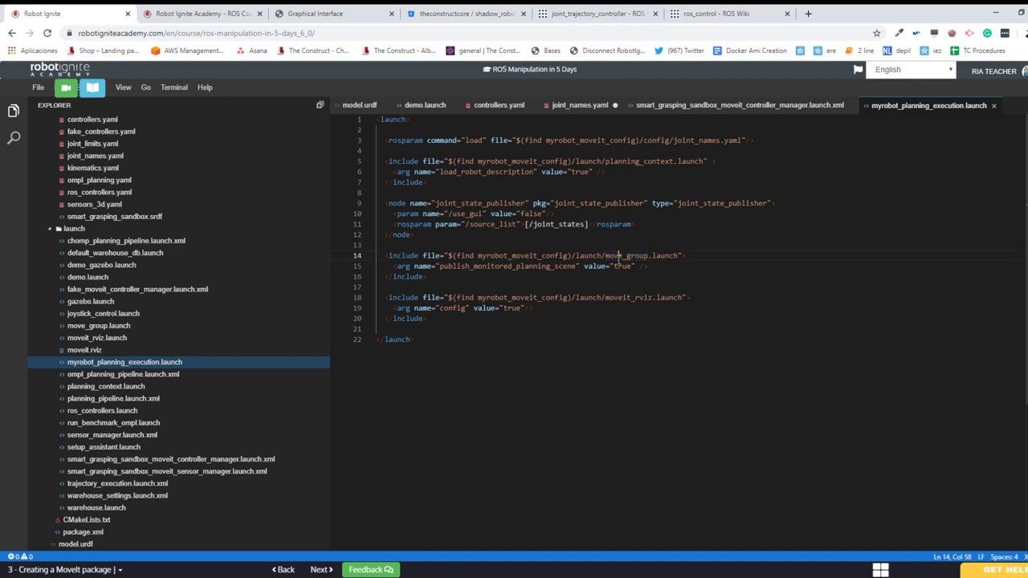
double_click(618, 257)
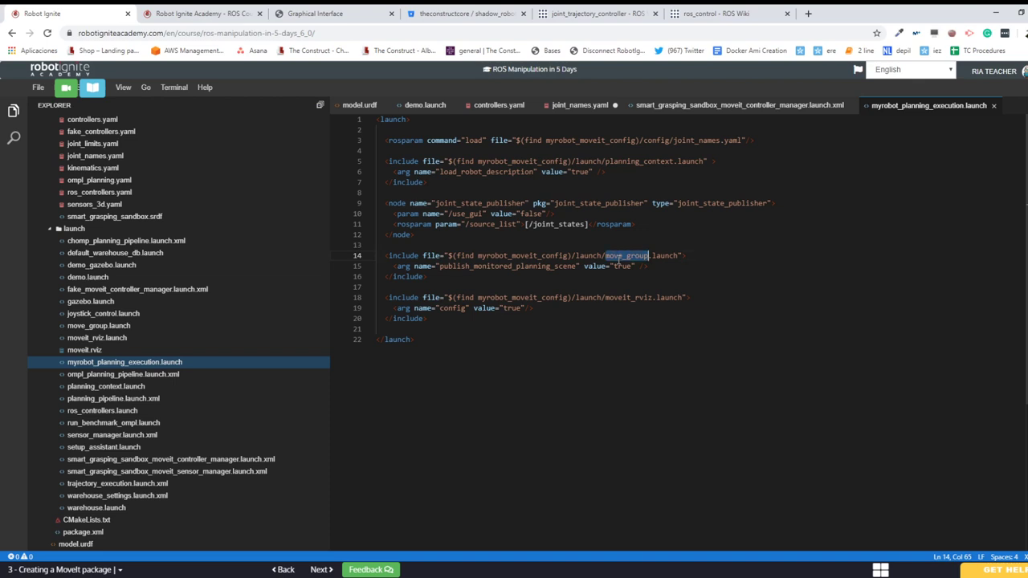
double_click(618, 297)
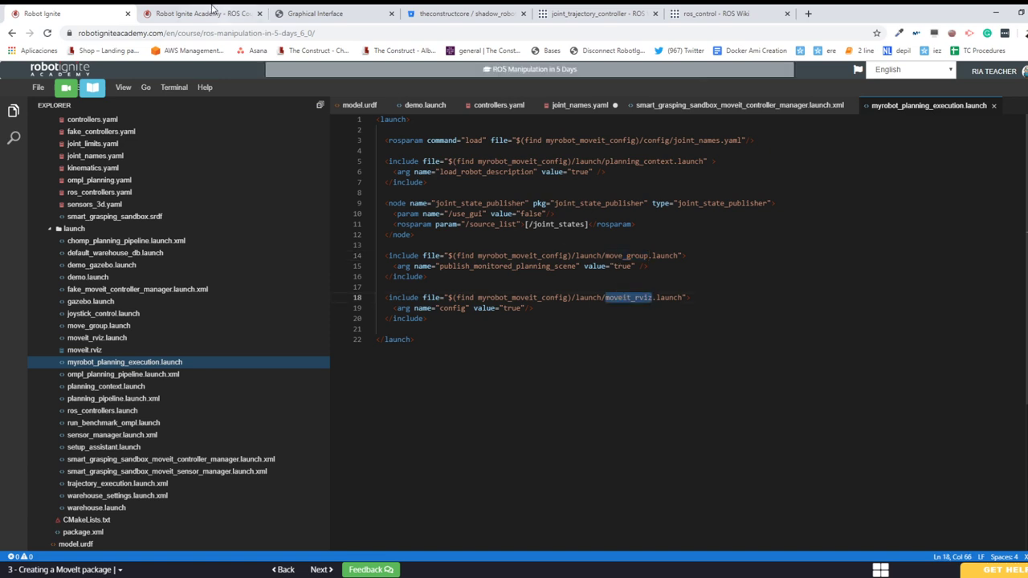
- Drag the Graphical Interface browser tab next to the IDE tab, then return to the editor
left_click(207, 14)
left_click(80, 14)
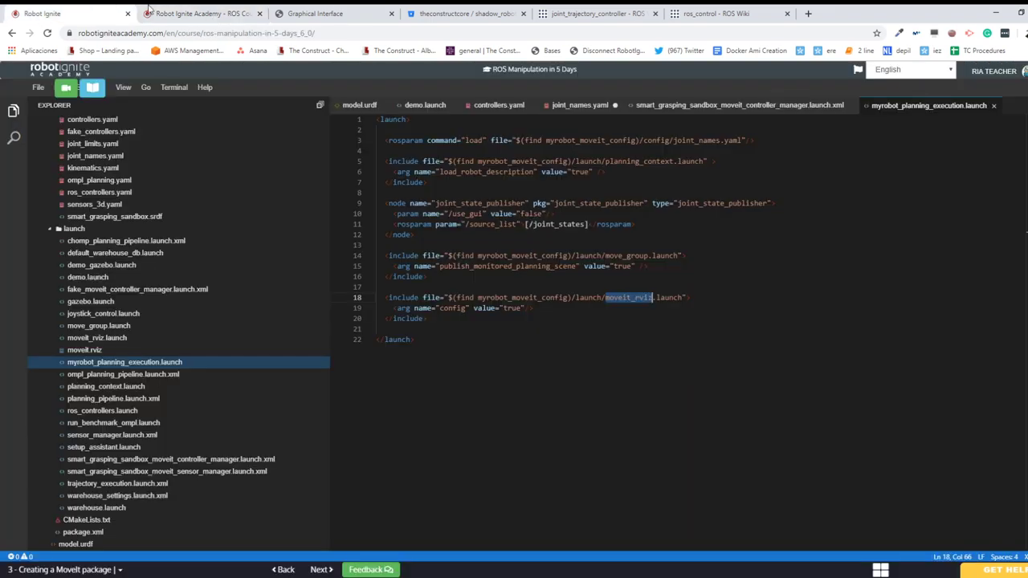
left_click_drag(347, 13, 214, 11)
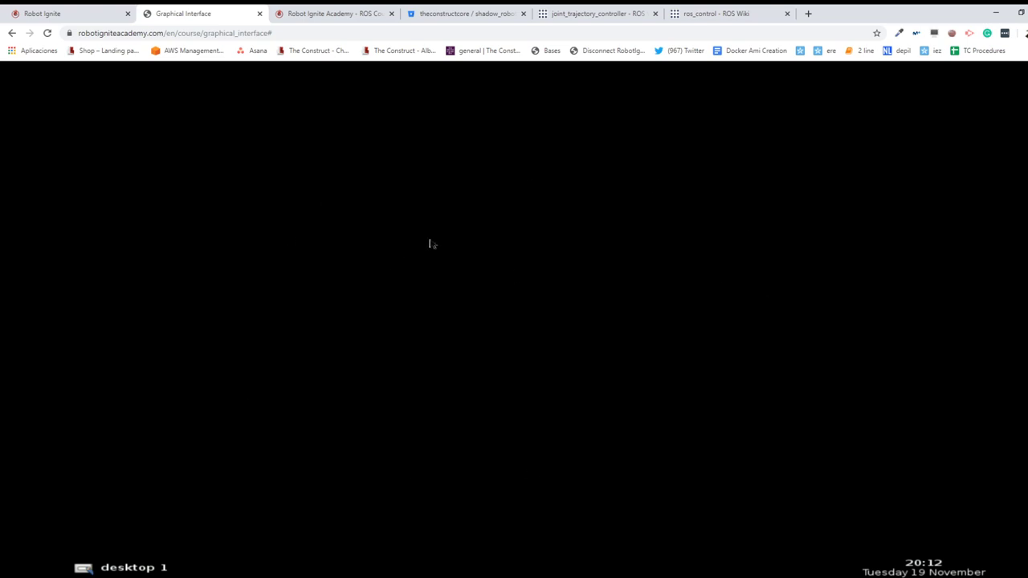
left_click(58, 11)
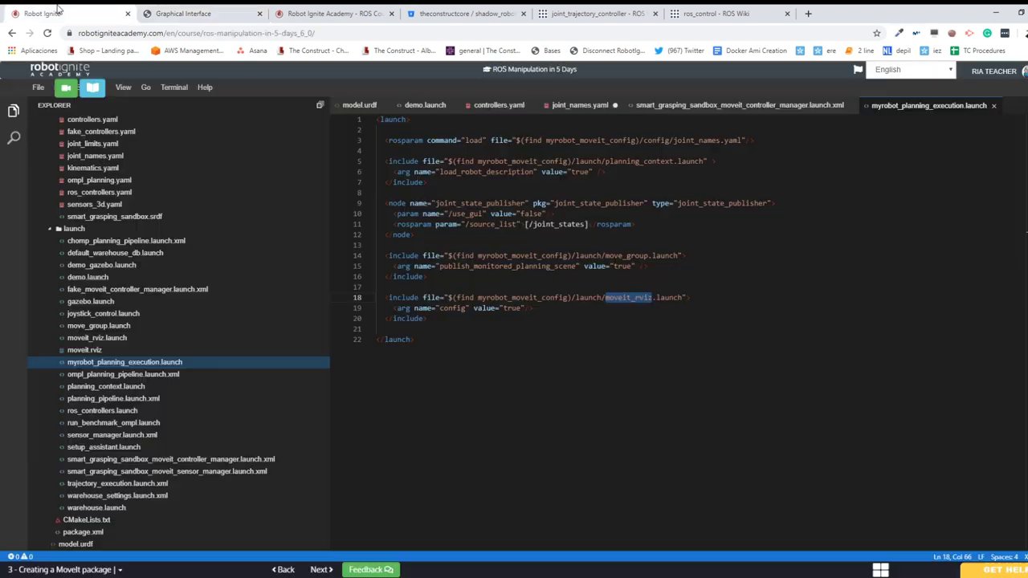
double_click(615, 297)
- Recall the roslaunch myrobot_moveit_config demo.launch command from the terminal's shell history
left_click(604, 328)
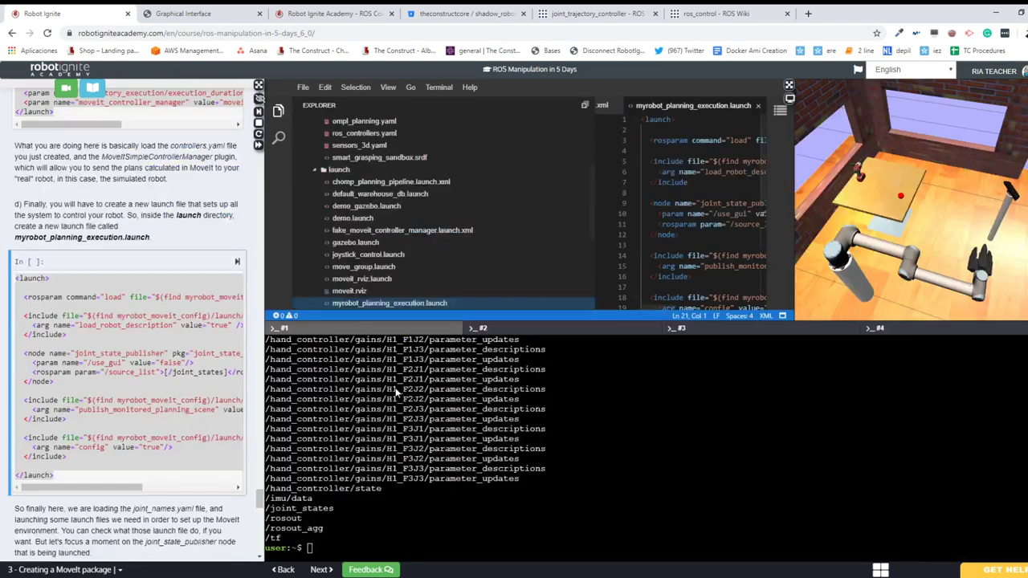
key("Return")
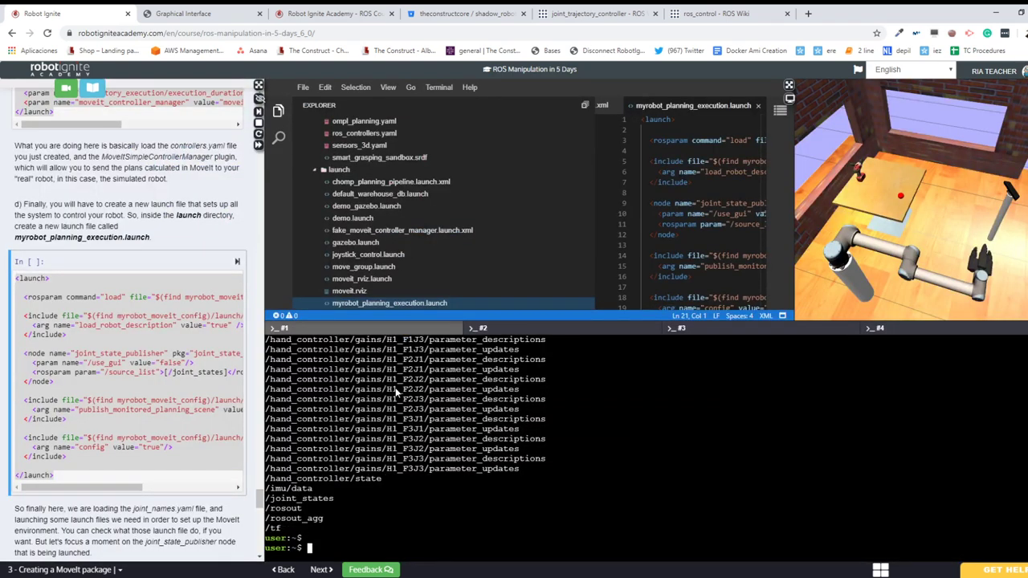
type("rostopic list")
key("Up")
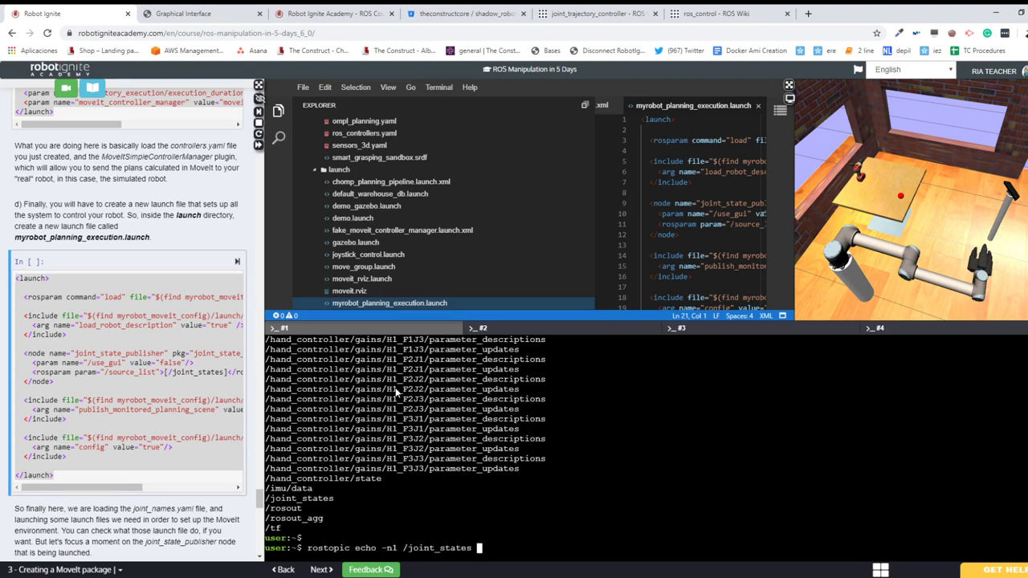
key("Up")
key("Up")
key("Up")
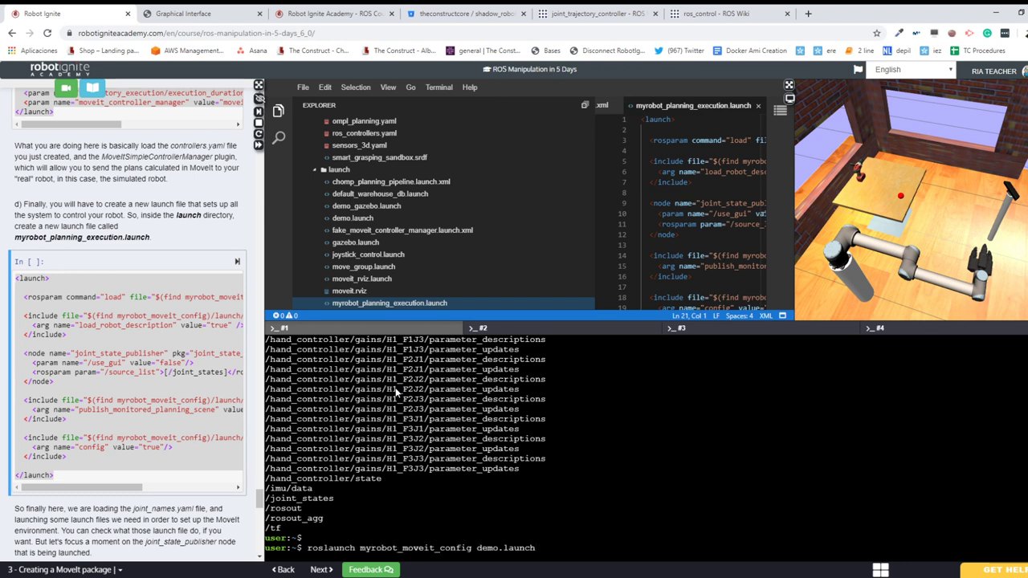
key("Up")
- Change the file to myrobot_planning_execution.launch, run it, and scroll through the startup output
key("BackSpace")
key("BackSpace")
key("BackSpace")
key("BackSpace")
key("BackSpace")
key("BackSpace")
key("BackSpace")
key("BackSpace")
key("BackSpace")
key("BackSpace")
key("BackSpace")
type("myro")
key("Tab")
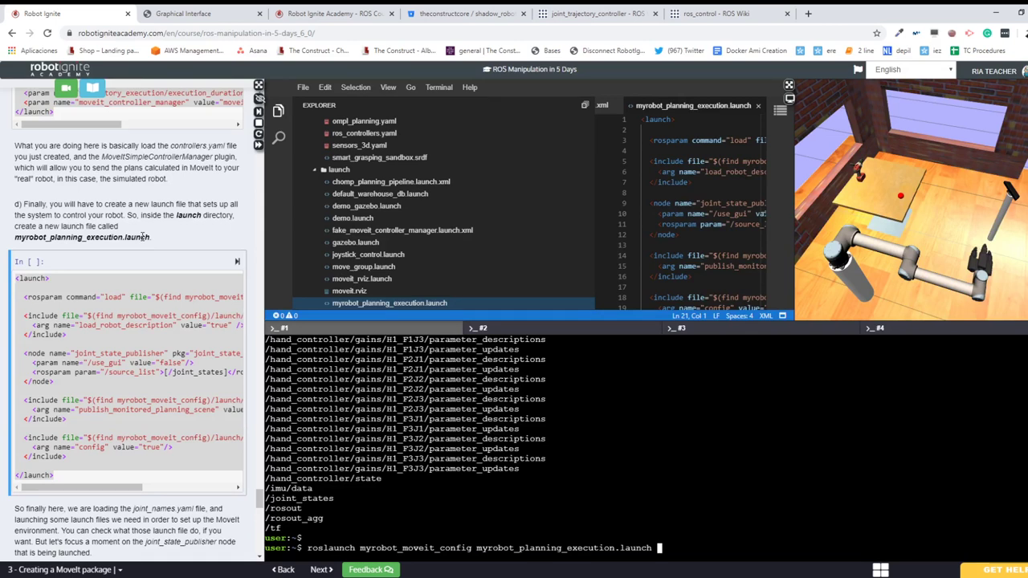
key("Return")
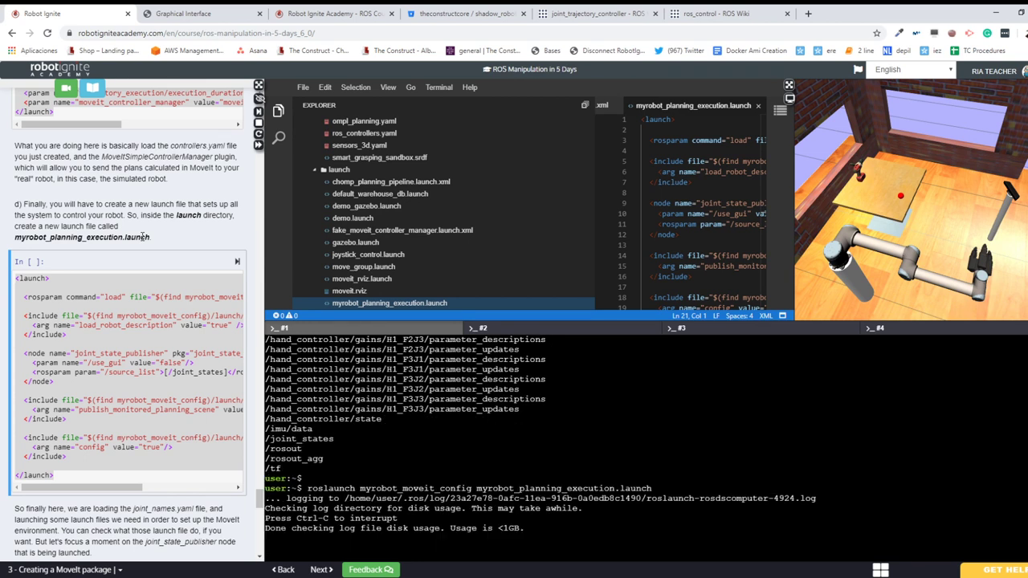
scroll(143, 237, "down", 2)
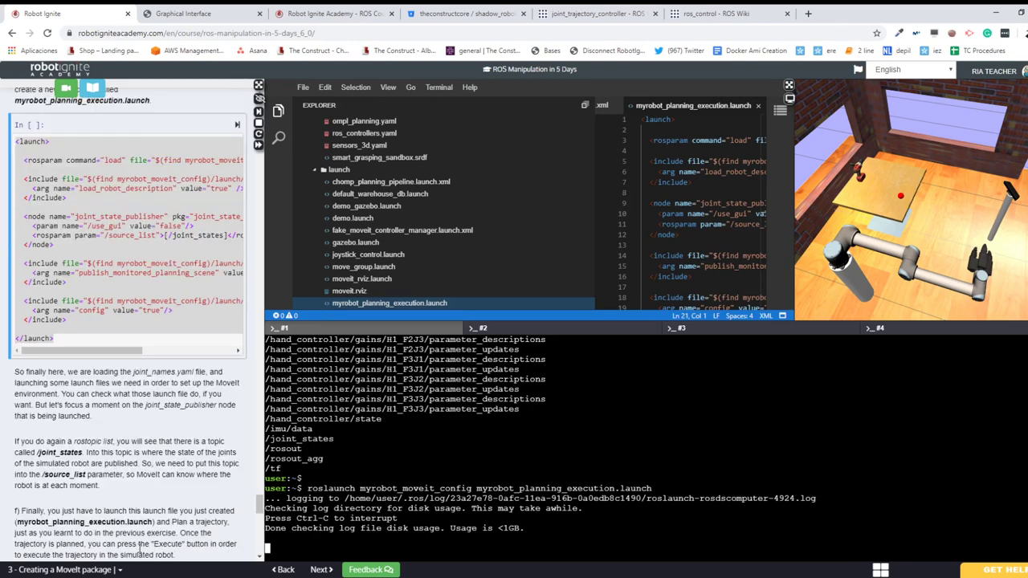
scroll(141, 549, "down", 1)
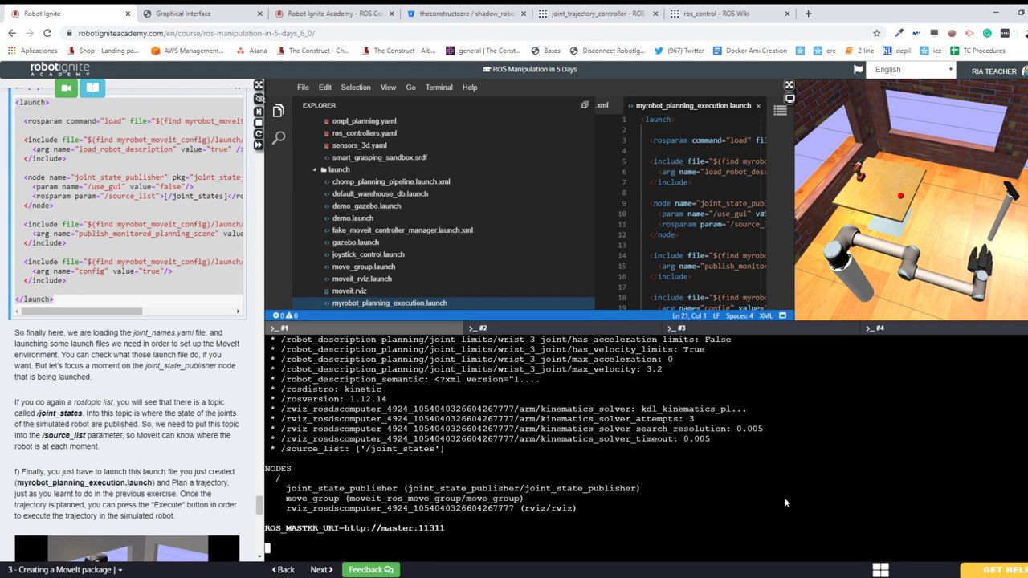
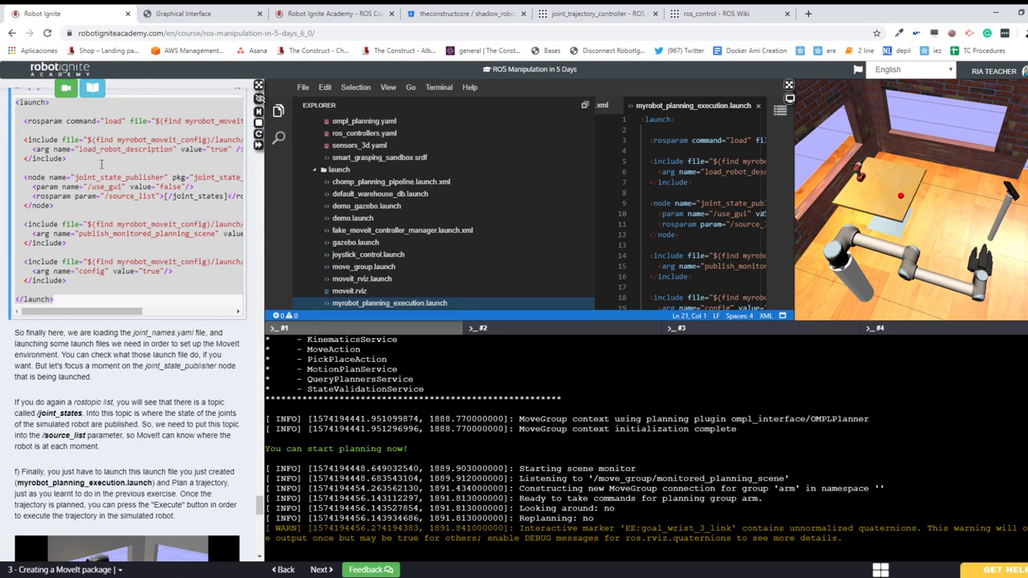
- Switch to the Graphical Interface tab showing RViz with the MoveIt MotionPlanning display
scroll(102, 160, "down", 1)
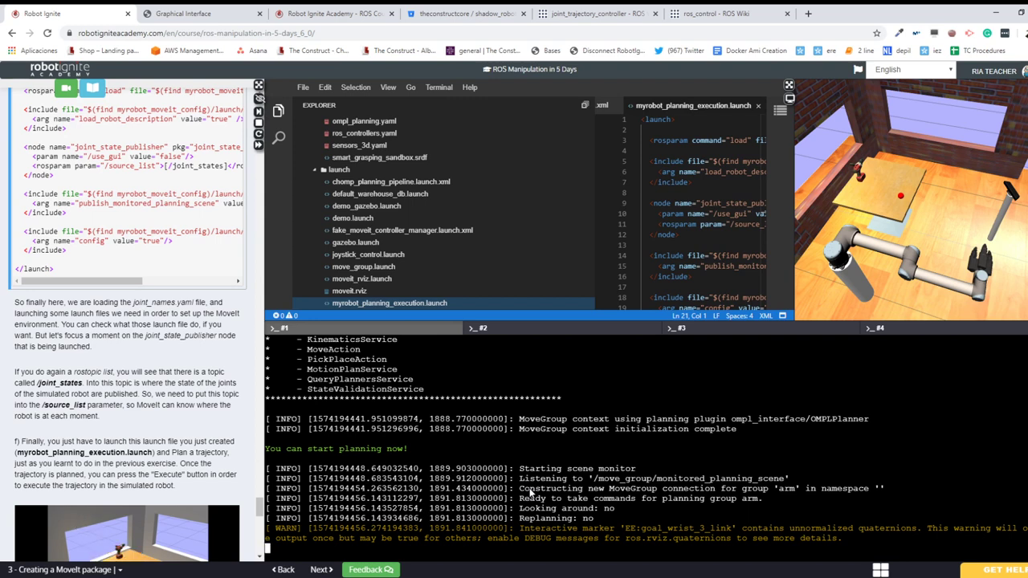
left_click(201, 13)
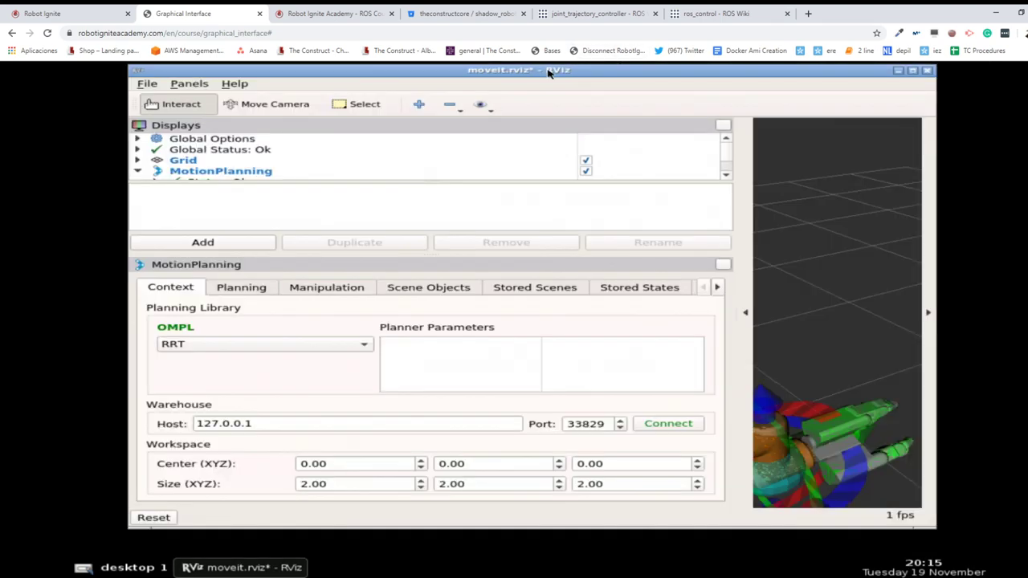
- Maximise RViz, zoom and pan onto the arm, and show the Planning tab options
double_click(549, 73)
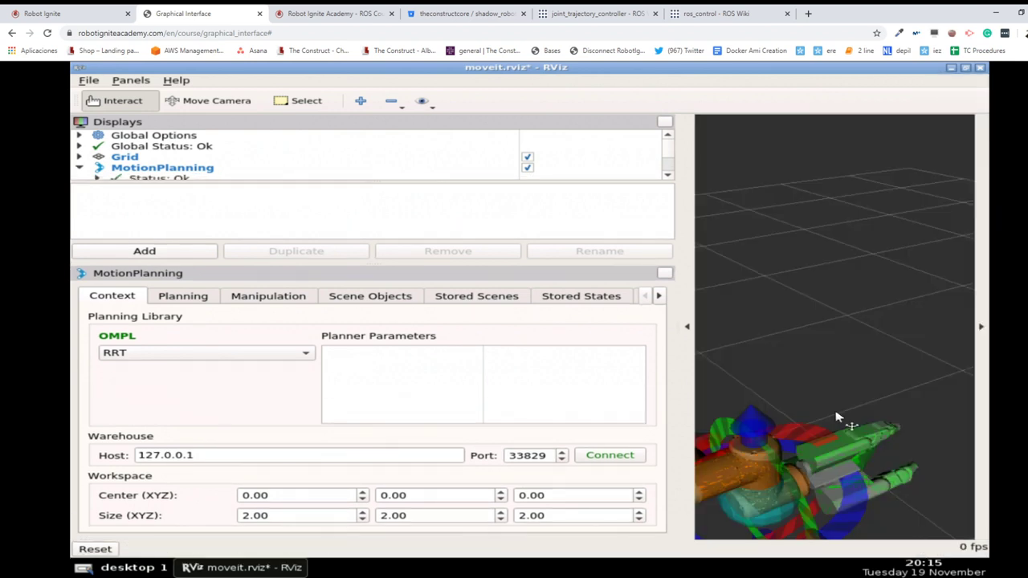
scroll(836, 418, "down", 2)
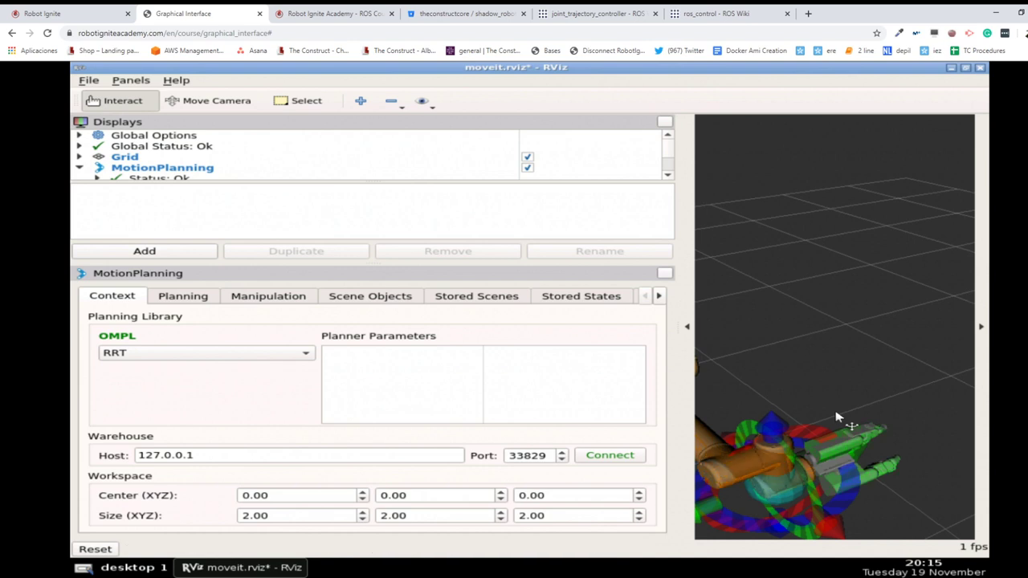
scroll(836, 418, "down", 2)
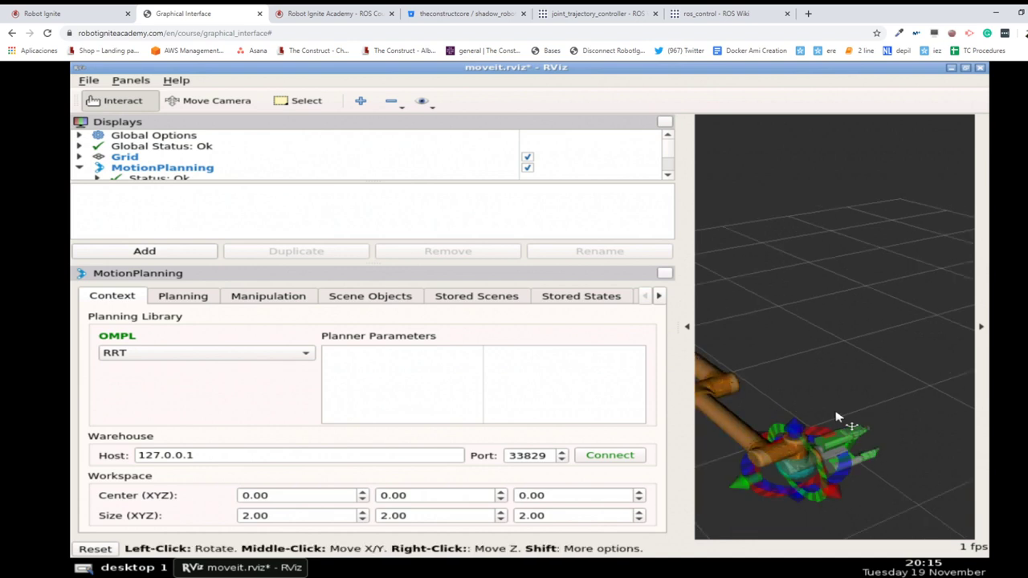
scroll(837, 418, "down", 2)
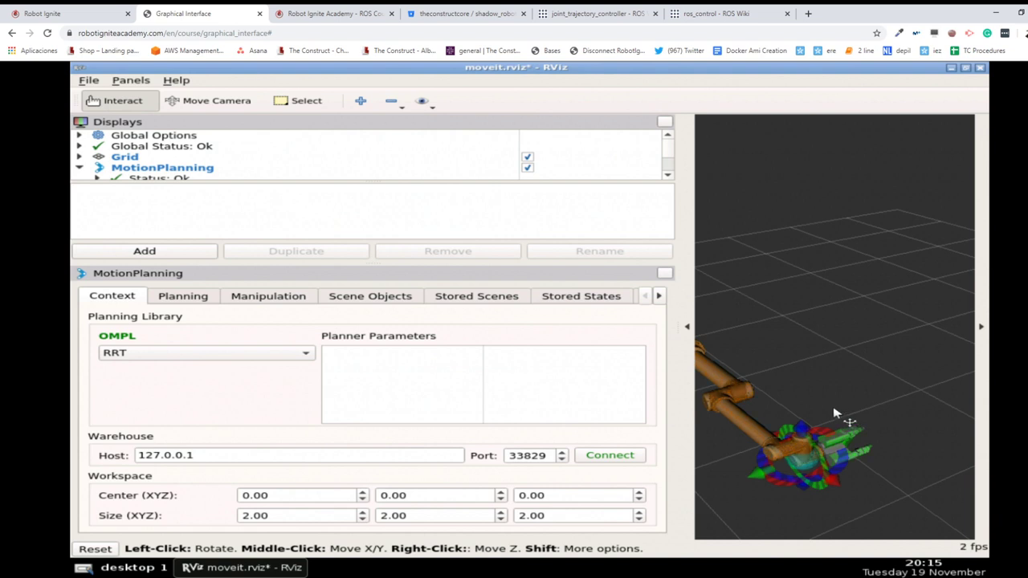
key("shift")
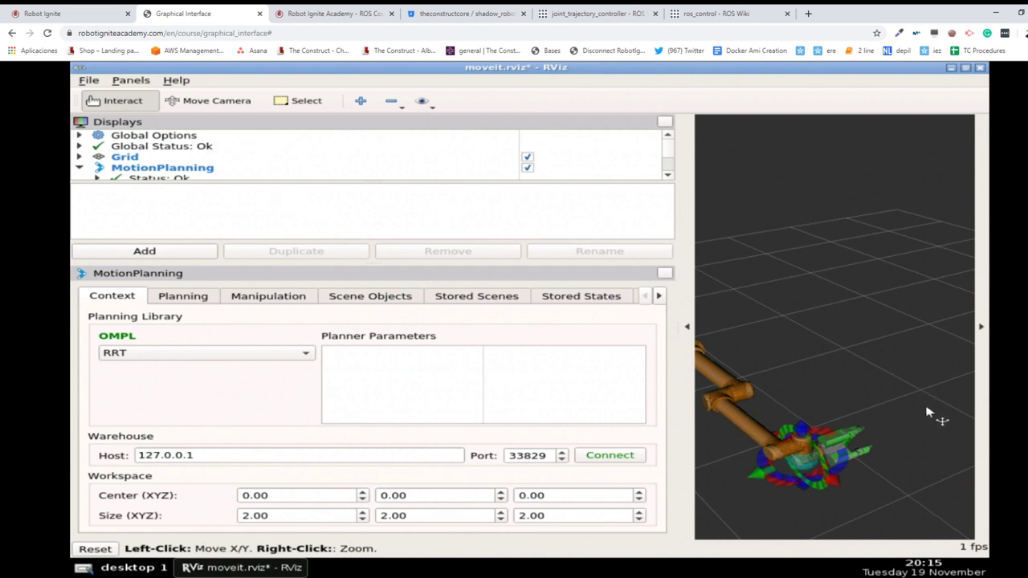
left_click_drag(927, 408, 954, 404, "shift")
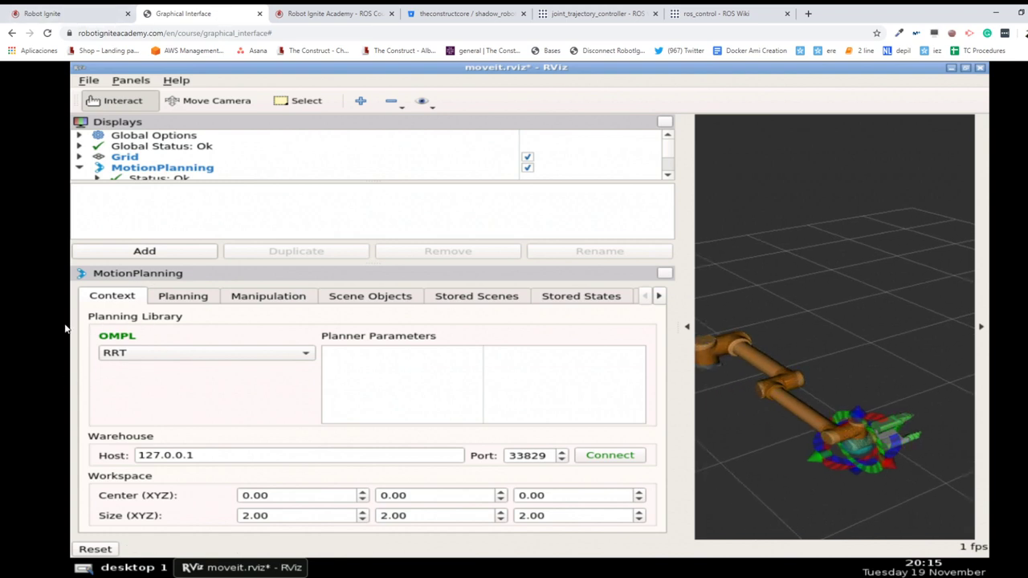
left_click(180, 296)
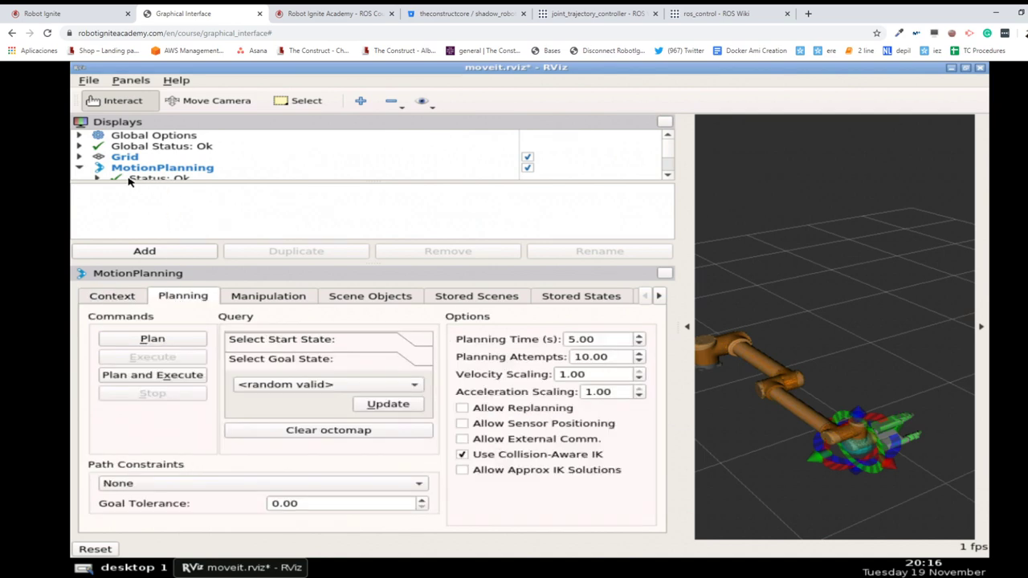
- Go back to the Robot Ignite course page with the editor, terminal and Gazebo
left_click(49, 14)
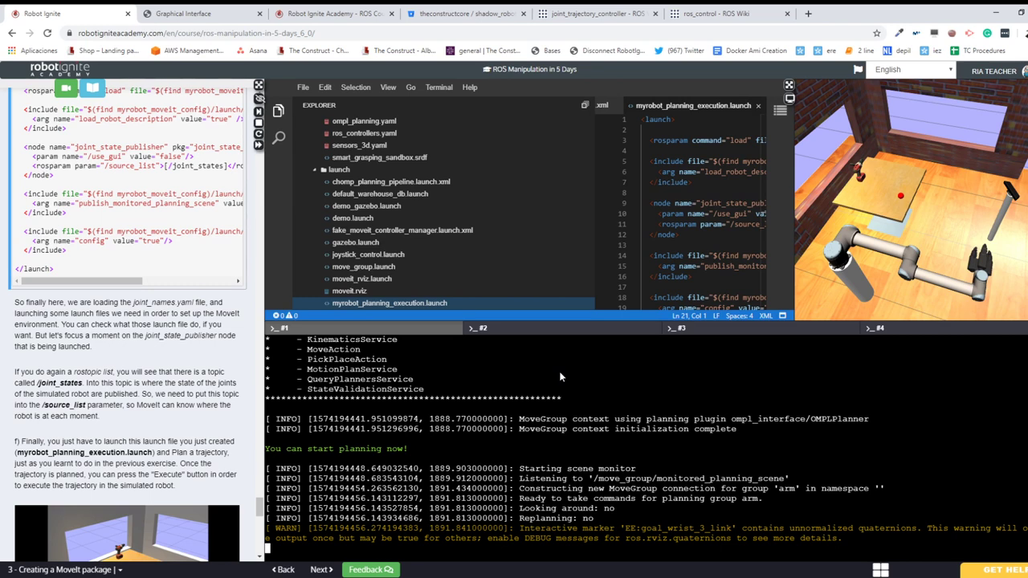
- Confirm the start state is <current>, orbit around the robot in Gazebo, and return to RViz
key("ctrl+Tab")
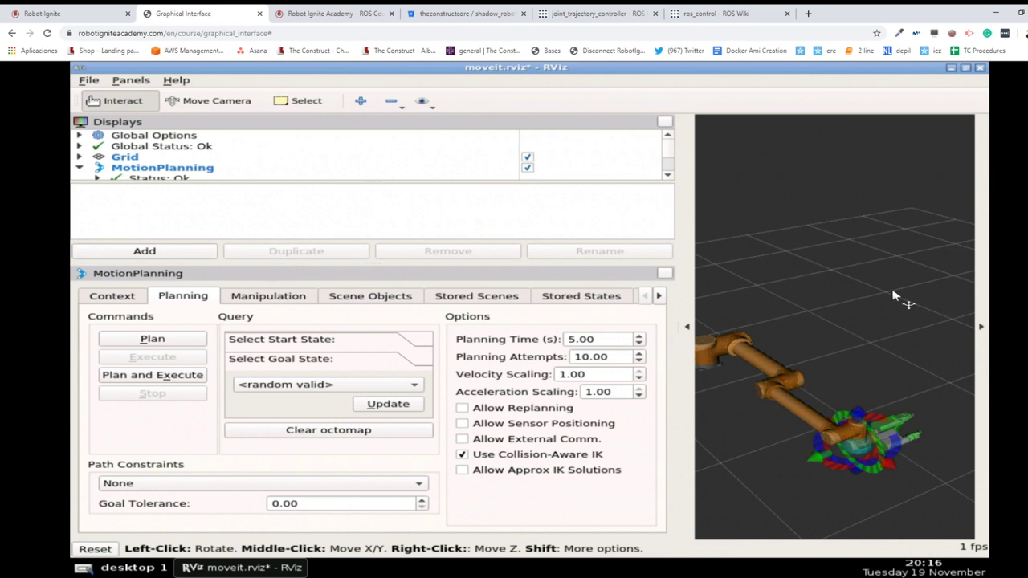
left_click(291, 341)
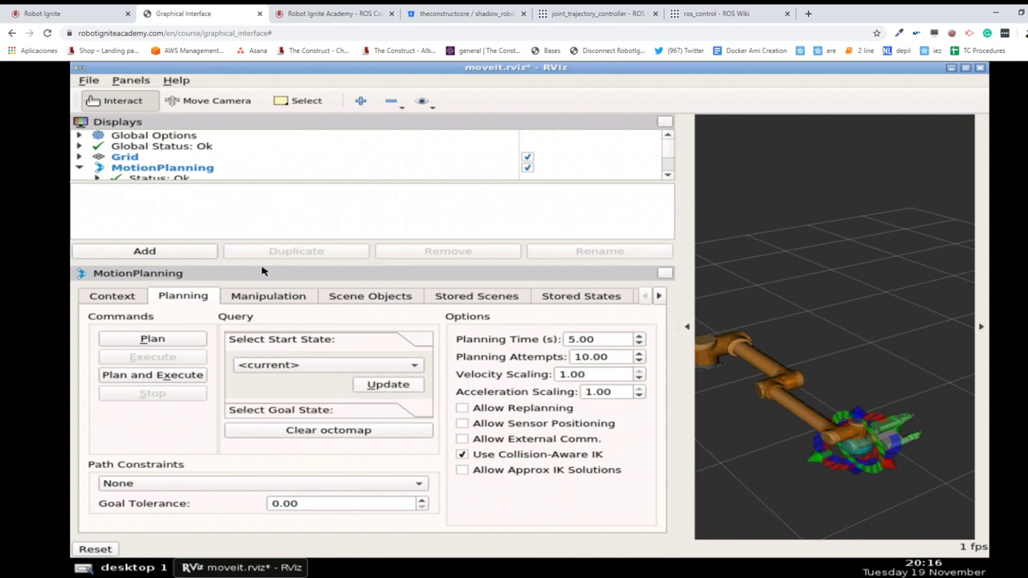
left_click(36, 13)
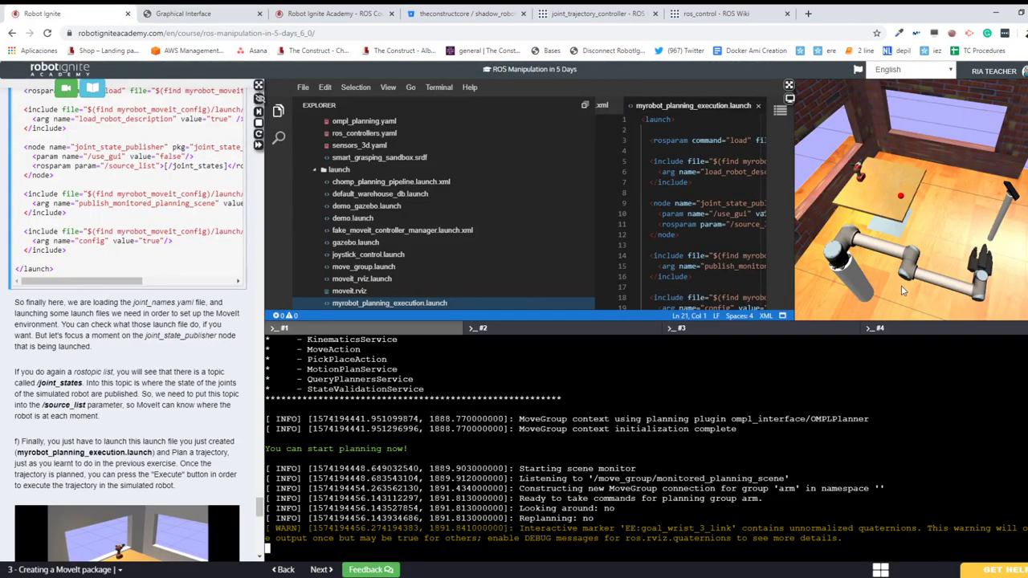
middle_click_drag(901, 293, 883, 278)
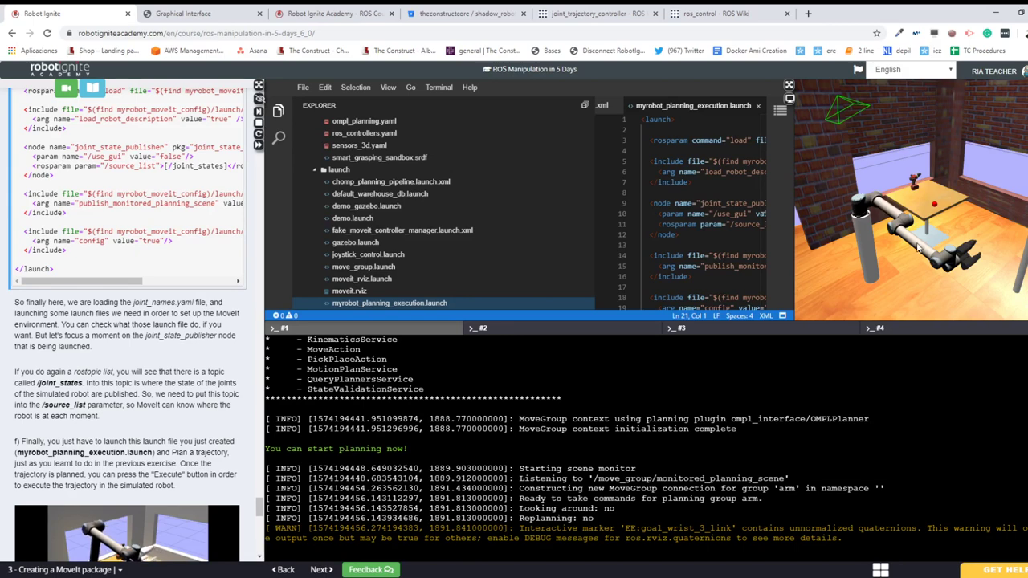
left_click(183, 14)
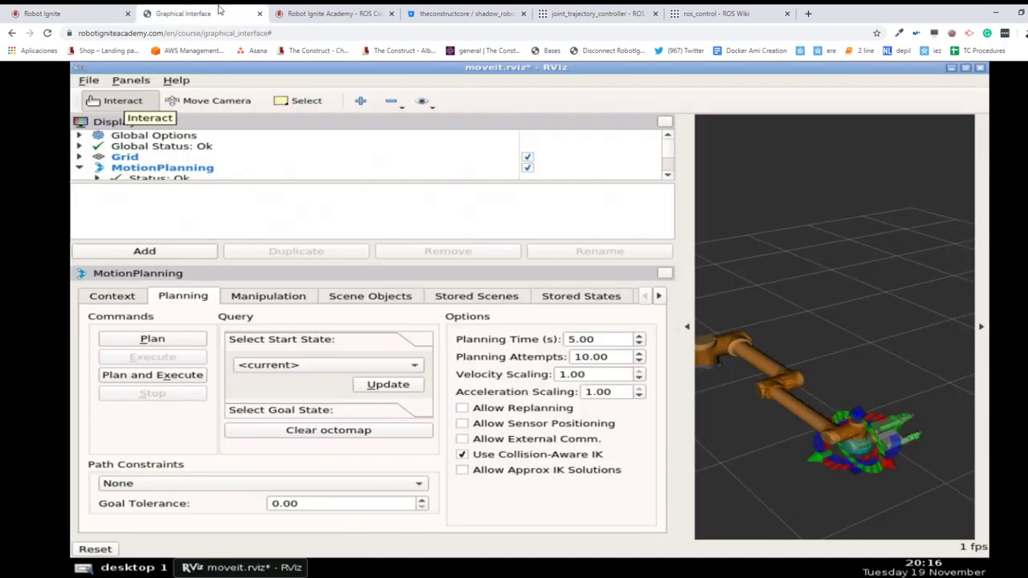
- Set the goal state to the stored 'start' pose, update it, and plan a trajectory there
left_click(308, 411)
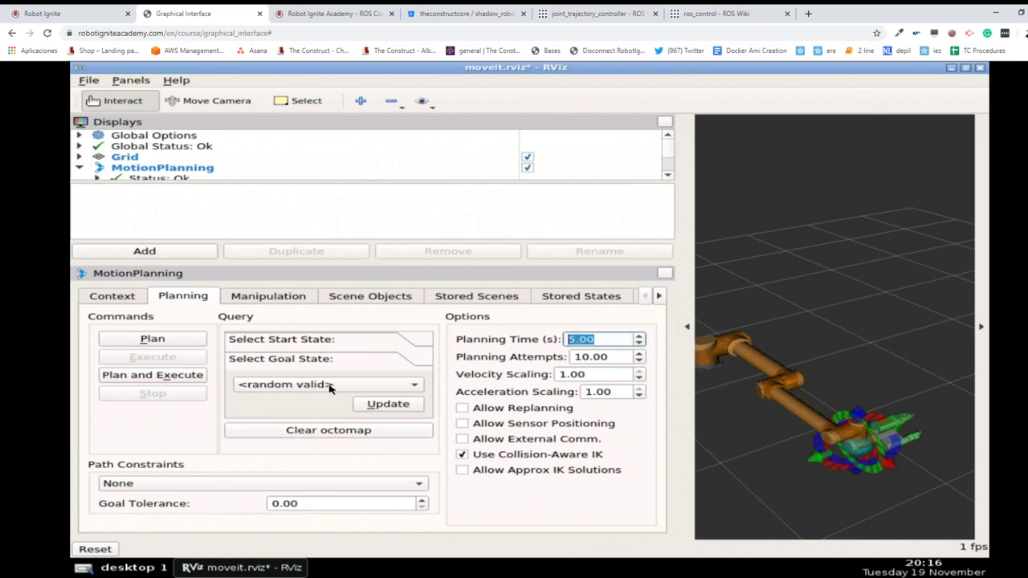
left_click(329, 386)
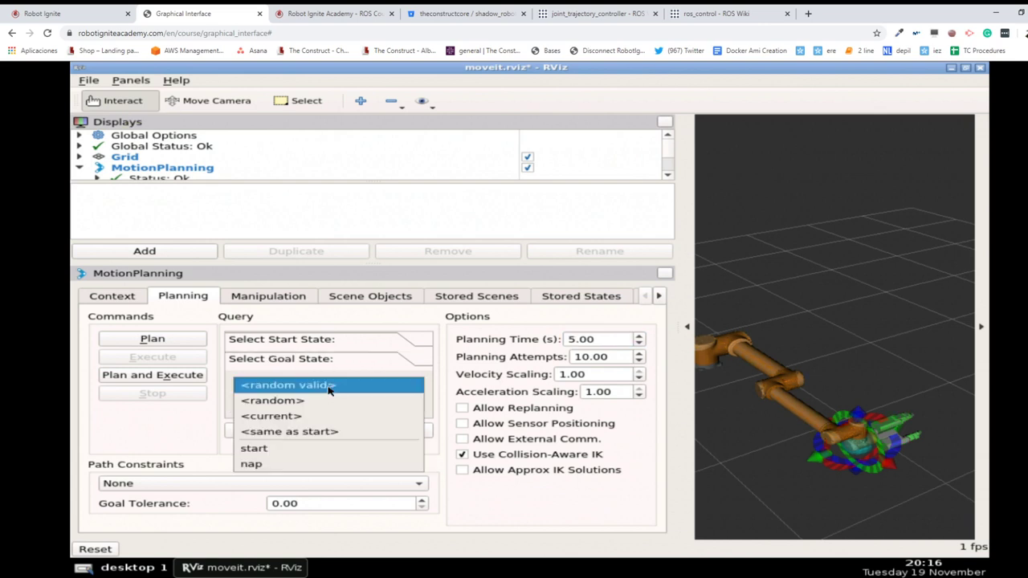
left_click(287, 450)
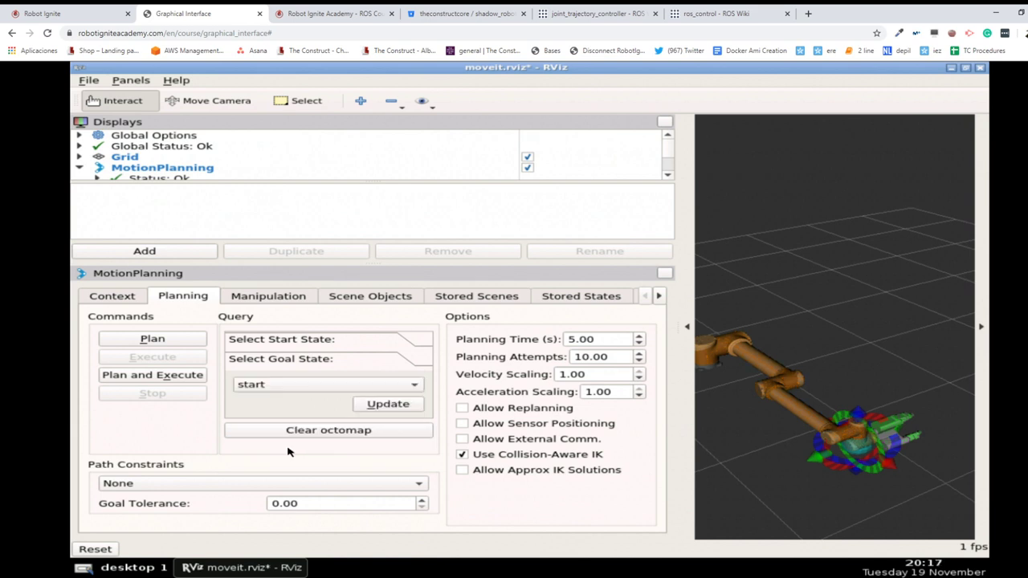
left_click(372, 407)
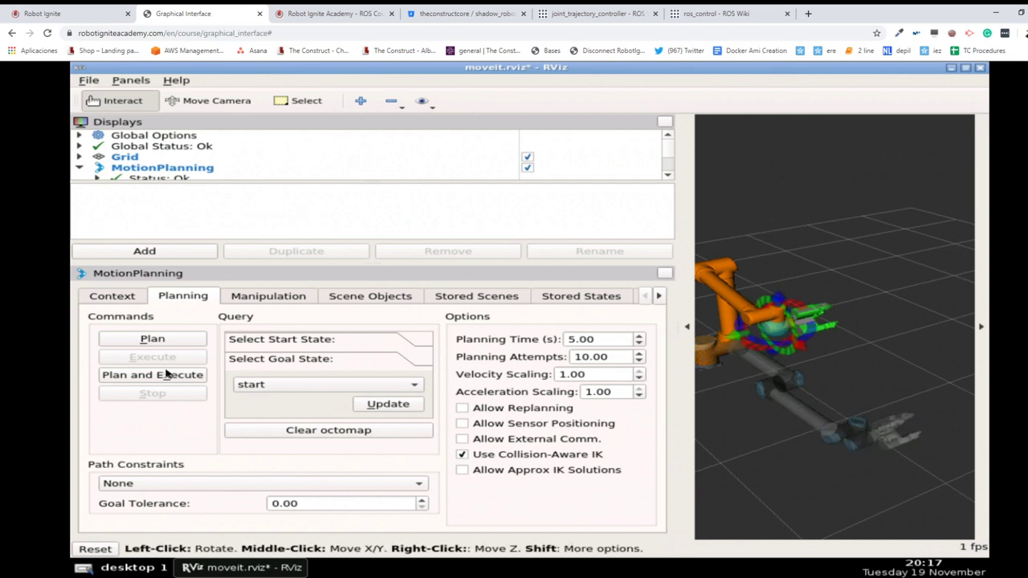
left_click(153, 339)
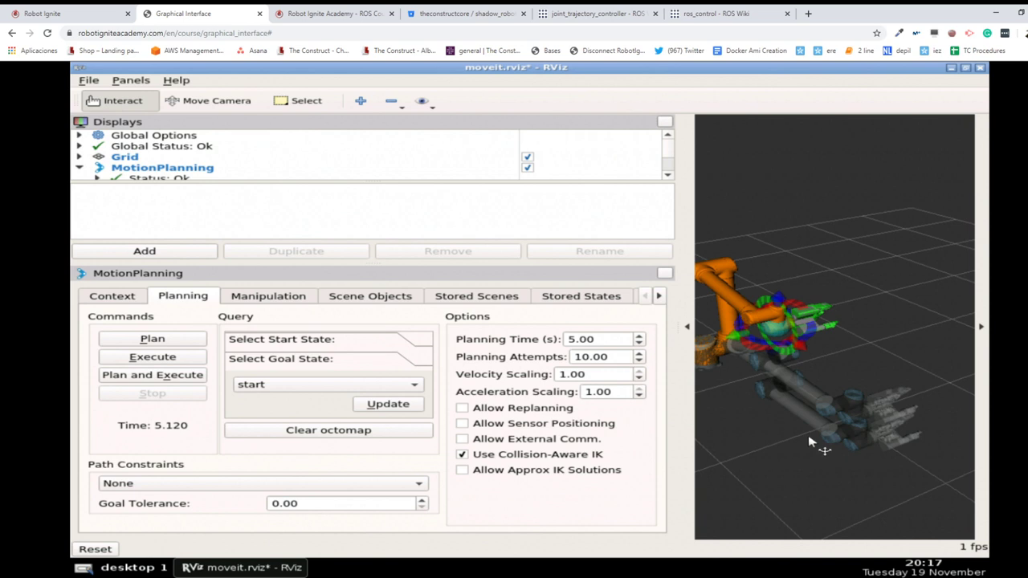
- Recentre the view, execute the planned 'start' trajectory, and watch it on the course page
mouse_move(848, 438)
left_mouse_down("shift")
mouse_move(857, 436)
mouse_move(833, 432)
left_mouse_up("shift")
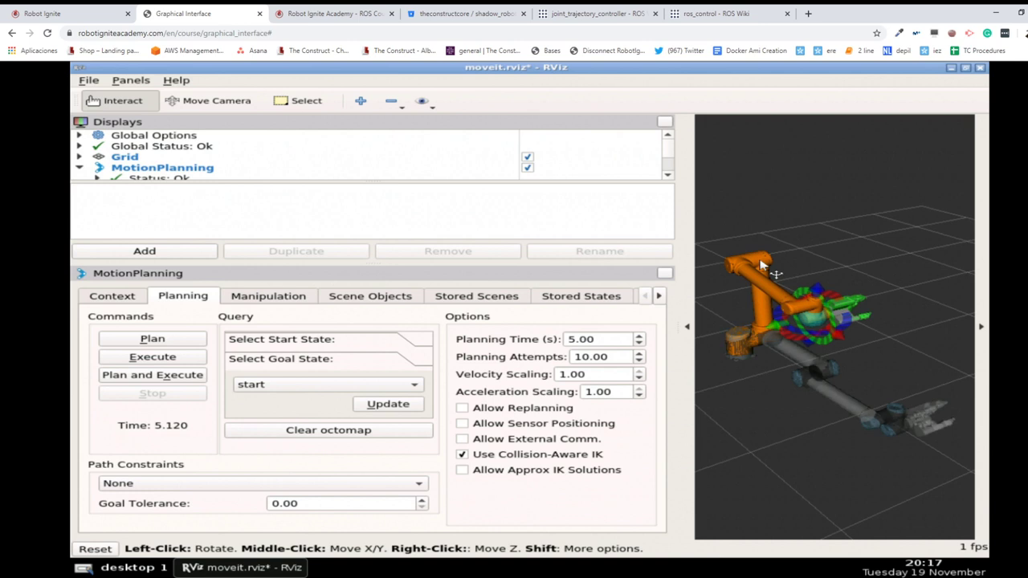
left_click(153, 358)
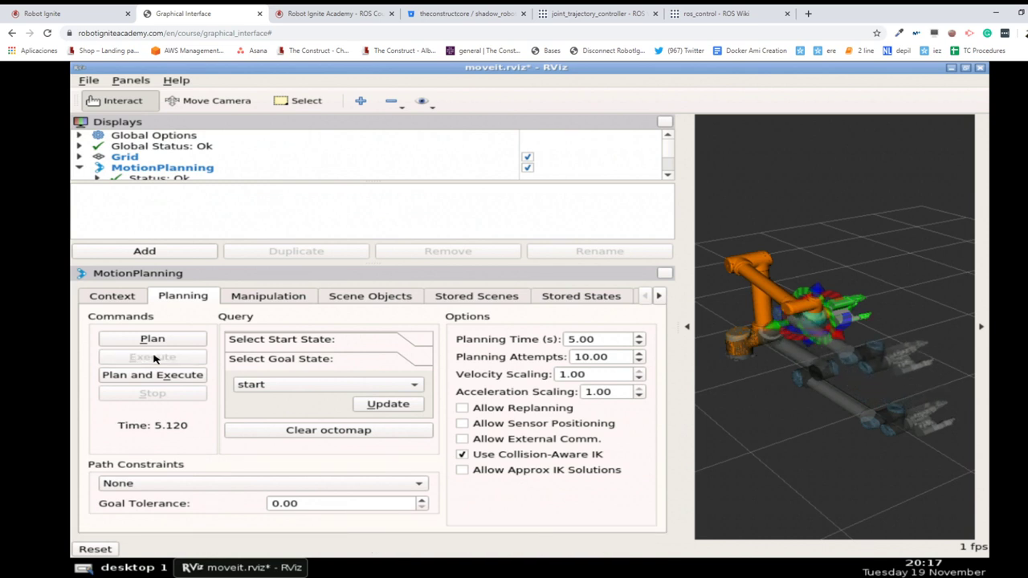
left_click(84, 11)
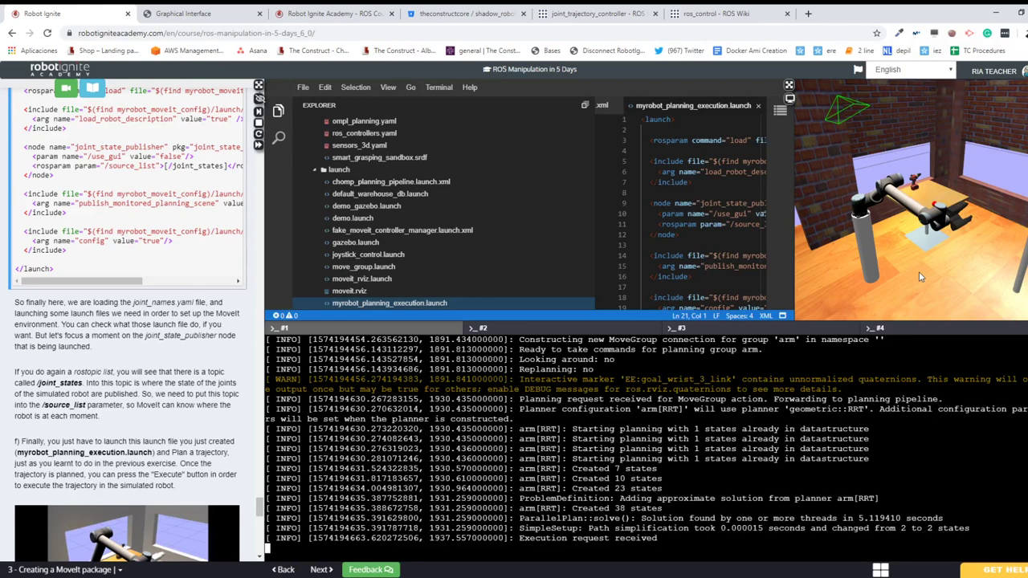
- Orbit Gazebo to watch the arm reach the start pose, then maximise the code editor
middle_click_drag(921, 277, 957, 279)
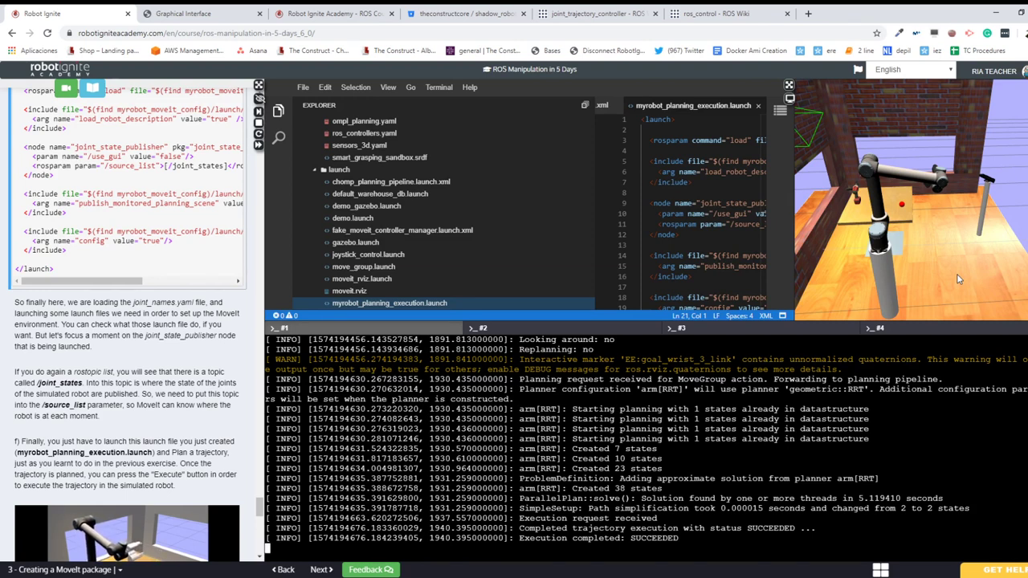
middle_click_drag(957, 279, 925, 282)
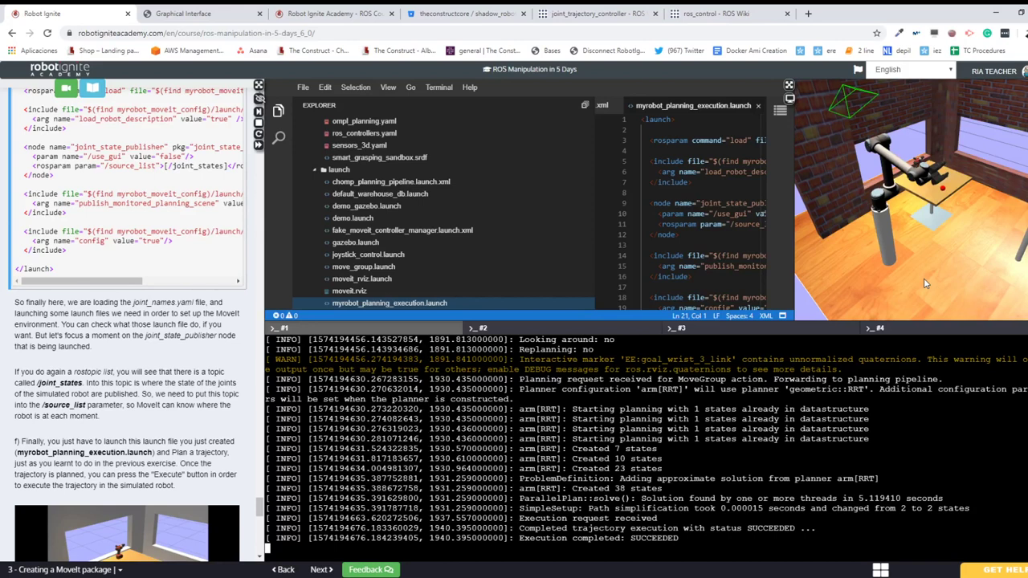
left_click(789, 84)
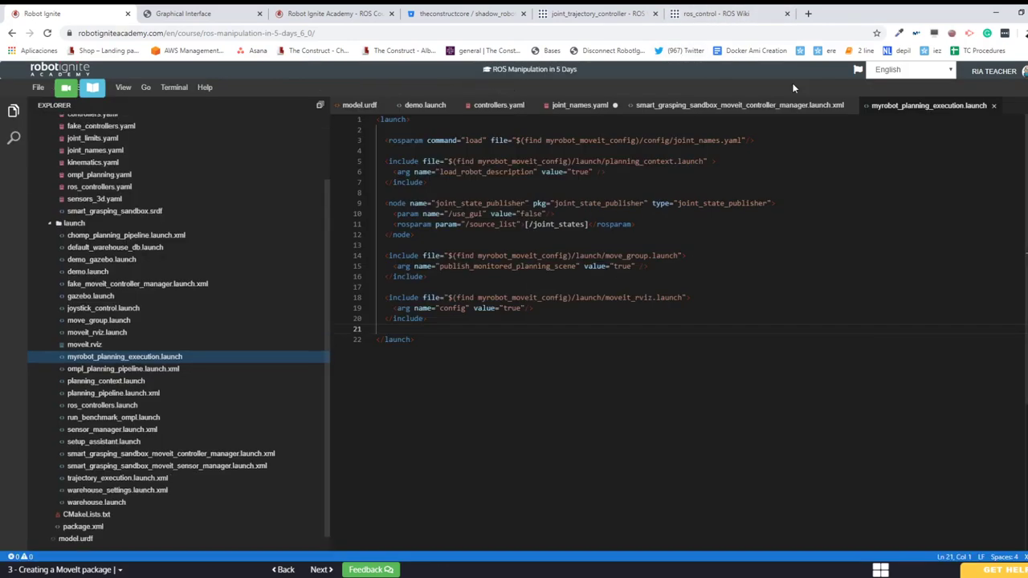
- Open controllers.yaml to review the H1_F3J2 joint, then return to RViz motion planning
left_click(494, 105)
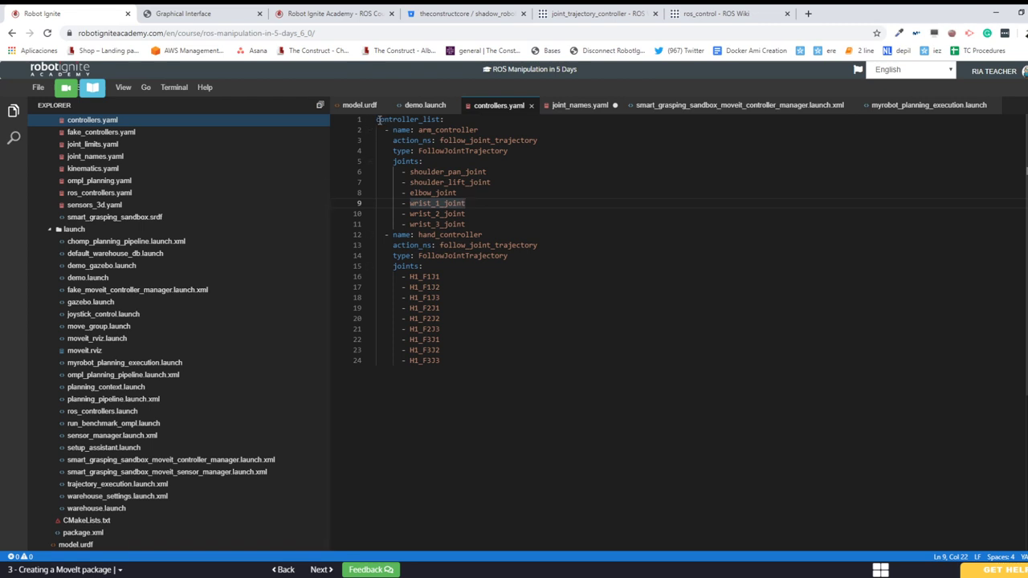
double_click(477, 350)
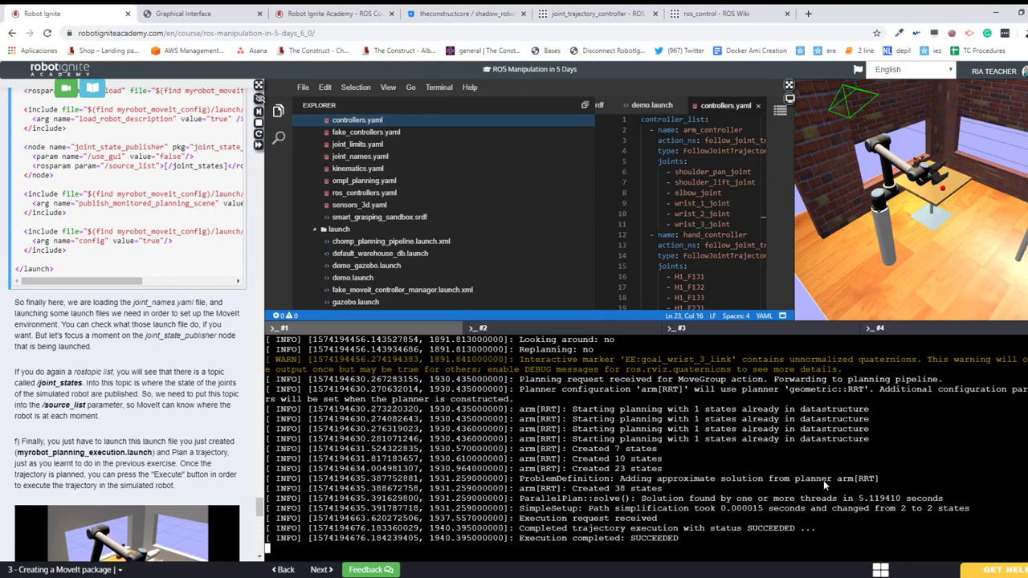
scroll(911, 283, "up", 5)
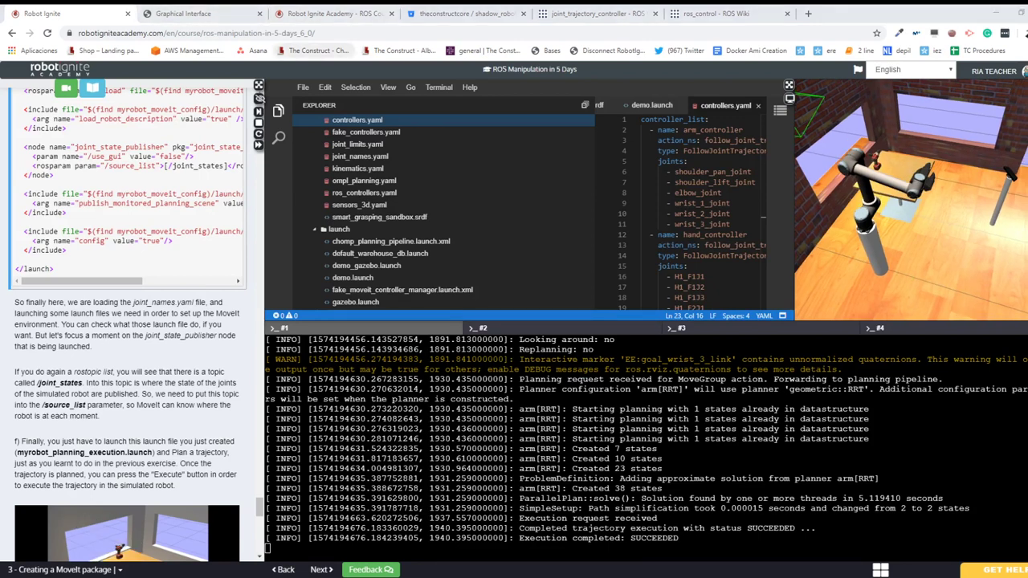
left_click(189, 11)
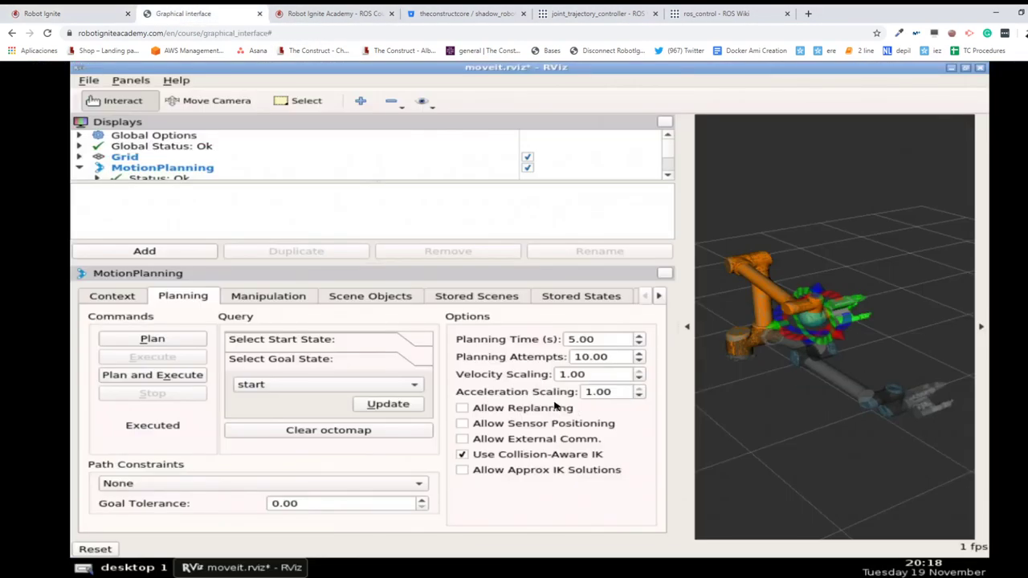
- Set the goal to the stored 'nap' pose, plan and execute it, then view the course terminal
left_click(283, 341)
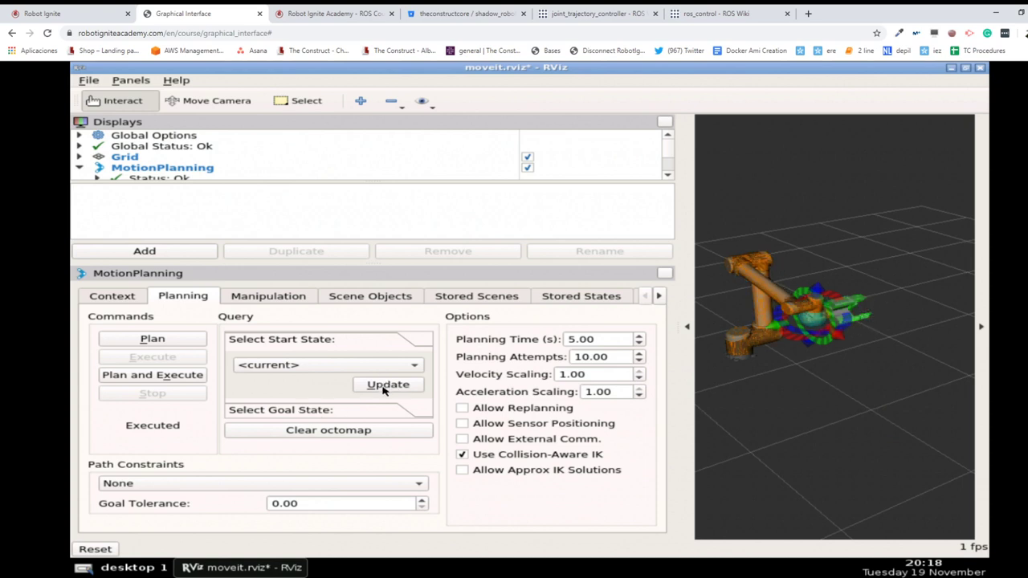
left_click(313, 410)
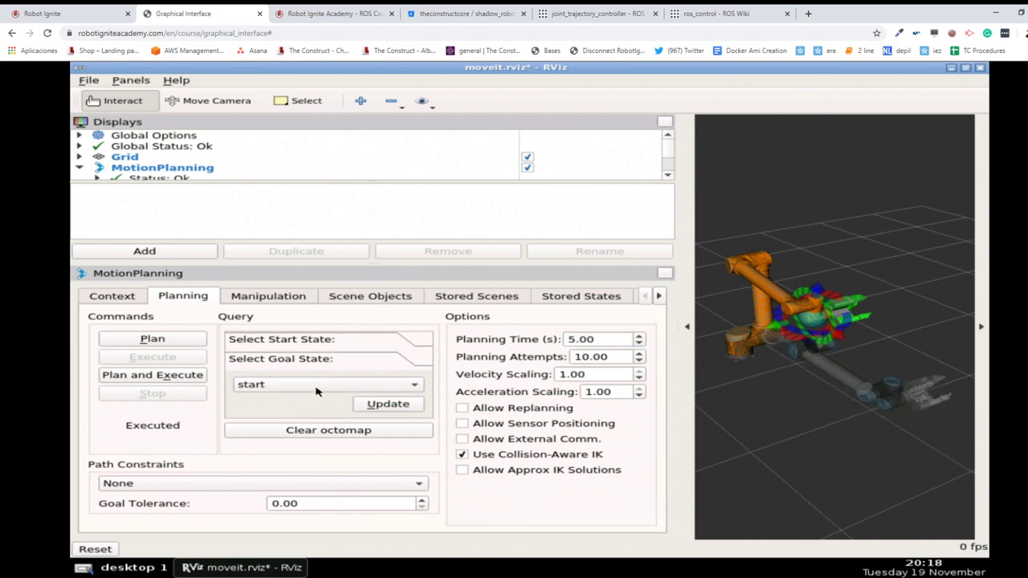
left_click(316, 386)
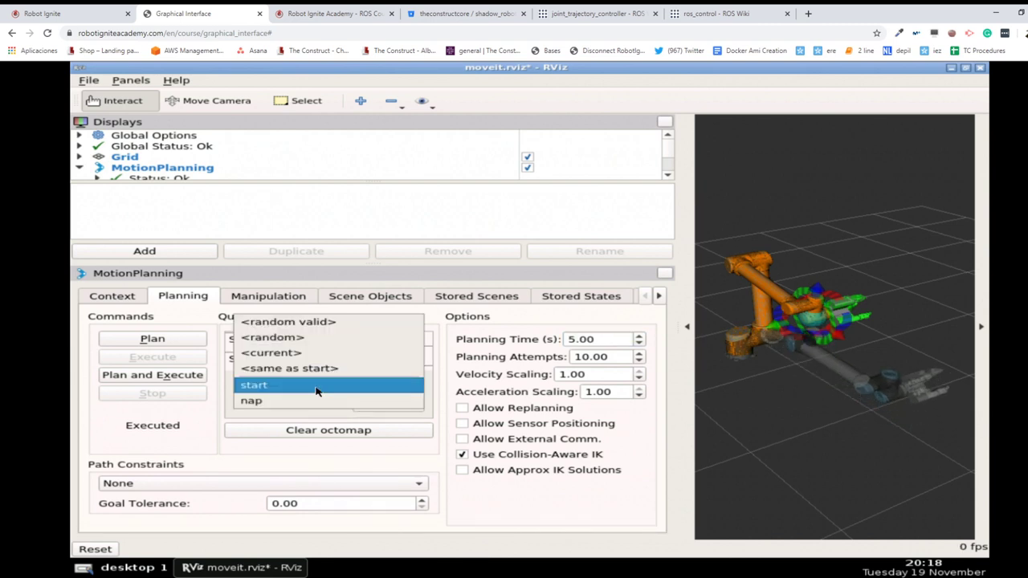
left_click(274, 401)
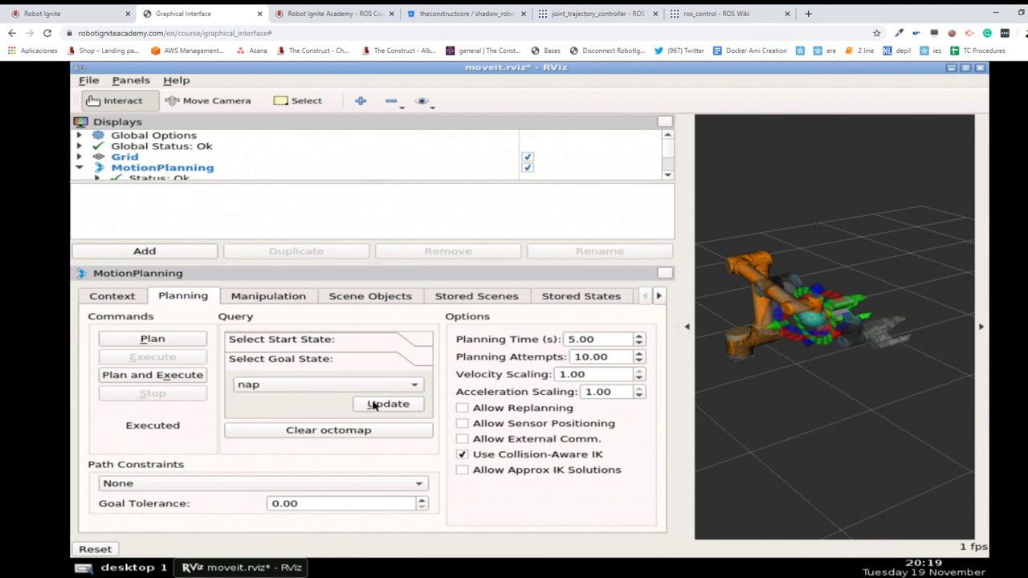
left_click(374, 404)
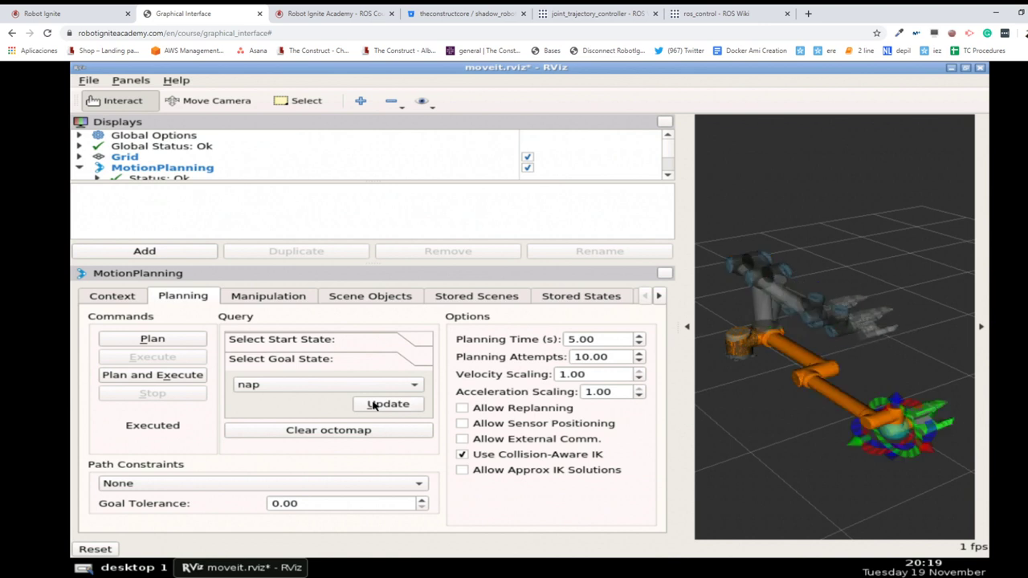
left_click(164, 341)
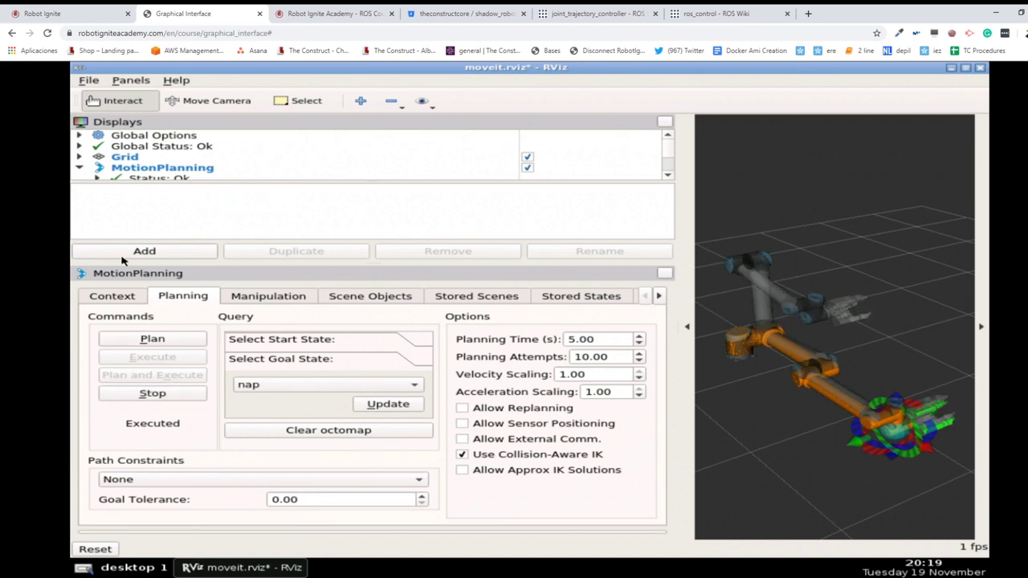
left_click(55, 13)
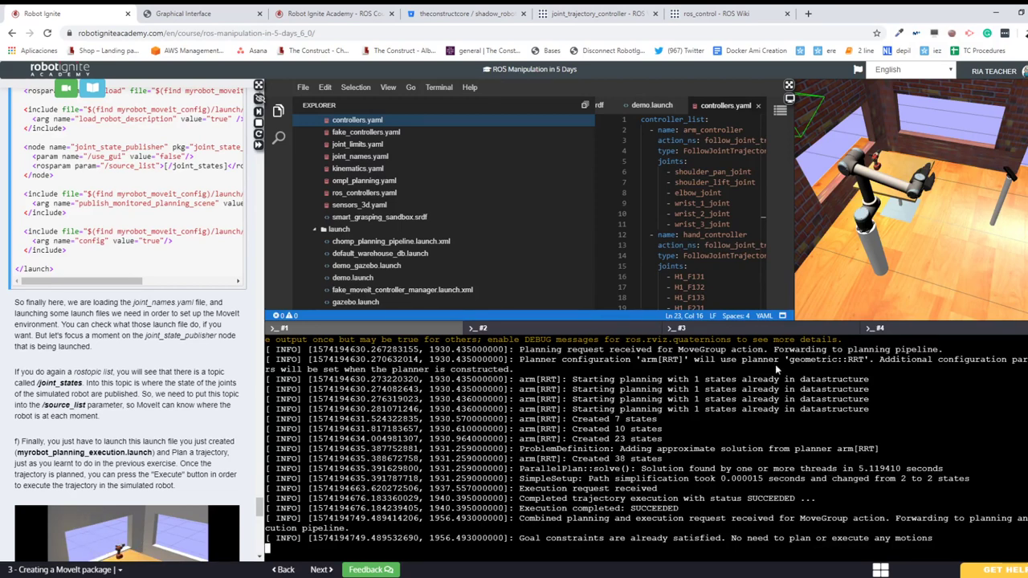
- Scroll through the MoveGroup log in the terminal, then return to the RViz window
scroll(770, 415, "up", 3)
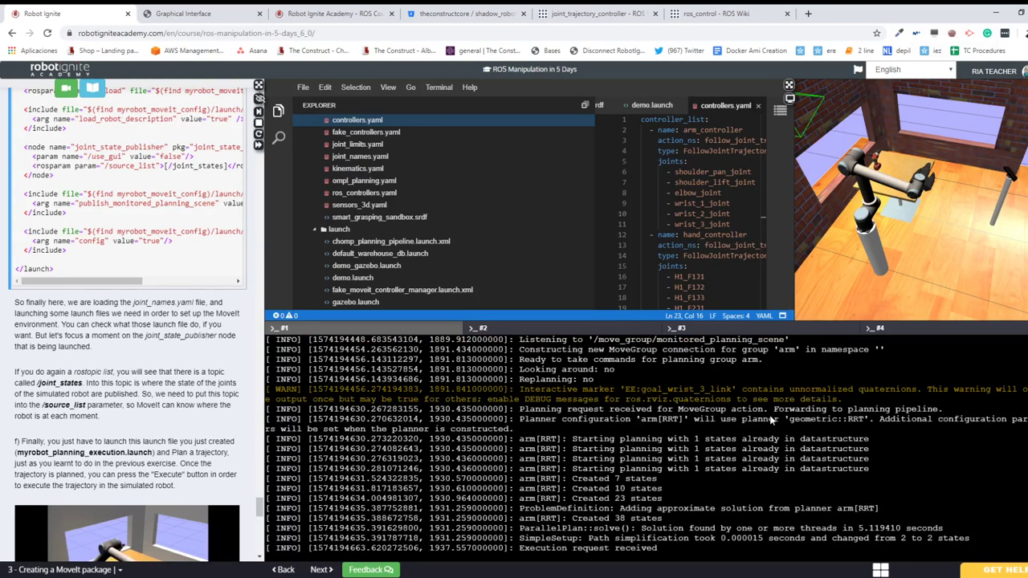
scroll(770, 415, "down", 3)
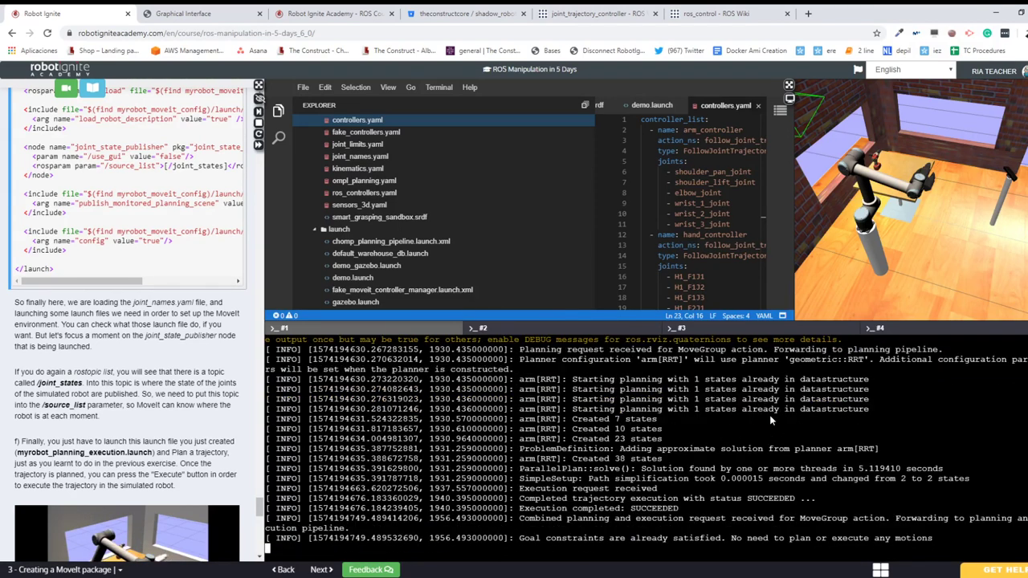
left_click(183, 13)
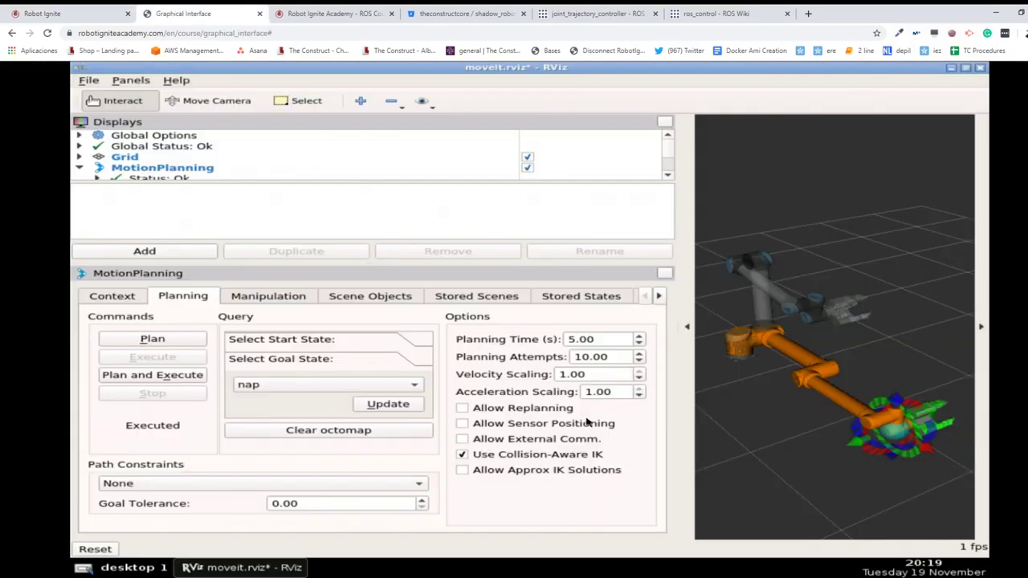
- Set the goal state to <random>, regenerate it three times, and plan a trajectory to it
left_click(299, 391)
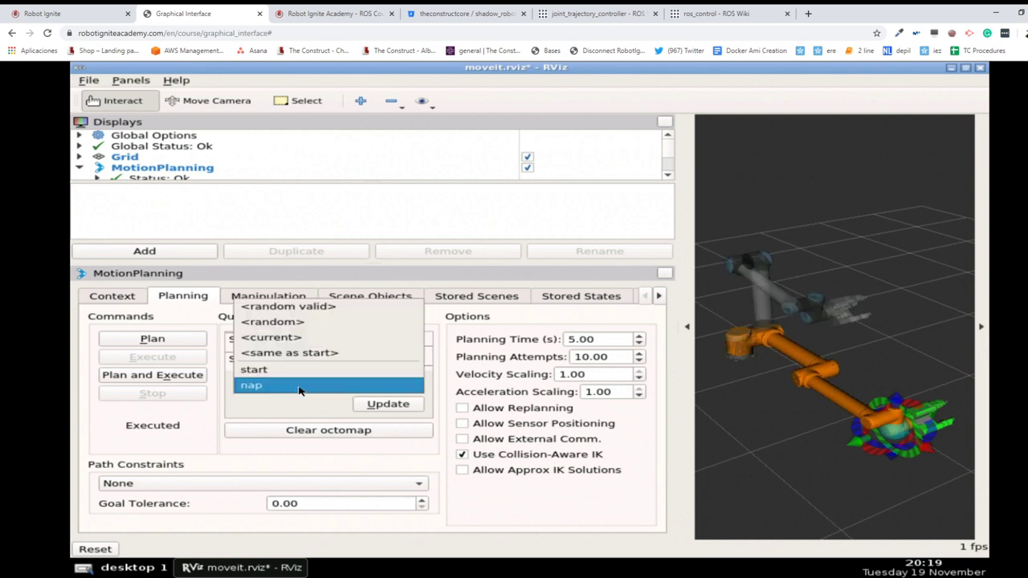
left_click(284, 323)
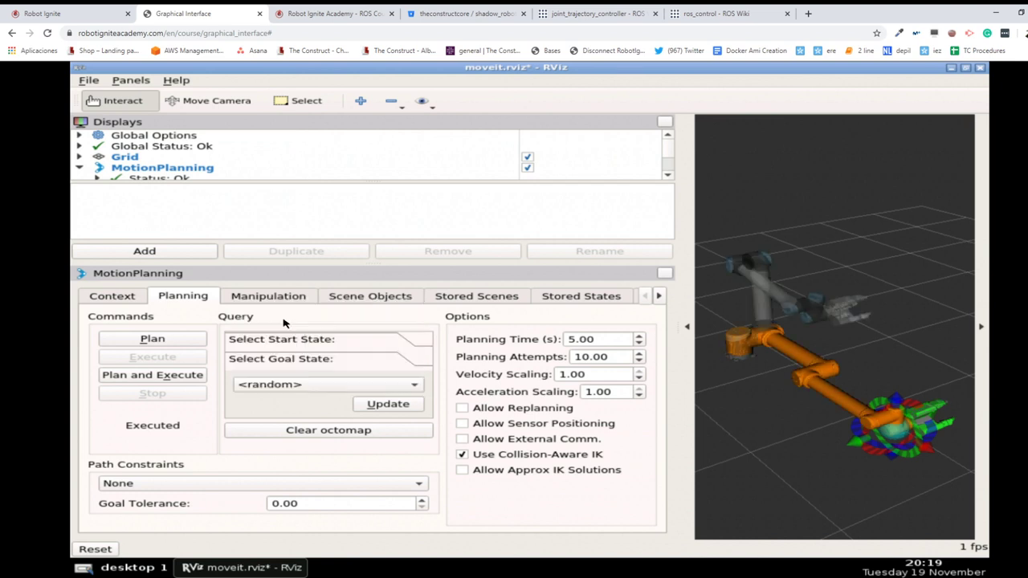
left_click(400, 406)
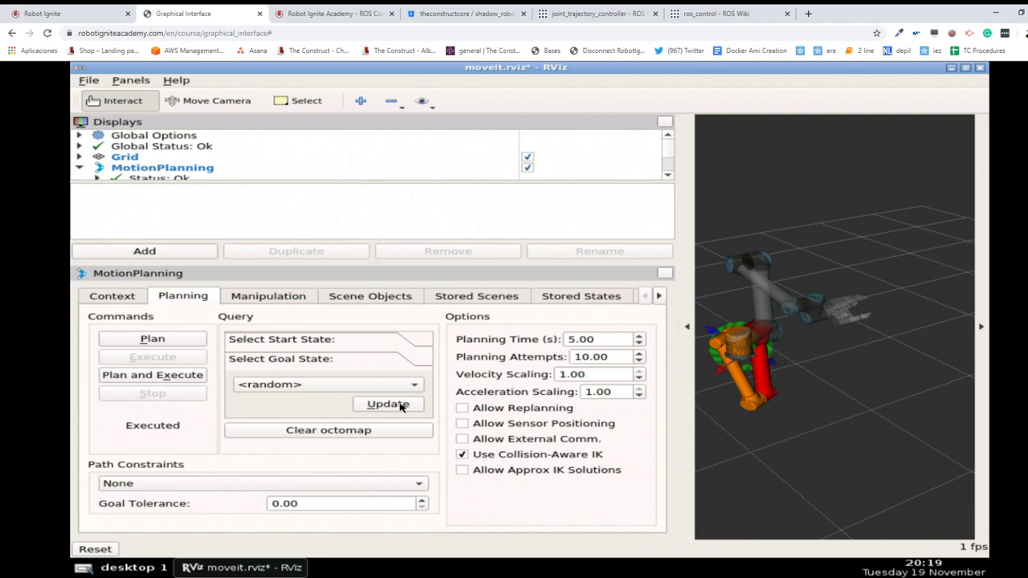
left_click(388, 404)
left_click(400, 406)
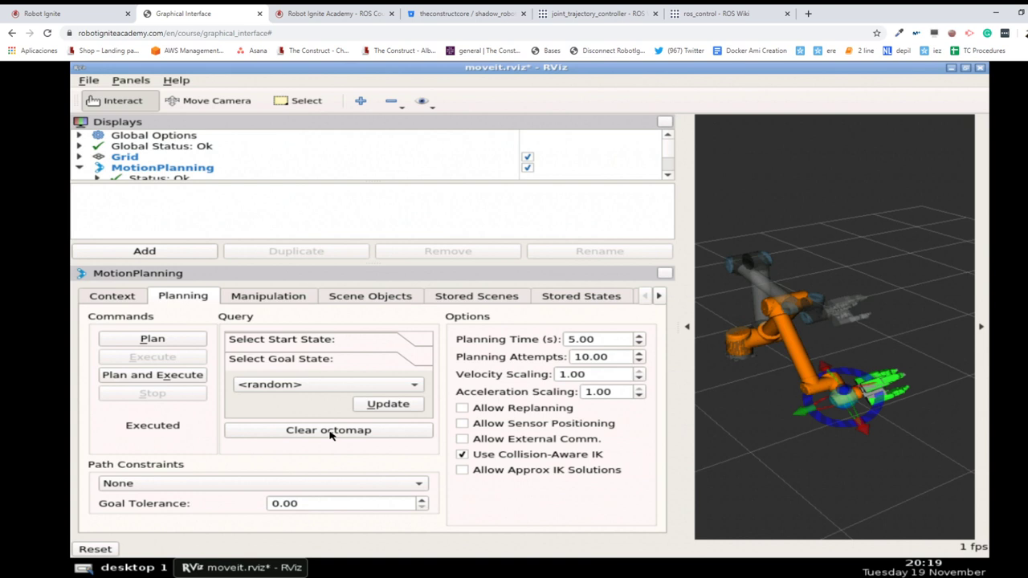
left_click(149, 341)
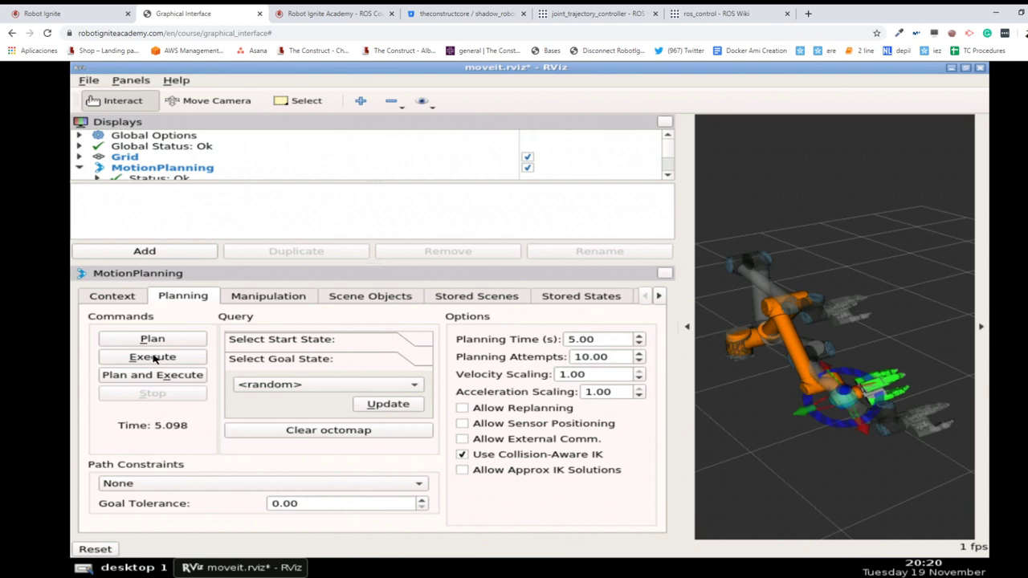
- Execute the plan and check the terminal's 'Execution completed: ABORTED' error
left_click(153, 358)
left_click(88, 11)
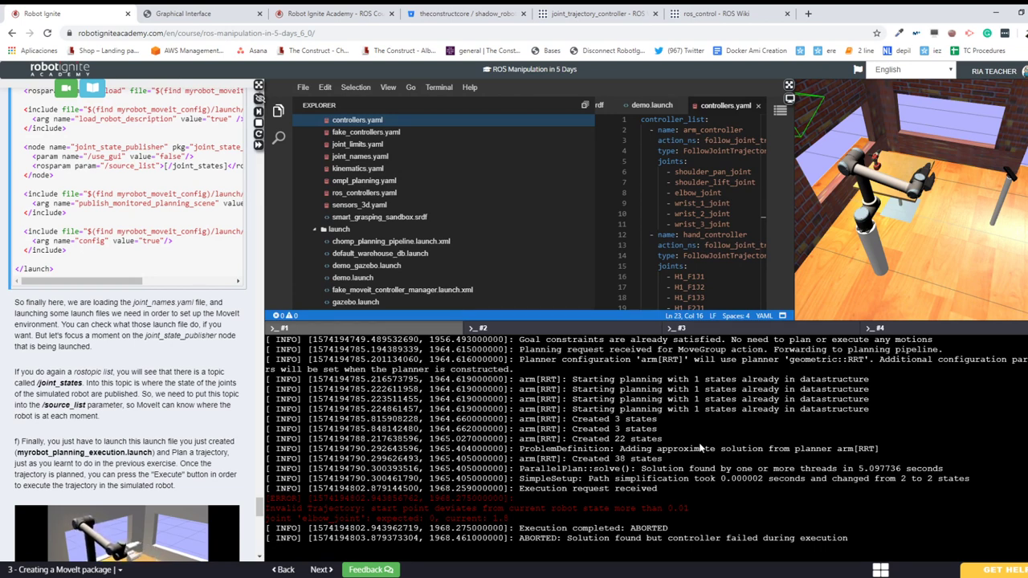
left_click(150, 13)
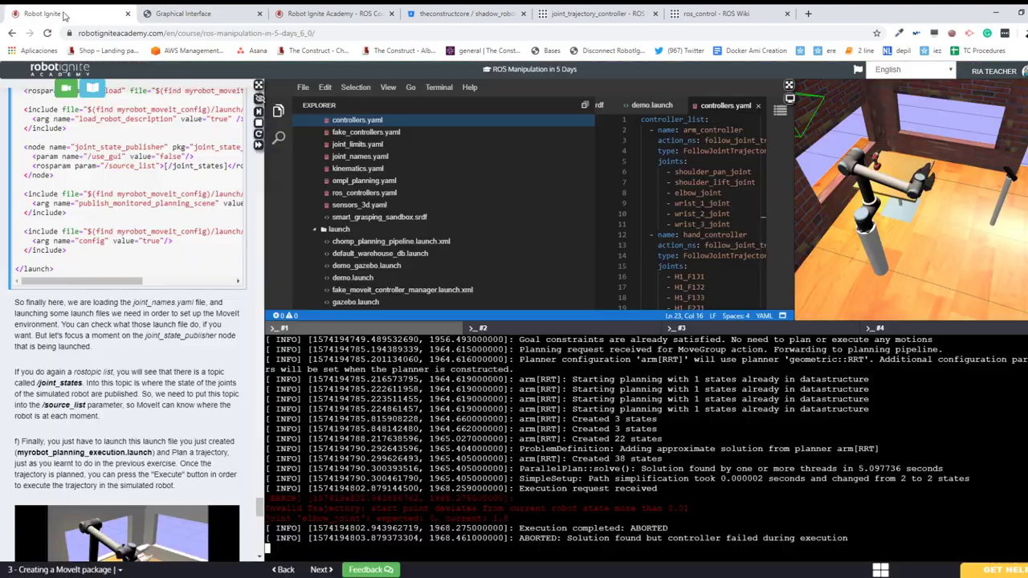
left_click(56, 13)
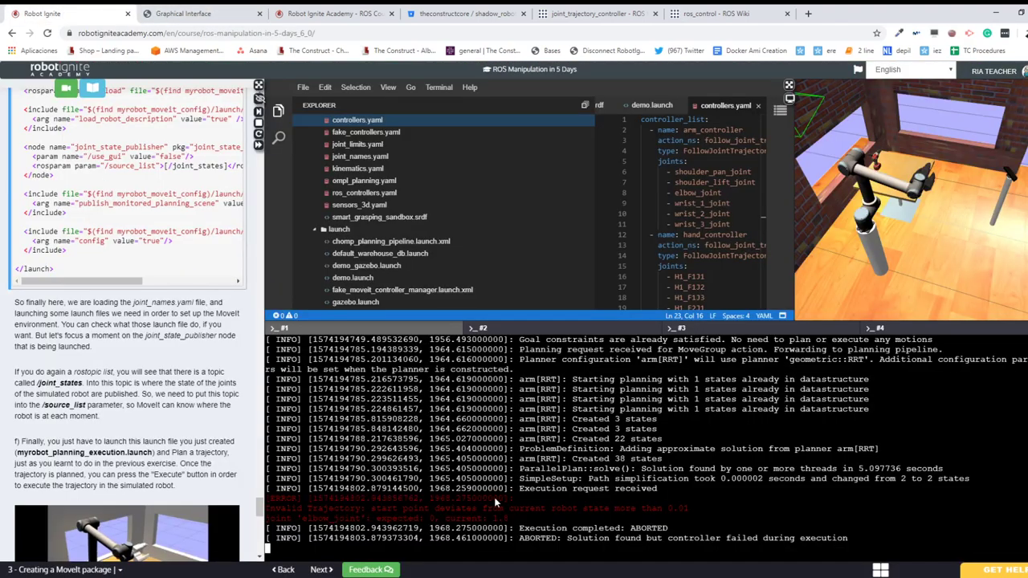
double_click(496, 502)
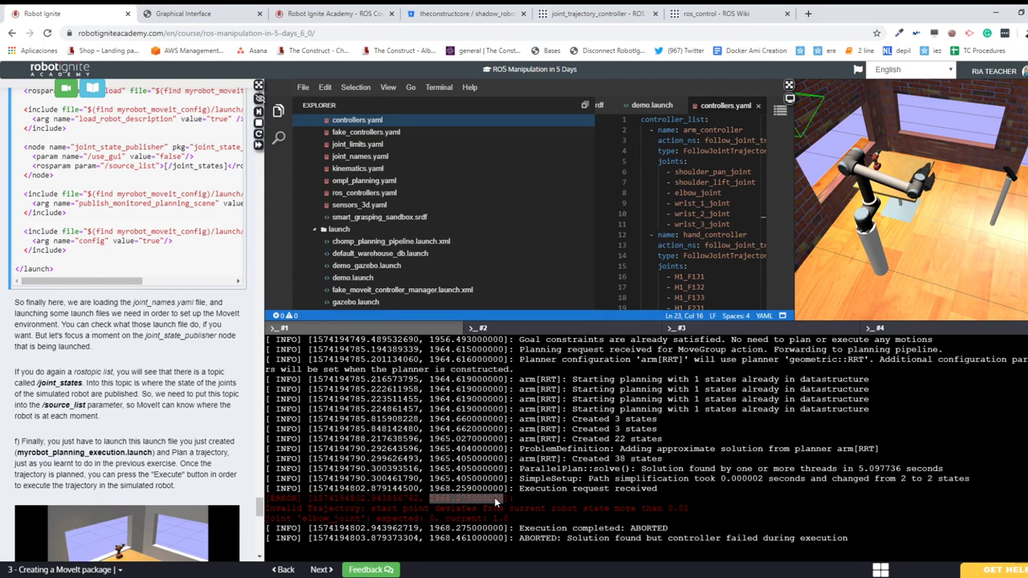
left_click(496, 502)
- Stop the MoveIt launch with Ctrl+C and rerun roslaunch myrobot_planning_execution.launch
key("ctrl+c")
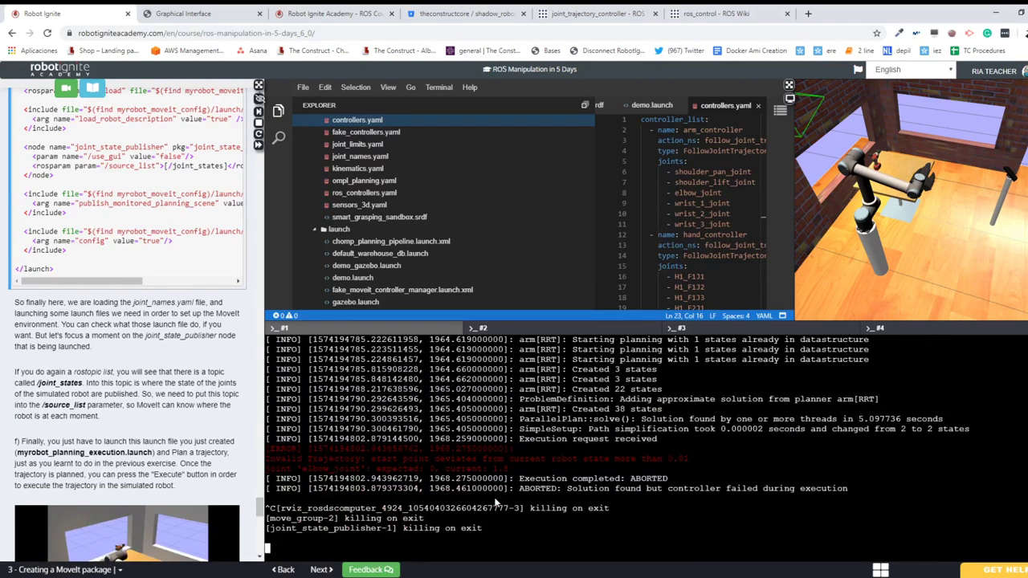
key("ctrl+c")
key("Return")
key("Return")
key("Return")
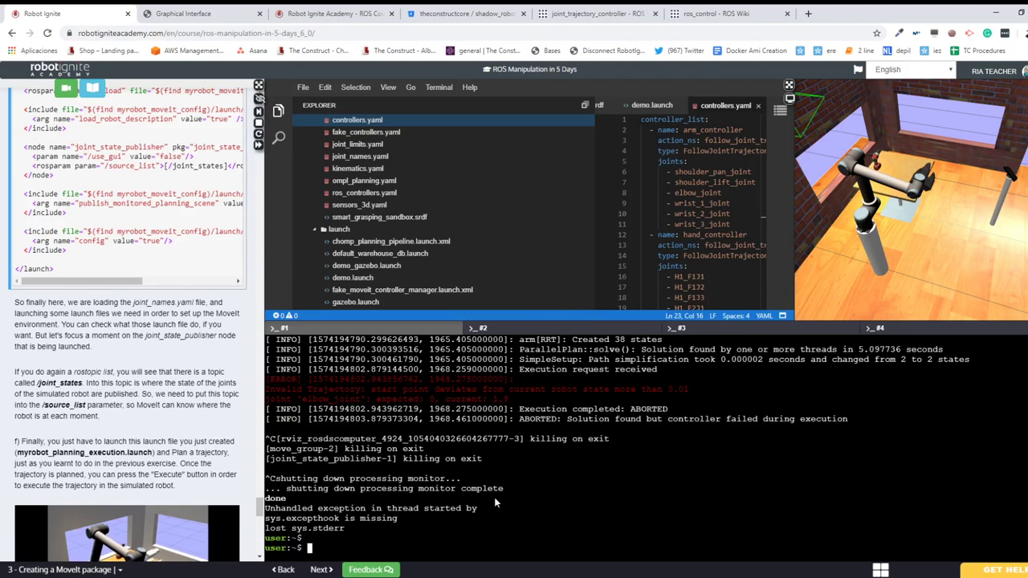
key("ctrl+v")
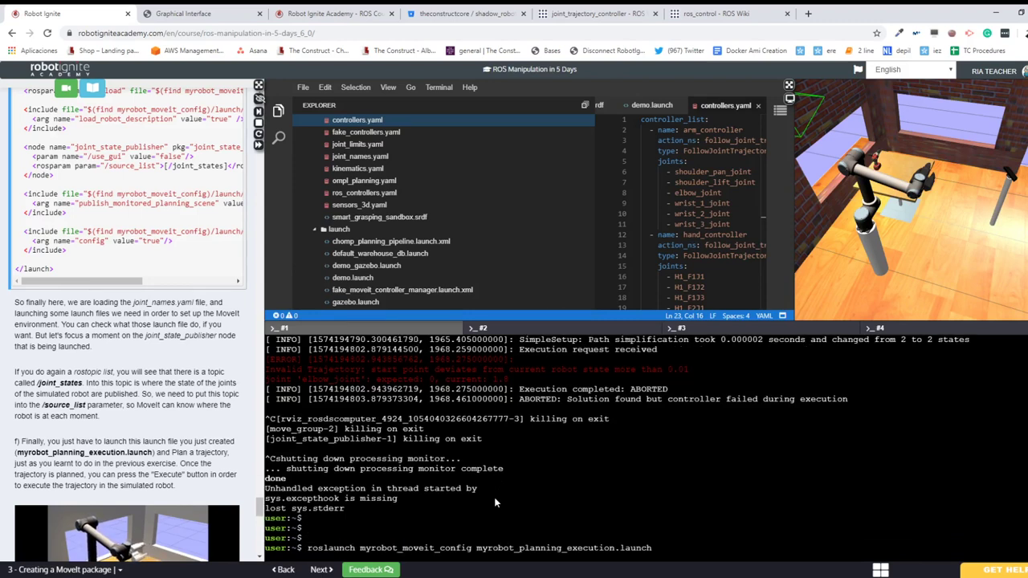
key("Return")
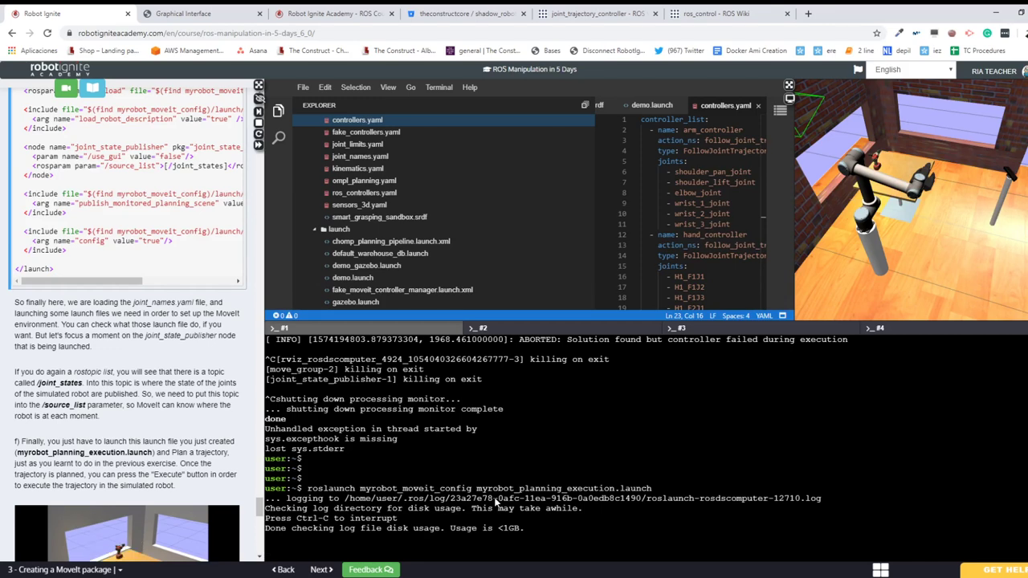
left_click(183, 14)
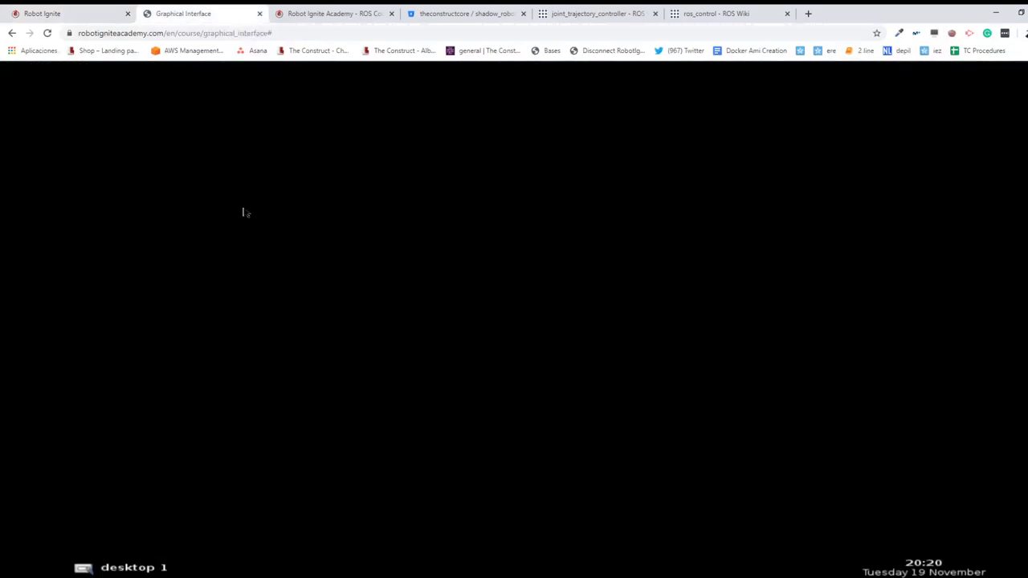
- Wait on the course page until the terminal reports 'You can start planning now!'
left_click(120, 16)
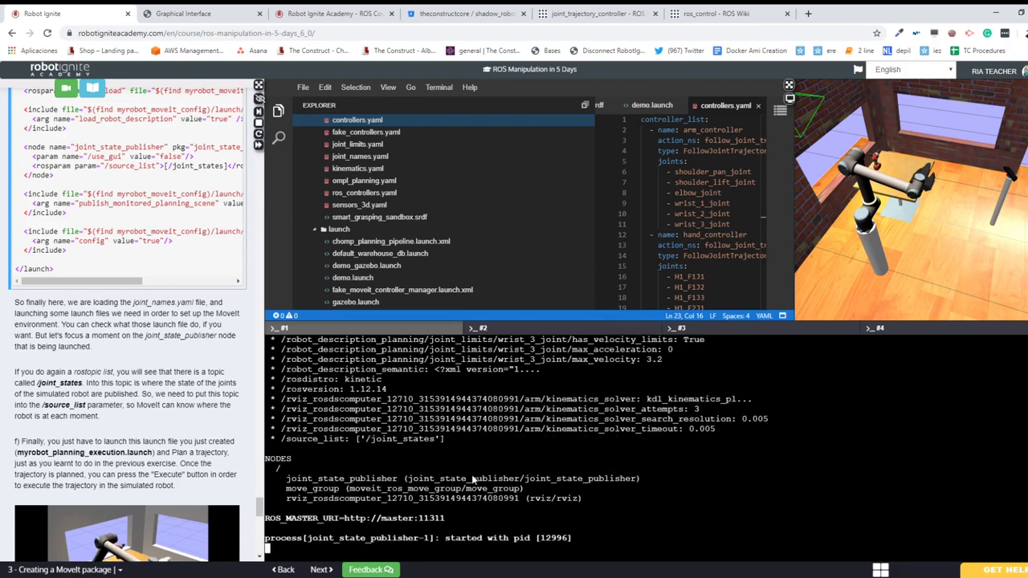
scroll(74, 392, "down", 1)
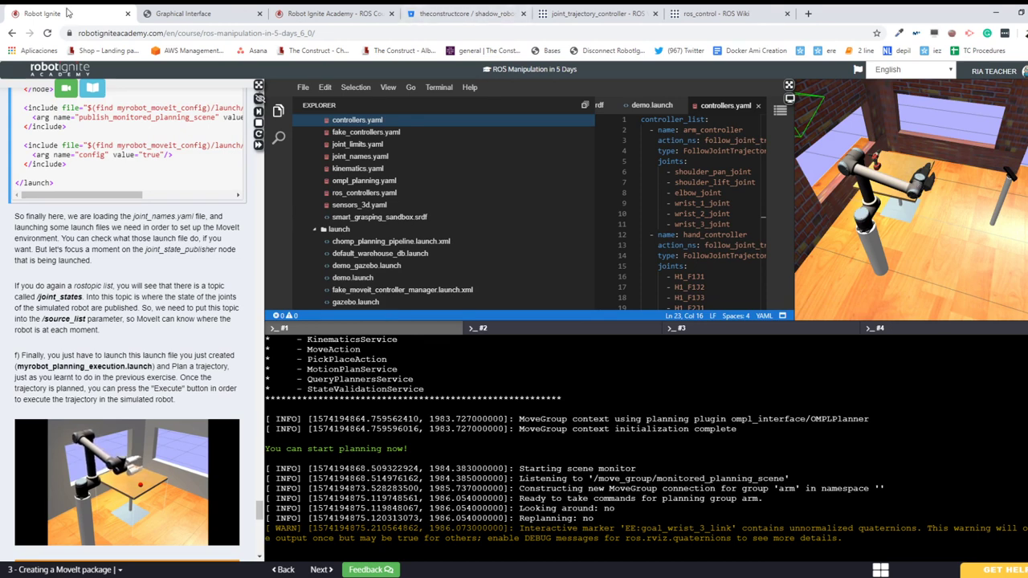
- Maximise the RViz window on the graphical desktop
left_click(170, 13)
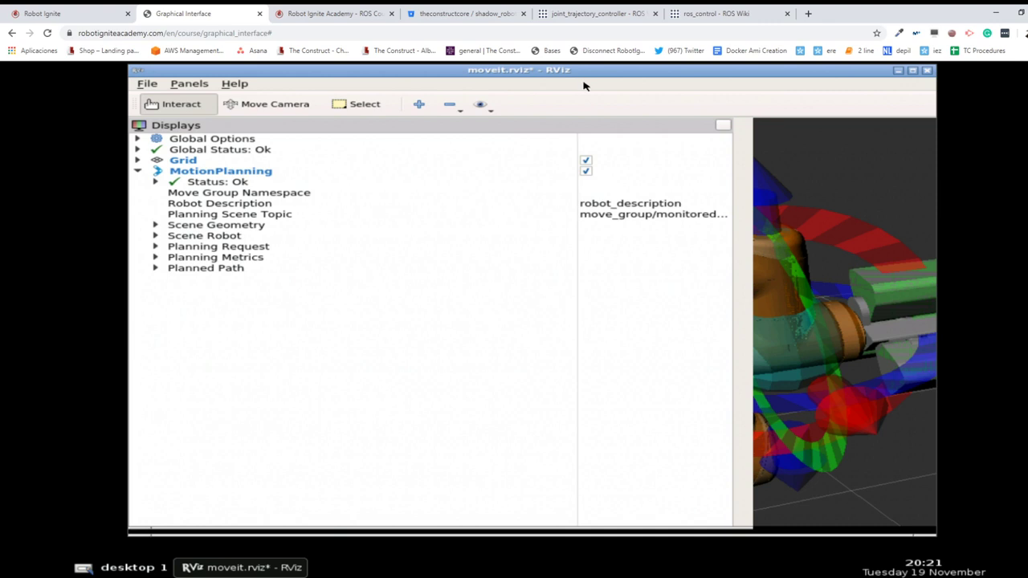
double_click(554, 72)
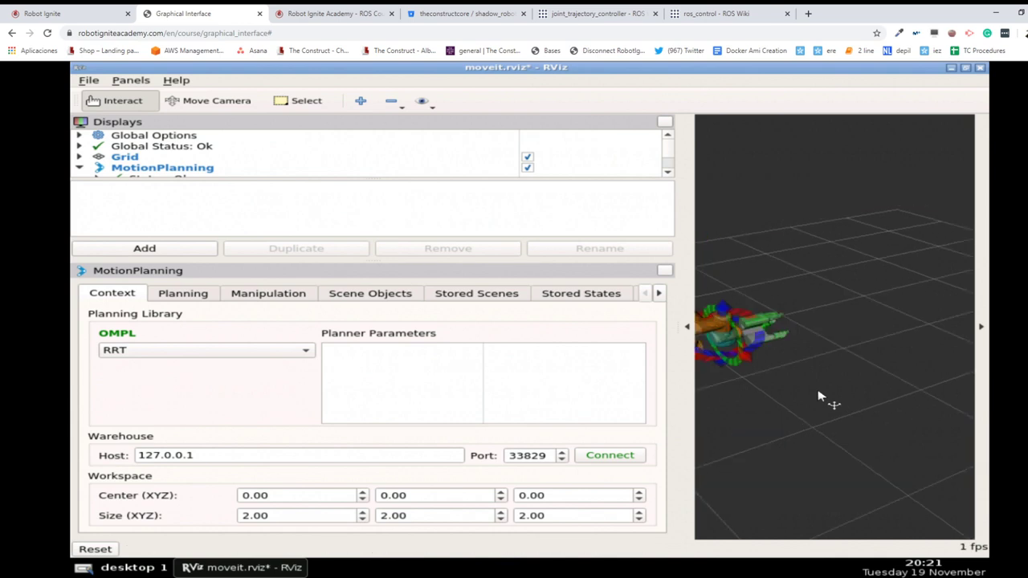
middle_click_drag(819, 394, 821, 396)
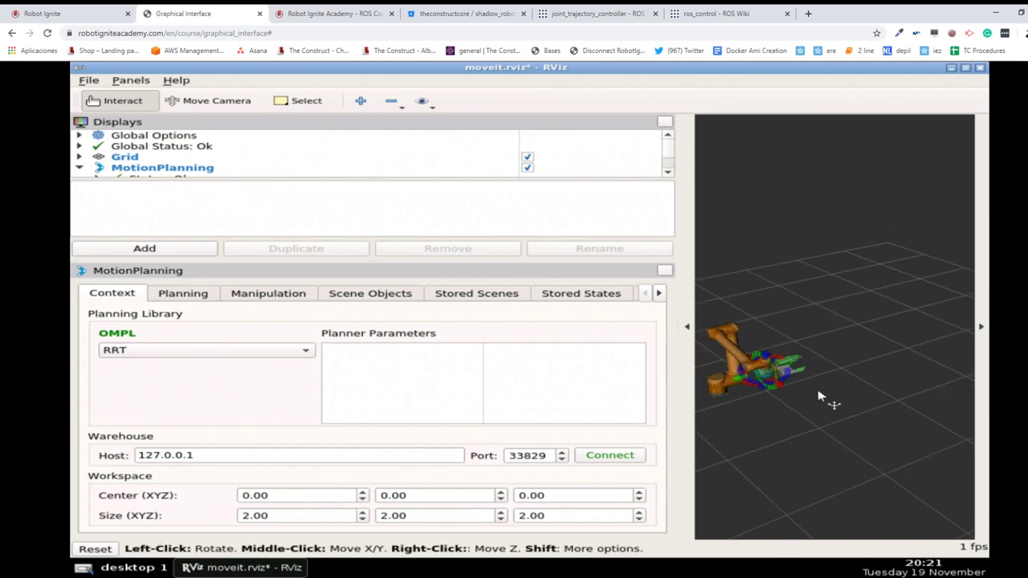
- Inspect the source_list parameter on line 11 of myrobot_planning_execution.launch, then return to RViz
left_click(64, 13)
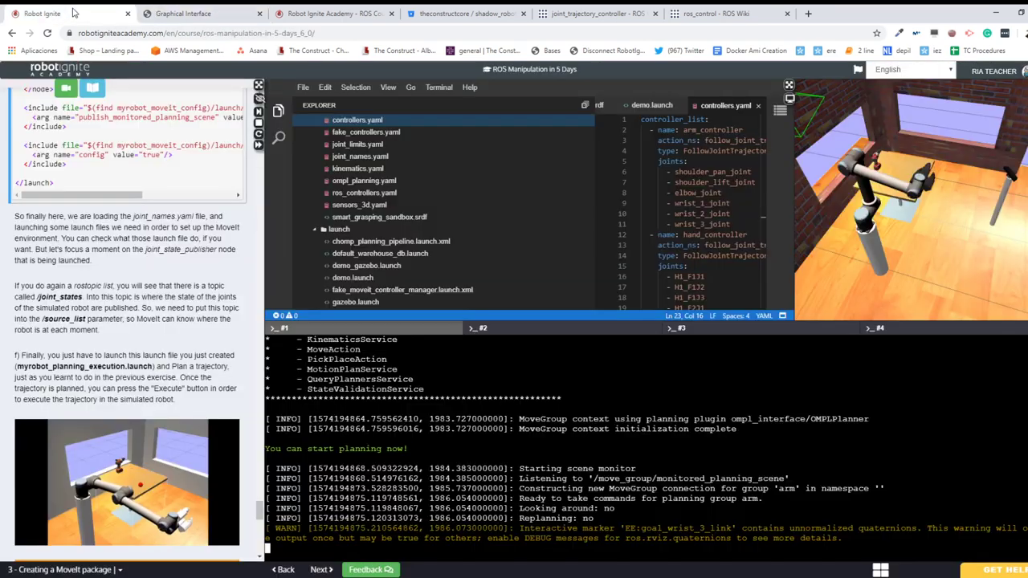
left_click(788, 84)
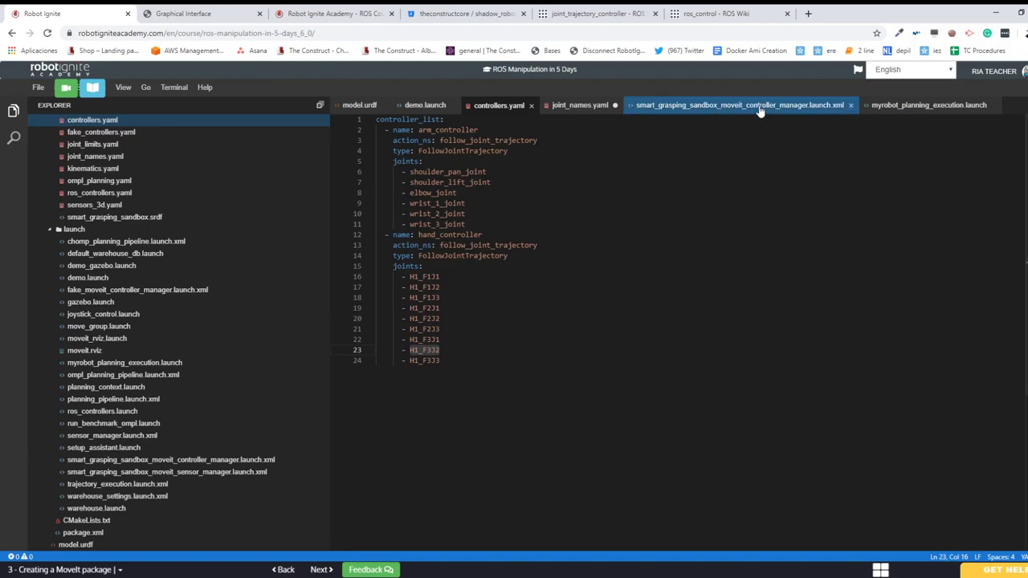
left_click(898, 104)
left_click(696, 224)
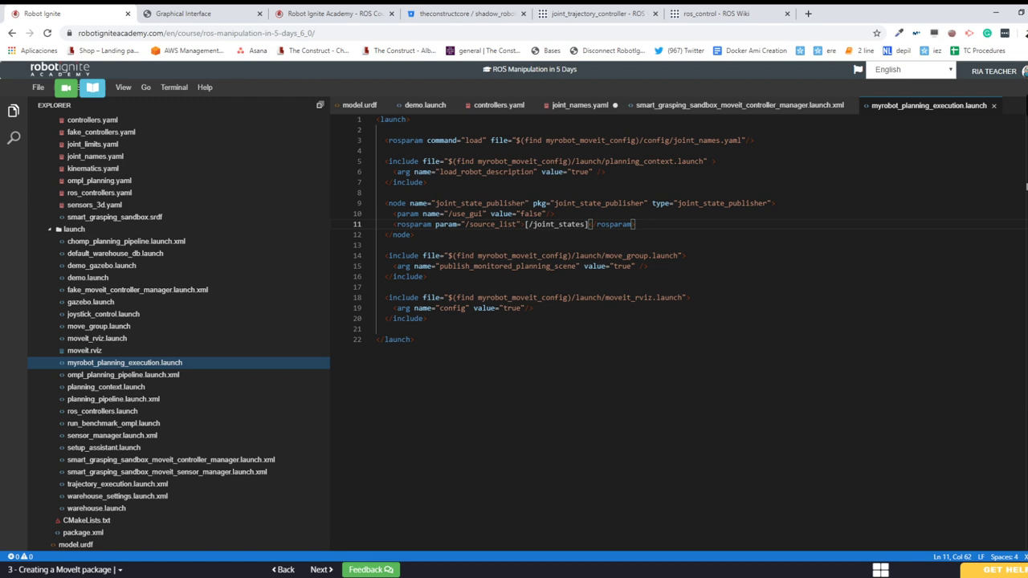
left_click(1022, 84)
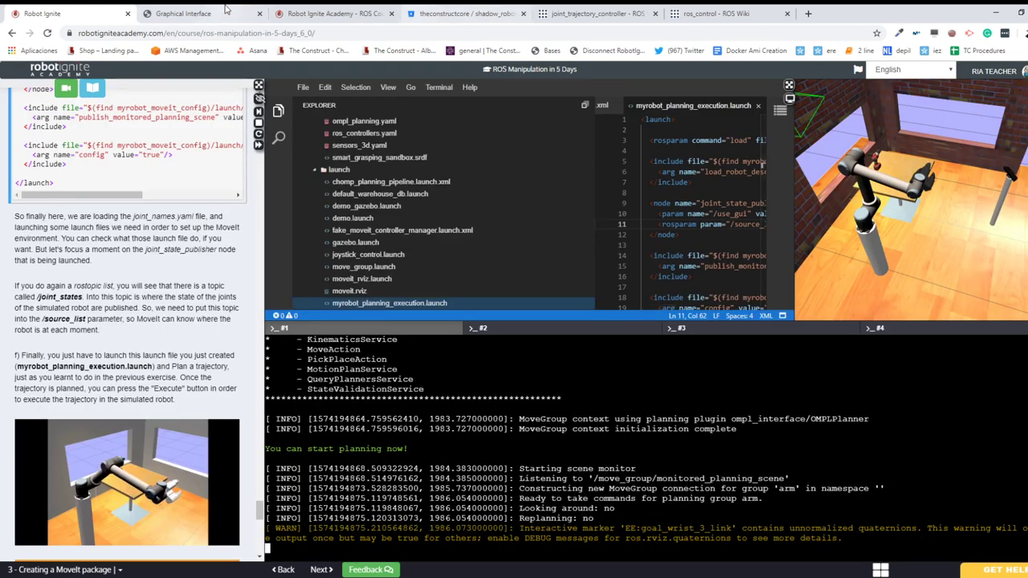
key("ctrl+Tab")
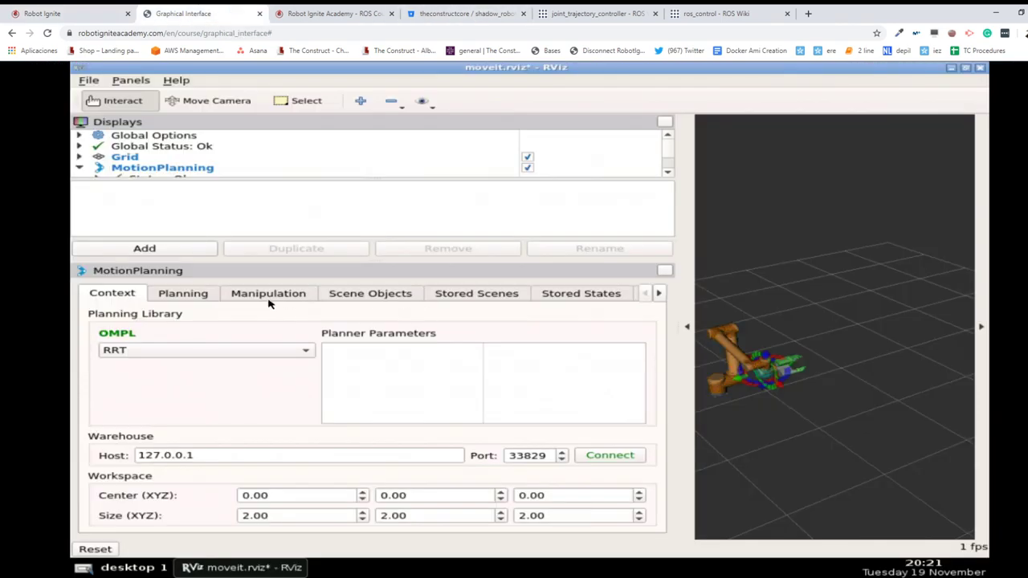
- In the Planning tab, set the goal state to <random valid> and generate a pose
left_click(184, 295)
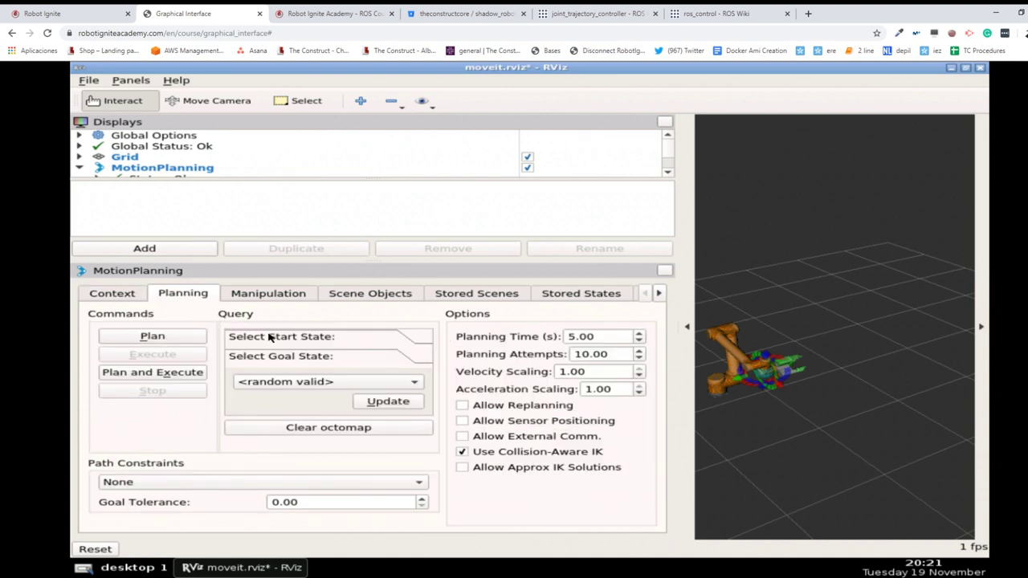
left_click(415, 350)
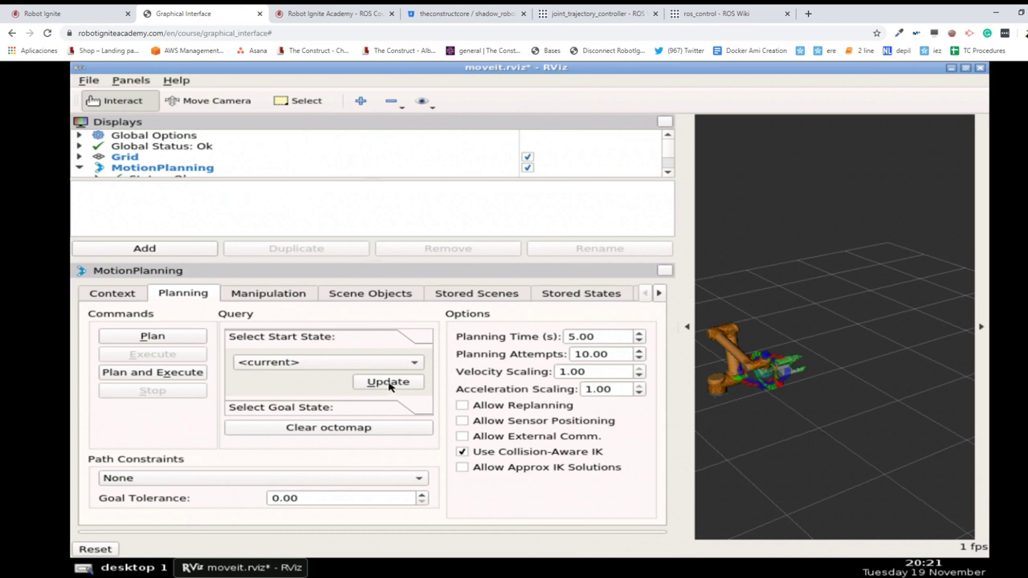
left_click(315, 408)
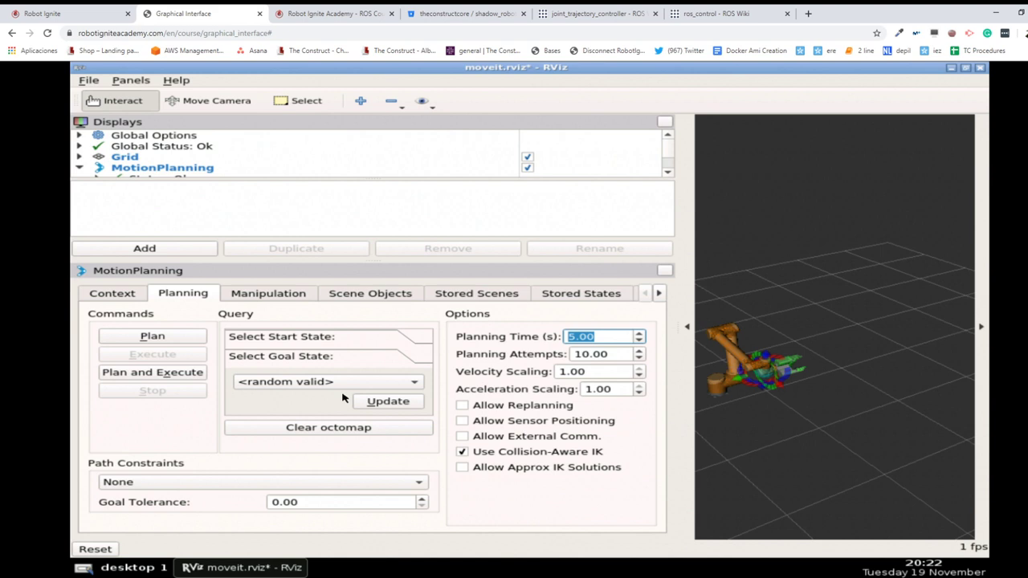
left_click(393, 404)
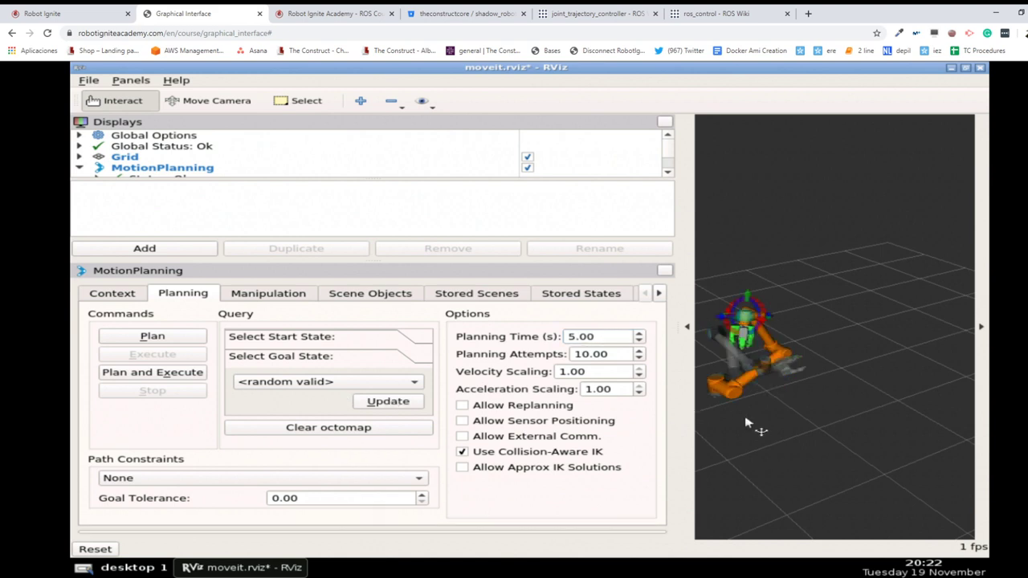
left_click_drag(746, 424, 804, 429, "shift")
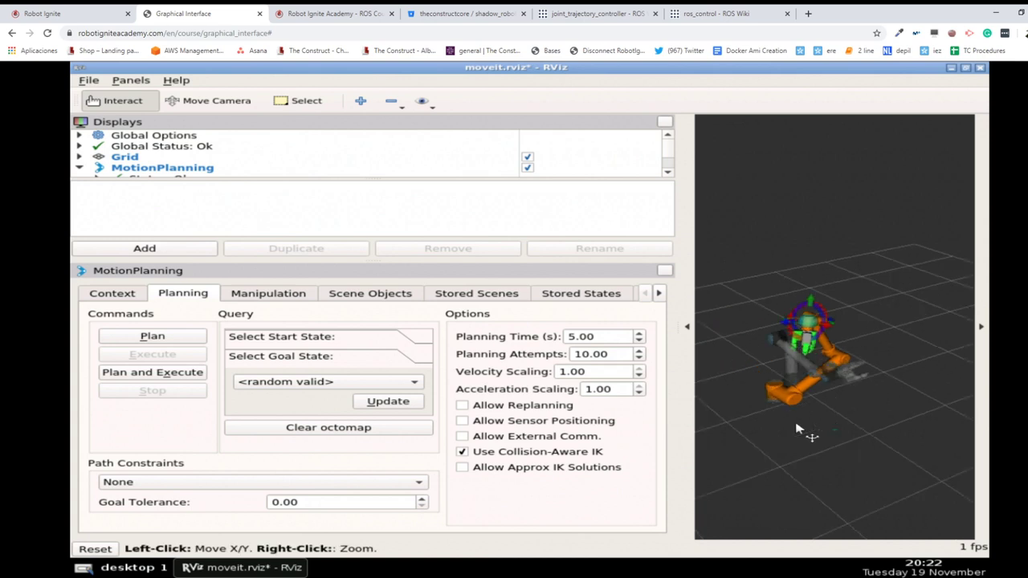
- Regenerate the random valid goal pose eleven more times
left_click(393, 402)
left_click(394, 402)
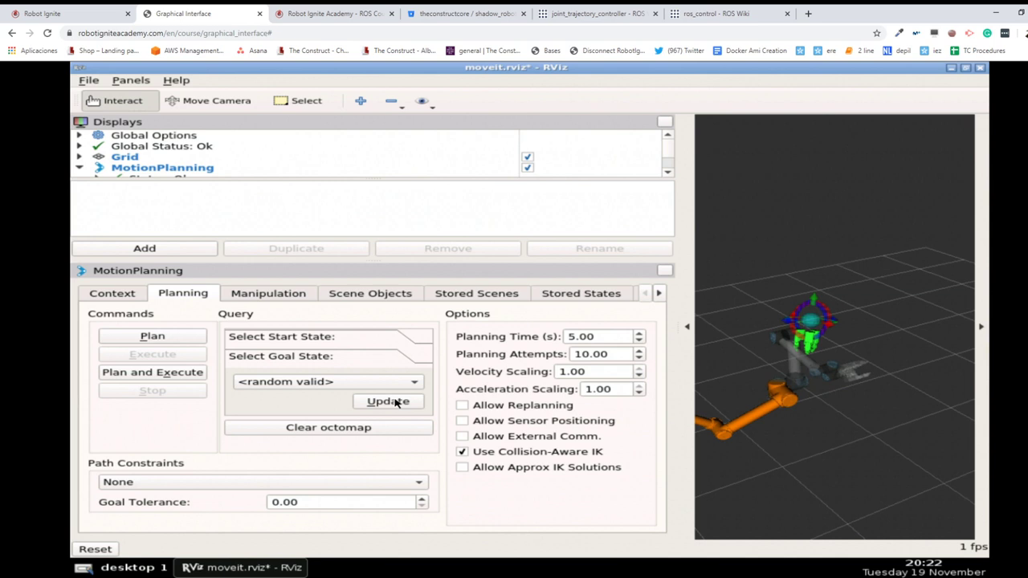
left_click(394, 402)
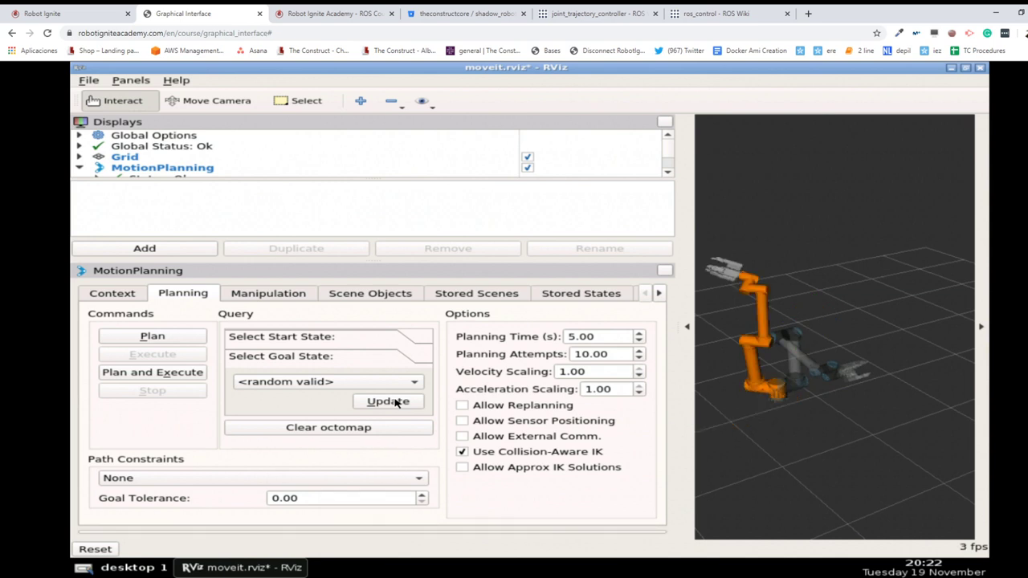
left_click(393, 403)
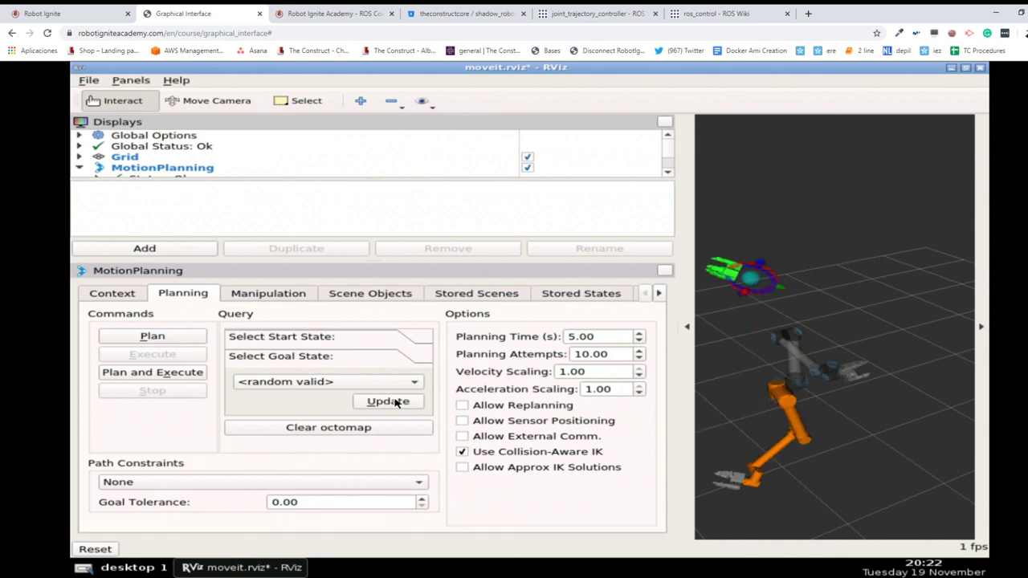
left_click(394, 403)
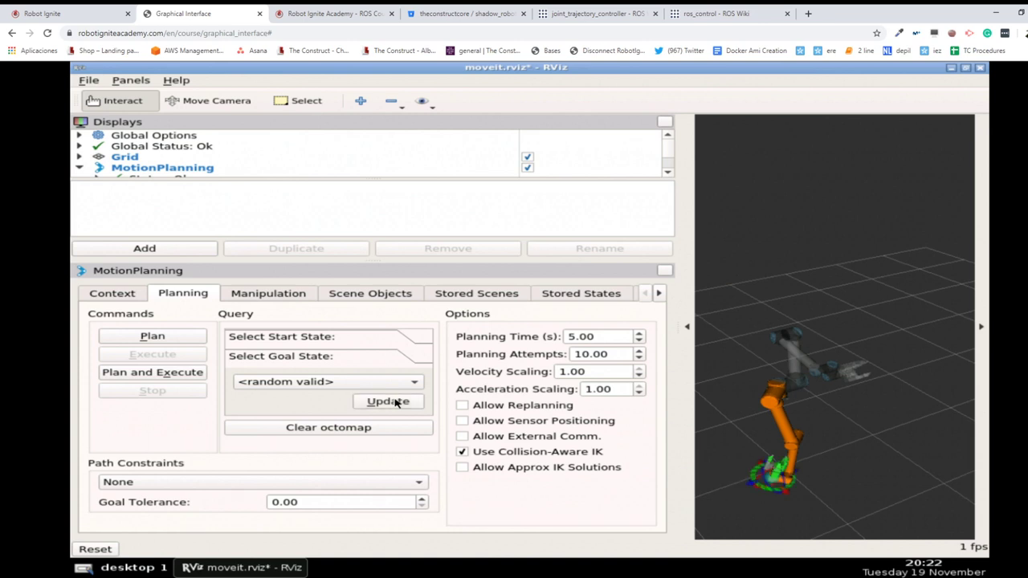
left_click(393, 402)
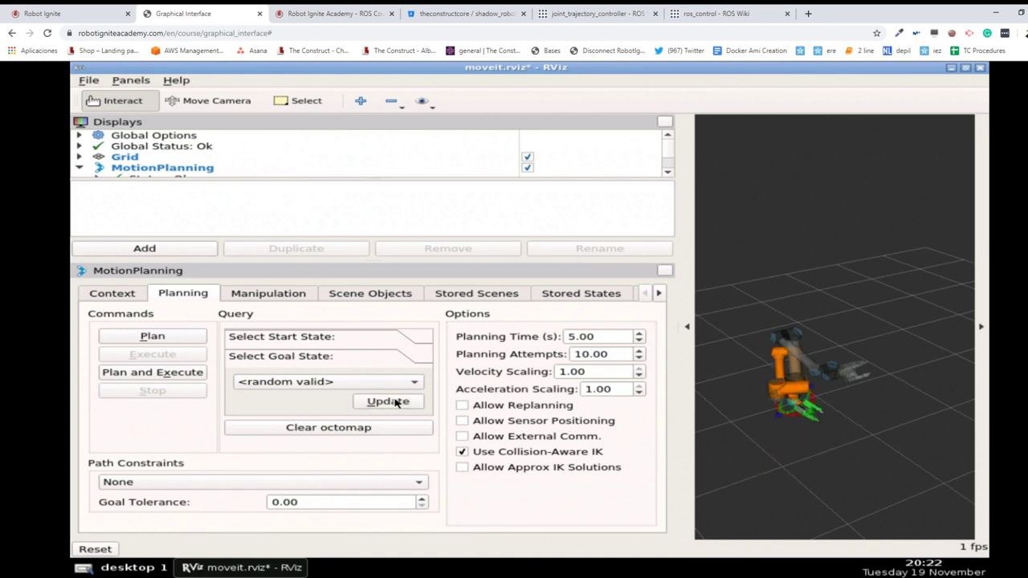
left_click(394, 402)
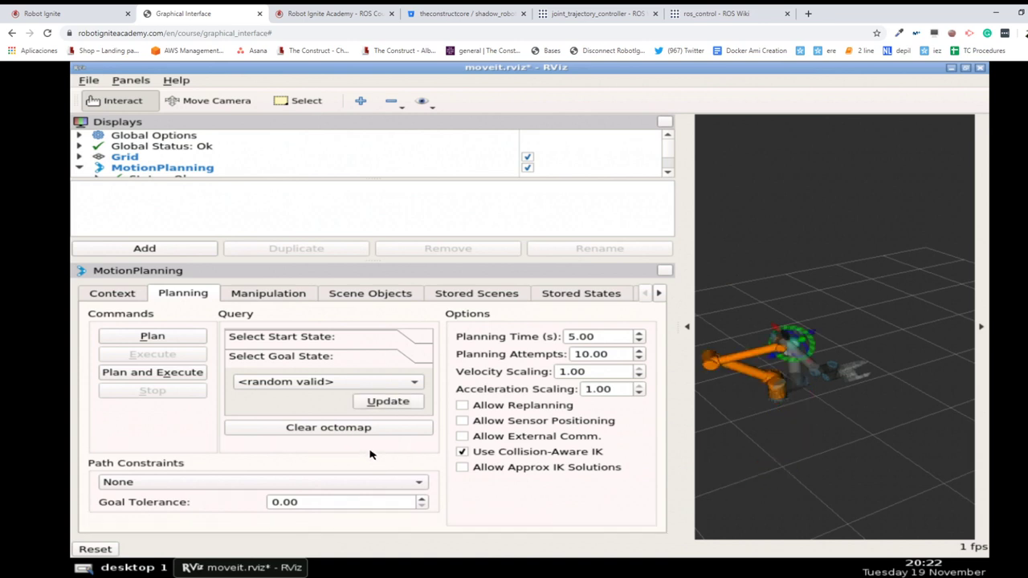
left_click(389, 410)
left_click(389, 410)
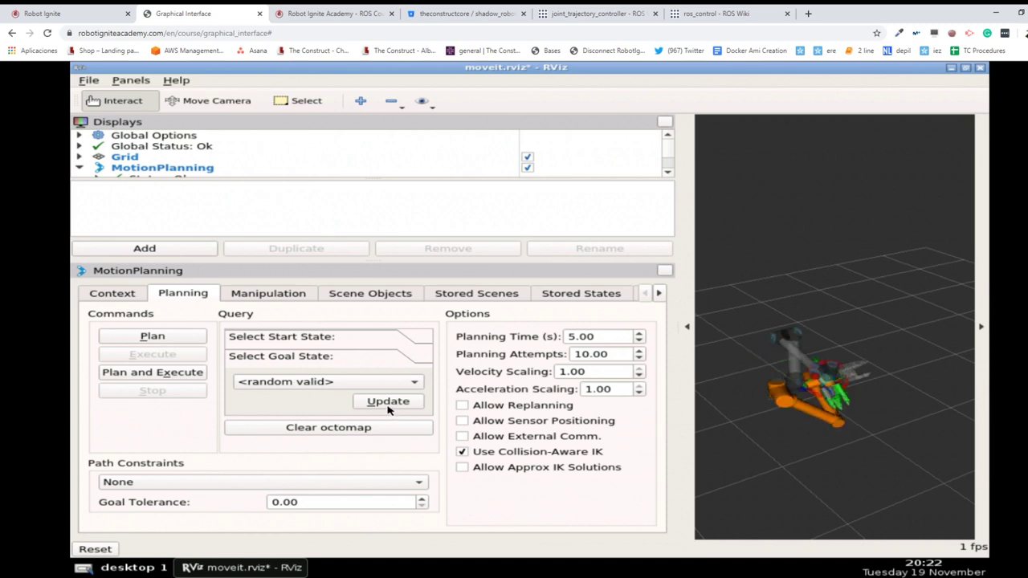
left_click(389, 410)
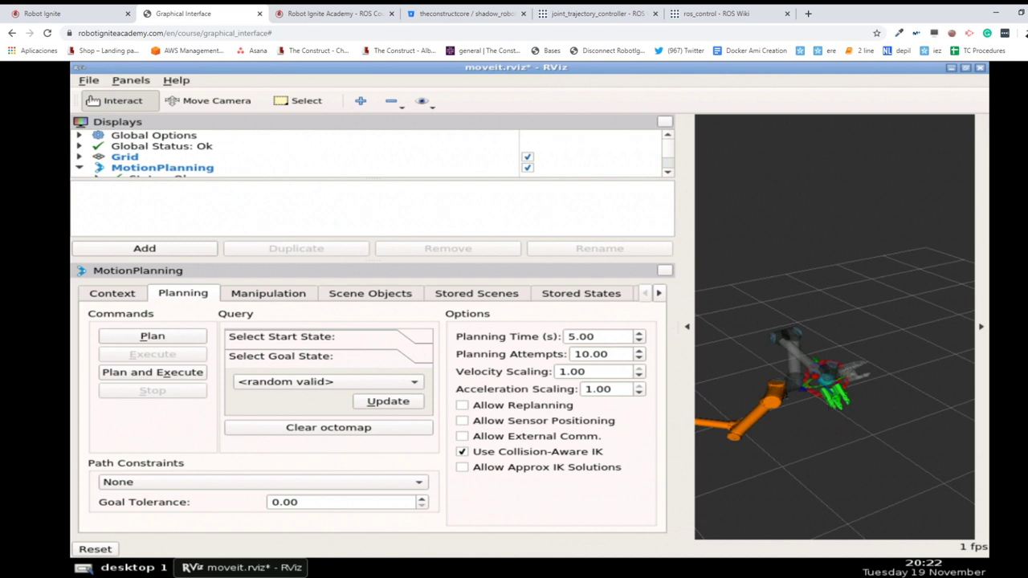
left_click(410, 404)
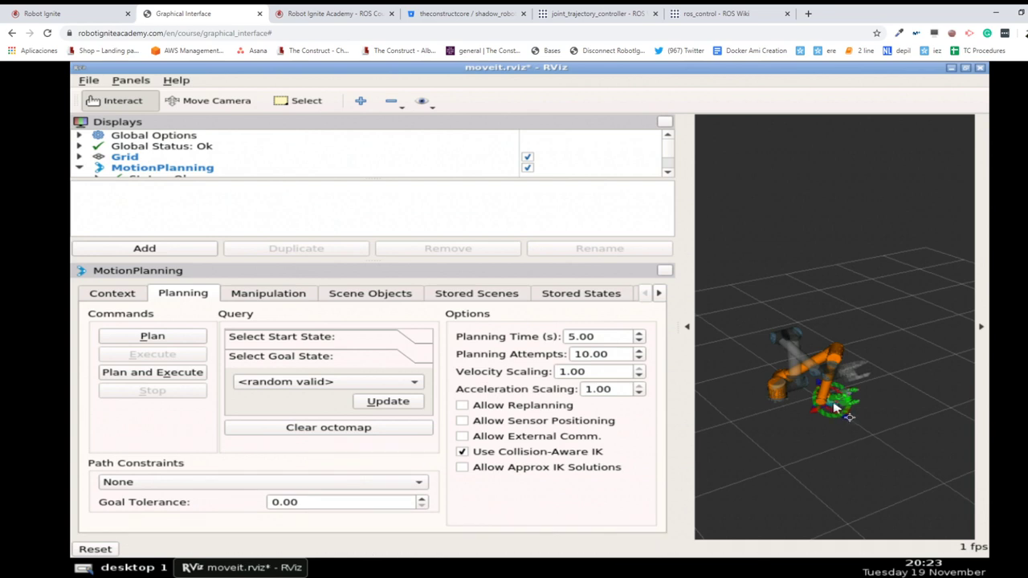
- Drag the goal gripper's interactive marker back toward the robot base
mouse_move(833, 404)
left_mouse_down()
mouse_move(846, 359)
mouse_move(781, 303)
mouse_move(783, 321)
mouse_move(852, 375)
mouse_move(842, 406)
mouse_move(827, 411)
mouse_move(779, 392)
left_mouse_up()
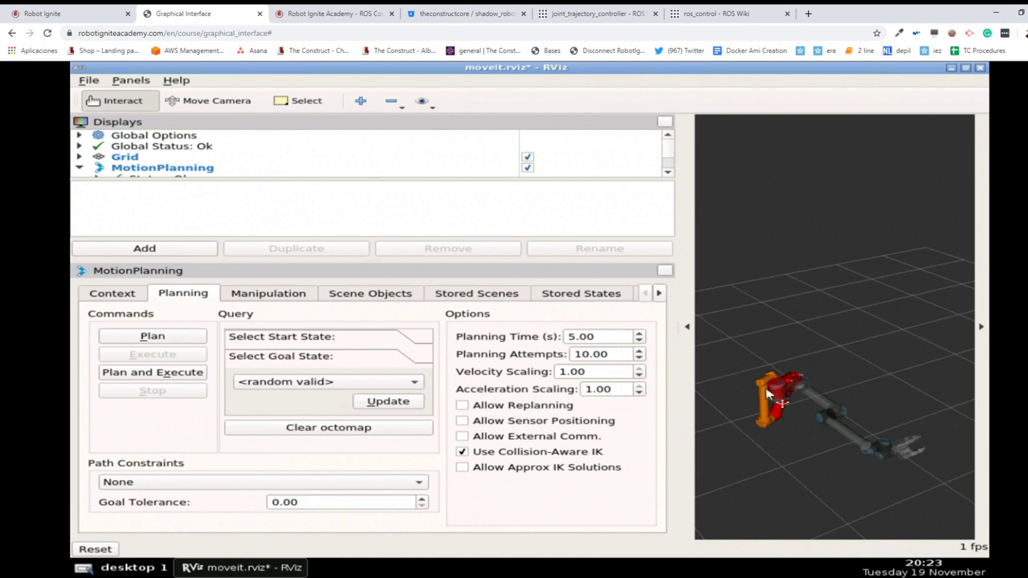
left_click(152, 337)
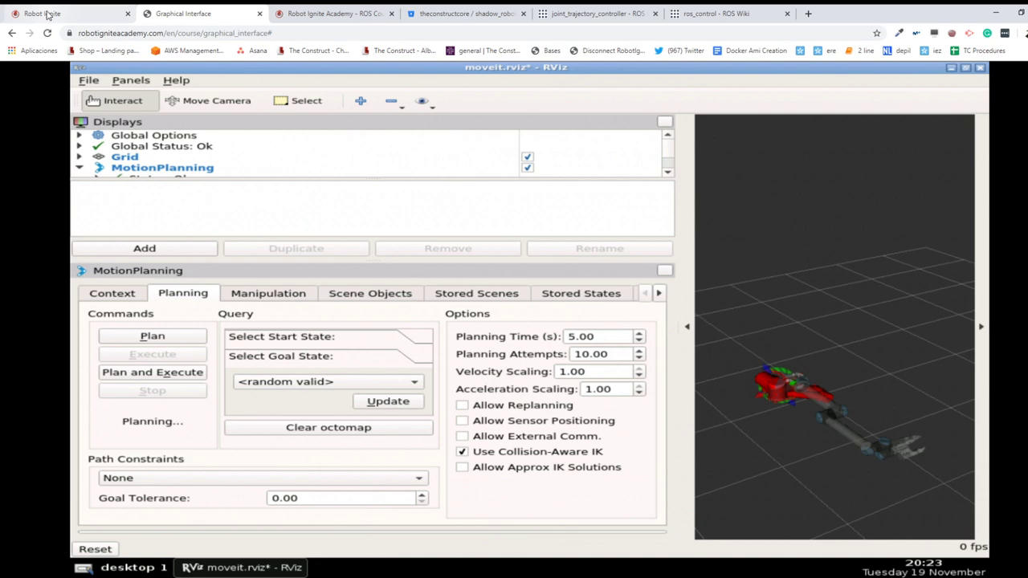
left_click(48, 15)
left_click(190, 15)
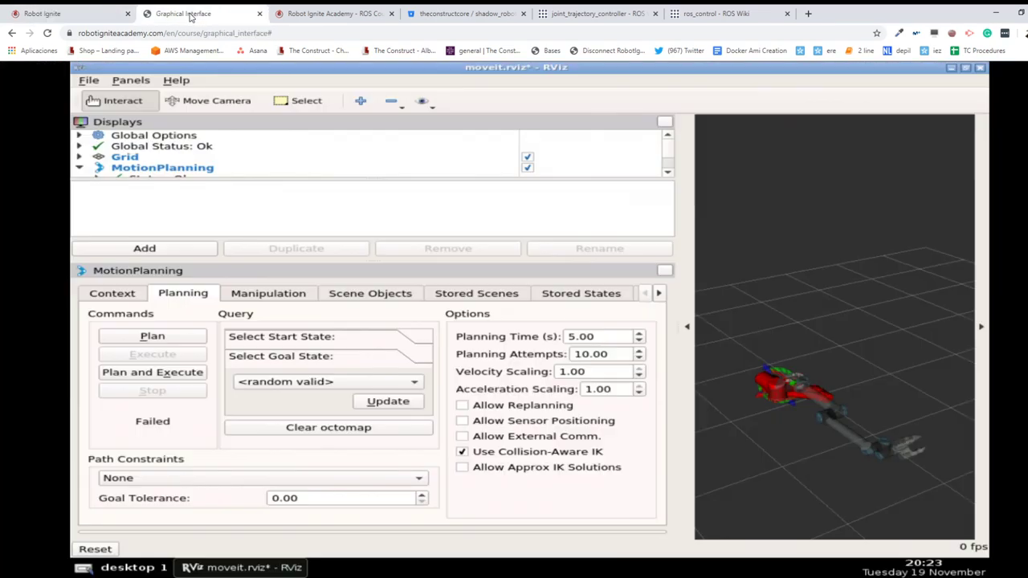
left_click(37, 13)
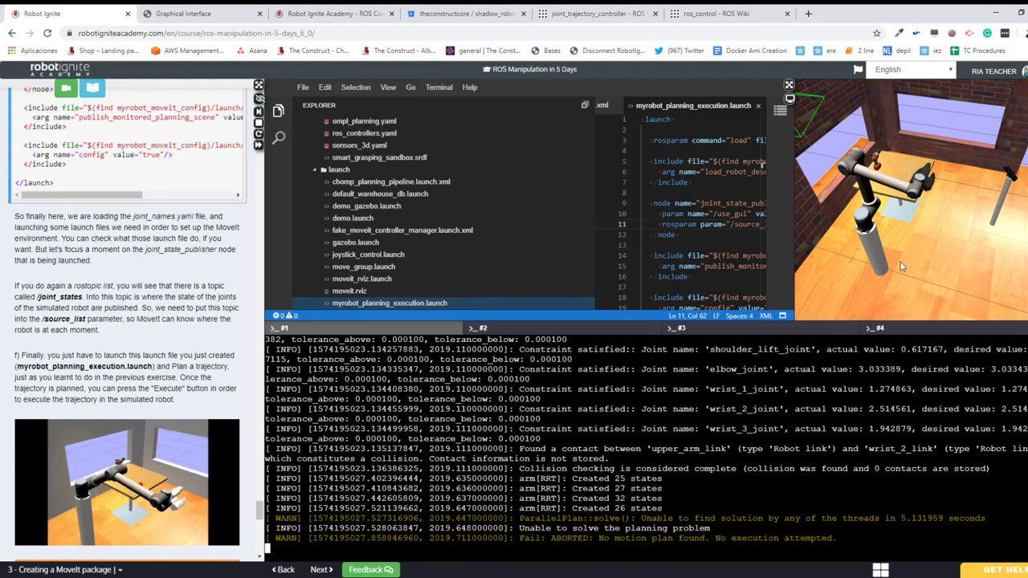
key("ctrl+Tab")
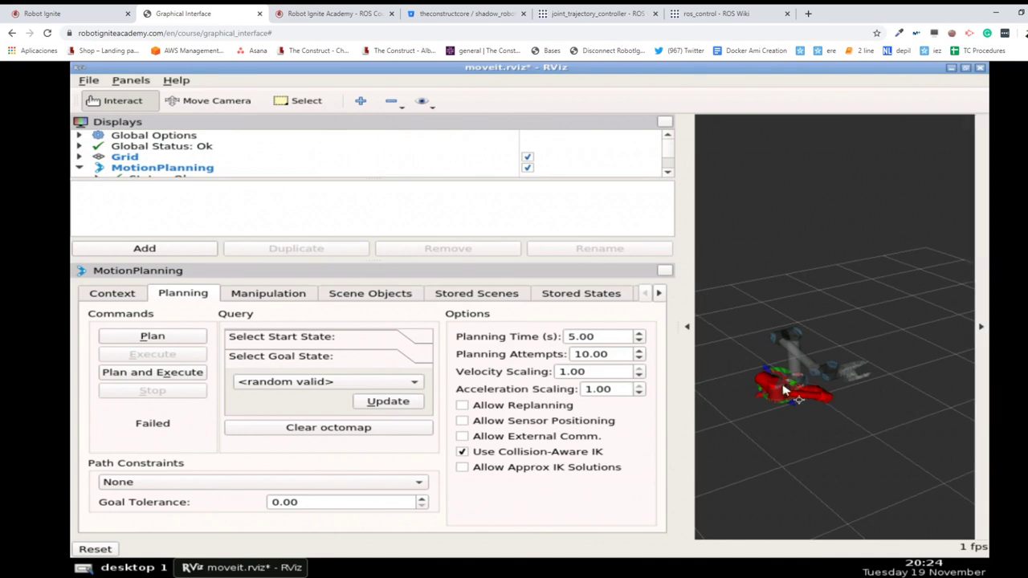
key("ctrl+shift+Tab")
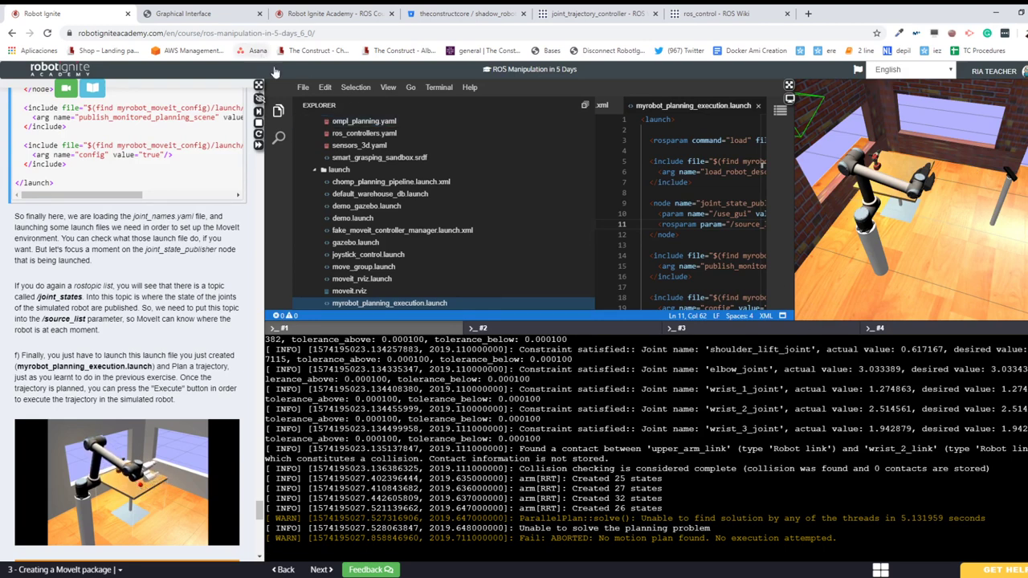
- Regenerate the random goal pose three times and plan a trajectory to it
key("ctrl+Tab")
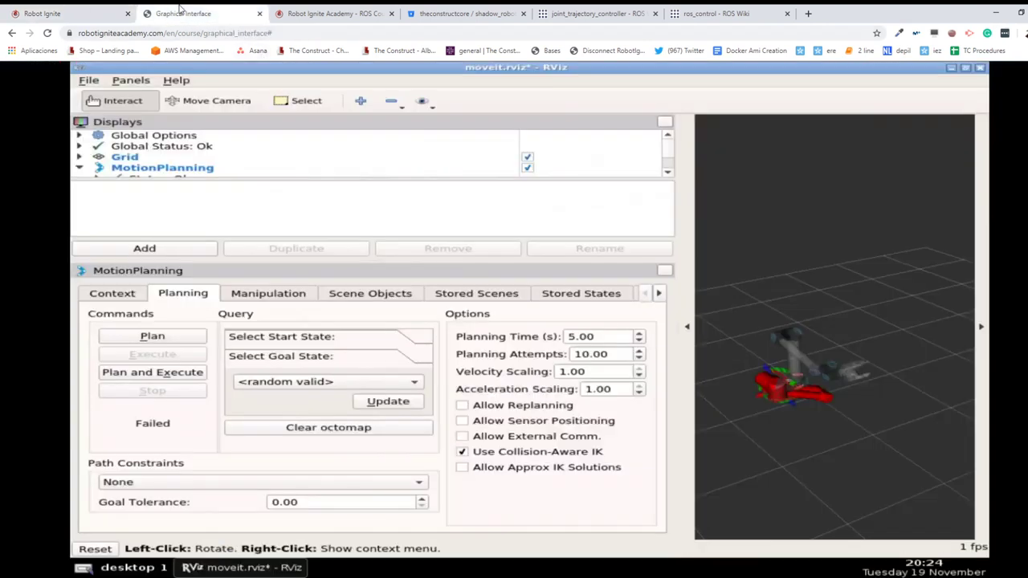
left_click(397, 408)
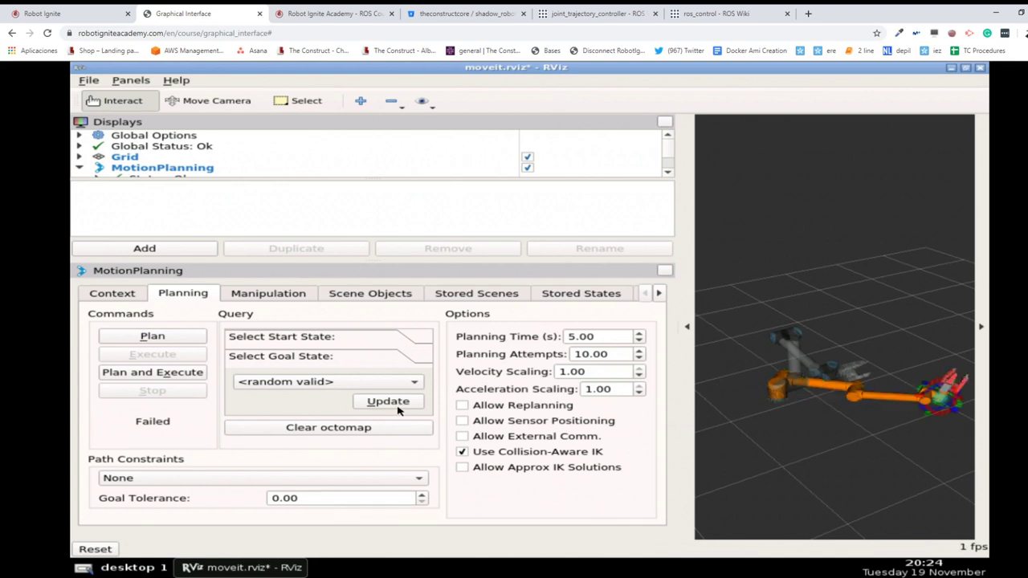
left_click(388, 402)
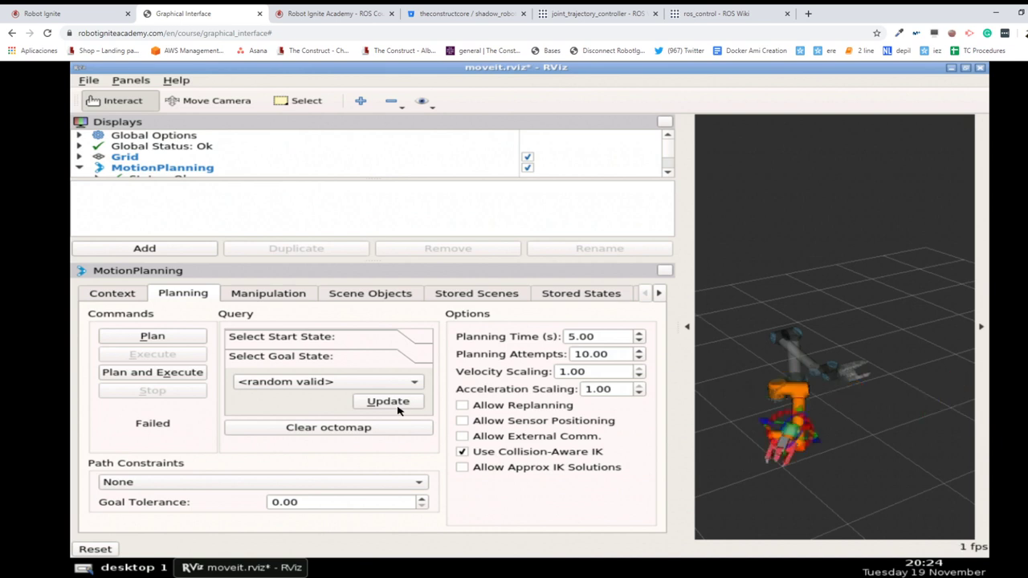
left_click(388, 402)
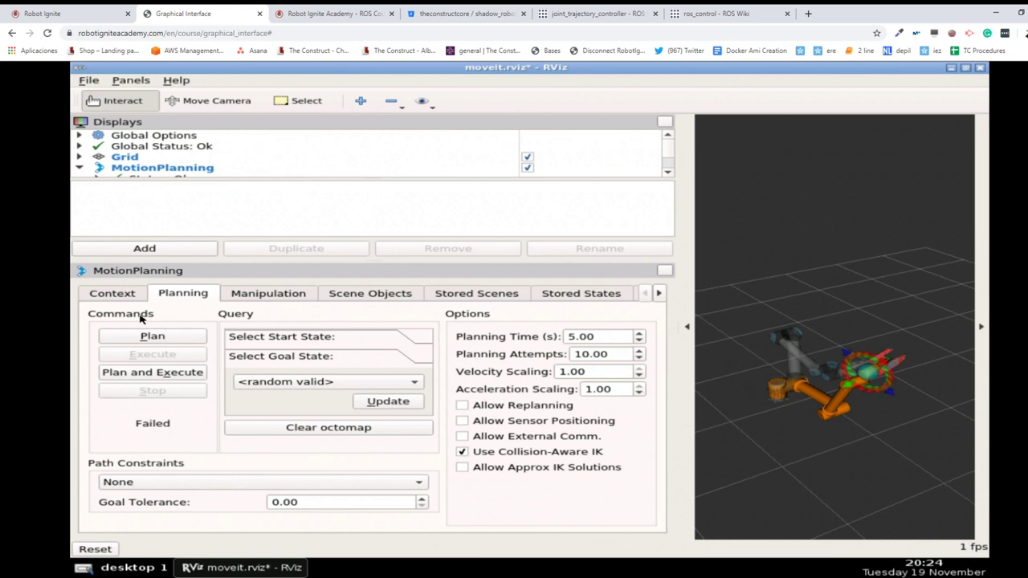
left_click(160, 341)
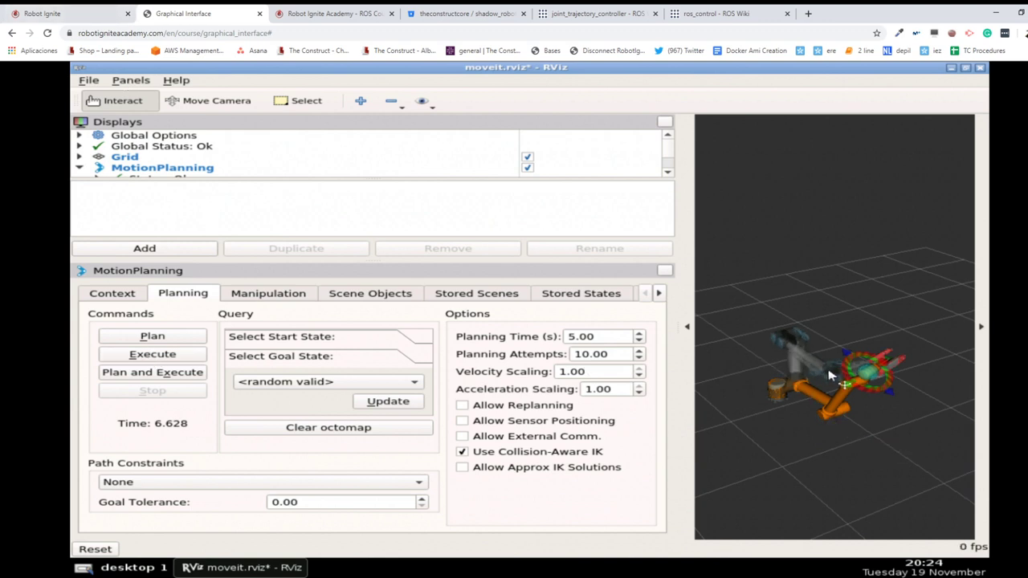
- Execute the trajectory and watch the Gazebo arm reach its new pose
left_click(185, 355)
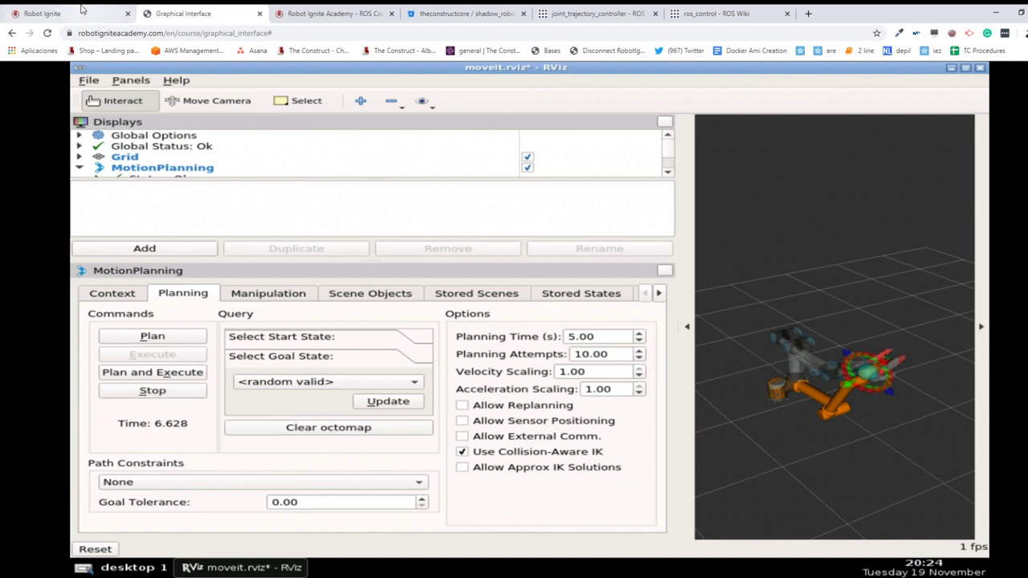
left_click(76, 13)
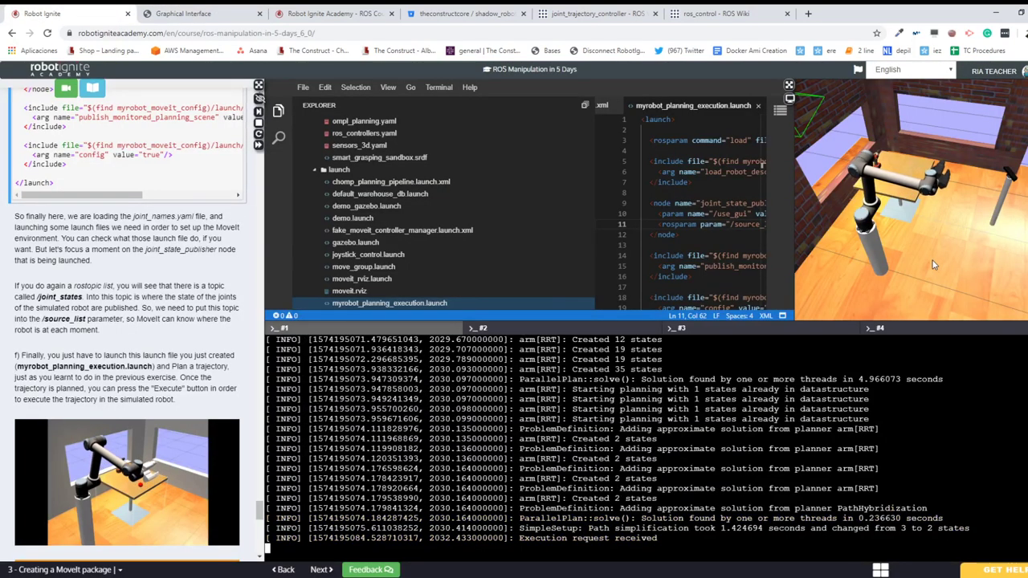
left_click_drag(892, 241, 936, 268)
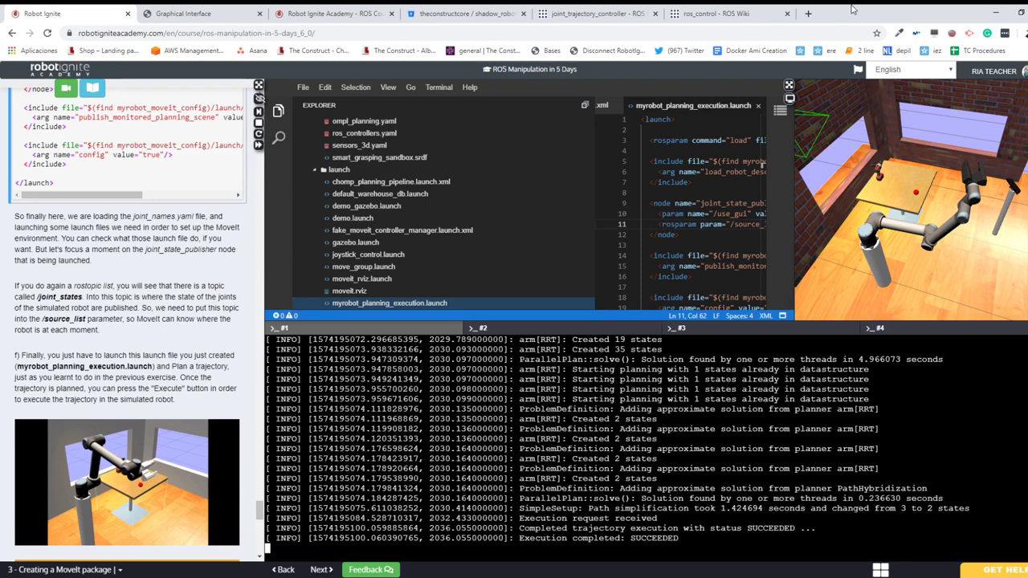
left_click(183, 14)
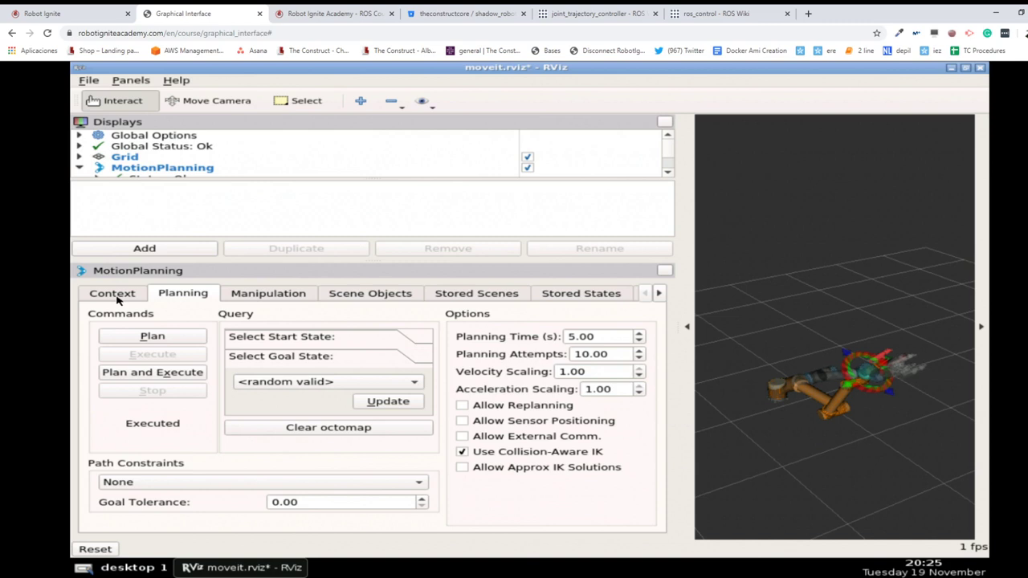
- Show the Context tab with the OMPL RRT planner, warehouse and workspace settings
left_click(114, 294)
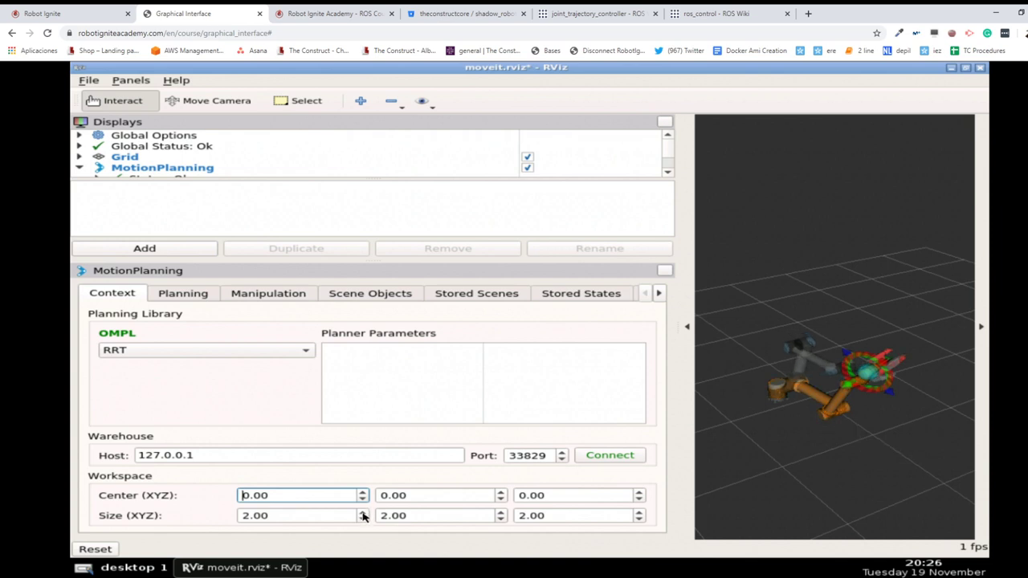
left_click(363, 518)
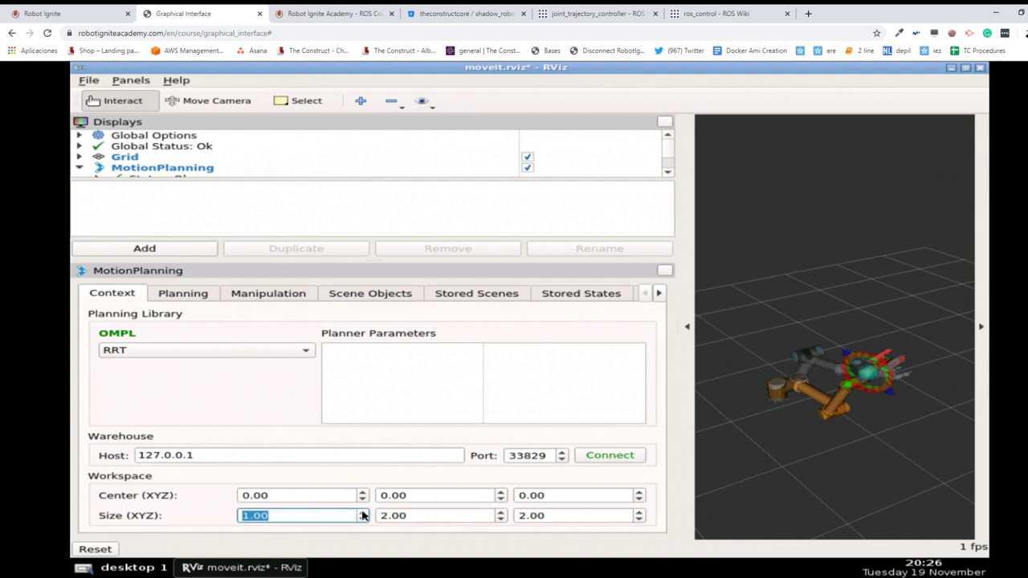
left_click(363, 513)
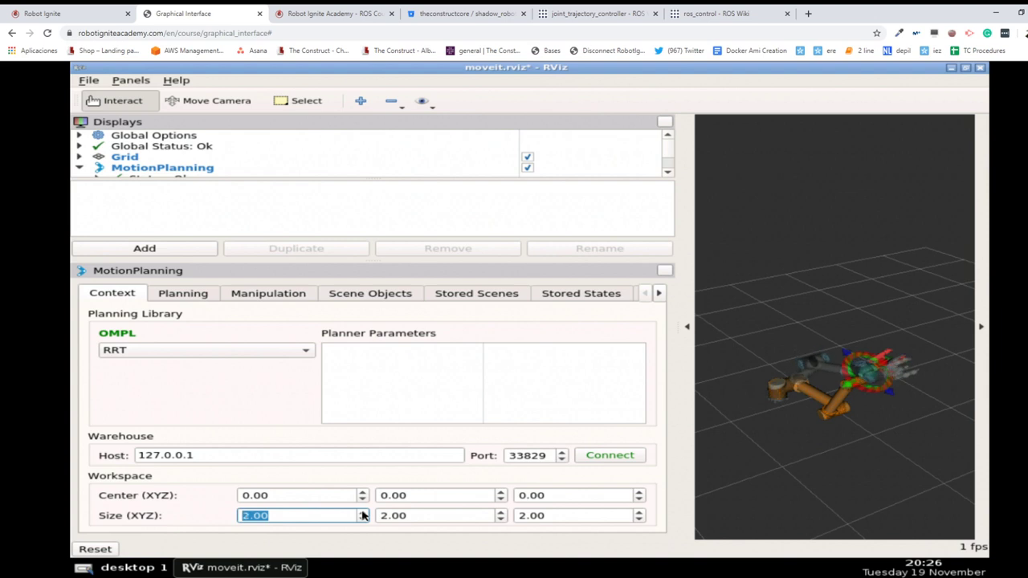
left_click(294, 516)
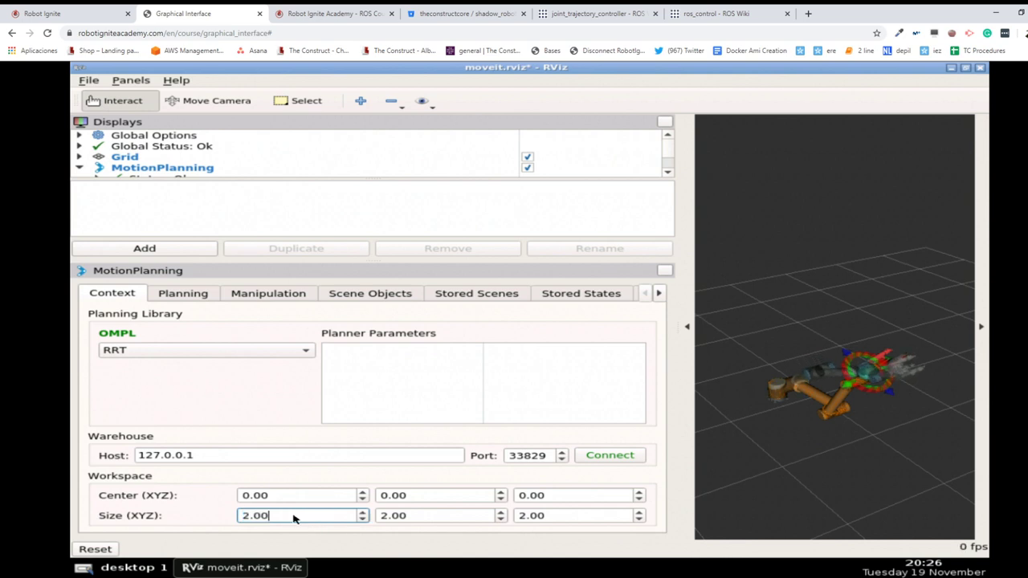
scroll(313, 515, "down", 1)
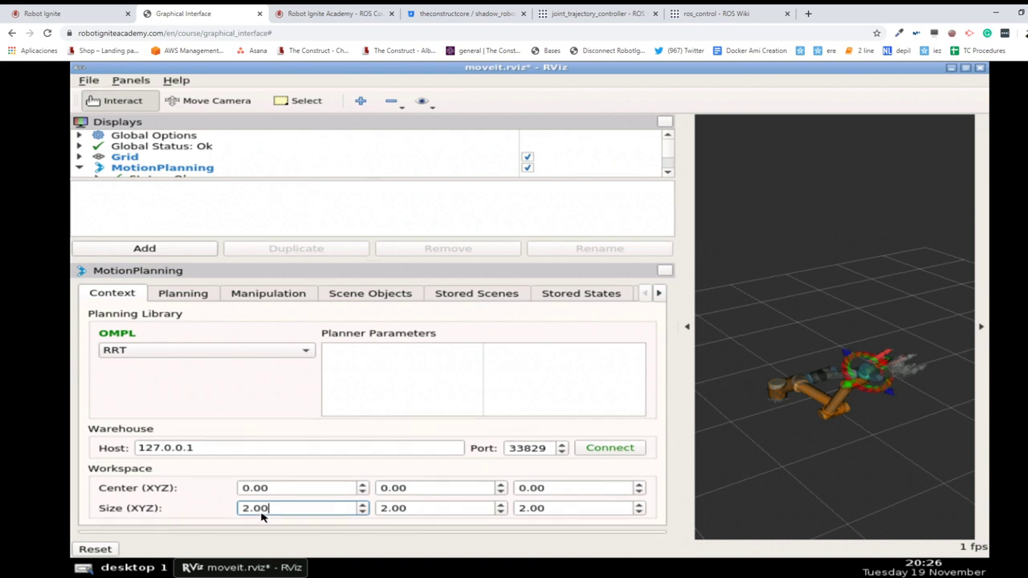
scroll(261, 517, "up", 1)
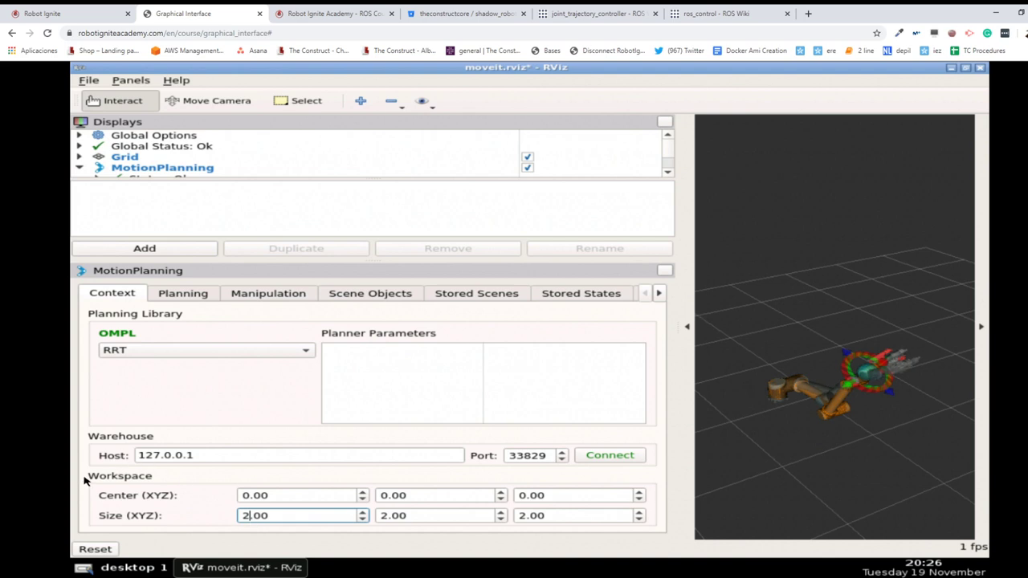
scroll(106, 470, "down", 1)
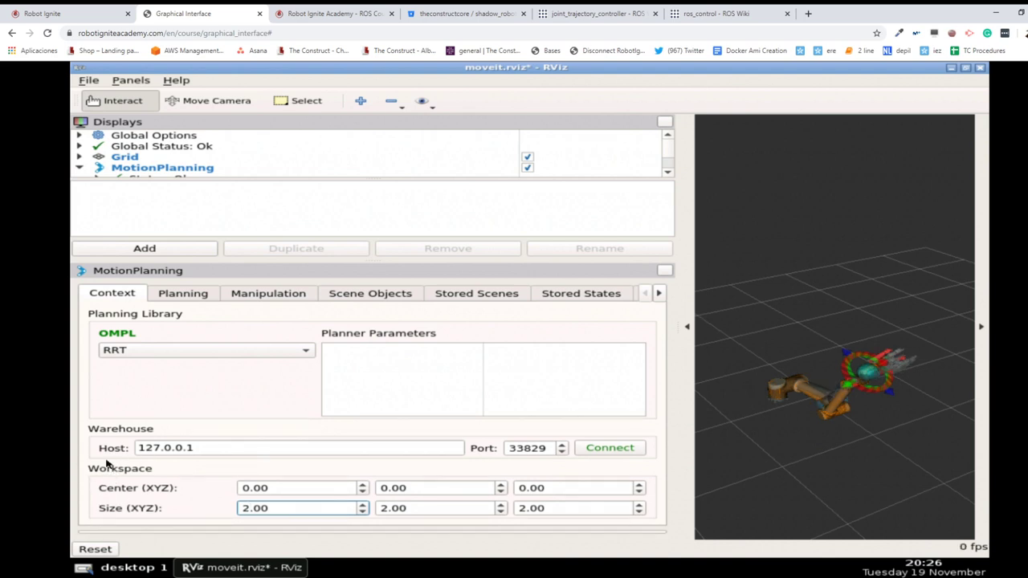
scroll(114, 300, "up", 1)
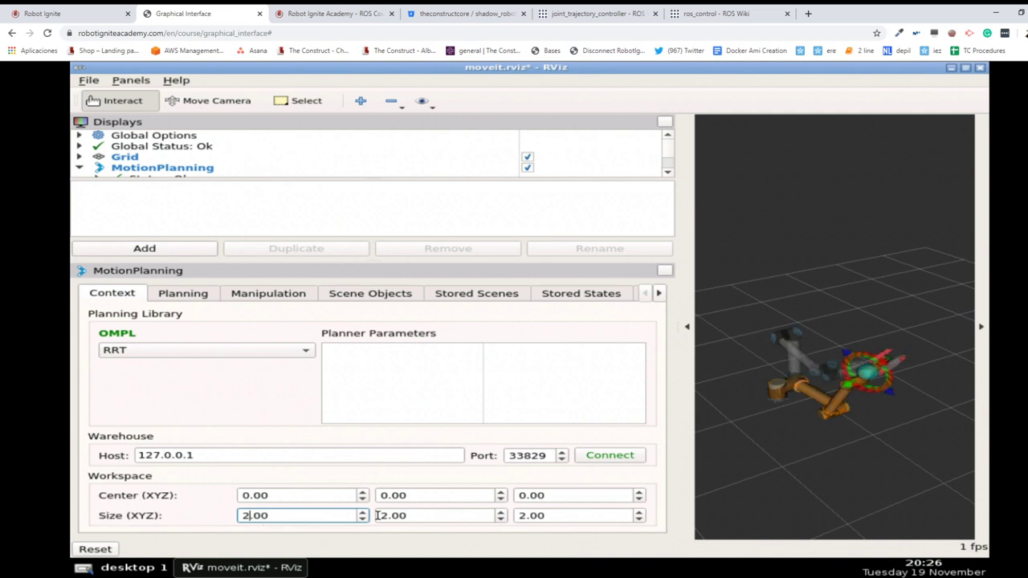
double_click(554, 515)
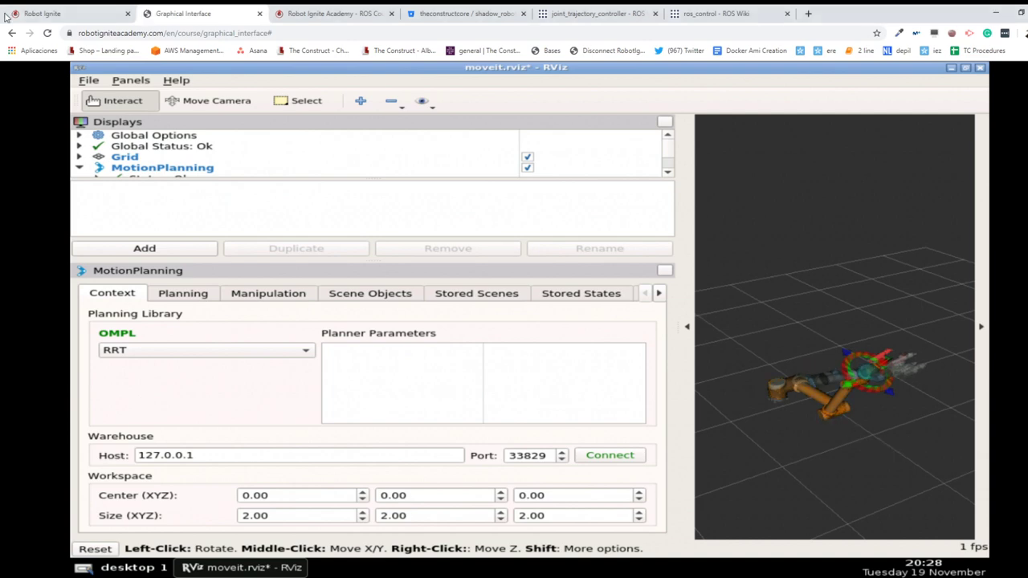
- Return to the course page and open the ROS Manipulation in 5 Days unit list
left_click(43, 14)
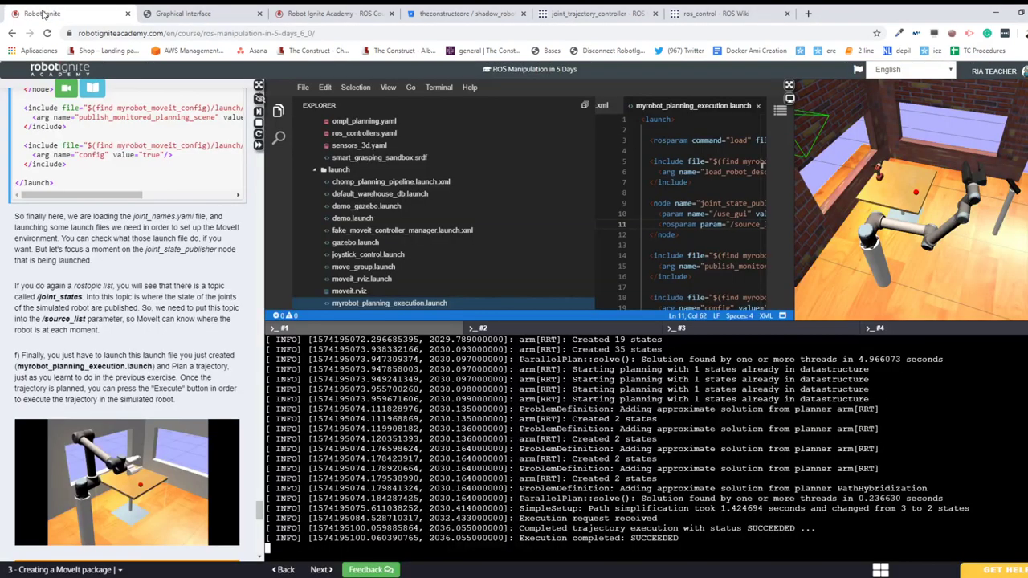
left_click(93, 570)
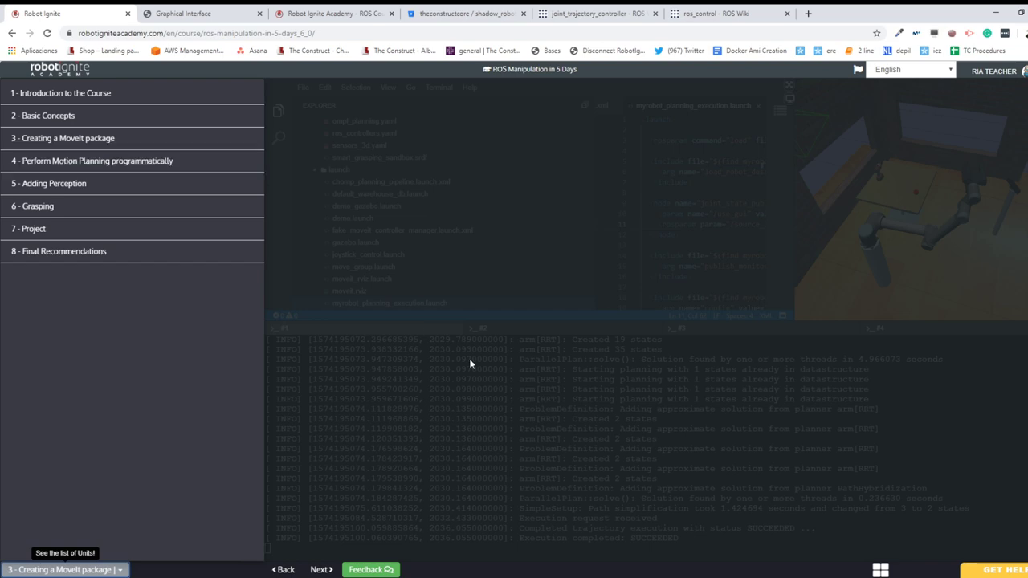
- Close the units list, stop the MoveIt launch with Ctrl+C, and bring up Notebooks Review
double_click(710, 410)
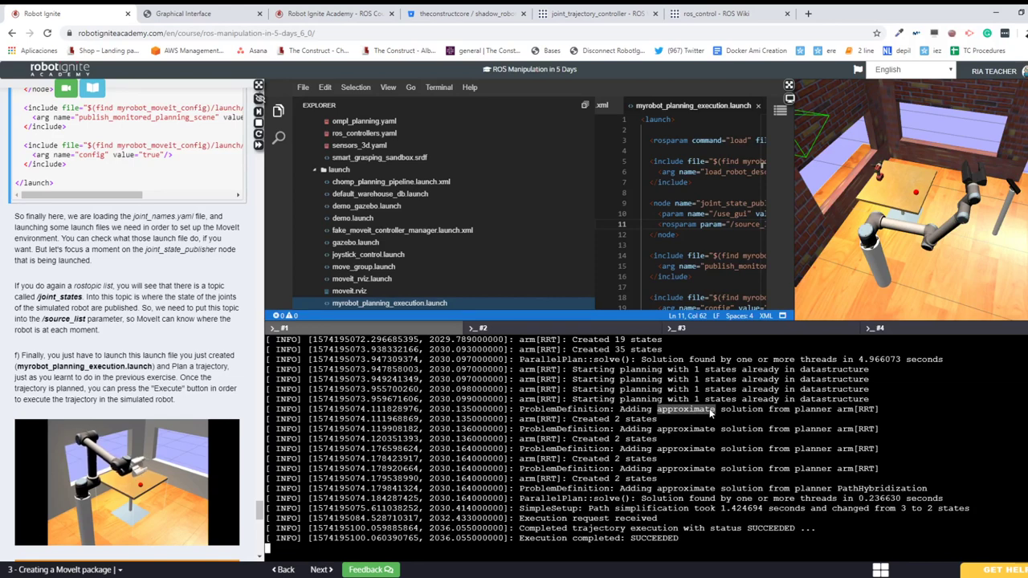
key("ctrl+c")
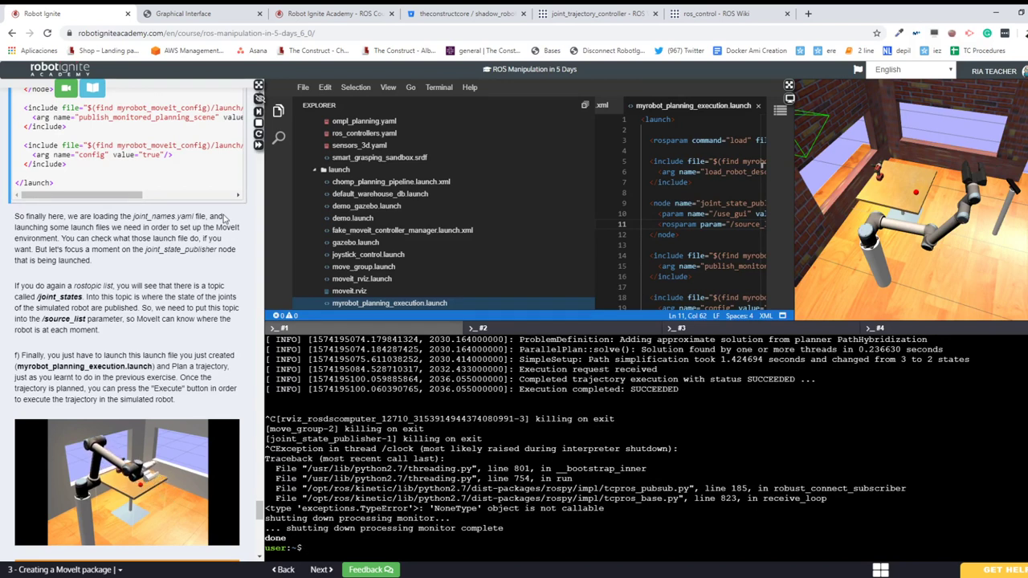
left_click(92, 90)
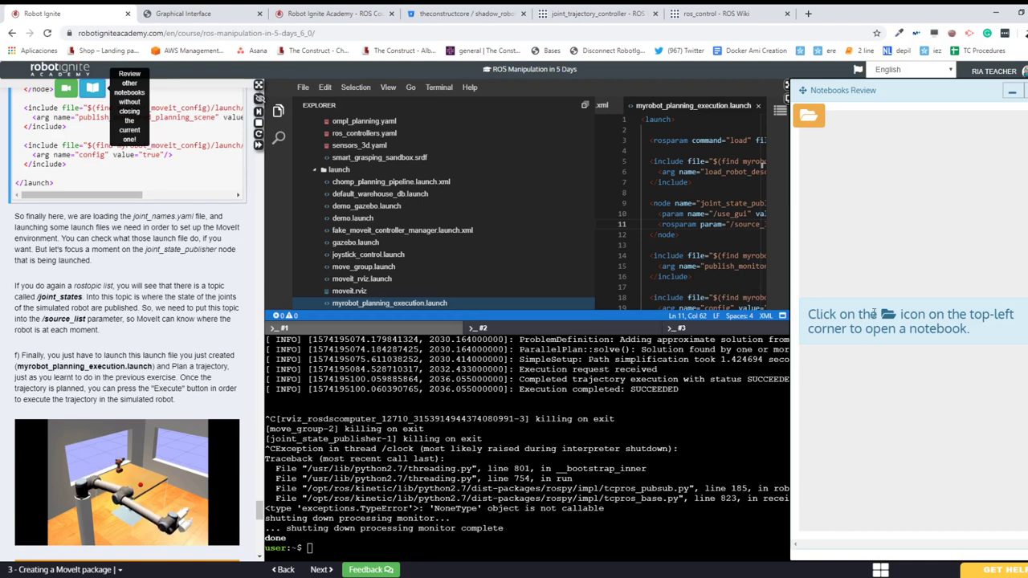
- Browse the notebooks list and expand ROS Manipulation in 5 Days to show its eight units
left_click(807, 116)
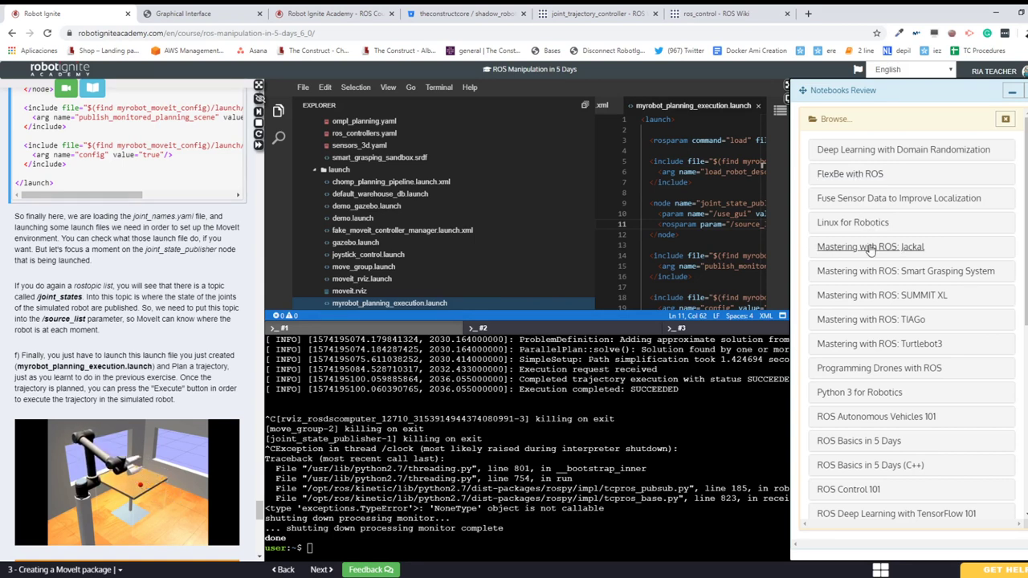
scroll(873, 359, "down", 1)
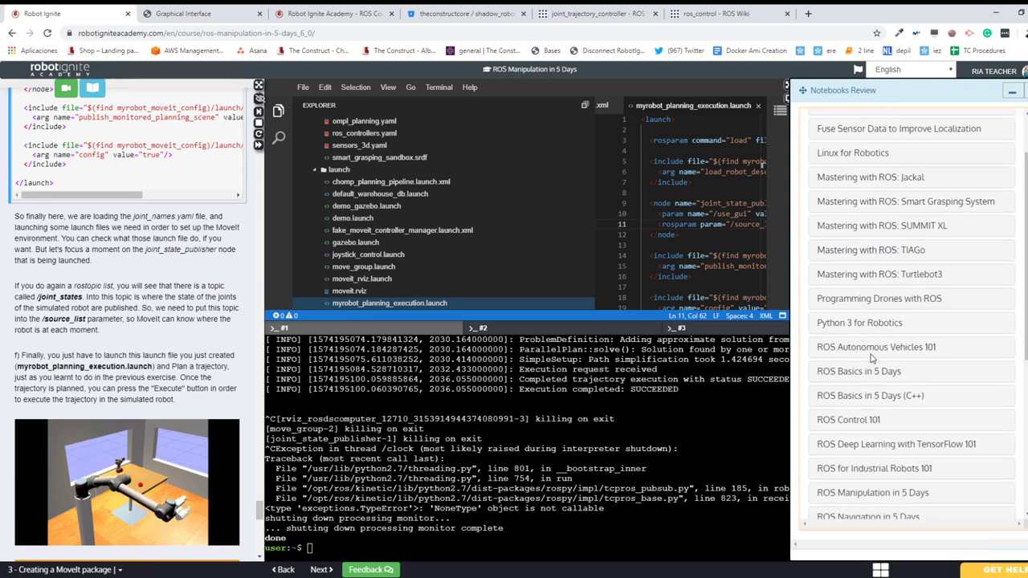
scroll(873, 359, "down", 1)
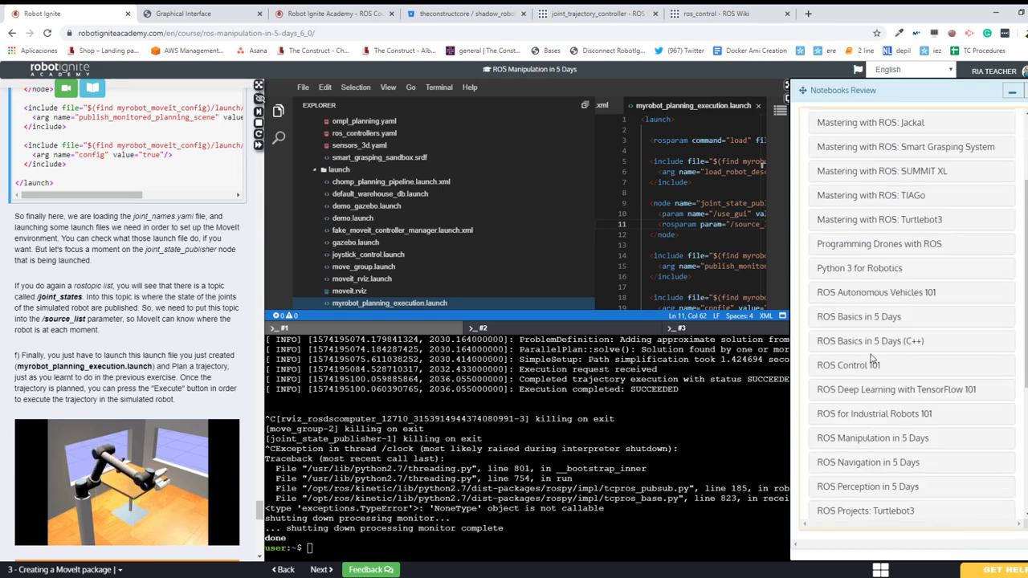
scroll(874, 359, "down", 1)
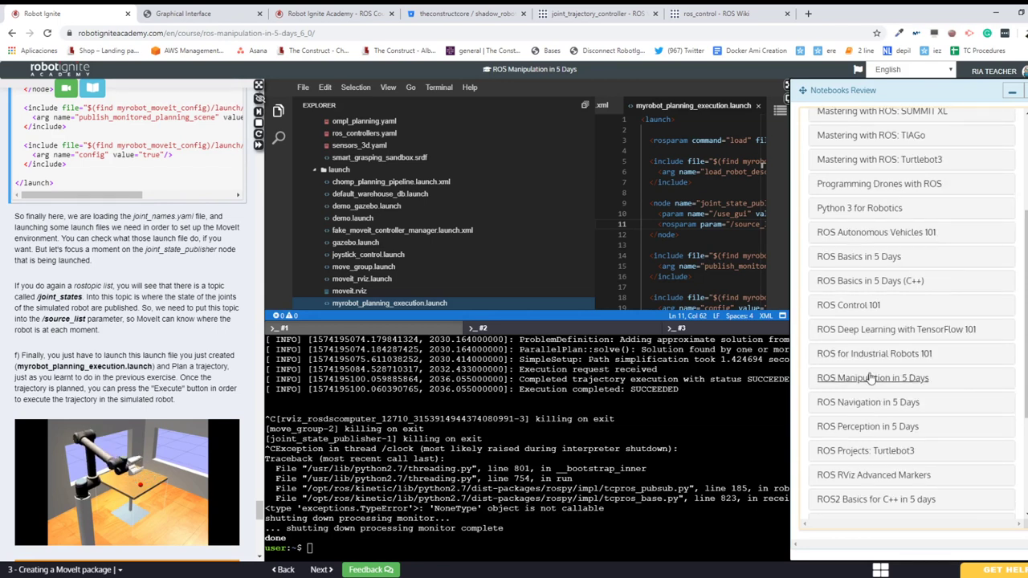
left_click(871, 379)
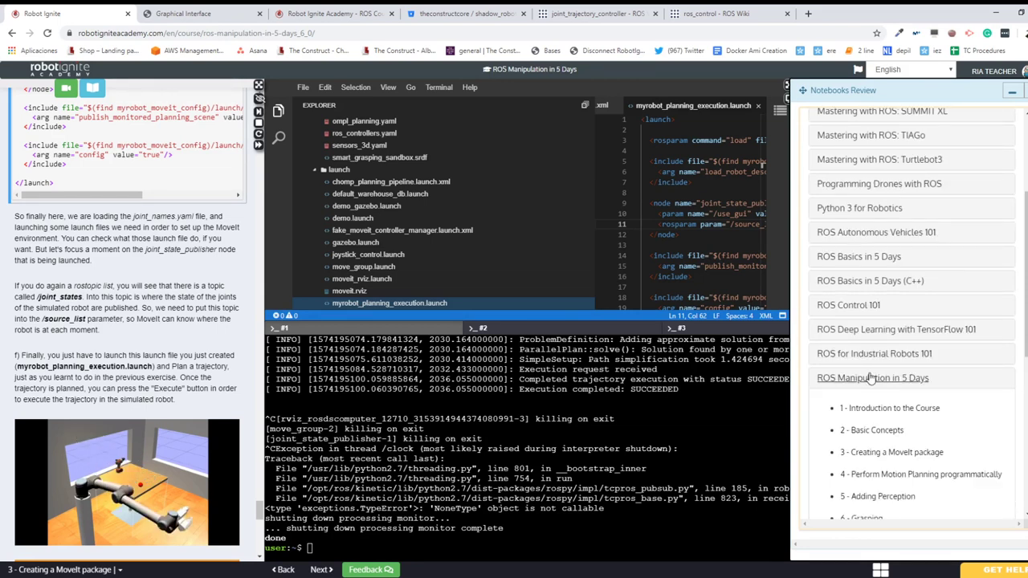
scroll(892, 419, "down", 1)
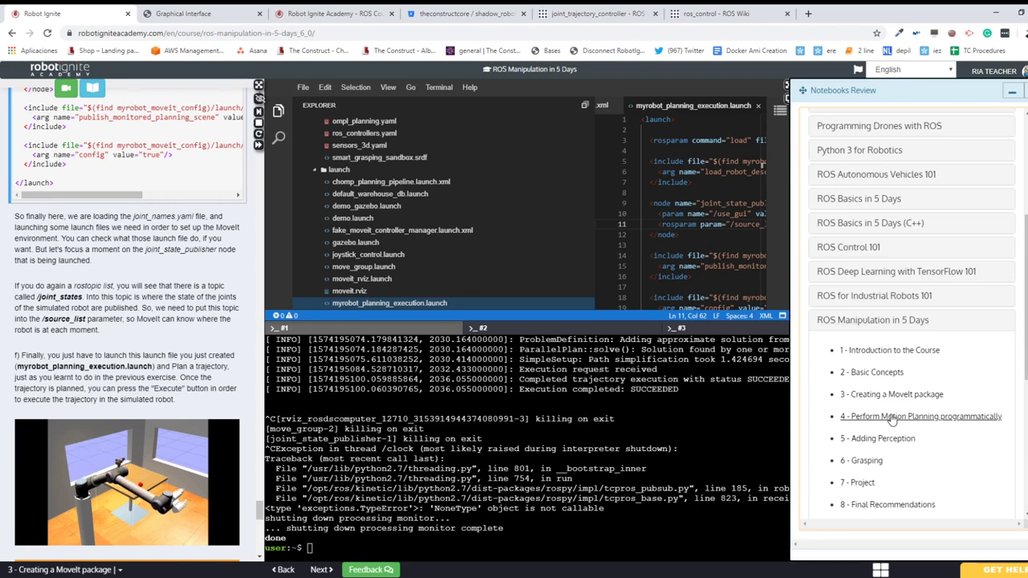
- Open '4 - Perform Motion Planning programmatically' and scroll through its notebook content
left_click(893, 418)
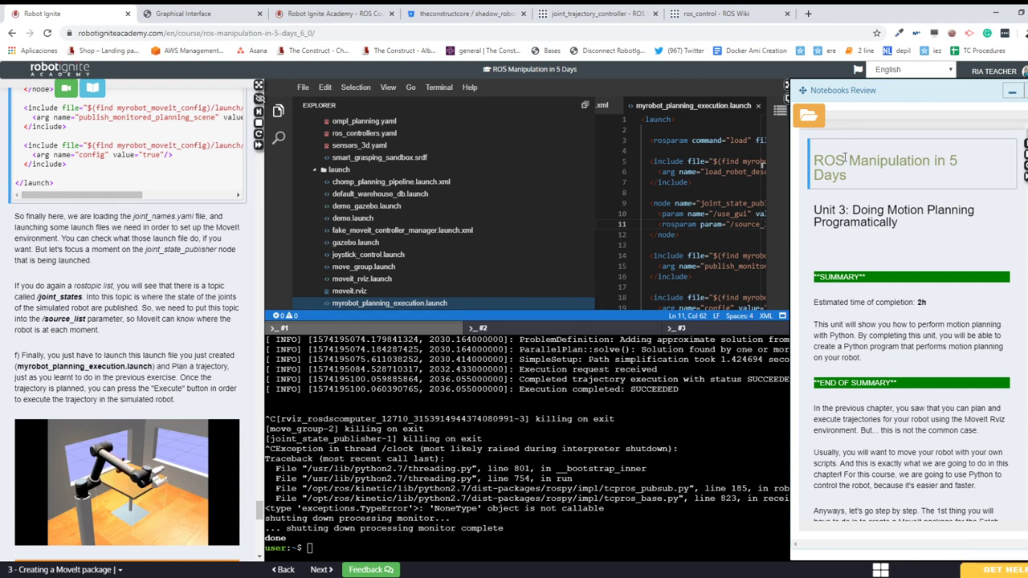
scroll(884, 252, "down", 1)
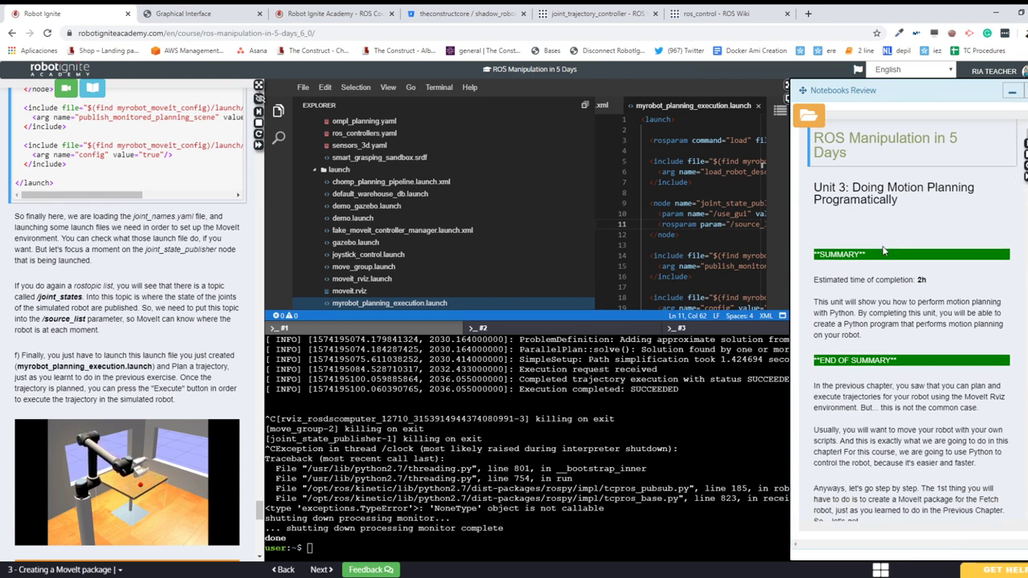
scroll(883, 252, "down", 5)
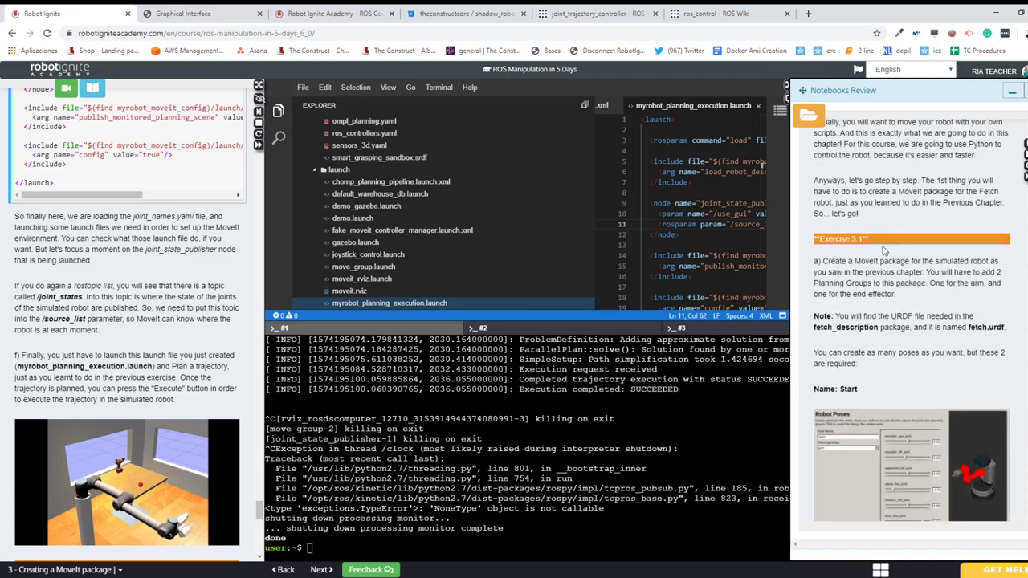
scroll(884, 252, "down", 2)
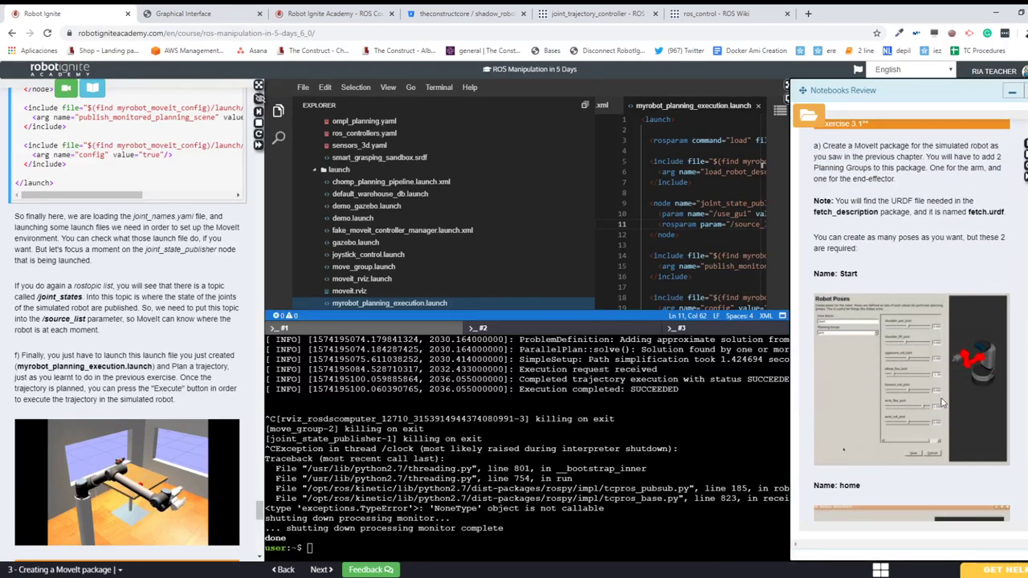
scroll(944, 403, "down", 2)
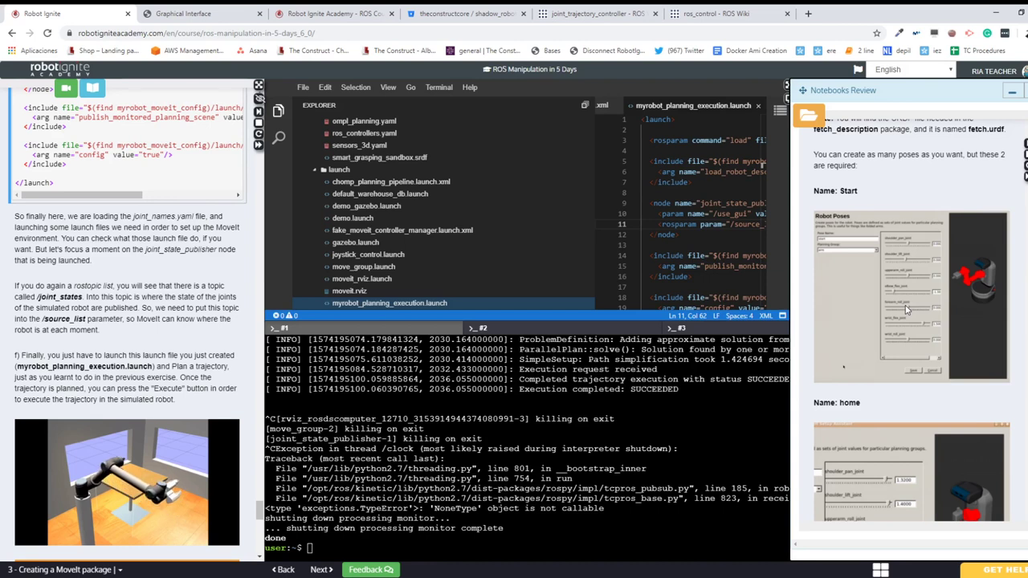
scroll(906, 309, "down", 7)
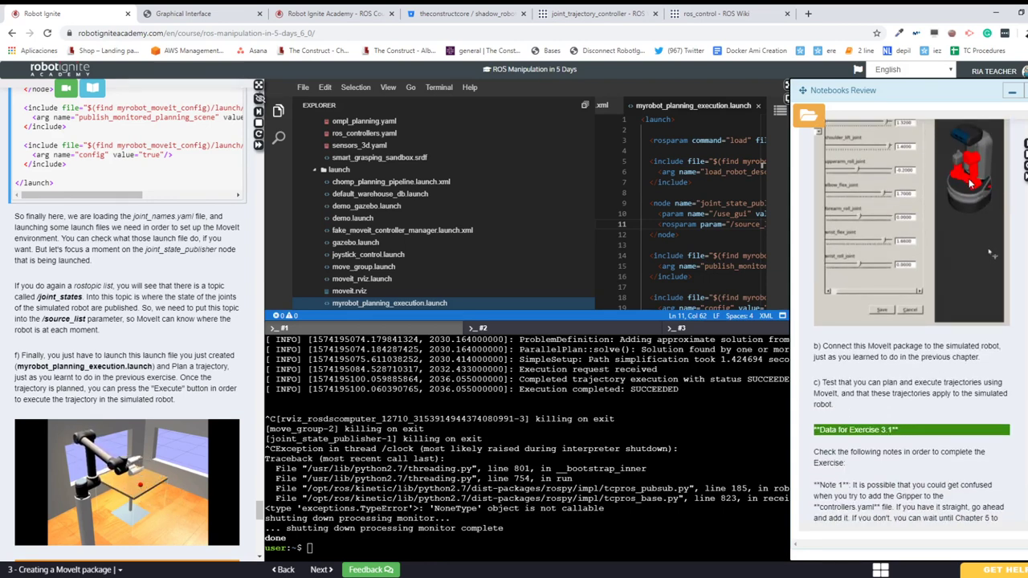
scroll(969, 179, "up", 2)
scroll(942, 221, "up", 4)
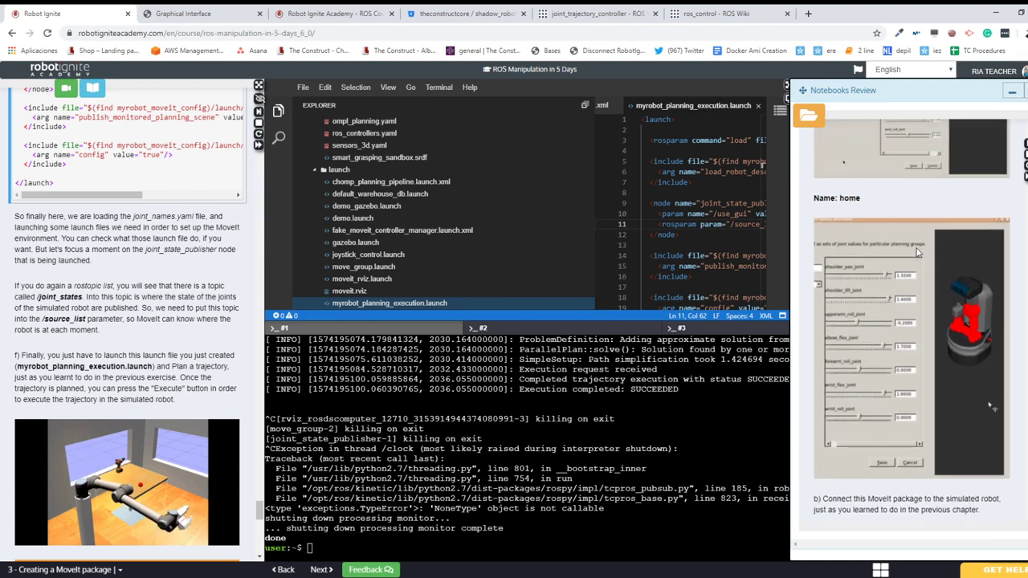
scroll(916, 257, "down", 6)
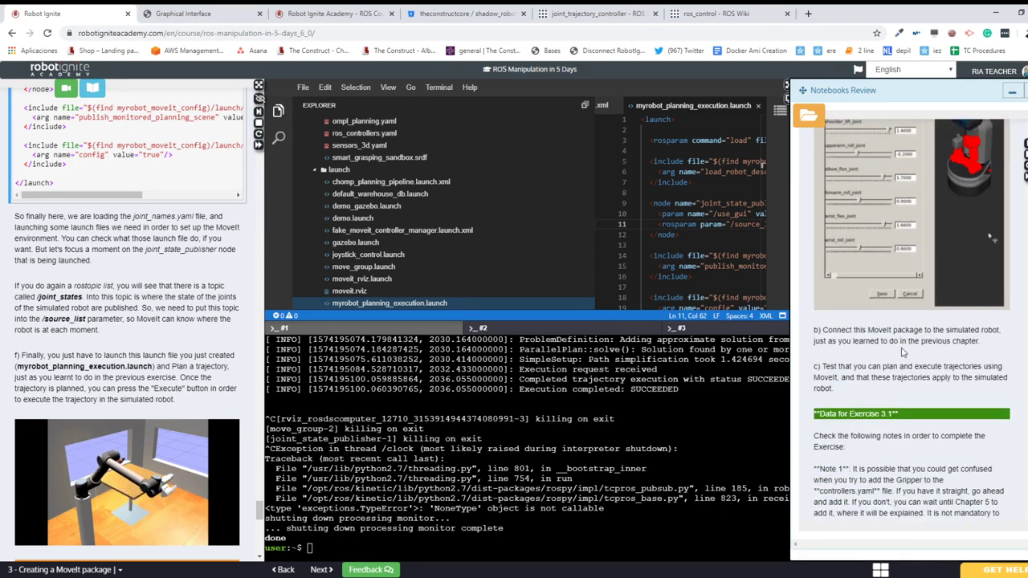
scroll(908, 346, "up", 1)
scroll(907, 265, "down", 10)
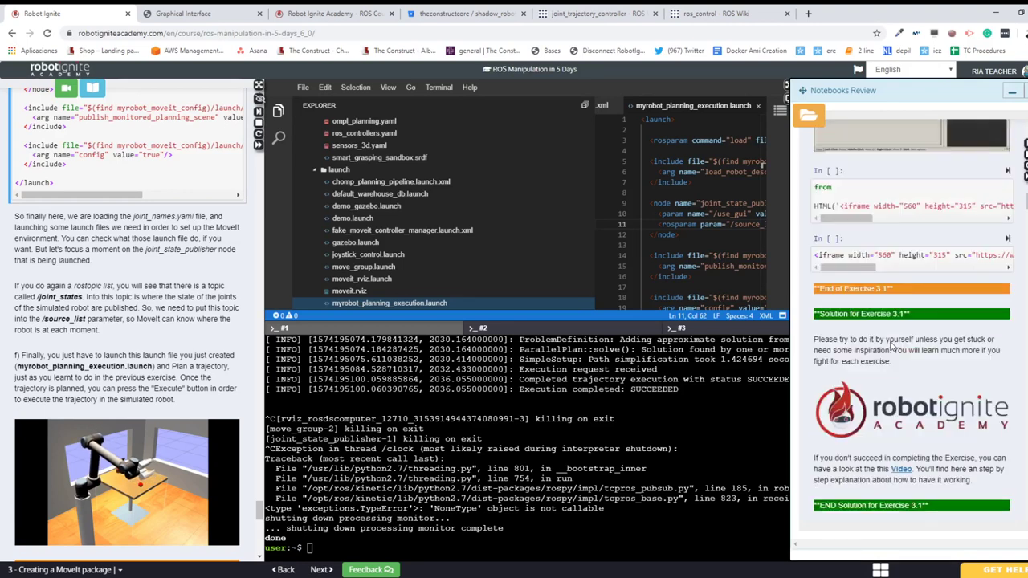
scroll(892, 347, "down", 15)
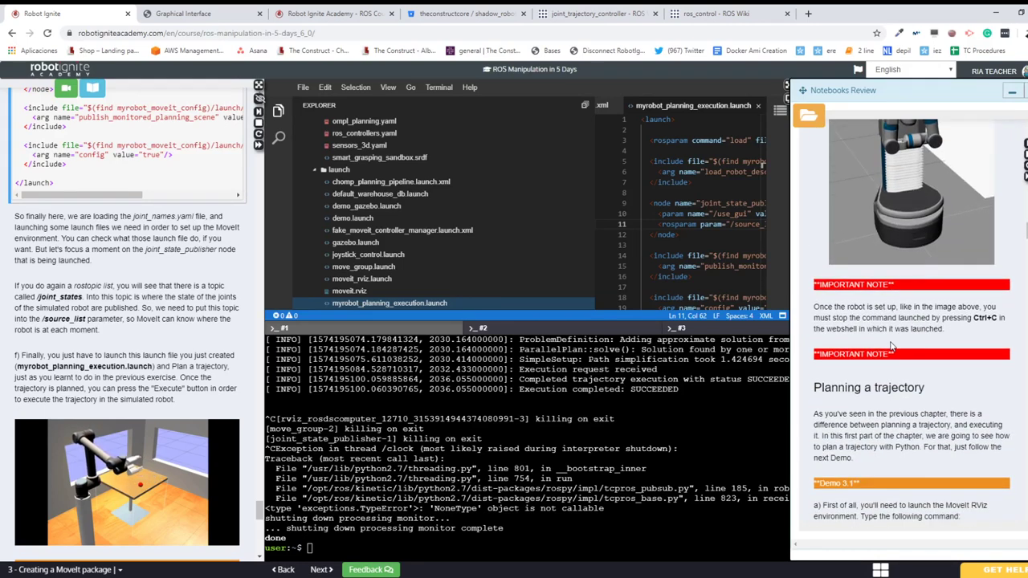
scroll(892, 344, "down", 5)
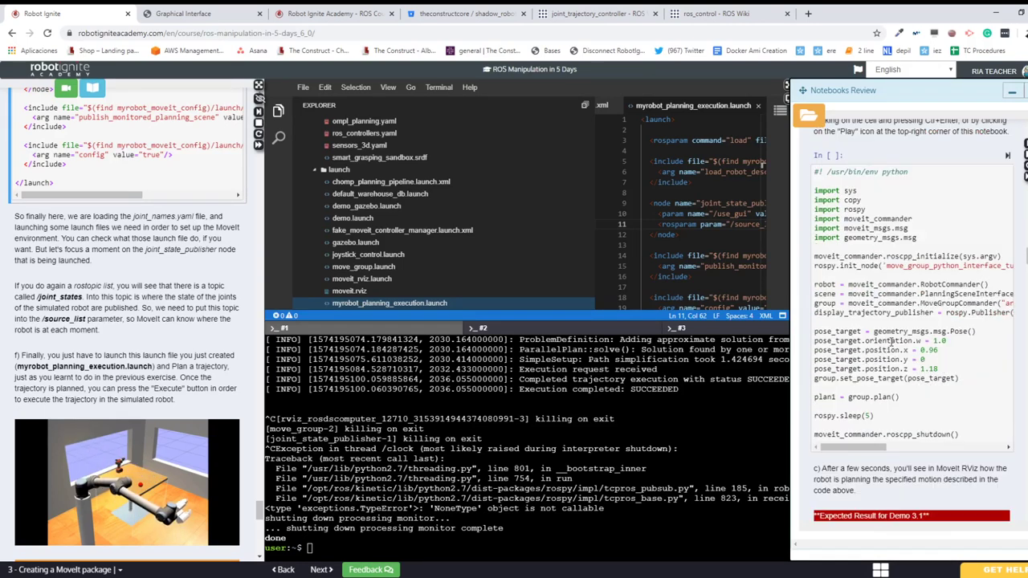
- Select the Python motion planning demo cell, read down to the Exercise 3.2 steps, then focus the terminal
left_click(892, 325)
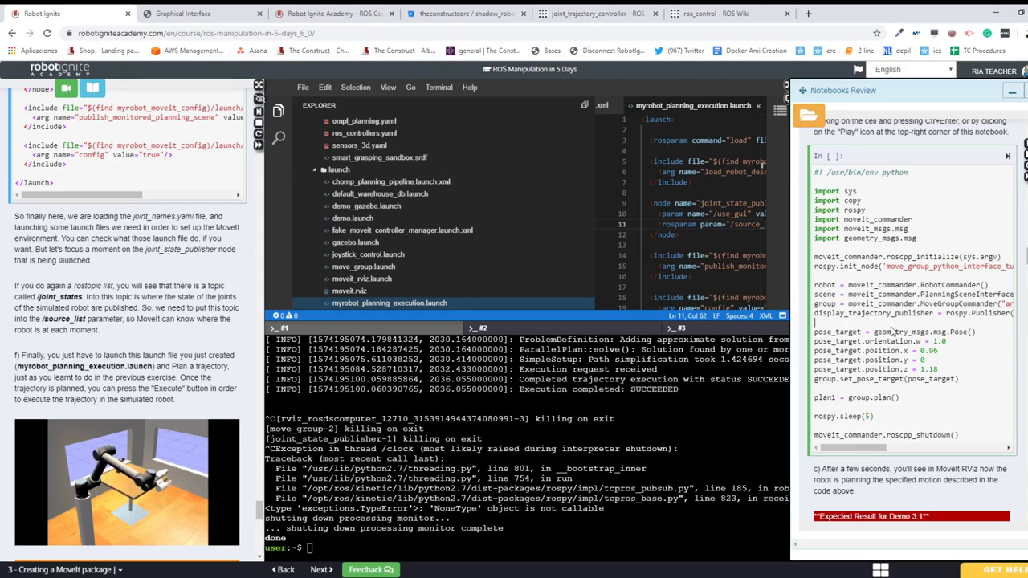
scroll(856, 250, "down", 12)
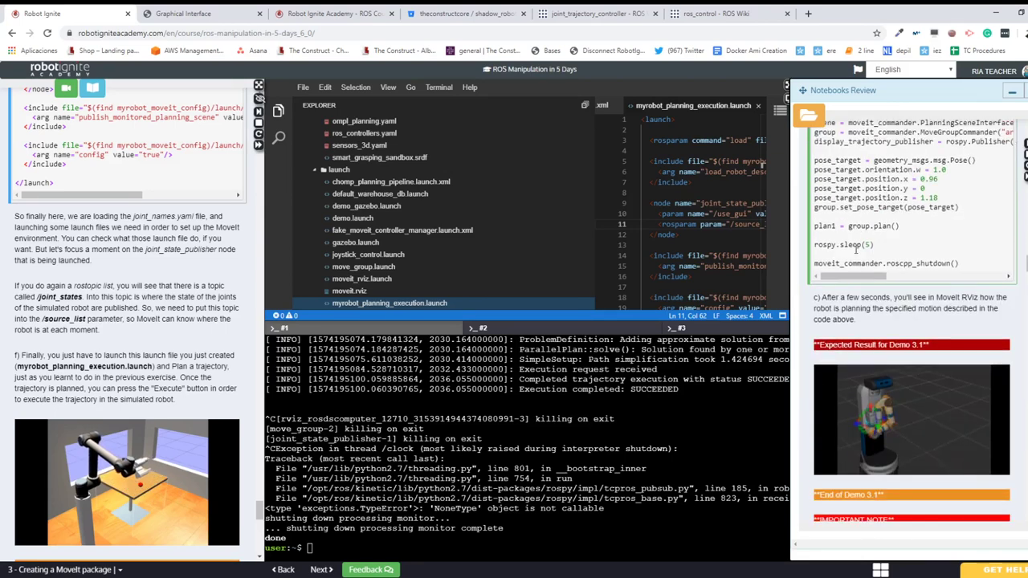
scroll(856, 252, "down", 6)
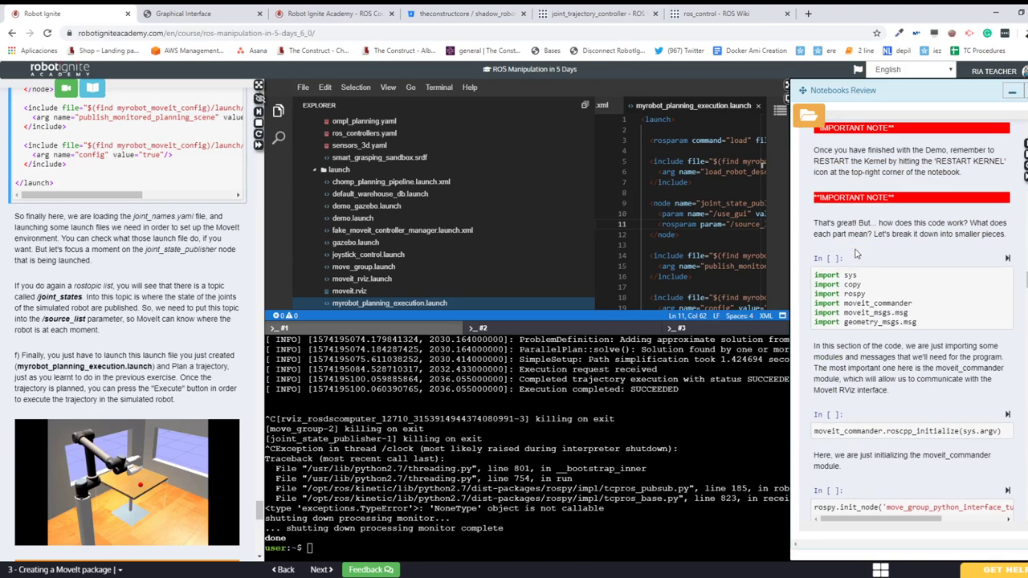
scroll(856, 250, "down", 5)
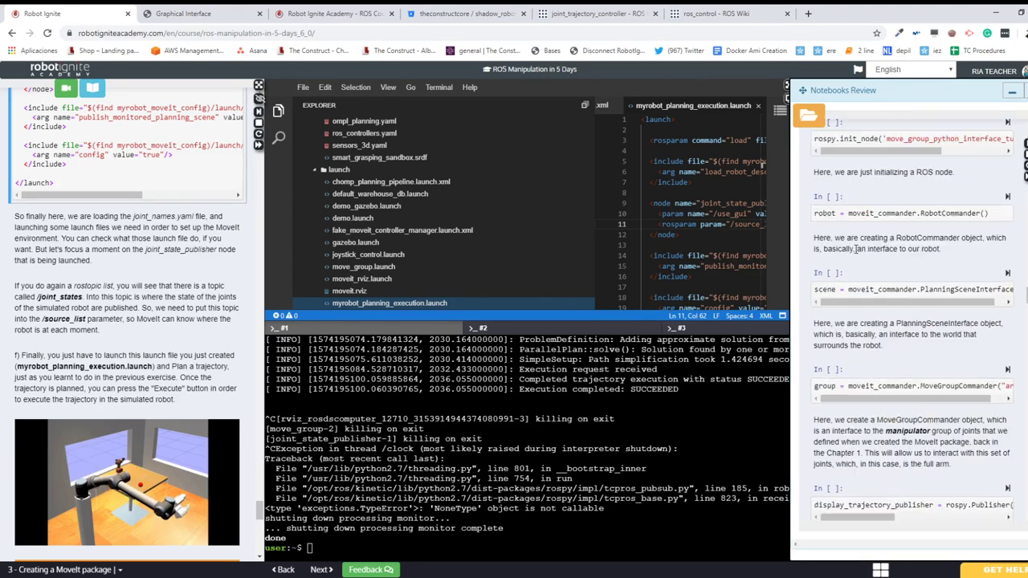
scroll(920, 367, "down", 10)
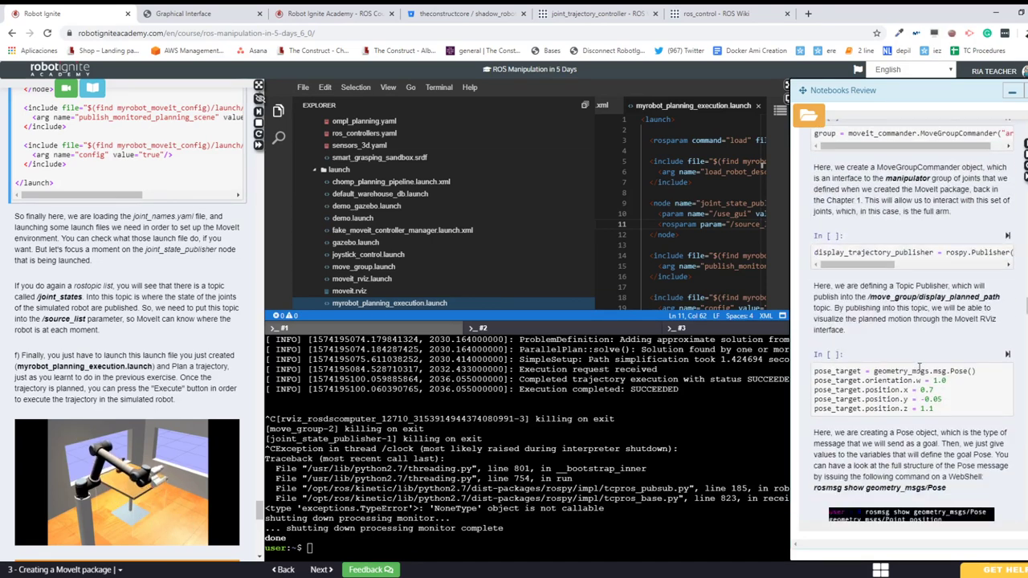
scroll(920, 369, "down", 14)
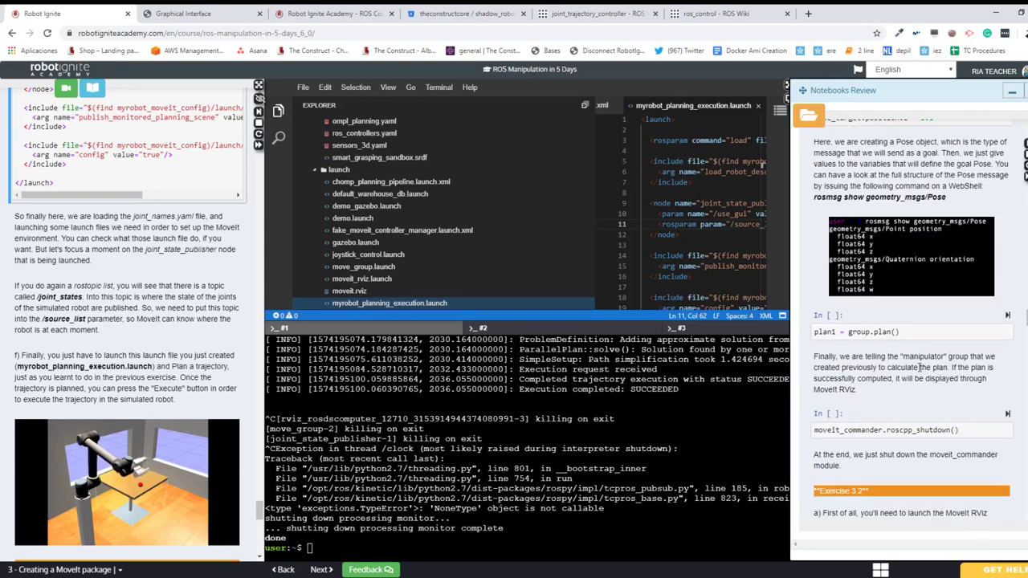
scroll(920, 371, "down", 2)
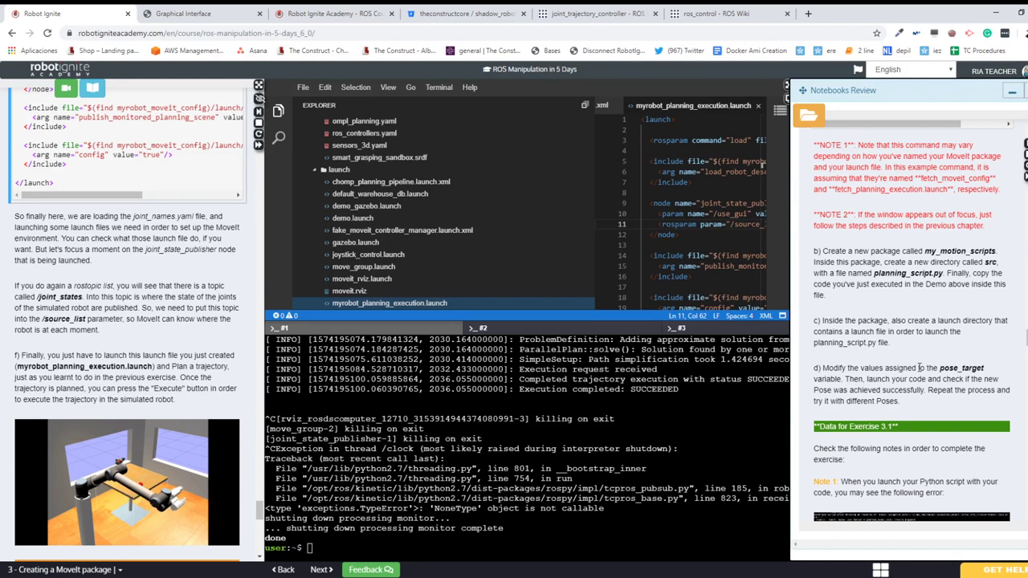
left_click(417, 431)
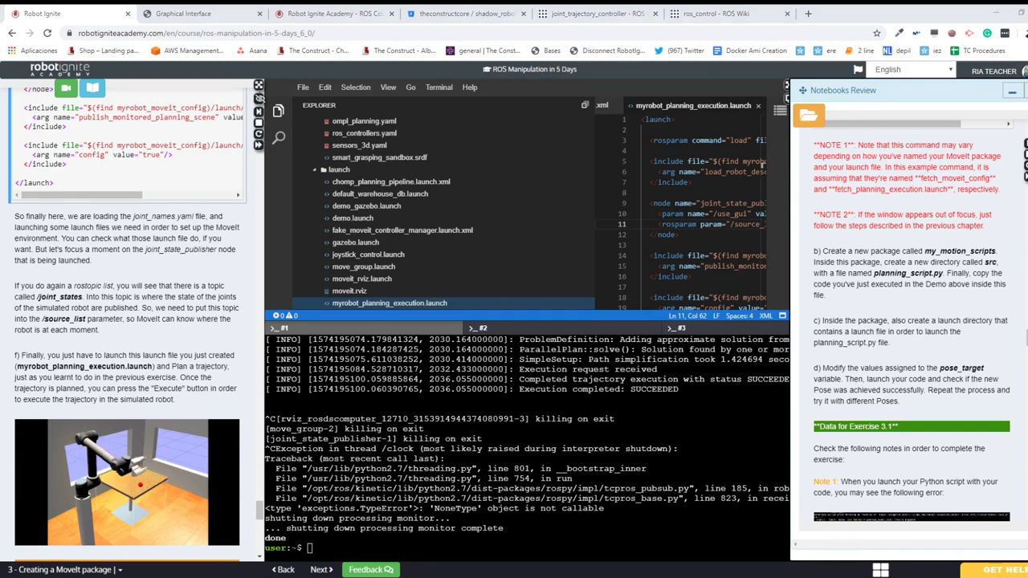